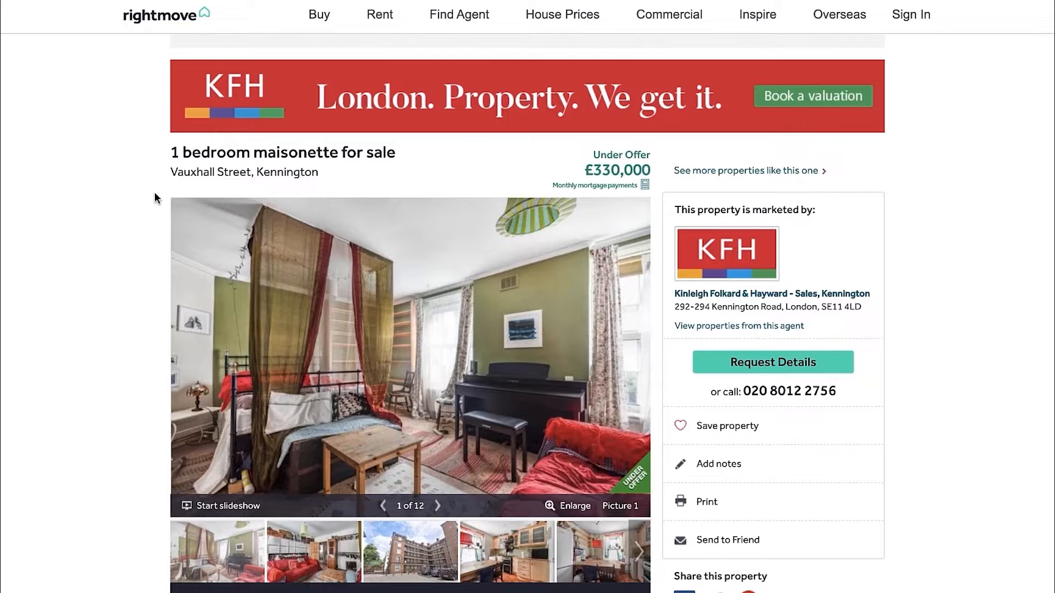
Examine the listing's headline for the number of bedrooms, property type, location and asking price
scroll(155, 198, down, 1)
drag(172, 143, 234, 144)
click(287, 143)
double_click(287, 143)
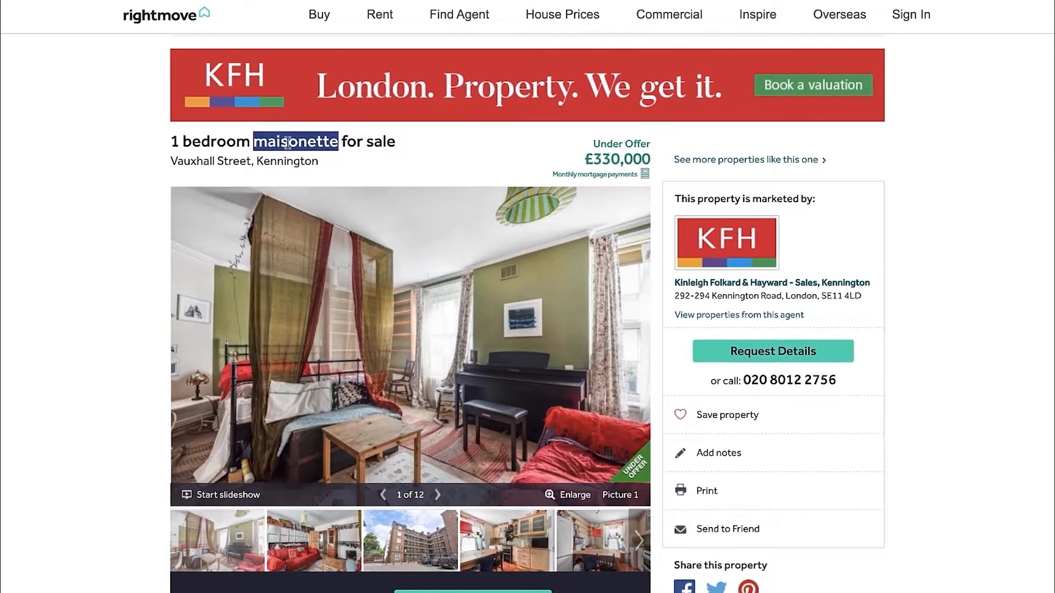
click(249, 143)
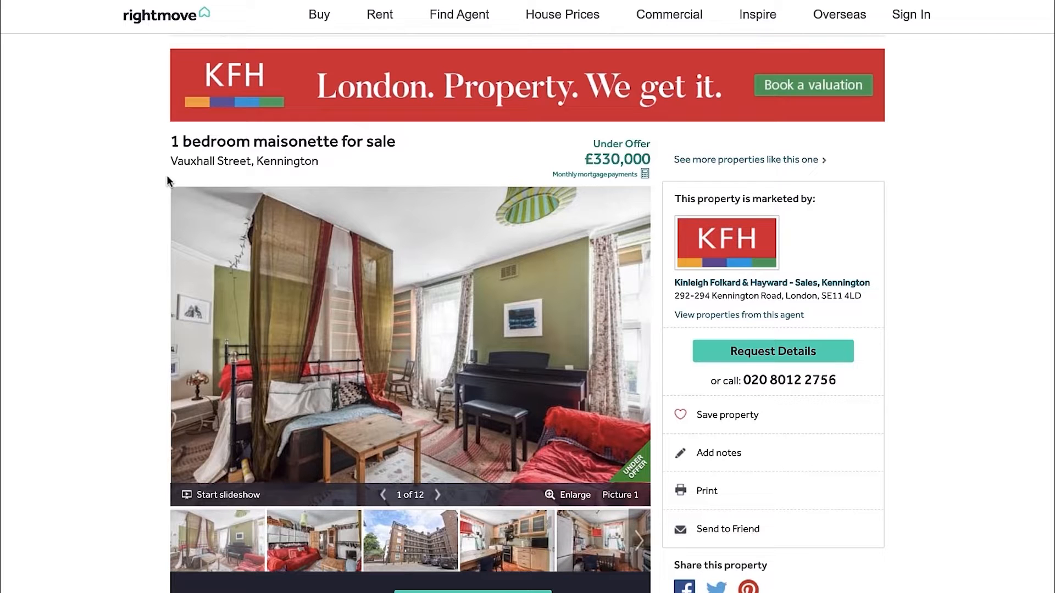
Open the listing's location map and zoom out to view the surrounding area of London
scroll(126, 275, down, 10)
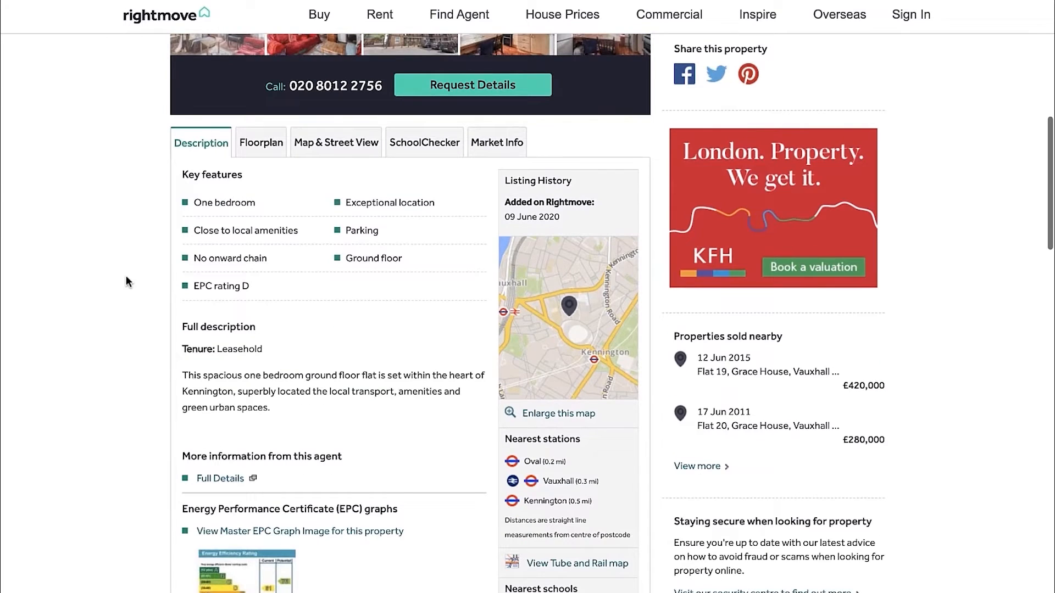
click(572, 339)
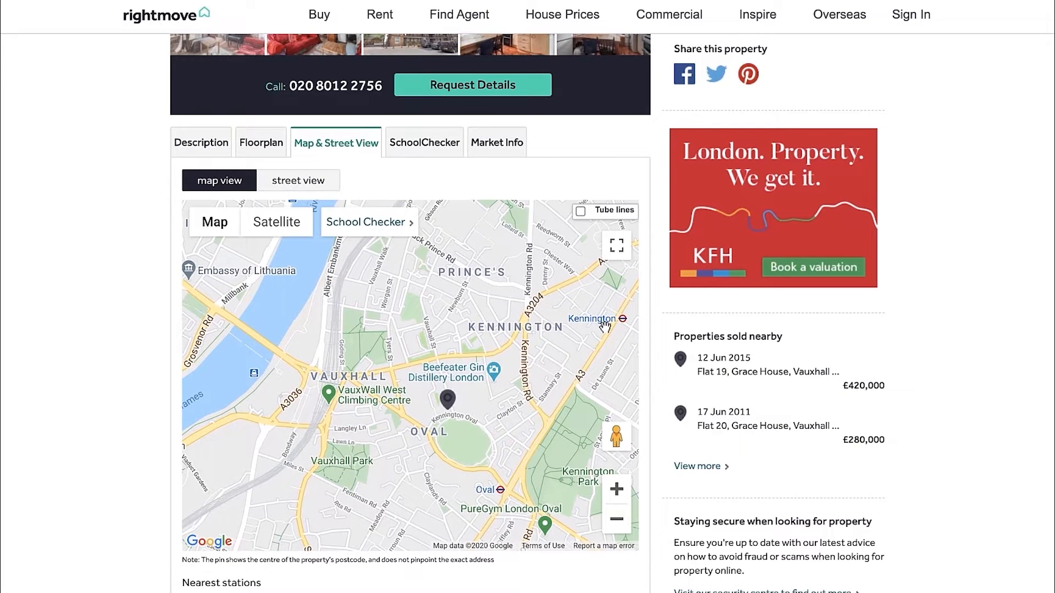
click(615, 518)
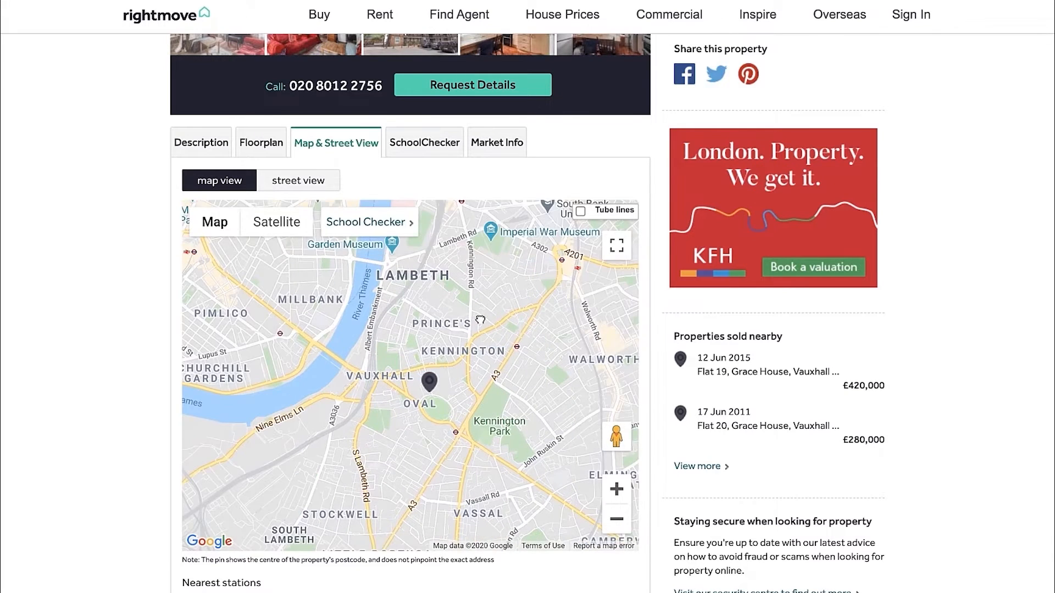
drag(480, 320, 483, 372)
Check the property's floorplan and approximate floor area, and return to the listing's description
click(261, 143)
scroll(151, 294, down, 1)
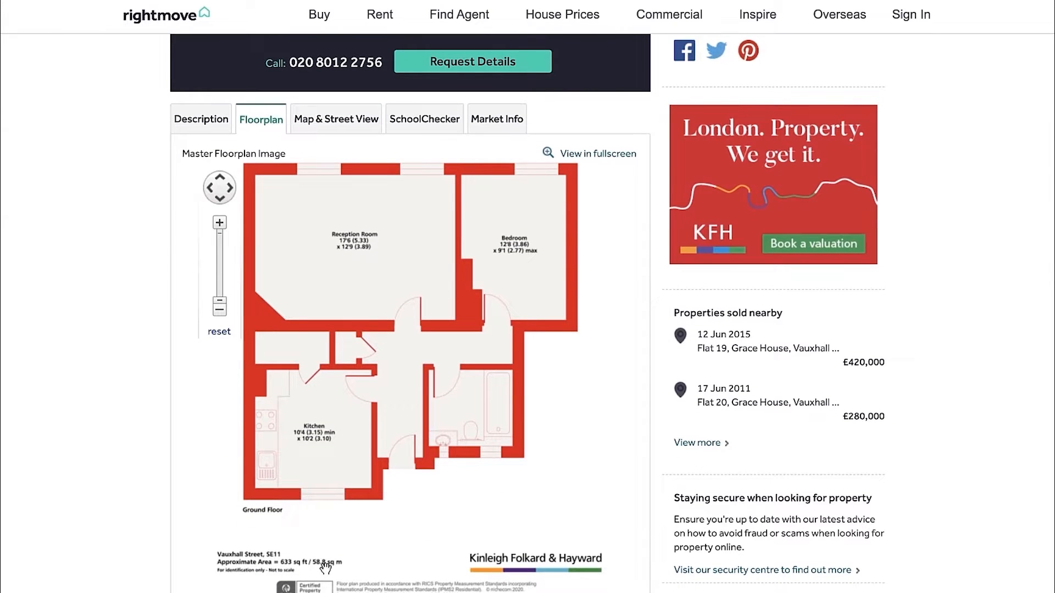
scroll(412, 543, up, 1)
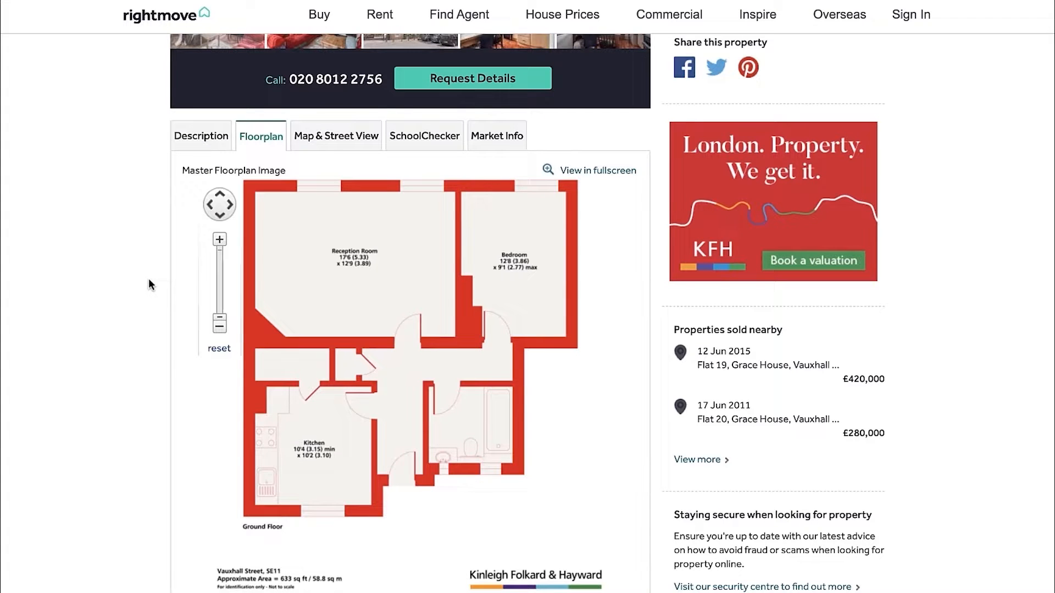
click(202, 146)
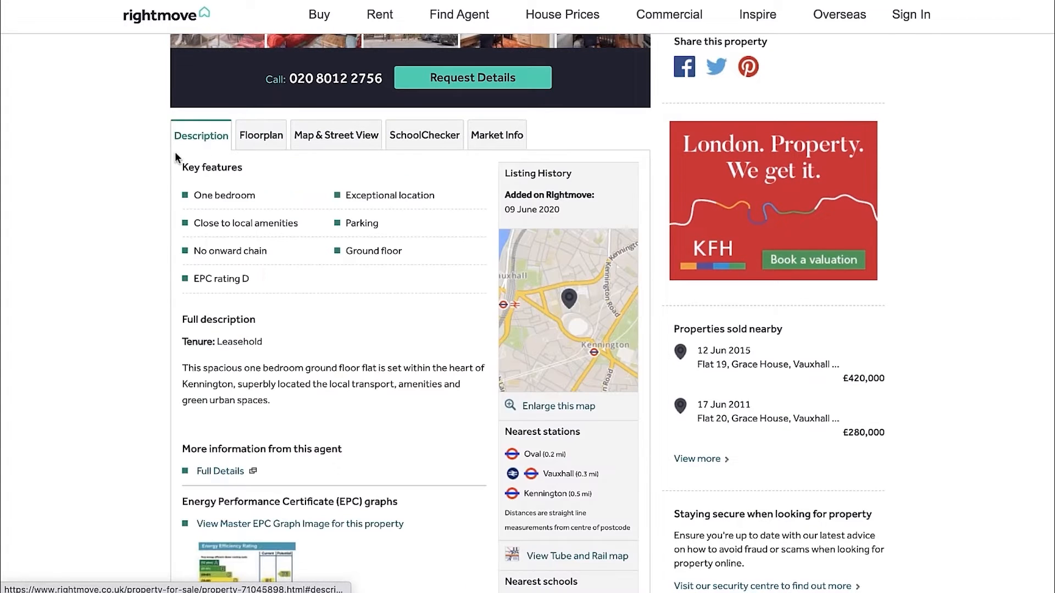
scroll(147, 165, up, 8)
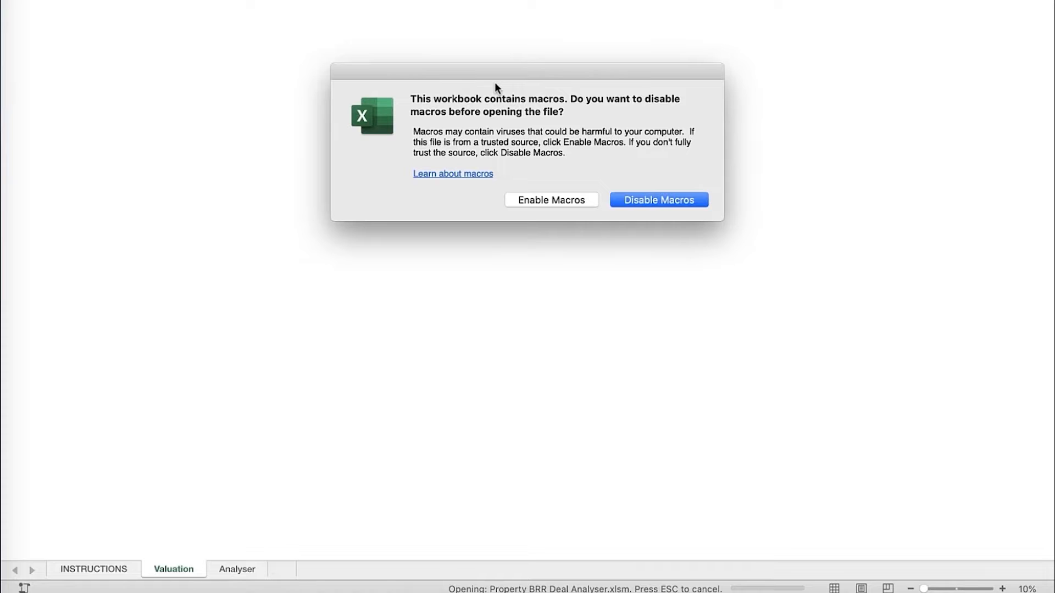
Open the Property BRR Deal Analyser.xlsm workbook in Excel with macros enabled
drag(495, 81, 484, 78)
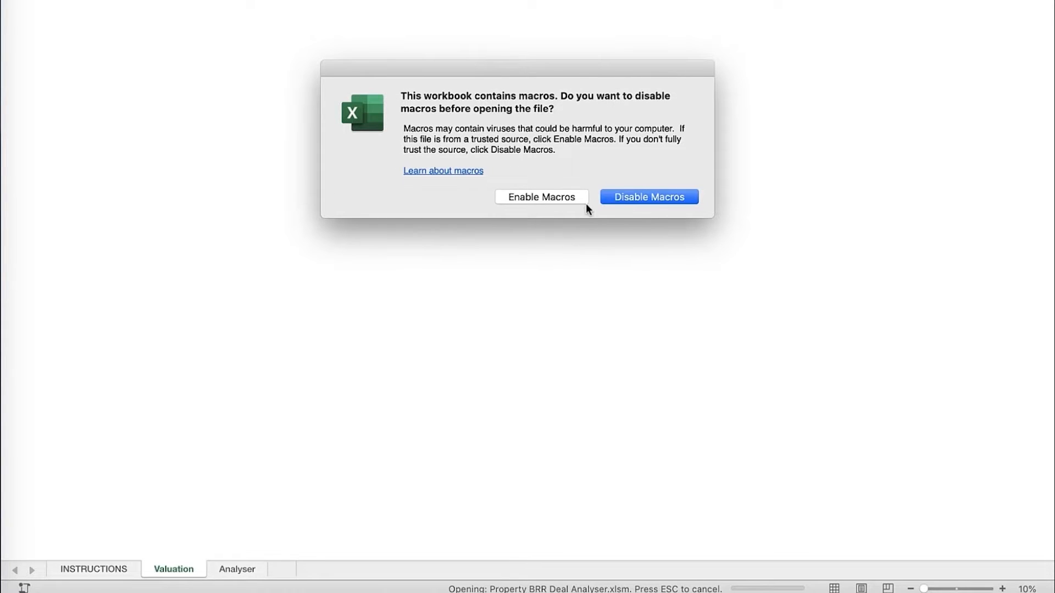
click(537, 199)
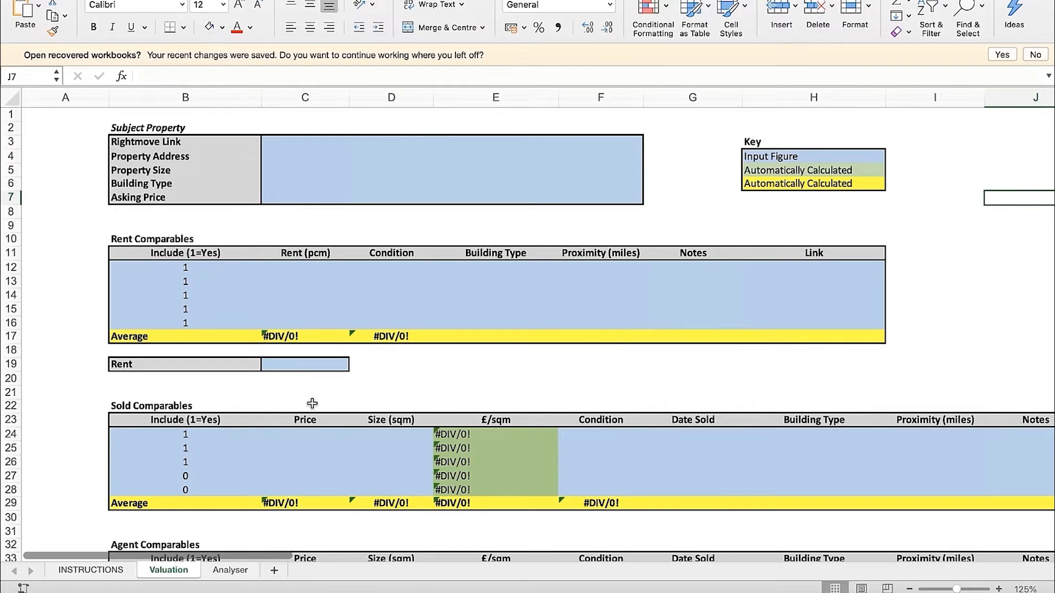
Switch to the Rightmove listing in the browser and look over its photos and asking price
key(ctrl+Right)
scroll(328, 354, down, 2)
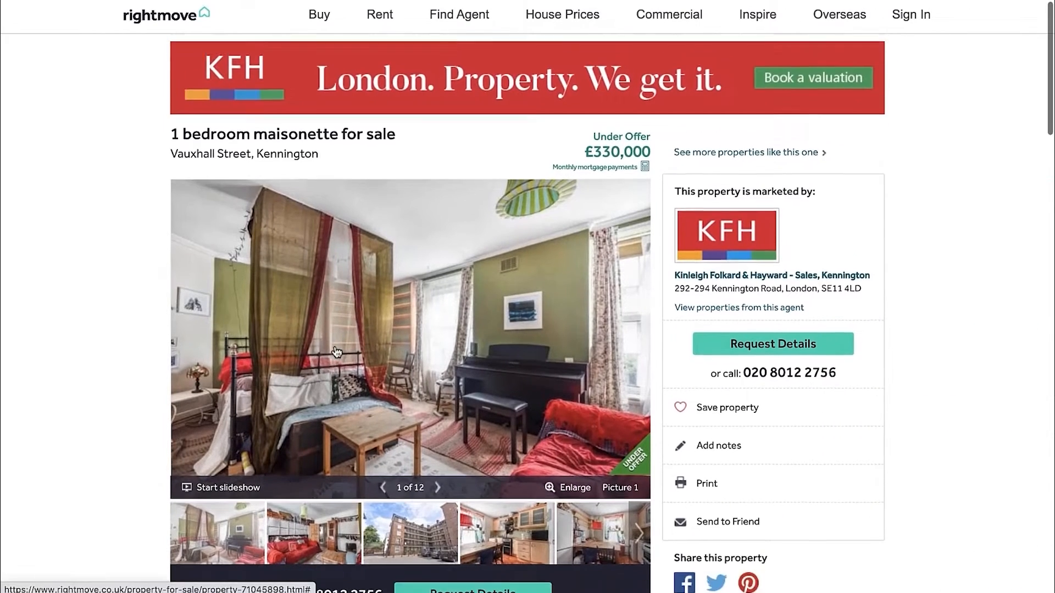
scroll(330, 352, down, 2)
scroll(329, 351, up, 2)
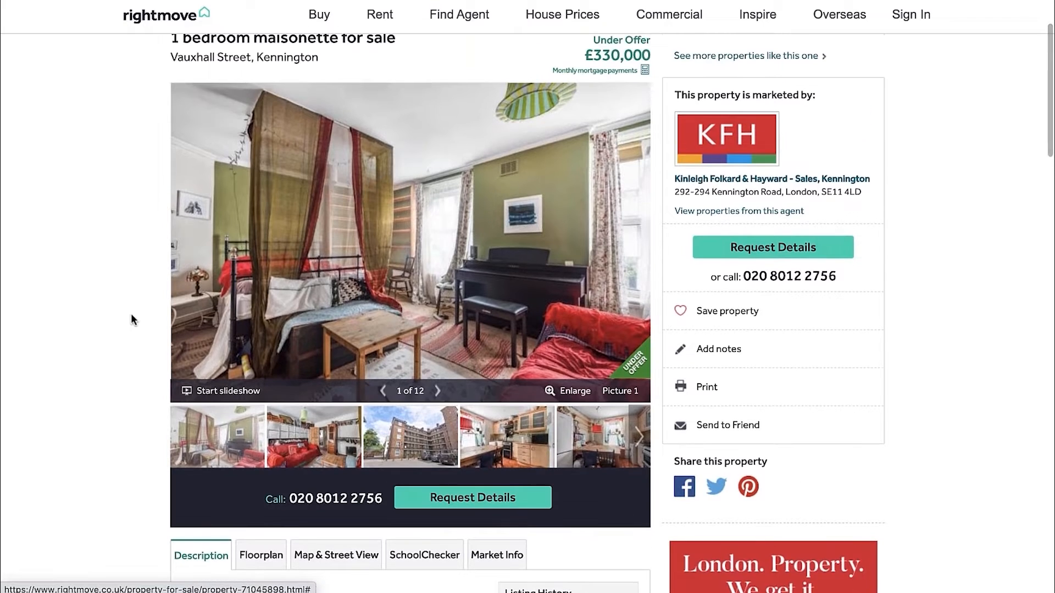
scroll(139, 273, up, 1)
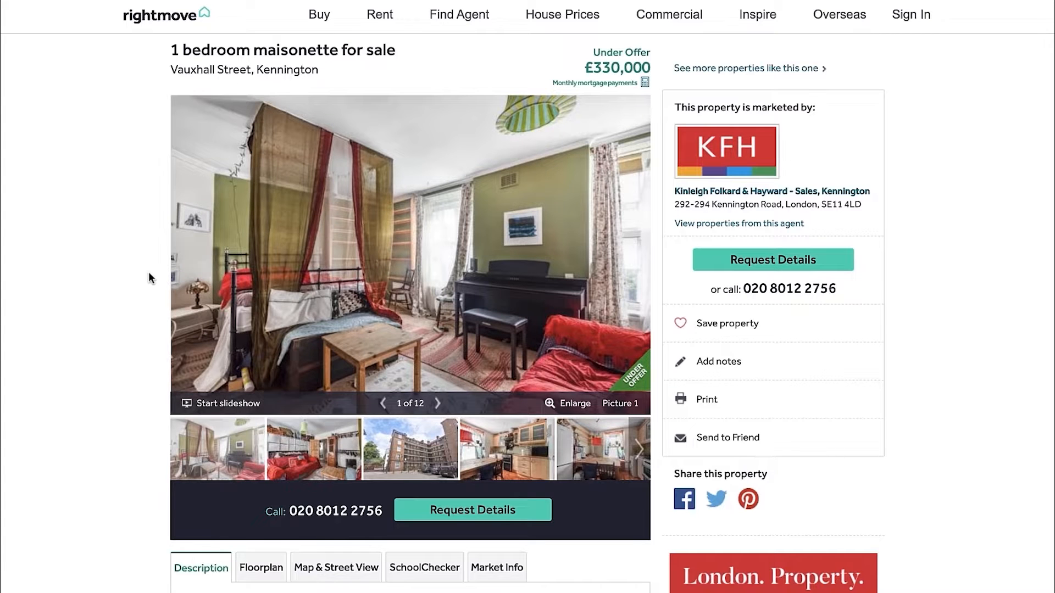
Copy the listing's web address into the Rightmove Link cell C3 on the Valuation sheet in Excel
key(ctrl+Left)
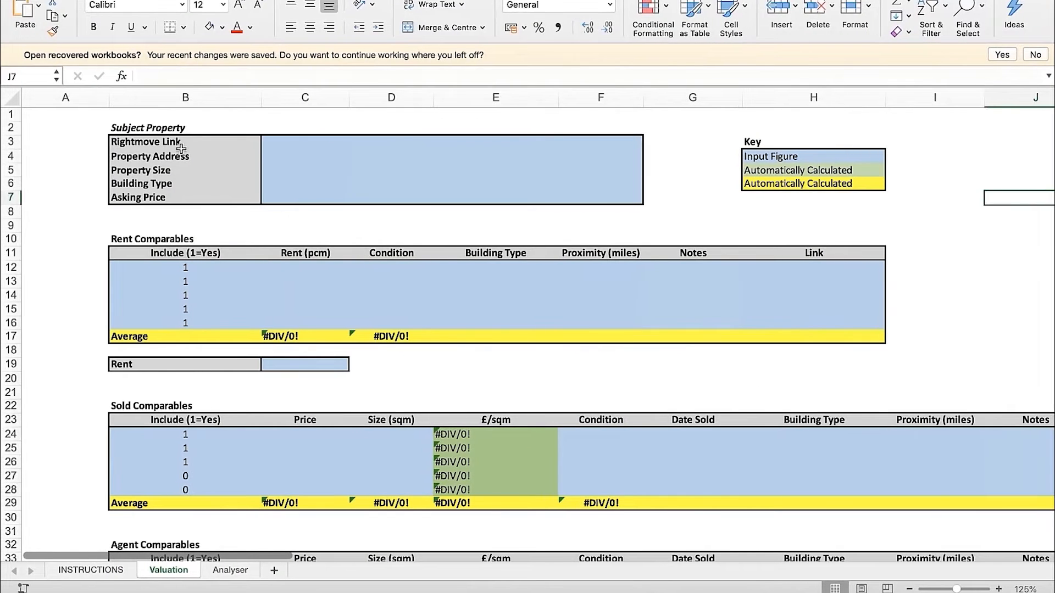
click(161, 145)
click(279, 149)
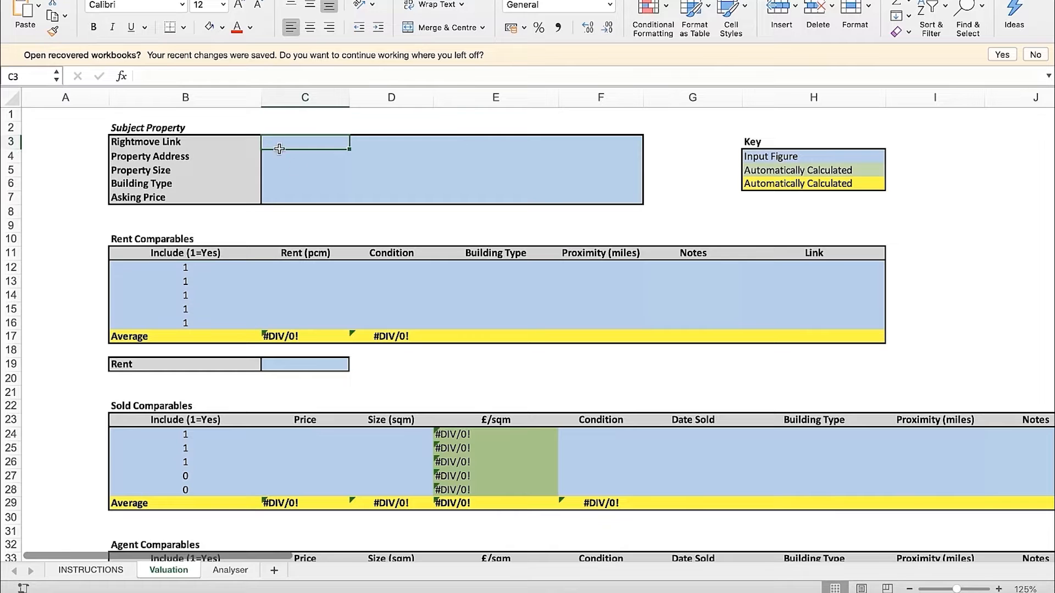
click(205, 144)
click(303, 146)
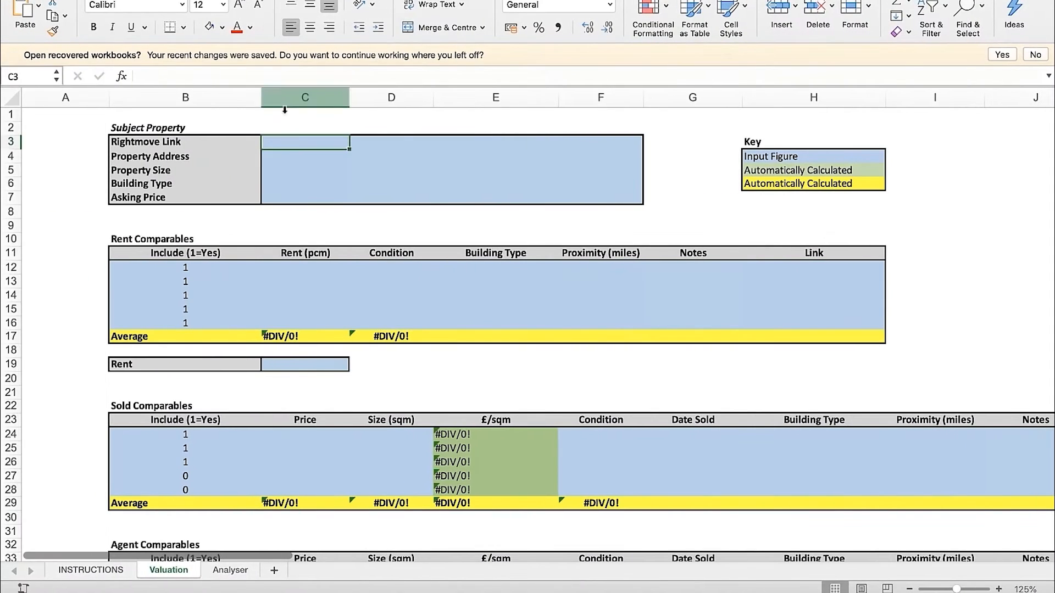
click(263, 77)
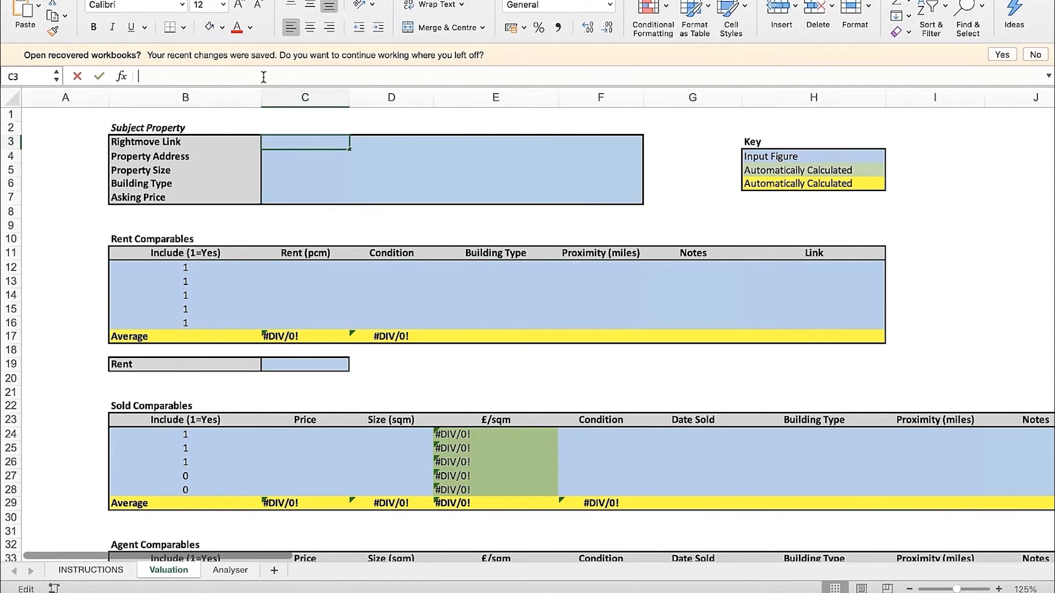
text(https://www.rightmove.co.uk/property-for-sale/property-71045898.html)
key(Return)
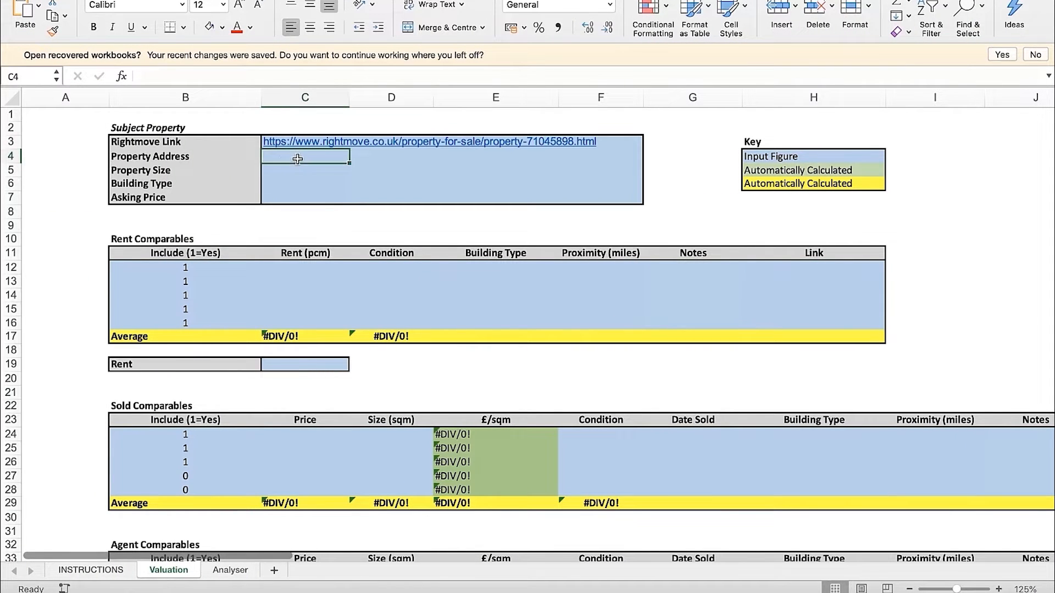
Return to the Rightmove listing and open the full list of properties sold nearby to find the building's address
click(209, 156)
click(277, 156)
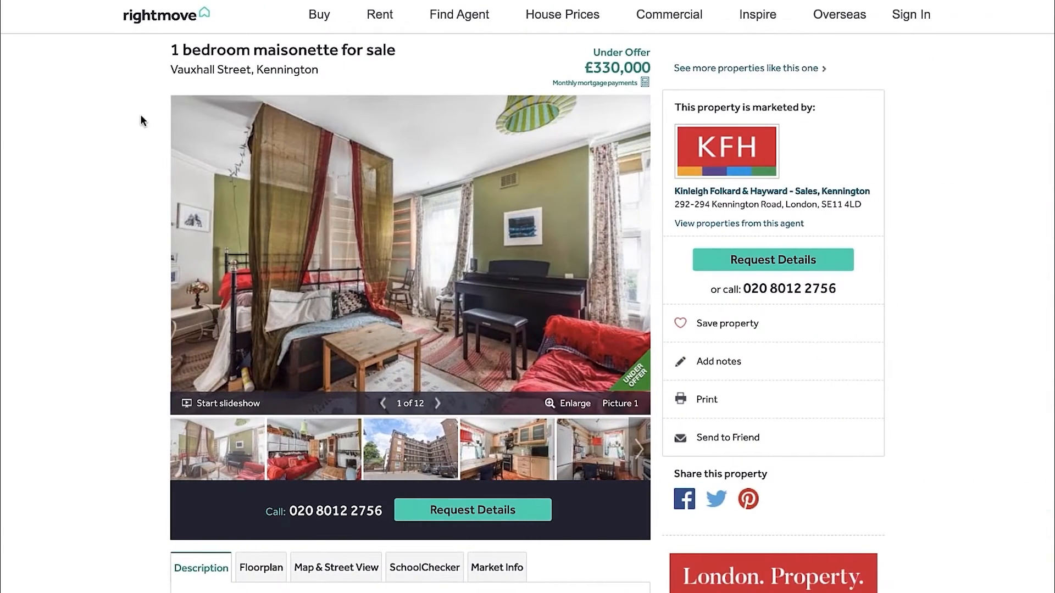
scroll(141, 165, down, 9)
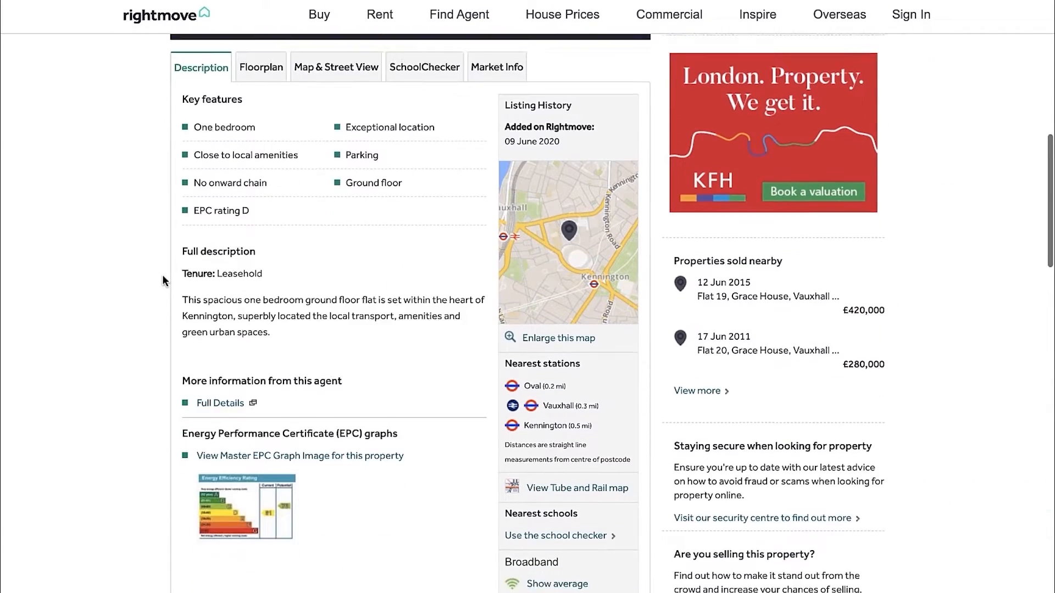
scroll(162, 280, down, 1)
drag(674, 225, 774, 227)
click(774, 227)
triple_click(772, 226)
click(807, 227)
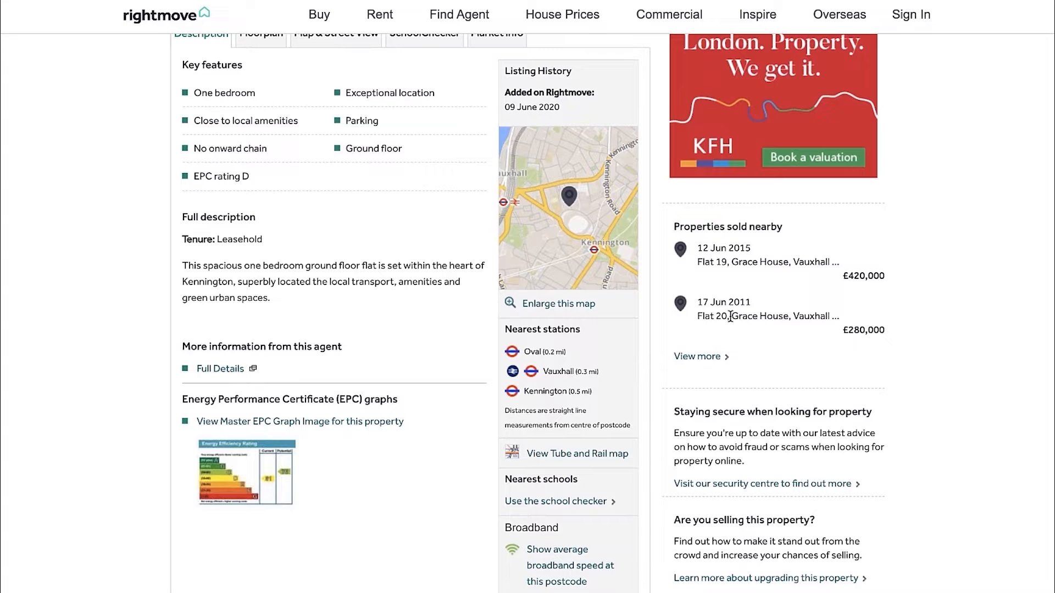
click(697, 357)
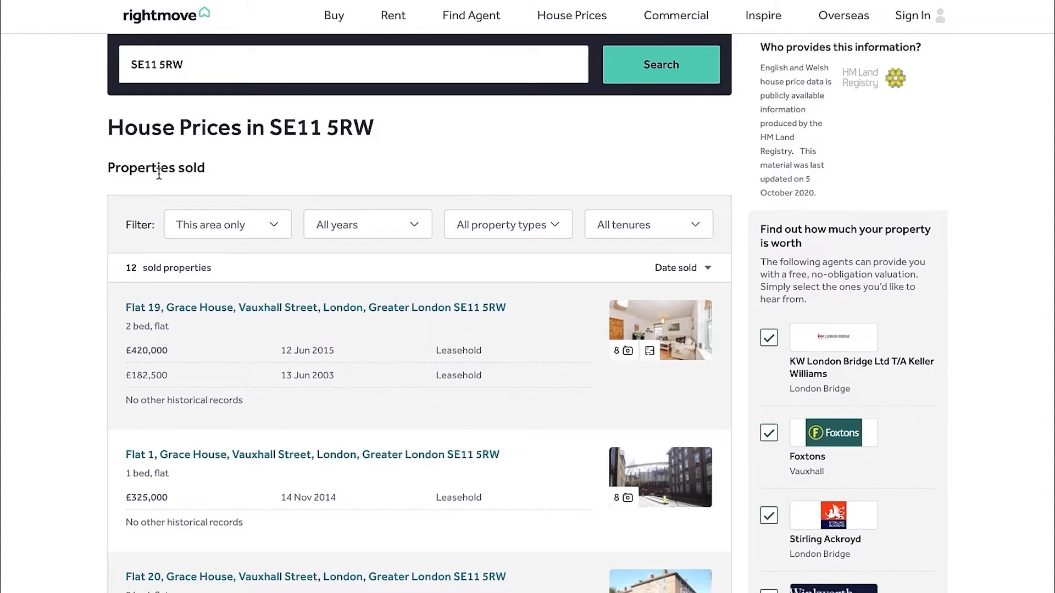
Examine the sold properties in the list for the building name, street and postcode needed for the workbook's Property Address
scroll(115, 225, down, 1)
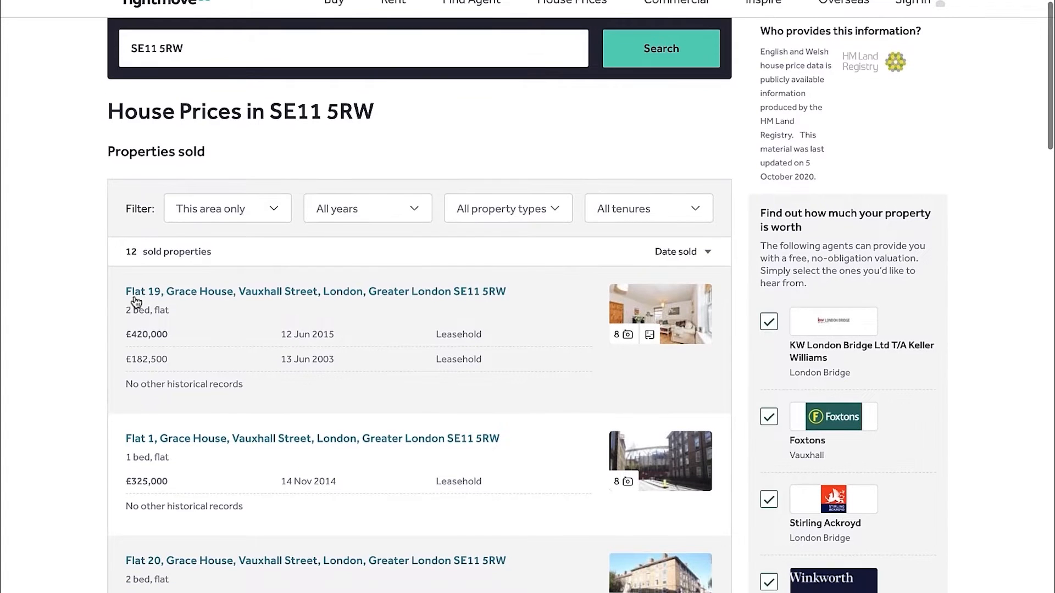
scroll(147, 442, down, 3)
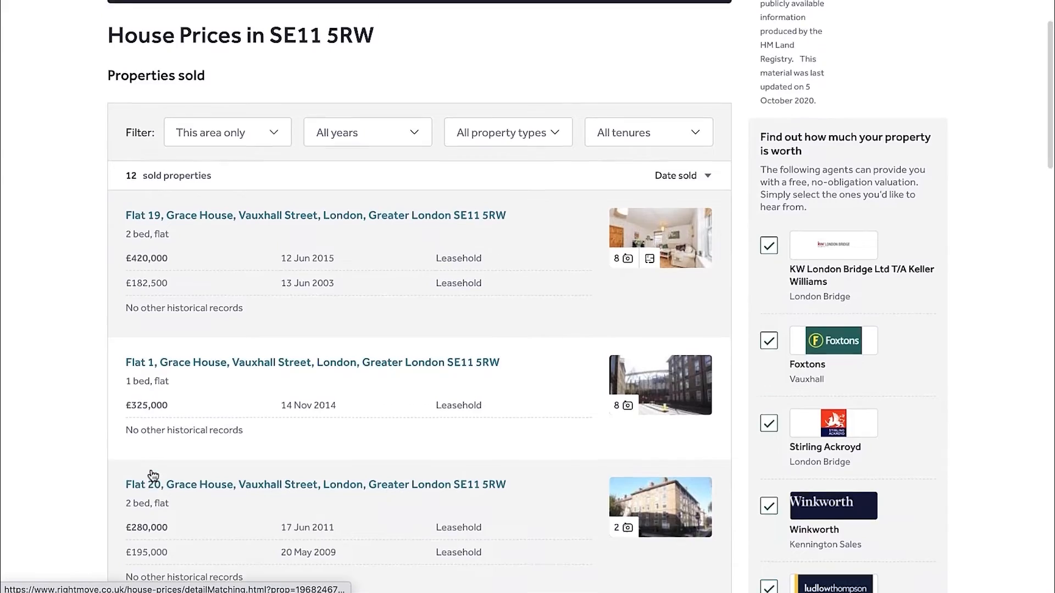
scroll(66, 255, up, 4)
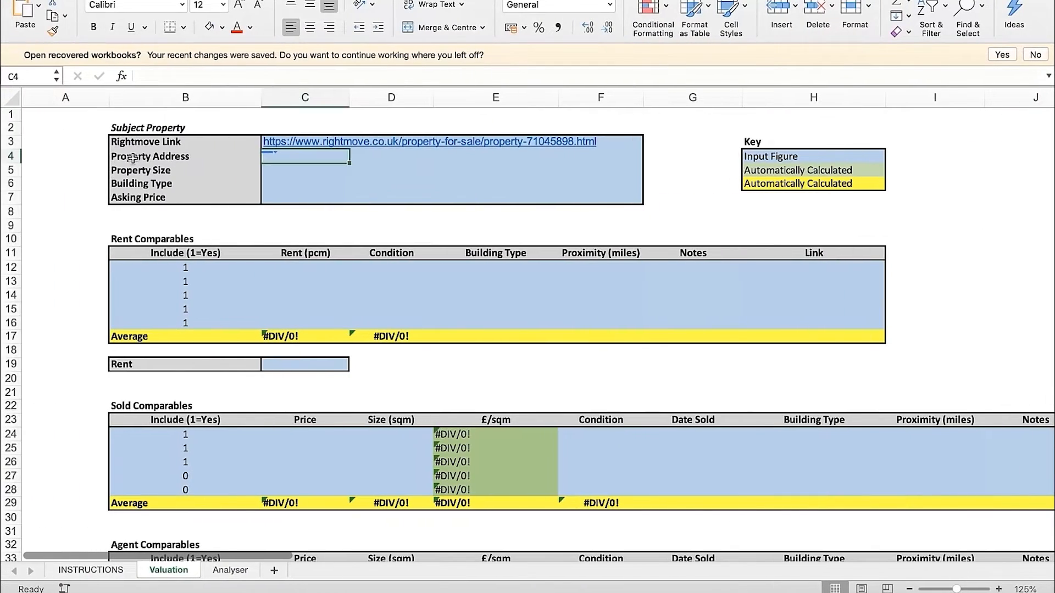
click(186, 161)
click(288, 159)
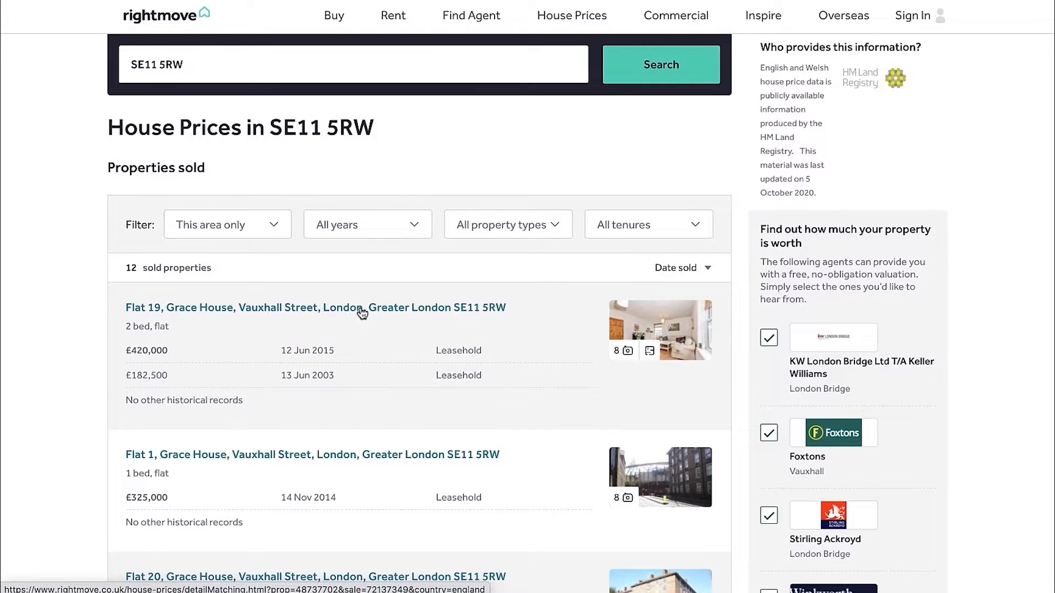
Open the first sold property's record and copy its address without the flat number into the Property Address cell C4 in Excel
click(399, 313)
drag(536, 67, 225, 65)
key(super+c)
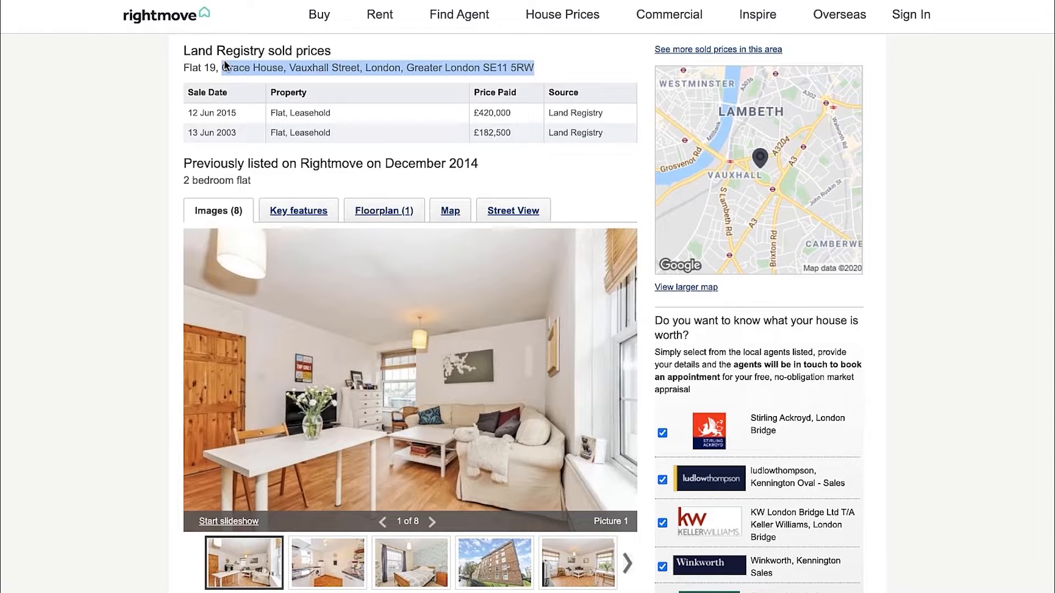
key(ctrl+Left)
click(309, 161)
click(269, 78)
key(super+v)
key(Return)
key(Up)
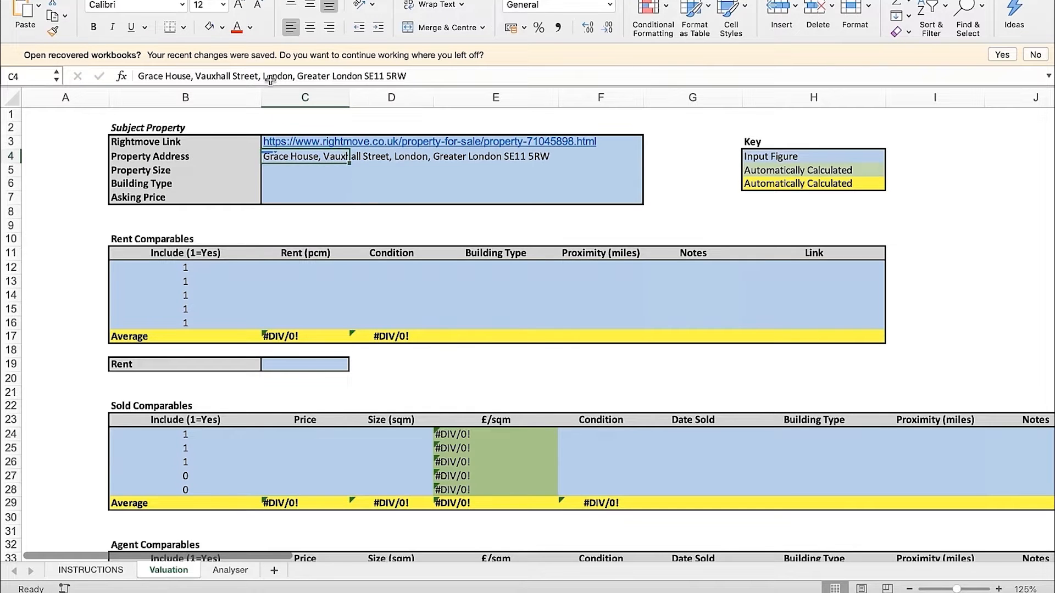
Go back to the original Rightmove listing and check its floorplan for the floor area needed for Property Size
click(209, 158)
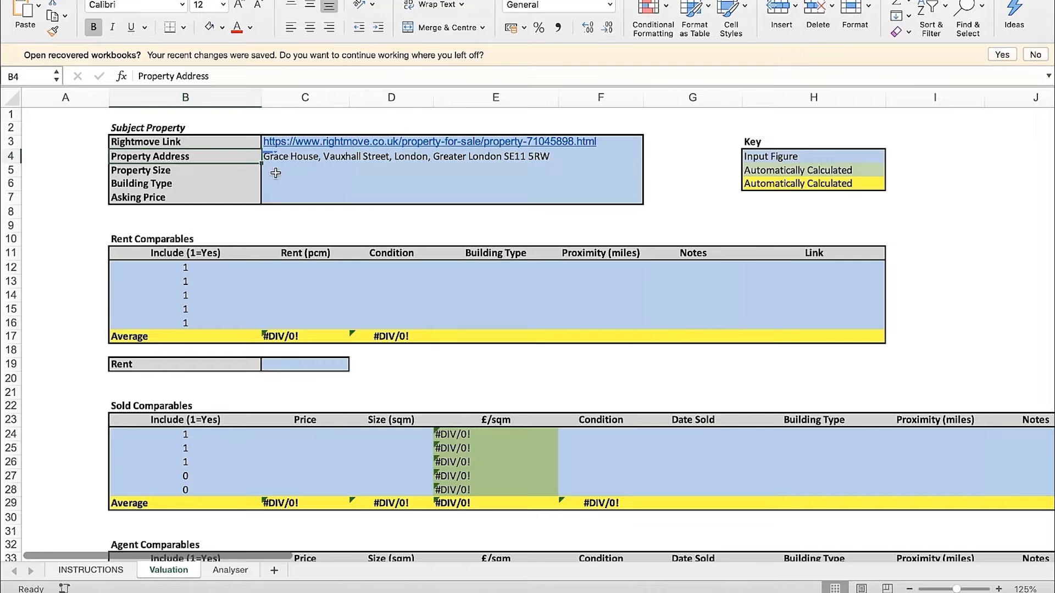
click(228, 173)
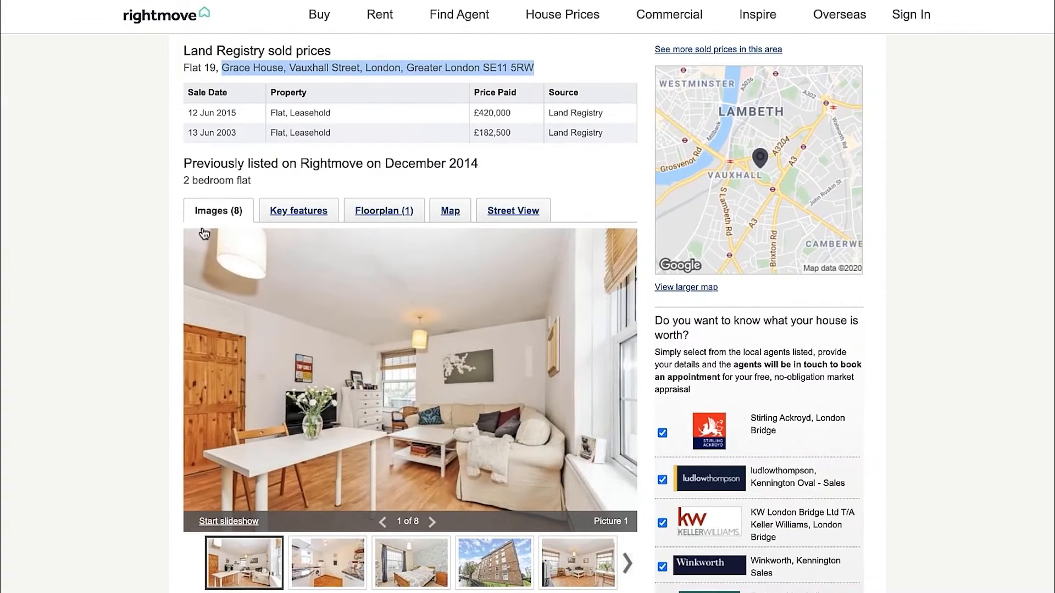
click(141, 212)
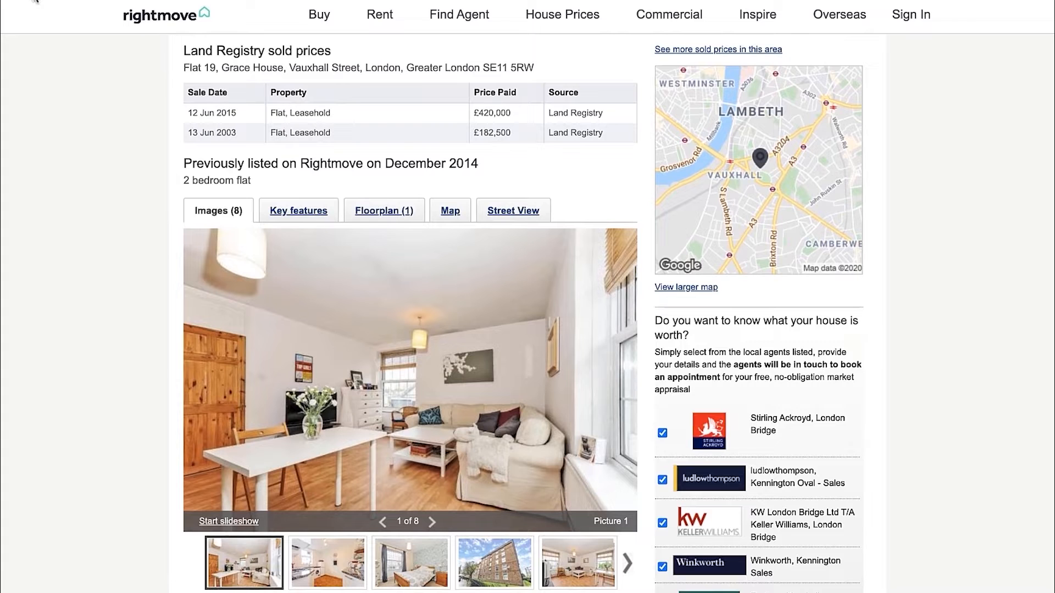
click(32, 0)
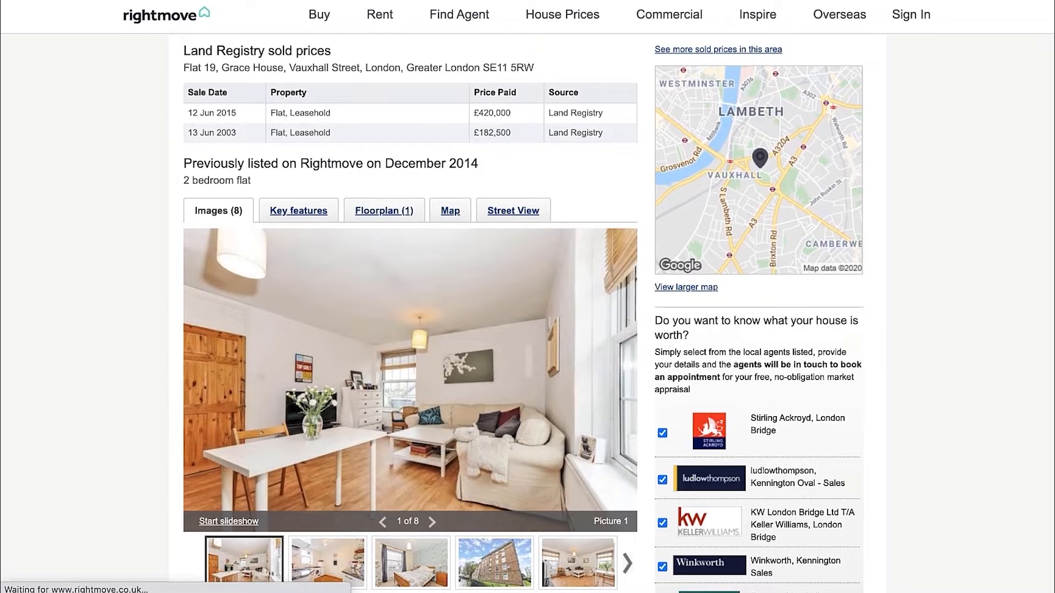
scroll(100, 248, up, 6)
scroll(160, 318, down, 2)
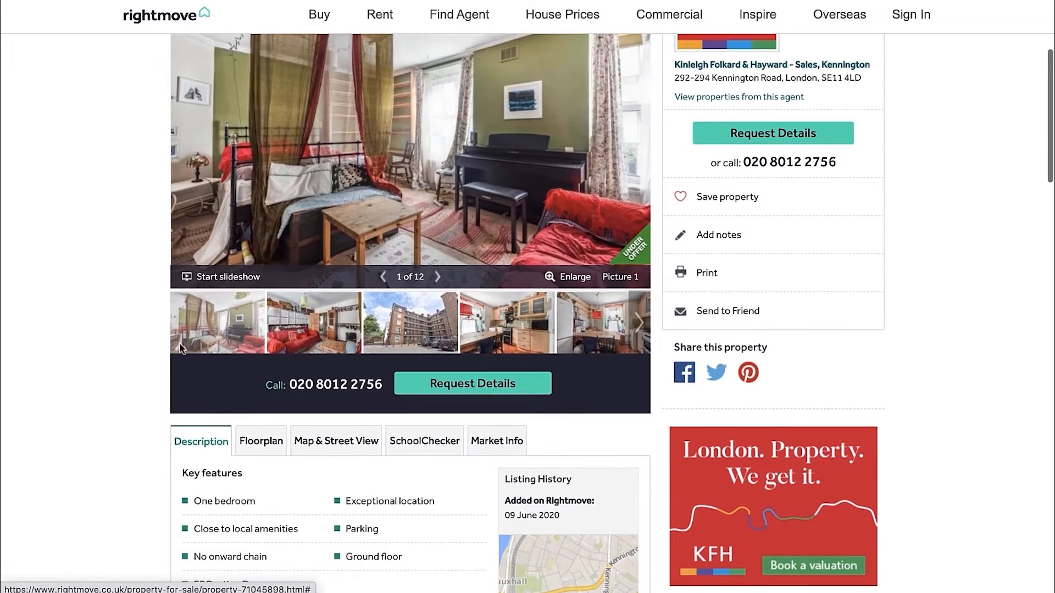
click(262, 446)
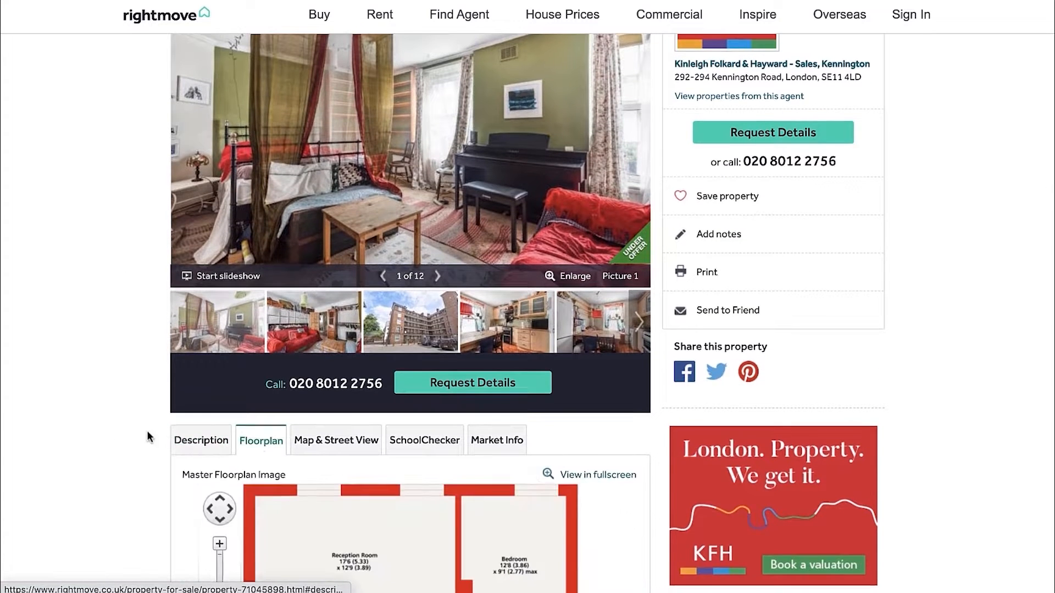
scroll(127, 434, down, 7)
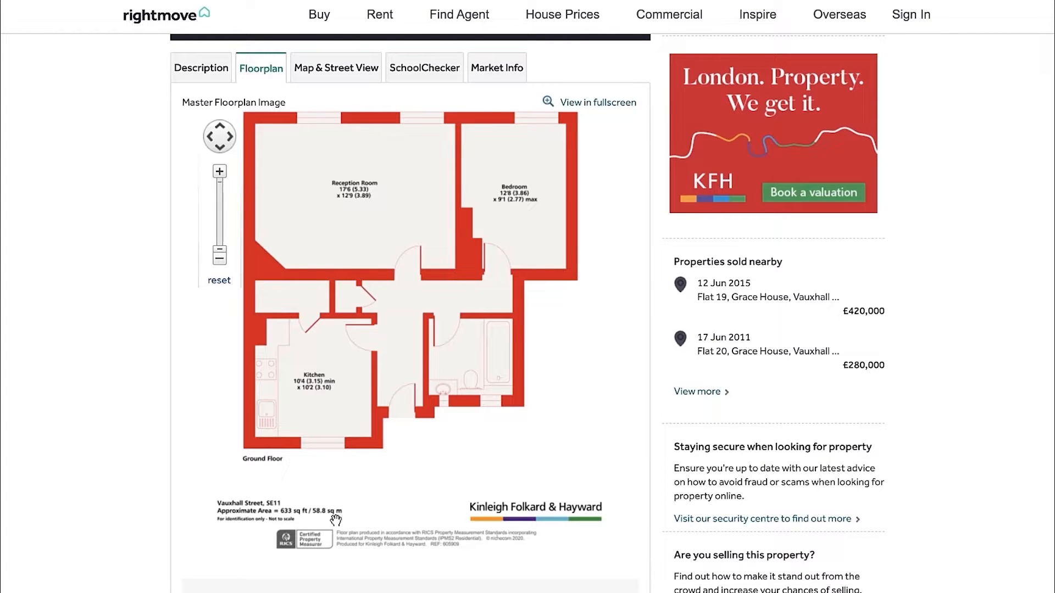
Enlarge the floorplan to read the approximate area in square metres, and enter 58.8 as the Property Size in cell C5 in Excel
click(219, 173)
drag(306, 357, 392, 206)
drag(285, 224, 334, 172)
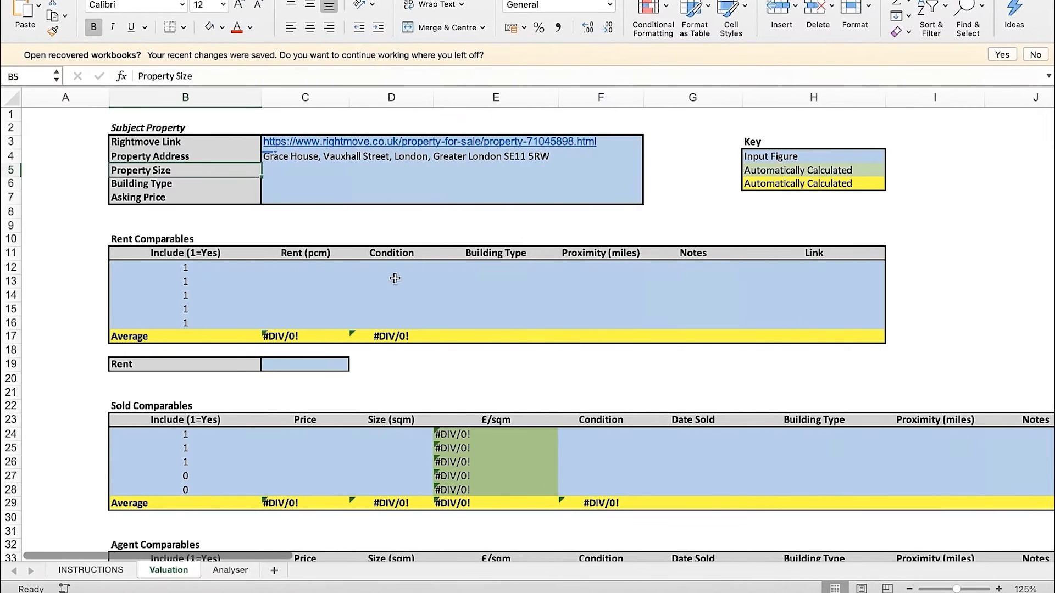
click(289, 167)
text(58)
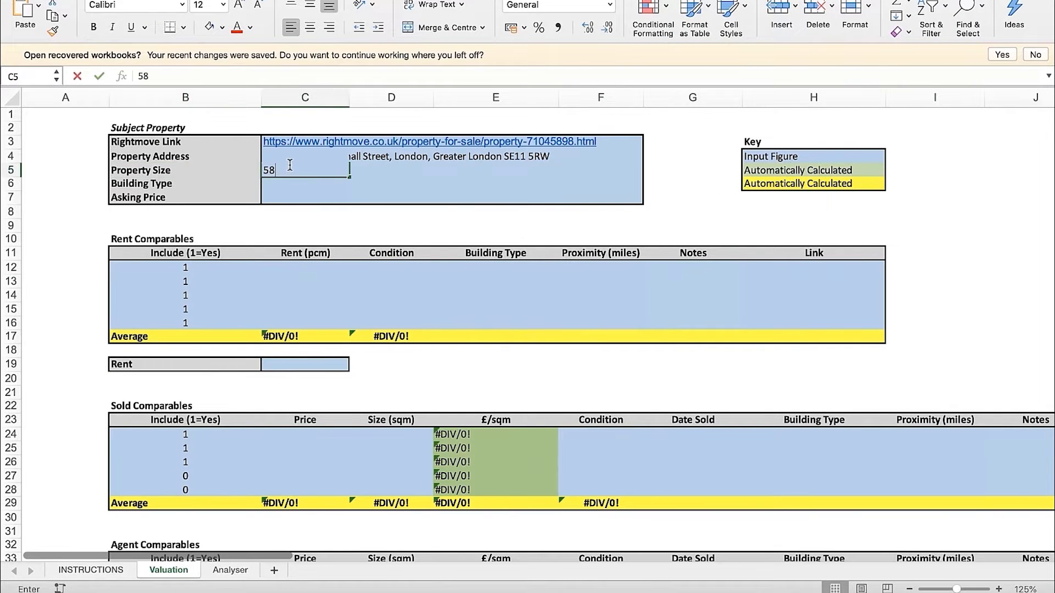
text(.8)
key(Return)
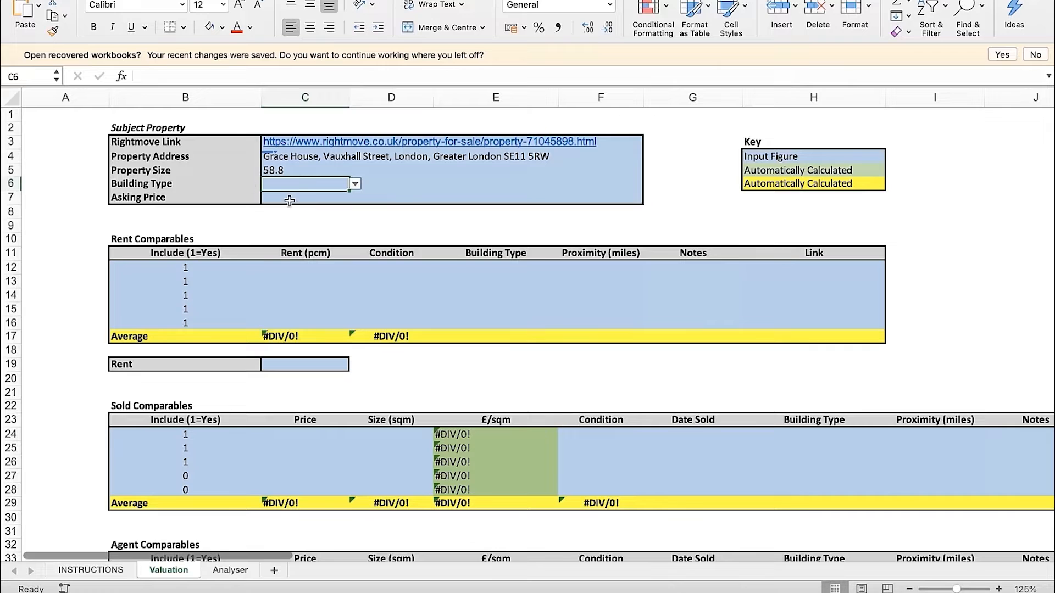
Check the building's exterior photo in the Rightmove listing and set the Building Type in cell C6 in Excel to Ex-Council Flat
click(355, 184)
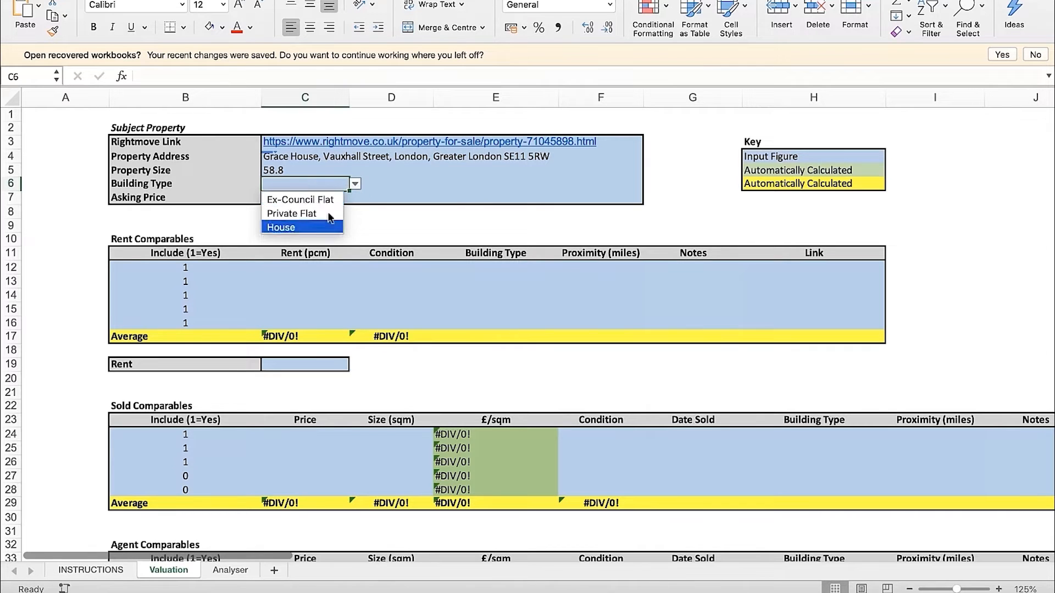
click(405, 226)
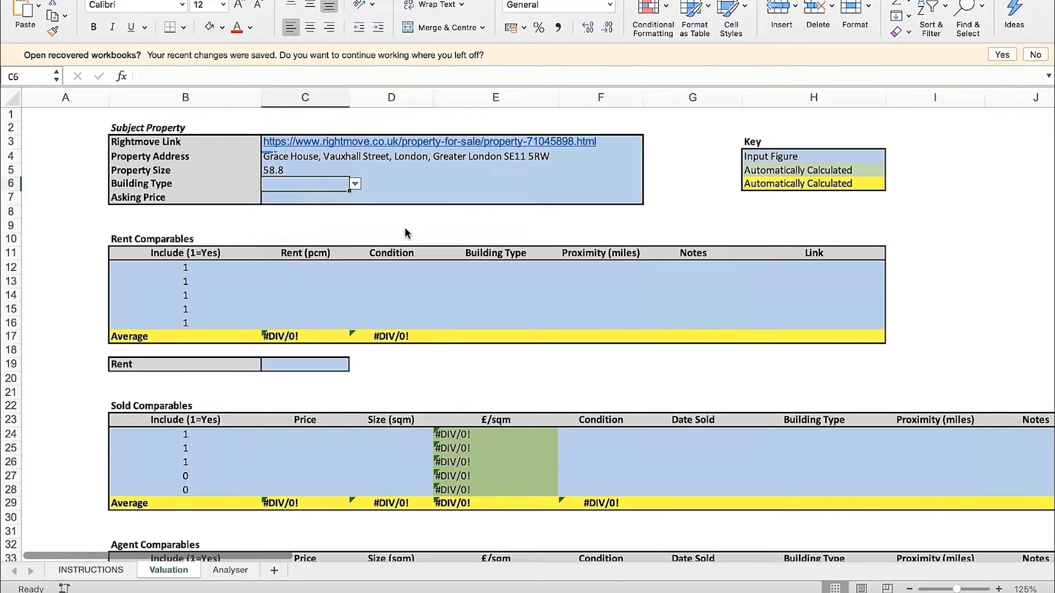
key(ctrl+Right)
scroll(400, 266, up, 10)
scroll(400, 268, up, 1)
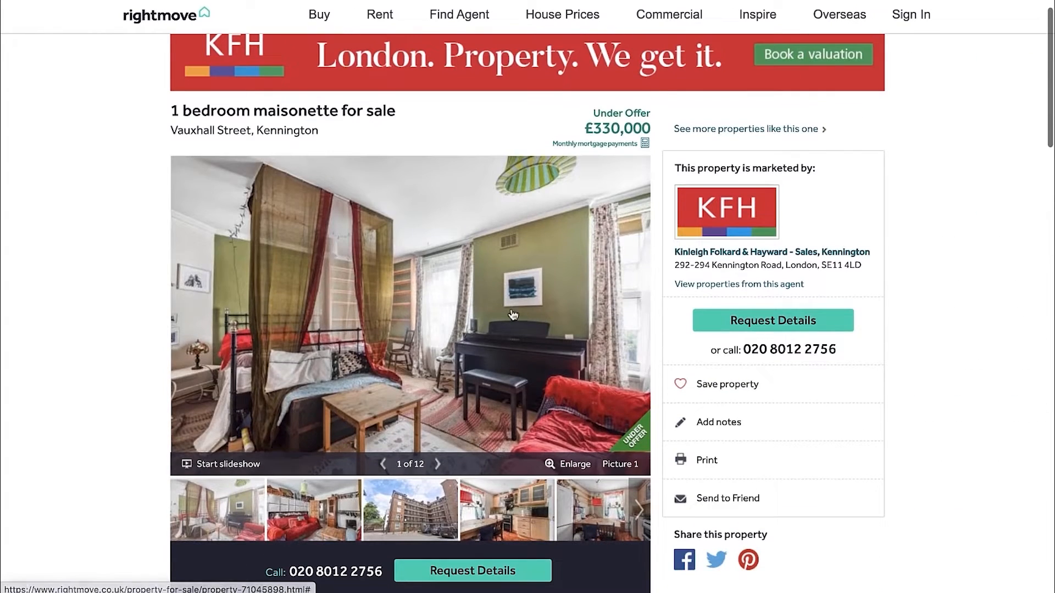
click(568, 356)
click(567, 356)
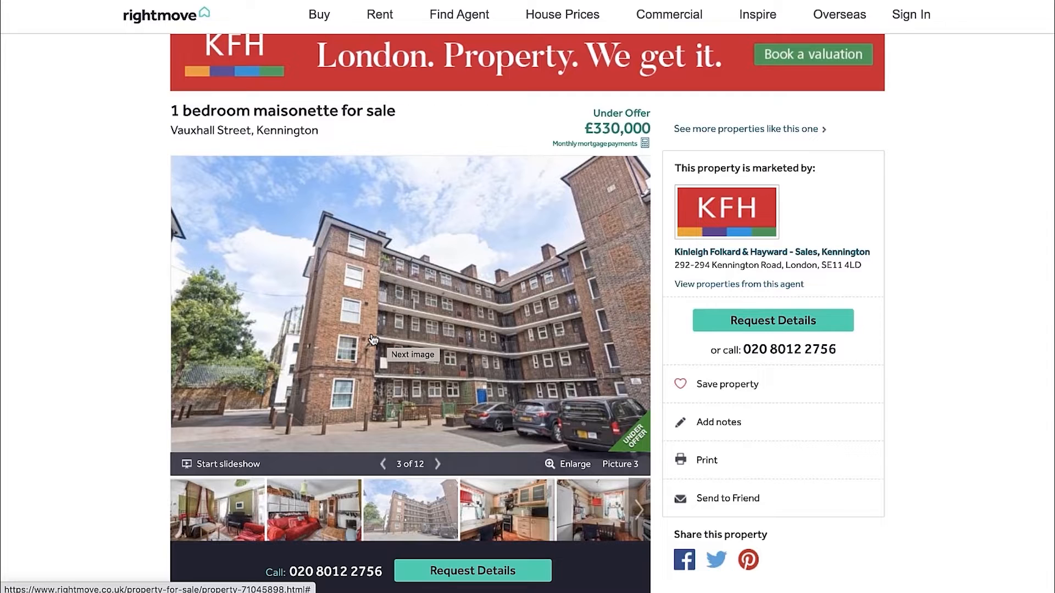
key(ctrl+Left)
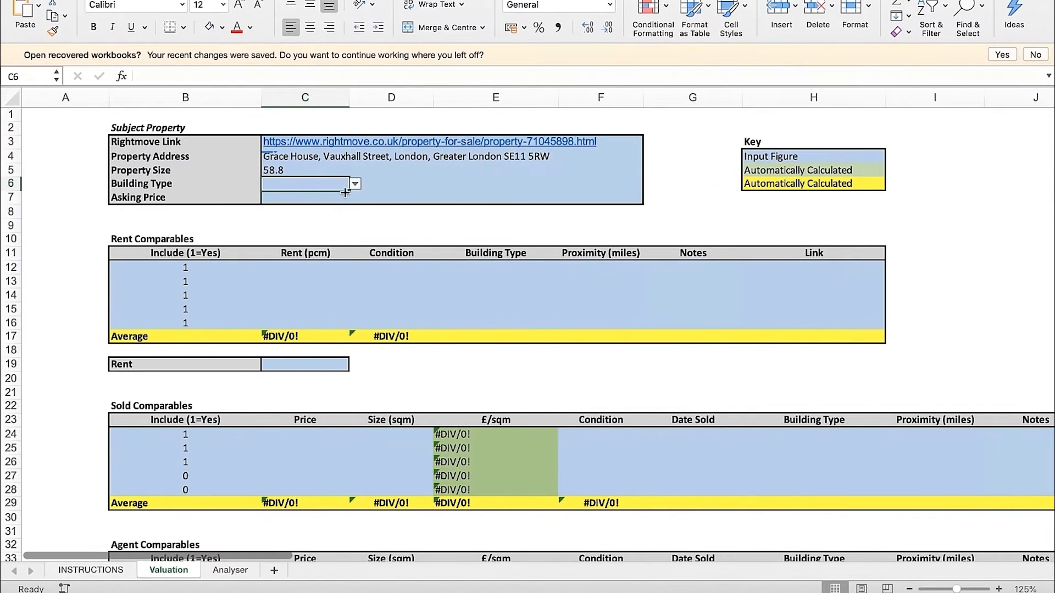
click(356, 185)
click(325, 204)
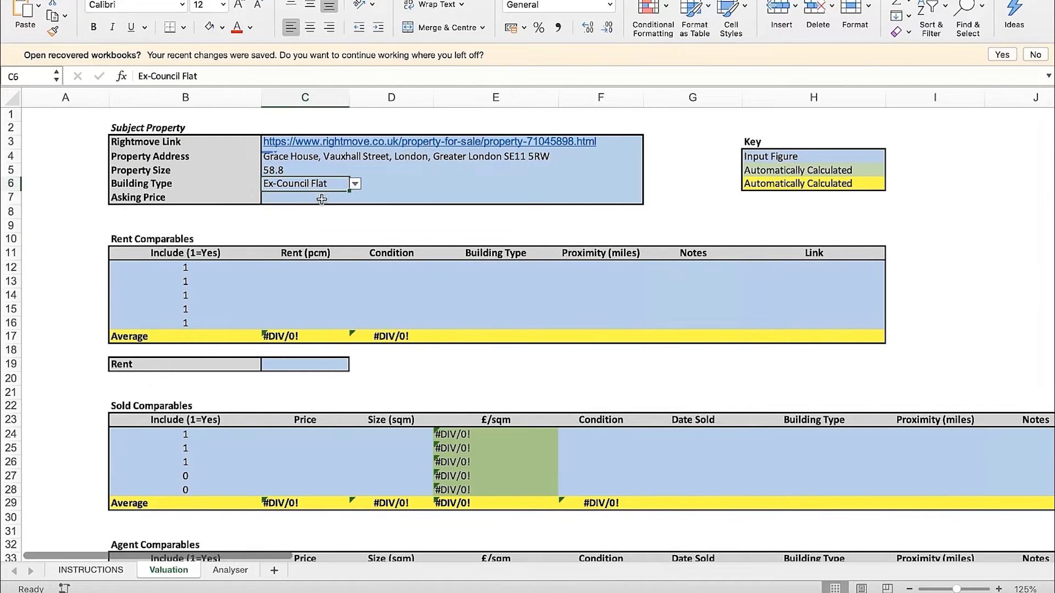
Look up the price in the Rightmove listing and enter £330,000 as the Asking Price in cell C7 in Excel
click(311, 201)
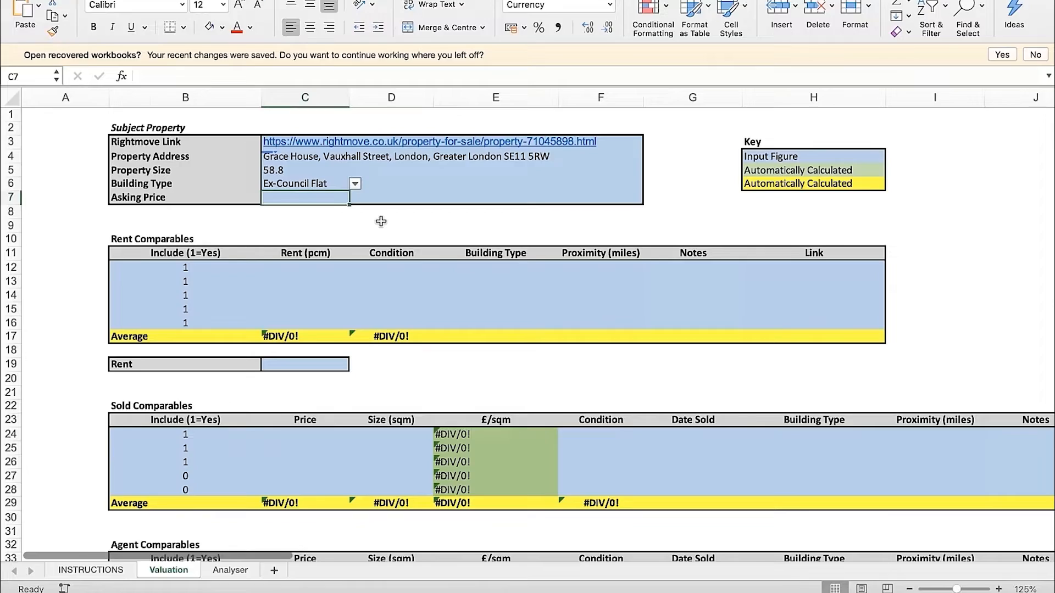
key(ctrl+Right)
drag(586, 128, 657, 125)
click(658, 125)
key(ctrl+Left)
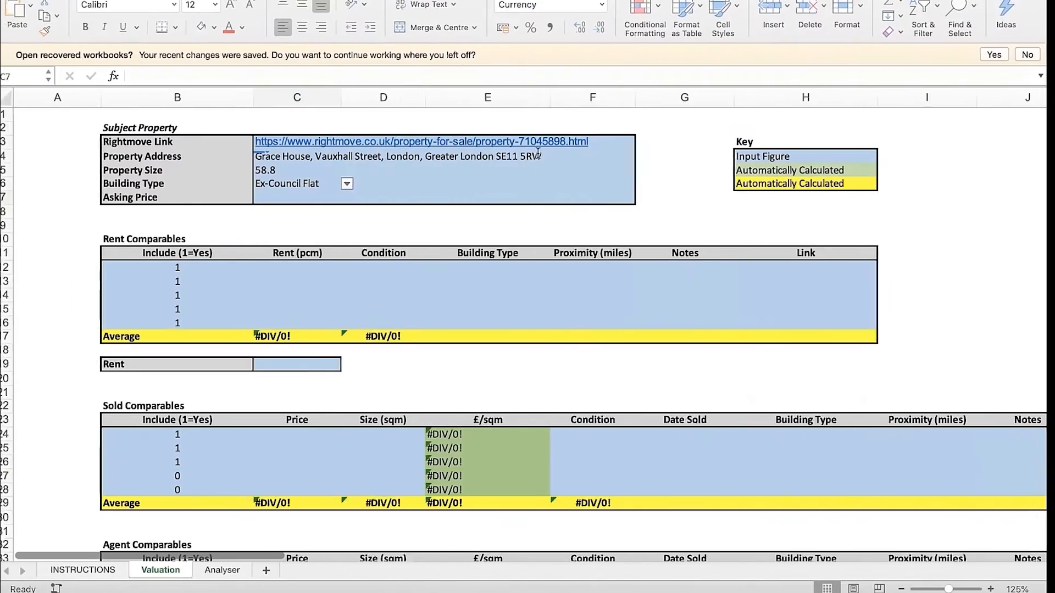
text(£3)
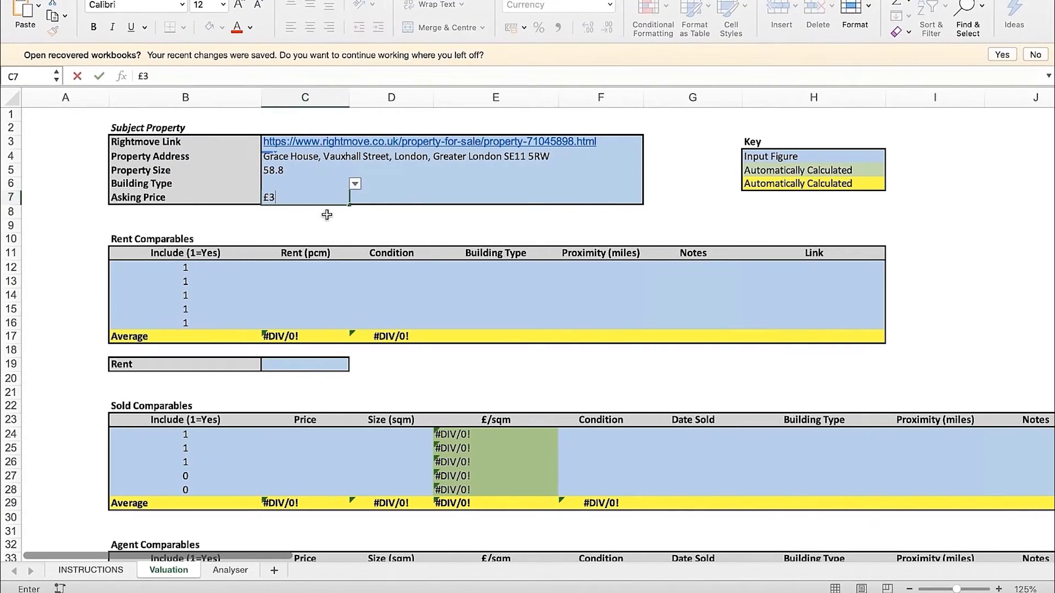
text(30,000)
key(Return)
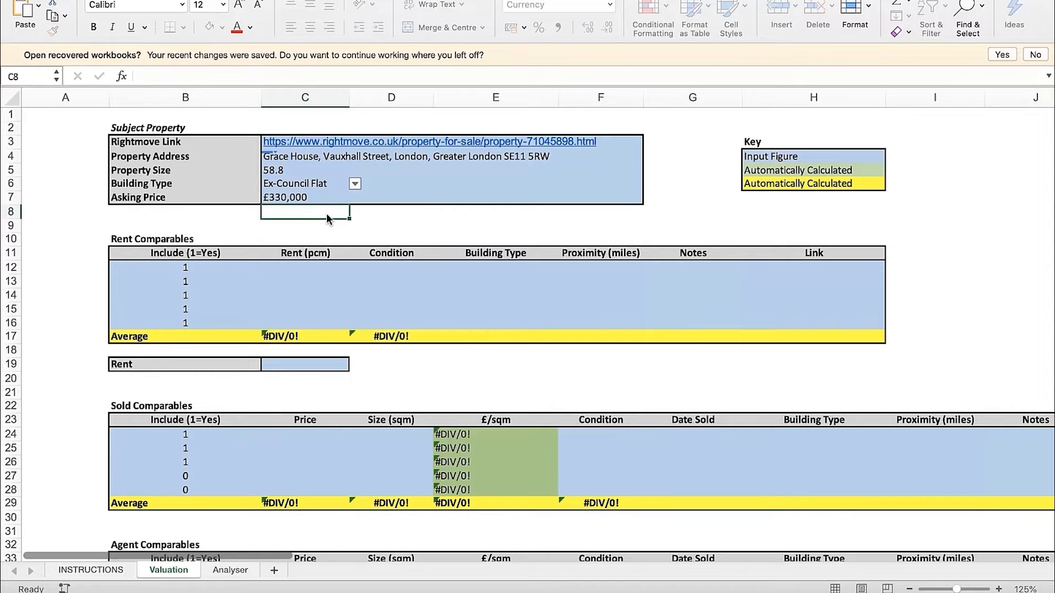
Copy only the postcode from the Property Address in cell C4 for the Rent Comparables search
click(427, 217)
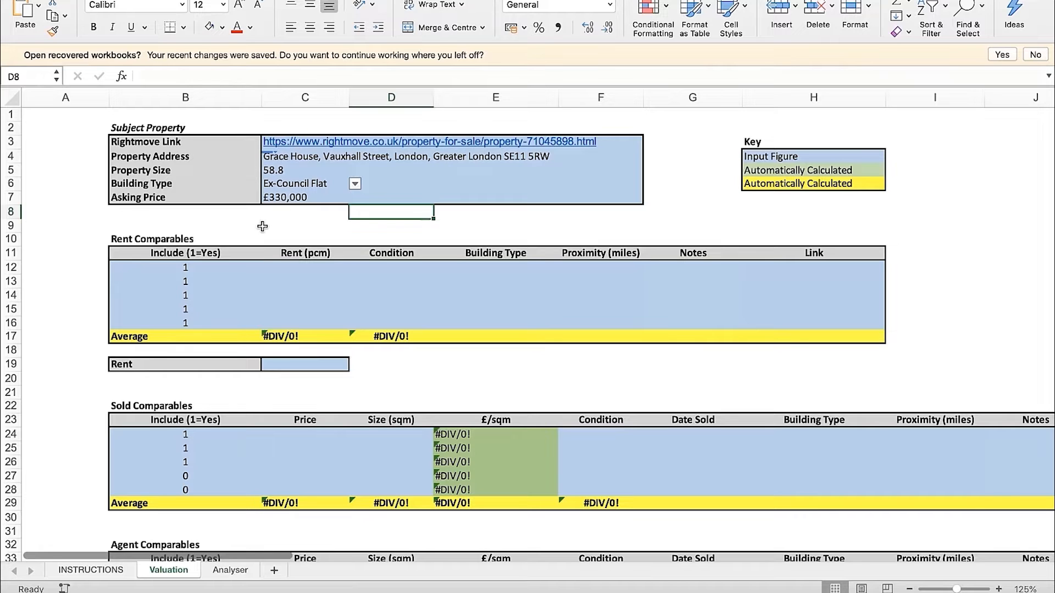
click(179, 238)
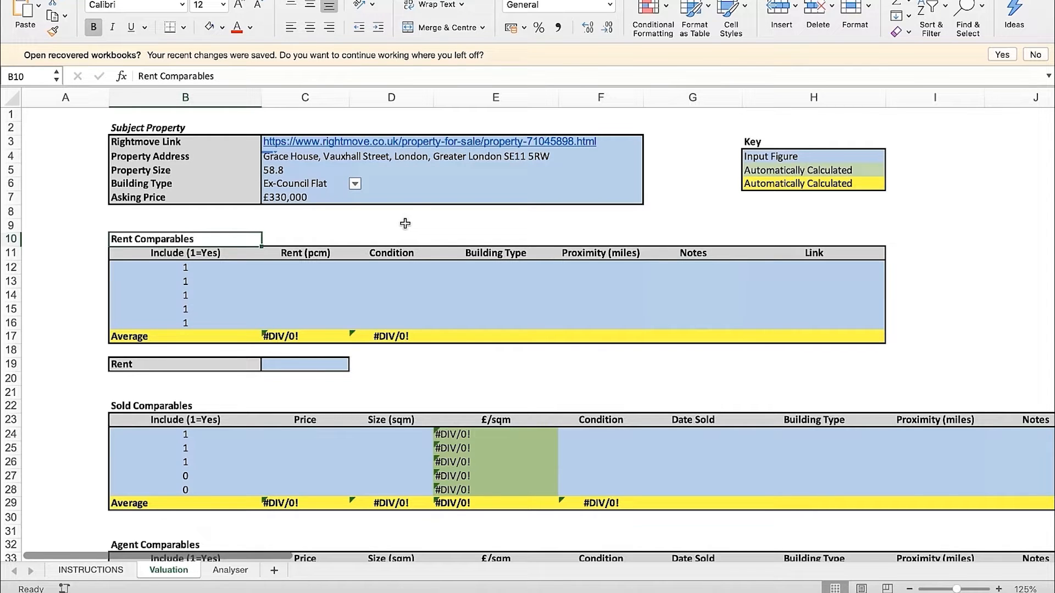
click(312, 159)
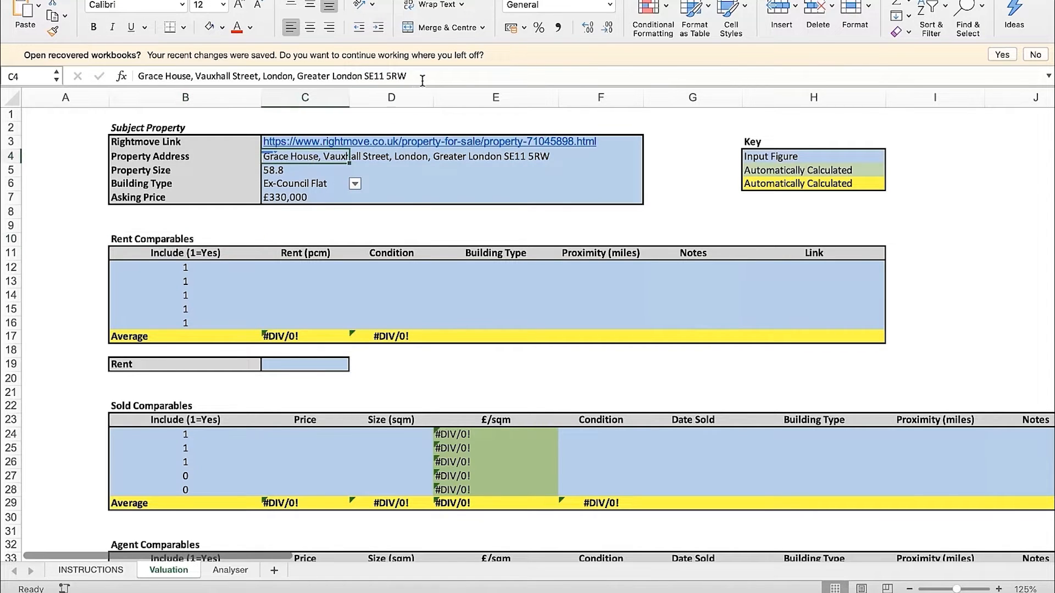
drag(417, 77, 364, 77)
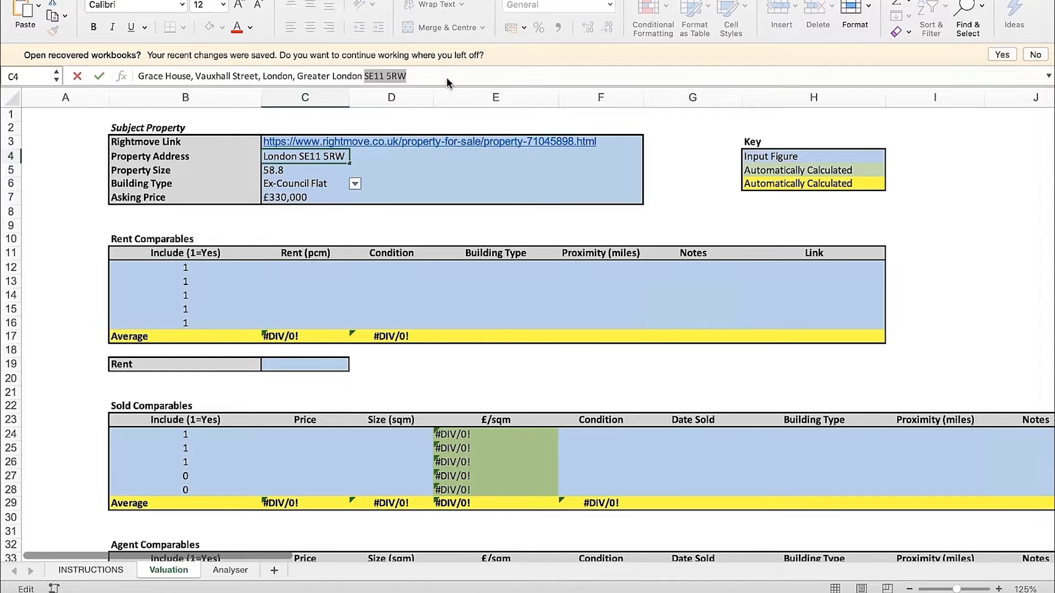
click(343, 225)
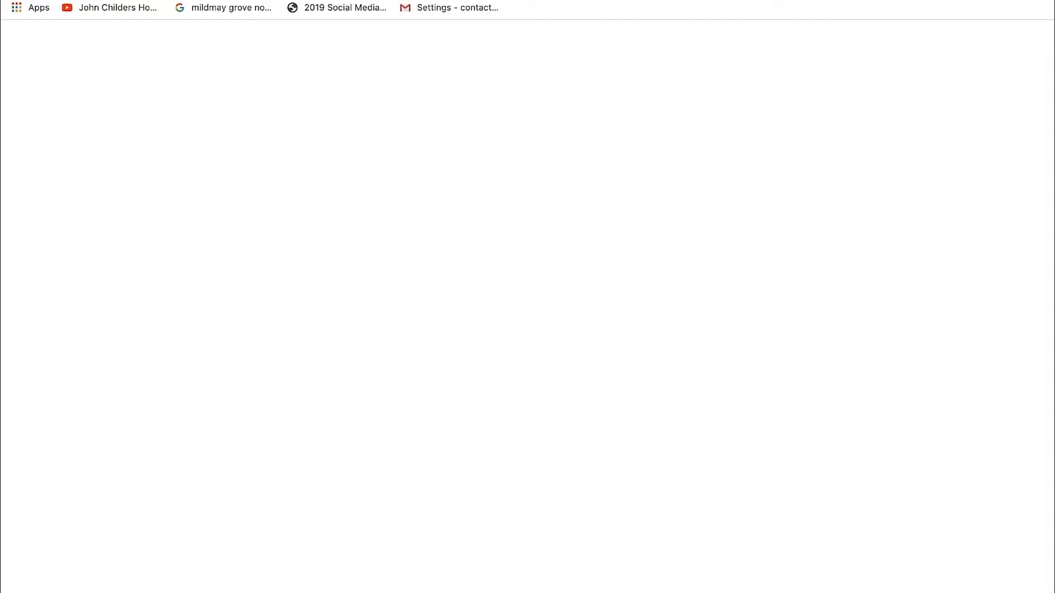
Open the Rightmove home page in a new browser tab and start a to-rent search for the subject property's postcode
text(rightmove)
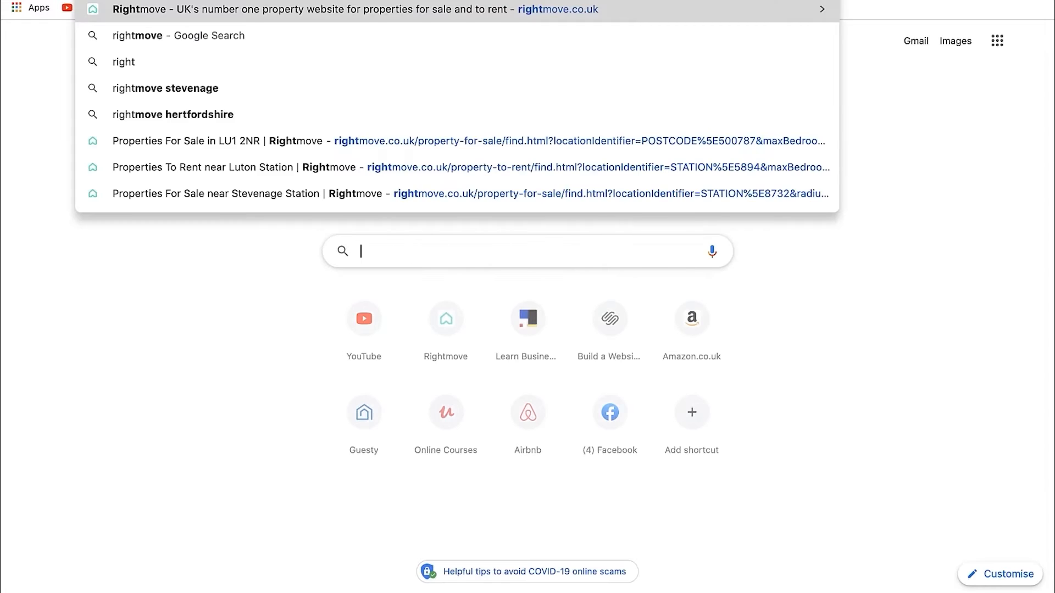
key(Return)
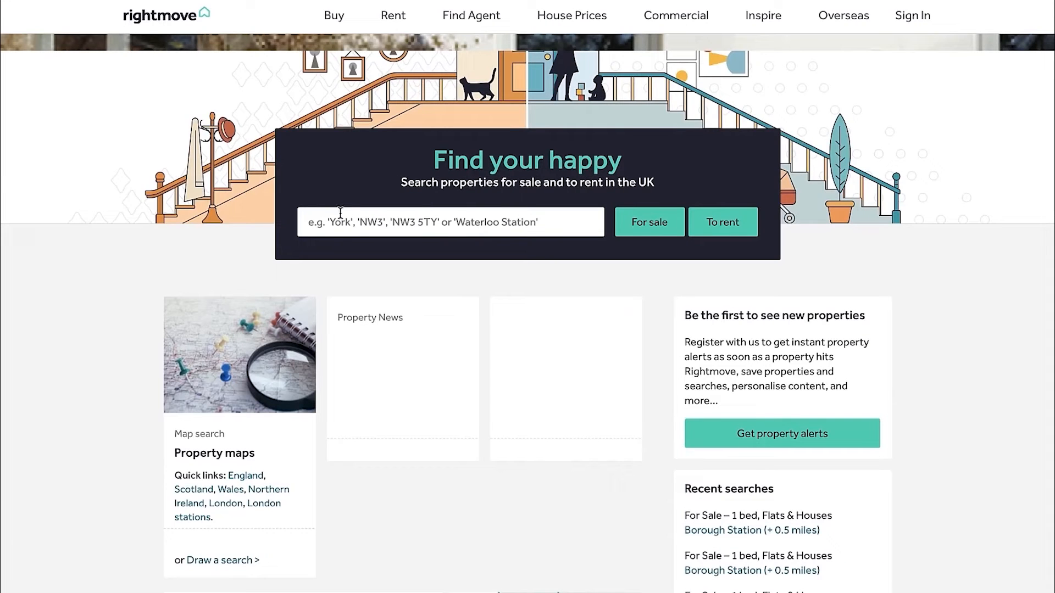
click(352, 221)
text(SE11 5RW)
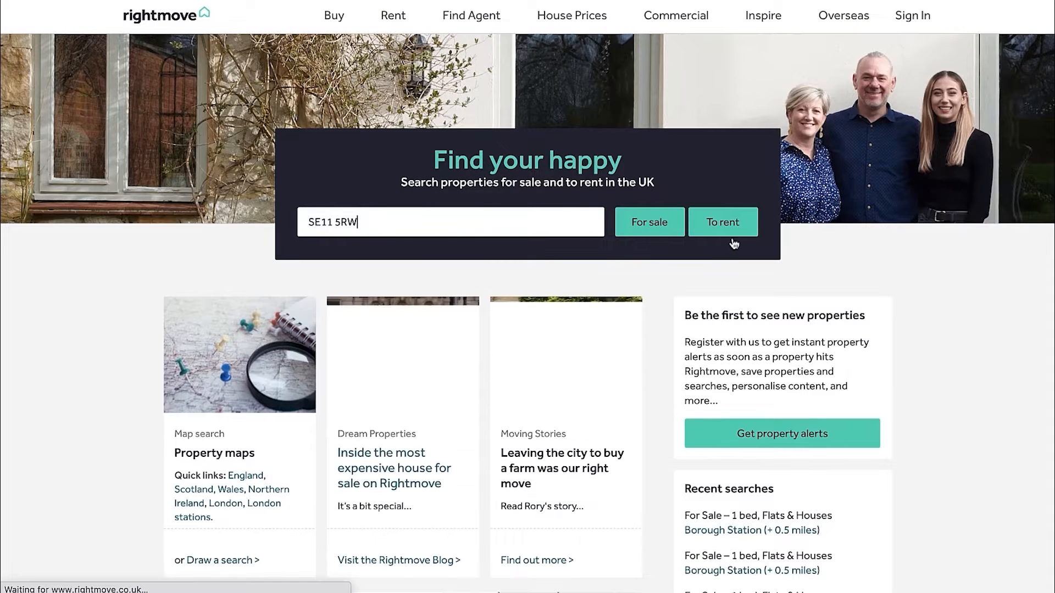
click(731, 231)
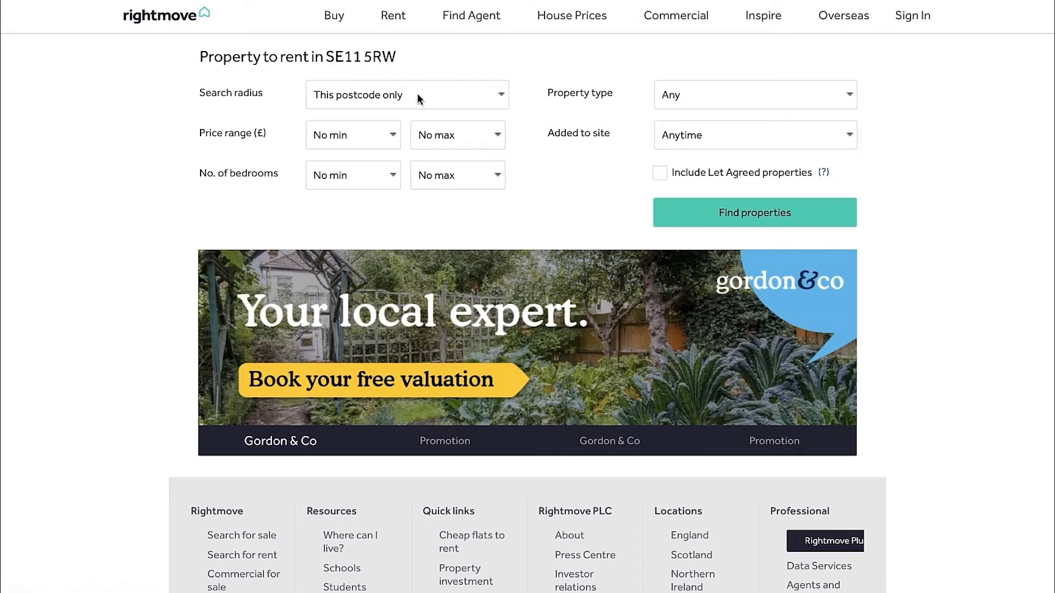
Keep the search radius at This postcode only and set both the minimum and maximum number of bedrooms to 2
click(354, 99)
click(384, 95)
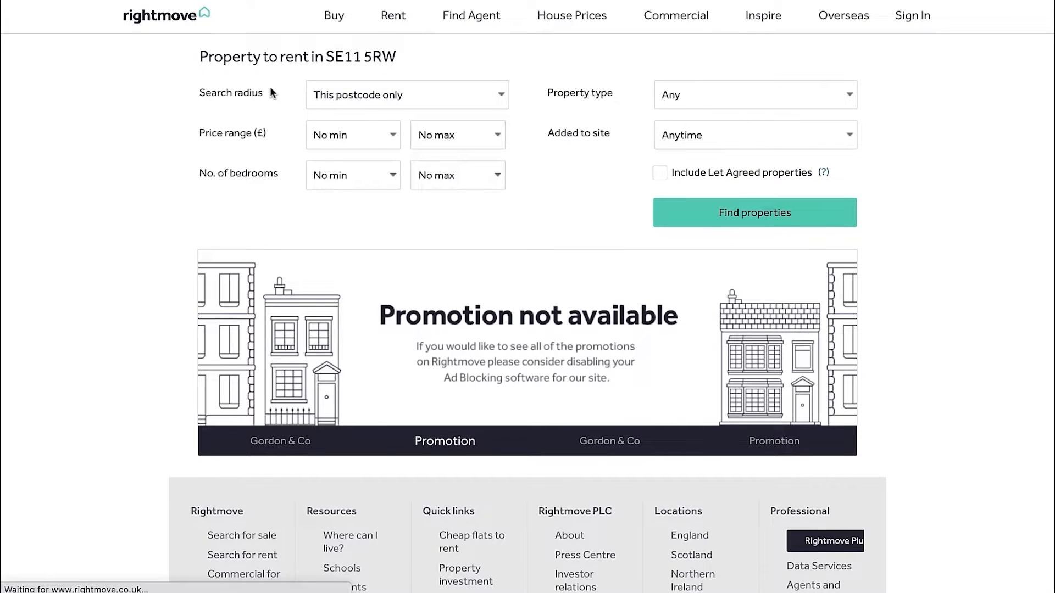
click(336, 99)
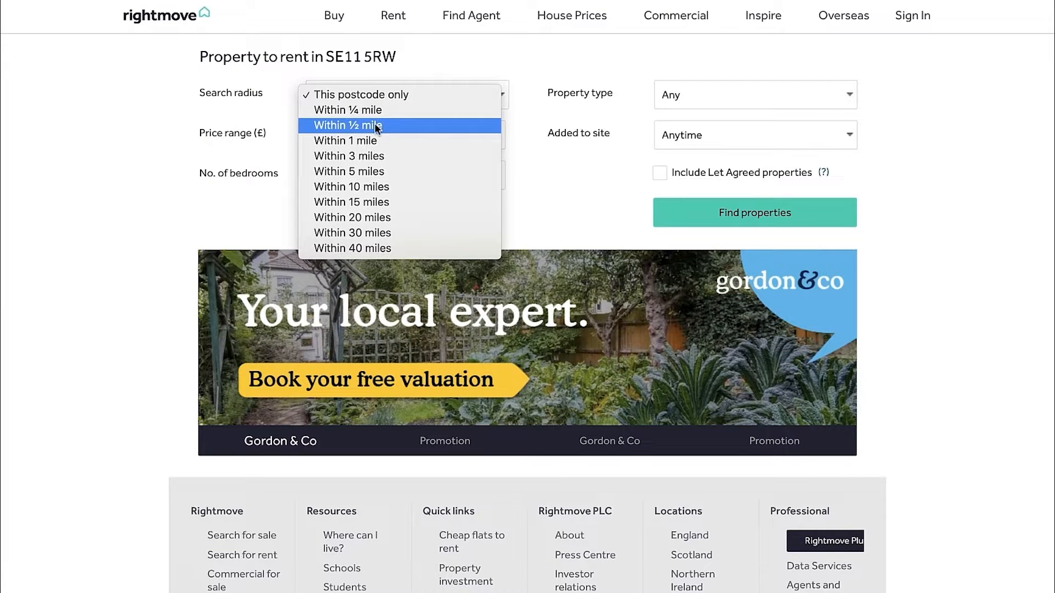
click(417, 96)
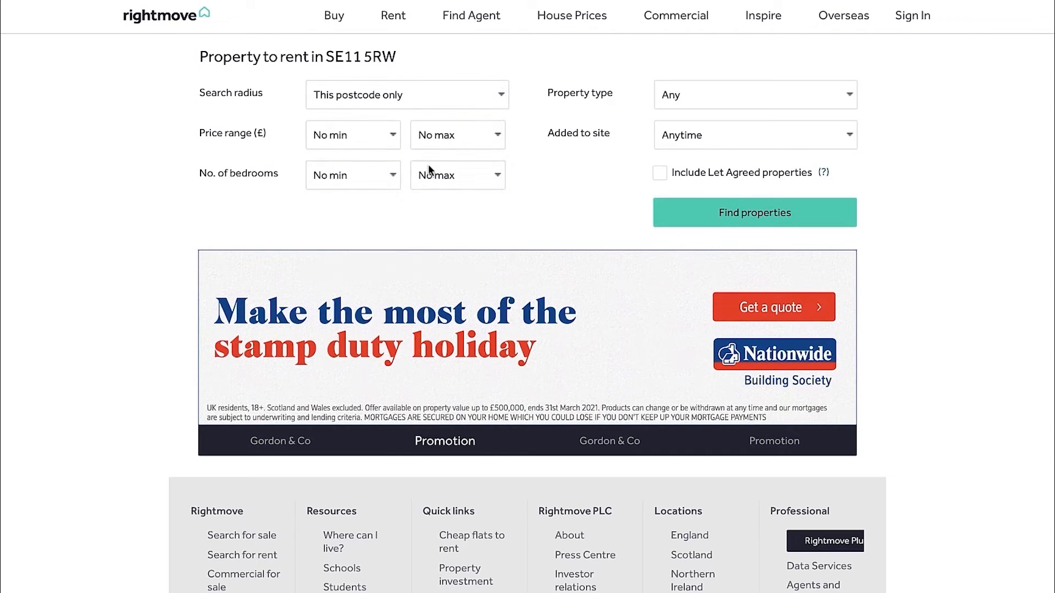
click(333, 179)
click(323, 219)
click(434, 175)
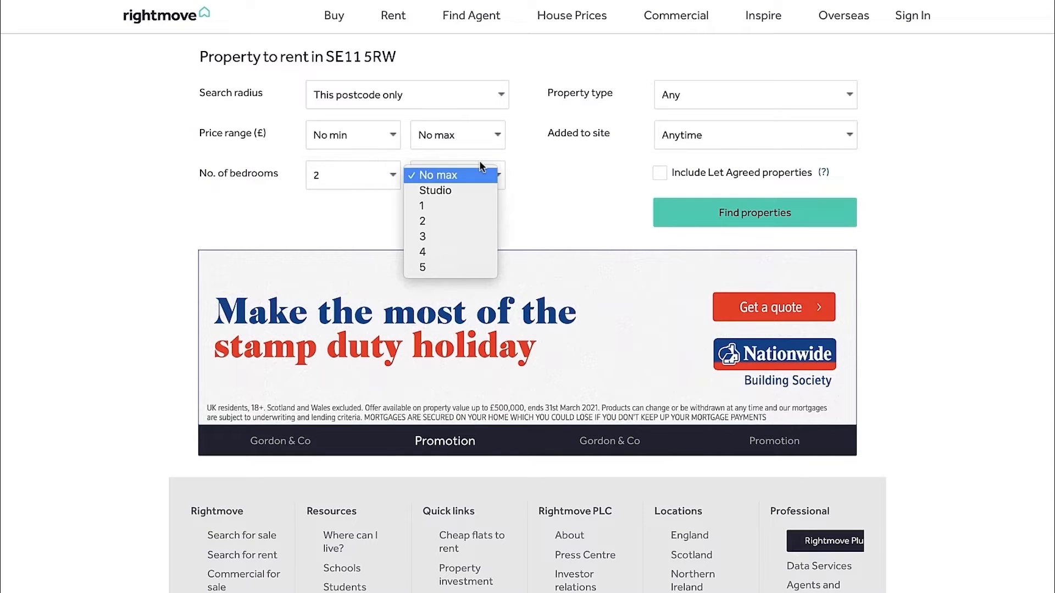
click(442, 221)
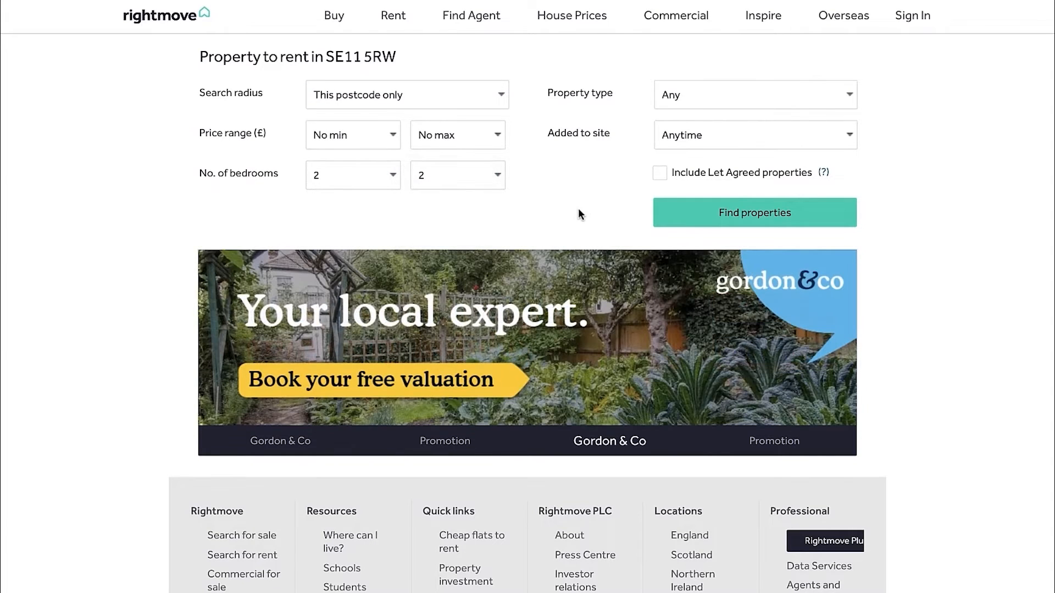
Set the property type to Flats / Apartments, include Let Agreed properties, and run the rental search
click(688, 98)
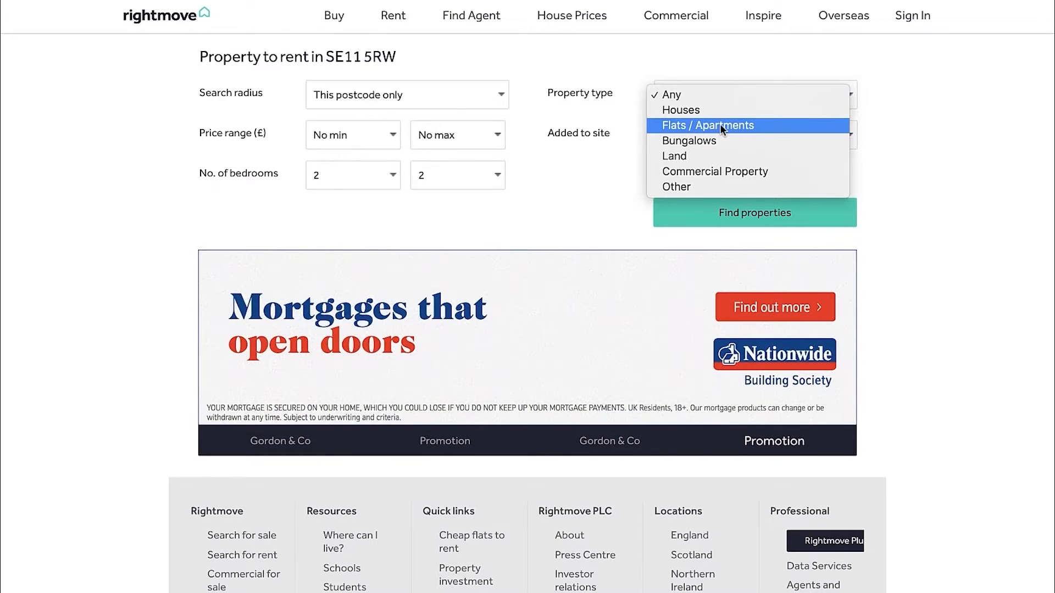
click(721, 126)
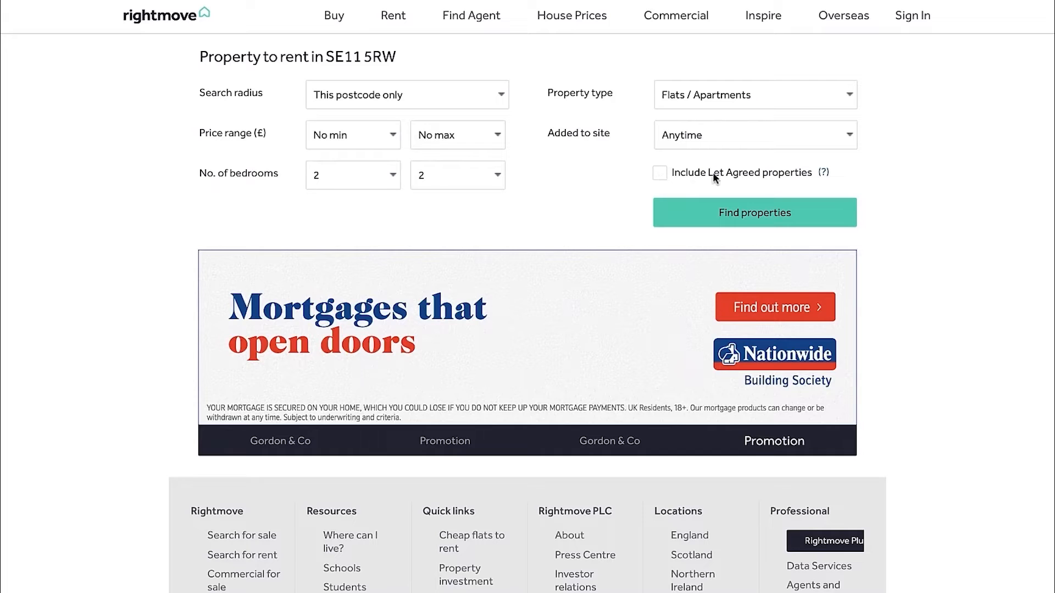
click(666, 175)
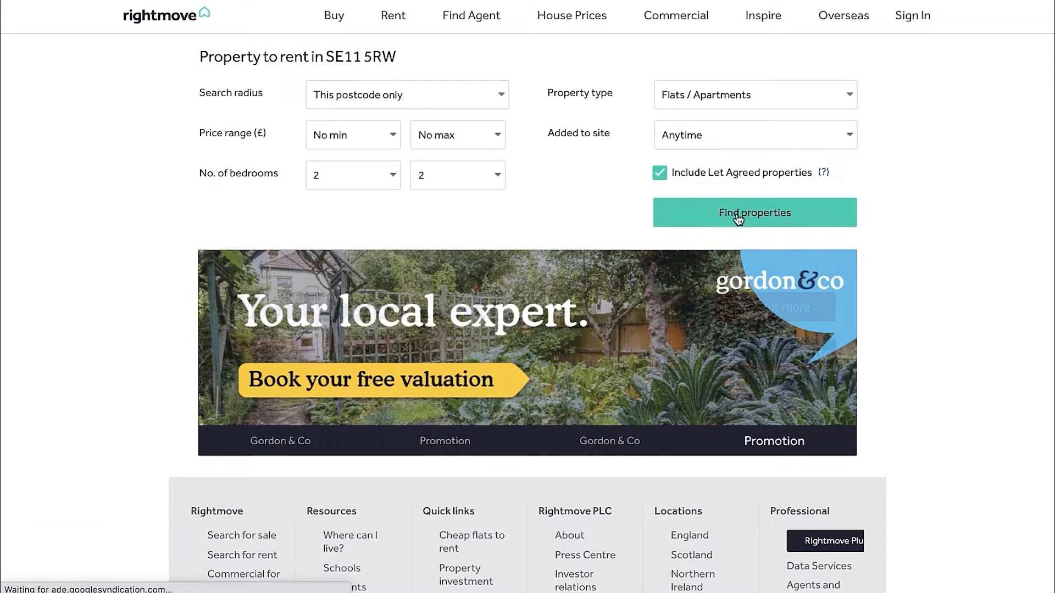
click(736, 214)
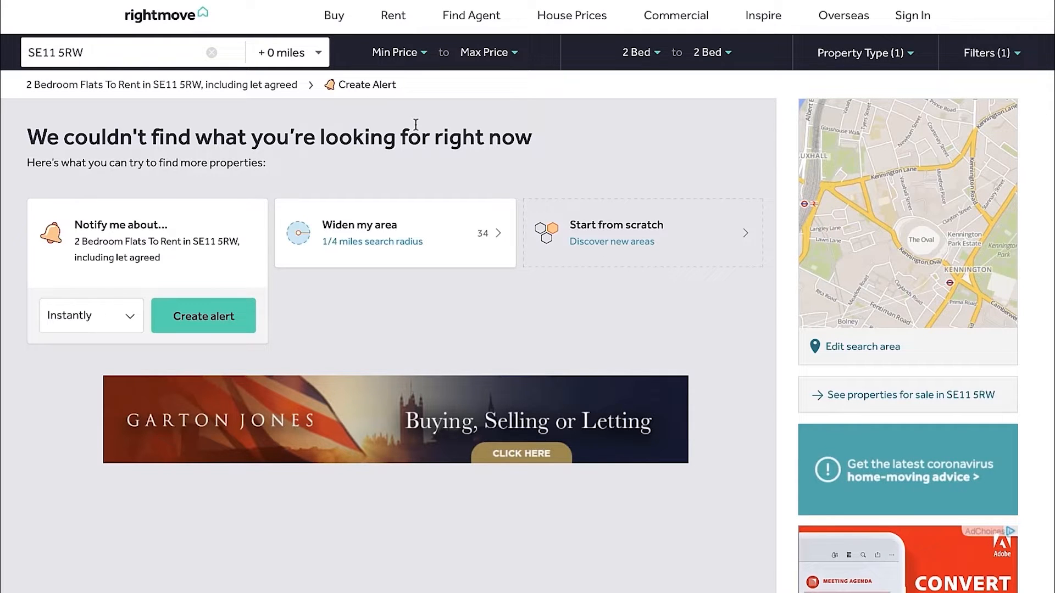
Widen the rental search radius to + 1/4 mile and look over the first listings as possible rent comparables
click(317, 55)
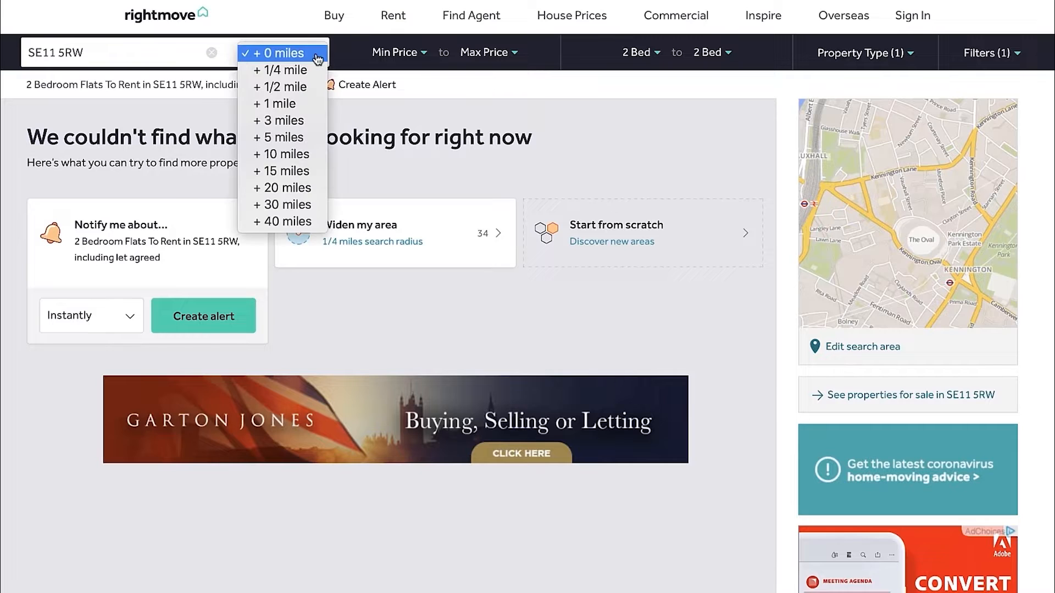
click(283, 70)
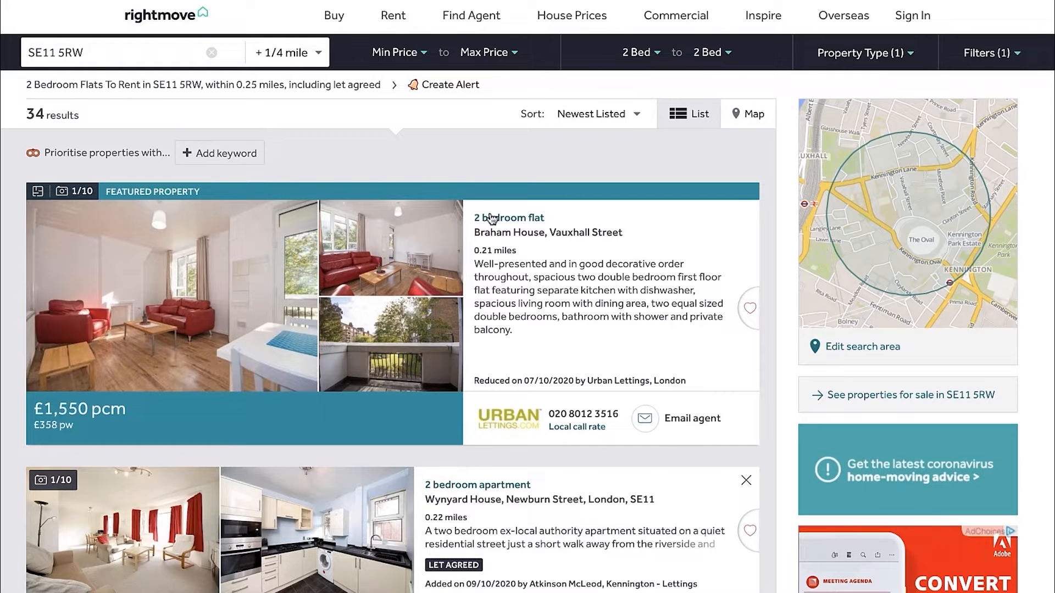
scroll(494, 222, down, 2)
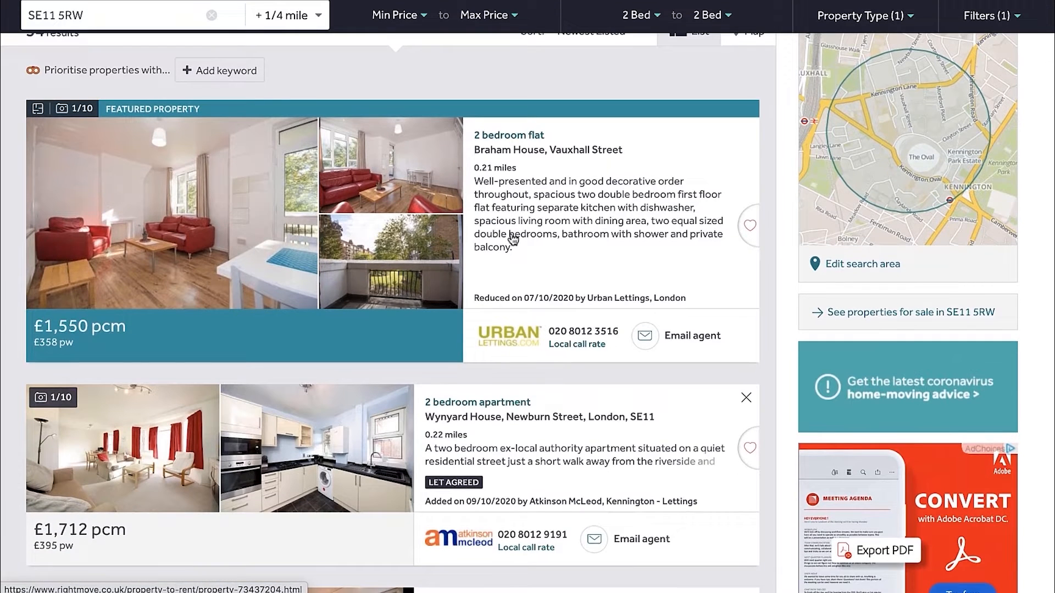
scroll(513, 240, up, 1)
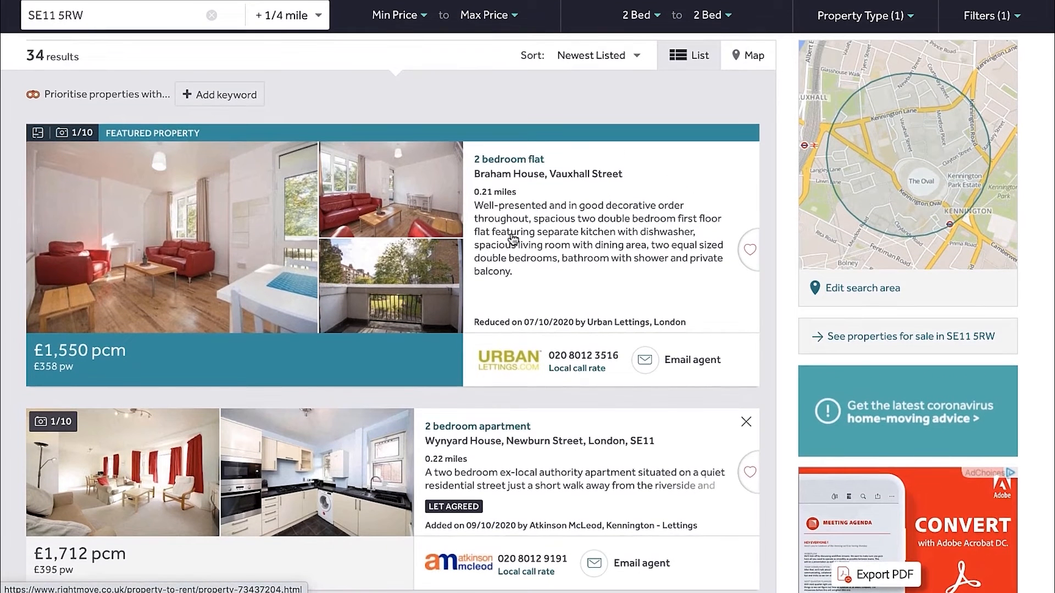
Open the featured Braham House, Vauxhall Street flat from the rental results in a separate browser tab
scroll(513, 239, up, 2)
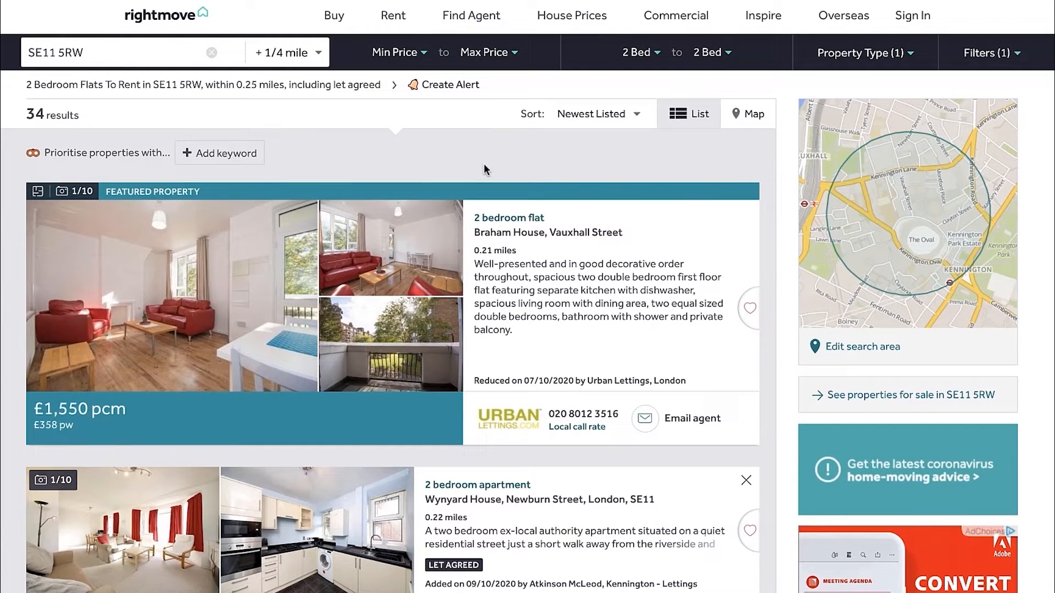
scroll(483, 163, down, 1)
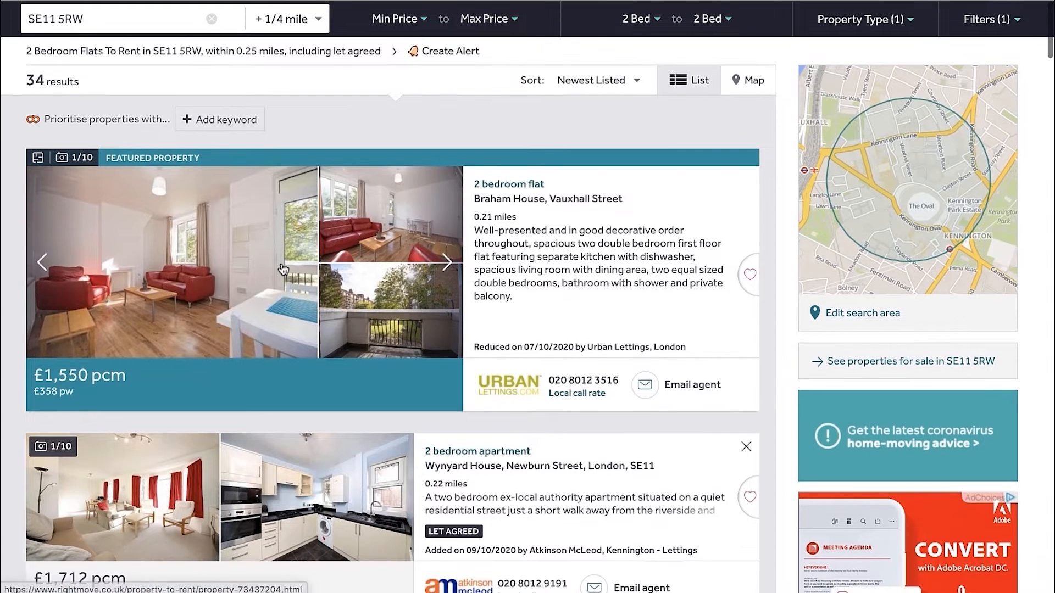
right_click(233, 248)
click(270, 258)
scroll(414, 188, down, 1)
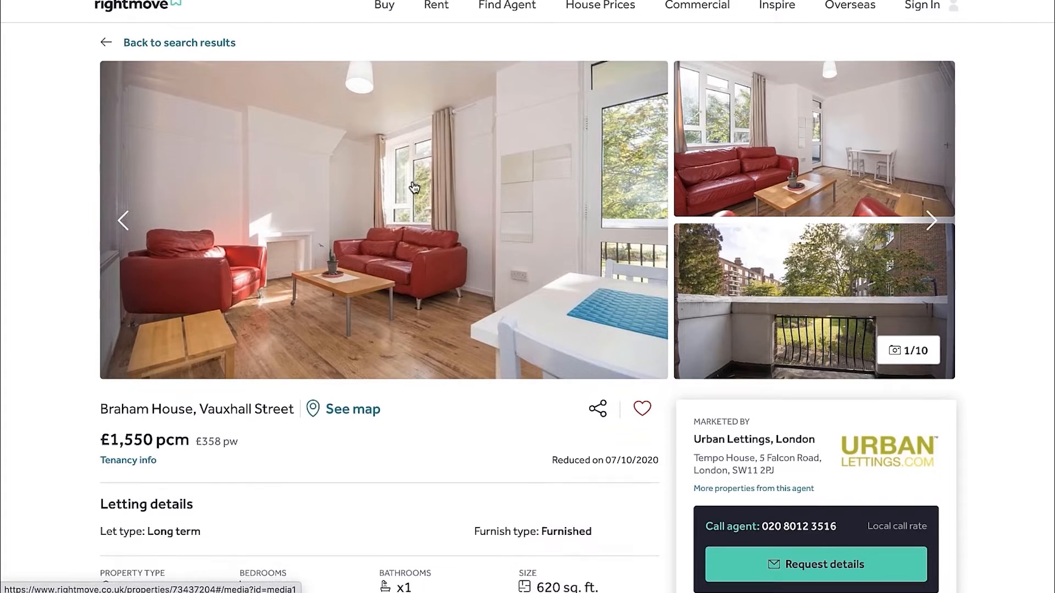
Examine the Braham House listing's letting details, floorplan and photos to judge whether it suits as a rent comparable
scroll(415, 188, down, 6)
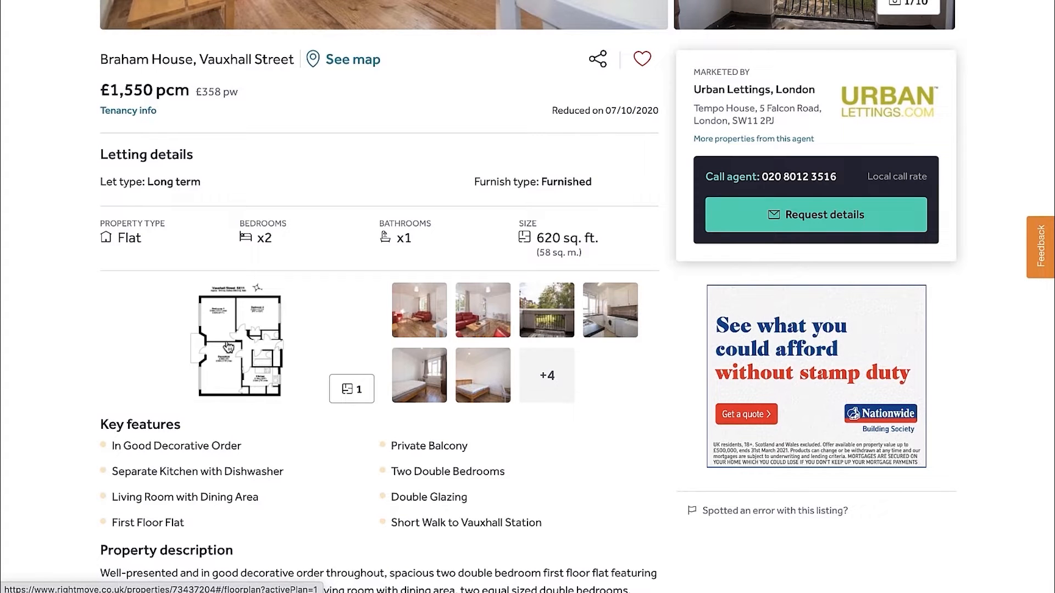
scroll(260, 363, up, 6)
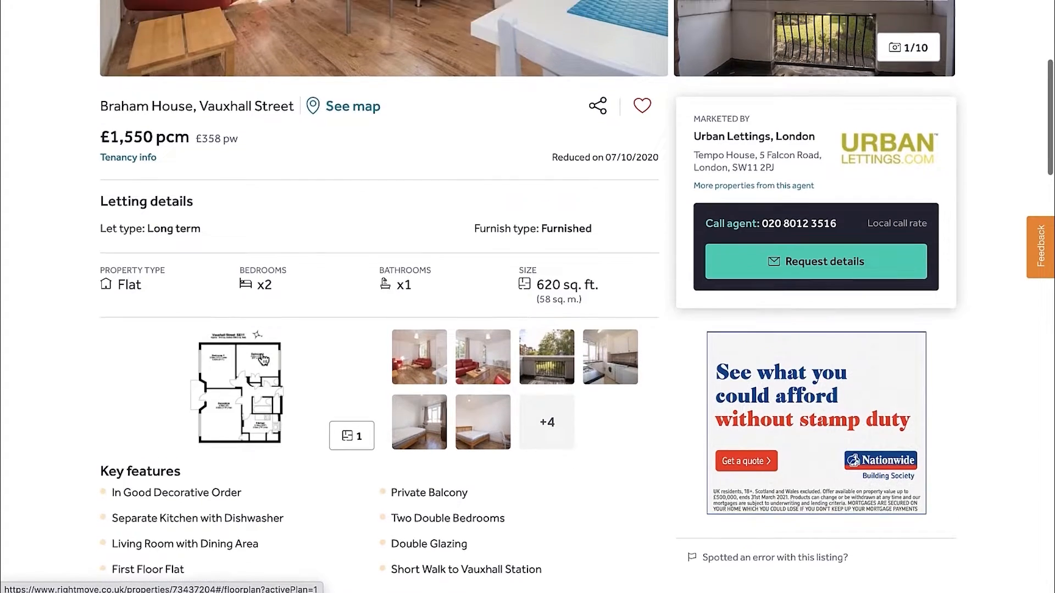
click(930, 236)
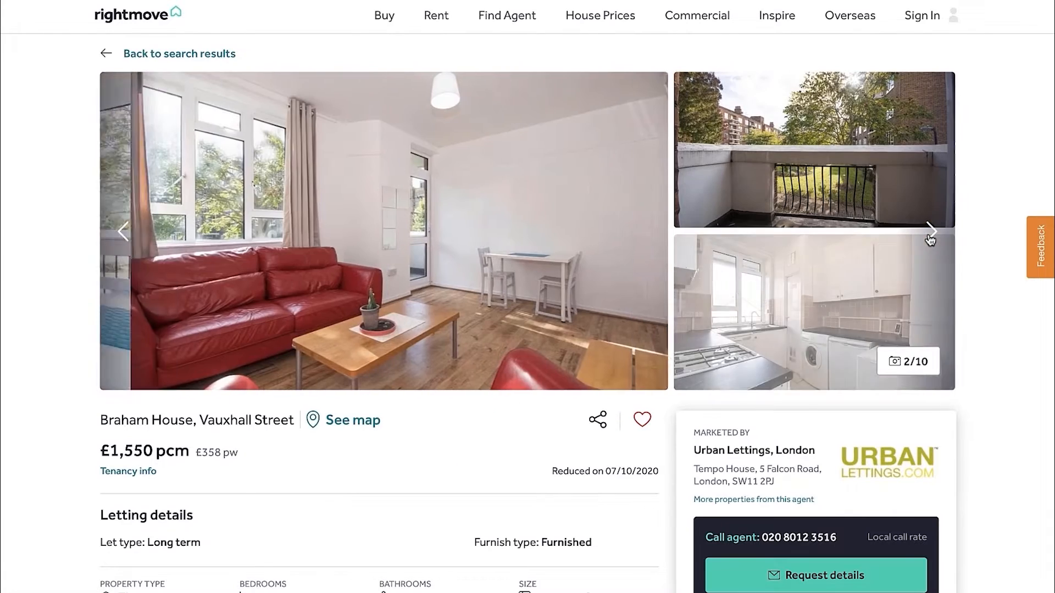
click(931, 237)
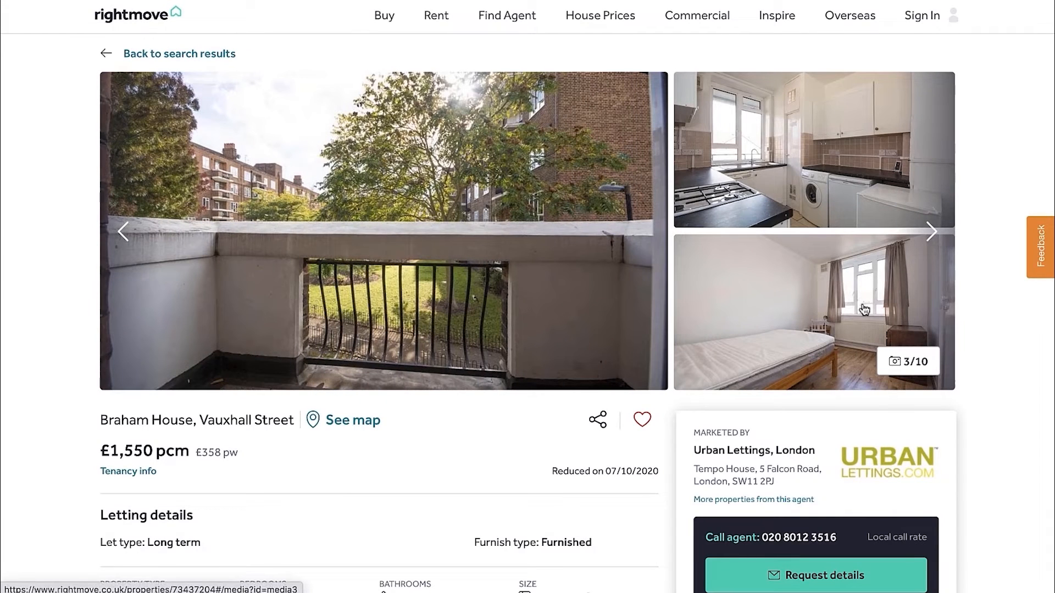
click(931, 233)
click(932, 234)
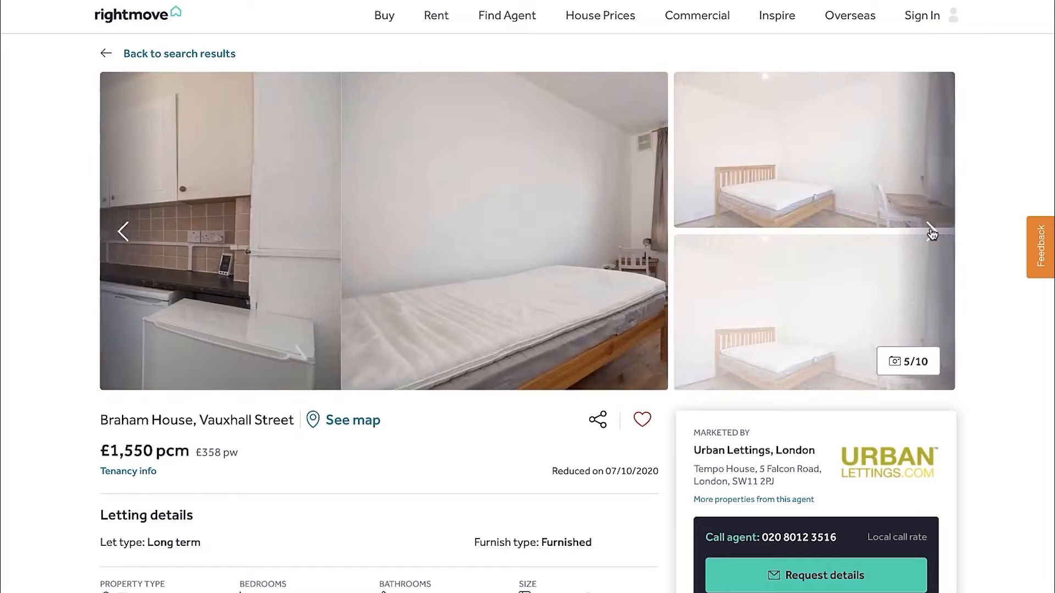
click(932, 233)
click(932, 234)
click(932, 234)
click(932, 234)
click(931, 234)
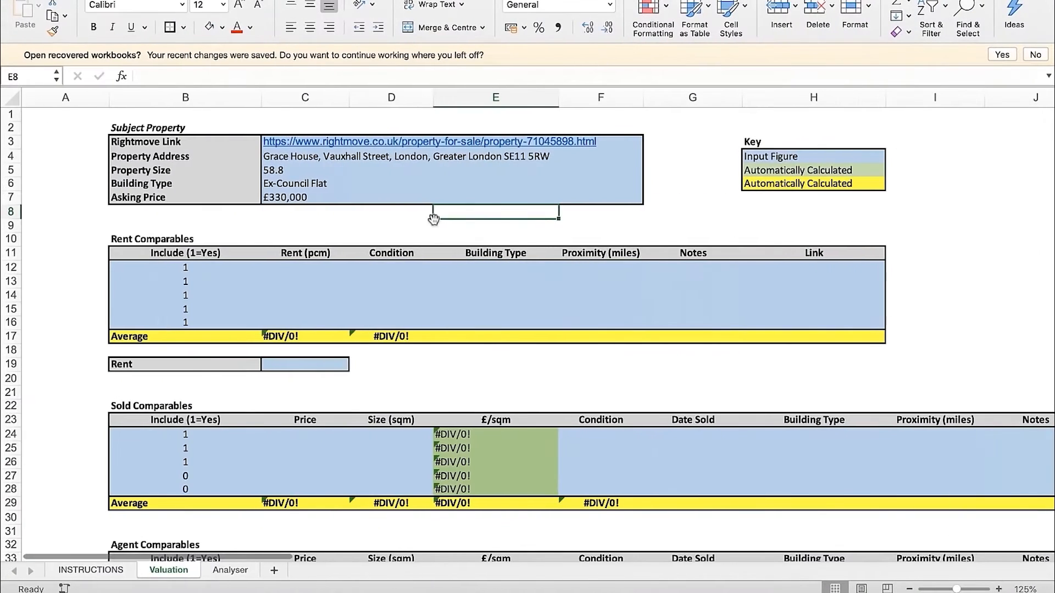
Enter the Braham House asking rent of 1,550 pcm in the first Rent Comparables row of the Valuation sheet
scroll(434, 220, down, 1)
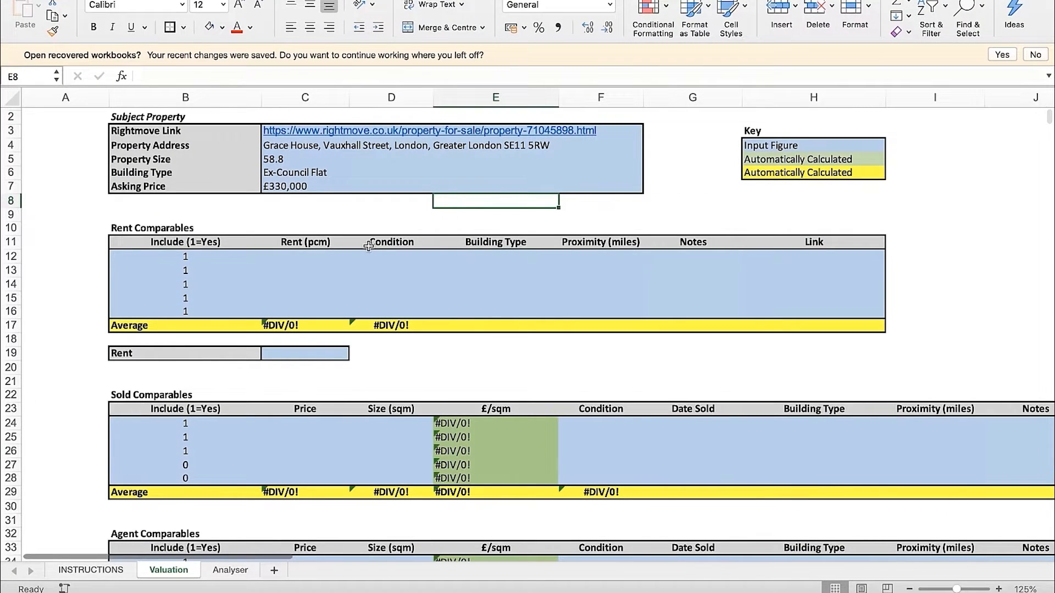
click(312, 259)
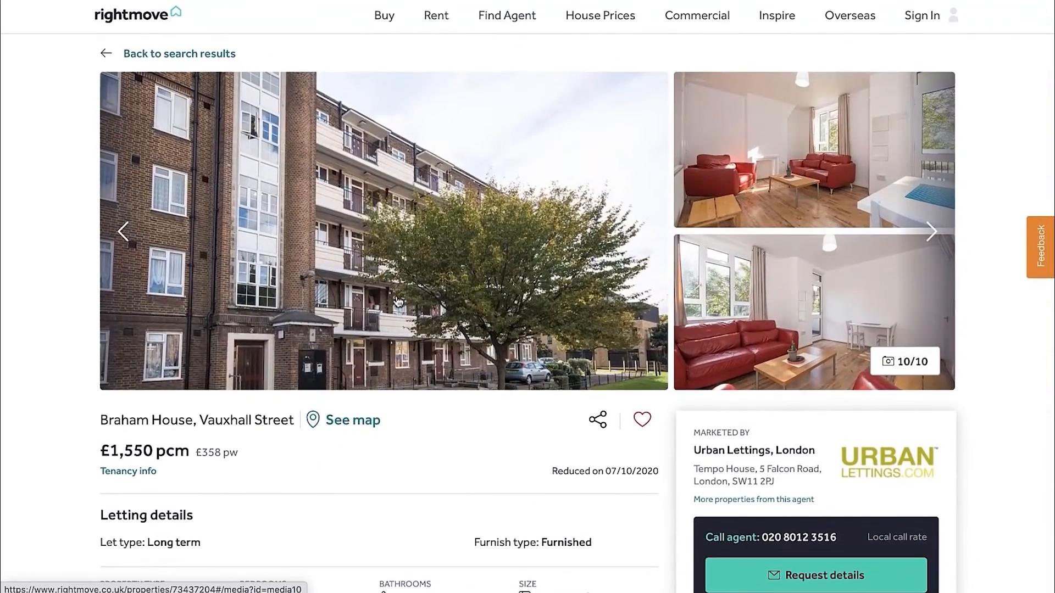
drag(102, 450, 190, 452)
click(256, 449)
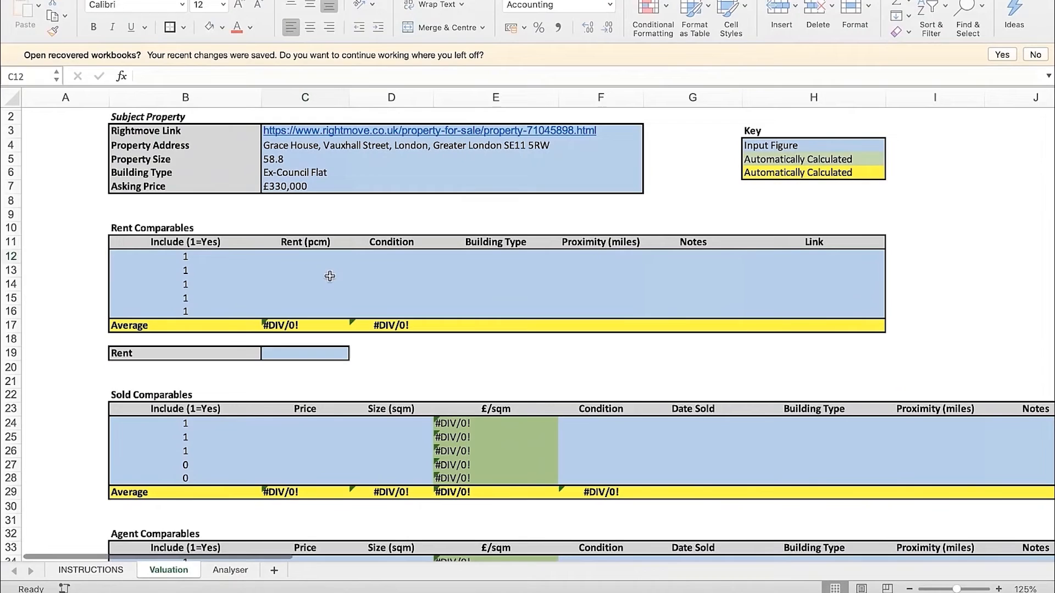
click(305, 264)
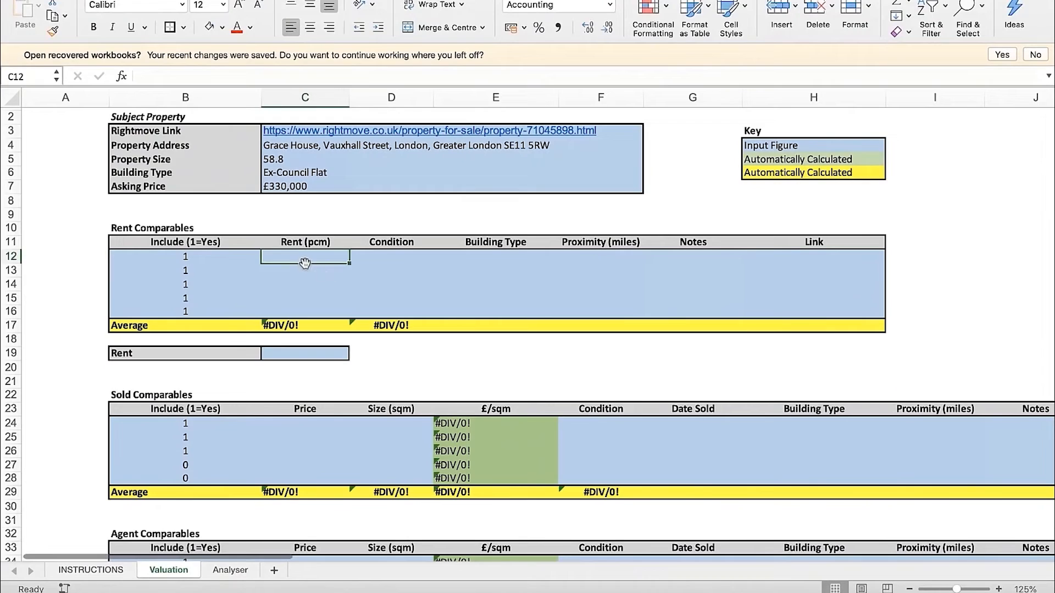
text(1,550)
key(Return)
key(Up)
key(Right)
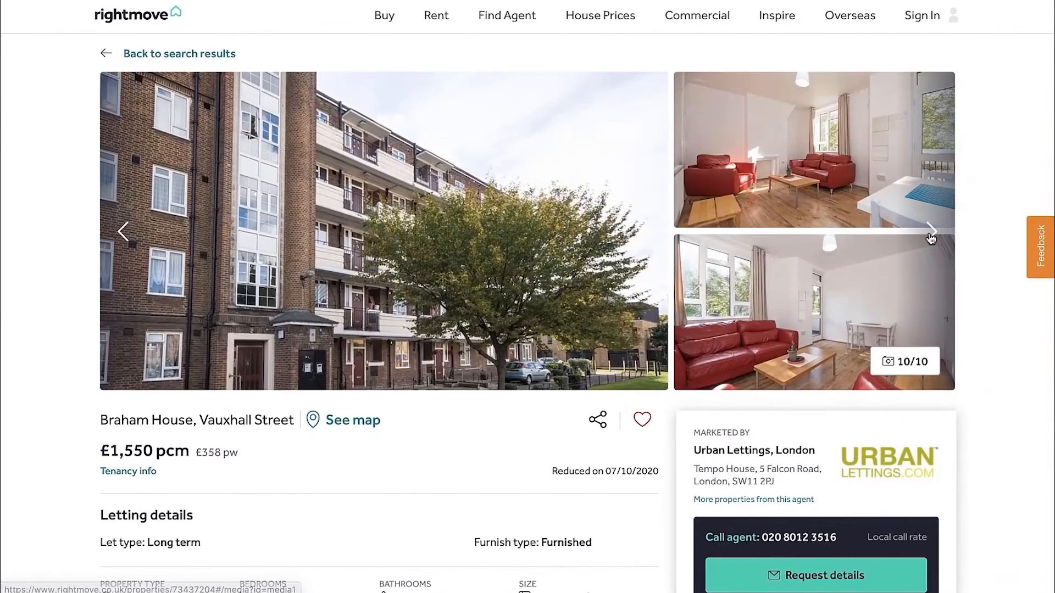
Look through the Braham House photos on Rightmove to assess the flat's condition
click(930, 235)
click(931, 235)
click(931, 235)
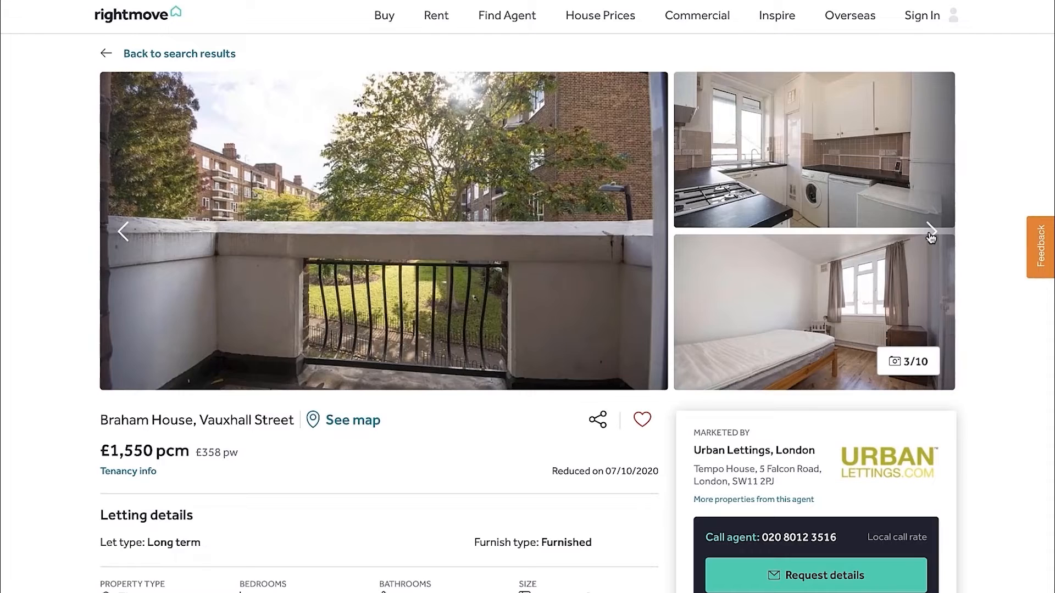
click(931, 235)
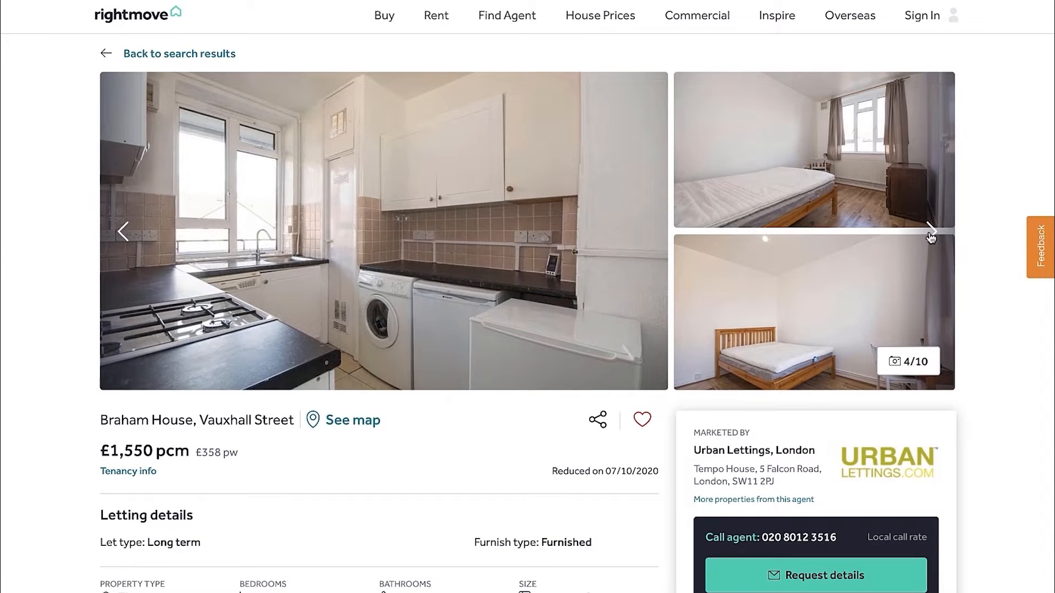
click(931, 235)
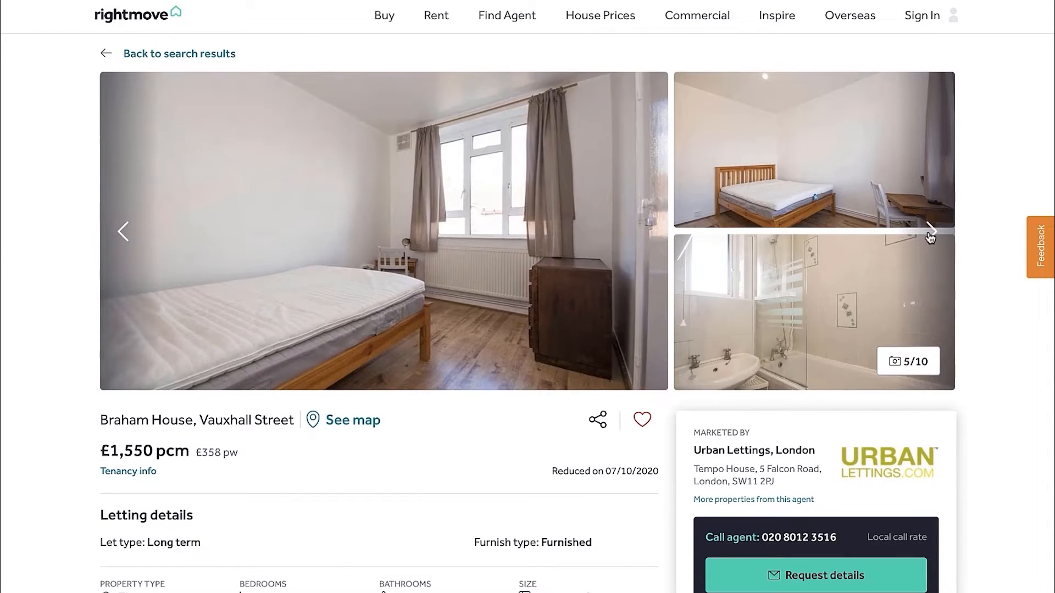
click(930, 235)
click(931, 235)
click(930, 233)
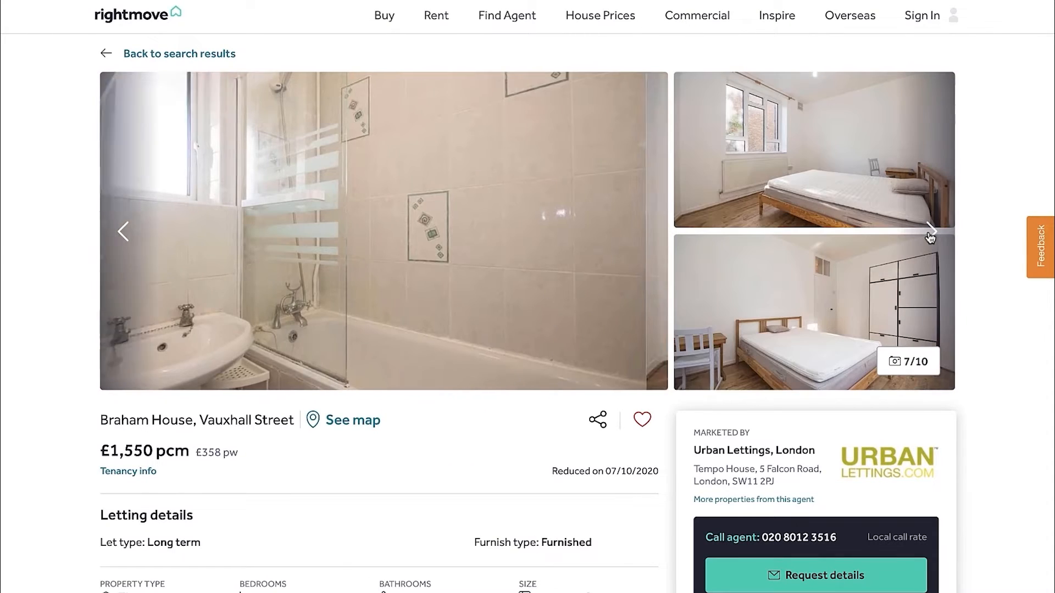
click(930, 234)
click(930, 235)
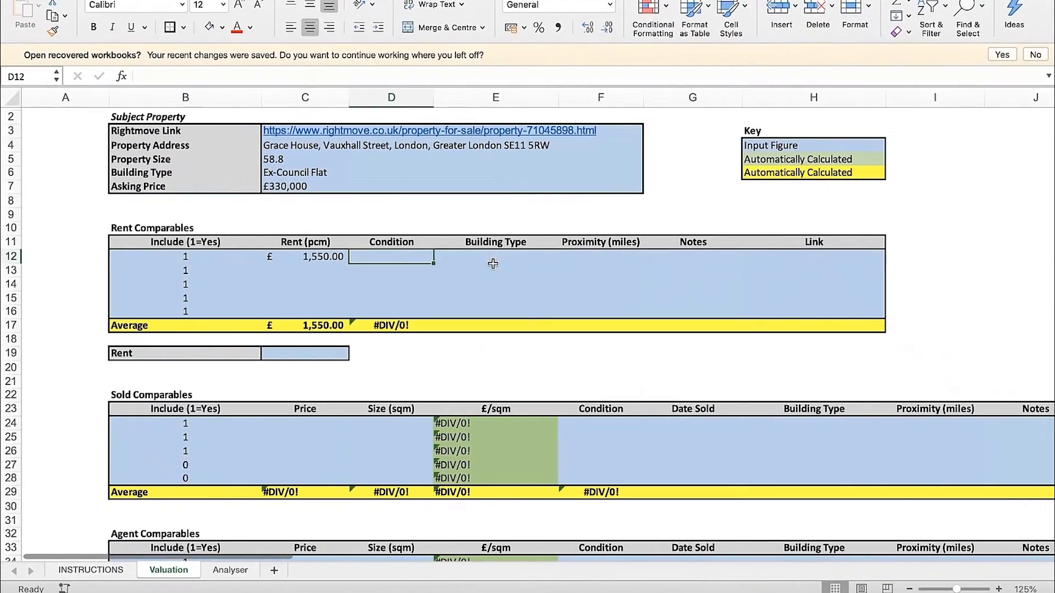
Rate the first rent comparable's condition as 6 and set its building type to Ex-Council Flat
click(493, 264)
key(ctrl+Right)
key(ctrl+Left)
click(564, 257)
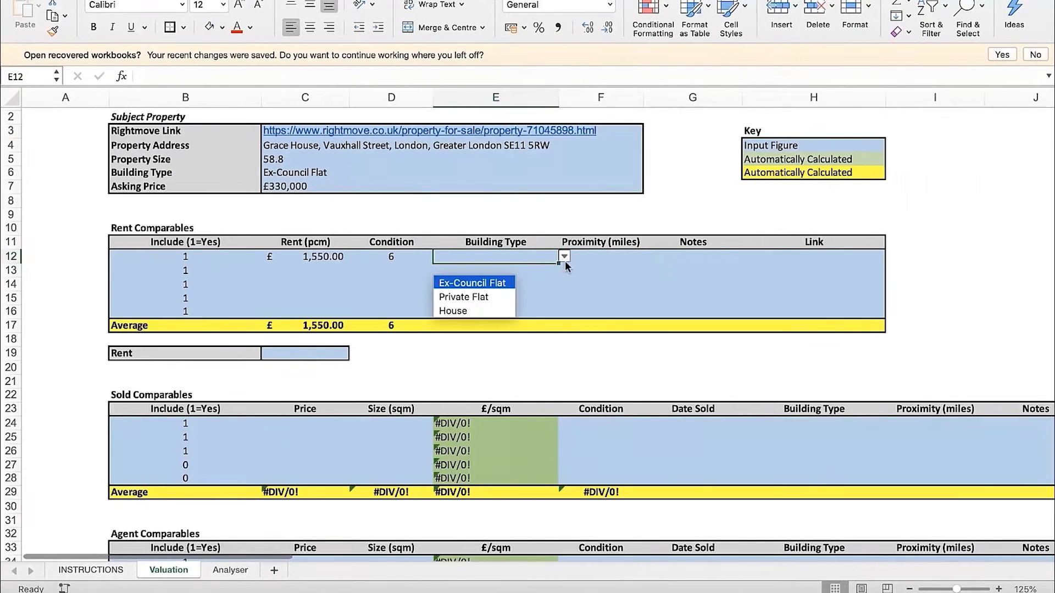
click(487, 283)
Enter 0.25 m as the first rent comparable's proximity
click(615, 260)
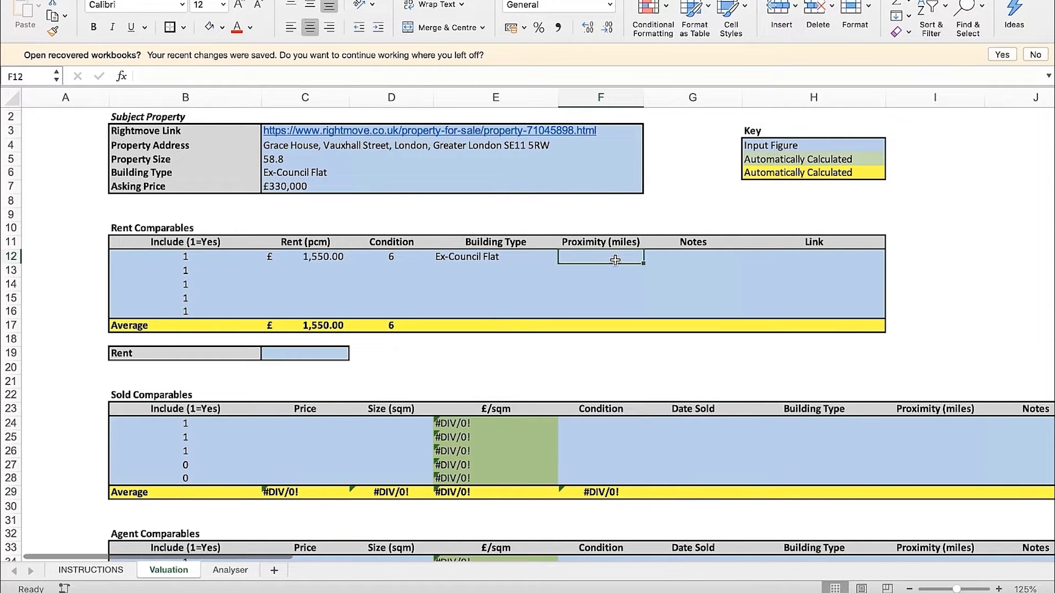
text(0.25 m)
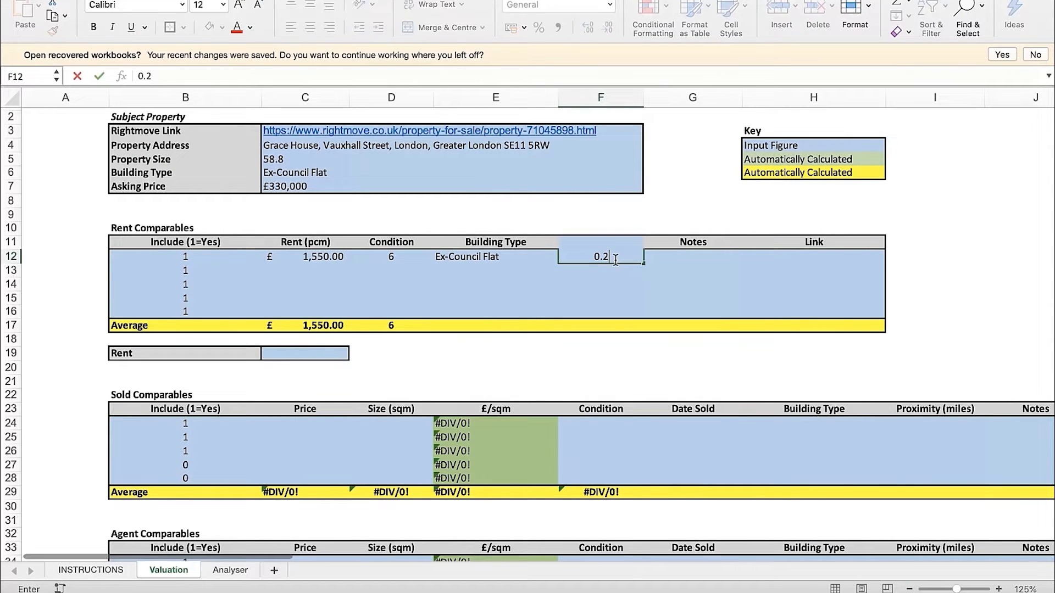
key(Return)
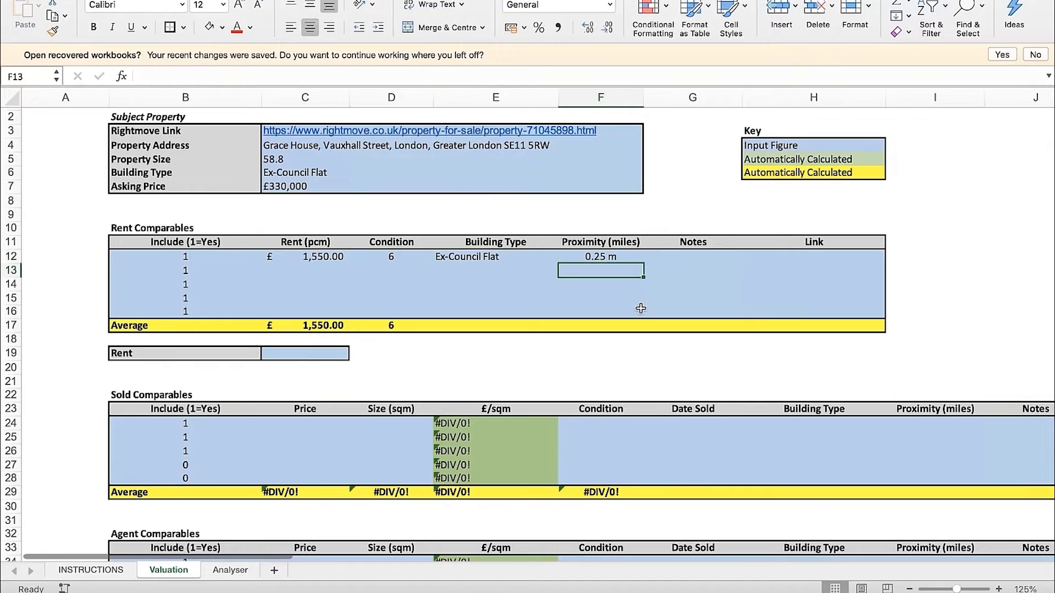
Check the Braham House distance in the Rightmove results and set the first comparable's proximity to 0.21 miles
key(ctrl+Right)
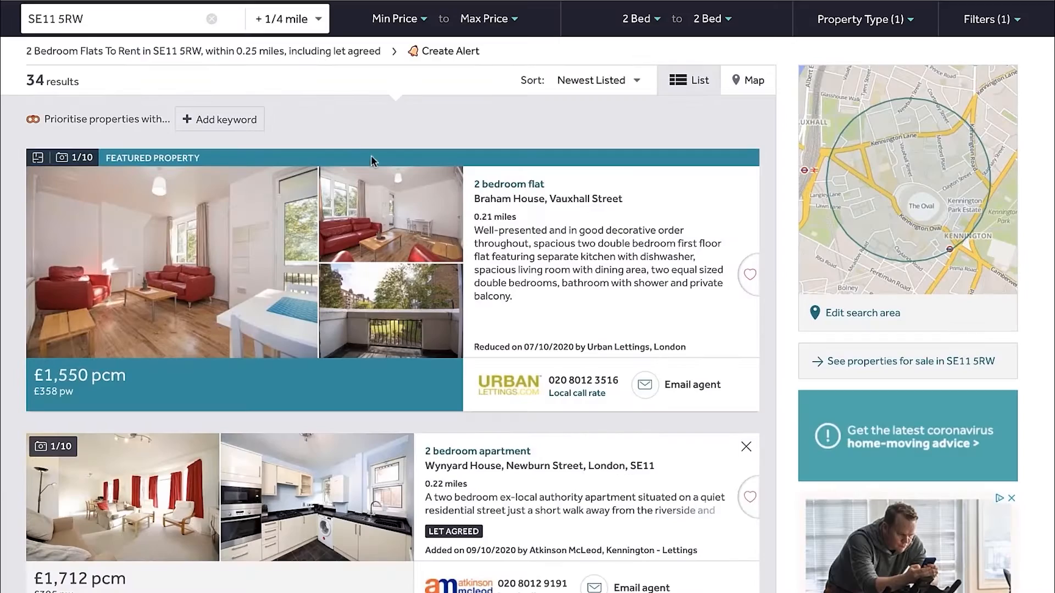
scroll(365, 109, up, 1)
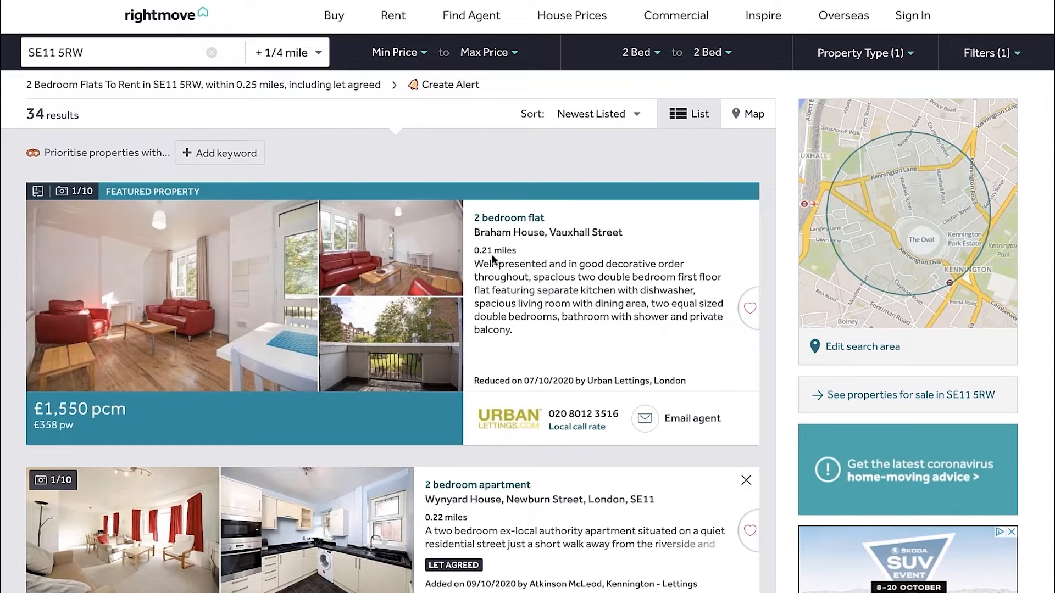
click(109, 51)
click(505, 156)
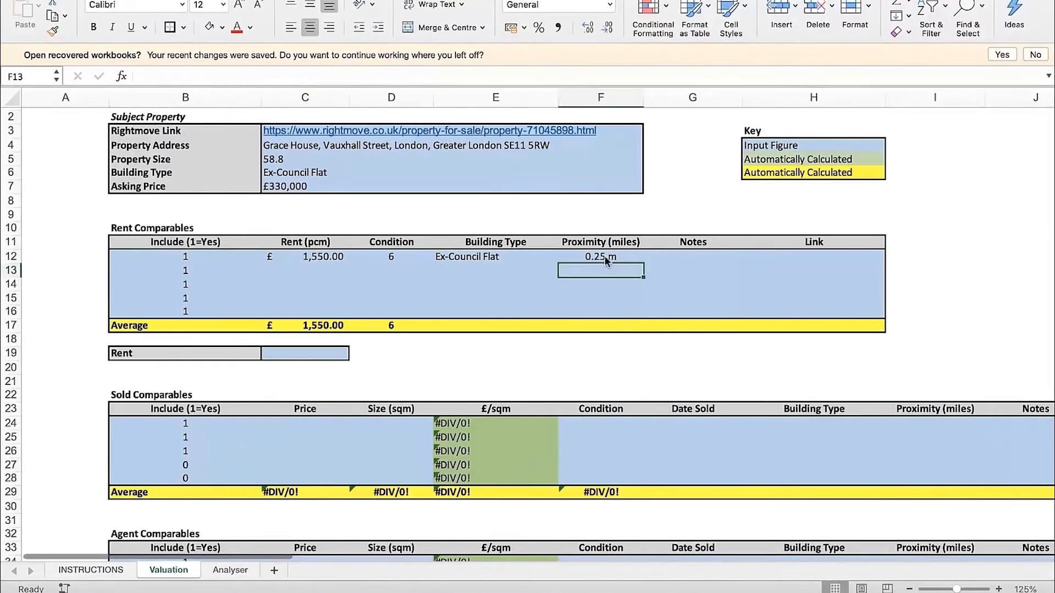
click(605, 260)
text(0.)
key(Return)
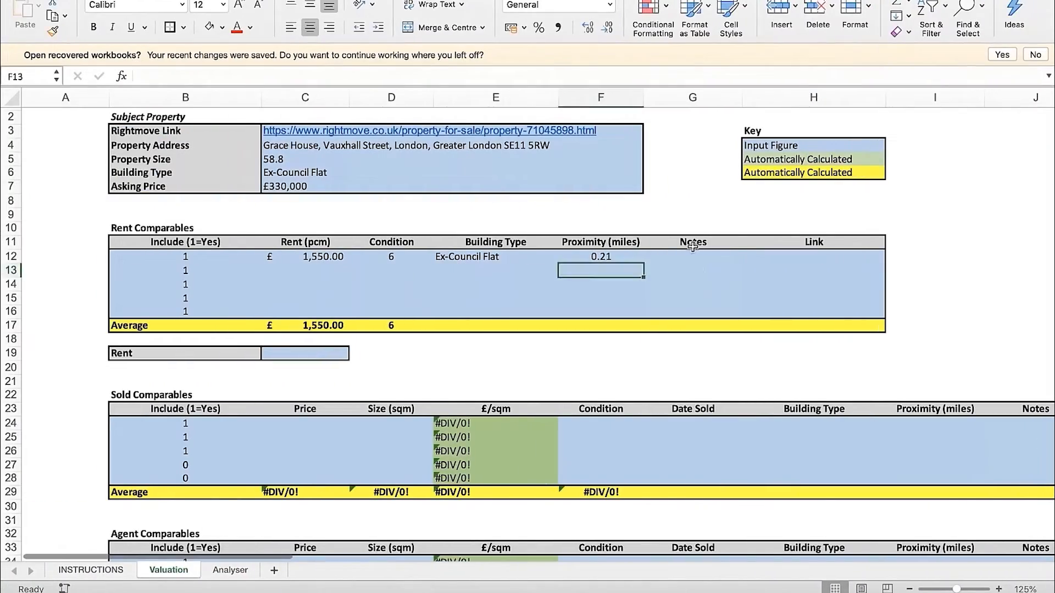
click(694, 244)
click(826, 245)
click(707, 254)
click(820, 245)
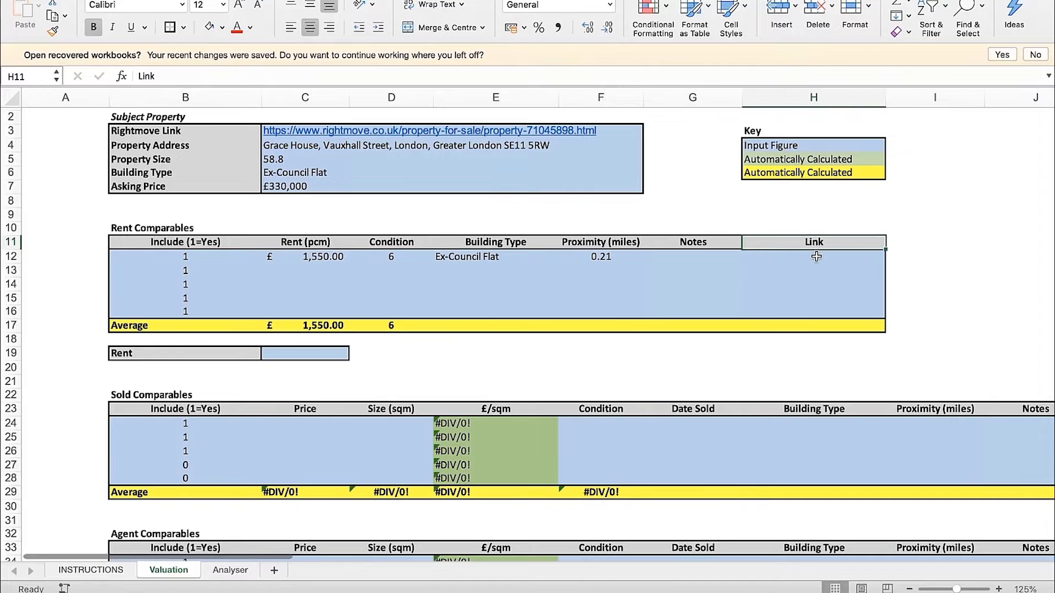
click(714, 264)
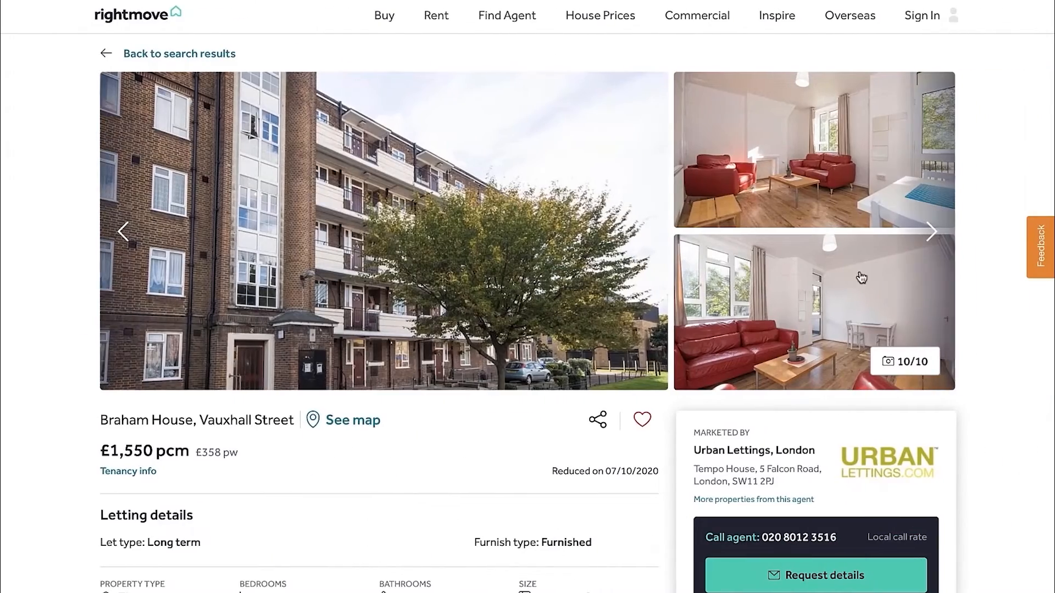
Go back through all the Braham House listing photos for anything worth noting about the comparable
click(930, 231)
click(930, 232)
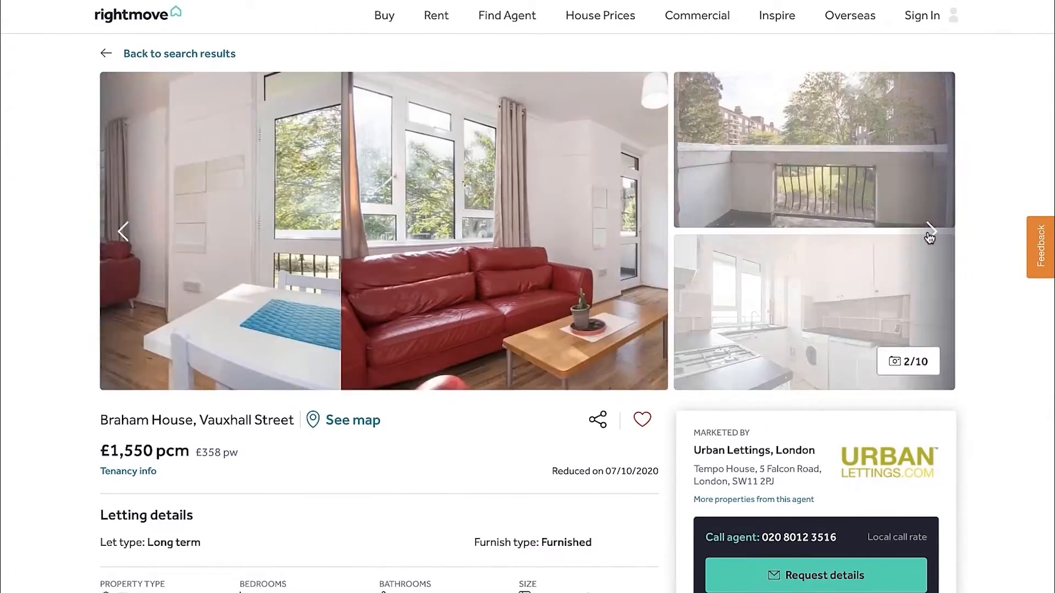
click(930, 231)
click(930, 231)
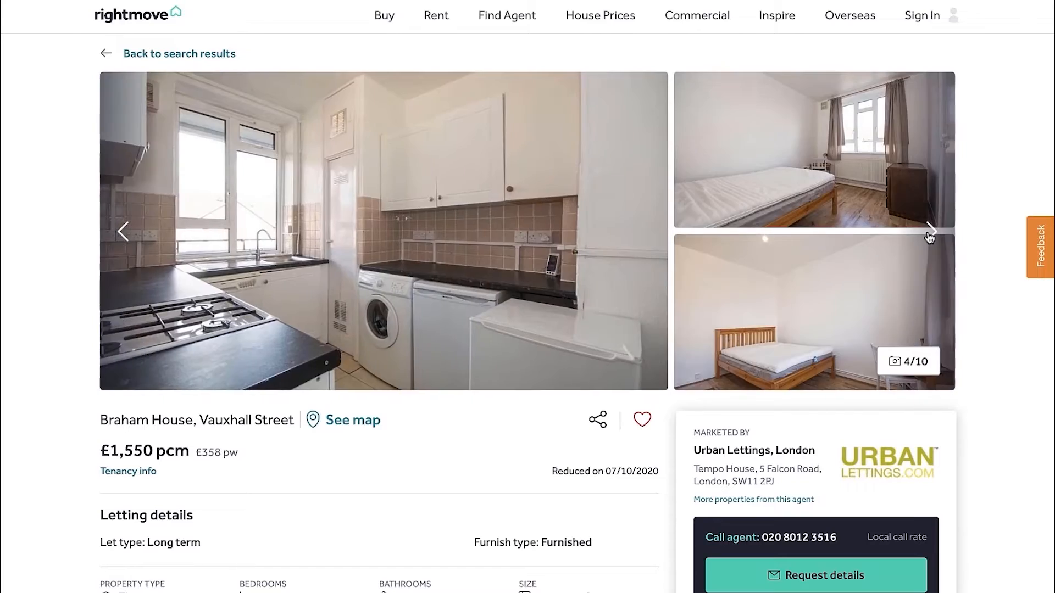
click(930, 231)
click(930, 232)
click(930, 231)
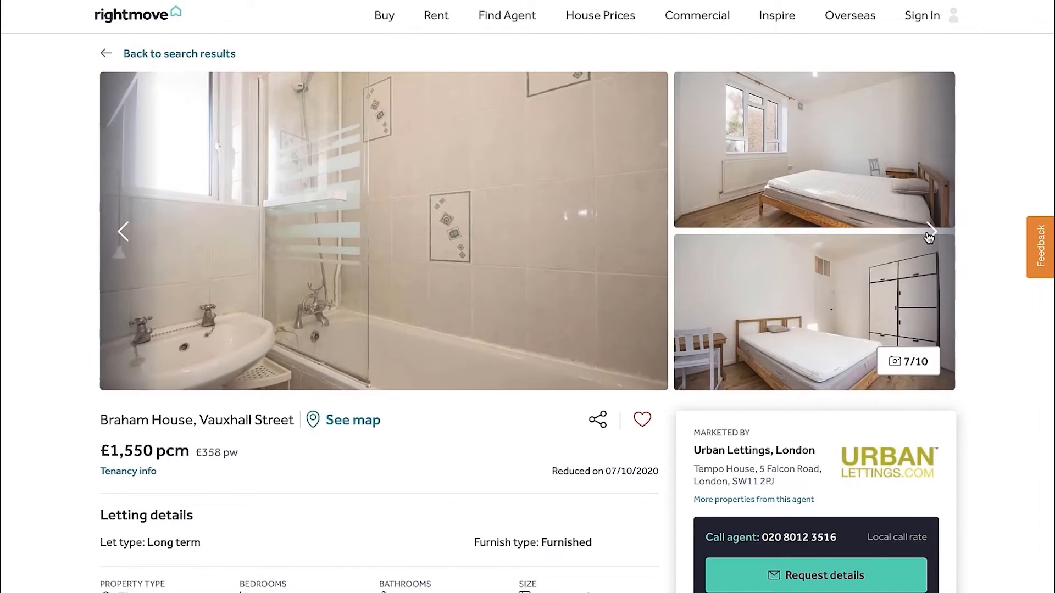
click(930, 231)
click(930, 231)
click(930, 231)
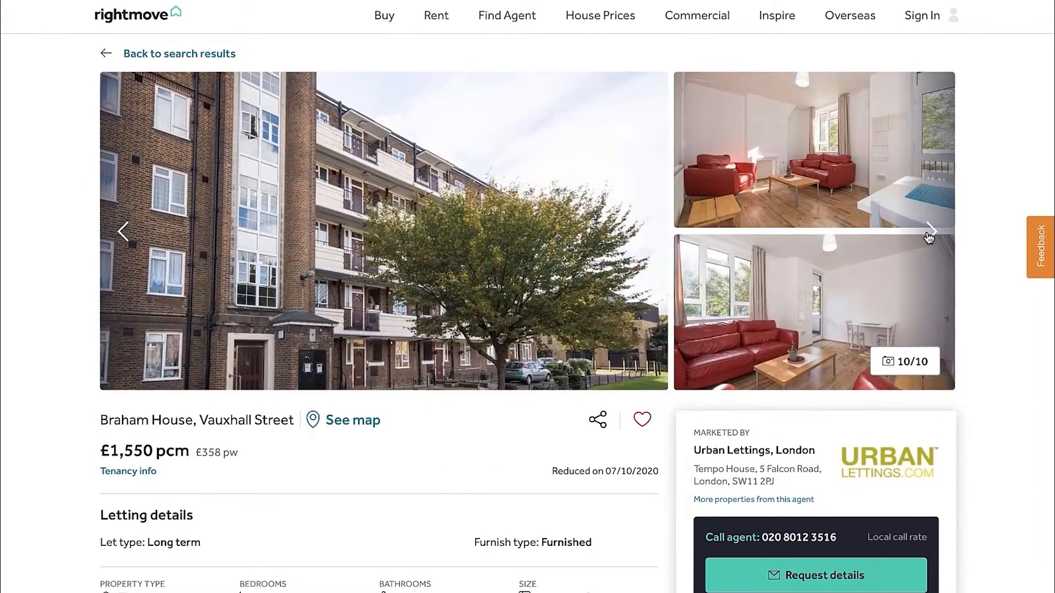
click(930, 232)
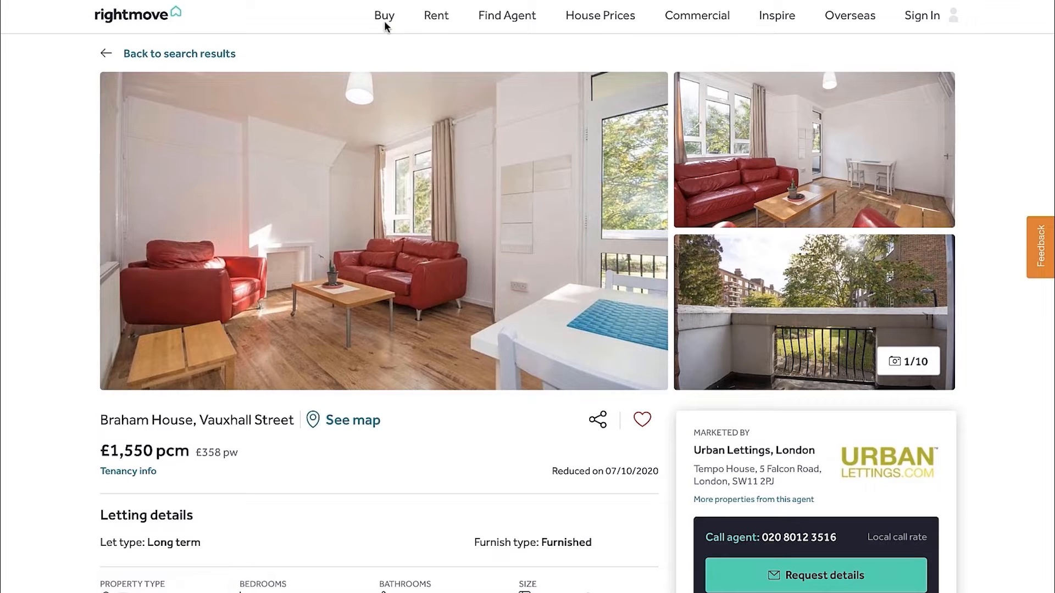
Copy the Braham House listing's web address into the Link cell of the first rent comparable
key(ctrl+Left)
click(817, 257)
click(344, 77)
text(https://www.rightmove.co.uk/properties/73437204#/)
key(Return)
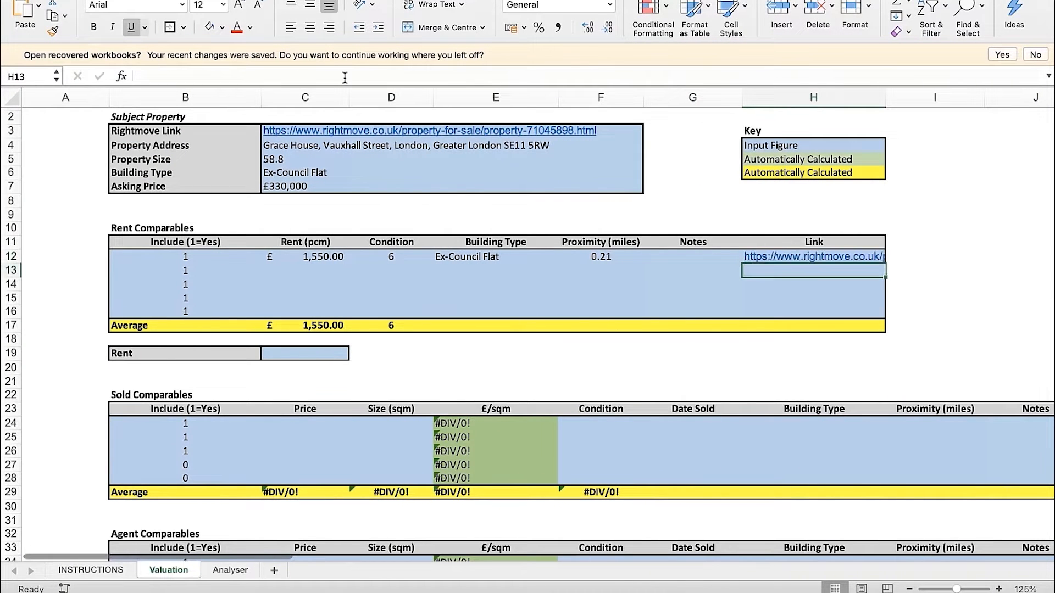
click(319, 273)
scroll(319, 276, up, 1)
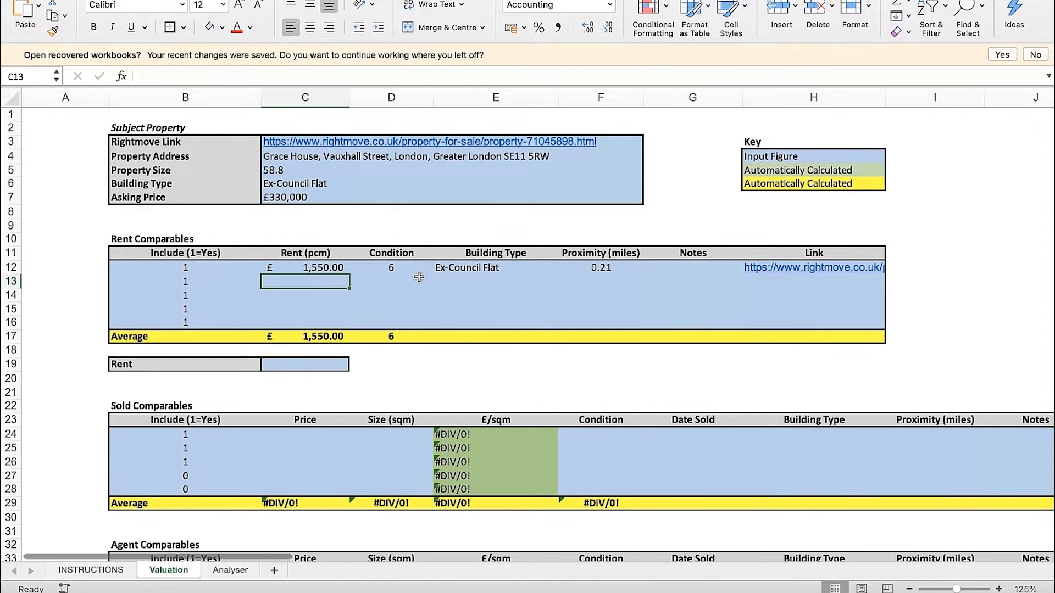
click(546, 295)
click(631, 259)
click(624, 338)
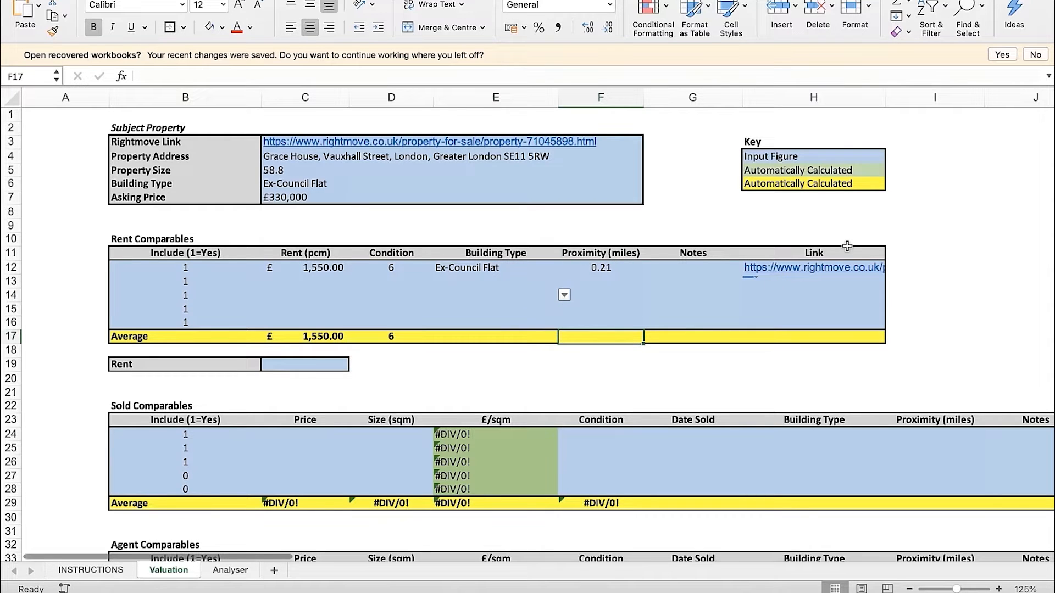
Examine the Valuation sheet's colour key, the Include flags and the first rent comparable's row
drag(818, 169, 817, 195)
click(918, 195)
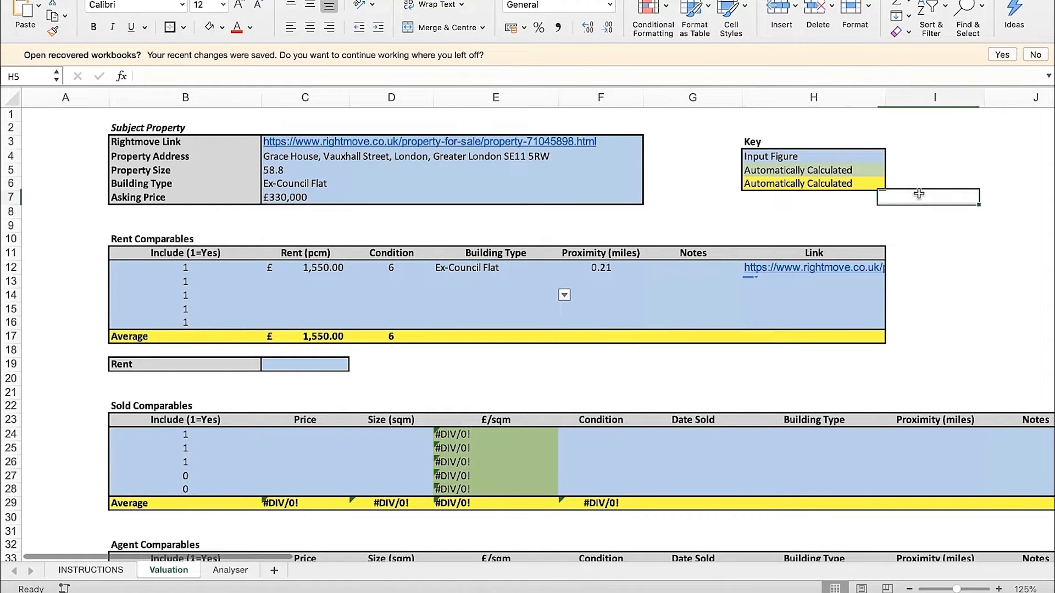
click(799, 176)
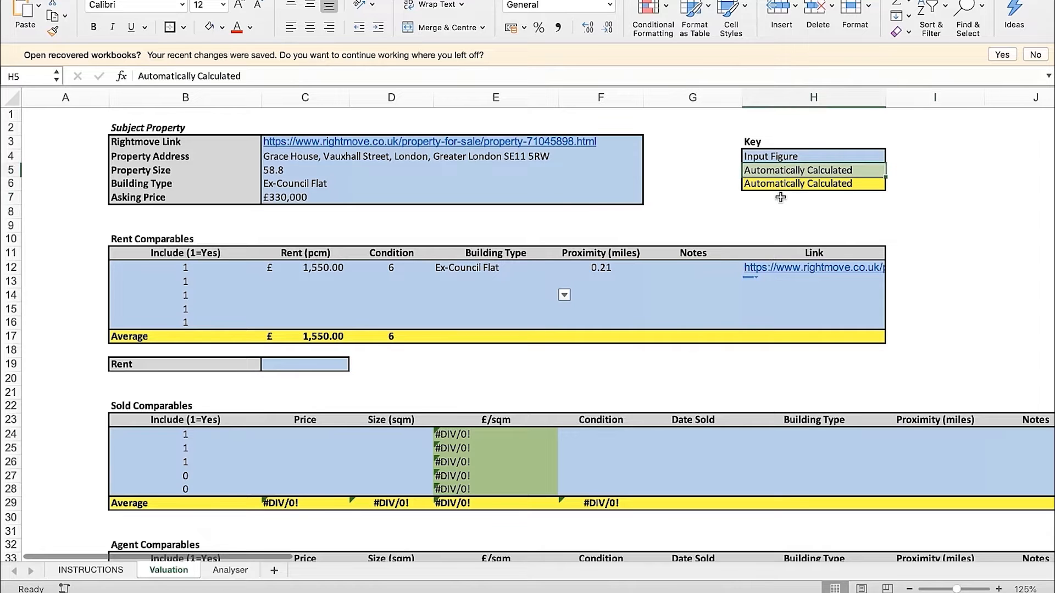
click(699, 209)
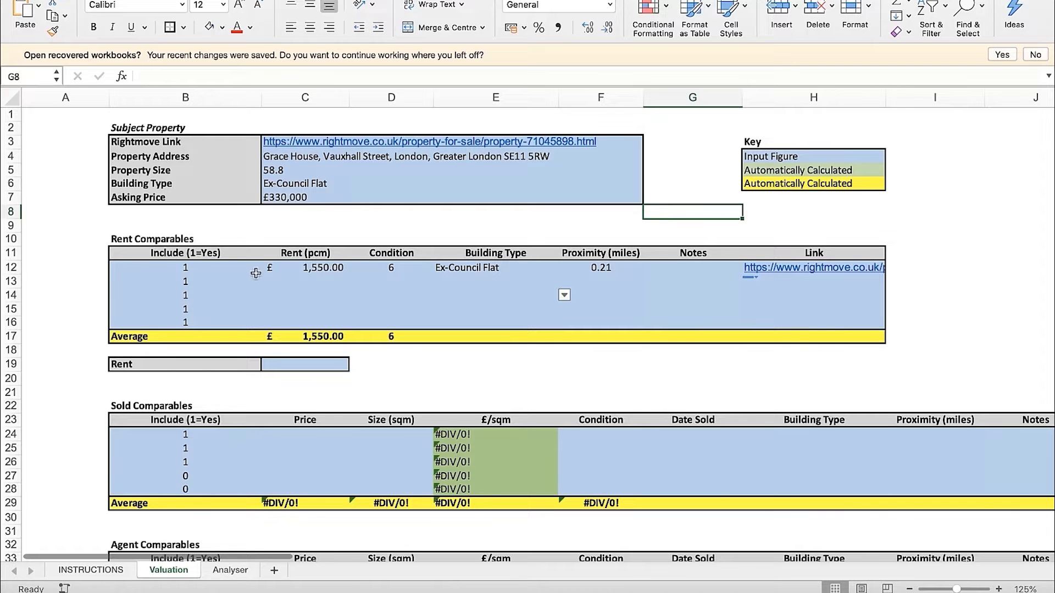
drag(208, 268, 206, 325)
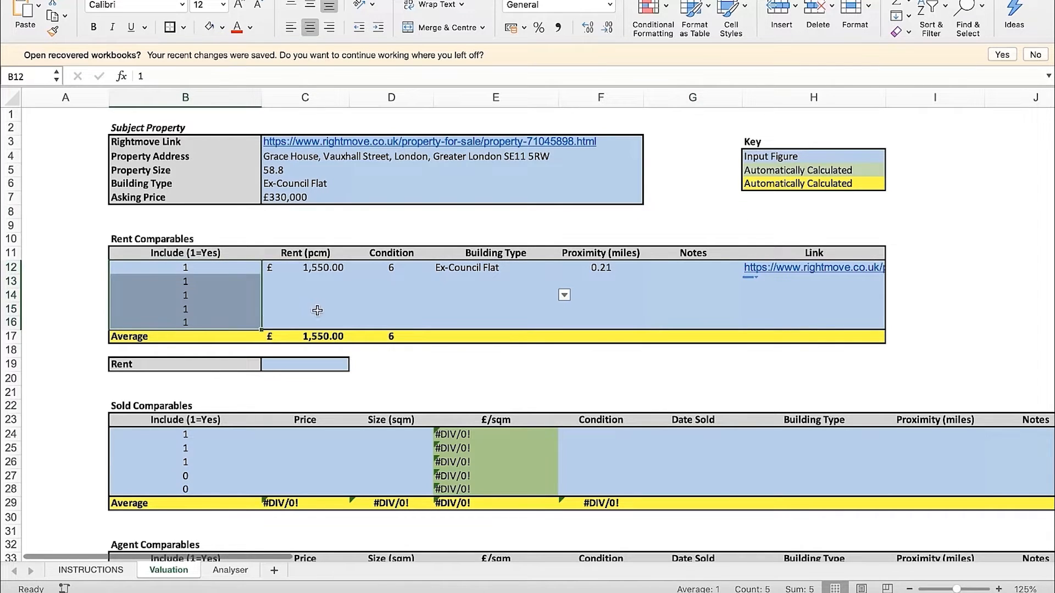
click(305, 309)
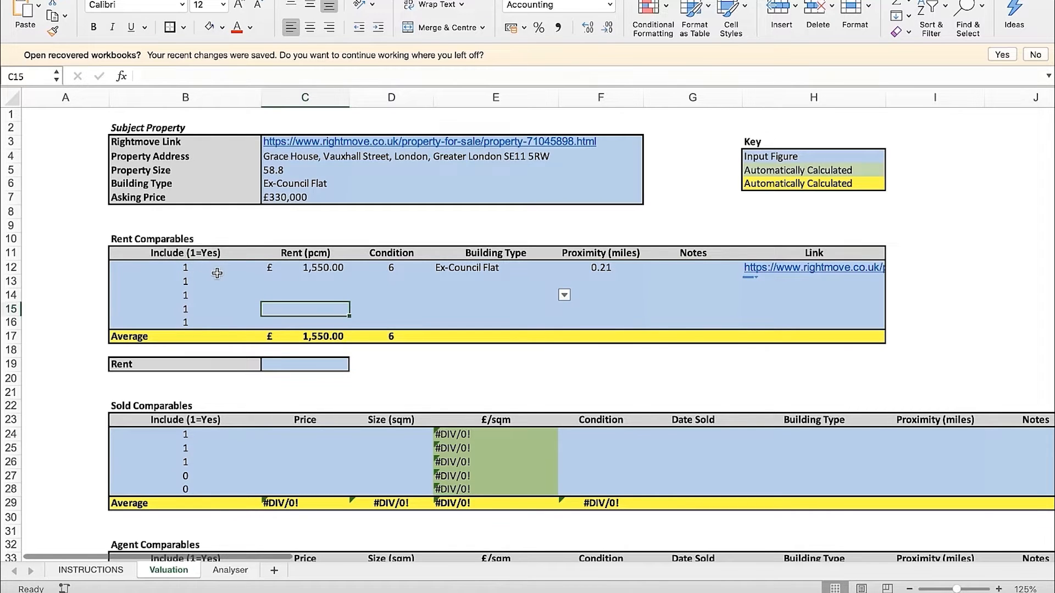
click(431, 313)
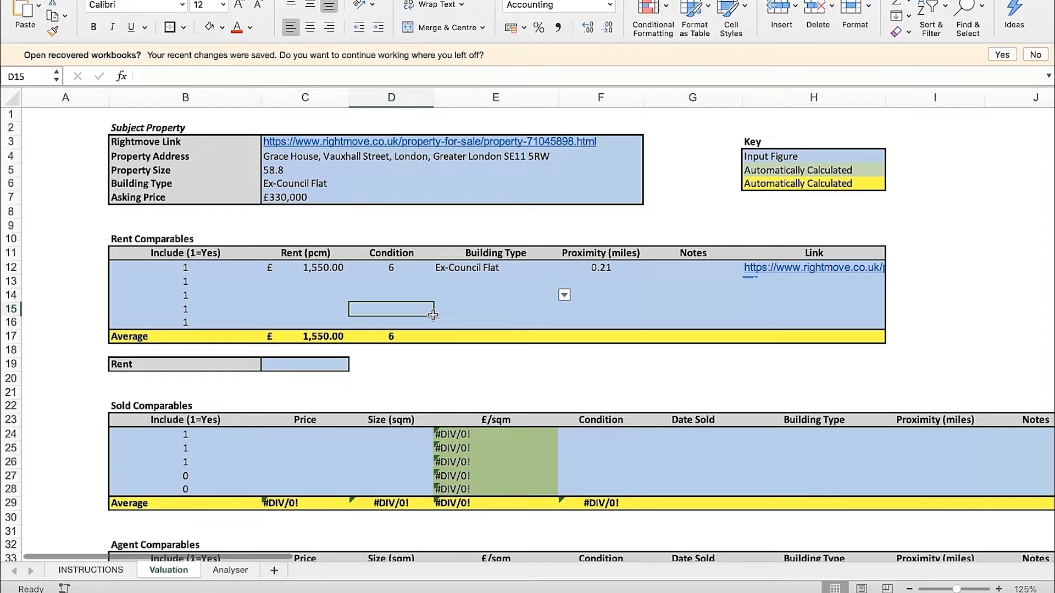
drag(218, 268, 778, 274)
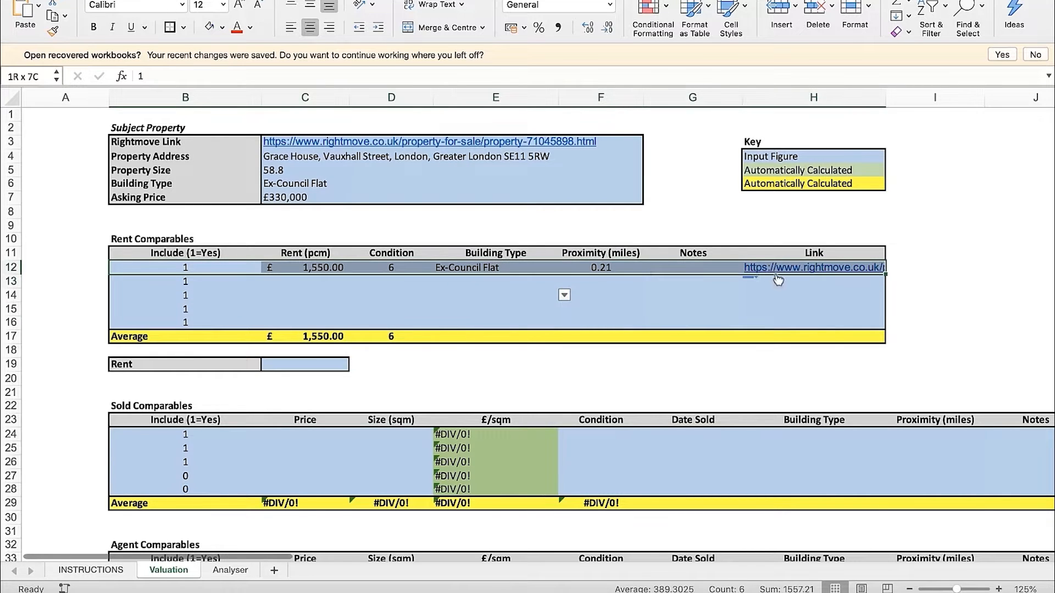
click(659, 299)
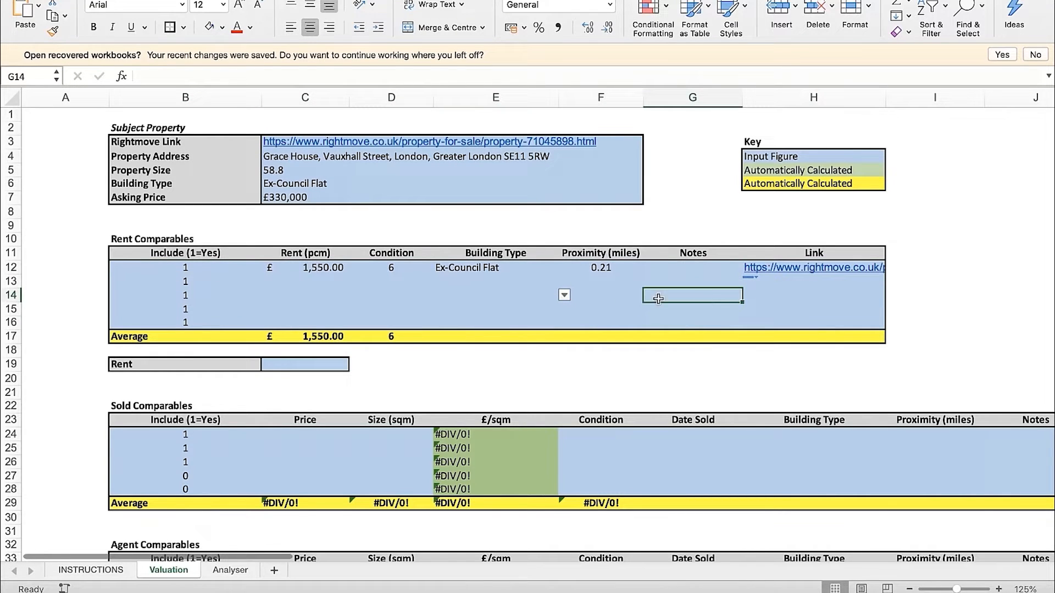
Set the first rent comparable's building type to Private Flat and the second's to Ex-Council Flat
click(517, 268)
click(466, 287)
click(492, 271)
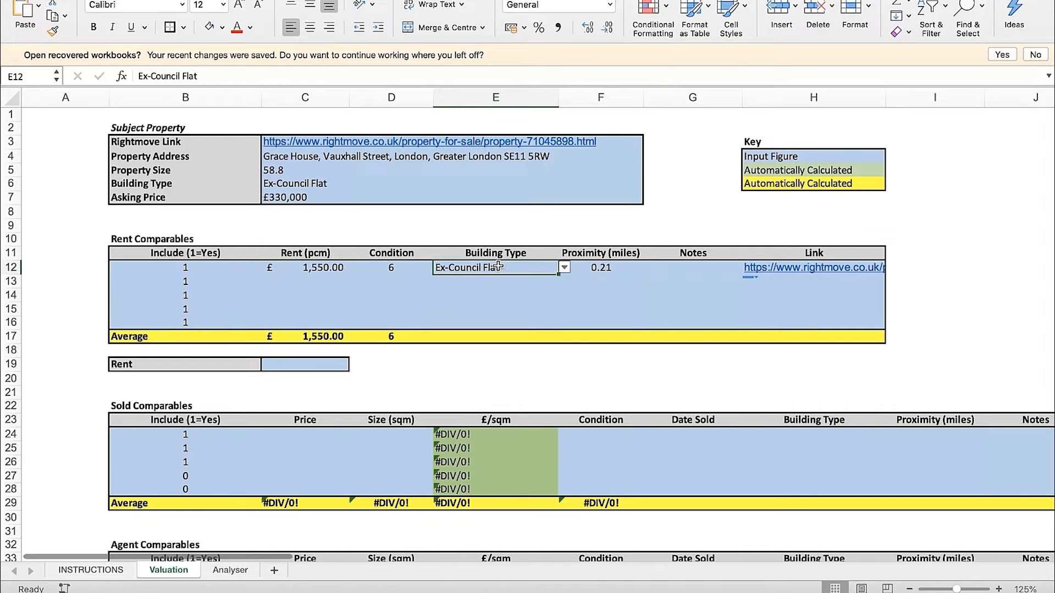
click(565, 268)
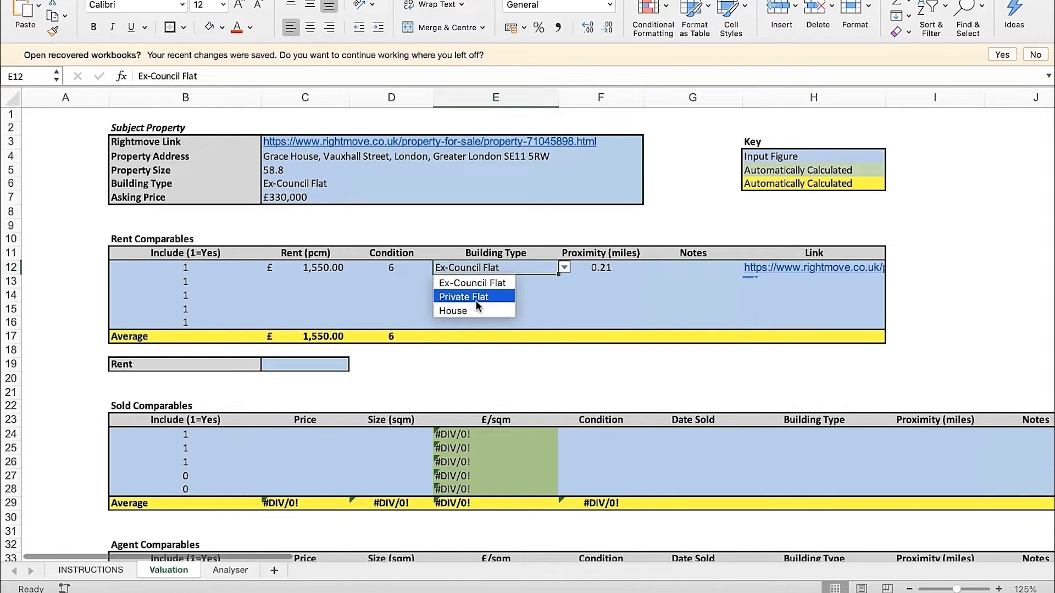
click(476, 296)
click(496, 295)
click(496, 282)
click(564, 281)
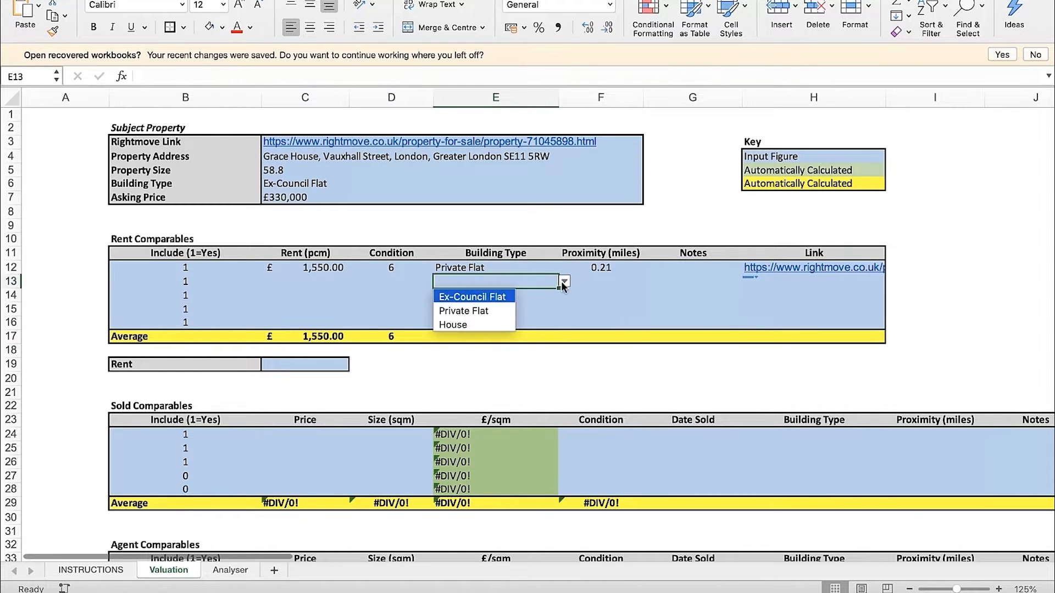
click(500, 300)
click(697, 313)
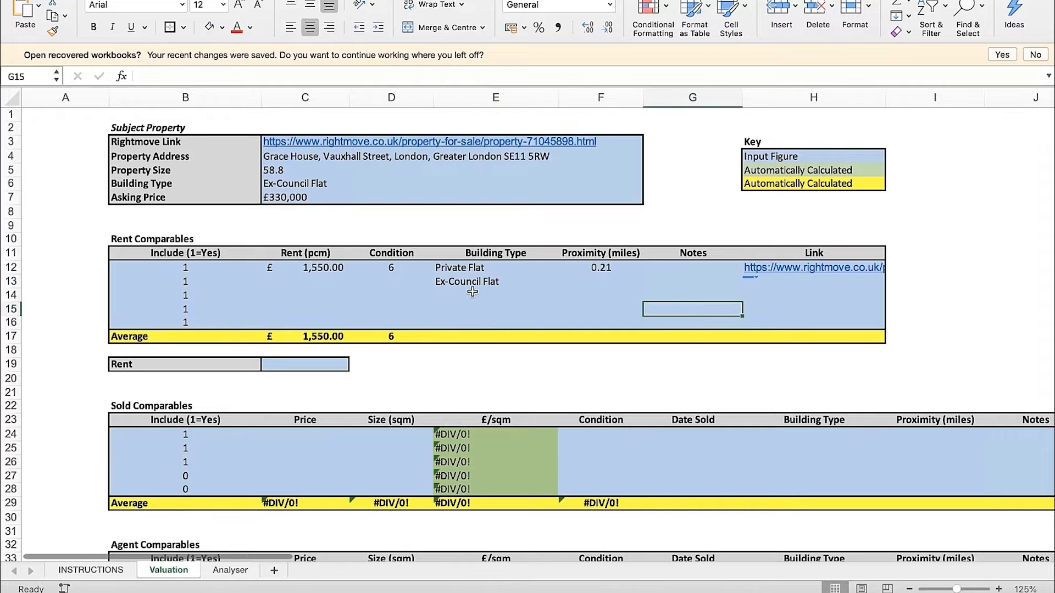
click(473, 271)
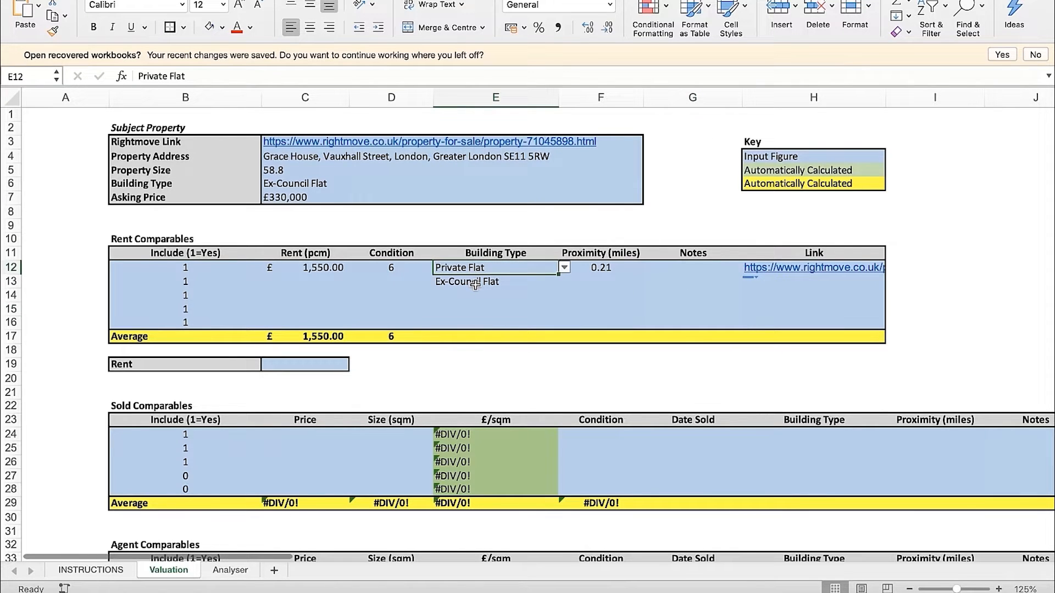
click(329, 270)
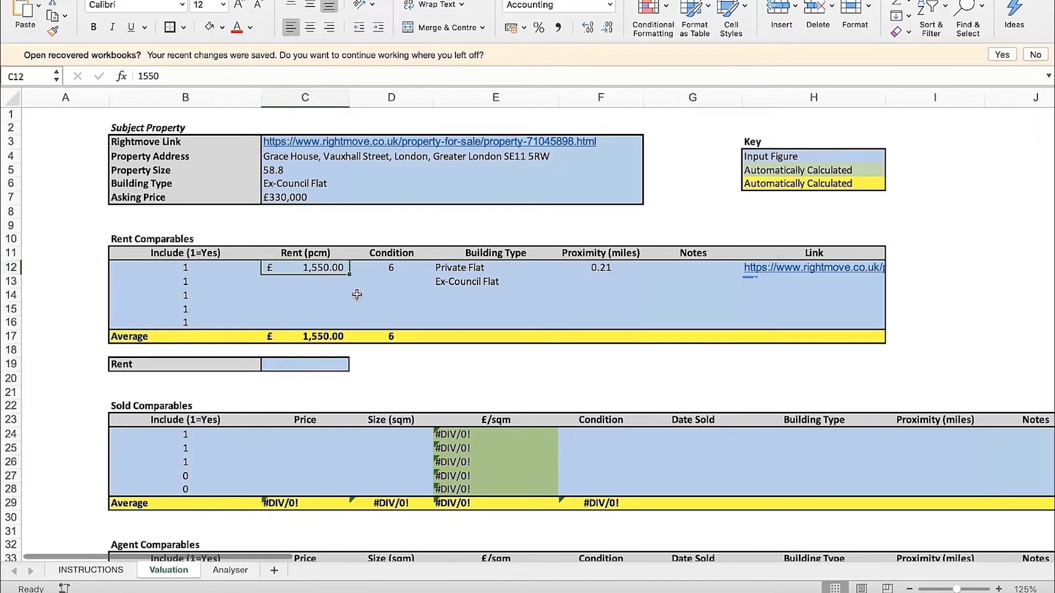
click(326, 283)
click(320, 268)
click(322, 282)
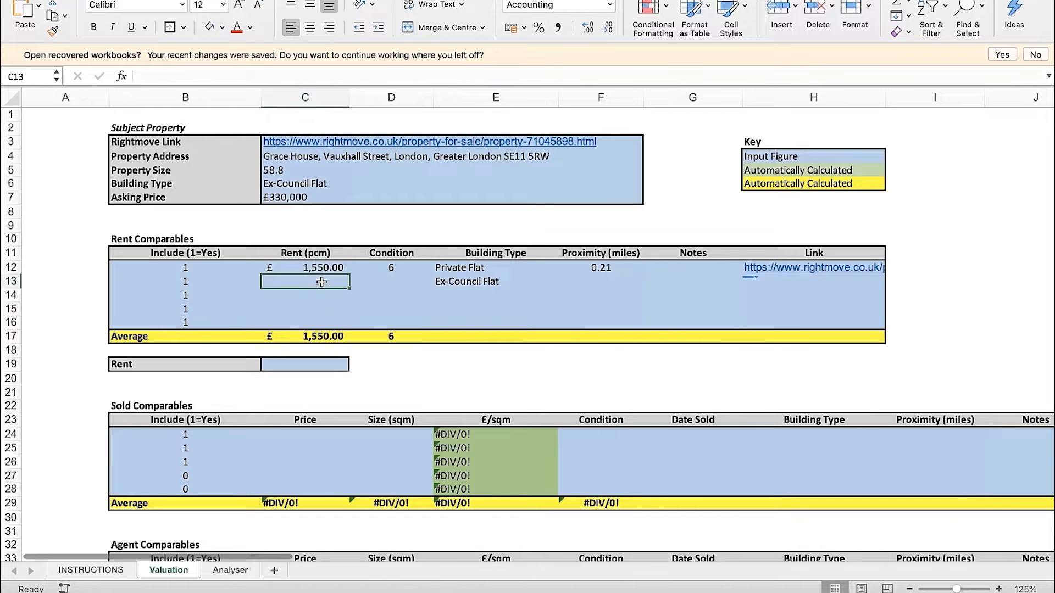
Exclude the first rent comparable from the averages by setting its Include value to 0
click(200, 268)
text(0)
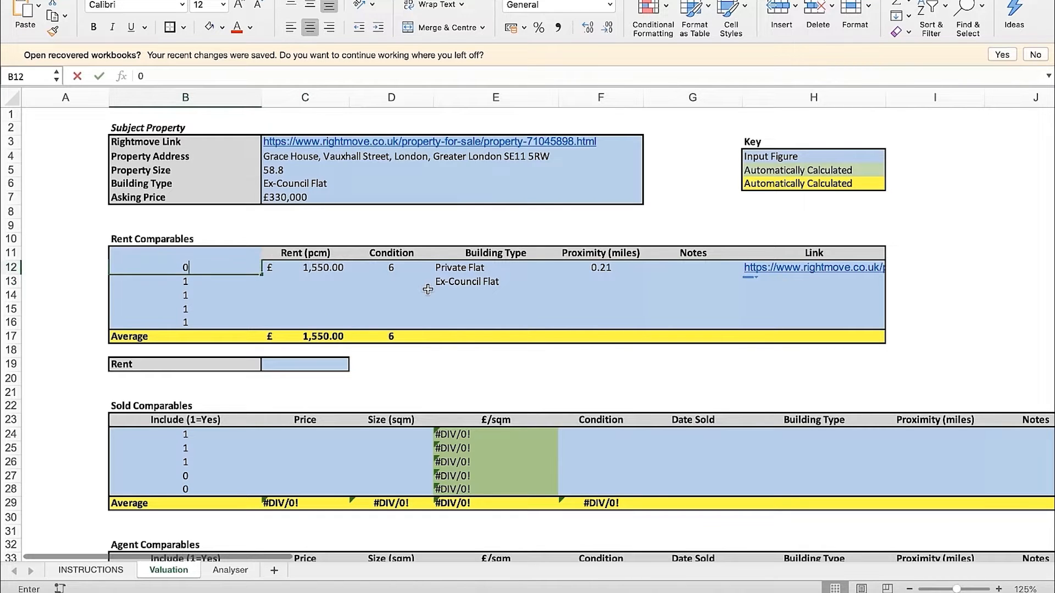
key(Return)
drag(177, 337, 610, 336)
click(623, 315)
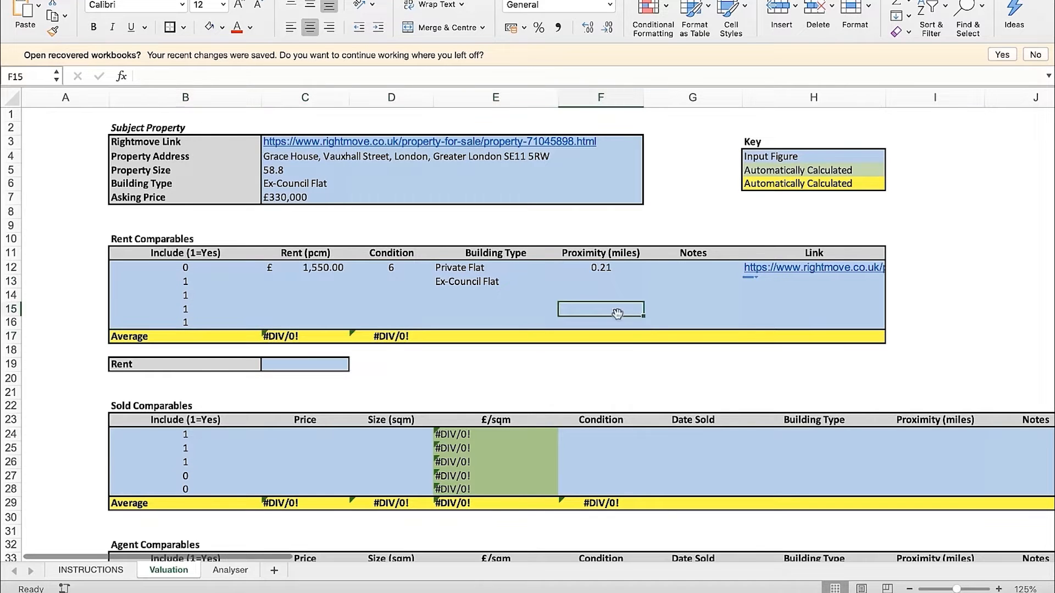
Set the first rent comparable's Include value back to 1
click(193, 270)
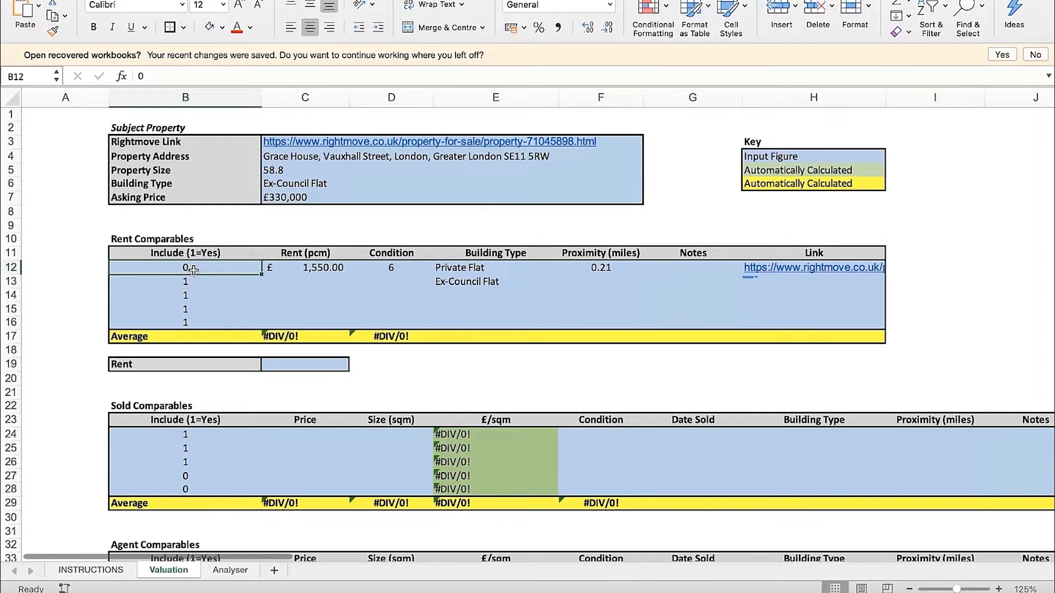
text(1)
key(Return)
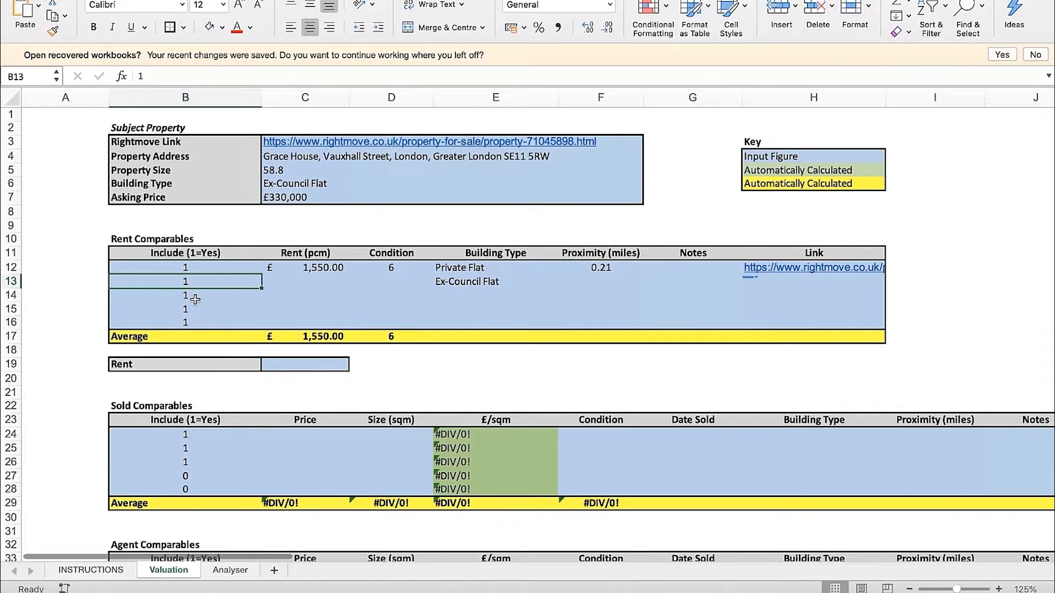
Set the Include value of the fifth, empty rent comparable row to 0
click(194, 321)
text(0)
key(Return)
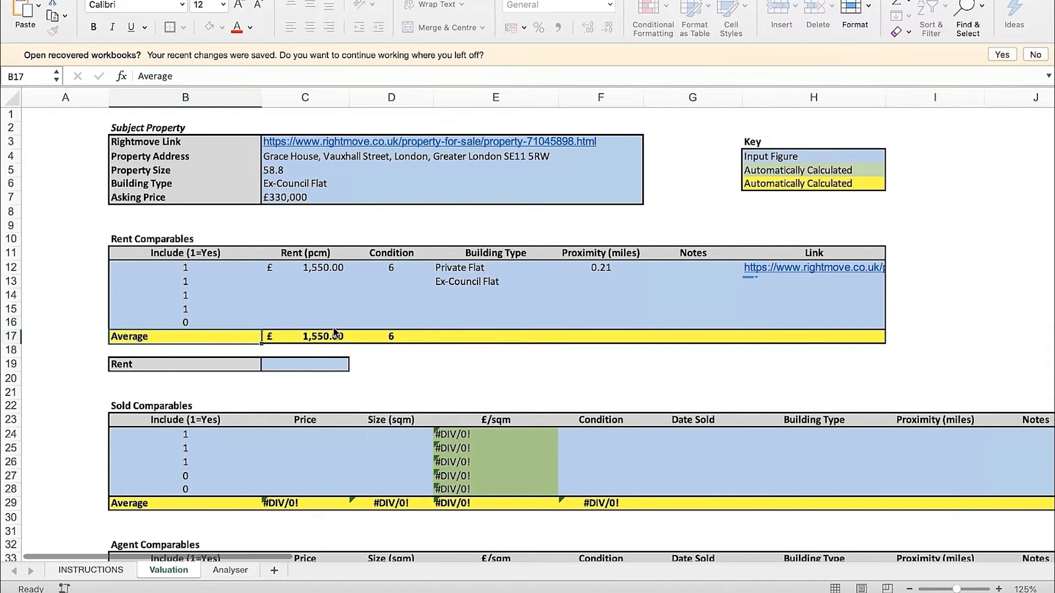
drag(283, 323, 806, 317)
click(805, 312)
Set the fifth rent comparable row's Include value back to 1
click(194, 321)
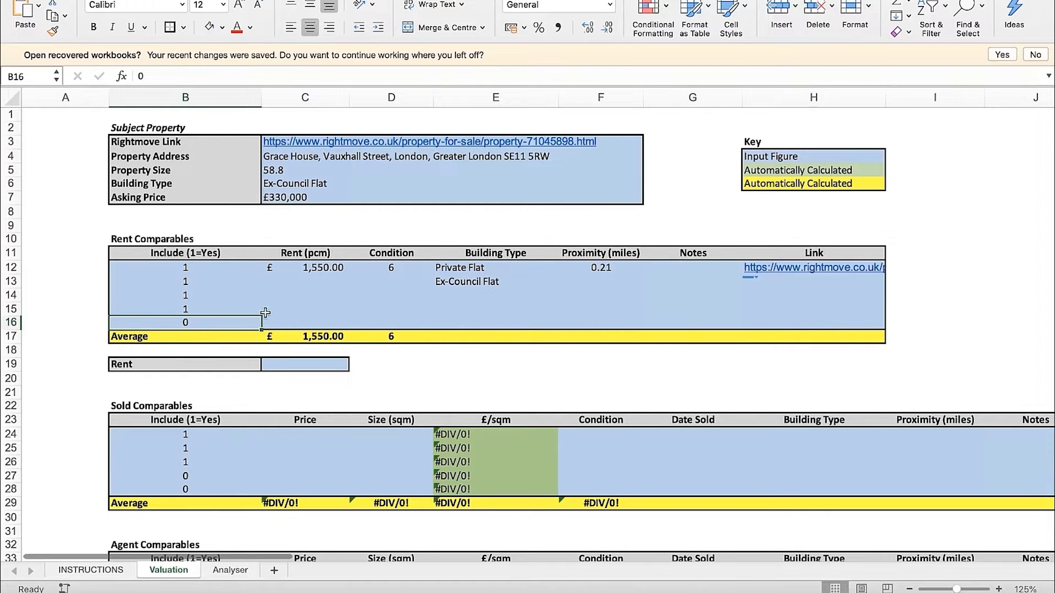
text(1)
key(Return)
click(203, 256)
click(204, 268)
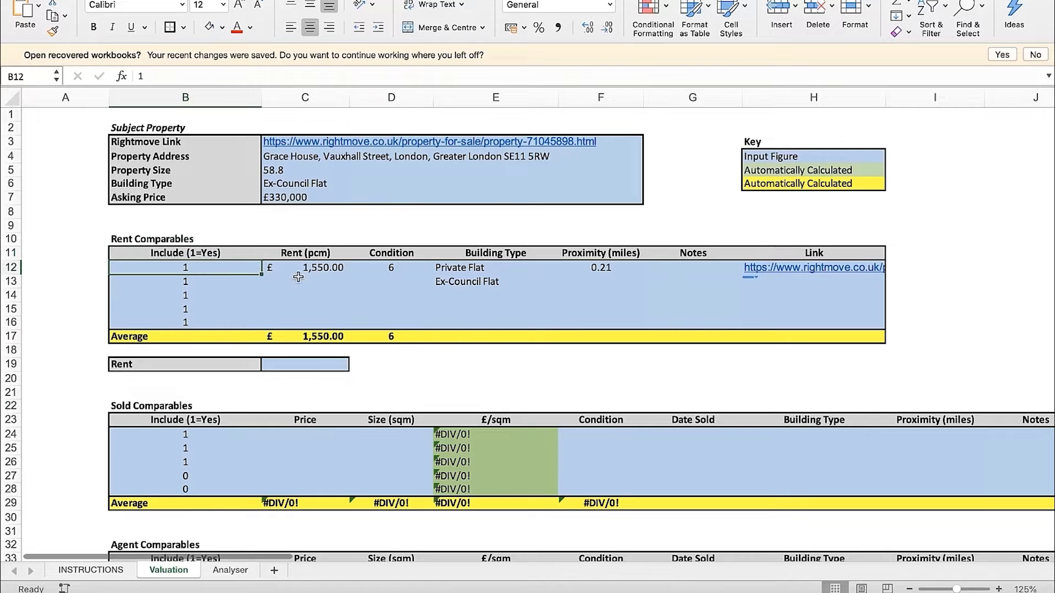
Set the first rent comparable's building type back to Ex-Council Flat and clear the second comparable's building type
click(494, 270)
click(565, 268)
click(506, 283)
click(502, 286)
key(BackSpace)
click(692, 295)
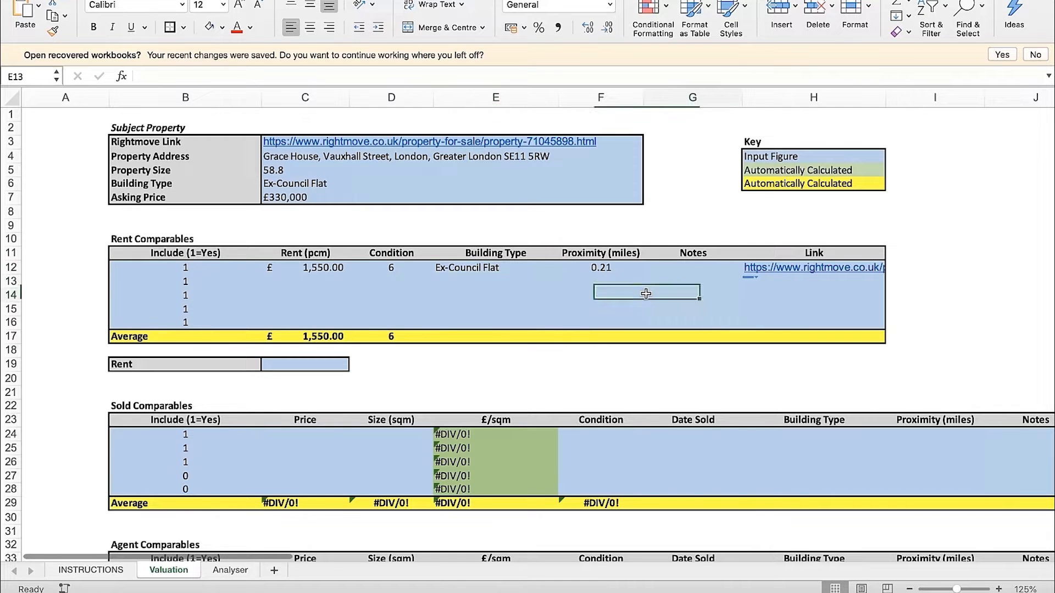
Switch to the browser, return to the Rightmove search results and open the Wynyard House, Newburn Street listing in a new tab
click(326, 284)
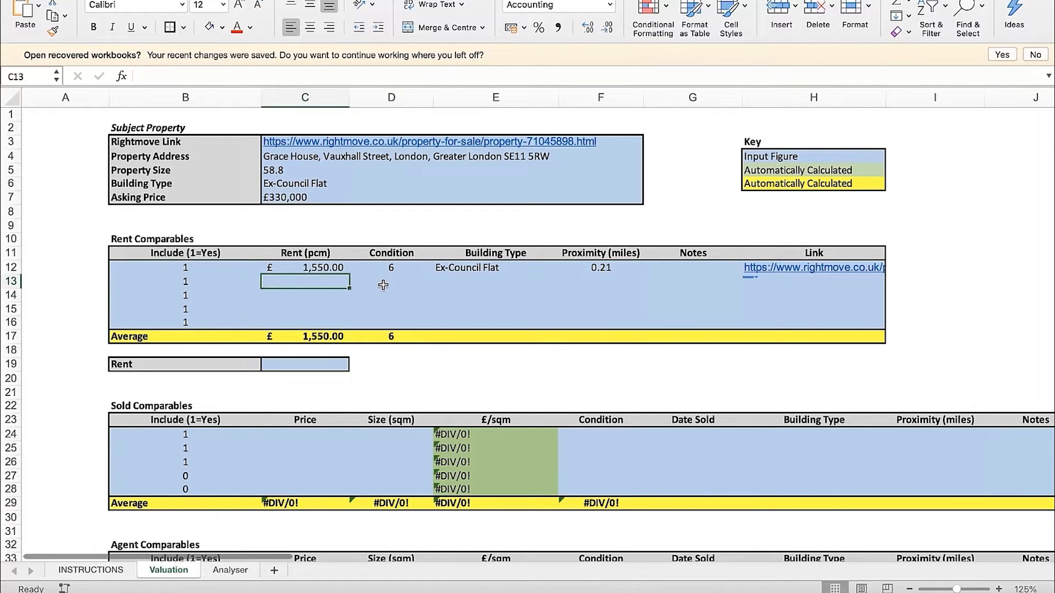
key(ctrl+Right)
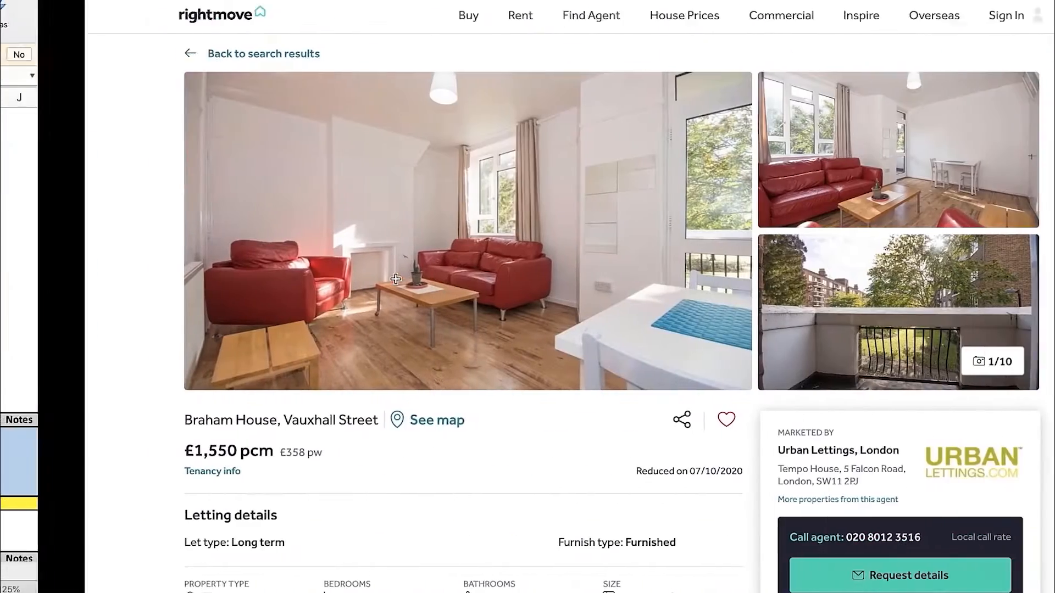
key(super+bracketleft)
scroll(316, 323, down, 3)
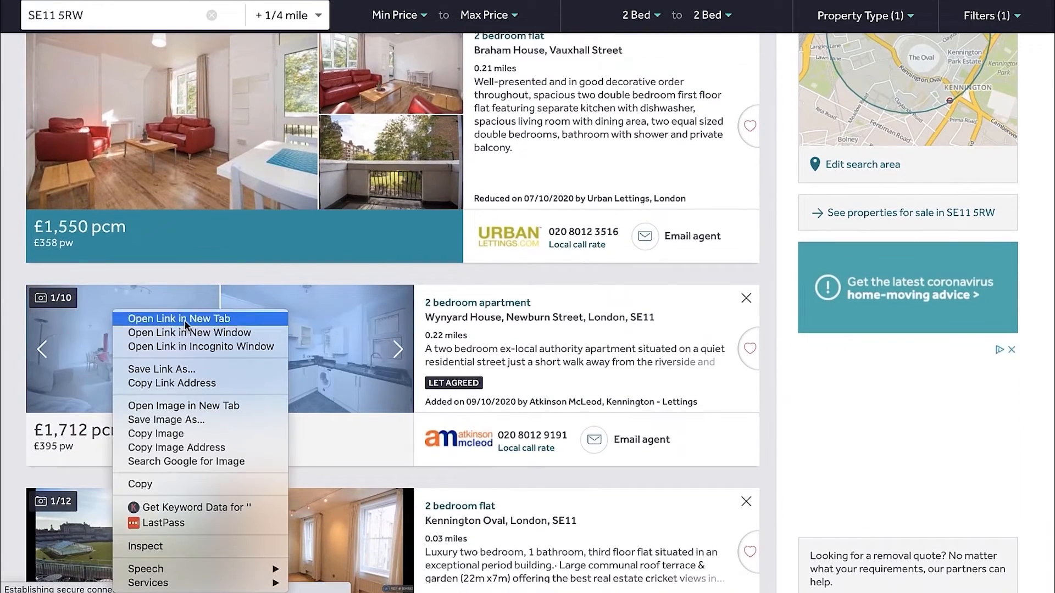
click(183, 320)
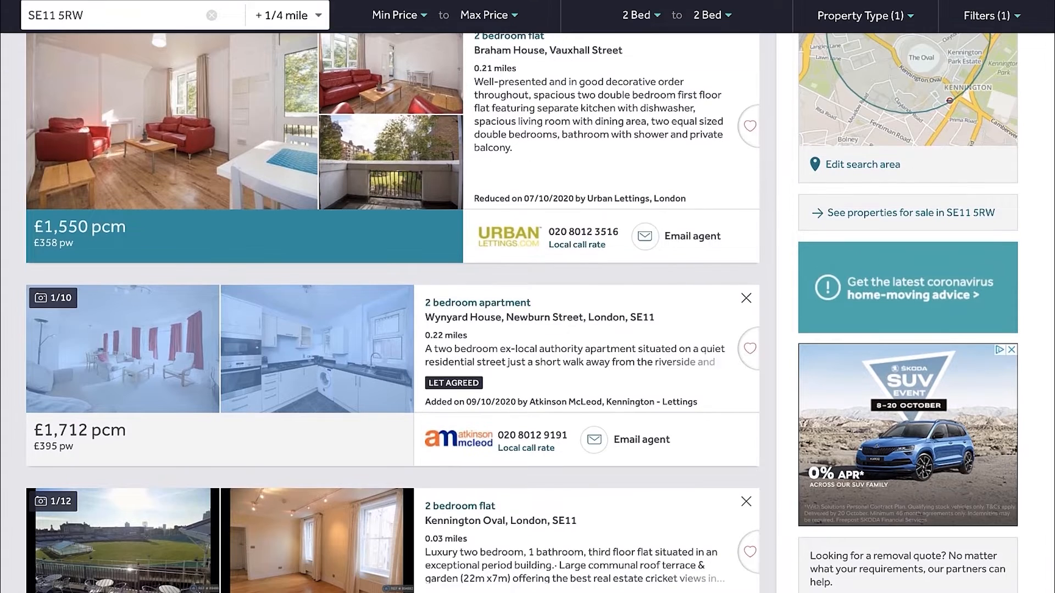
Open the £1,760 pcm Kennington Oval listing in a new tab from the search results
scroll(401, 214, down, 2)
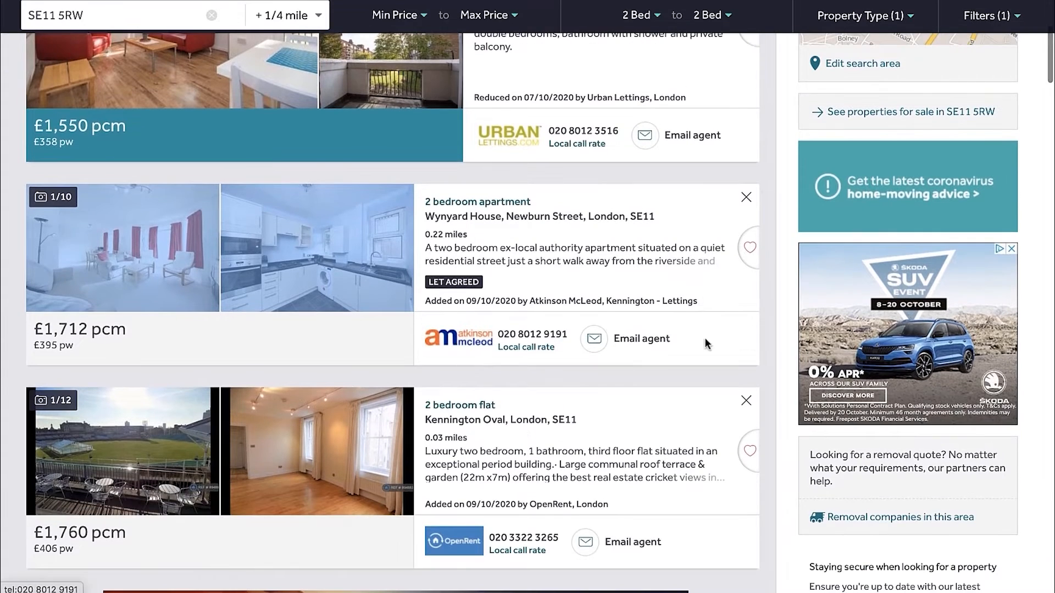
scroll(628, 384, down, 1)
scroll(628, 385, down, 2)
scroll(401, 393, down, 1)
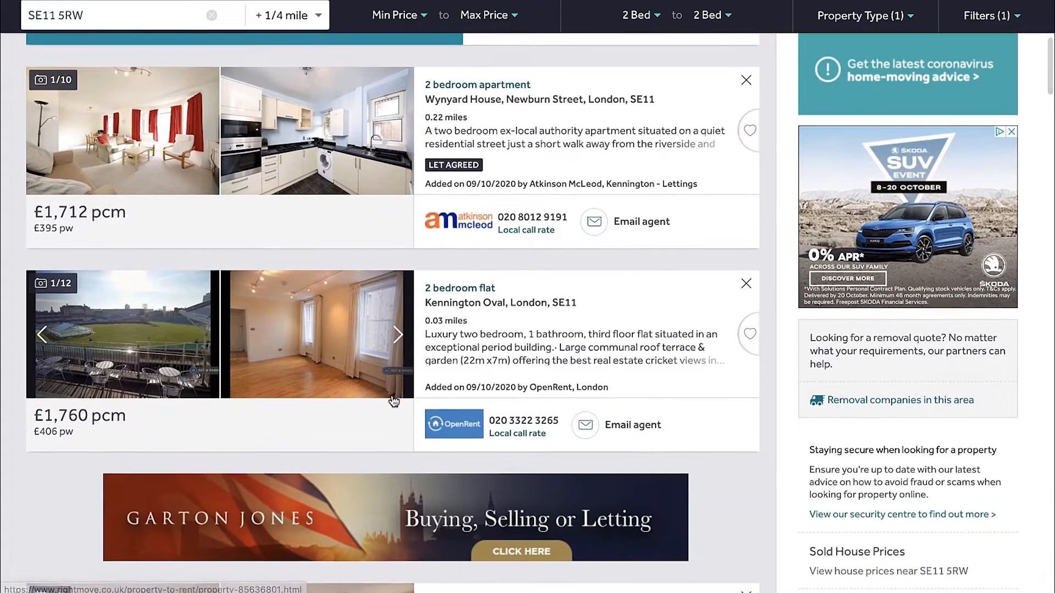
right_click(122, 339)
click(152, 346)
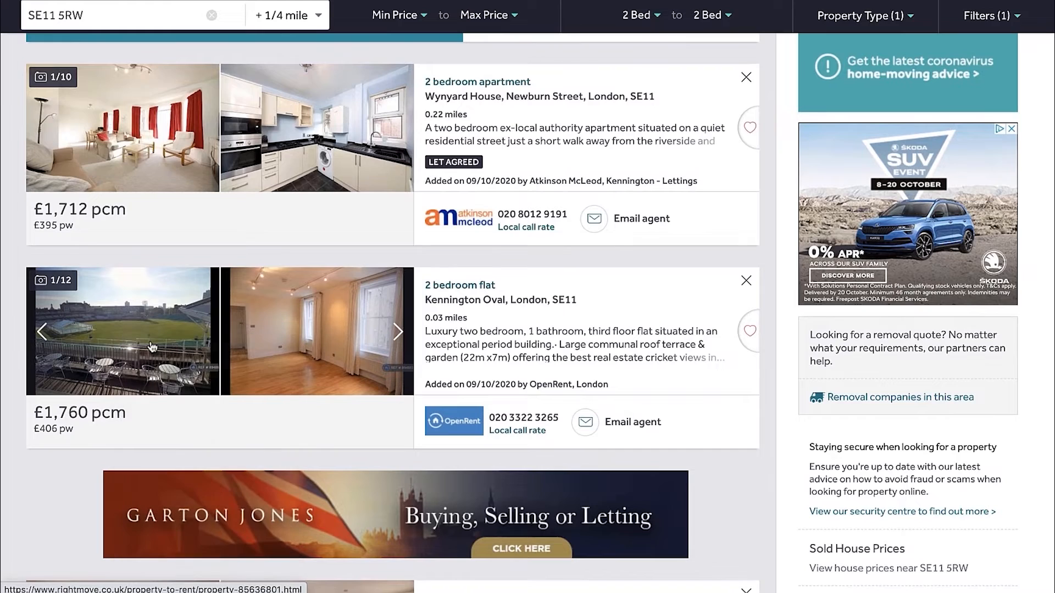
Open the £1,500 pcm Kennington Road and £1,650 pcm Kennington Lane listings in new tabs
scroll(302, 322, down, 1)
scroll(280, 269, down, 3)
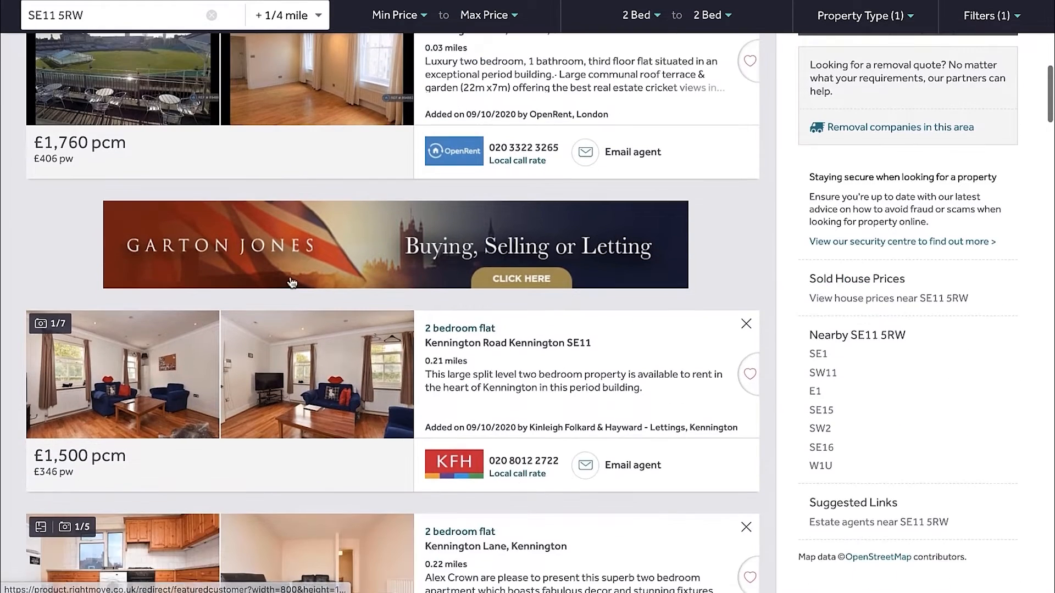
scroll(303, 352, down, 2)
right_click(135, 313)
click(181, 392)
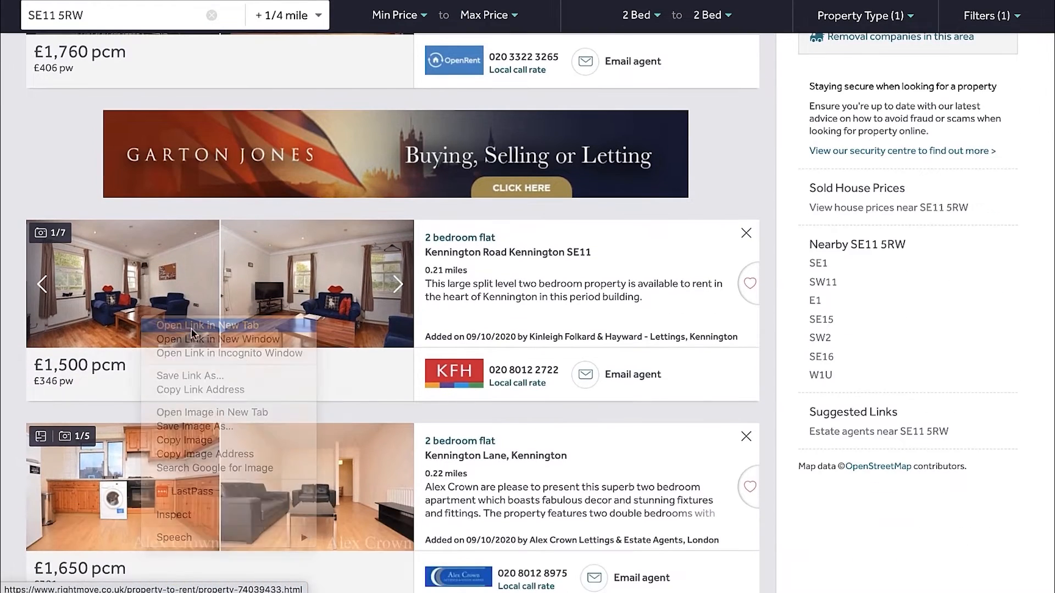
scroll(243, 354, down, 3)
right_click(174, 363)
click(231, 436)
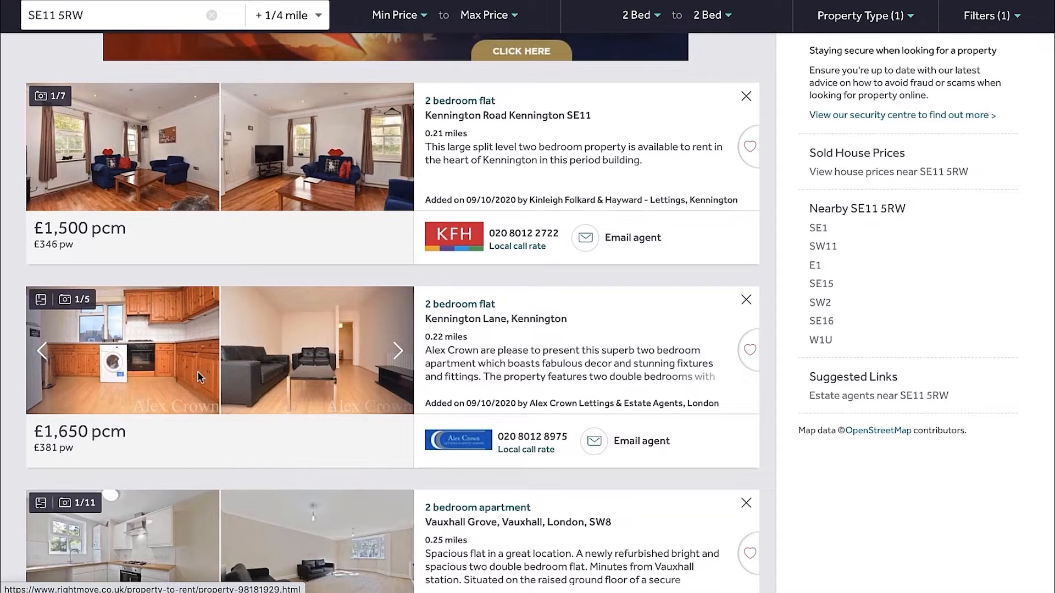
Open the £1,750 pcm Vauxhall Grove listing in a new tab, and bring up the Wynyard House listing
scroll(295, 346, down, 3)
right_click(132, 364)
click(154, 372)
scroll(249, 355, down, 3)
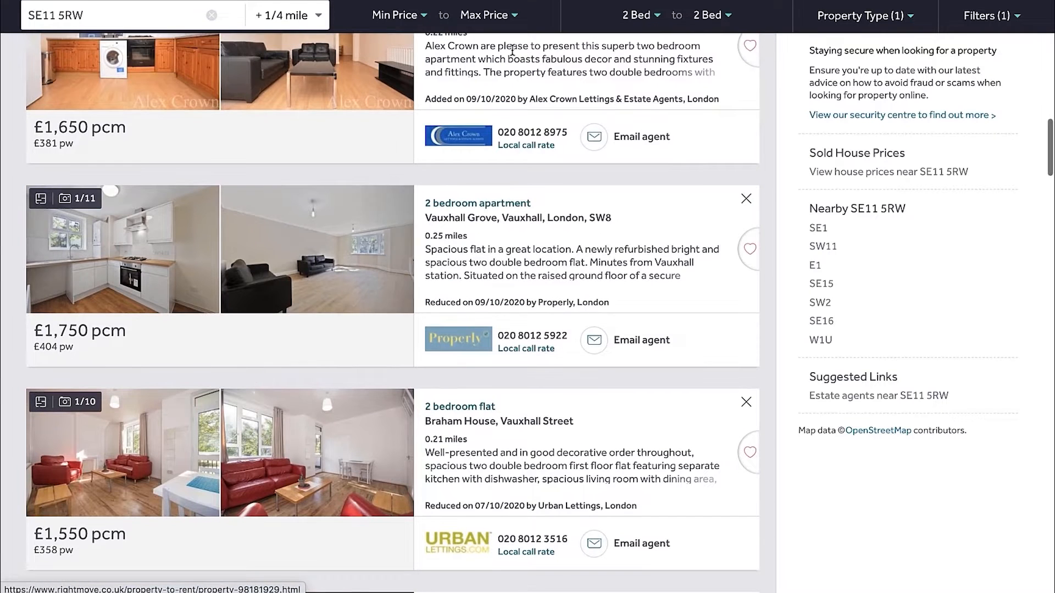
click(514, 1)
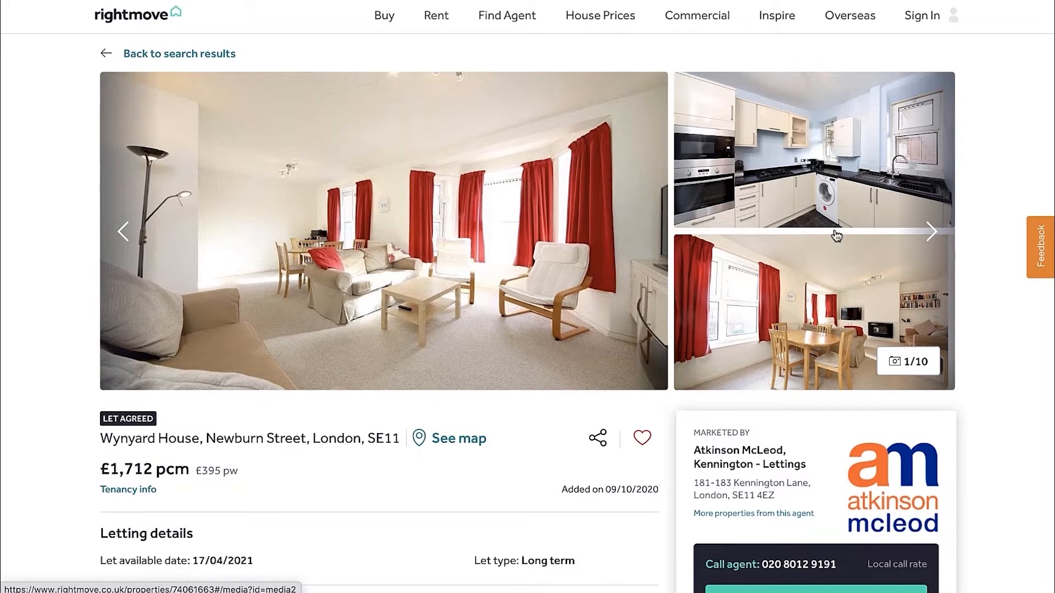
Browse all the Wynyard House listing's photos and check its rent to judge the flat's condition and building type
click(931, 233)
click(931, 232)
click(932, 234)
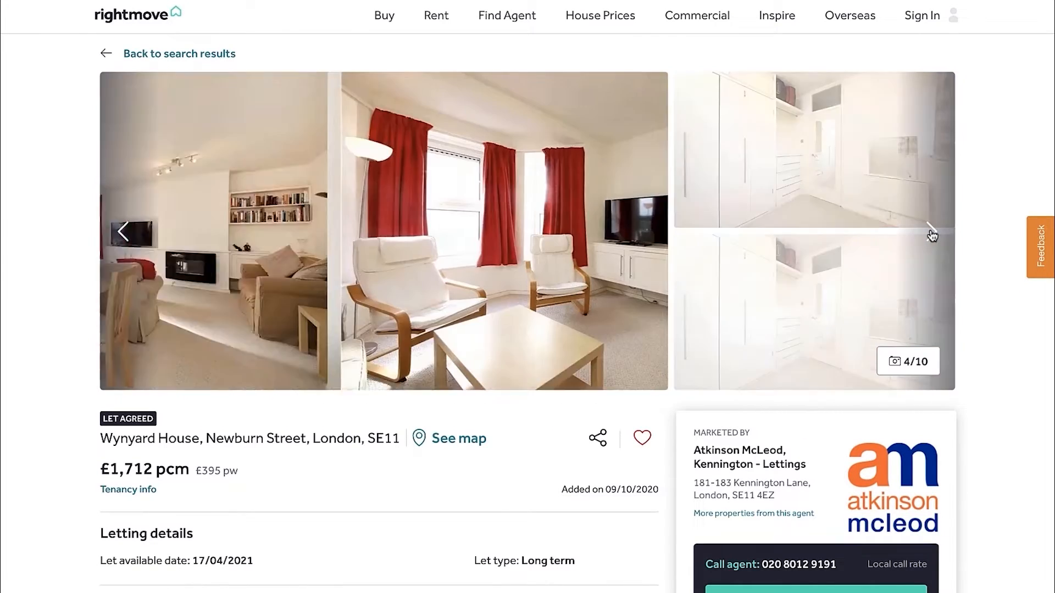
click(931, 234)
click(932, 234)
click(932, 234)
click(931, 234)
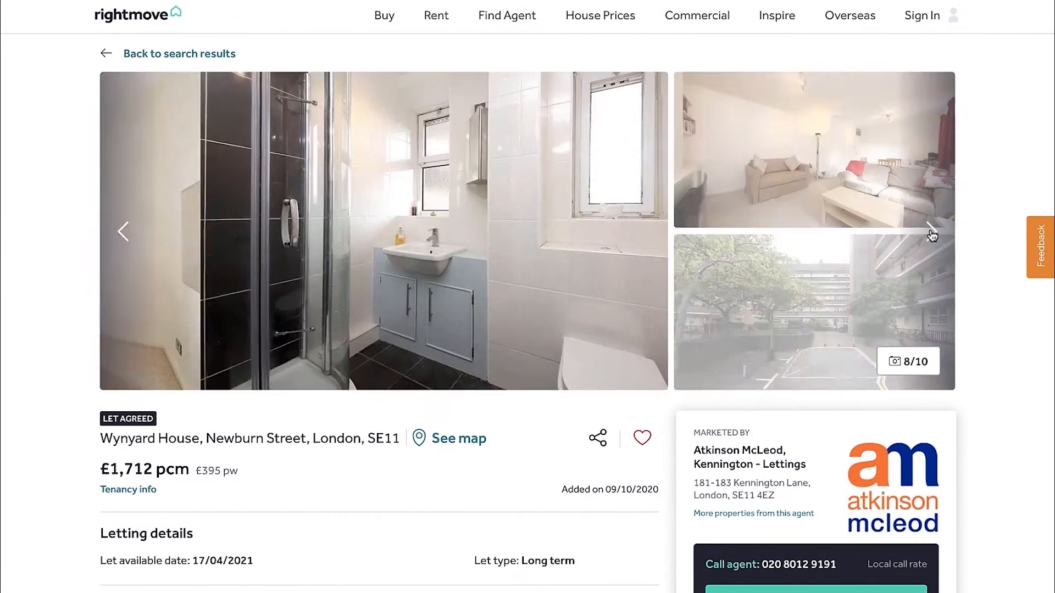
click(932, 234)
click(931, 234)
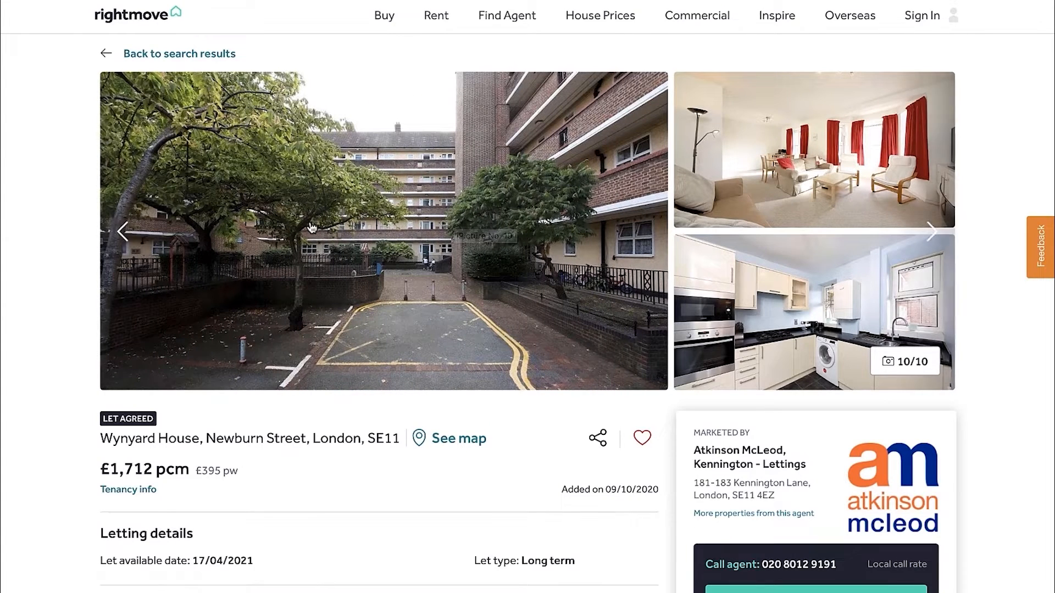
scroll(312, 228, down, 1)
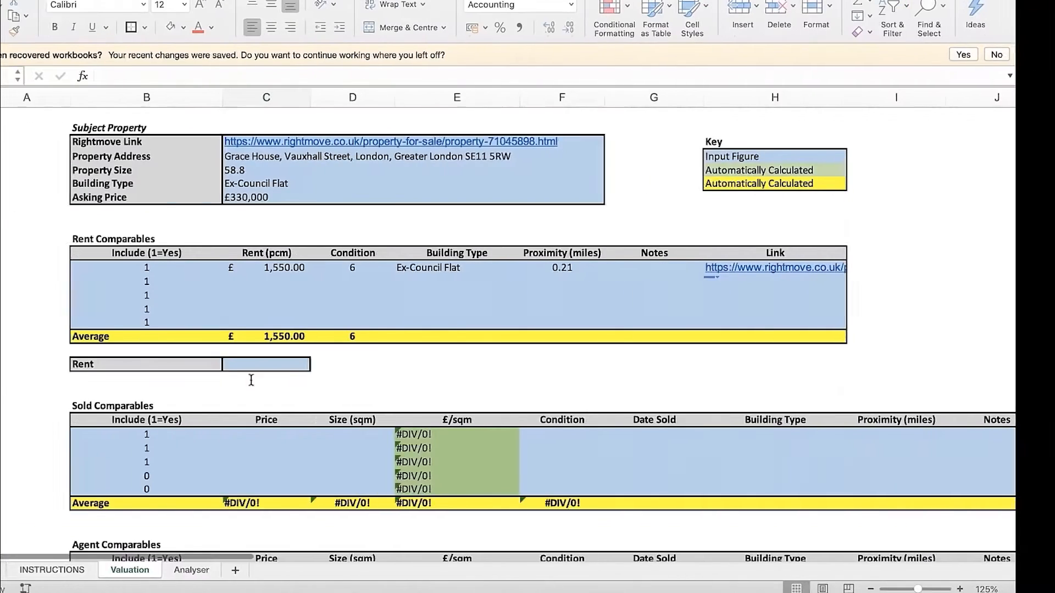
Enter 1,712 as the monthly rent in the second Rent Comparables row of the Valuation sheet, cell C13
click(327, 282)
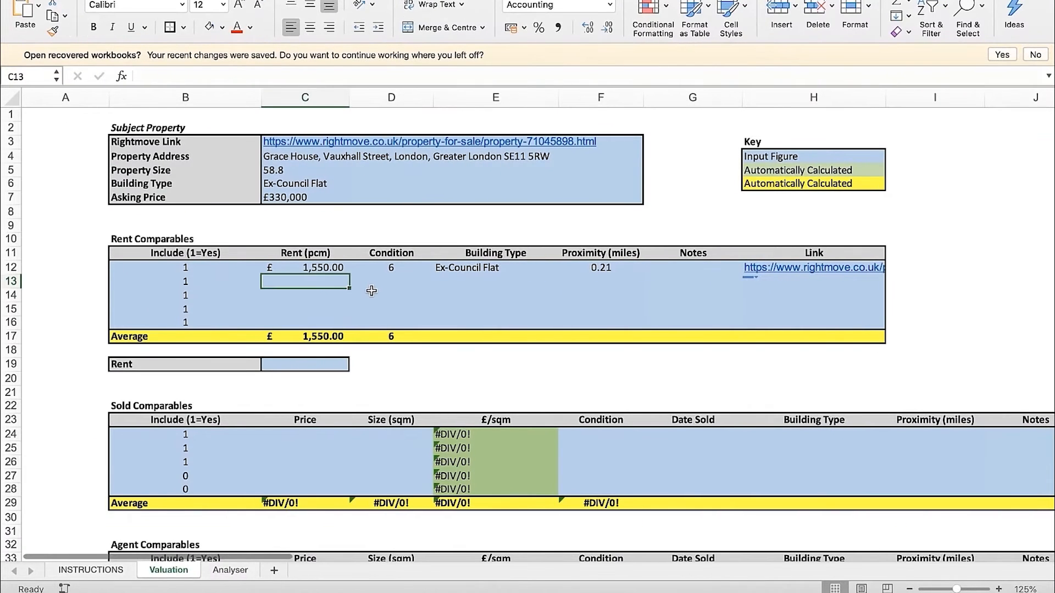
text(1,712)
key(Return)
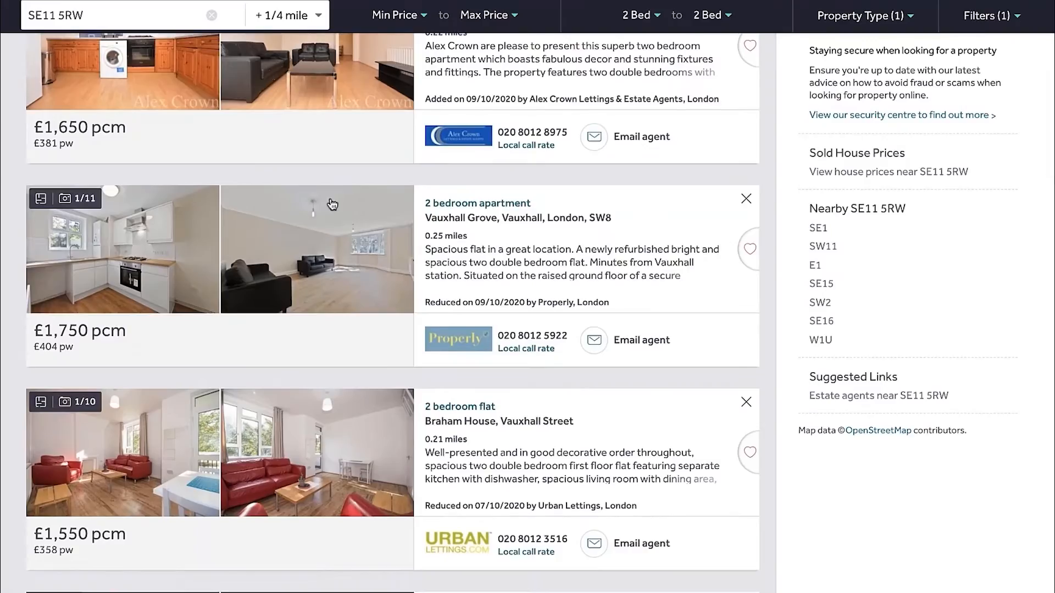
Look up Wynyard House's distance in the Rightmove results and enter 0.22 as its proximity in cell F13
scroll(333, 202, up, 20)
scroll(501, 302, down, 4)
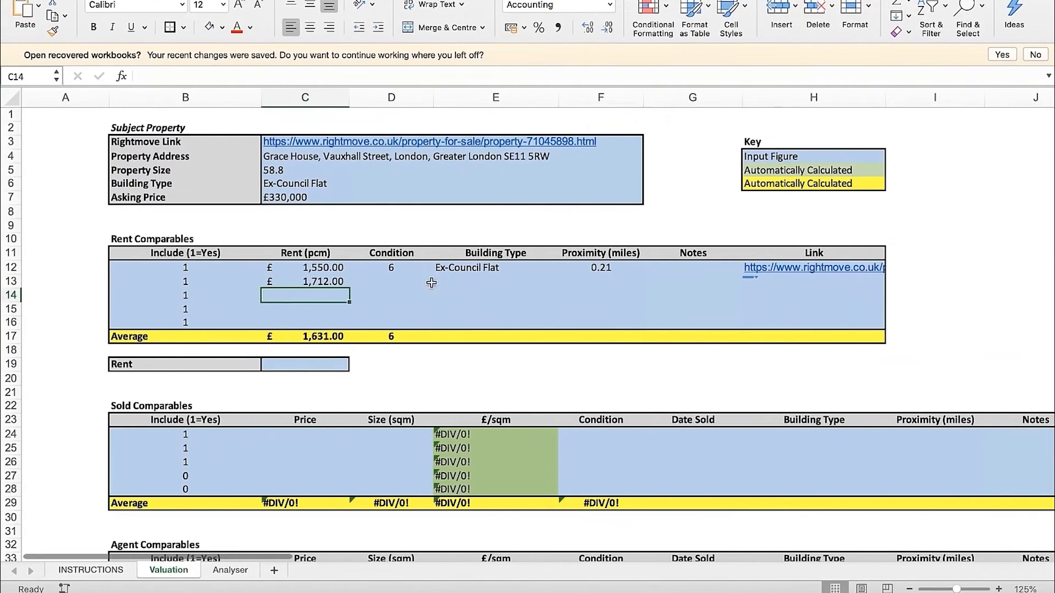
click(494, 281)
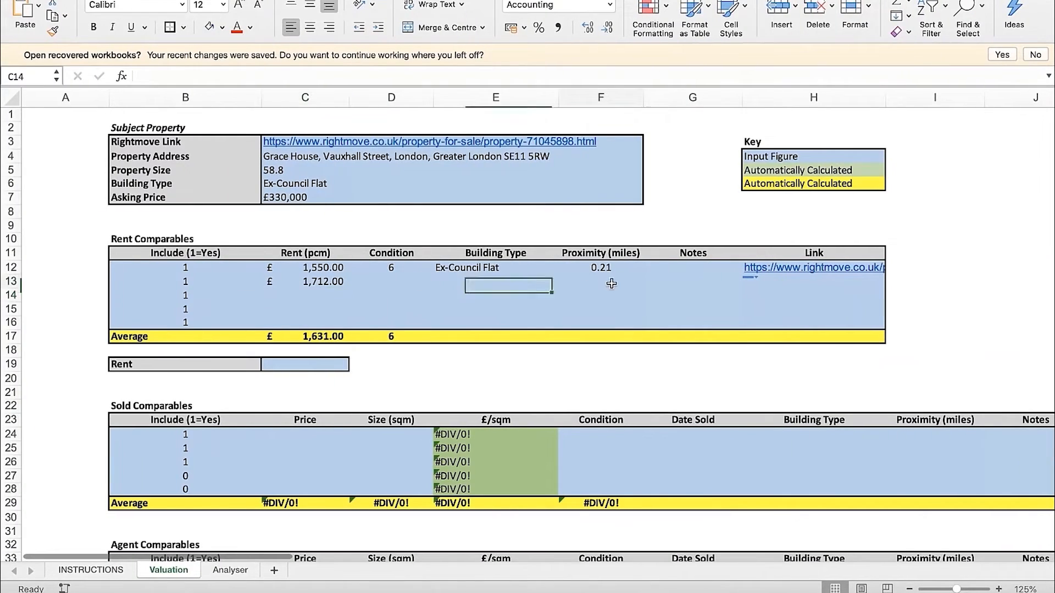
click(611, 283)
text(0.22)
key(Return)
Enter "Let Agreed" in the Notes cell of the Wynyard House rent comparable, G13
click(692, 268)
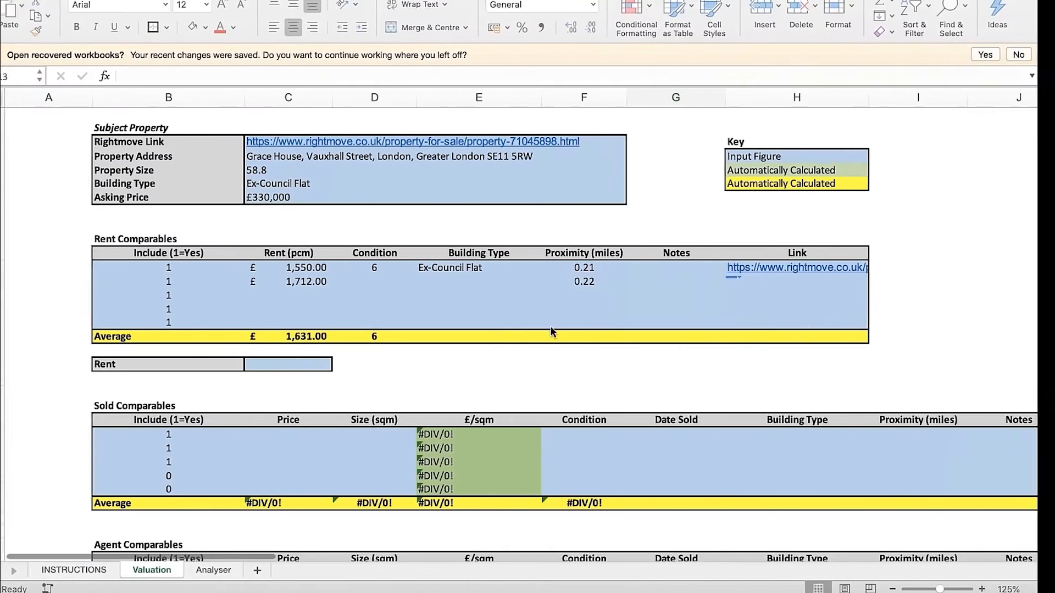
text(Let A)
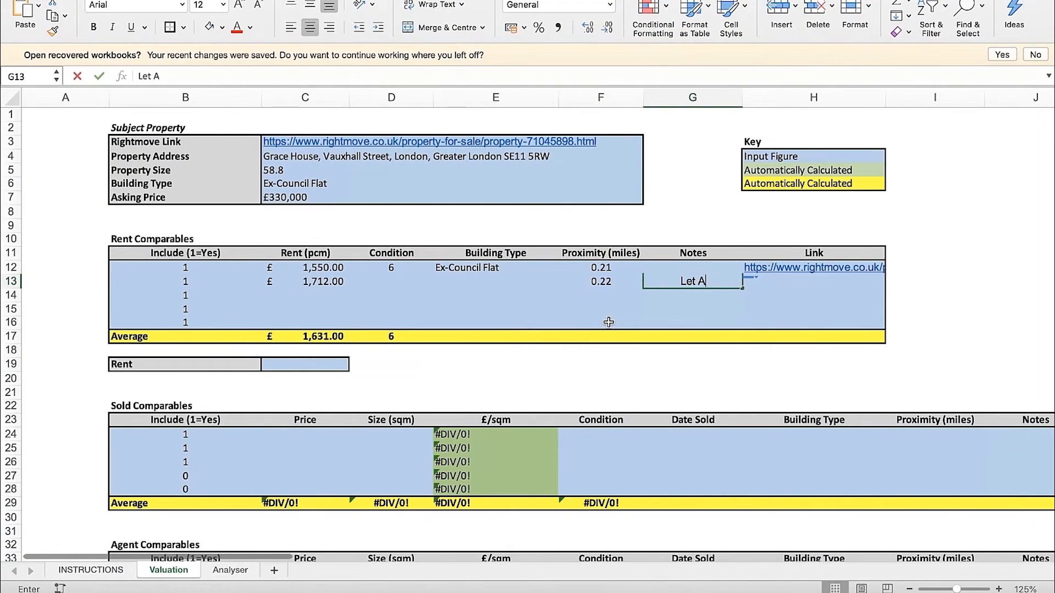
text(greed)
key(Return)
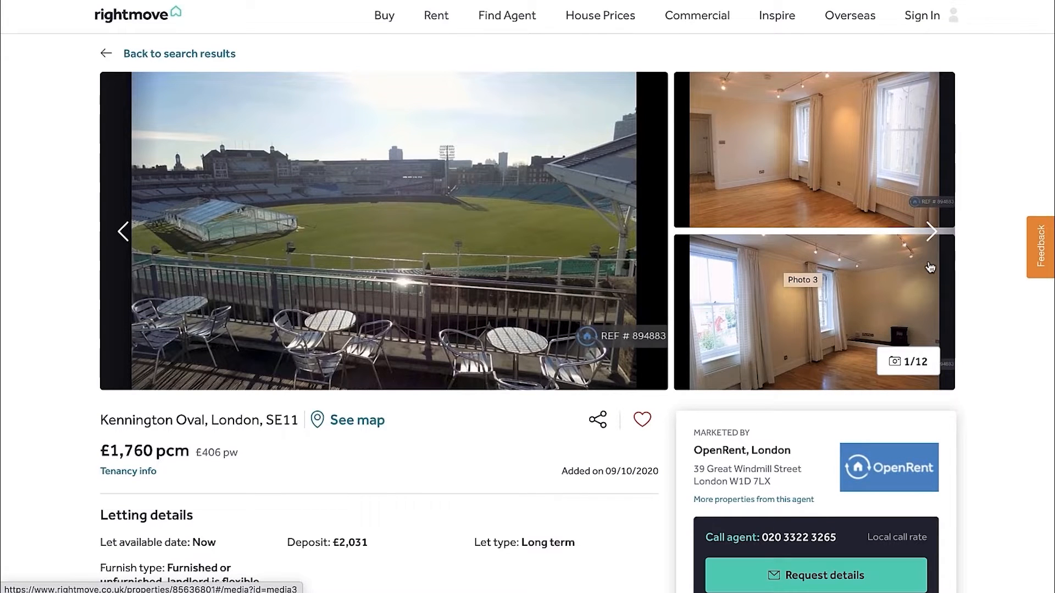
Browse the Kennington Oval listing's photos through to the last one to examine the rooms and the building's exterior
click(930, 231)
click(931, 231)
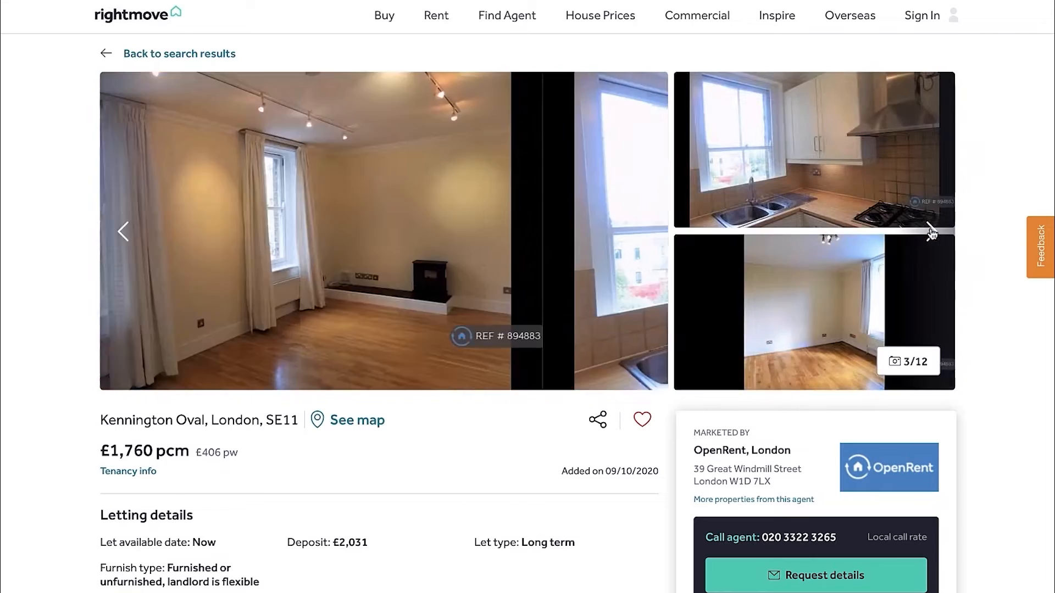
click(930, 231)
click(931, 231)
double_click(931, 232)
click(931, 231)
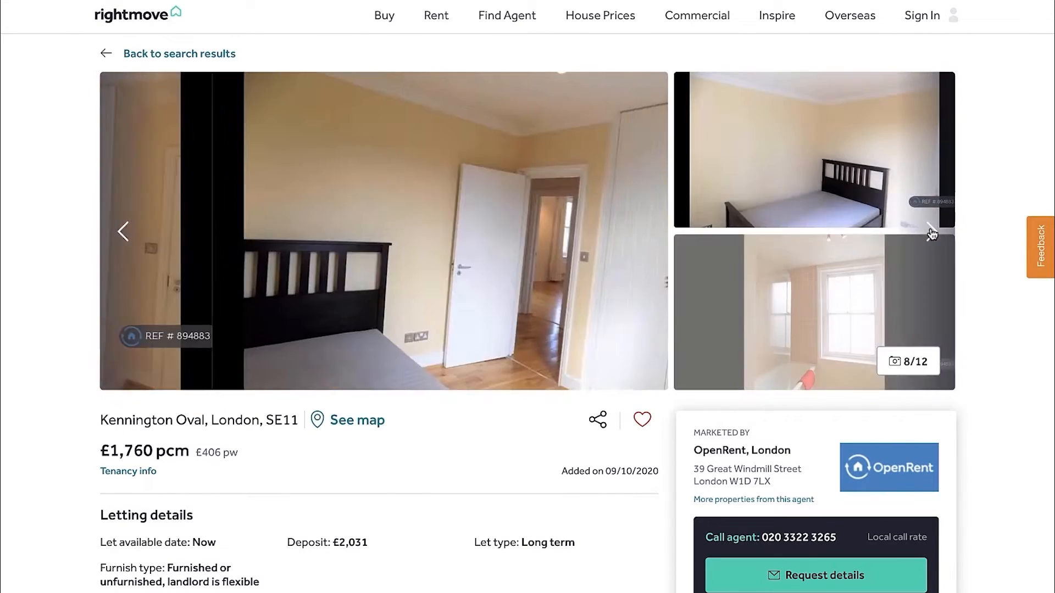
click(931, 231)
click(930, 231)
click(931, 232)
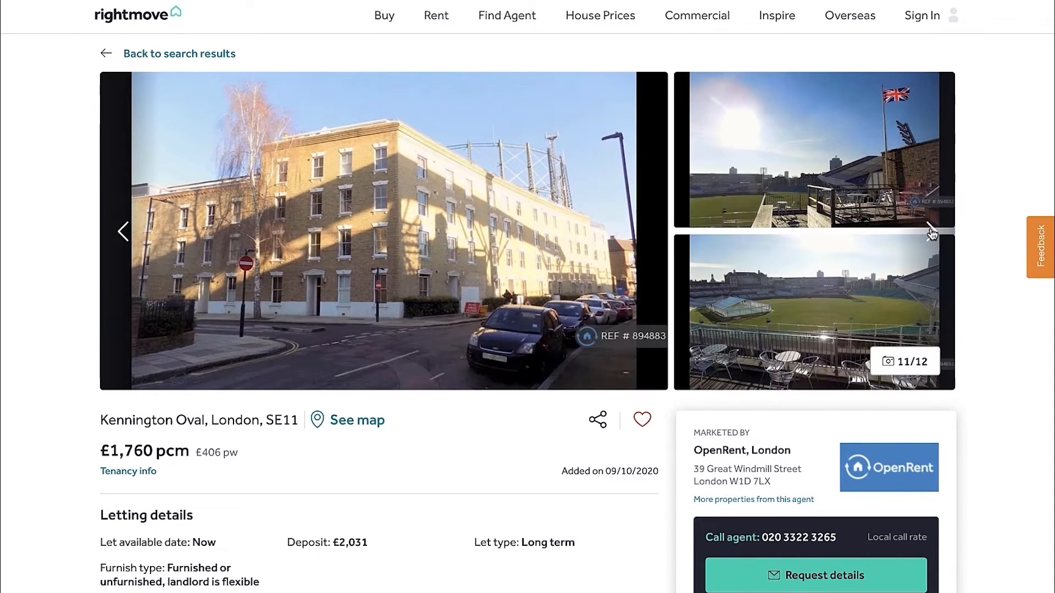
click(930, 231)
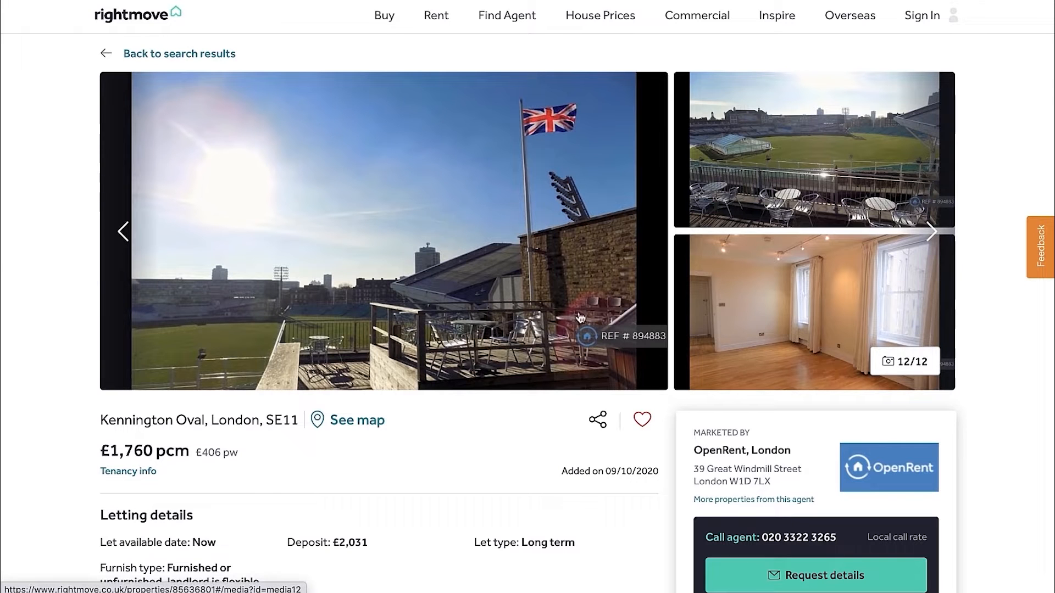
Bring the exterior photo of the Kennington Oval building back up to check its building type
click(929, 238)
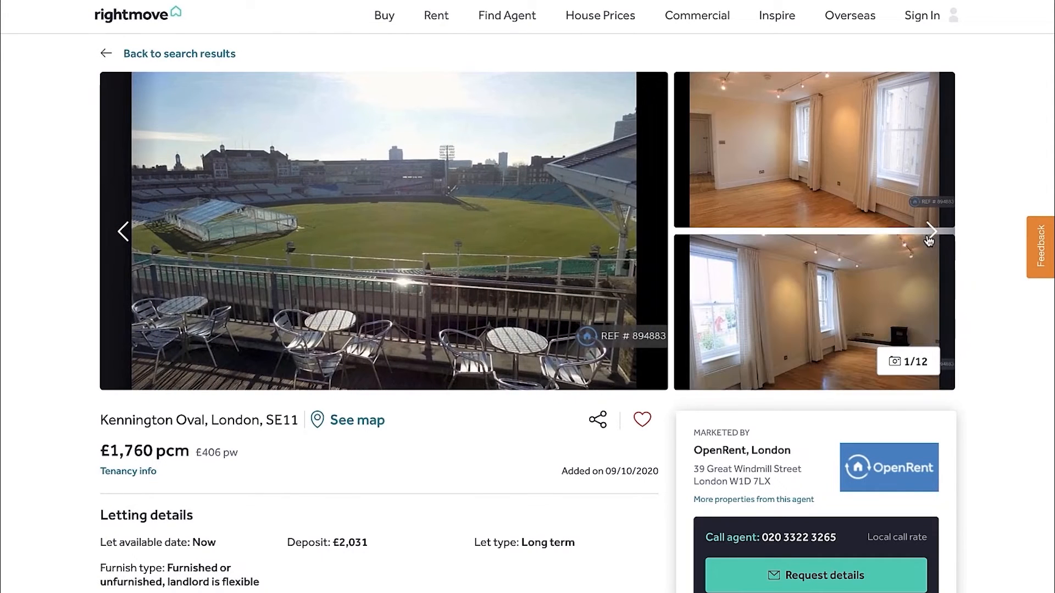
click(929, 238)
click(127, 237)
click(127, 236)
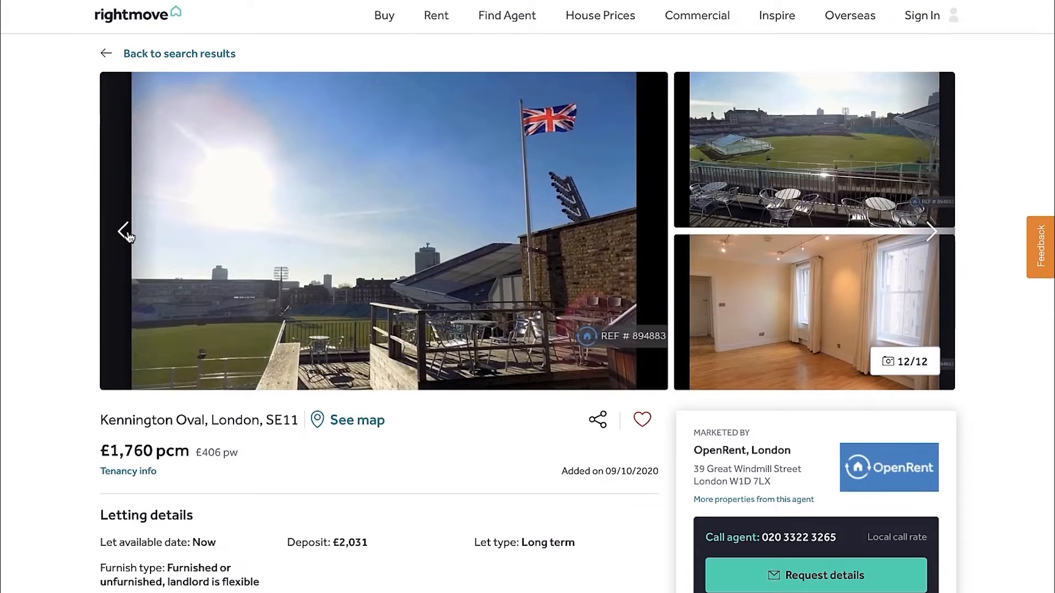
click(127, 236)
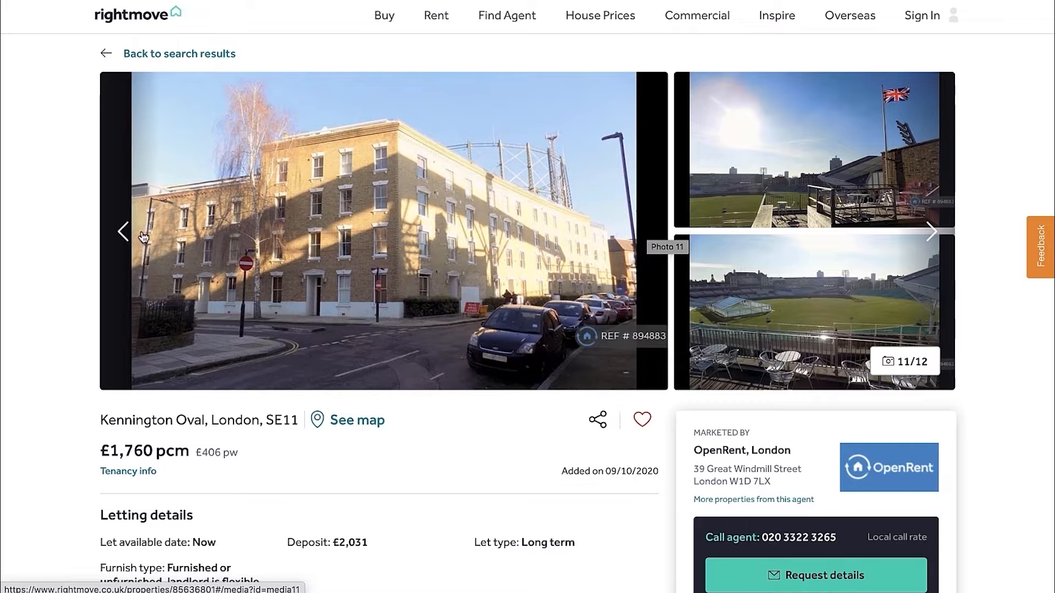
Go back through the Kennington Oval interior photos to the first one to assess the flat's condition
click(123, 233)
click(124, 234)
click(125, 236)
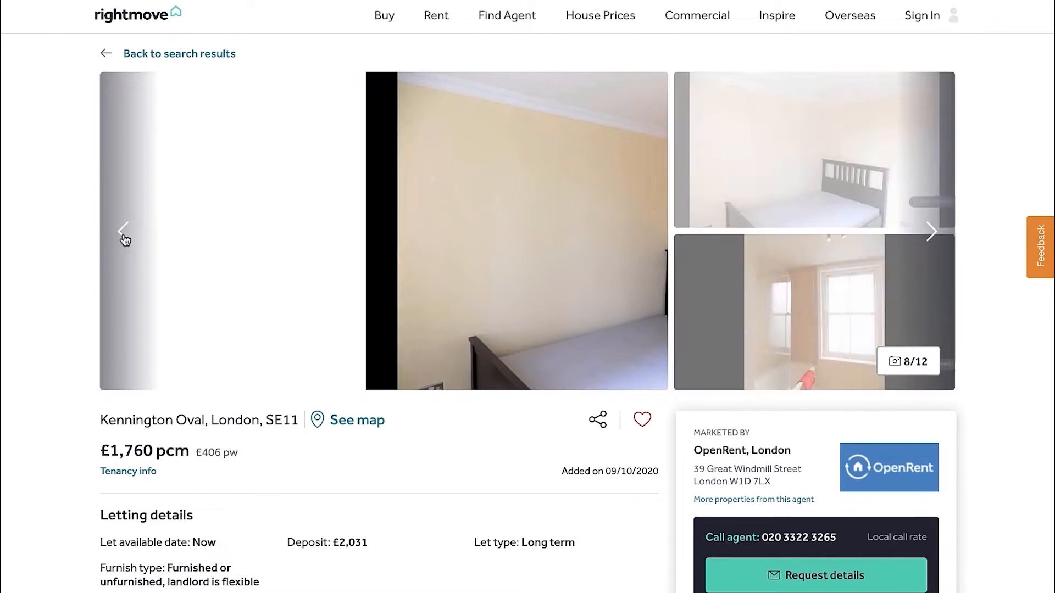
click(124, 236)
click(124, 236)
click(124, 236)
click(124, 236)
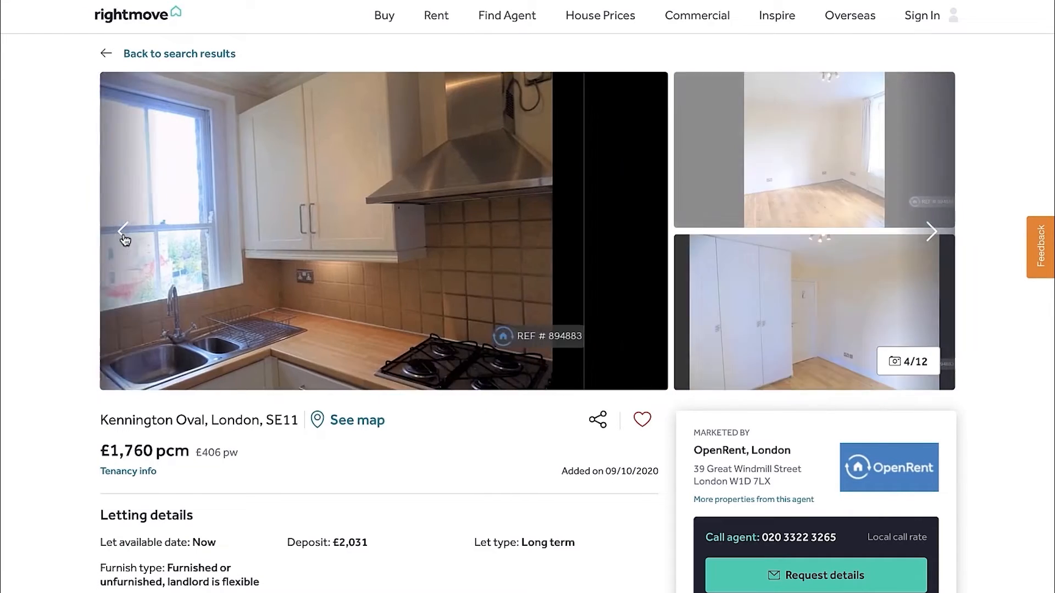
click(124, 236)
click(124, 236)
click(124, 236)
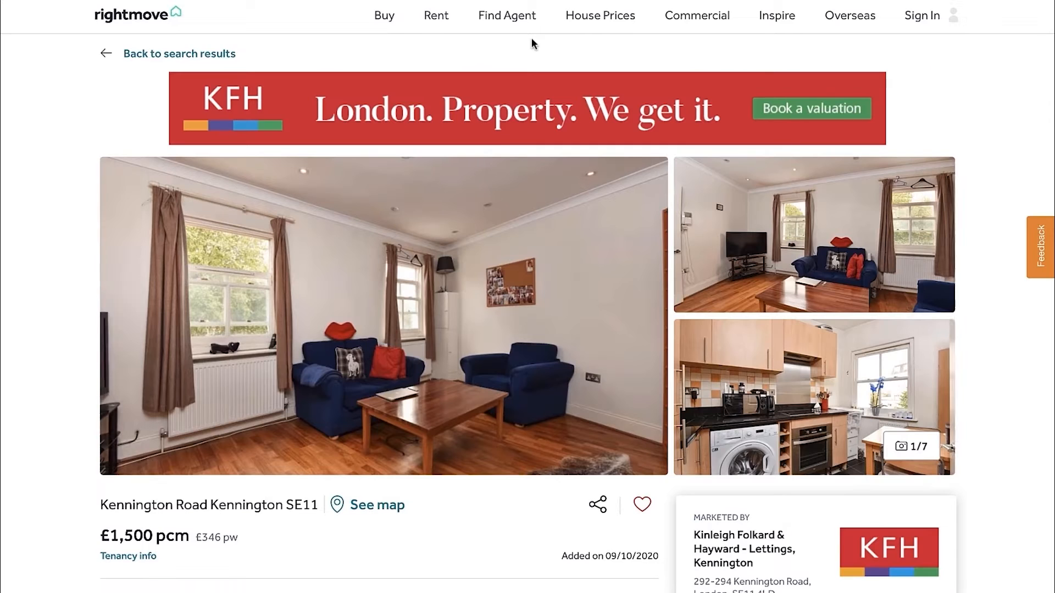
Browse the £1,500 pcm Kennington Road listing's photos up to the exterior shot to judge its condition and building type
scroll(496, 167, down, 1)
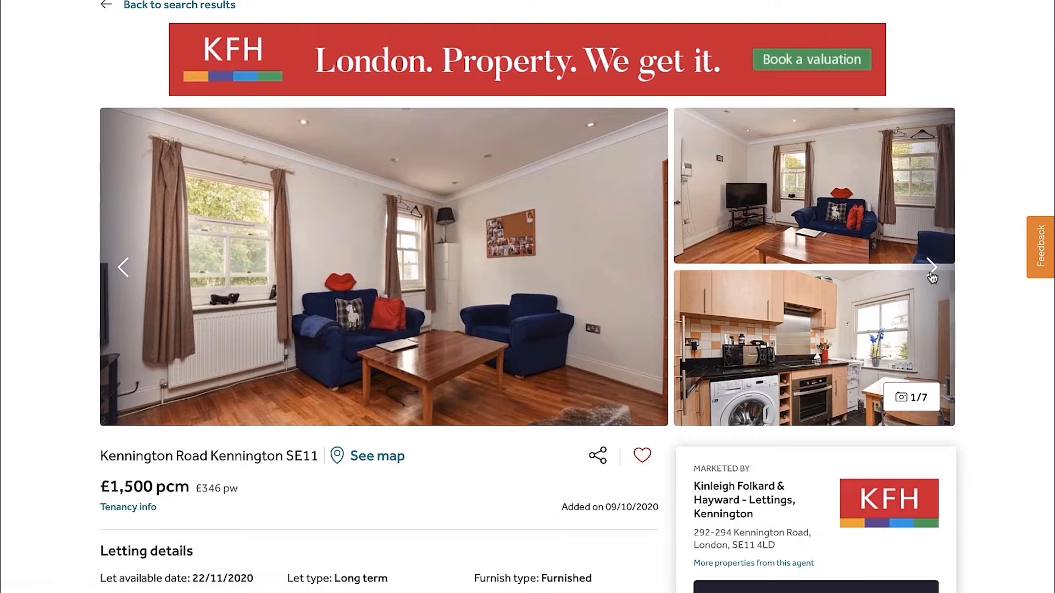
click(931, 271)
click(931, 271)
click(931, 270)
click(931, 270)
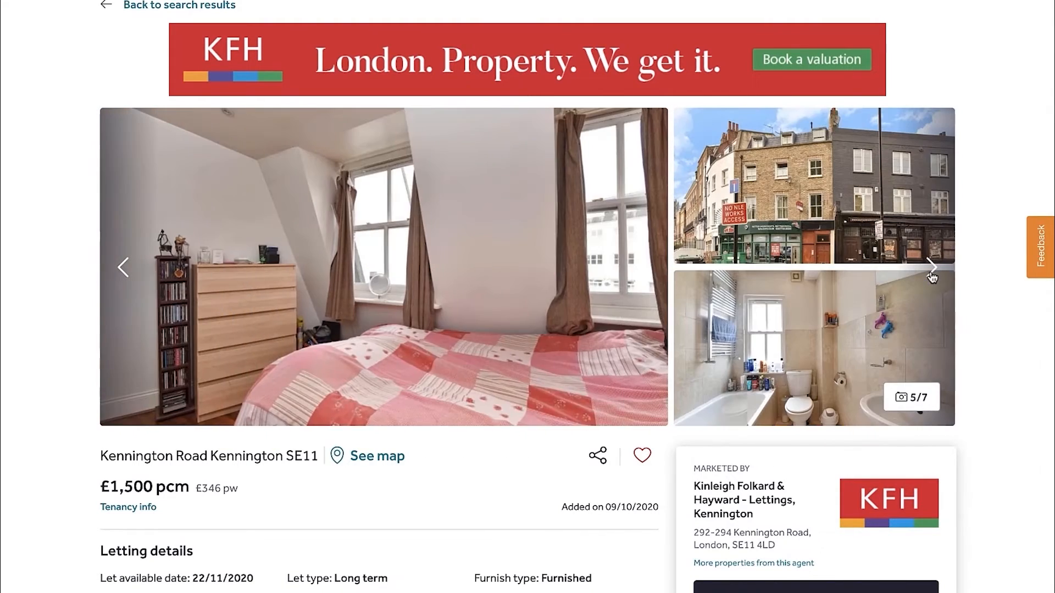
click(931, 269)
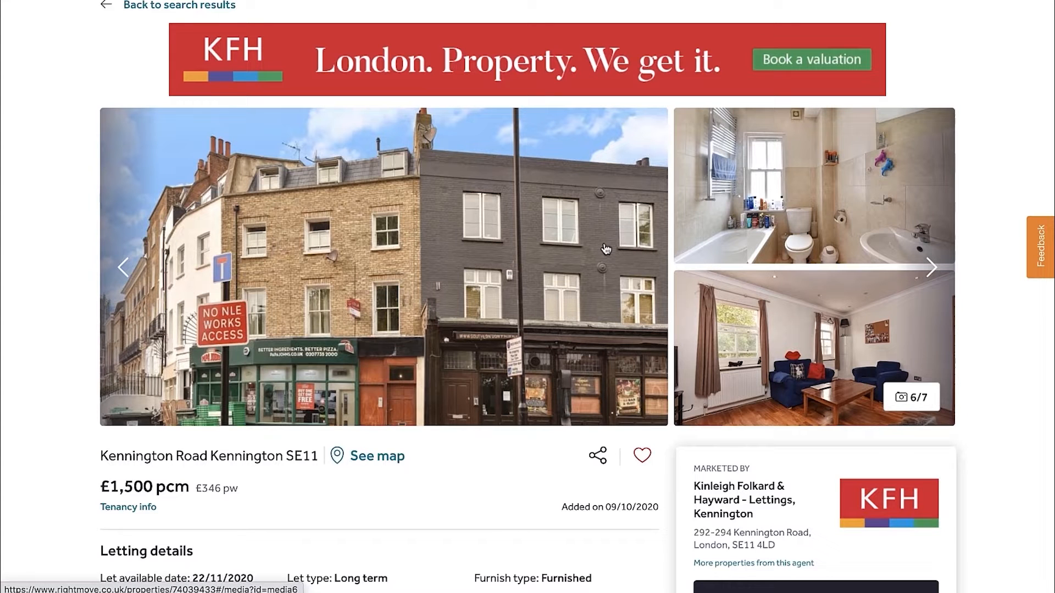
scroll(559, 244, up, 1)
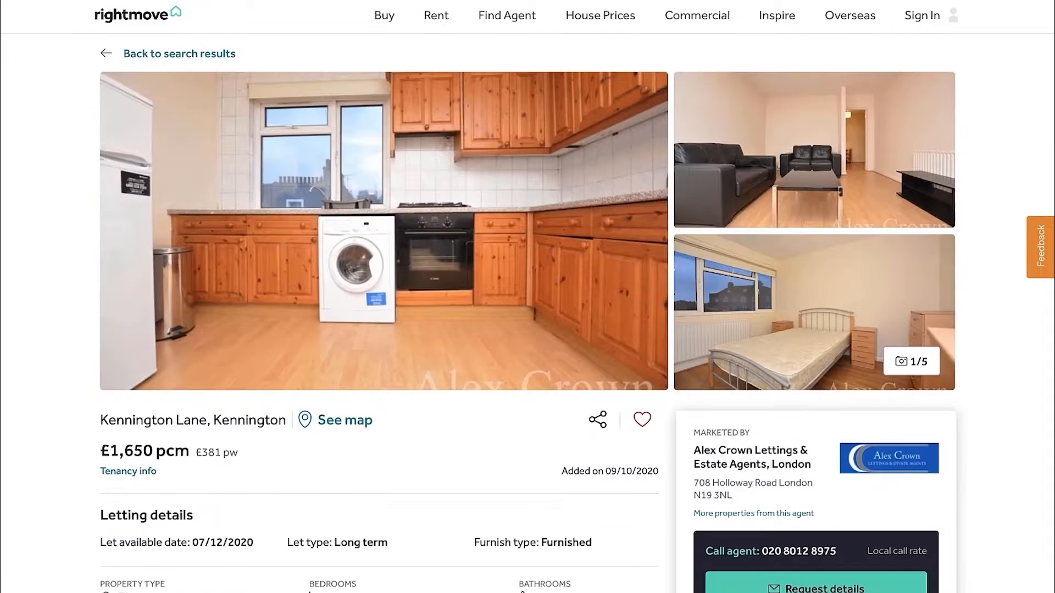
Browse all the photos of the £1,650 pcm Kennington Lane listing to assess the flat's condition
click(931, 231)
click(931, 231)
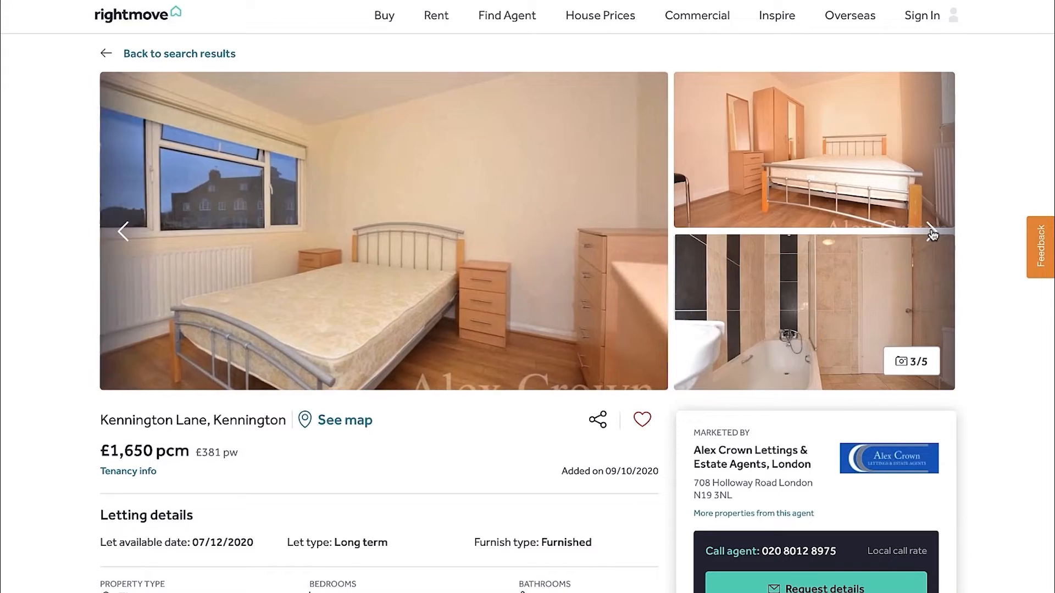
click(930, 231)
click(930, 230)
click(931, 230)
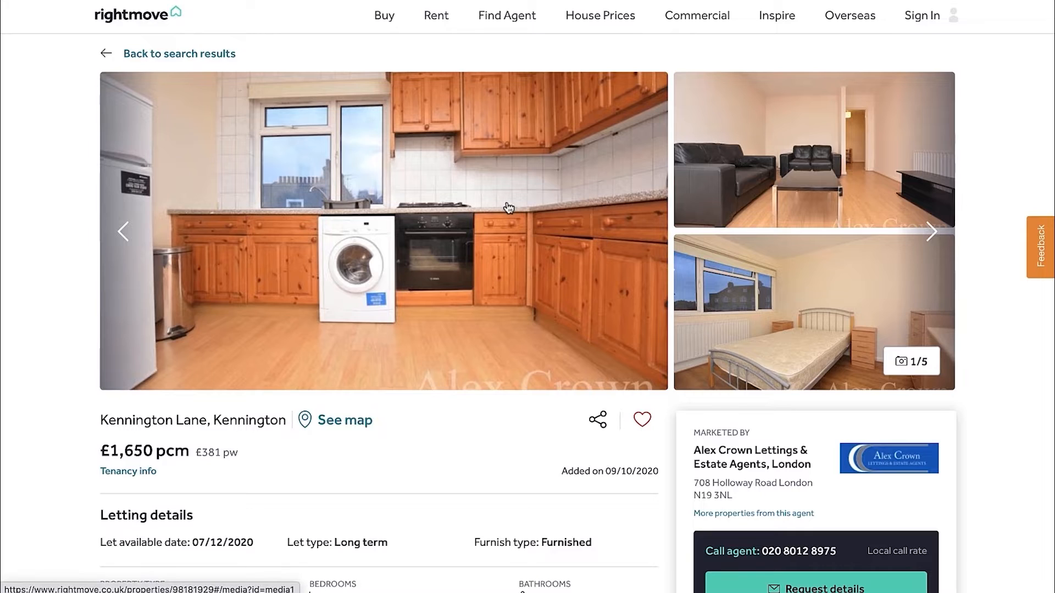
Open the Kennington Lane listing's map and zoom in on the property marker to examine the building's location
scroll(412, 302, down, 5)
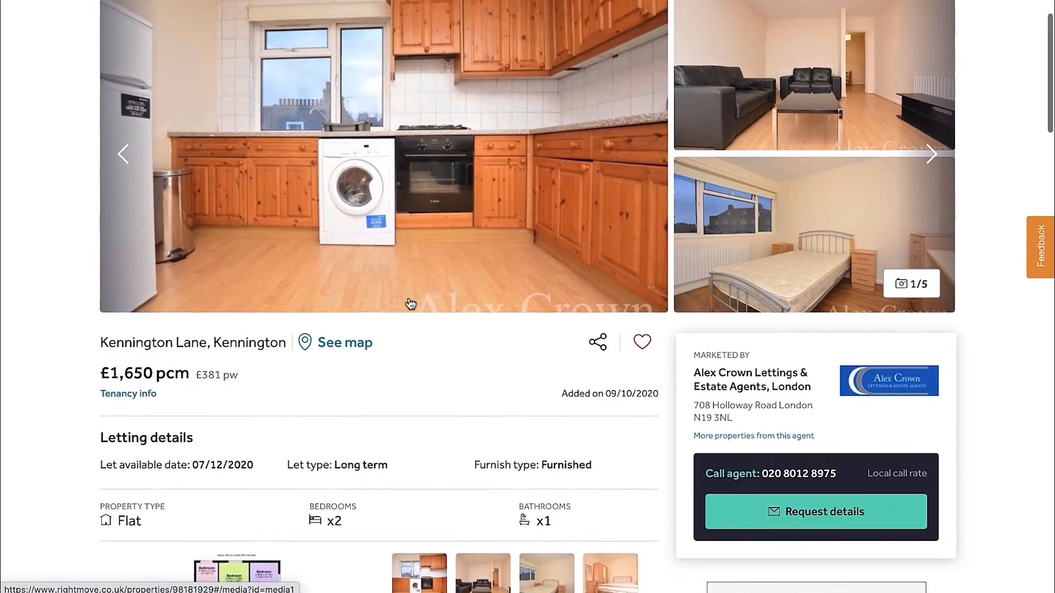
scroll(409, 301, down, 14)
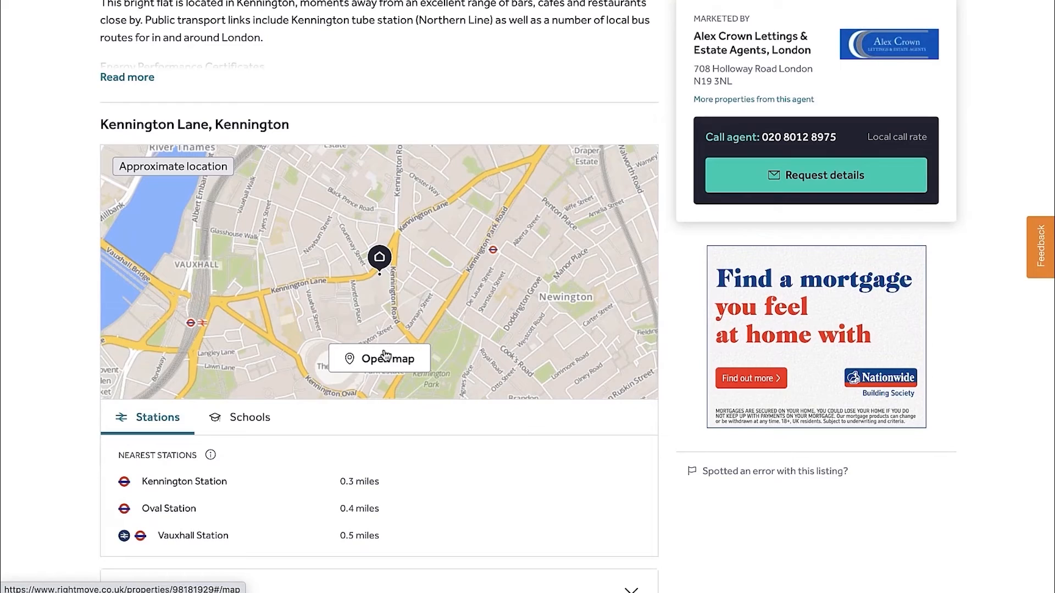
click(380, 361)
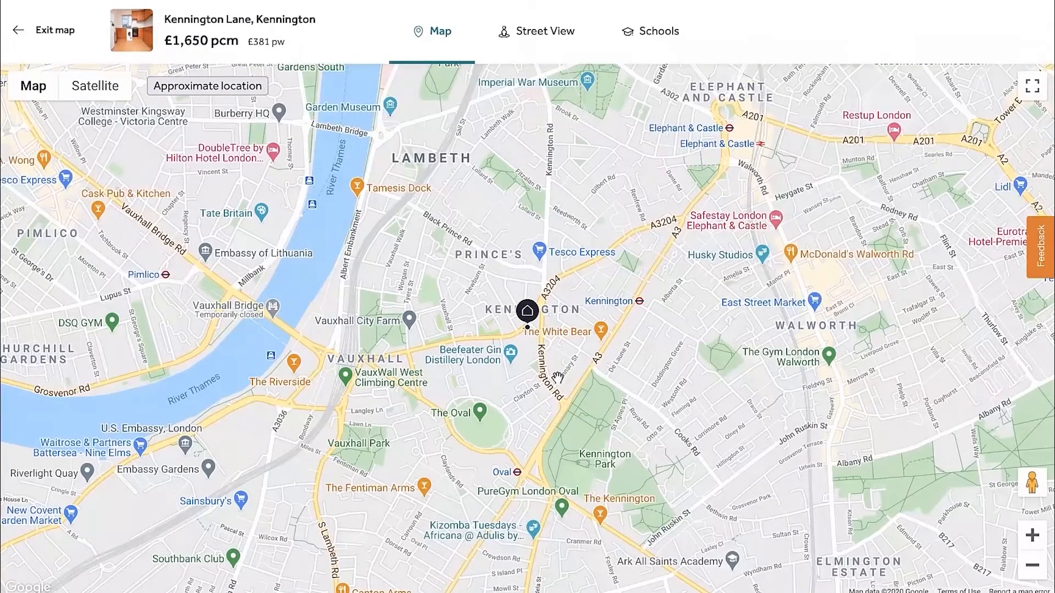
scroll(559, 319, up, 3)
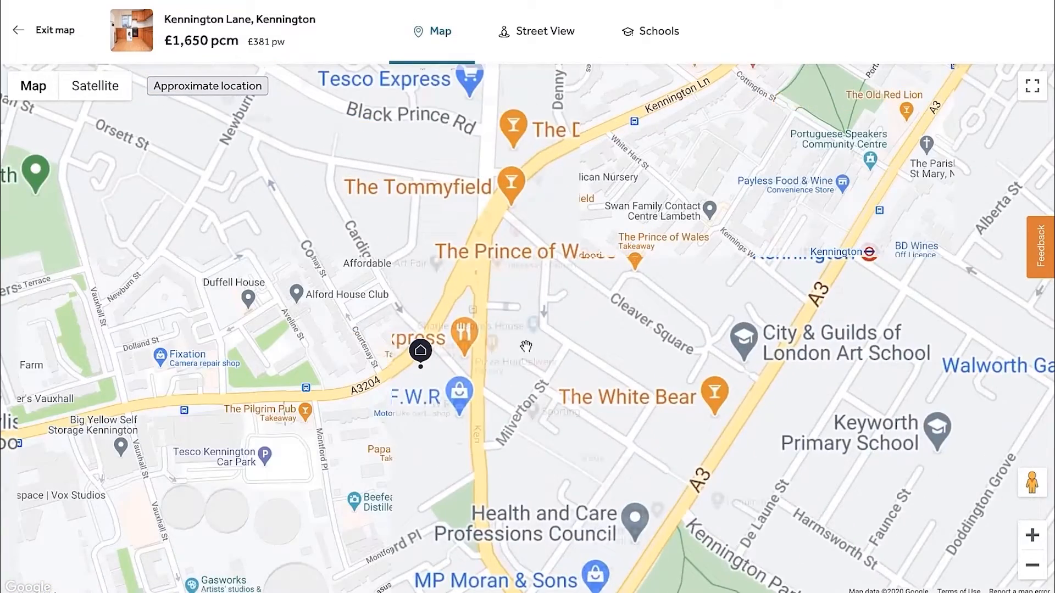
drag(529, 346, 588, 340)
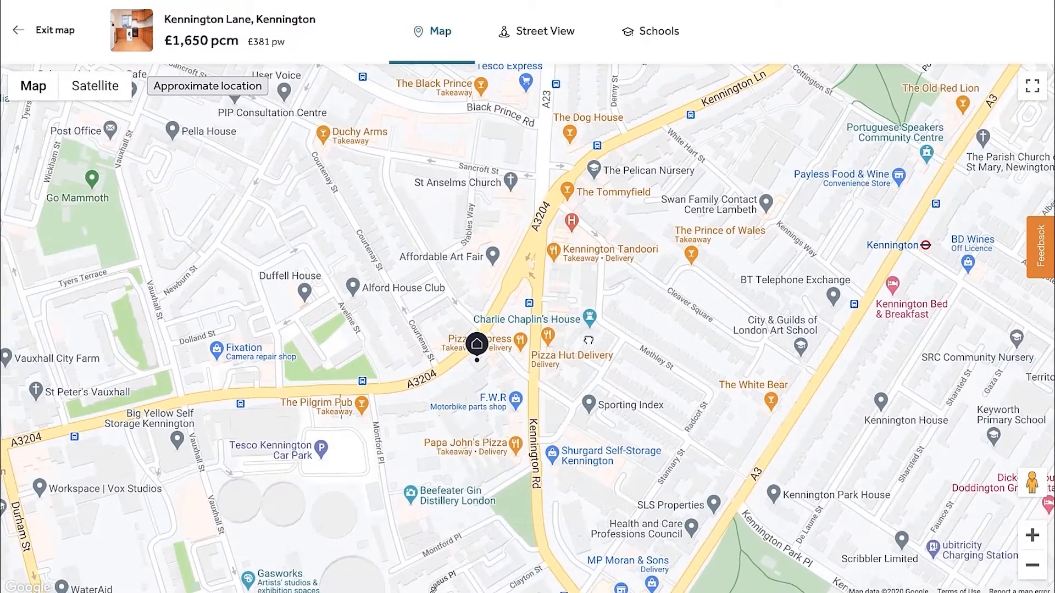
scroll(487, 378, up, 4)
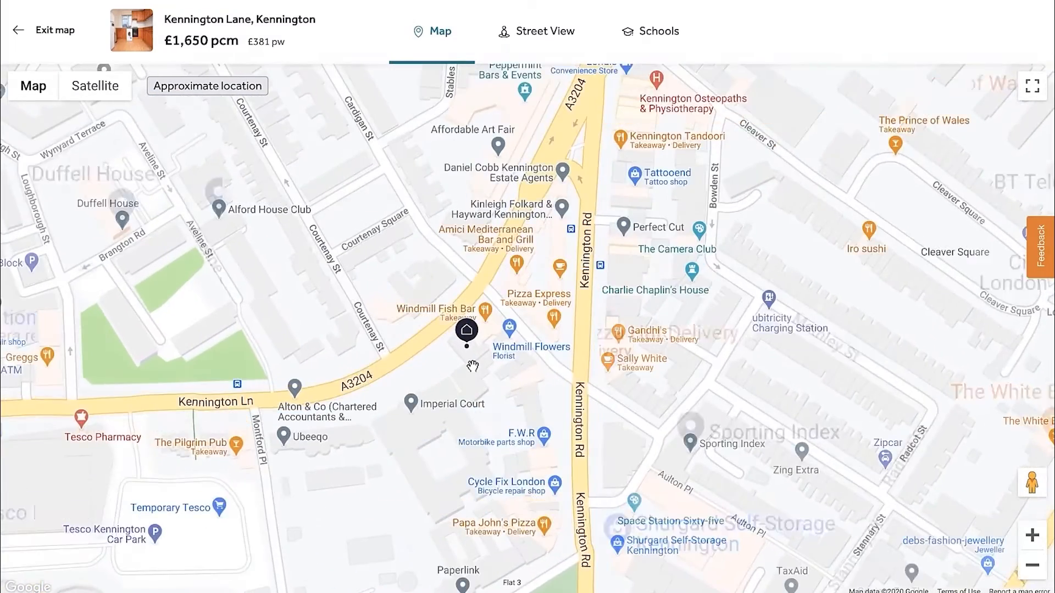
scroll(485, 360, up, 2)
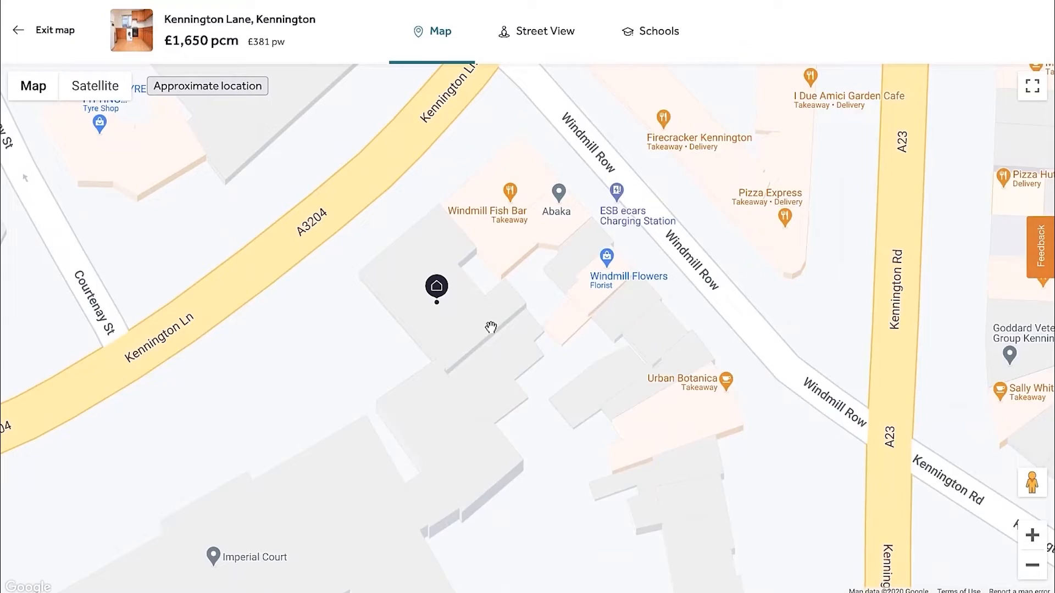
drag(489, 330, 566, 345)
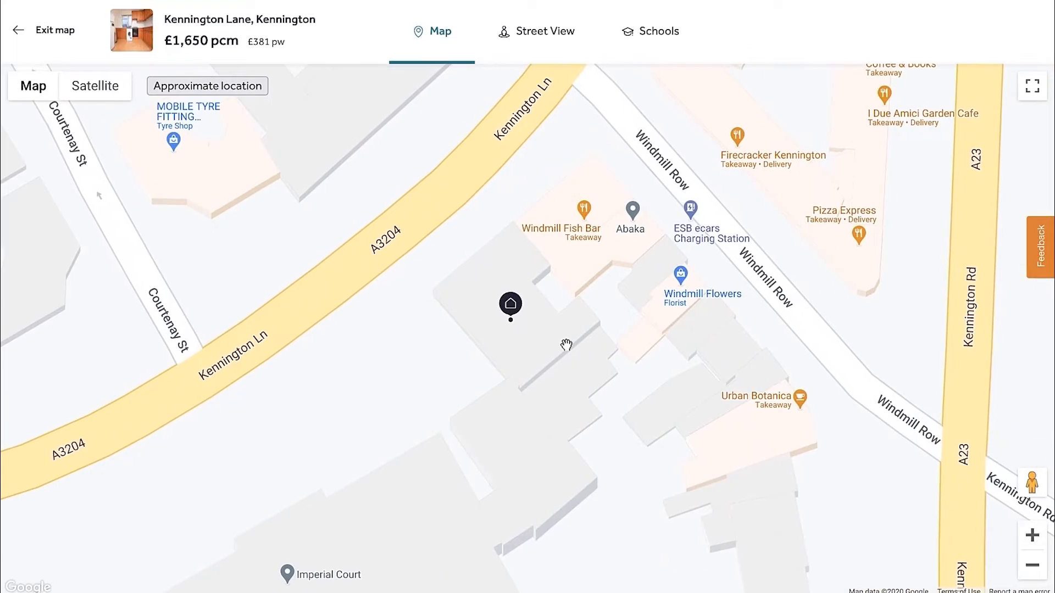
Switch the Kennington Lane listing's map to satellite imagery and enter Street View on the road beside the property marker
click(99, 94)
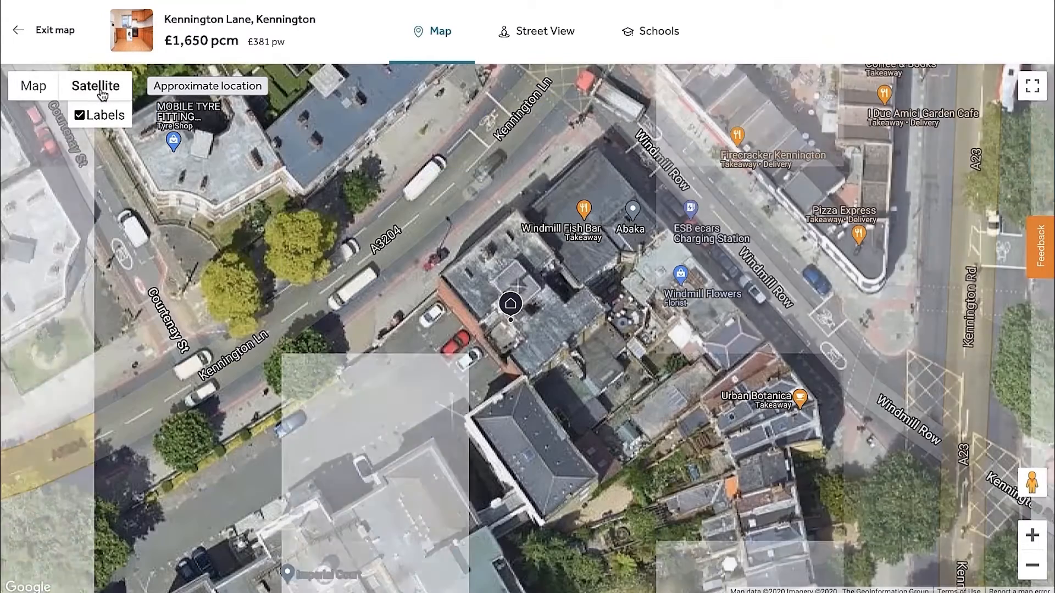
drag(565, 327, 582, 381)
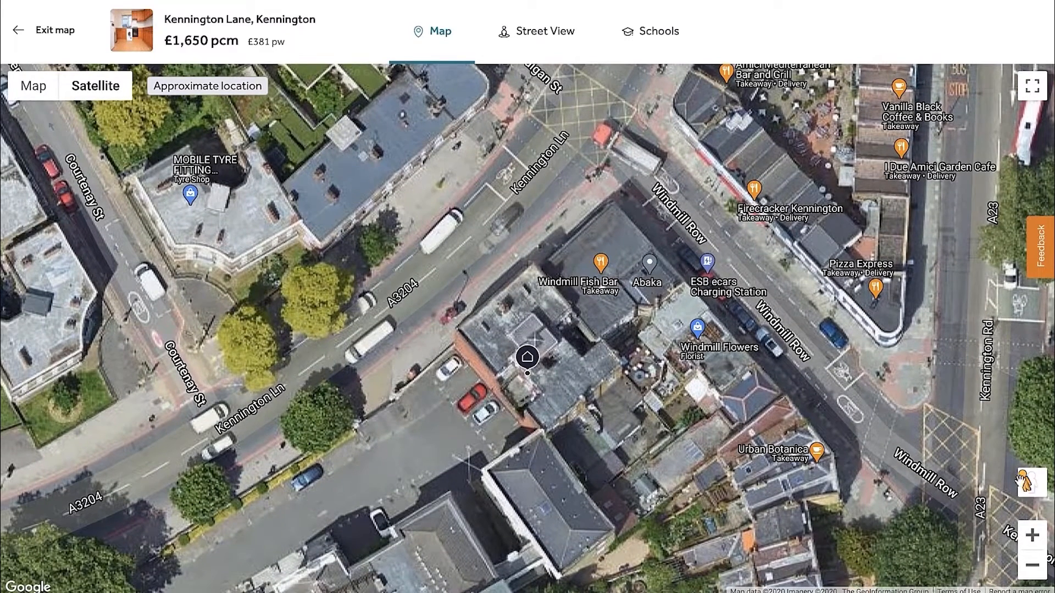
drag(1022, 482, 460, 282)
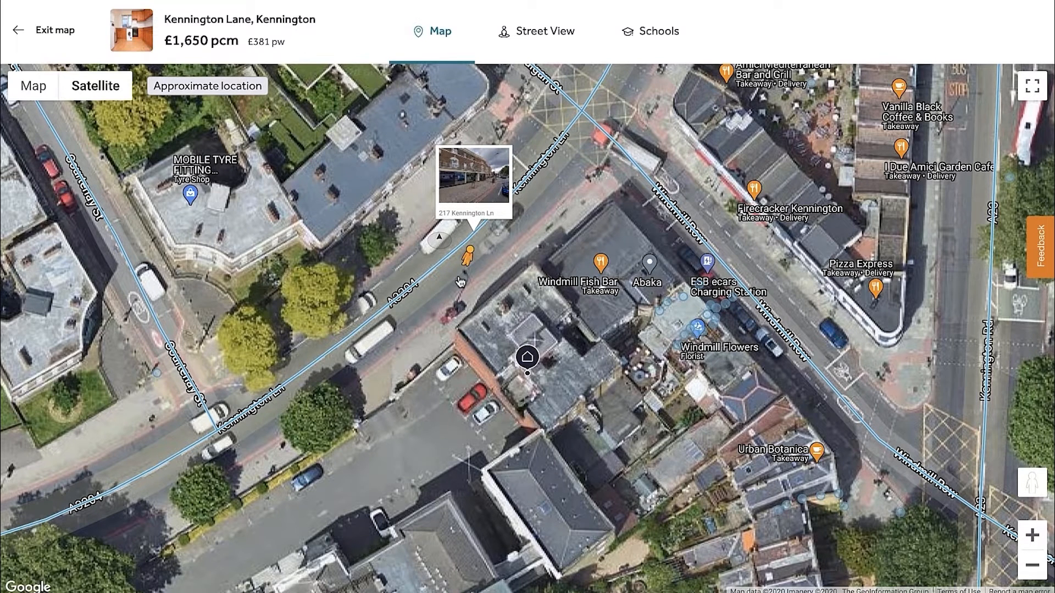
drag(460, 282, 461, 281)
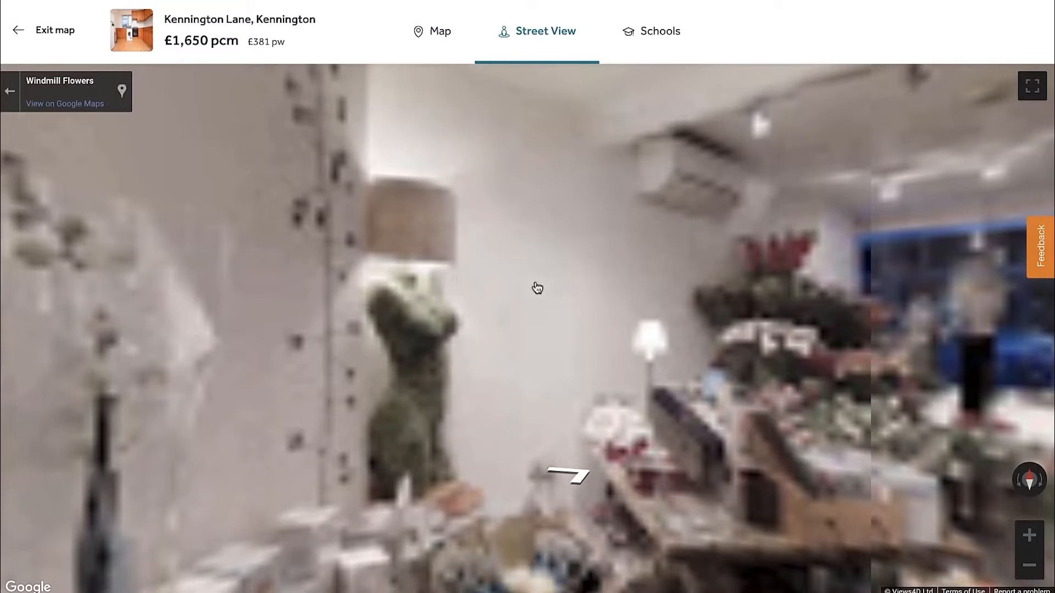
Look around the Windmill Flowers interior in Street View and move through the shop towards the street
drag(757, 322, 329, 220)
drag(729, 308, 620, 302)
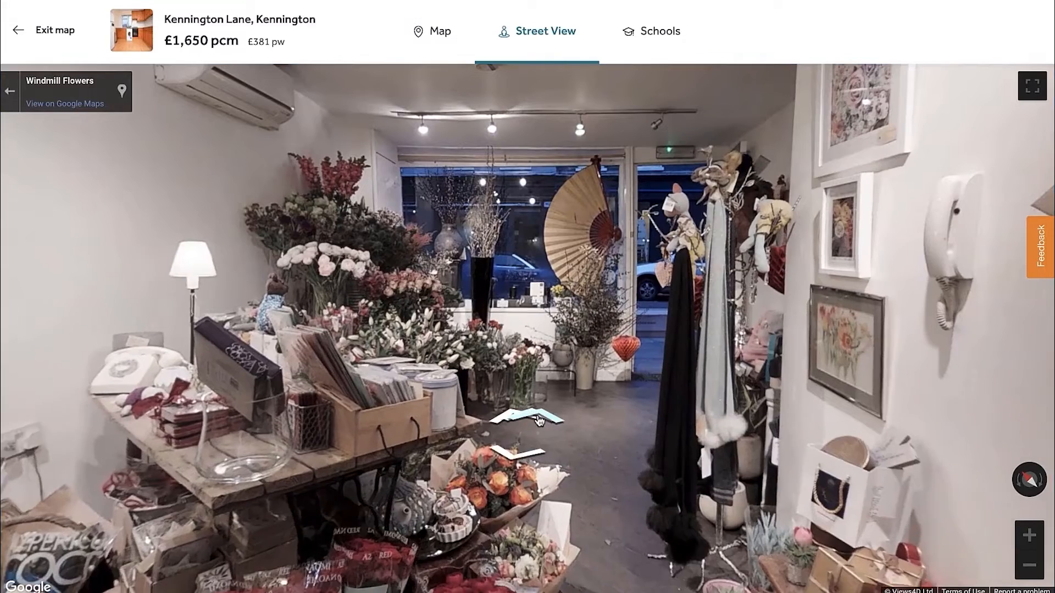
click(539, 420)
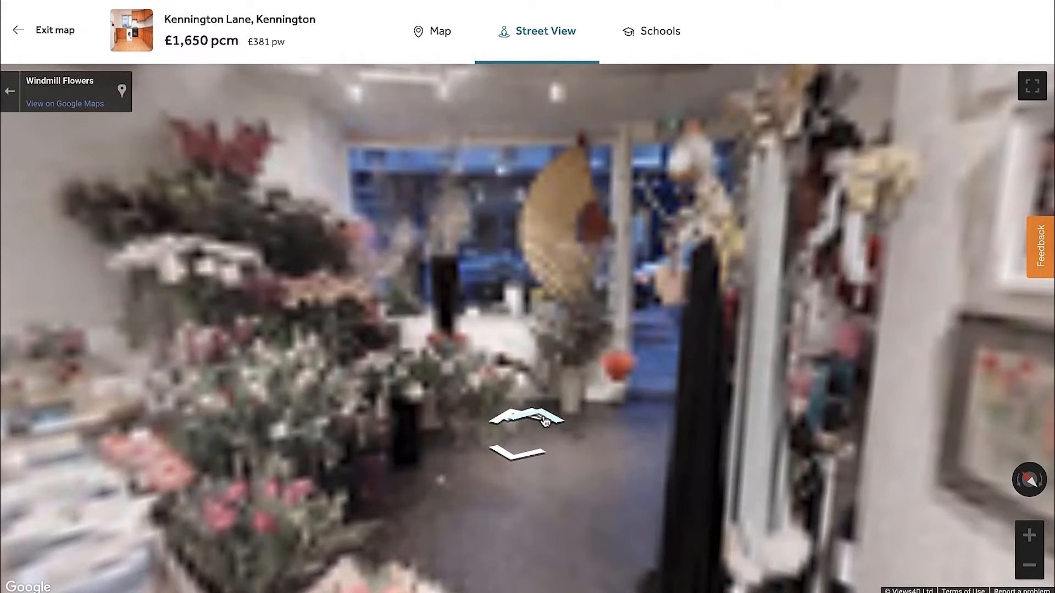
click(545, 421)
click(549, 420)
click(536, 421)
click(533, 421)
Examine the facade and upper floors above Windmill Flowers in Street View, and exit the map
drag(689, 267, 525, 323)
drag(895, 291, 660, 308)
drag(835, 280, 452, 294)
drag(824, 242, 494, 445)
drag(528, 322, 211, 576)
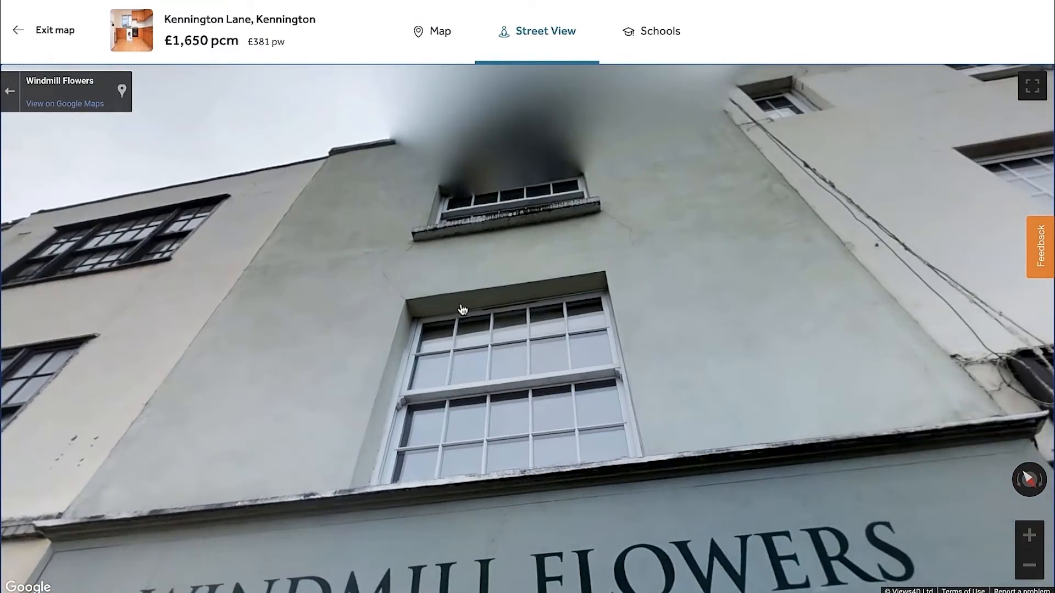
drag(529, 265, 523, 165)
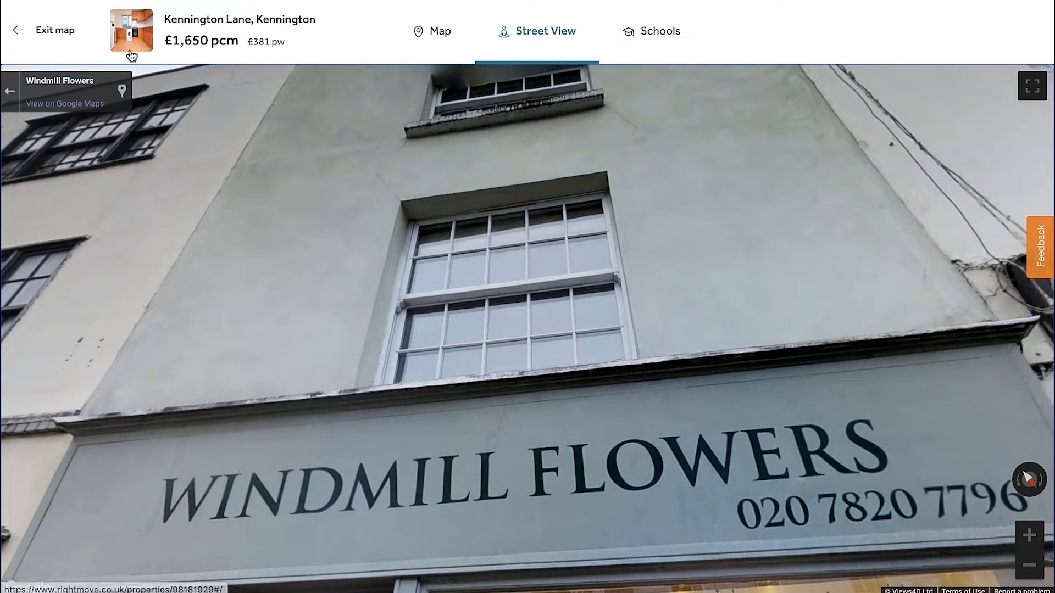
click(20, 36)
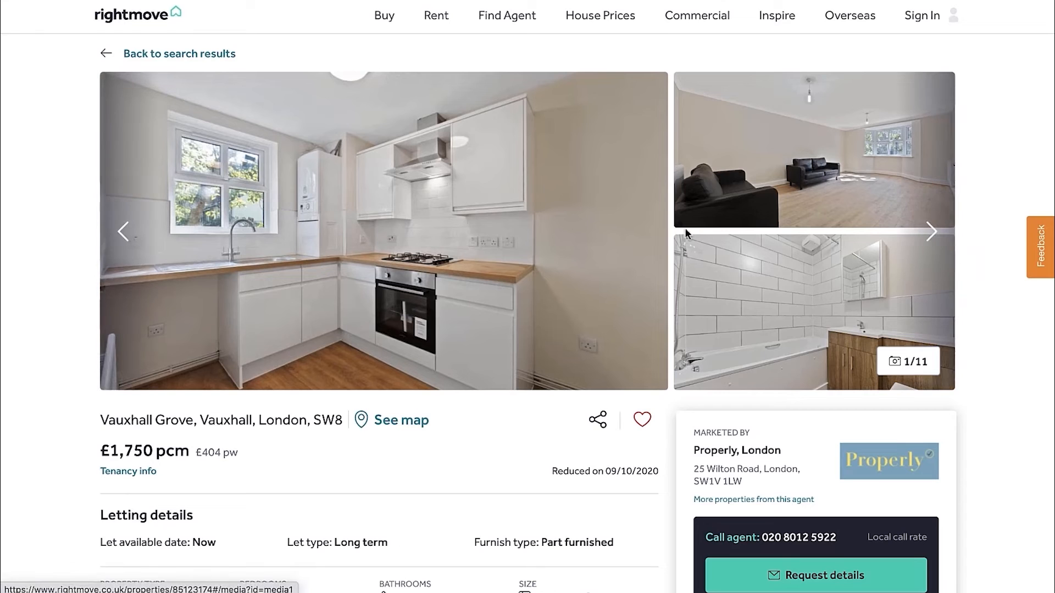
Browse all the photos of the £1,750 pcm Vauxhall Grove listing to assess the flat's condition and building type
click(932, 240)
click(933, 241)
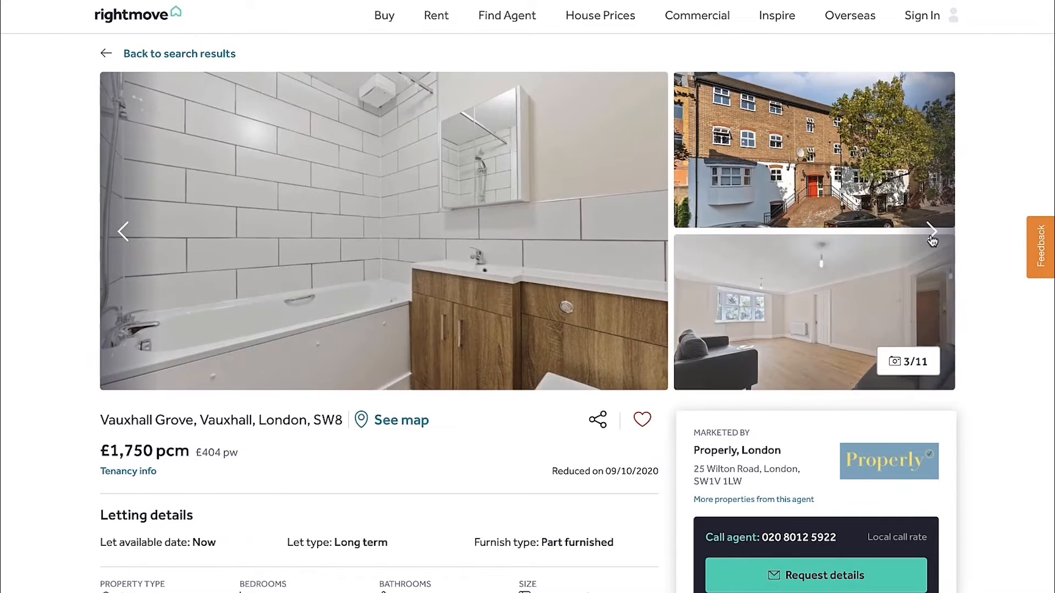
click(932, 240)
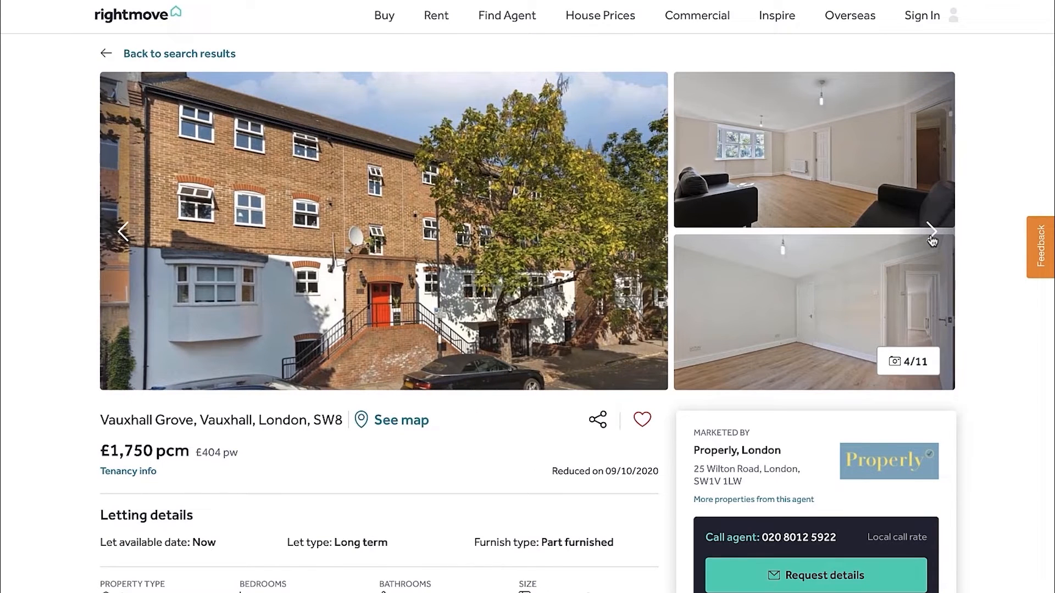
click(932, 240)
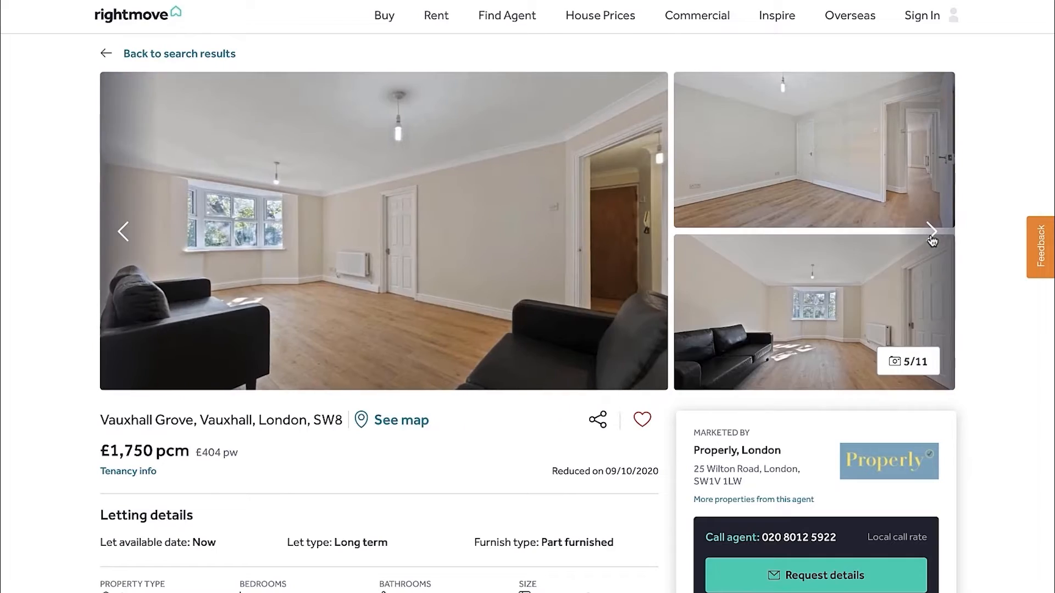
click(932, 240)
click(933, 240)
click(932, 240)
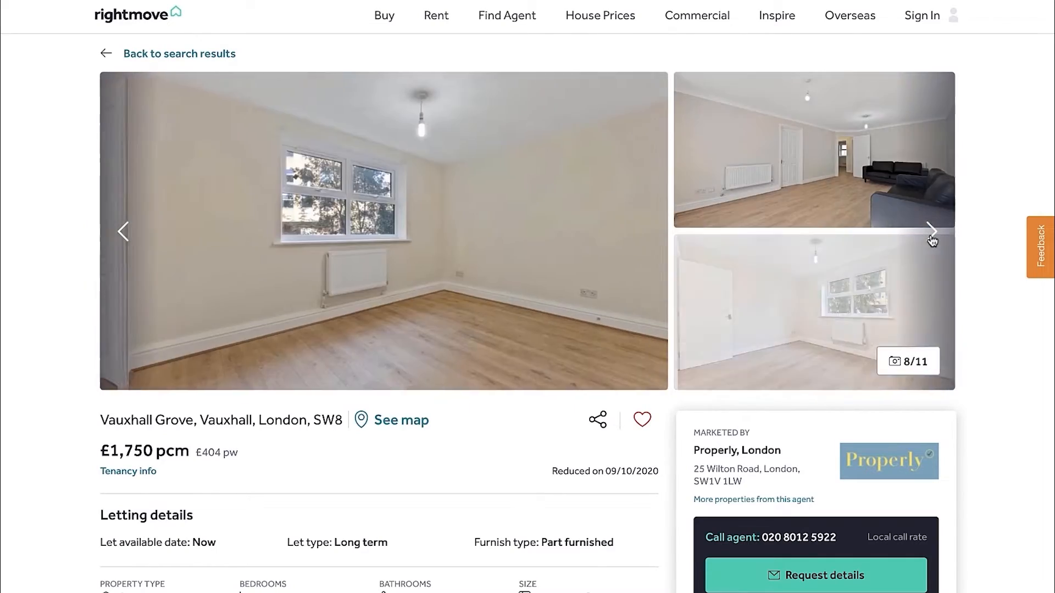
click(932, 240)
click(932, 240)
click(932, 240)
click(932, 240)
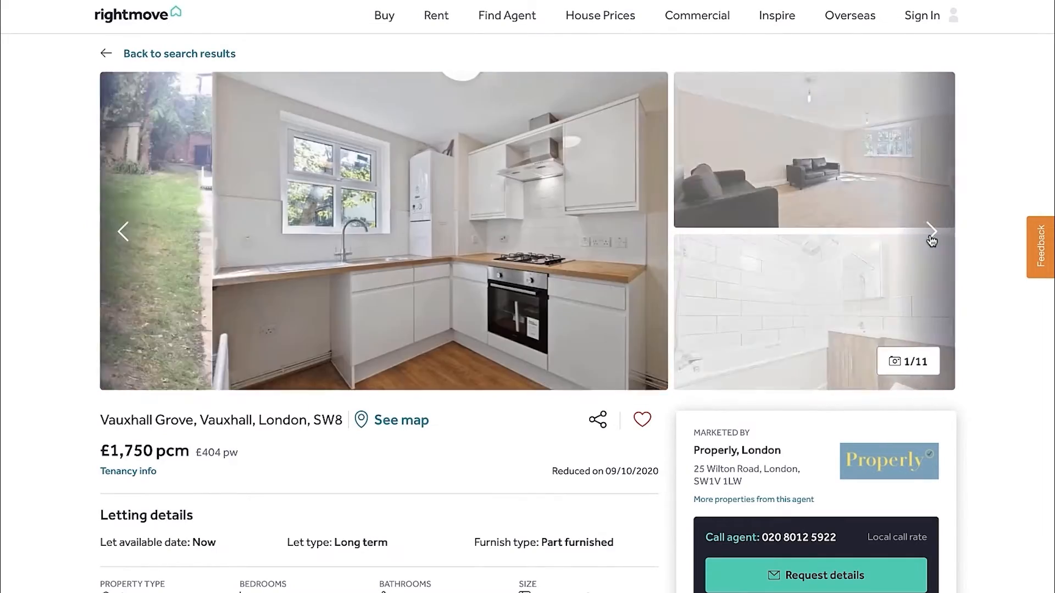
click(932, 240)
click(932, 240)
click(932, 240)
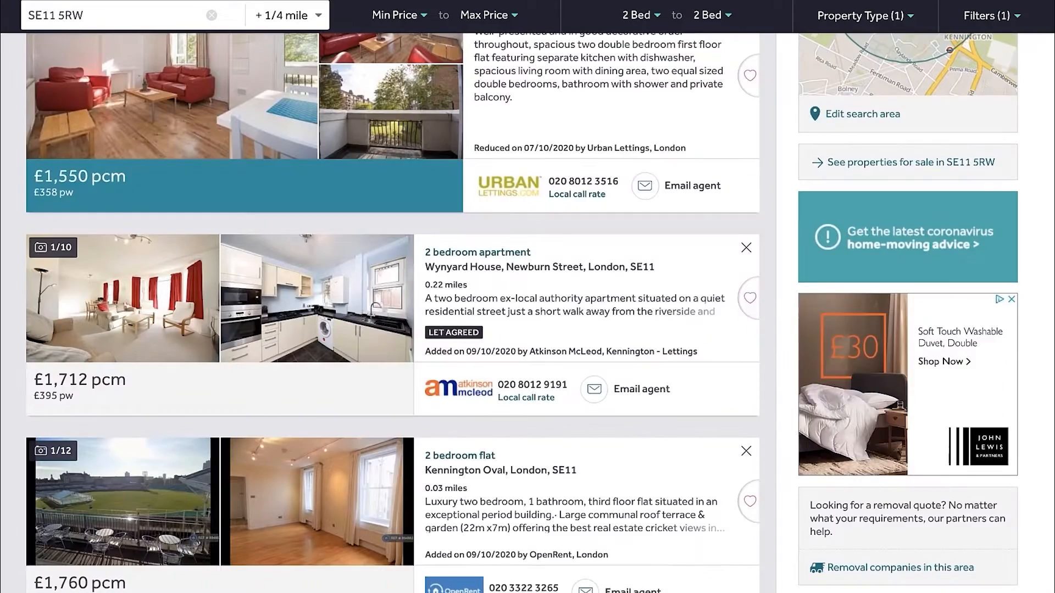
Return to the SE11 5RW rental results and open the £1,430 pcm Kennington Park road listing in a new tab
scroll(387, 401, down, 5)
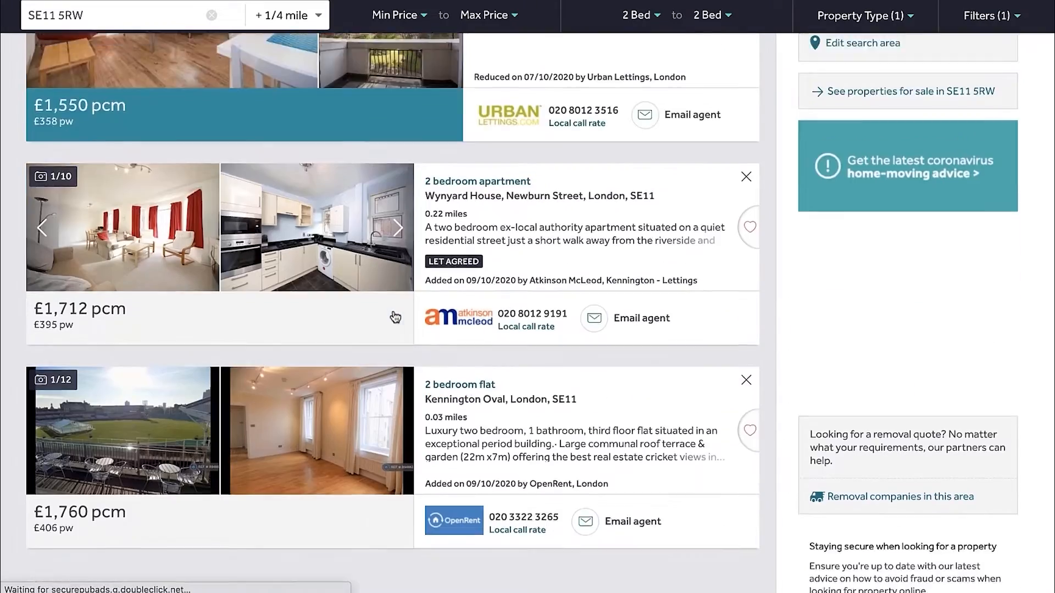
scroll(387, 401, down, 15)
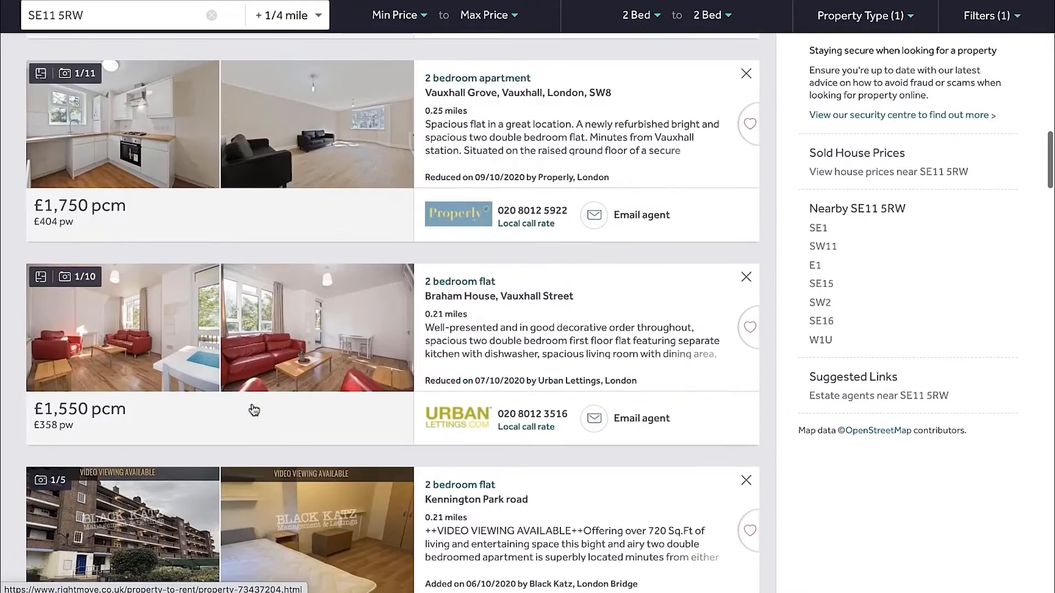
scroll(341, 314, down, 2)
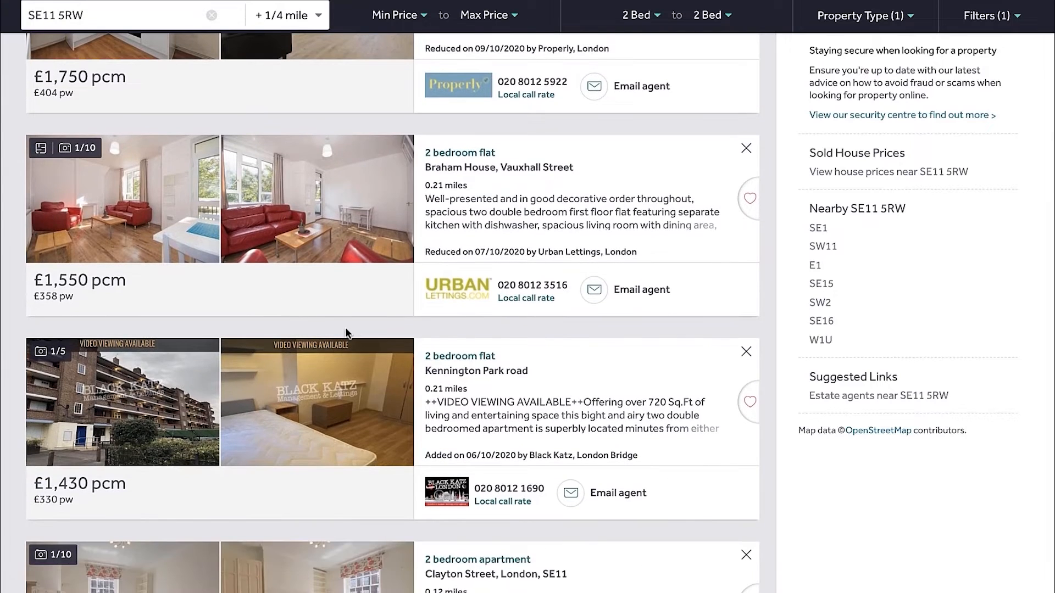
scroll(206, 285, down, 3)
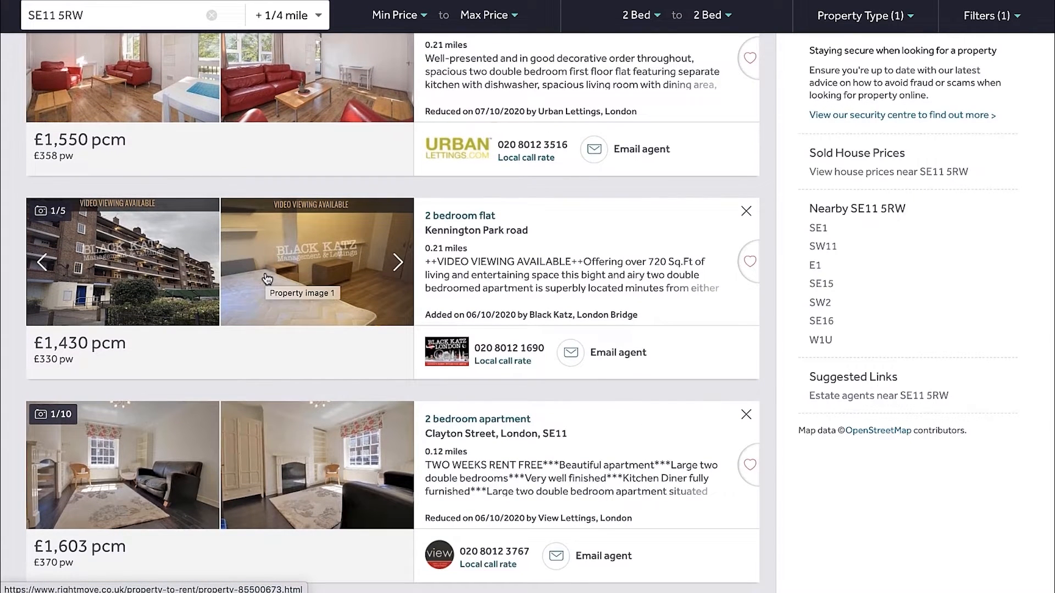
scroll(236, 288, down, 1)
right_click(125, 263)
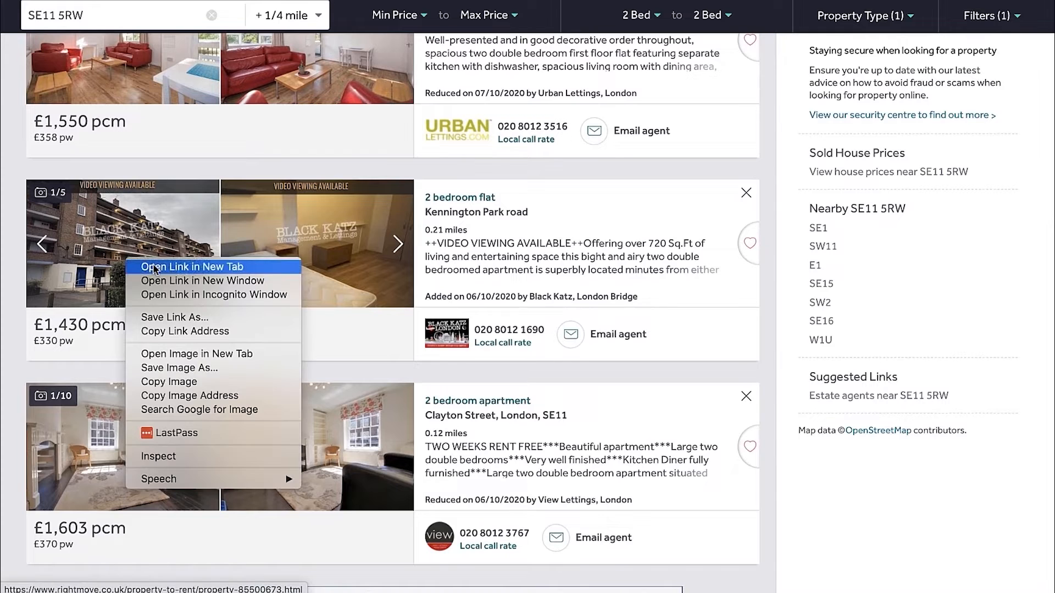
click(144, 267)
Check the photos of the £1,603 pcm Clayton Street apartment marketed by View Lettings and open the listing in a new tab
scroll(132, 267, down, 2)
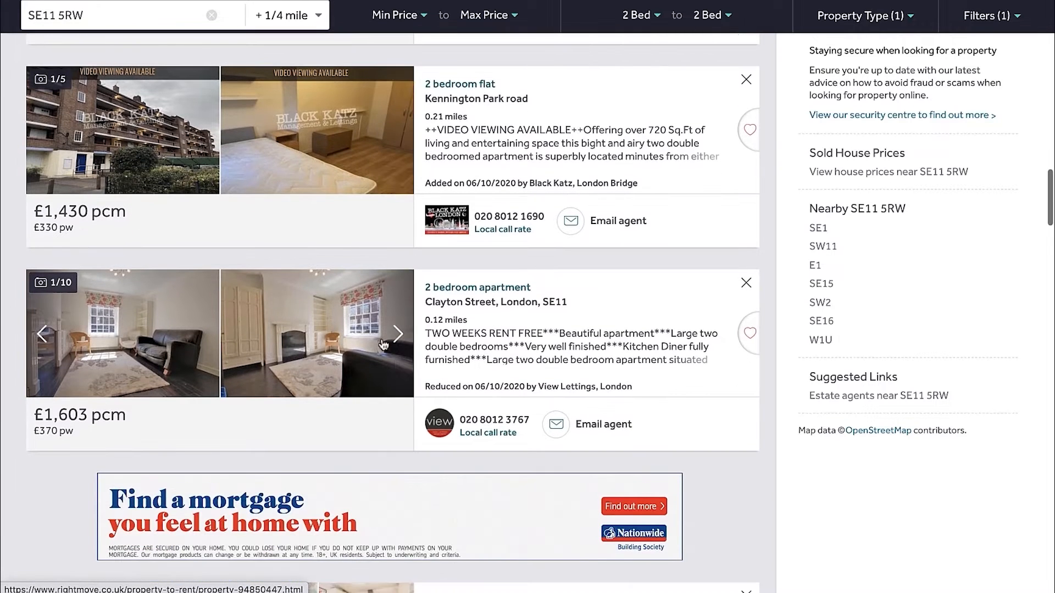
click(398, 334)
click(398, 335)
click(397, 334)
click(397, 334)
click(397, 334)
click(398, 335)
click(398, 334)
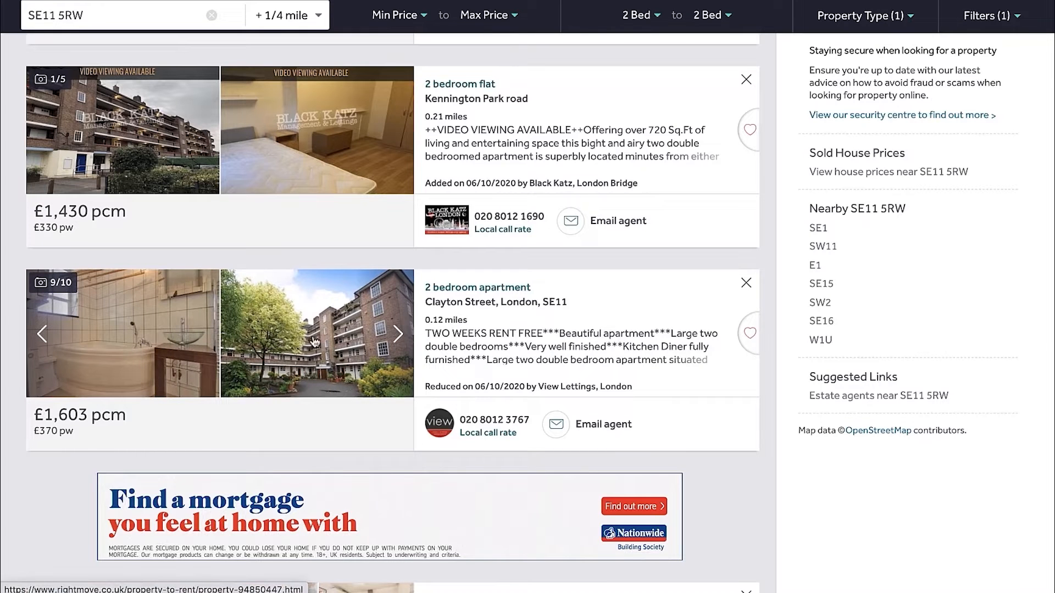
right_click(302, 313)
click(344, 323)
Browse the photos of the £1,800 pcm Oval Mansions apartment in the results to judge its condition and similarity
scroll(340, 374, down, 2)
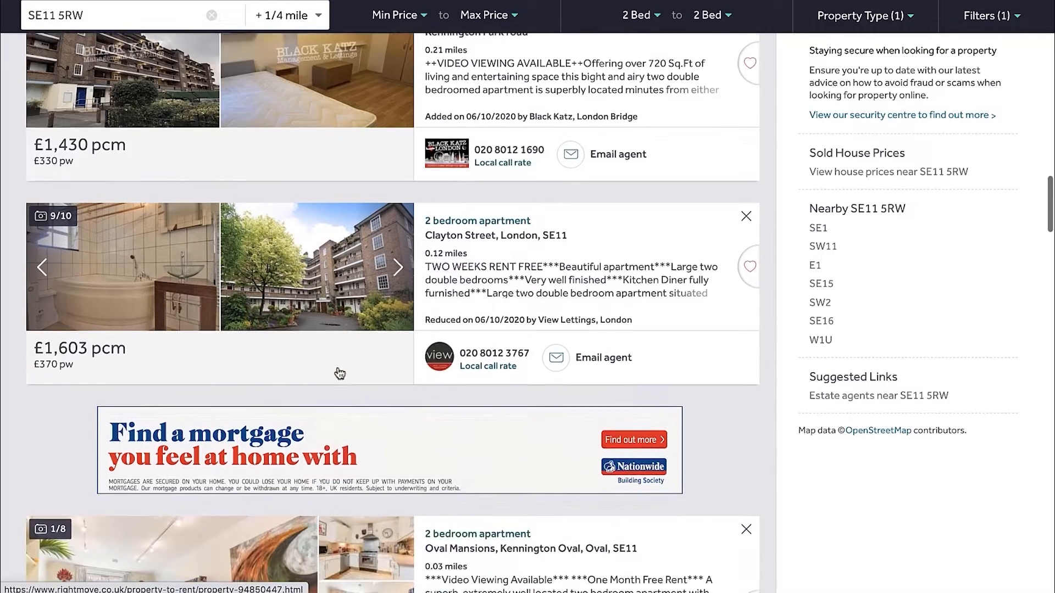
scroll(340, 373, down, 5)
click(398, 303)
click(398, 303)
click(397, 303)
click(398, 303)
click(398, 303)
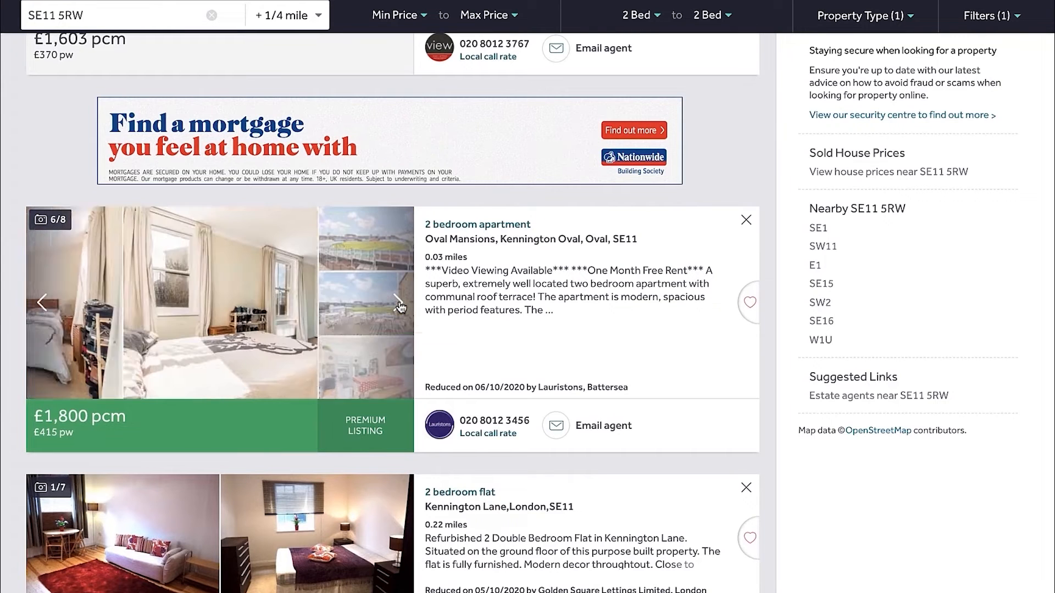
click(397, 304)
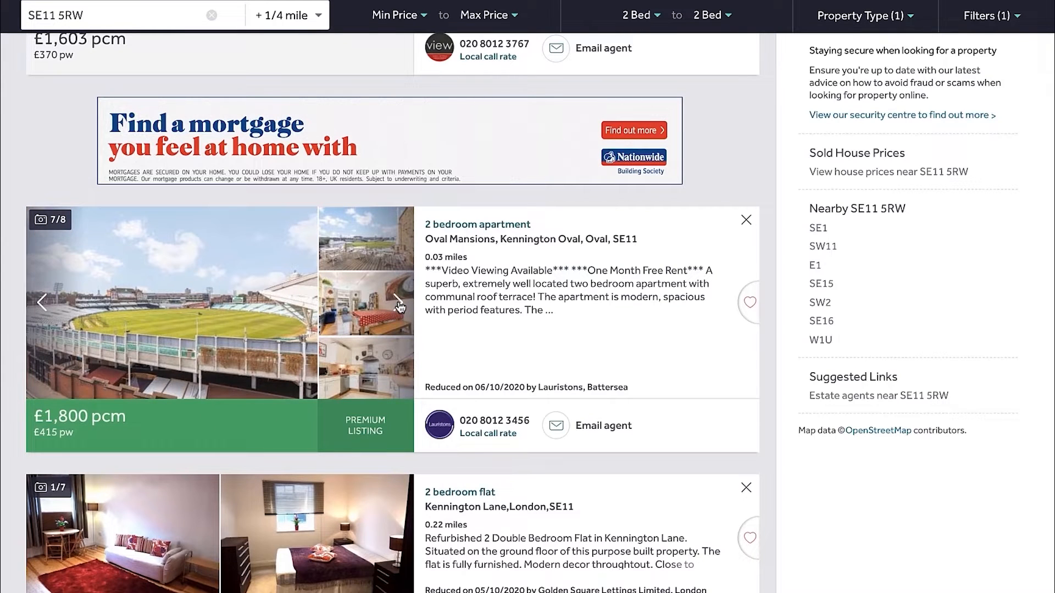
click(398, 303)
click(398, 304)
click(397, 303)
click(398, 303)
Browse the photos of the £1,450 pcm Kennington Lane flat in the results to judge its condition
scroll(398, 303, down, 3)
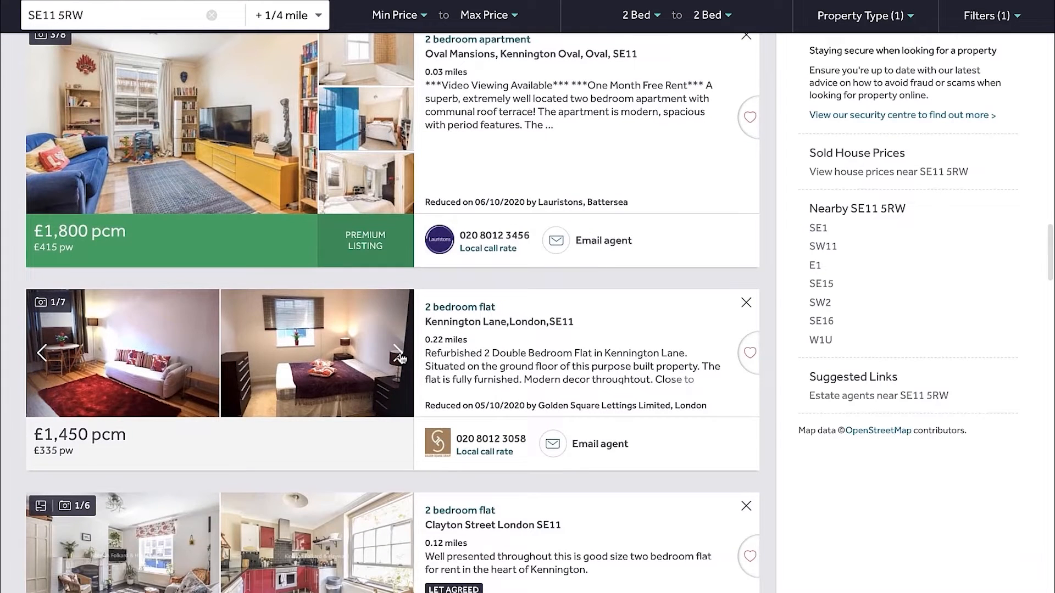
click(398, 354)
click(399, 355)
click(398, 354)
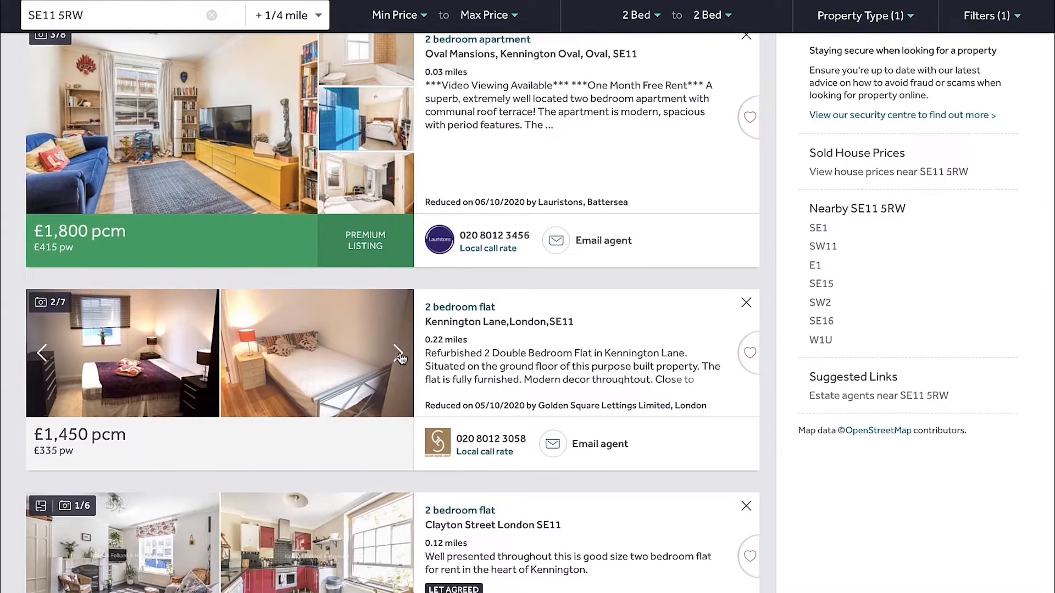
click(398, 354)
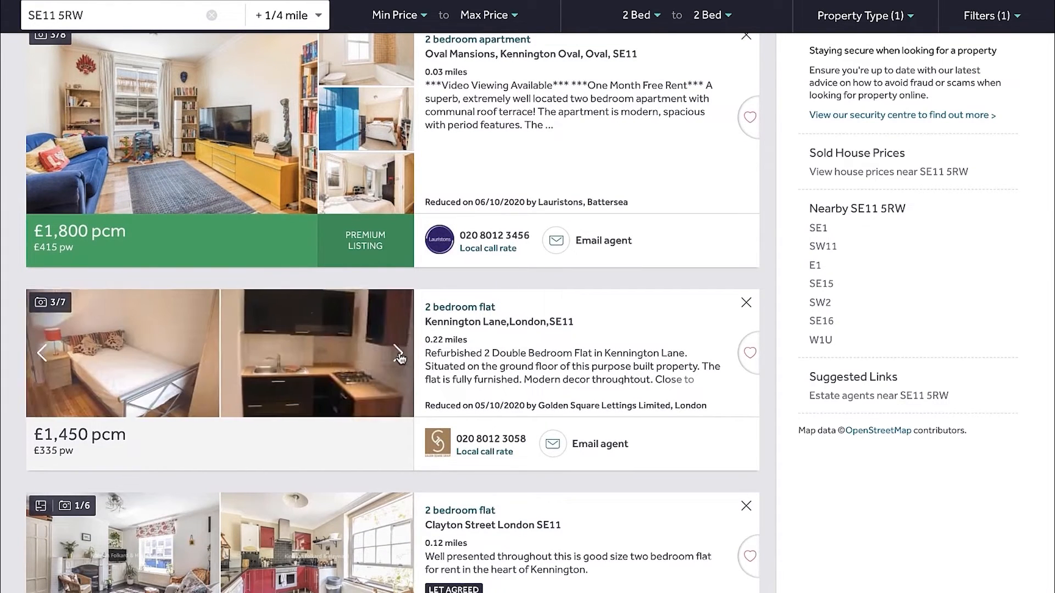
click(398, 354)
click(398, 355)
click(399, 354)
click(399, 355)
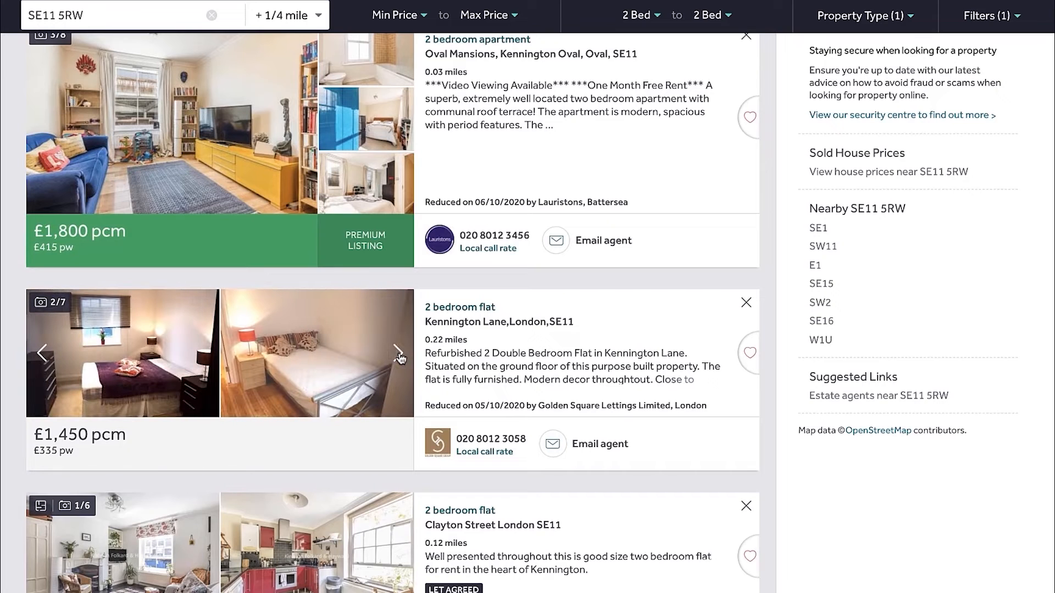
Check the photos of the let agreed £1,603 pcm Clayton Street flat and open the listing in a new tab
scroll(396, 347, down, 2)
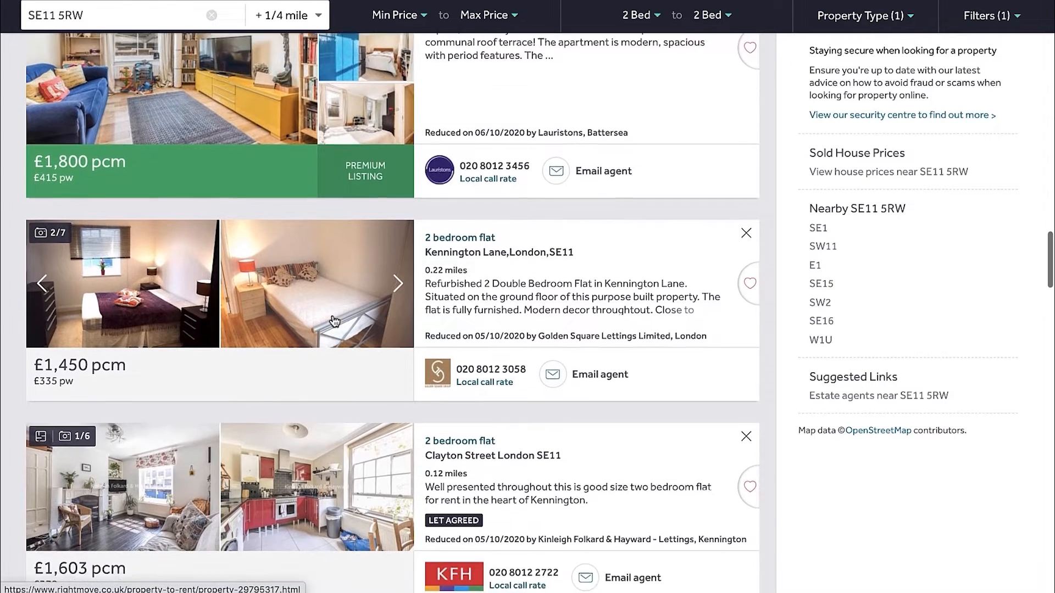
scroll(358, 305, down, 1)
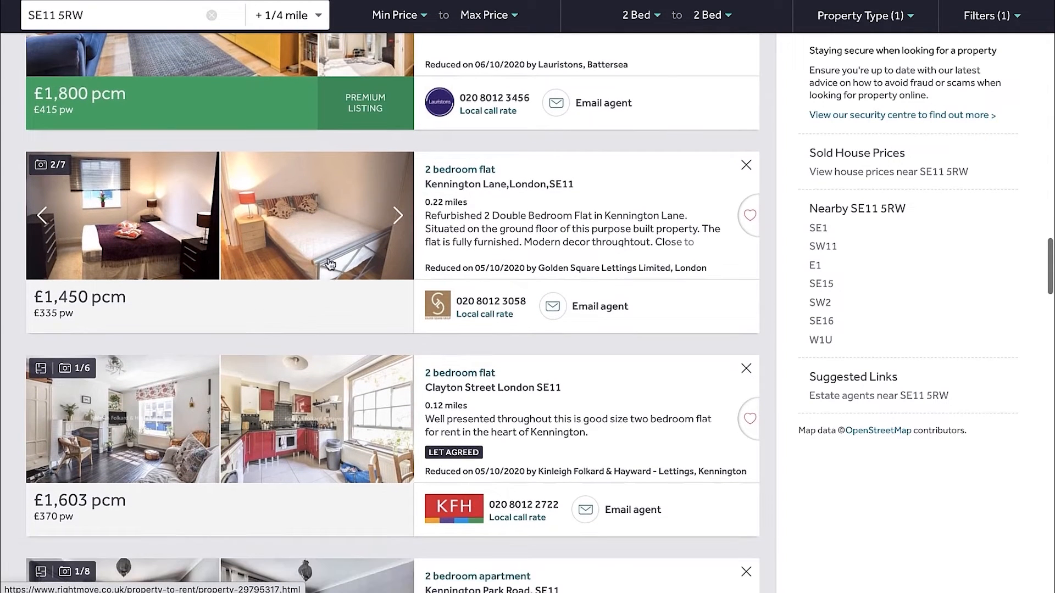
click(398, 405)
click(398, 405)
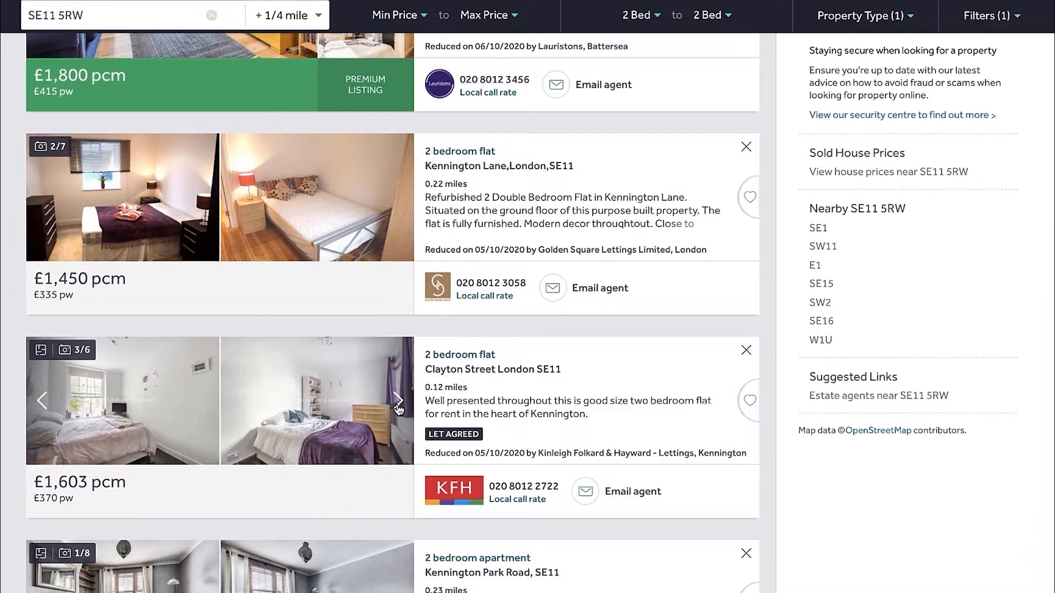
click(397, 405)
click(398, 405)
scroll(397, 407, down, 1)
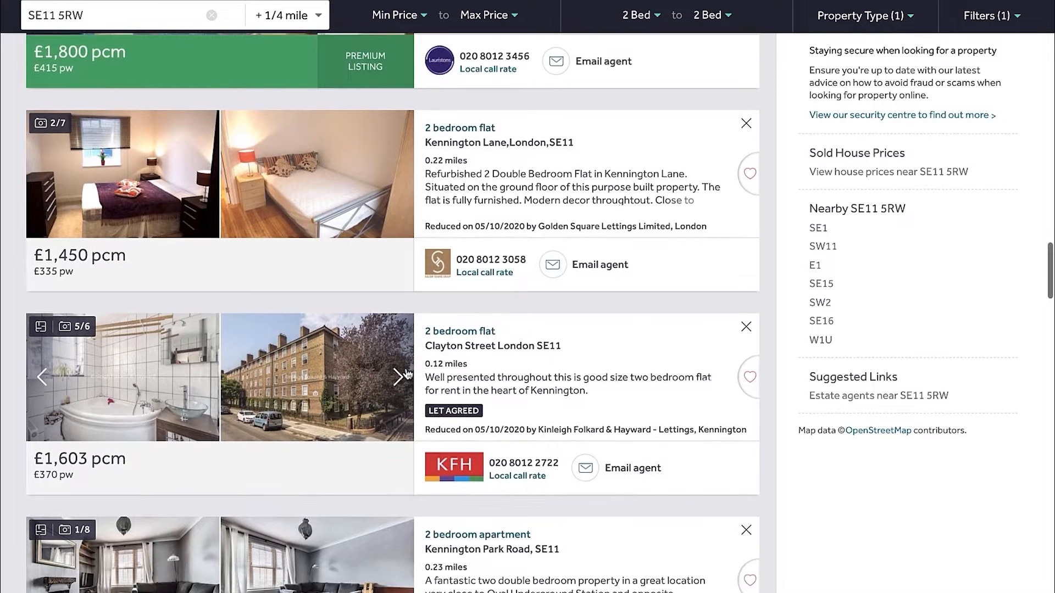
right_click(287, 336)
click(309, 343)
Browse the photos of the £1,733 pcm Kennington Park Road apartment up to its exterior shot to judge the building type
scroll(355, 327, down, 4)
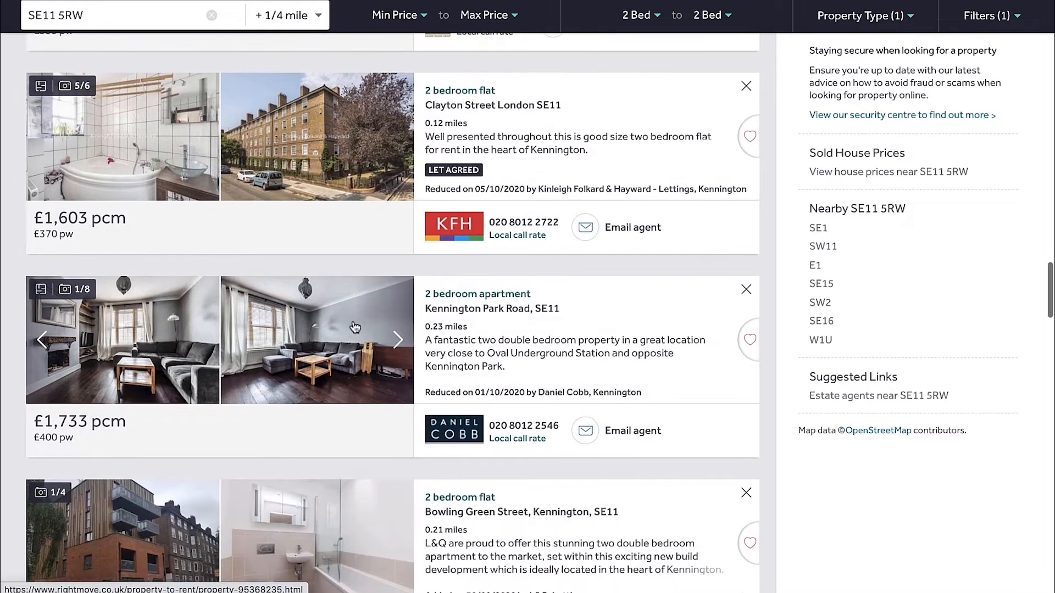
click(399, 344)
click(399, 345)
click(399, 345)
click(398, 345)
click(398, 345)
click(398, 345)
click(399, 344)
click(398, 344)
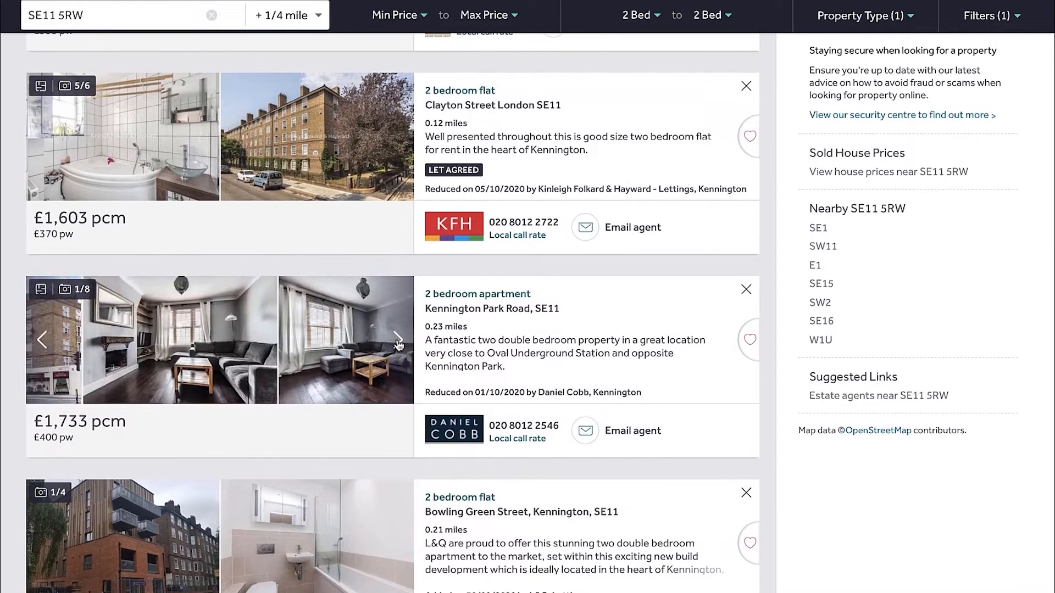
click(53, 343)
click(53, 343)
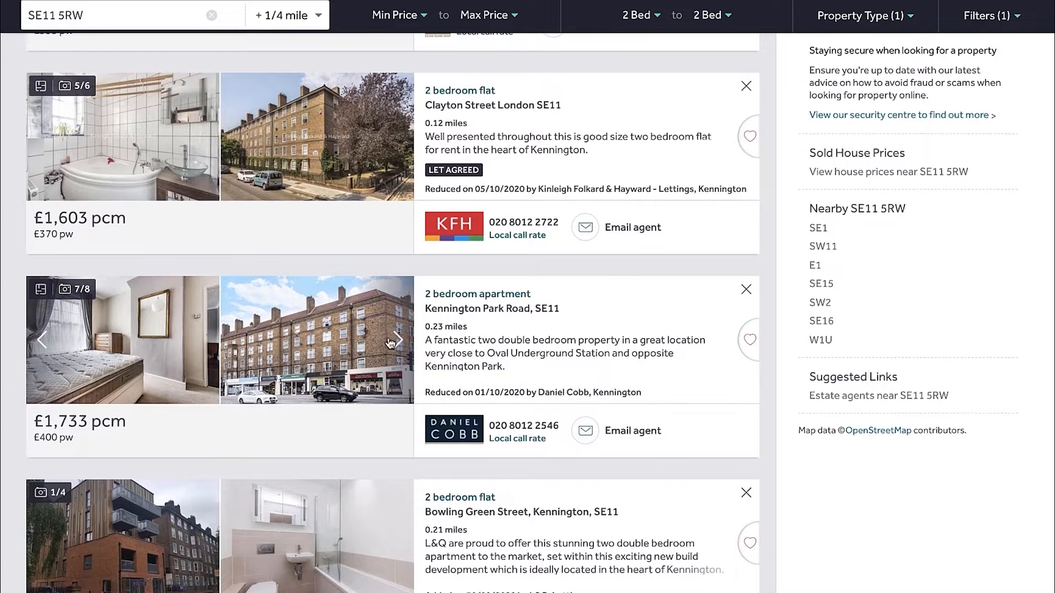
Browse the remaining photos of the £1,733 pcm Kennington Park Road apartment and return to its exterior shot
click(398, 345)
click(398, 344)
click(399, 346)
click(398, 347)
click(398, 347)
click(41, 343)
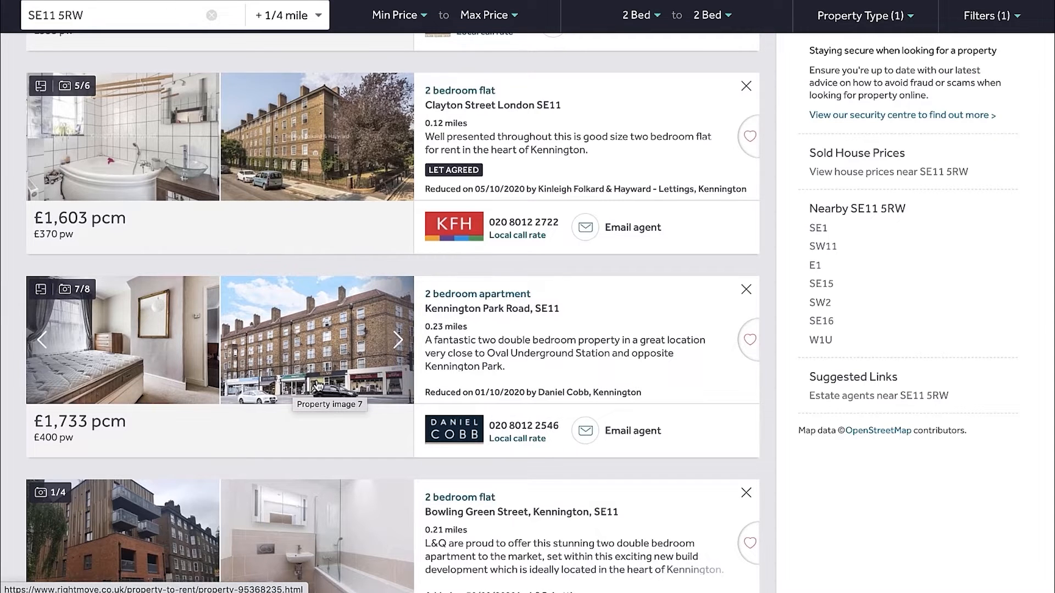
Browse the photos of the £1,900 pcm Kennington Lane flat in the results to judge its condition and similarity
scroll(330, 374, down, 8)
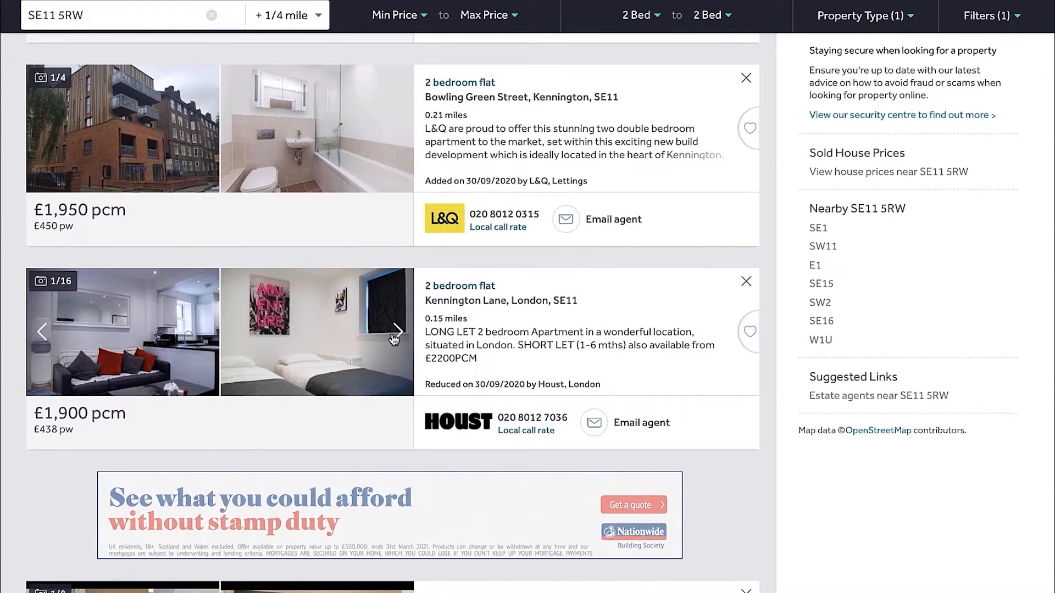
click(396, 333)
click(395, 332)
click(397, 332)
click(398, 332)
click(397, 332)
click(398, 333)
click(397, 333)
click(398, 332)
click(398, 333)
click(398, 332)
click(397, 332)
click(398, 332)
click(398, 333)
click(398, 332)
click(398, 332)
click(398, 332)
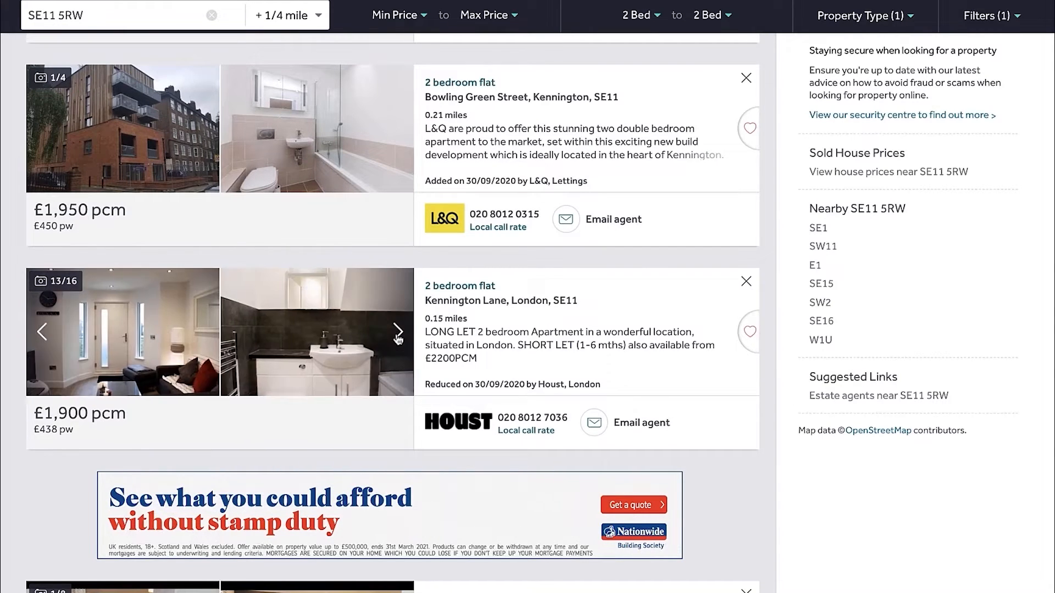
Check the photos of the let agreed £1,500 pcm Shrewsbury House apartment on Meadow Road and open the listing in a new tab
scroll(398, 337, down, 8)
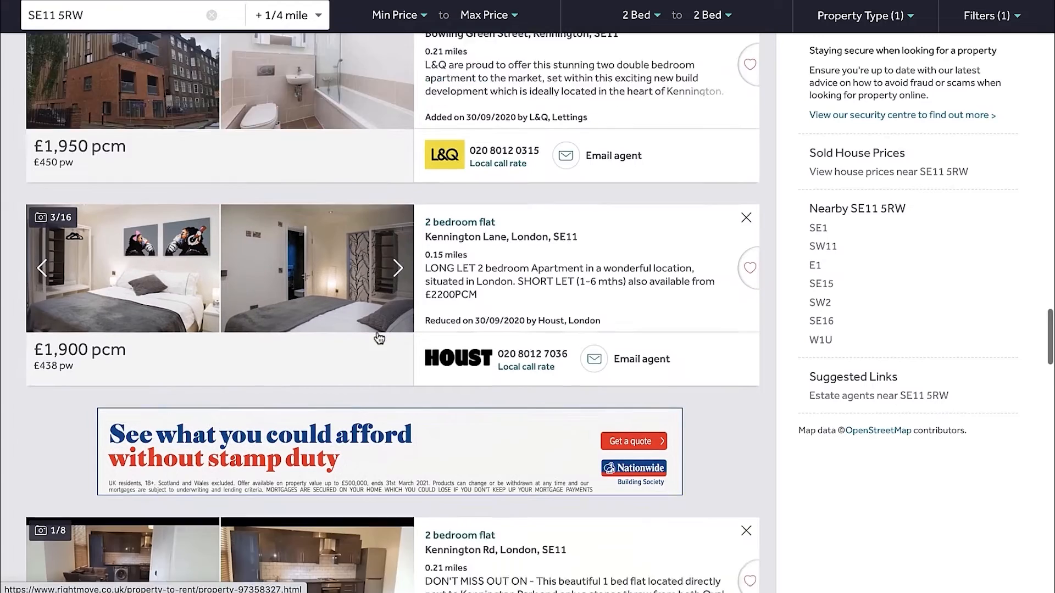
scroll(398, 307, down, 2)
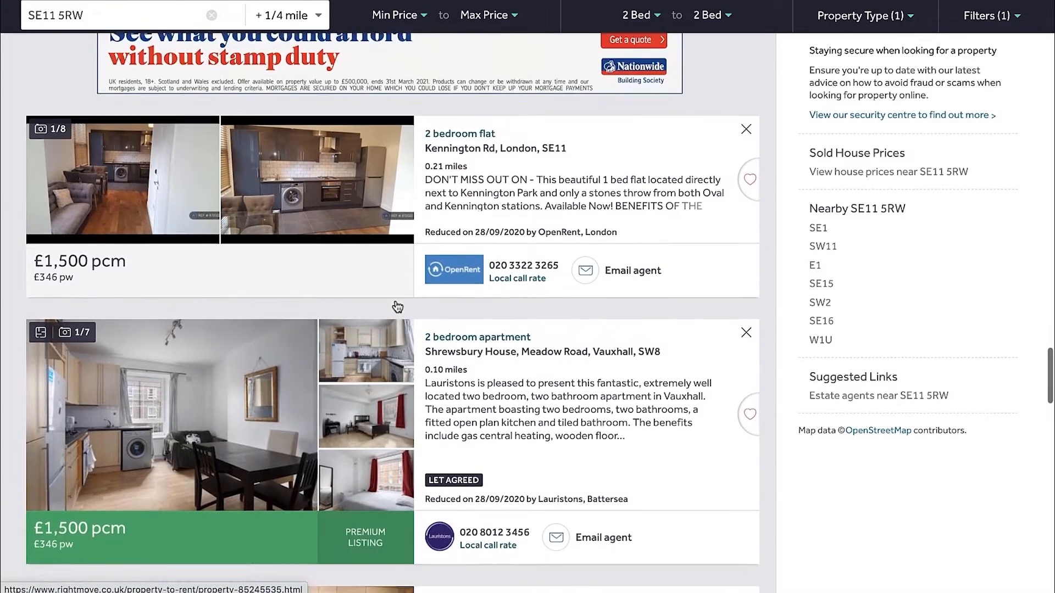
click(397, 364)
click(397, 364)
click(397, 364)
click(398, 364)
click(398, 364)
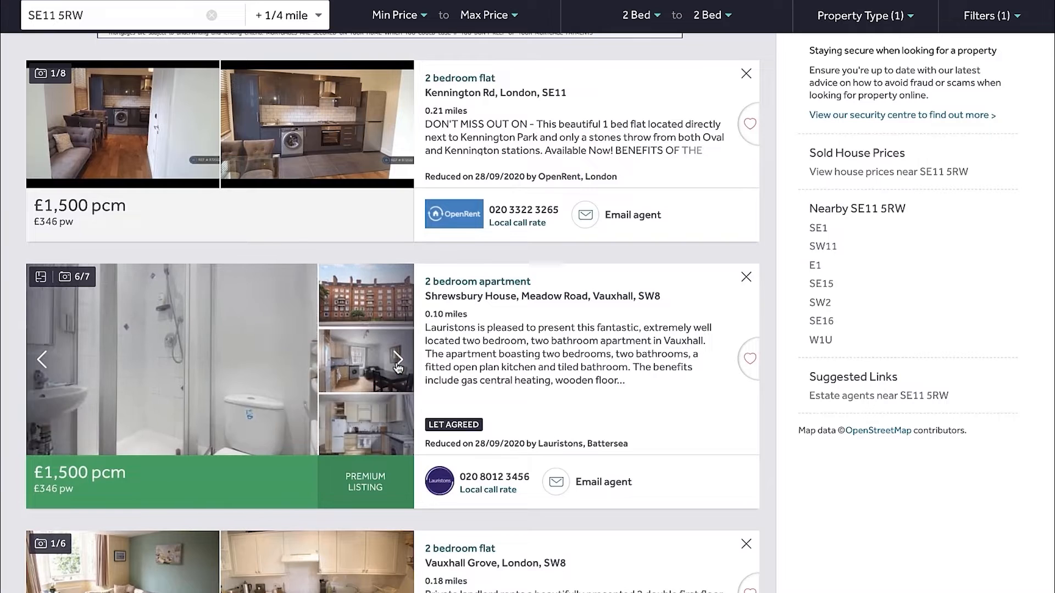
click(398, 364)
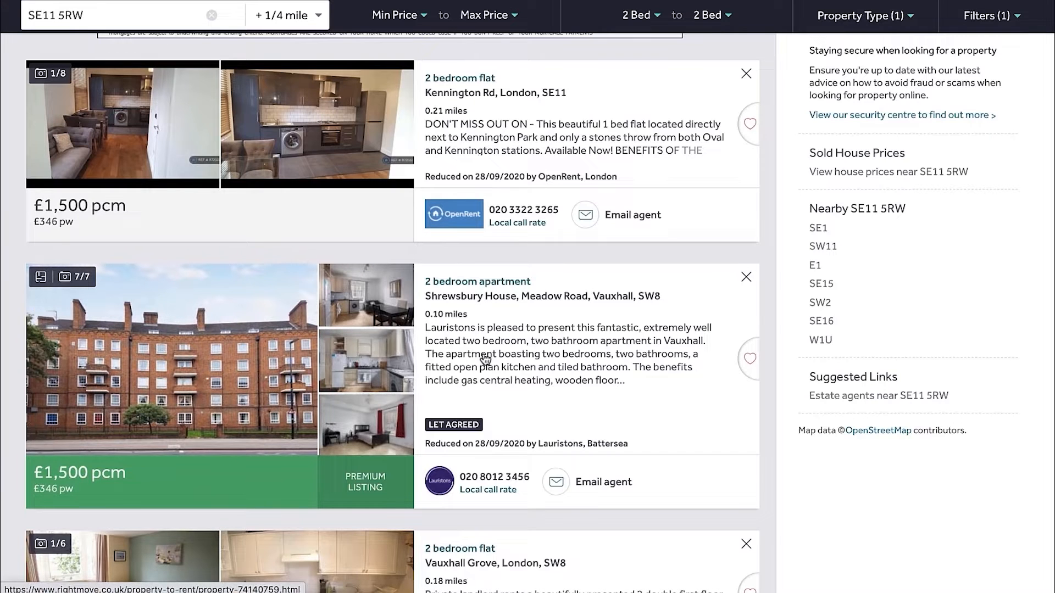
right_click(253, 364)
click(281, 371)
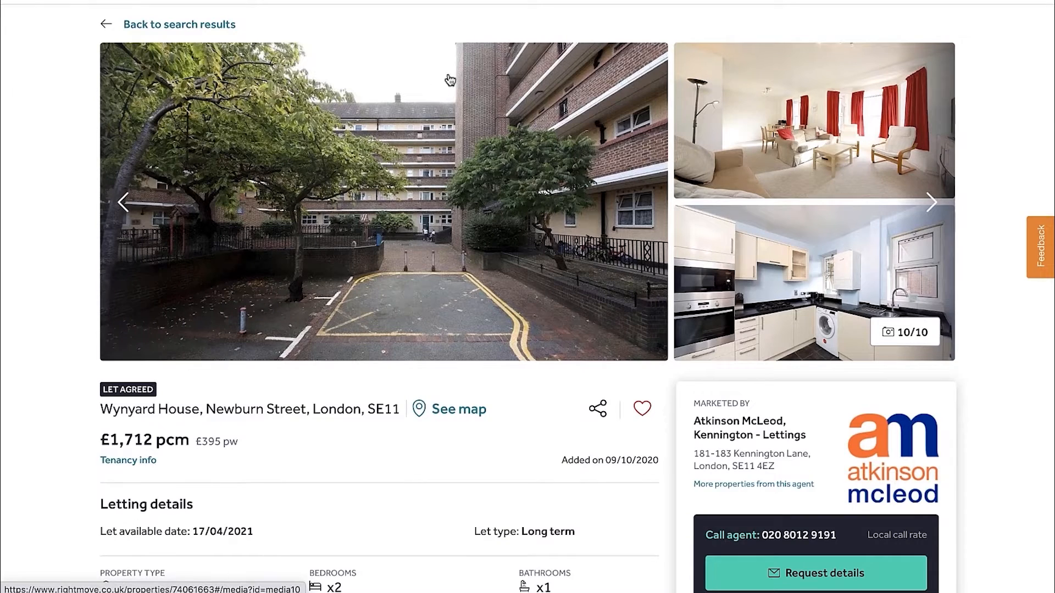
Browse the photos in the opened £1,603 pcm Clayton Street listing marketed by View Lettings to judge its condition
scroll(462, 74, up, 1)
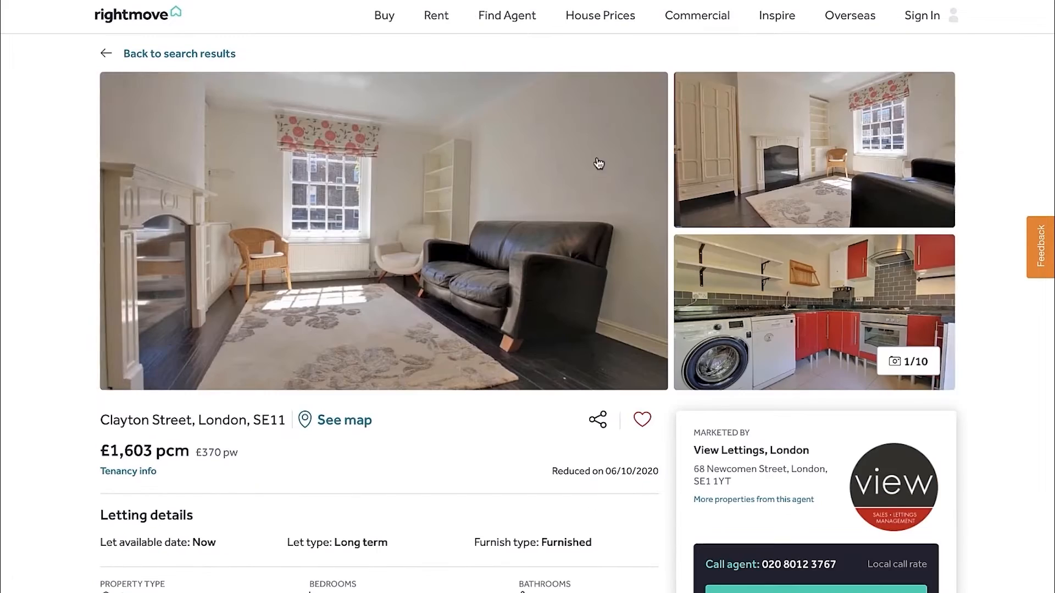
click(928, 244)
click(928, 245)
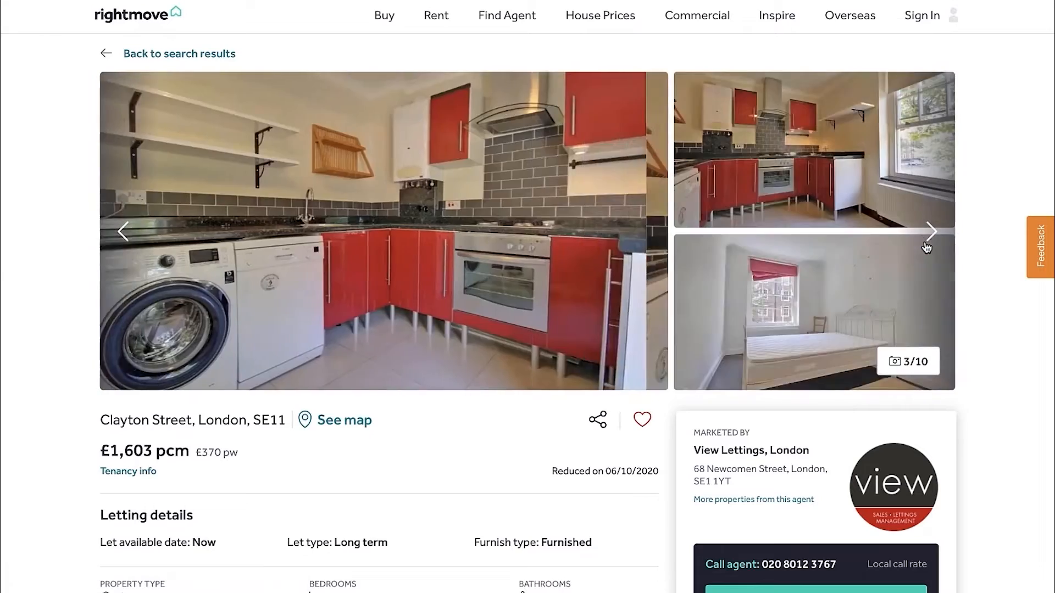
click(928, 244)
click(929, 244)
click(928, 245)
click(928, 245)
click(929, 245)
click(928, 244)
click(929, 244)
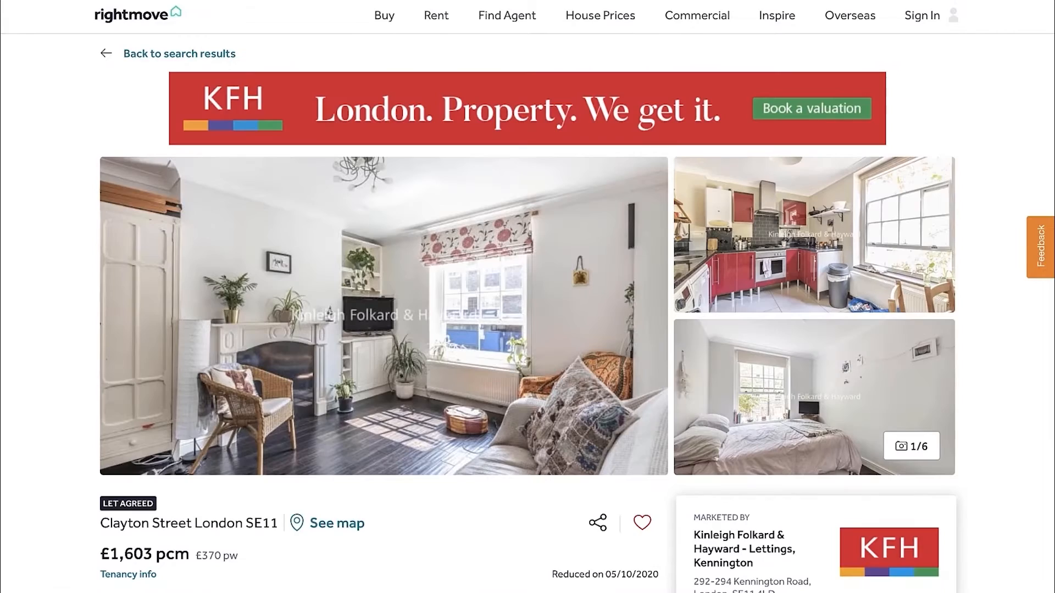
Browse the photos in the let agreed Clayton Street listing marketed by Kinleigh Folkard & Hayward up to its exterior shot
click(932, 316)
click(932, 317)
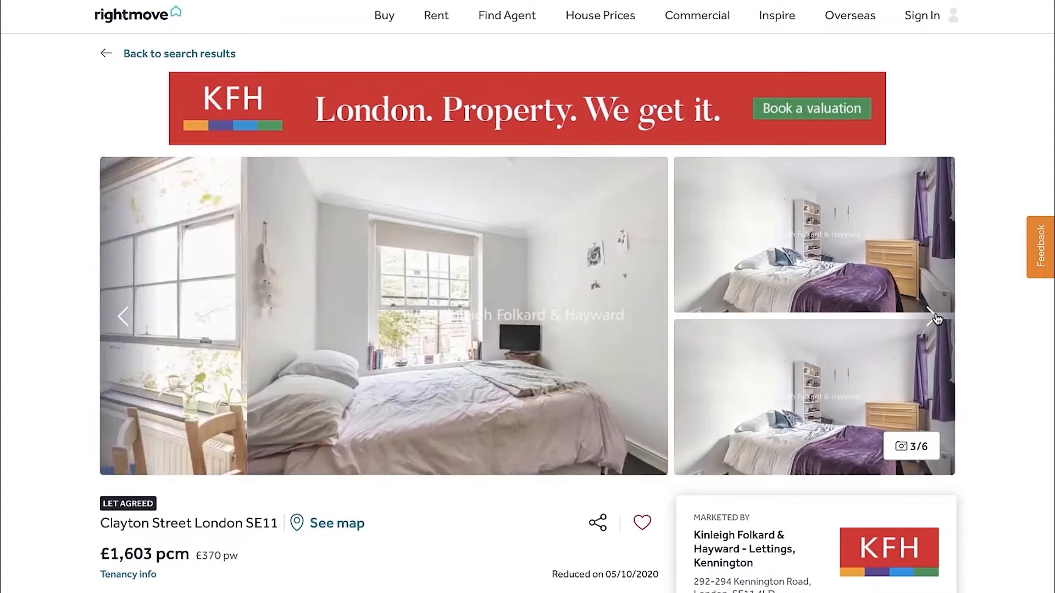
click(933, 317)
click(933, 317)
click(933, 317)
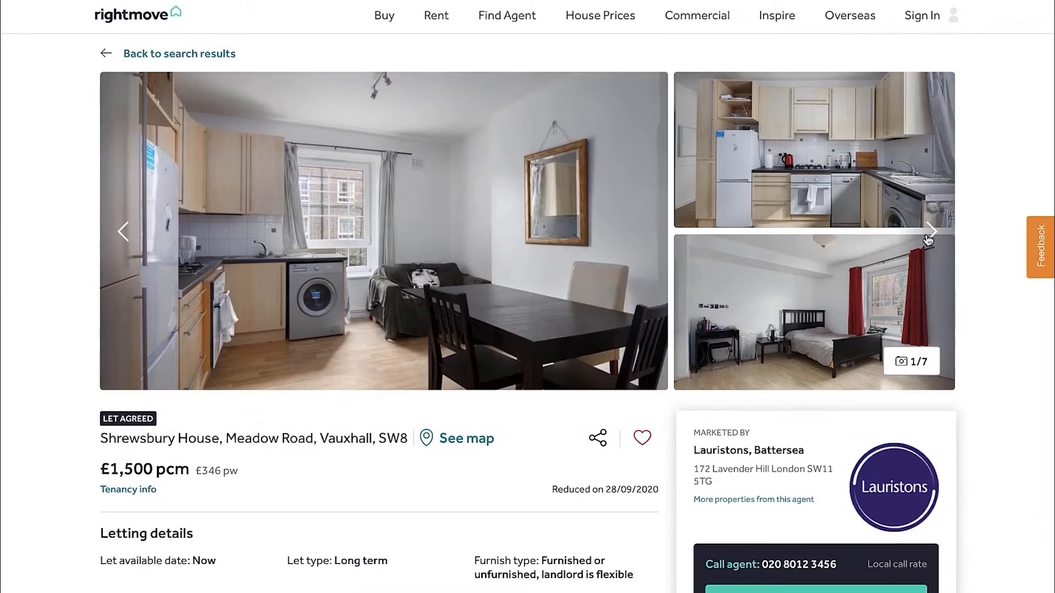
Browse the photos in the opened Shrewsbury House, Meadow Road listing up to its exterior shot
click(930, 235)
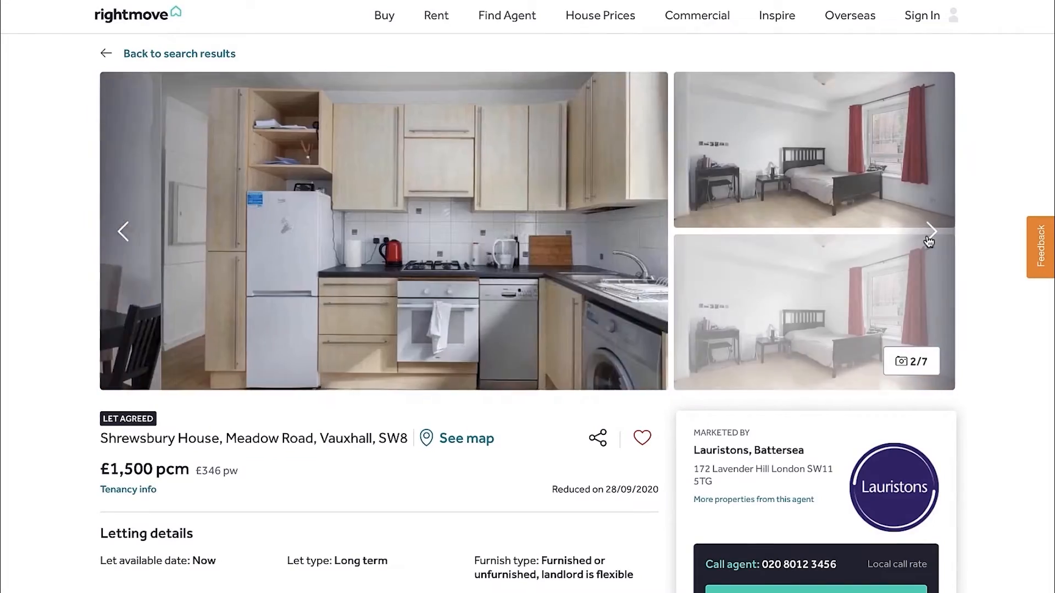
click(930, 235)
click(928, 241)
click(928, 240)
click(928, 241)
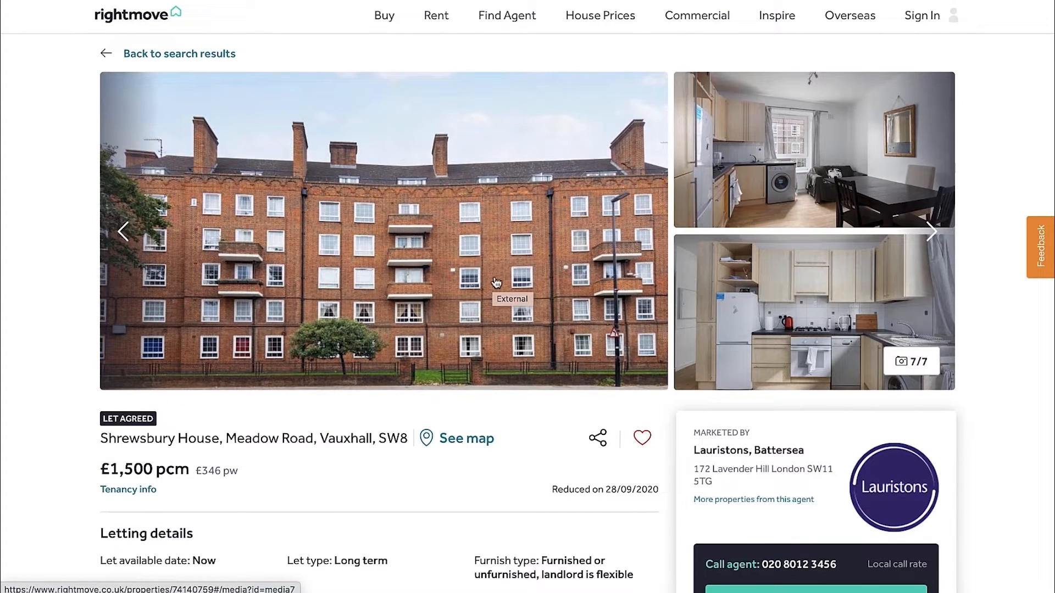
Switch to the Valuation sheet in Excel and select the rent cell of the third row in the Rent Comparables table
key(ctrl+Left)
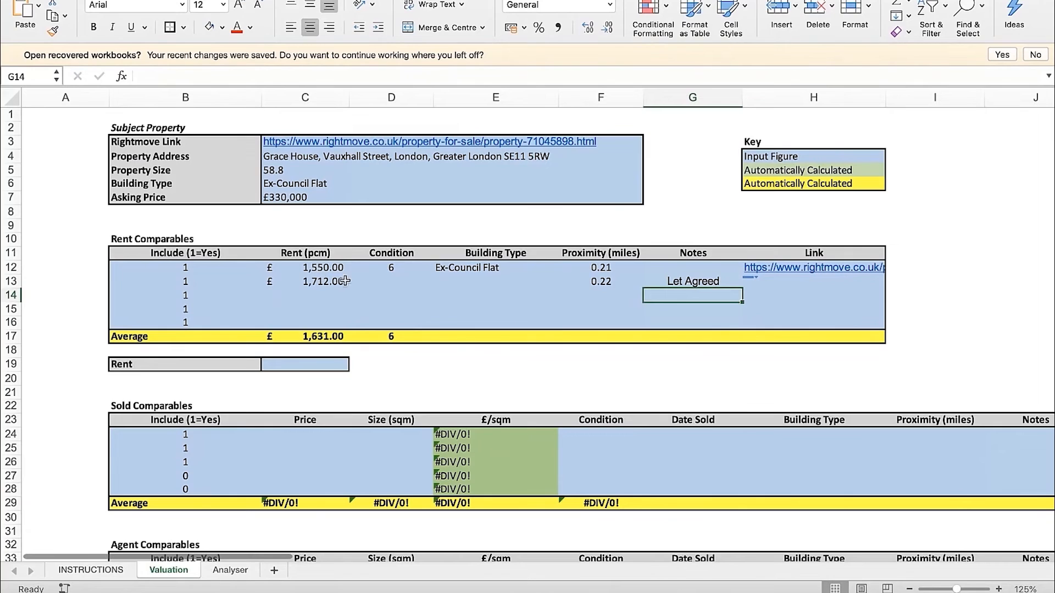
click(367, 285)
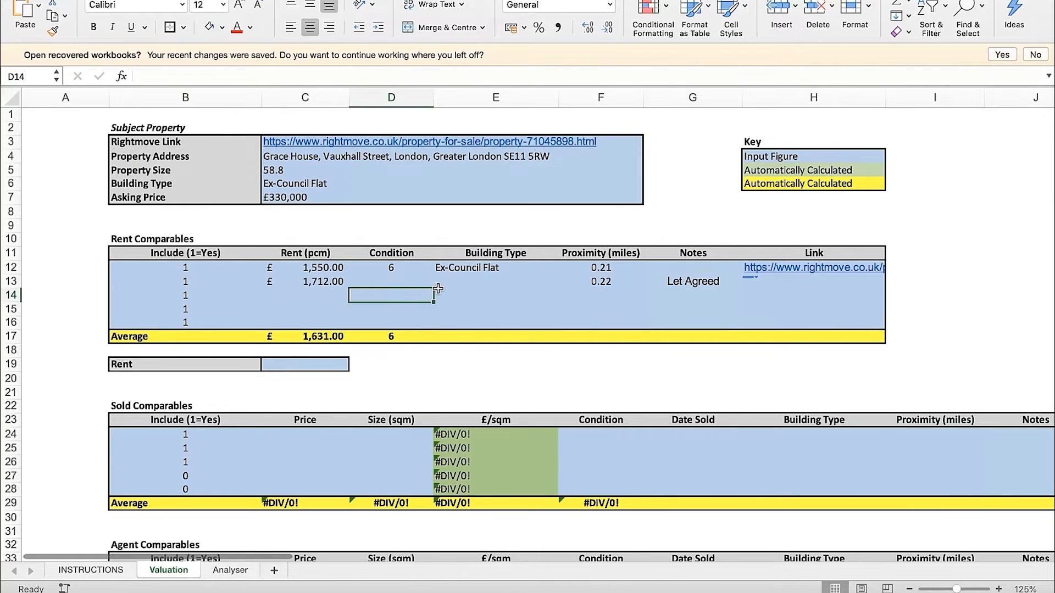
key(ctrl+Right)
key(ctrl+Left)
click(330, 295)
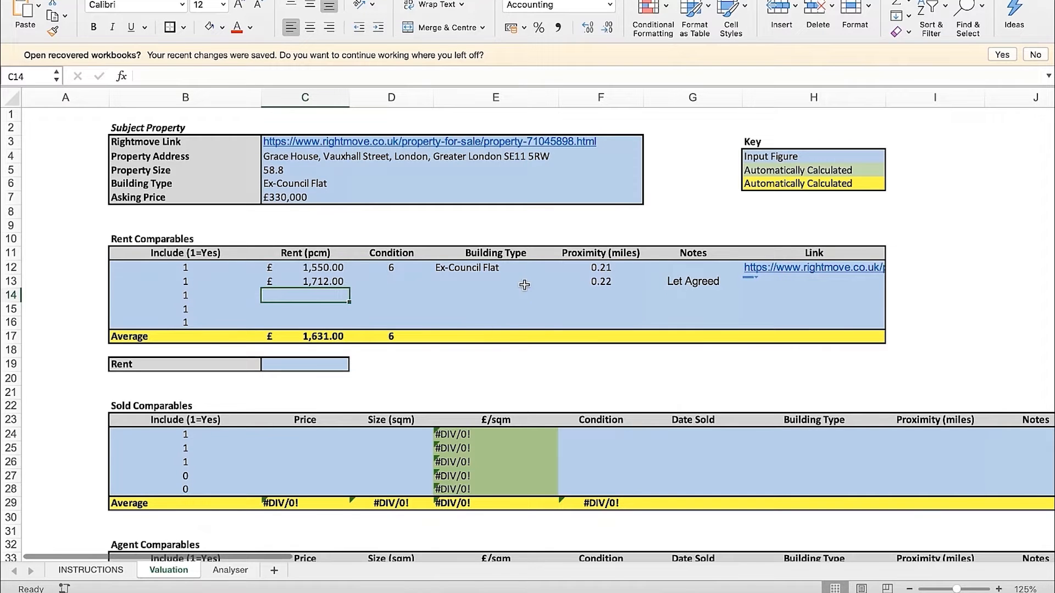
Return to the Shrewsbury House listing on Rightmove and review its letting details and photos
click(186, 240)
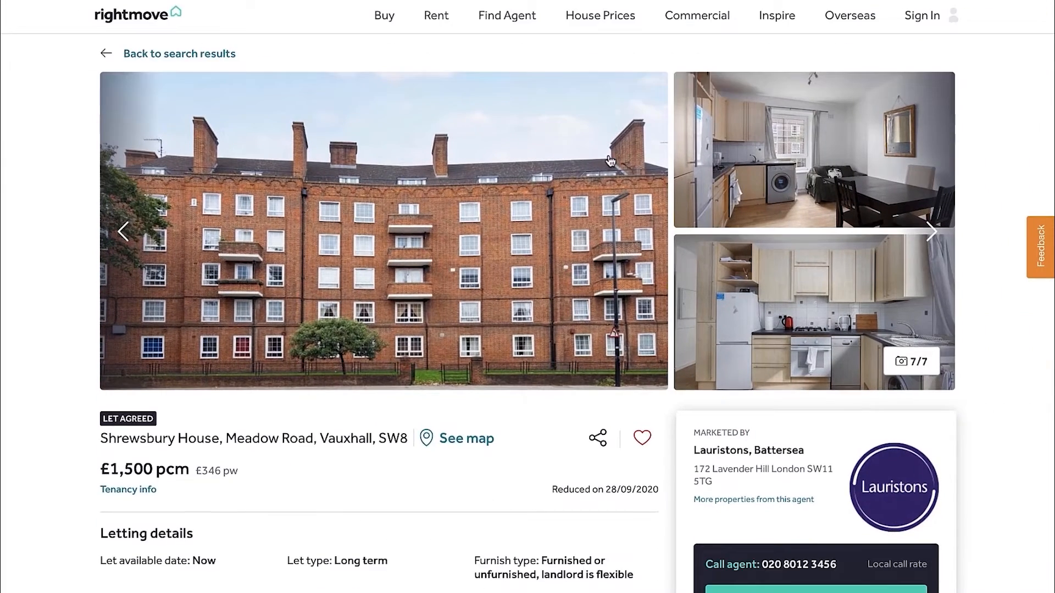
scroll(520, 225, down, 2)
scroll(521, 225, up, 2)
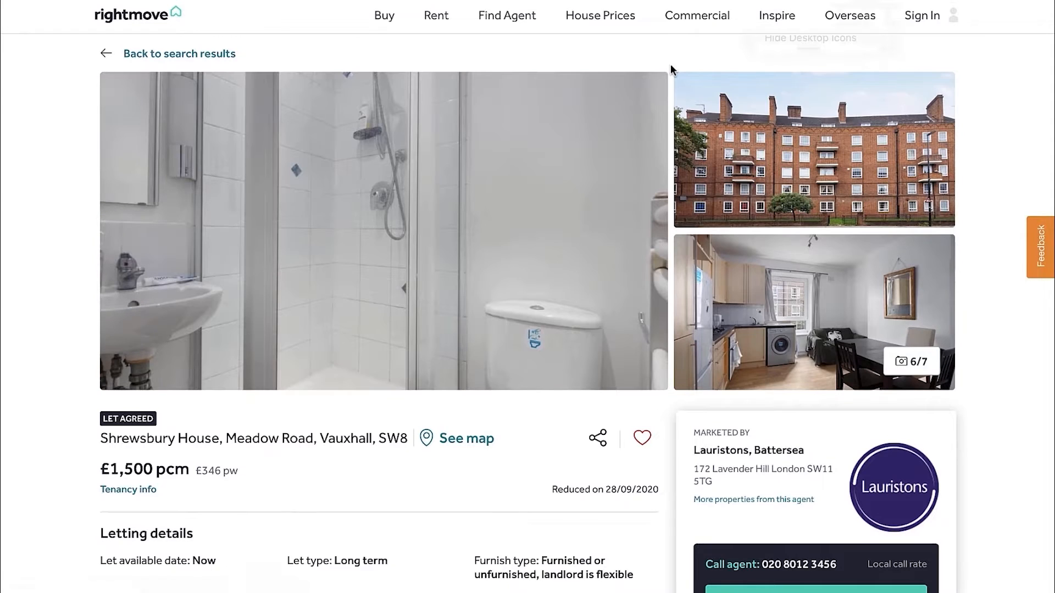
Switch back to Excel and inspect the average rent and average condition cells of the Rent Comparables table
key(ctrl+Left)
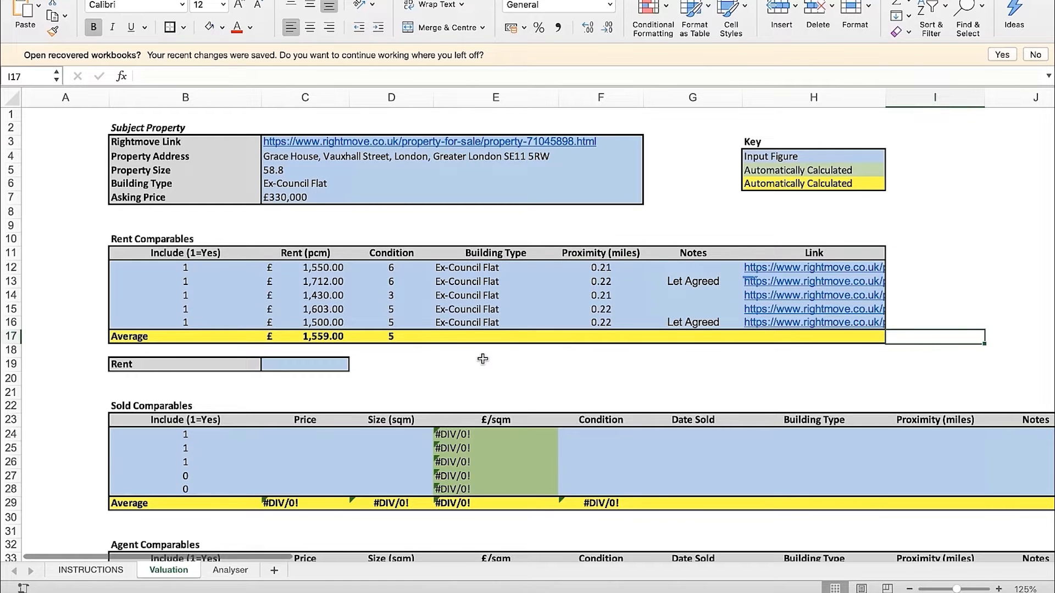
click(332, 336)
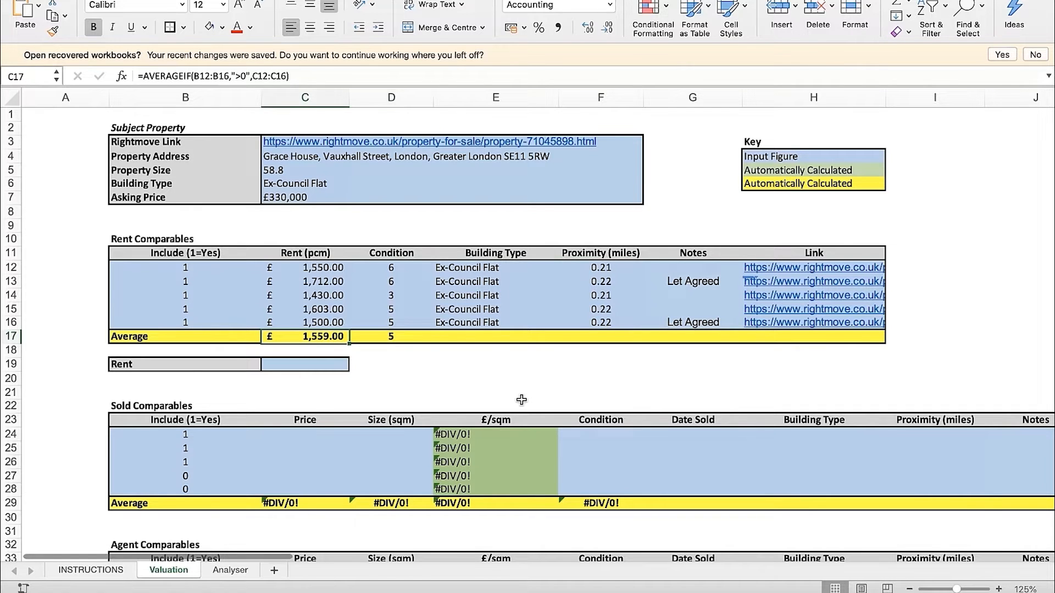
key(Right)
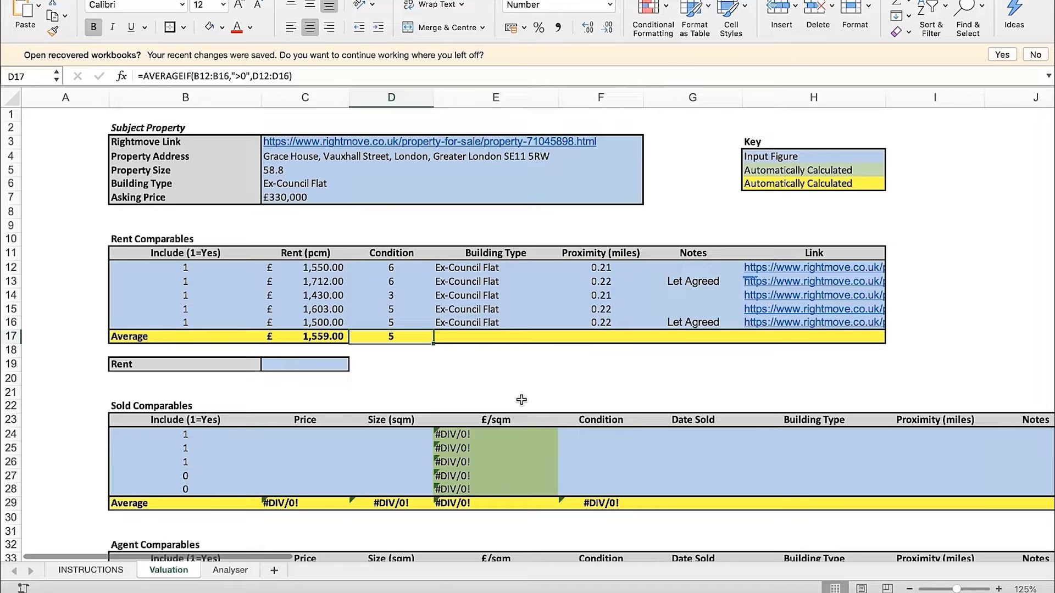
key(Left)
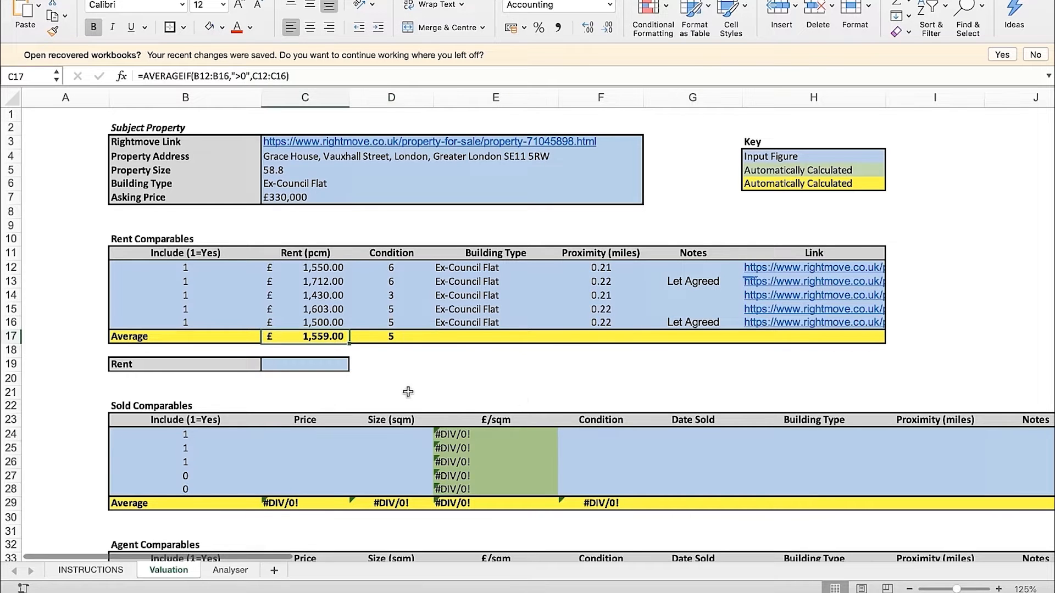
click(406, 336)
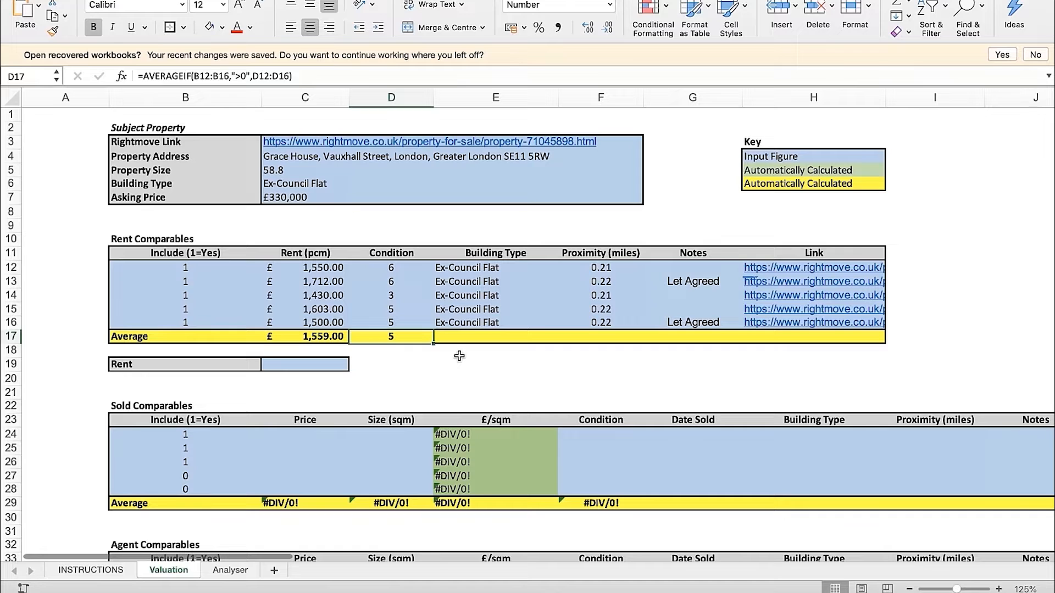
Enter 1650 as the subject property's Rent below the Rent Comparables table
key(Down)
key(Down)
key(Left)
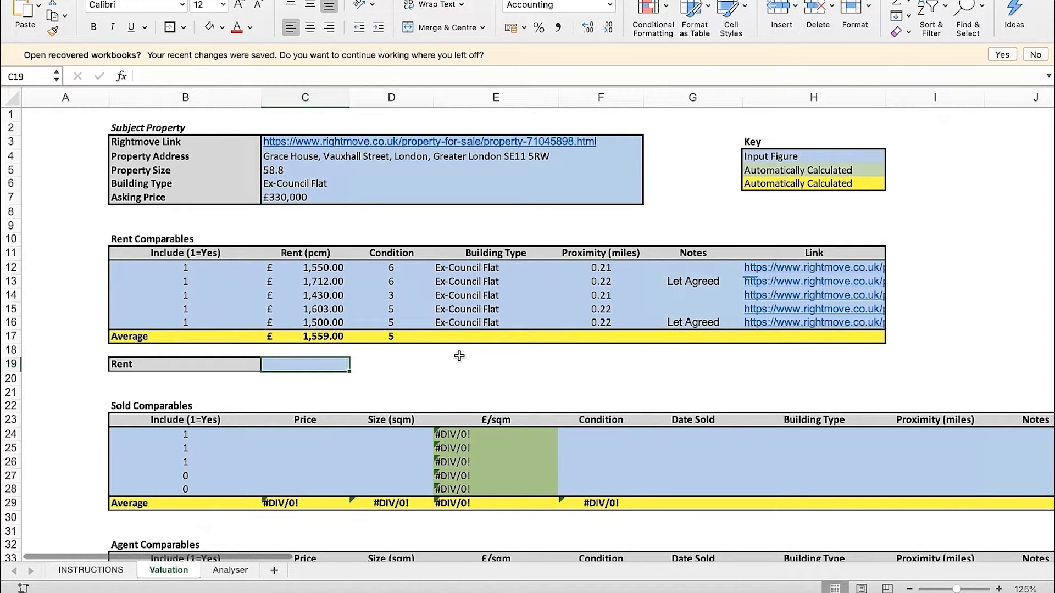
text(1650)
key(Return)
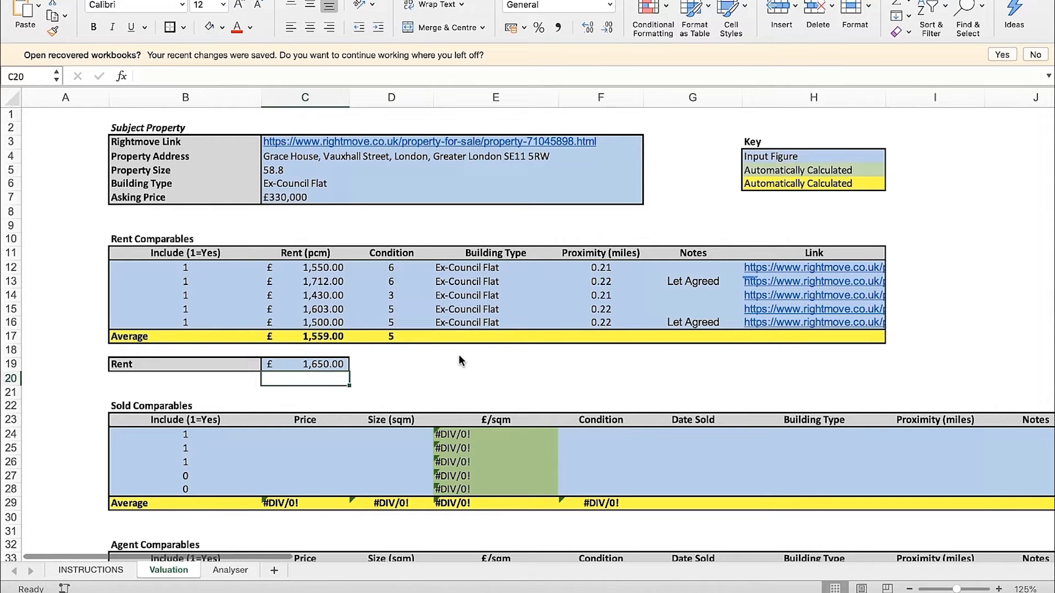
Compare the entered rent with the comparable rents, their average and the average condition
drag(329, 267, 325, 336)
click(410, 360)
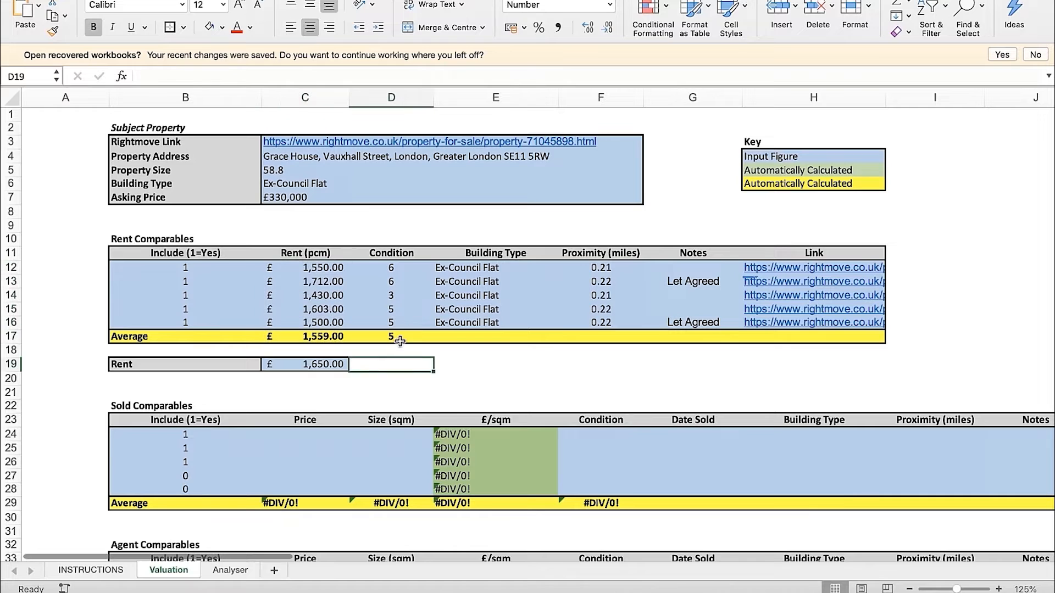
click(399, 339)
click(373, 361)
click(308, 364)
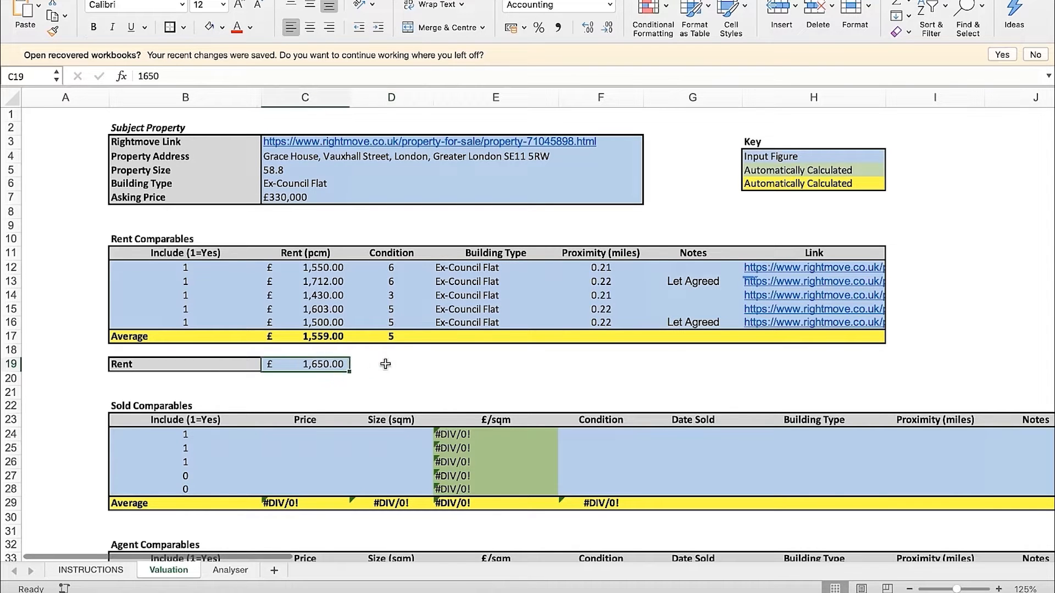
Examine the Sold Comparables and Agent Comparables tables further down the Valuation sheet and select the Sold Comparables heading
scroll(385, 364, down, 4)
scroll(385, 364, right, 1)
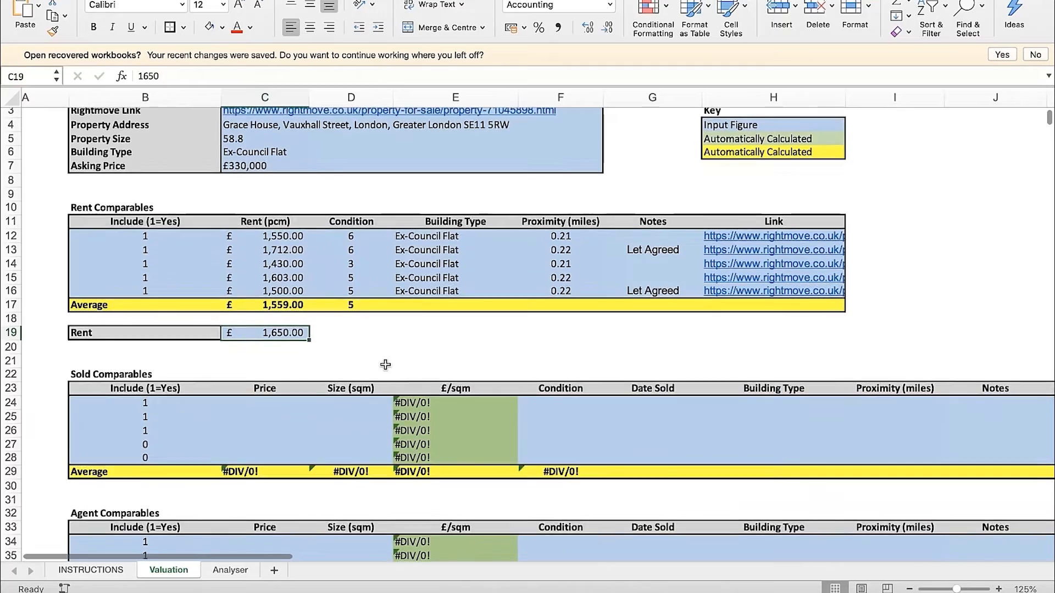
scroll(385, 364, down, 5)
scroll(385, 364, right, 1)
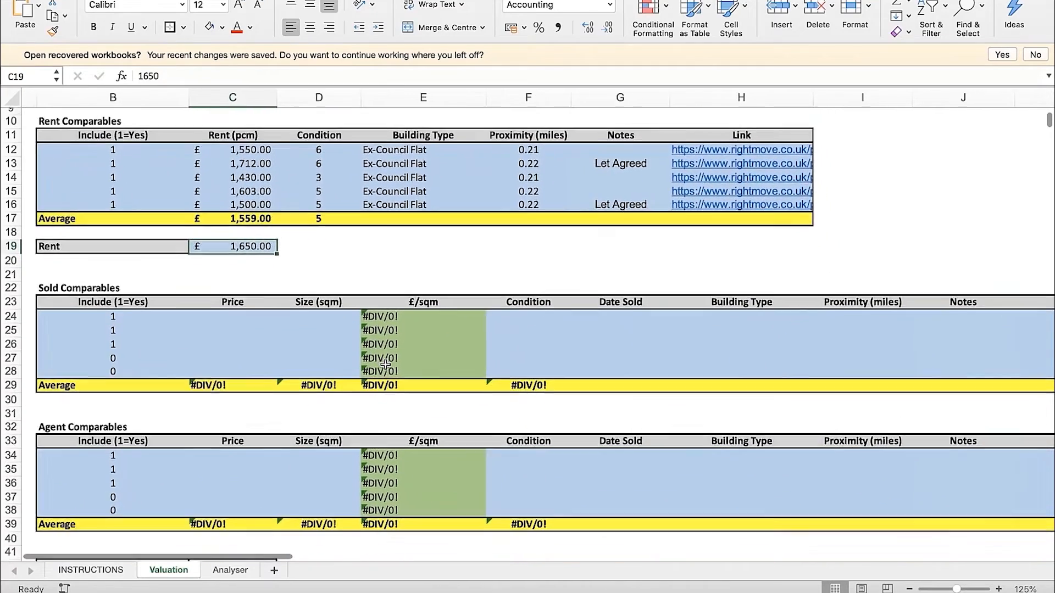
scroll(385, 364, left, 1)
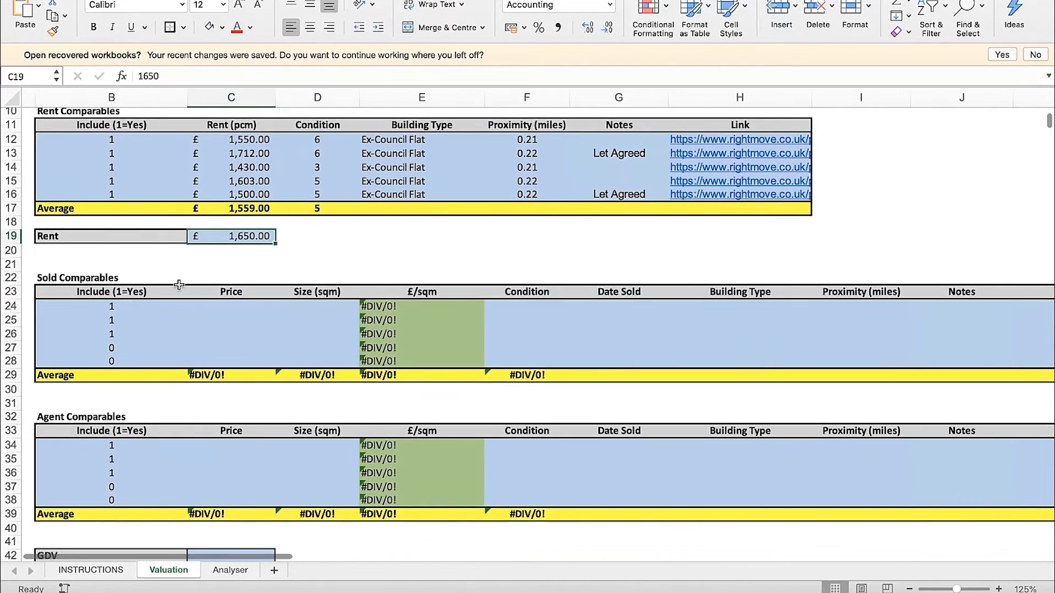
scroll(179, 285, down, 1)
scroll(179, 285, left, 1)
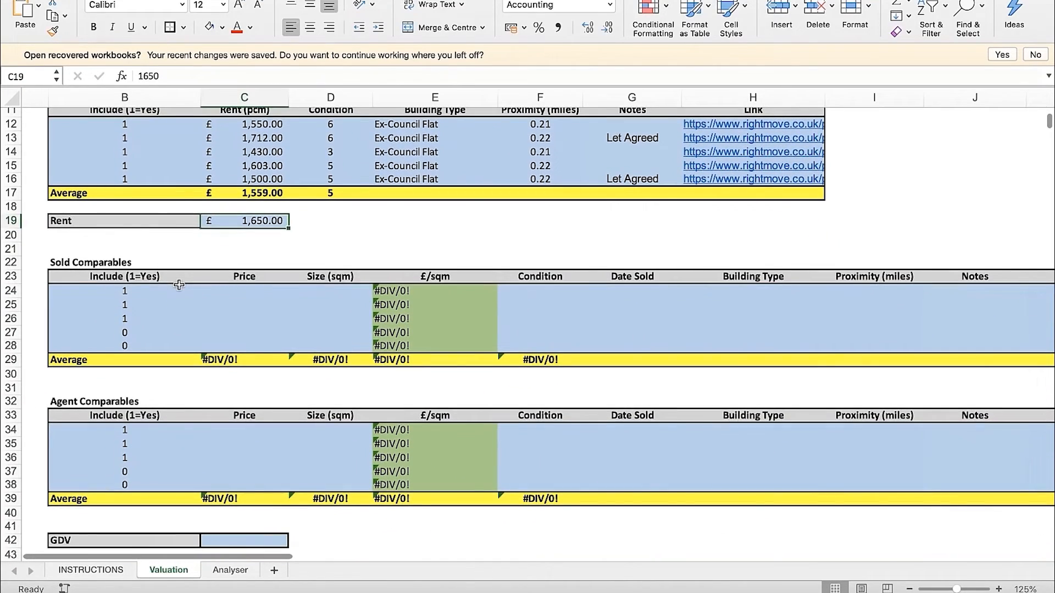
click(137, 264)
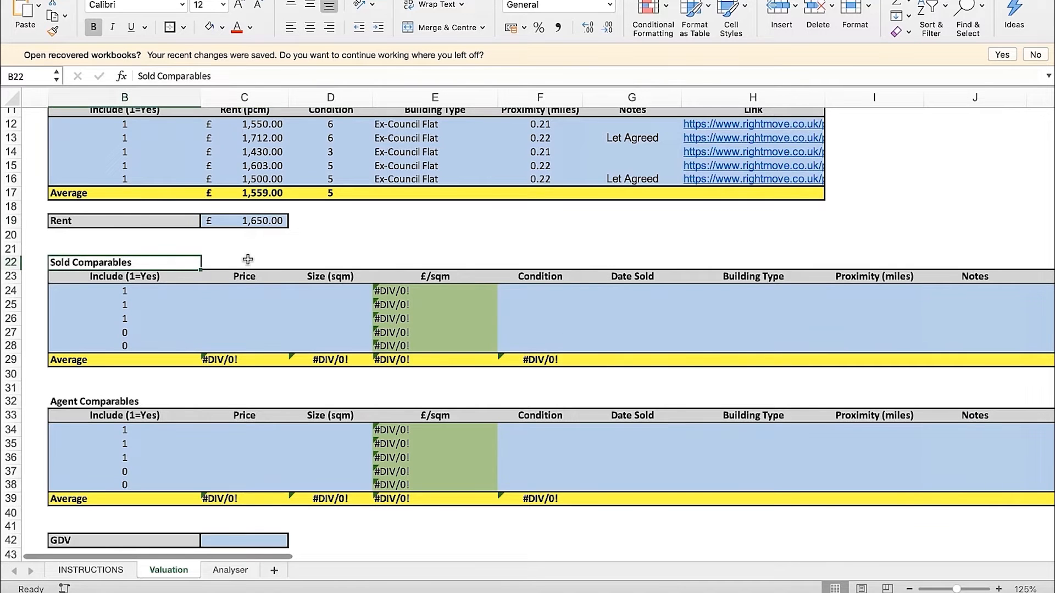
Set Include to 1 for the fourth and fifth rows of the Sold Comparables table and reselect its heading
scroll(248, 259, down, 1)
scroll(248, 259, left, 1)
click(135, 323)
text(1)
key(Return)
text(1)
key(Return)
click(101, 253)
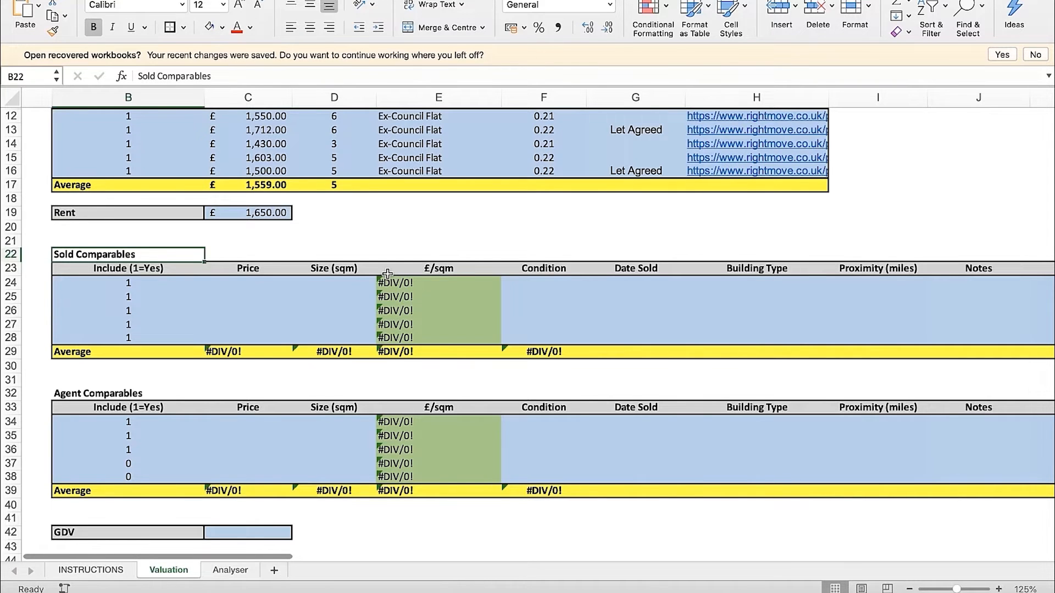
Copy the subject property's postcode from the end of its Property Address on the Valuation sheet
scroll(388, 273, up, 5)
scroll(387, 273, left, 1)
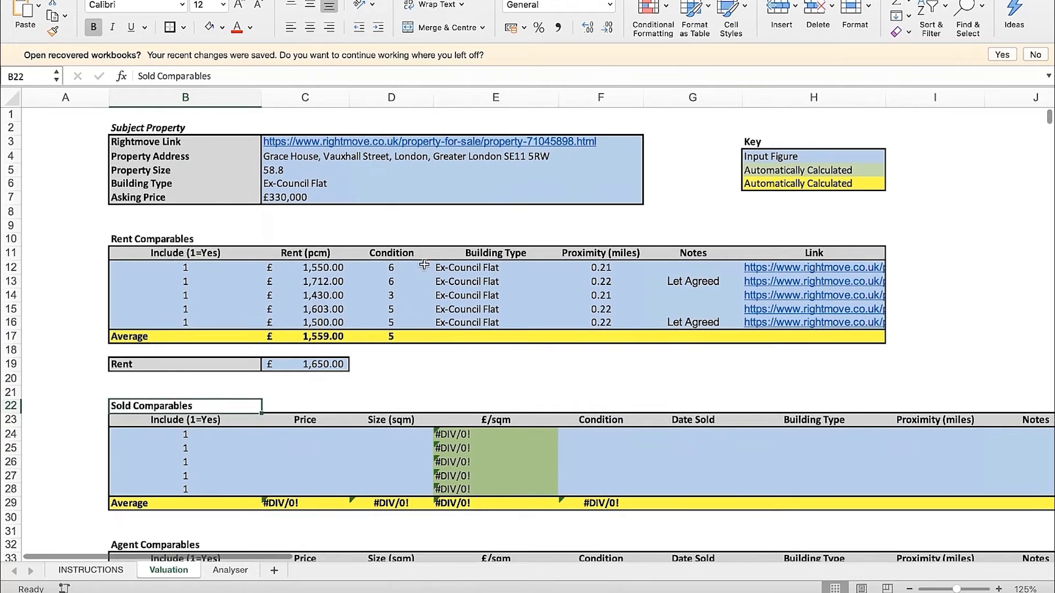
click(280, 158)
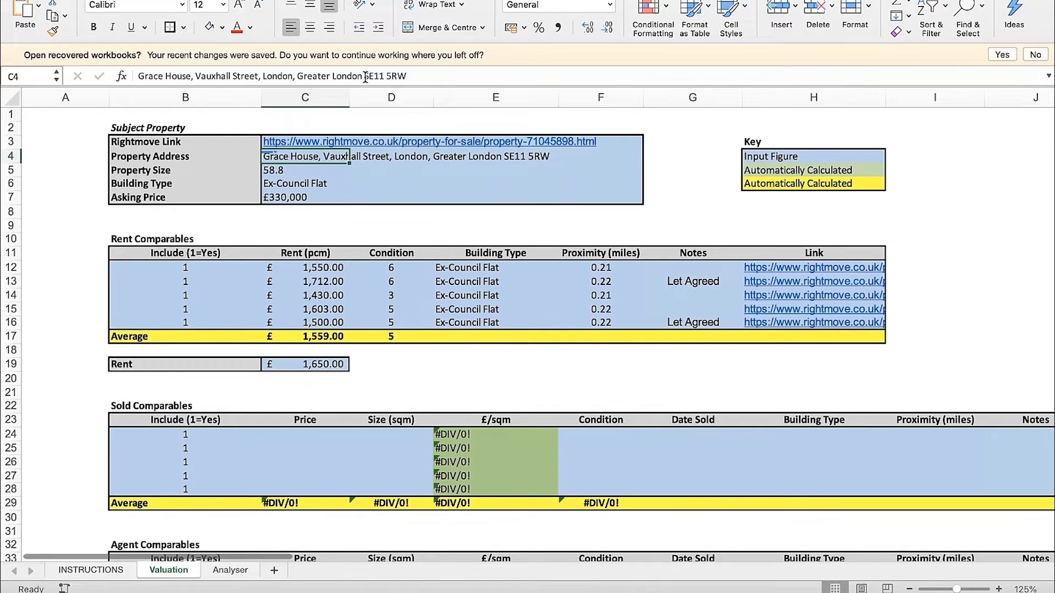
drag(364, 75, 407, 76)
key(ctrl+c)
click(396, 216)
Switch to the browser, open the Mouseprice website in a new tab and accept its cookies
key(ctrl+Right)
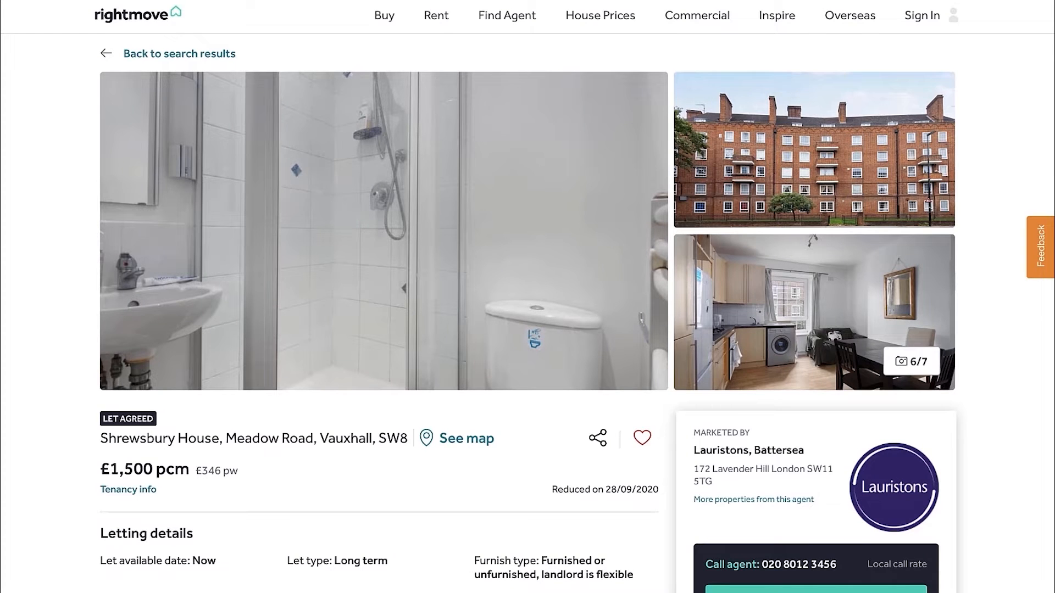
key(ctrl+Tab)
key(super+t)
text(noue)
key(BackSpace)
key(BackSpace)
key(BackSpace)
key(BackSpace)
text(mouse)
key(Return)
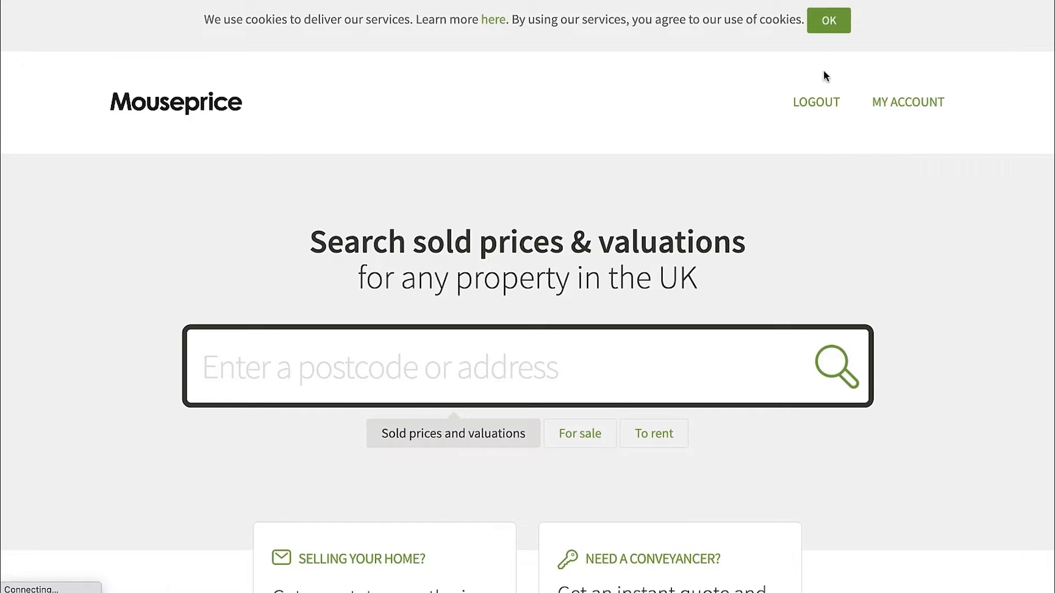
click(829, 20)
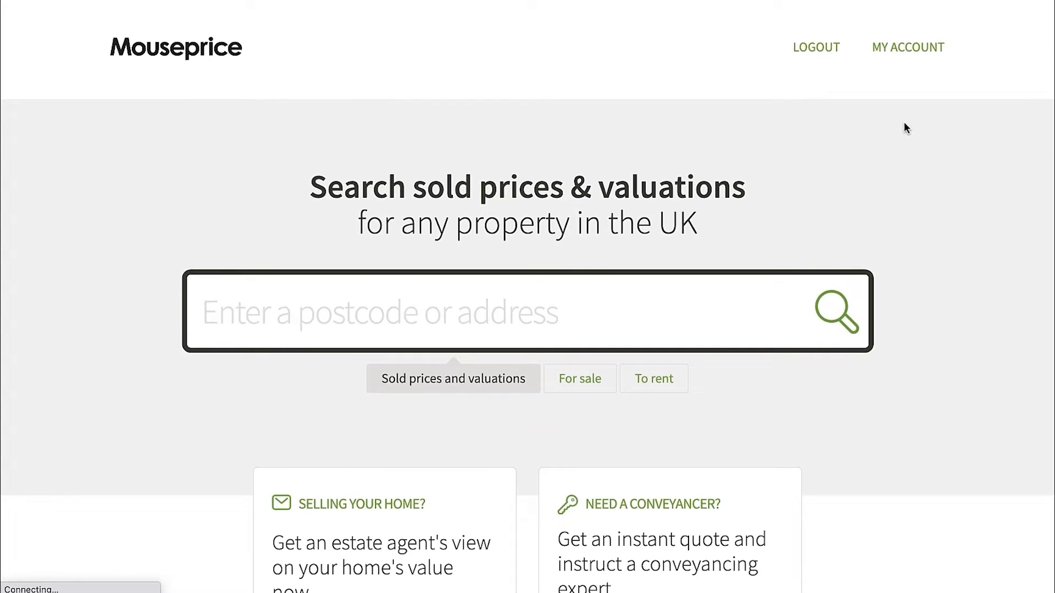
Open the Mouseprice account page, check the account type under Usage and go to Mouseprice PRO
click(901, 49)
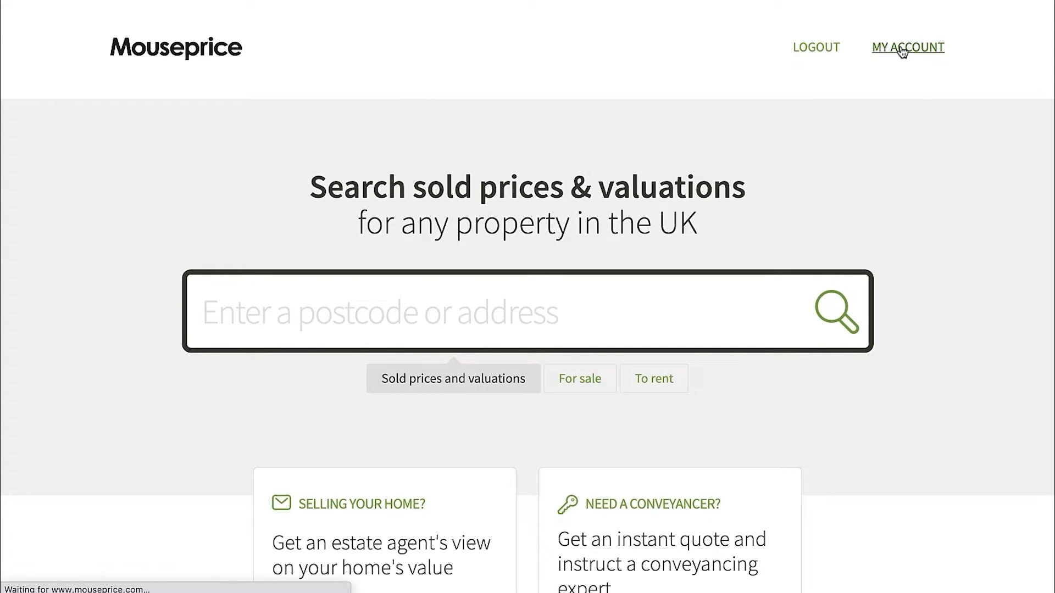
scroll(543, 384, down, 1)
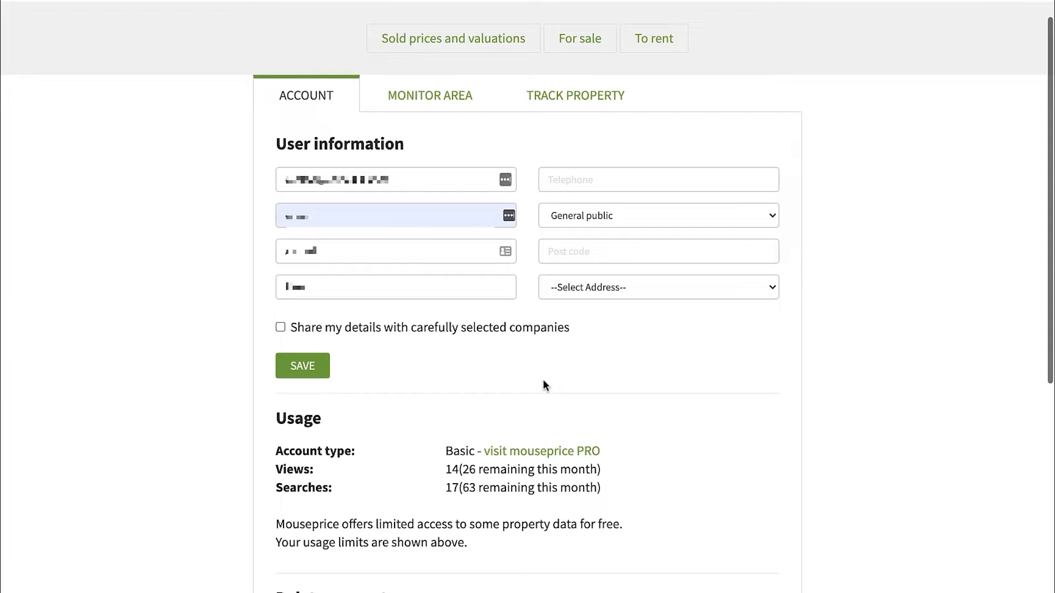
drag(601, 452, 487, 453)
click(554, 432)
click(539, 450)
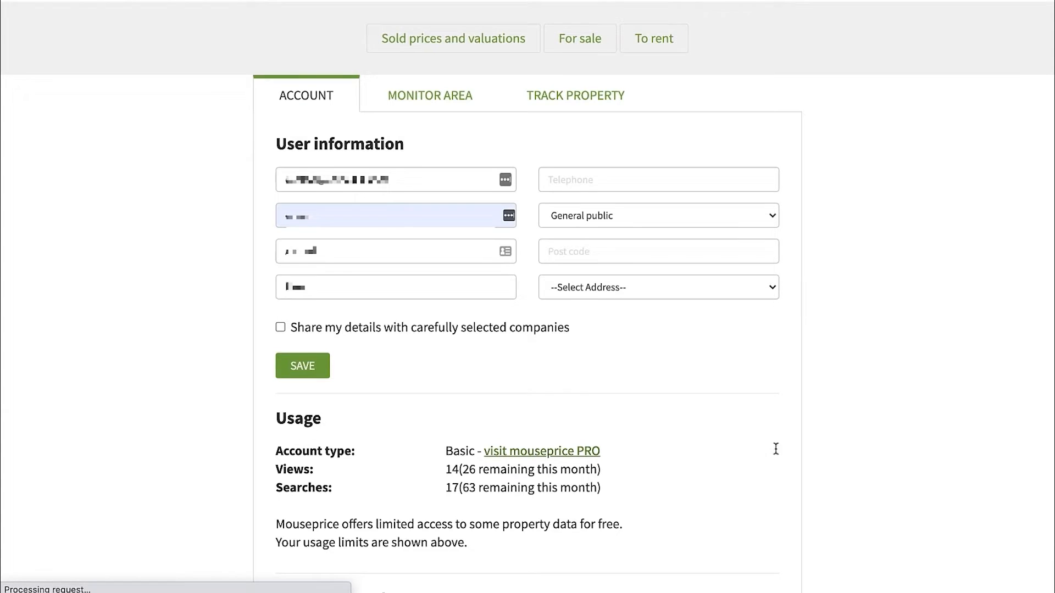
Run a Comps search (list) in Mouseprice Pro centred on the subject property's copied postcode
mouse_move(416, 87)
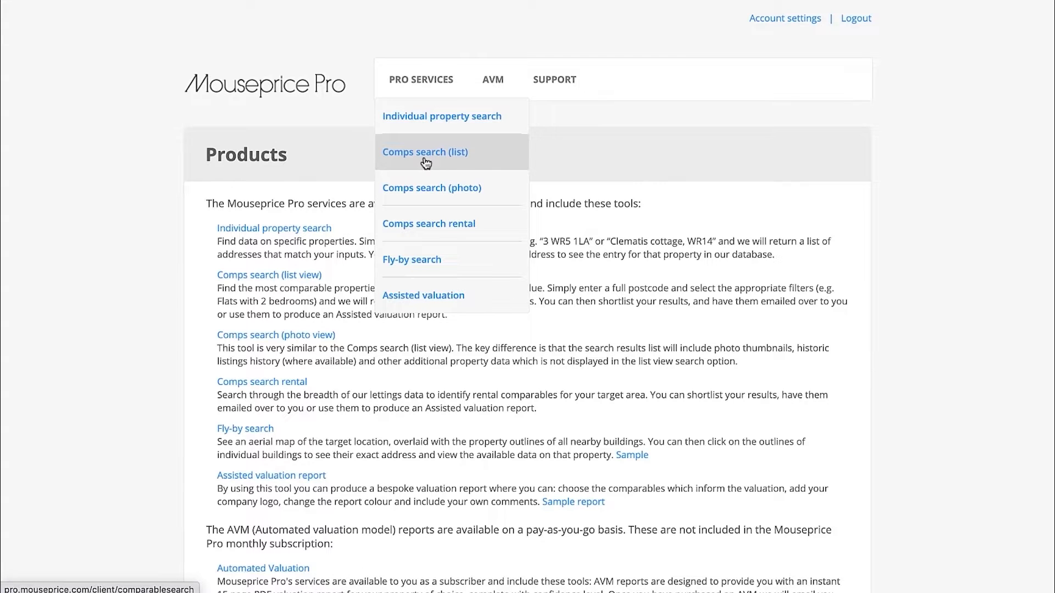
click(444, 163)
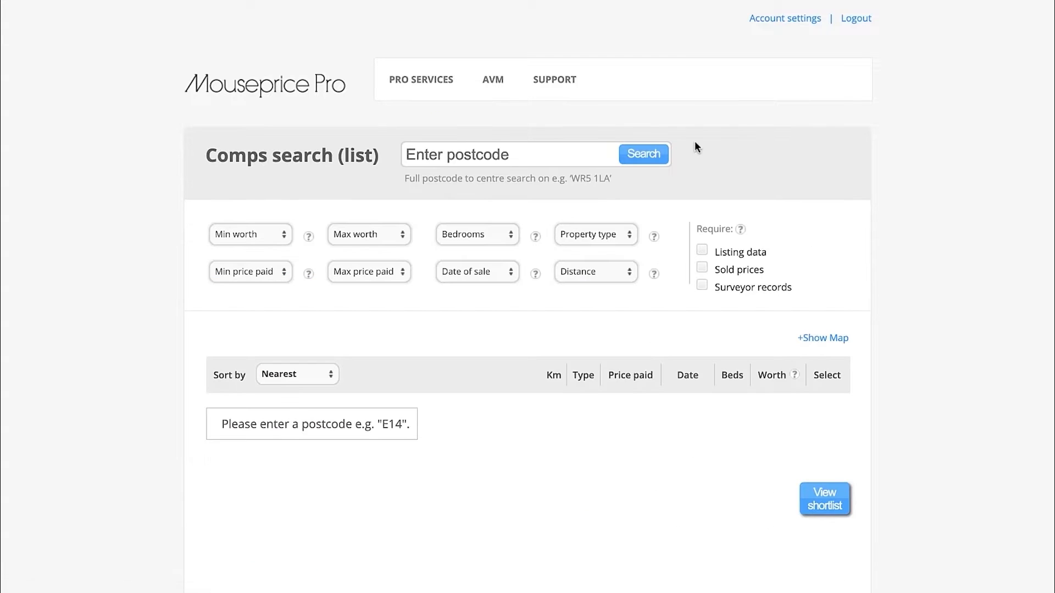
click(511, 154)
key(ctrl+v)
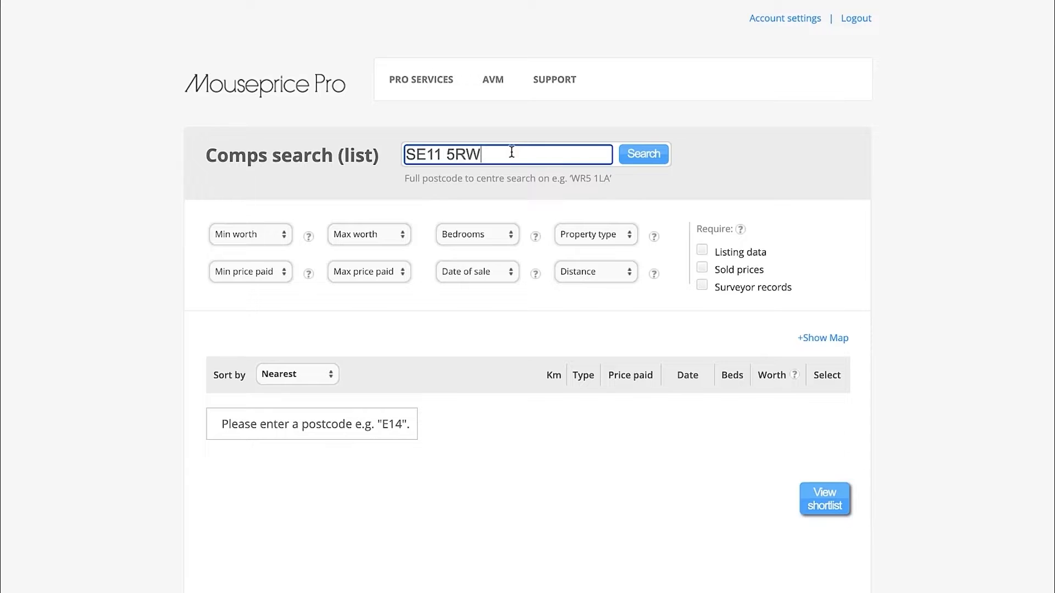
click(643, 157)
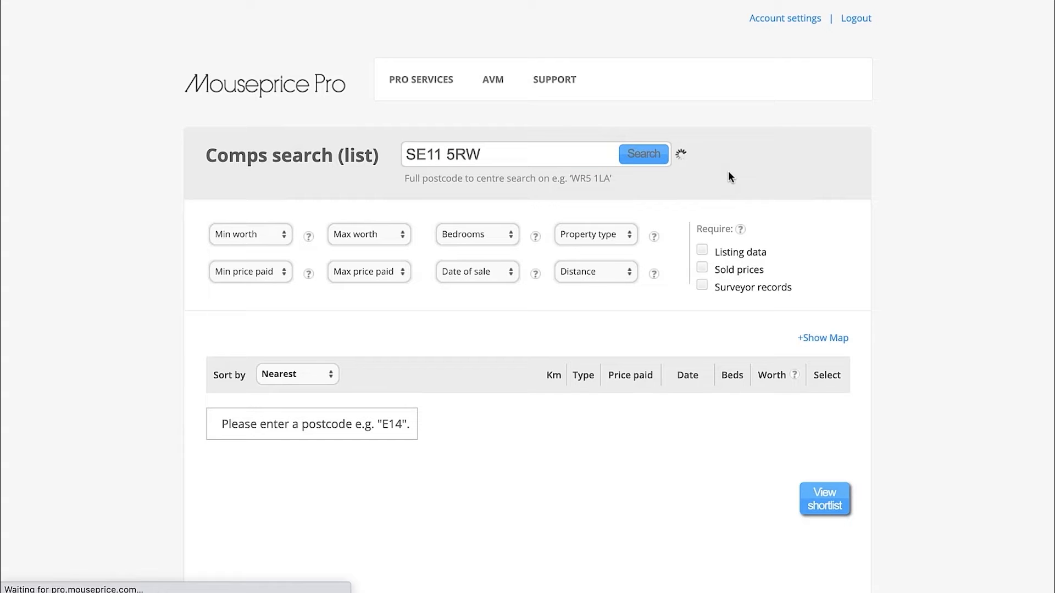
Examine the comparable properties in the search results, including their distance, type, price paid, sale date and bedrooms
scroll(729, 176, down, 5)
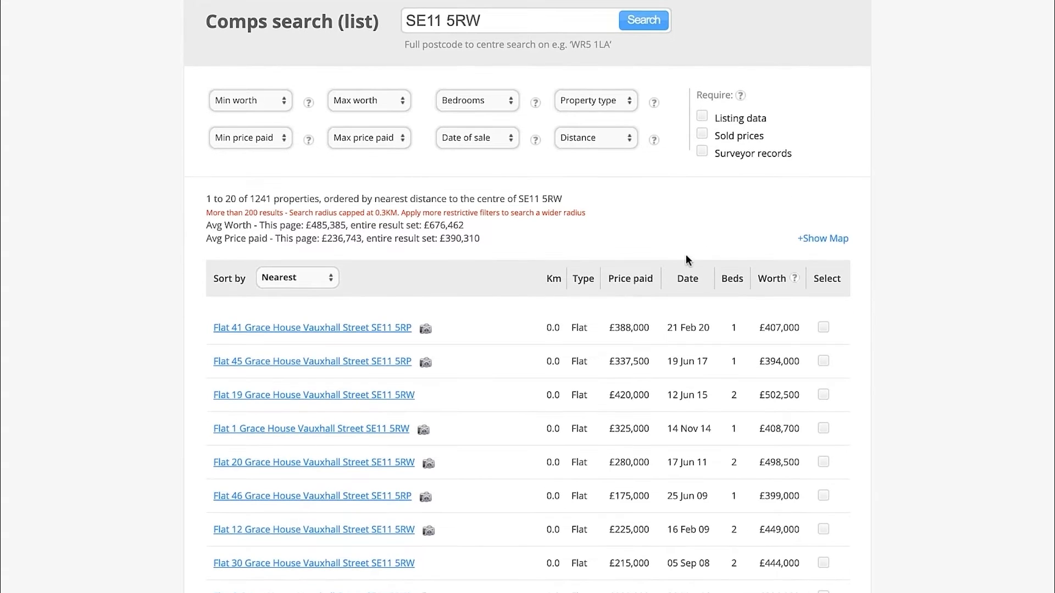
scroll(667, 283, down, 7)
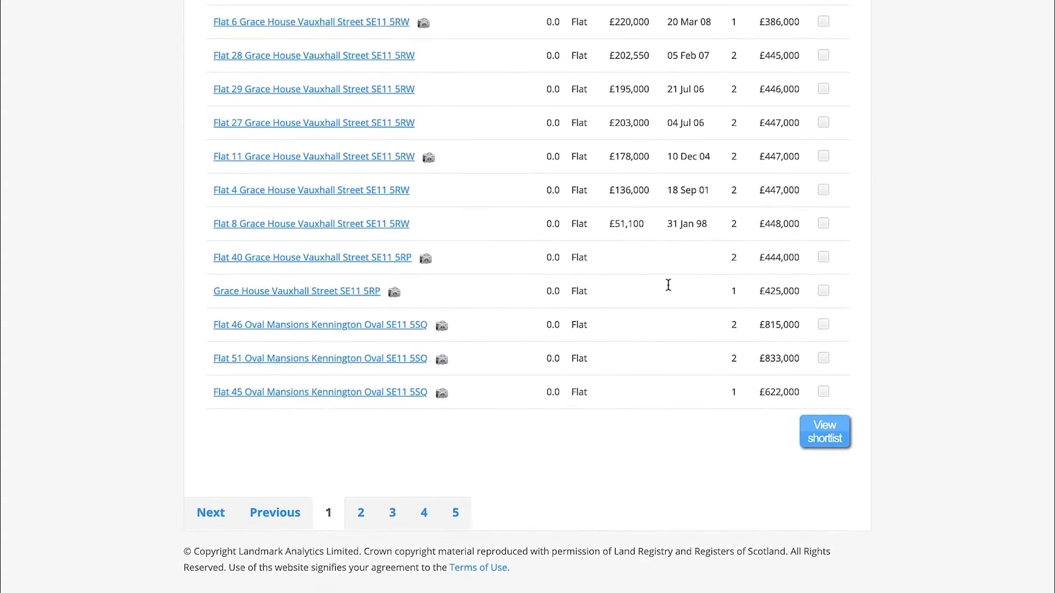
scroll(667, 282, up, 12)
scroll(576, 286, down, 1)
scroll(444, 326, down, 3)
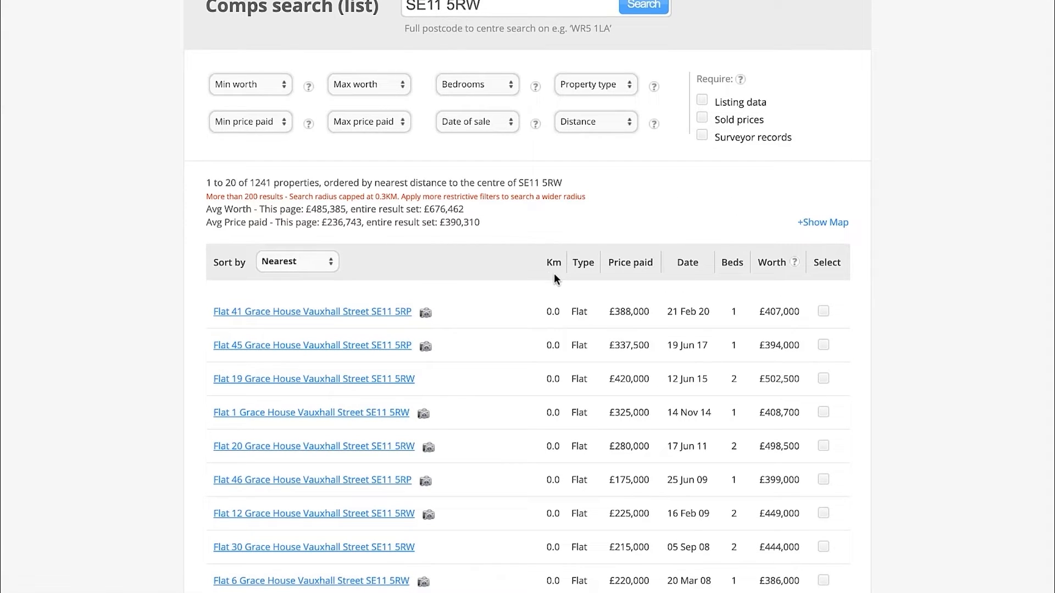
scroll(554, 272, down, 2)
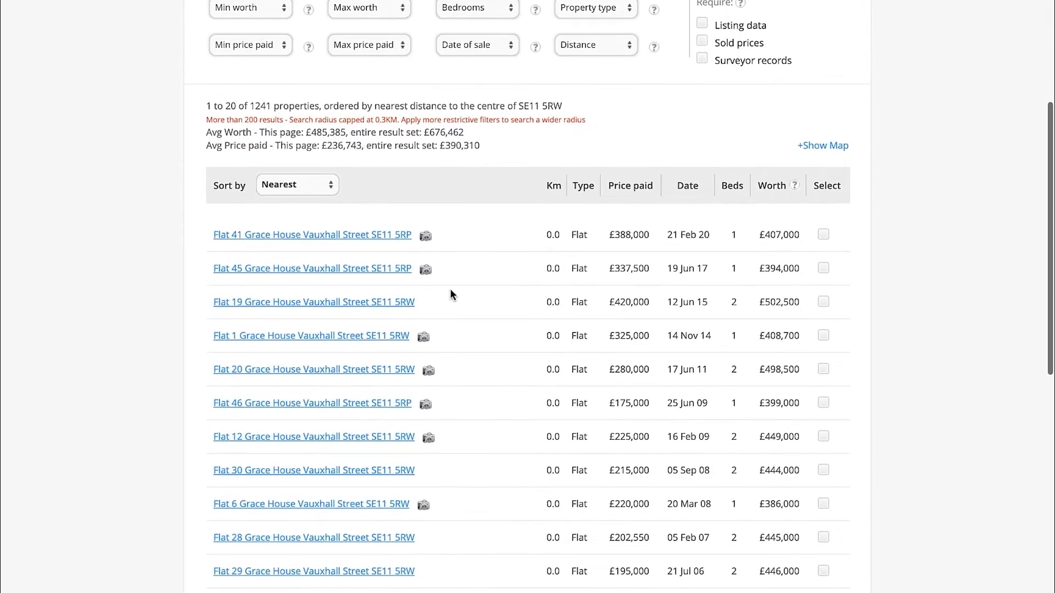
Check the subject property's address in the Excel Valuation sheet against the Mouseprice results and review the nearby sales and search filters
key(ctrl+Left)
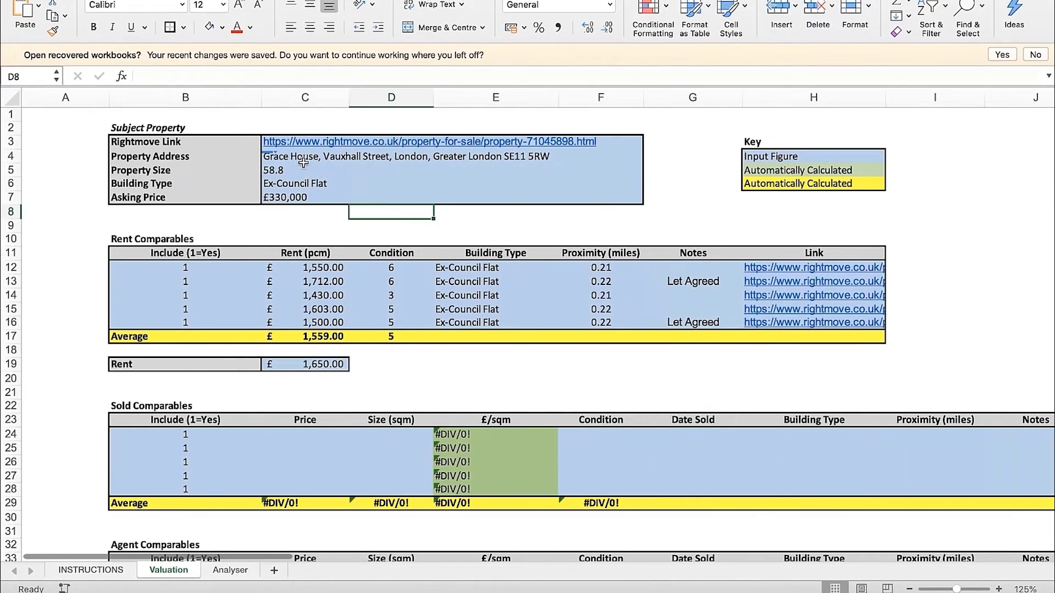
click(304, 161)
key(ctrl+Right)
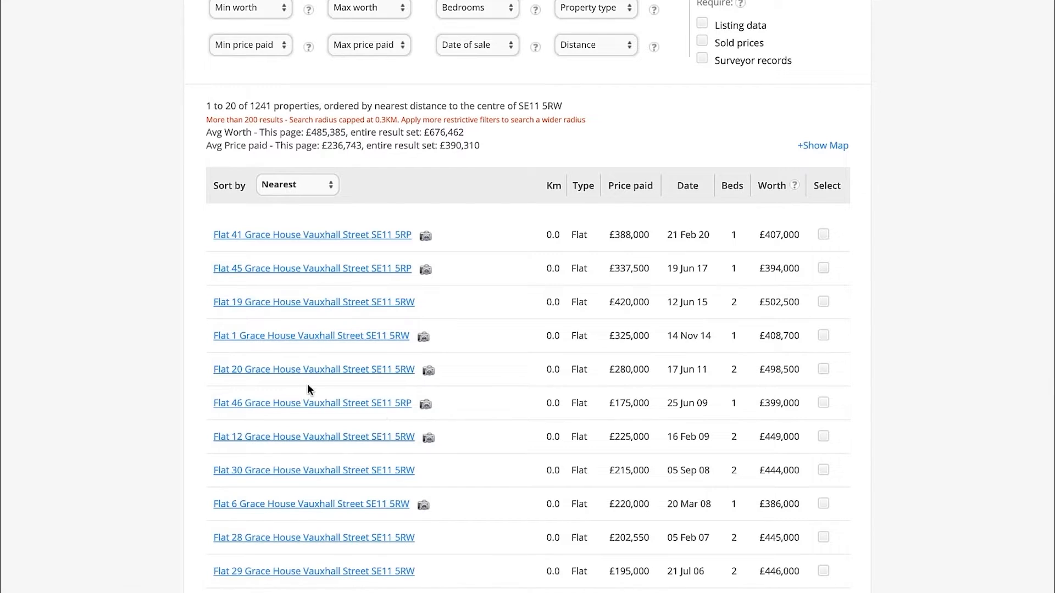
scroll(379, 410, down, 1)
scroll(380, 416, up, 1)
scroll(626, 357, up, 4)
scroll(663, 322, down, 2)
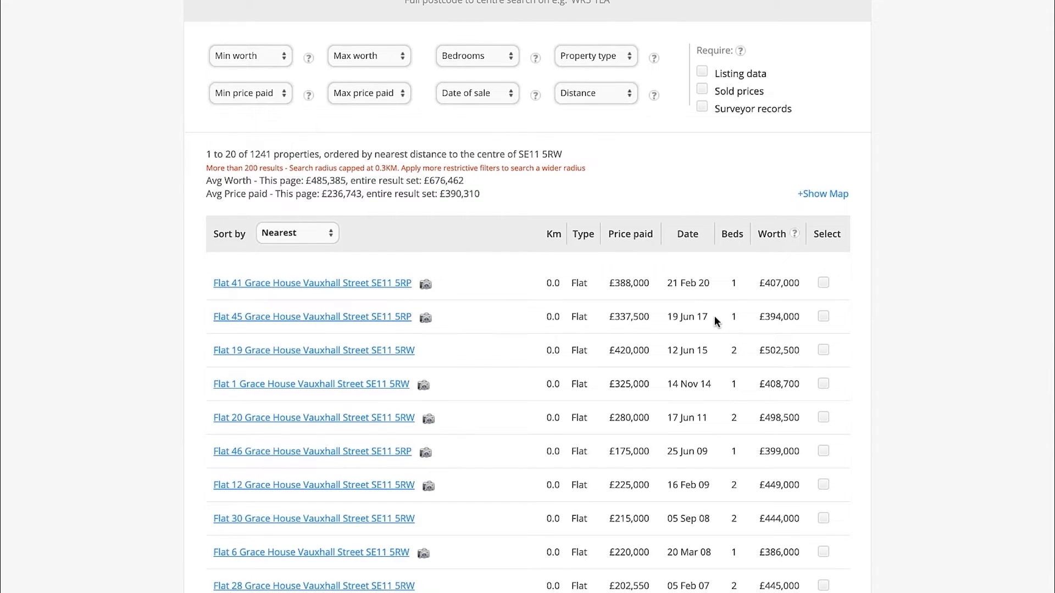
scroll(769, 294, up, 3)
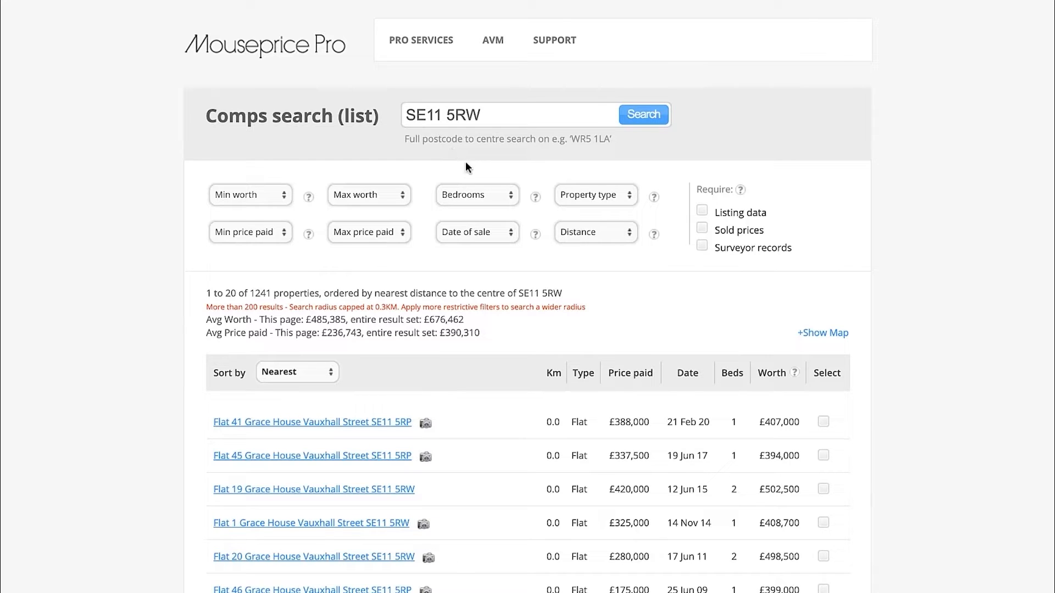
Filter the comparables search to 2 beds only and the property type Flat
click(467, 196)
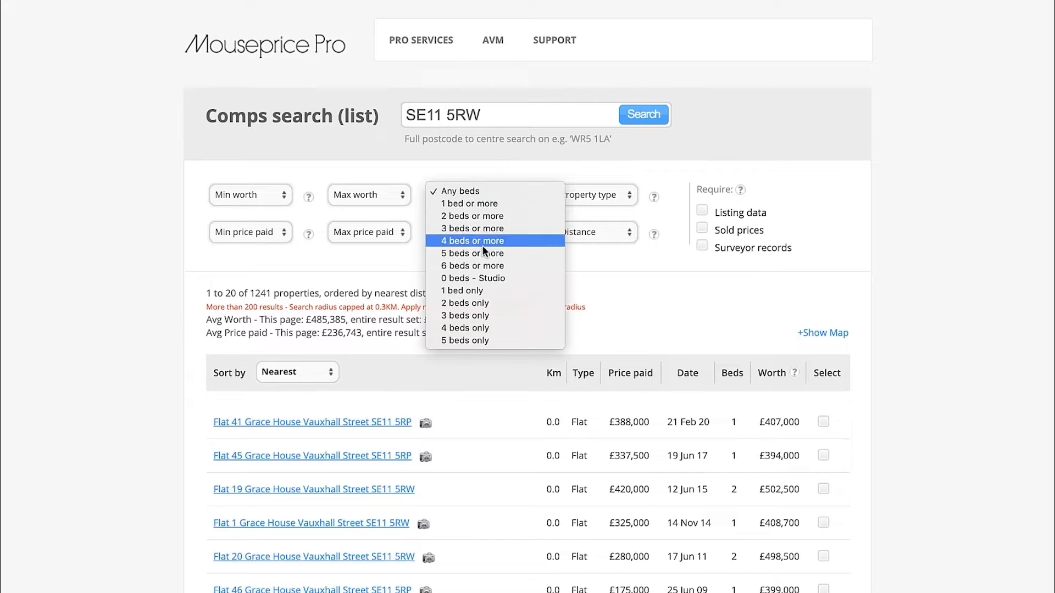
click(472, 302)
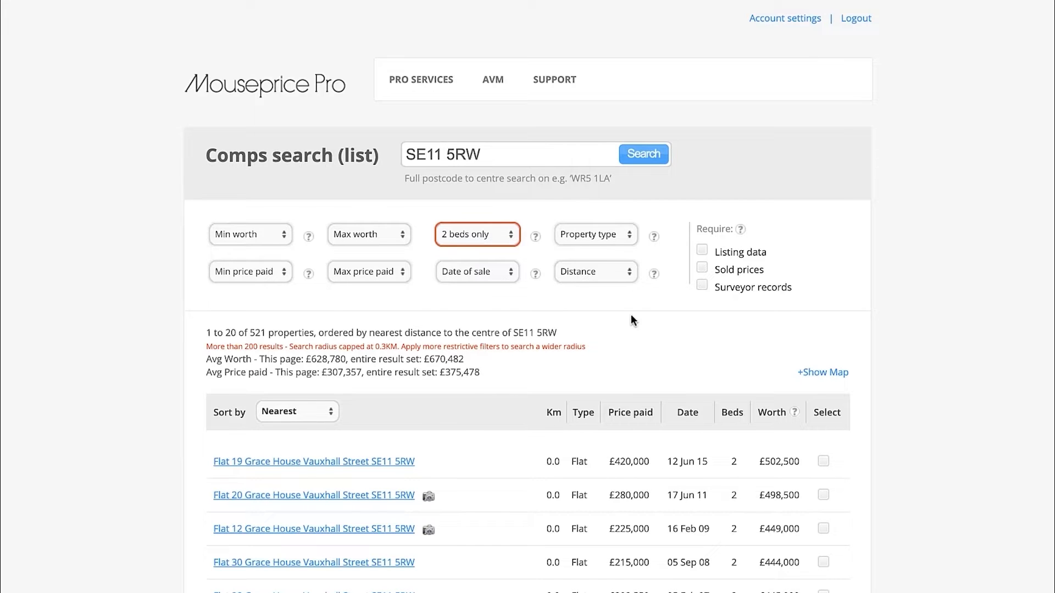
scroll(631, 320, down, 3)
scroll(596, 363, up, 3)
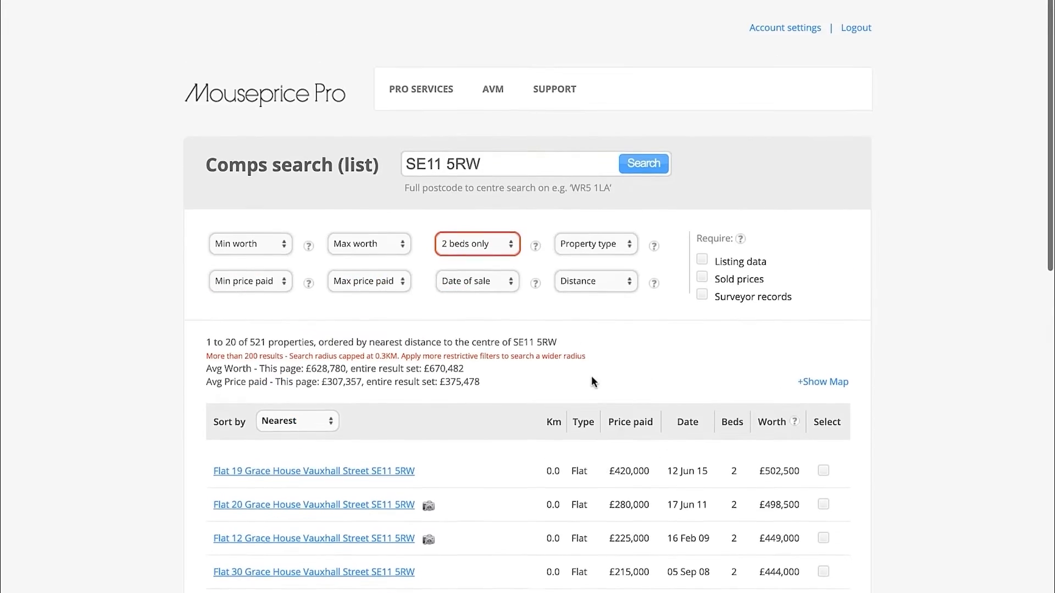
click(620, 236)
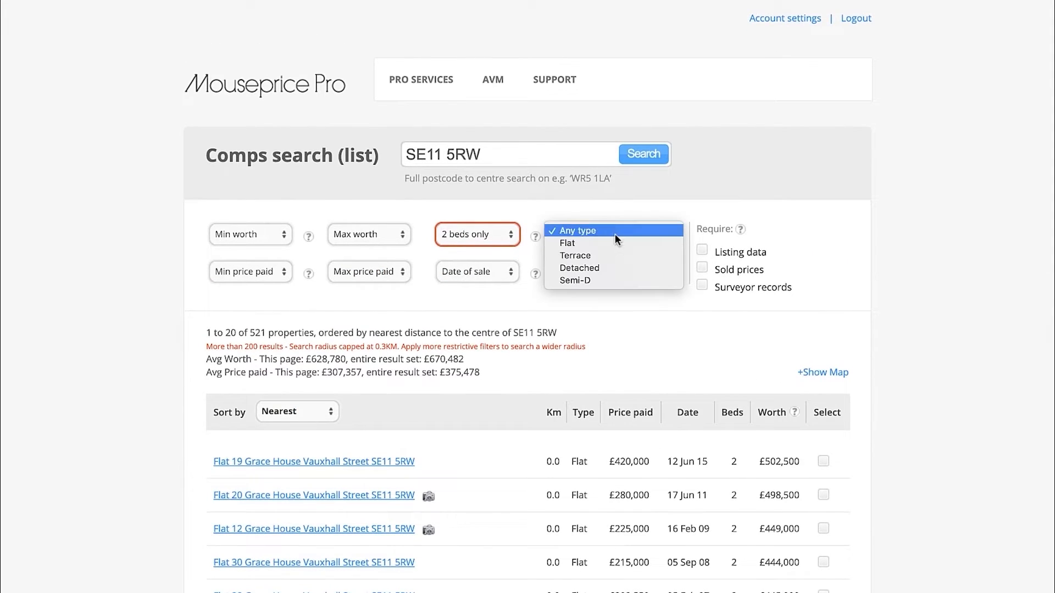
click(582, 245)
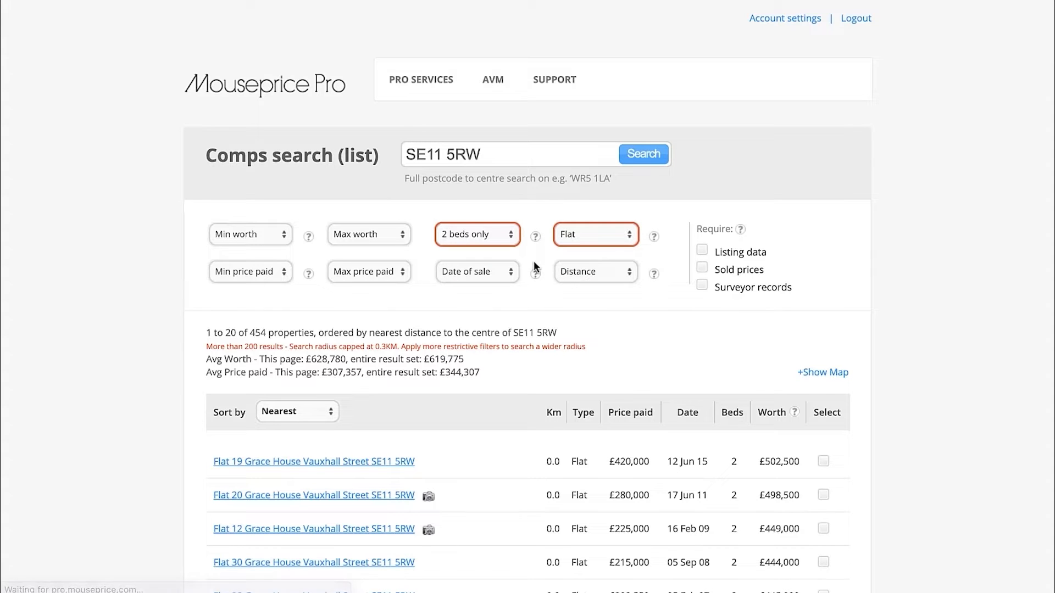
Restrict the comparables' date of sale to the last 6 months
click(487, 273)
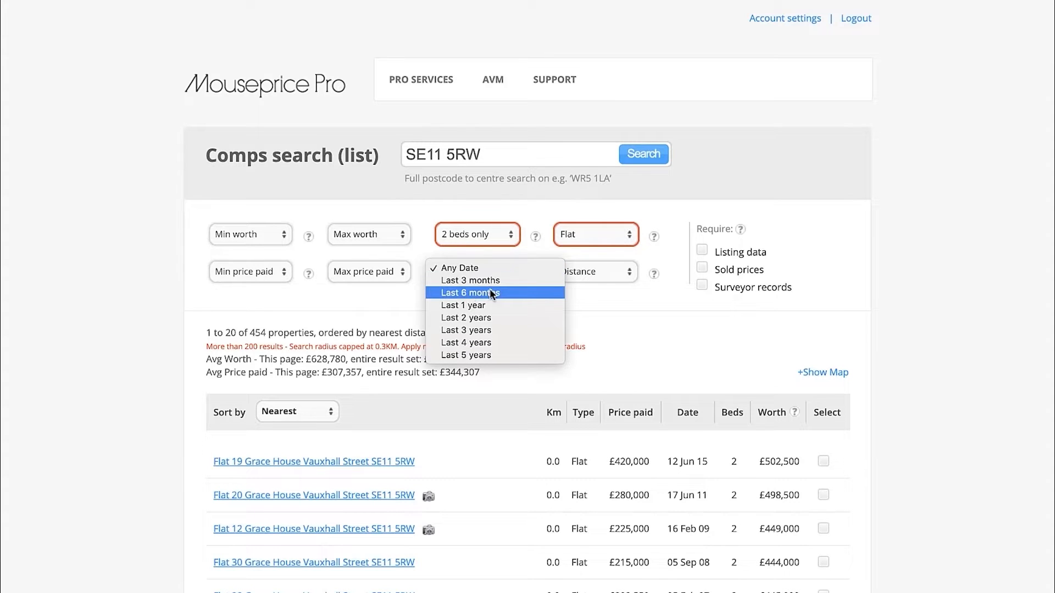
click(472, 295)
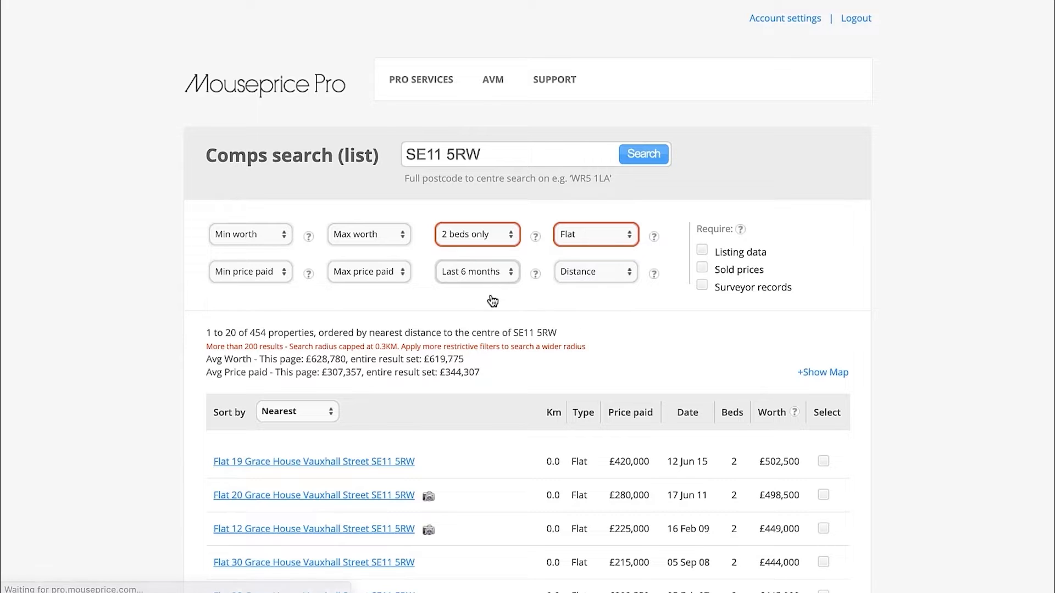
click(489, 274)
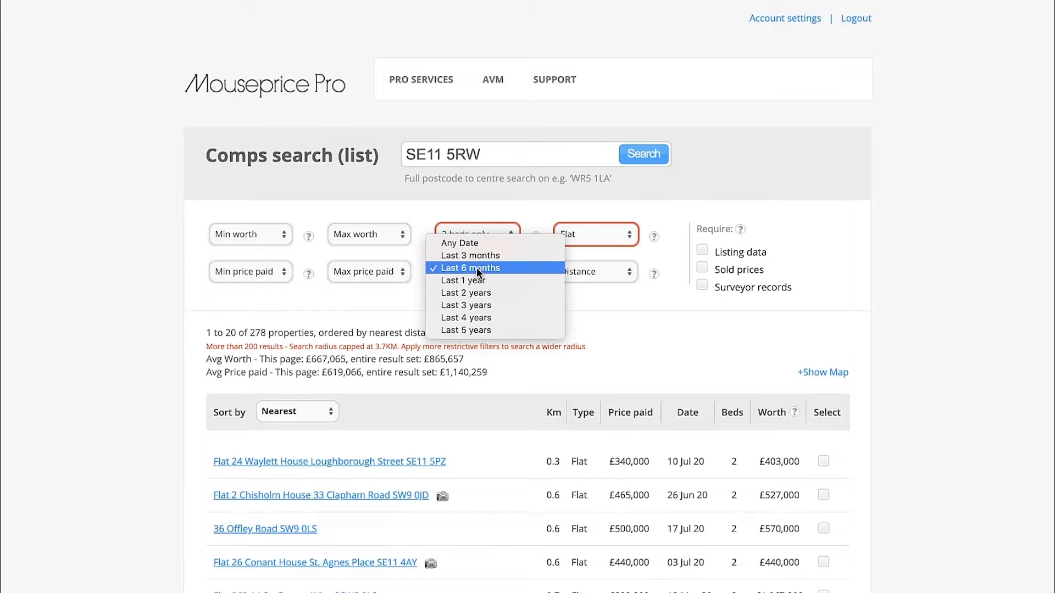
click(476, 267)
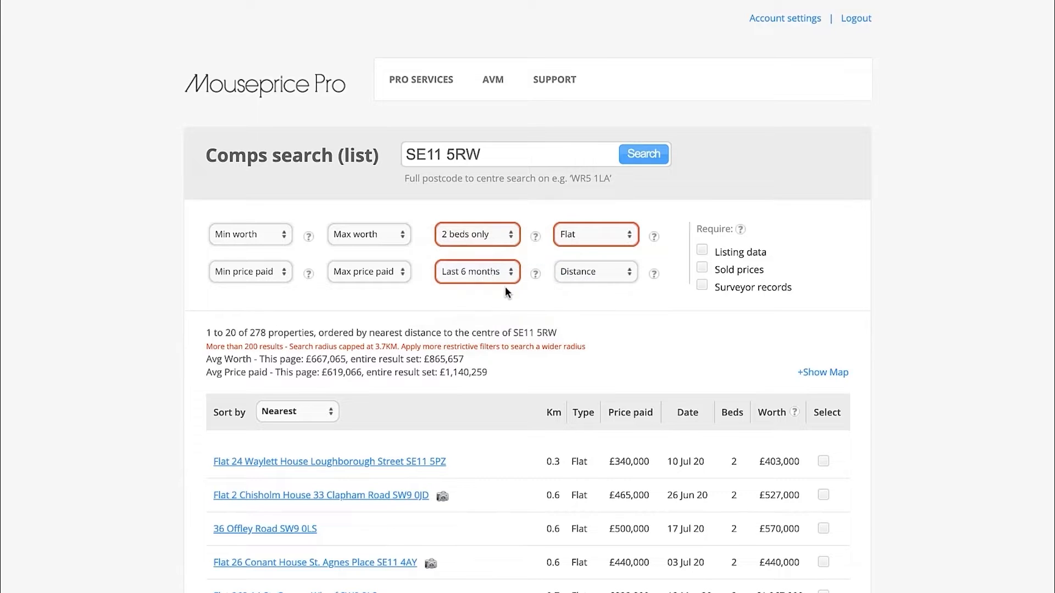
Try limiting the distance to within the supplied postcode, and set it to 1/4 mile (0.4km) instead
scroll(580, 312, down, 1)
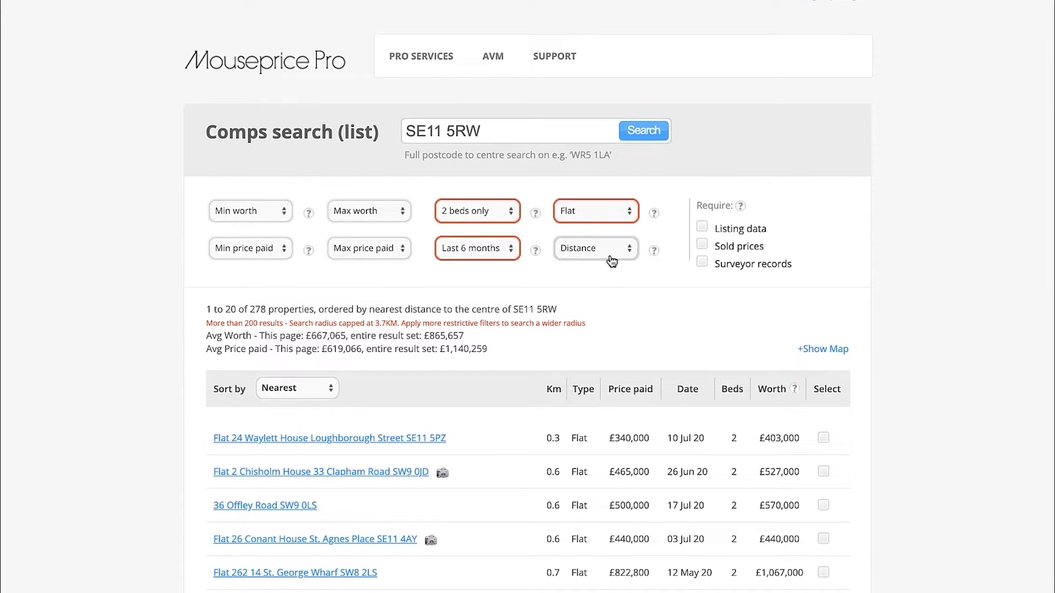
click(617, 248)
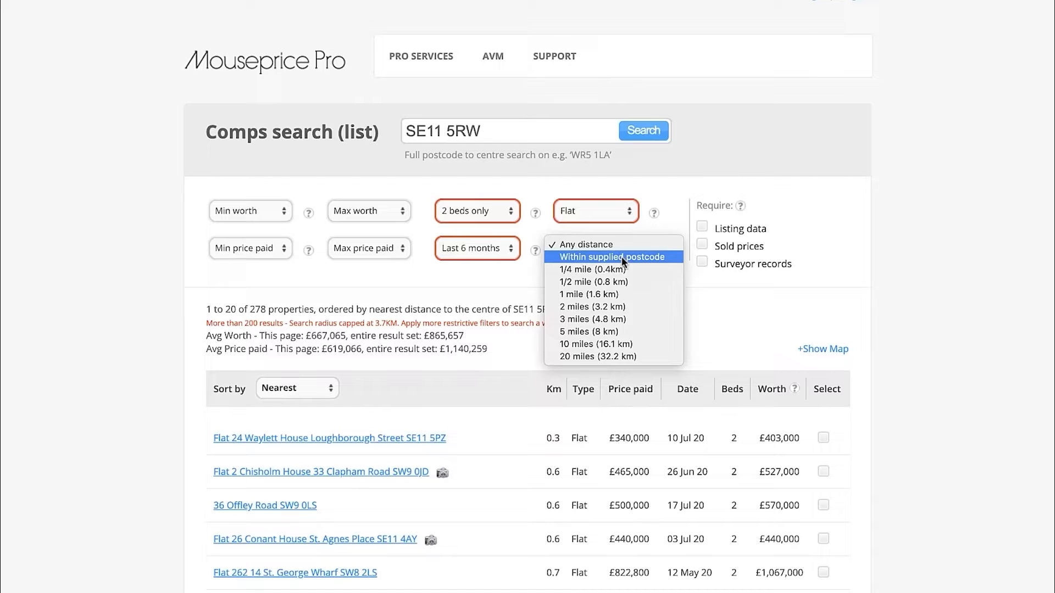
click(621, 256)
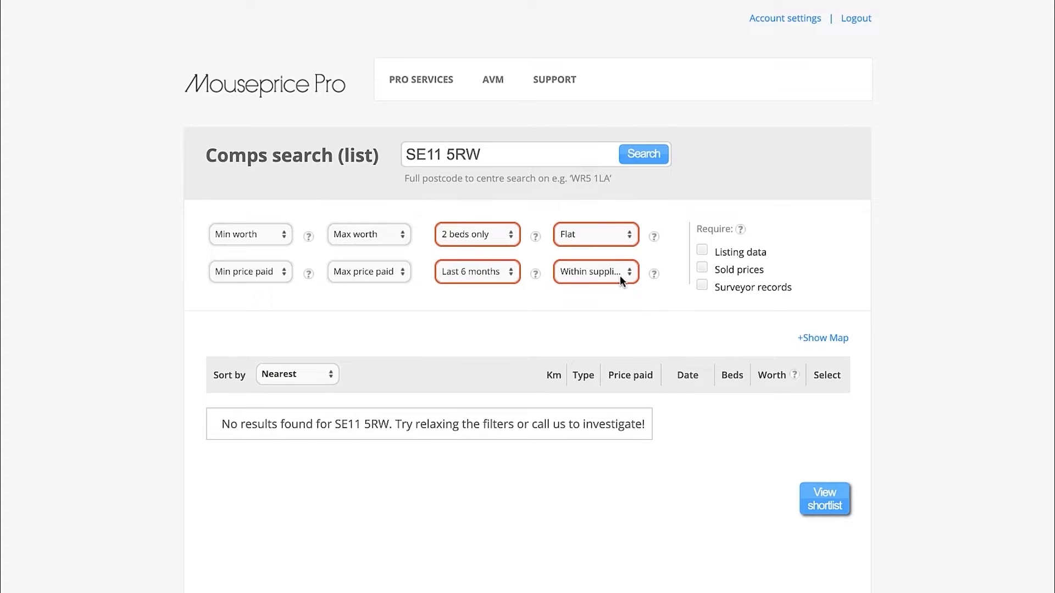
click(620, 276)
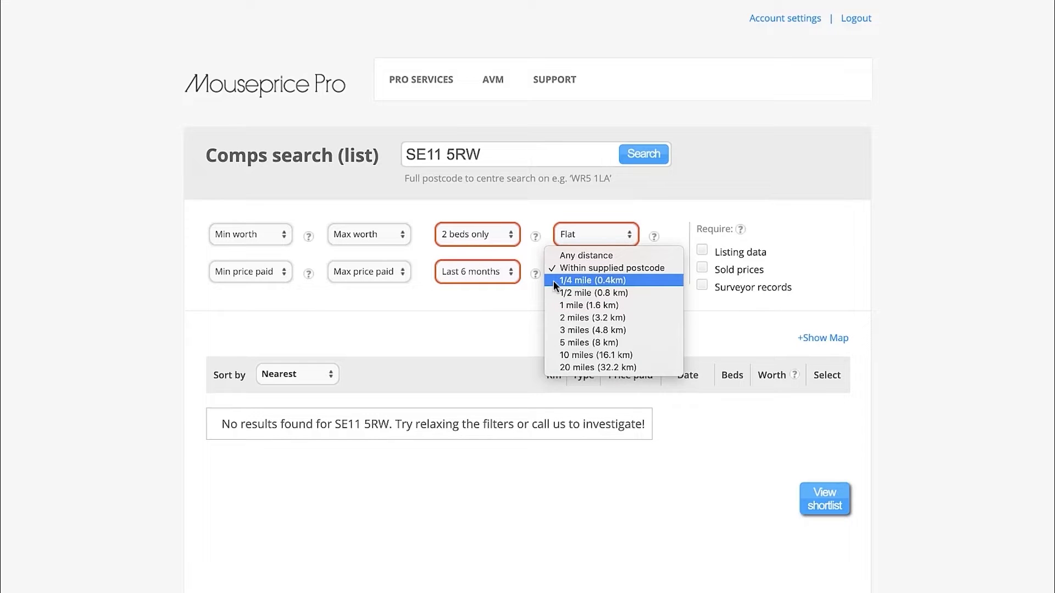
click(612, 280)
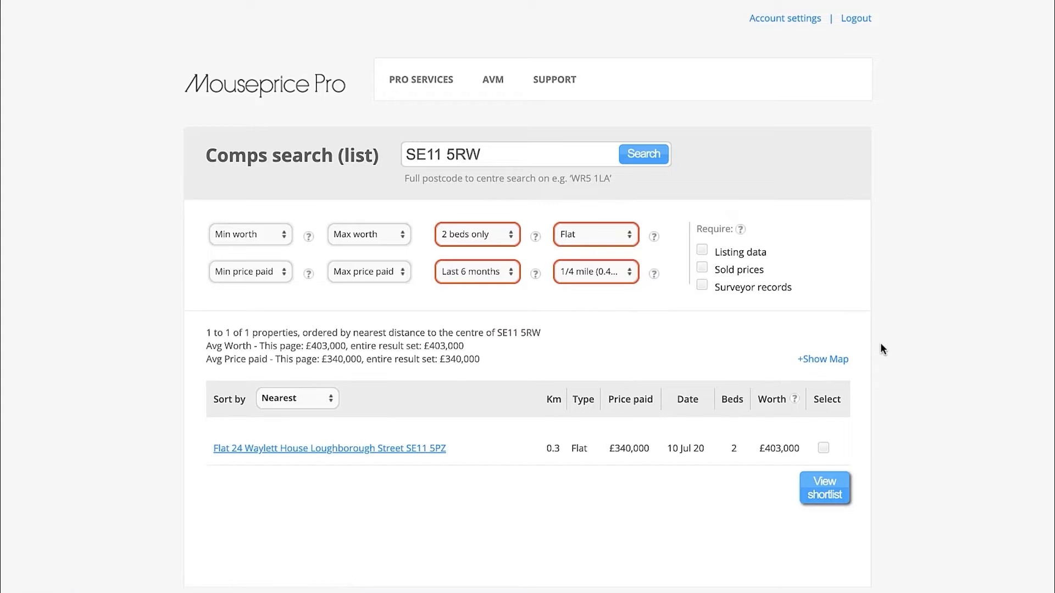
scroll(604, 438, down, 1)
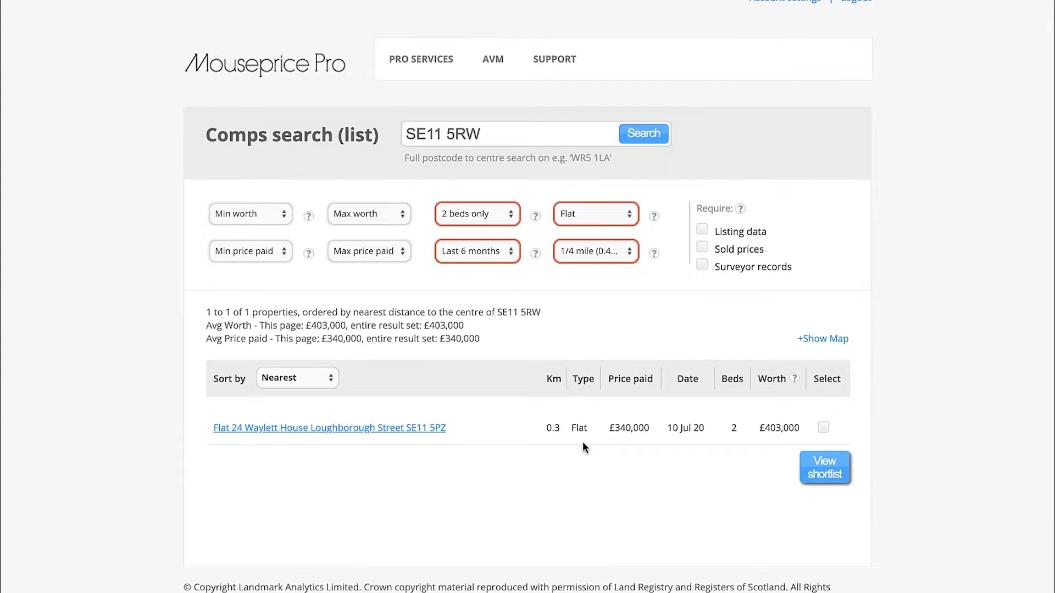
scroll(576, 442, down, 1)
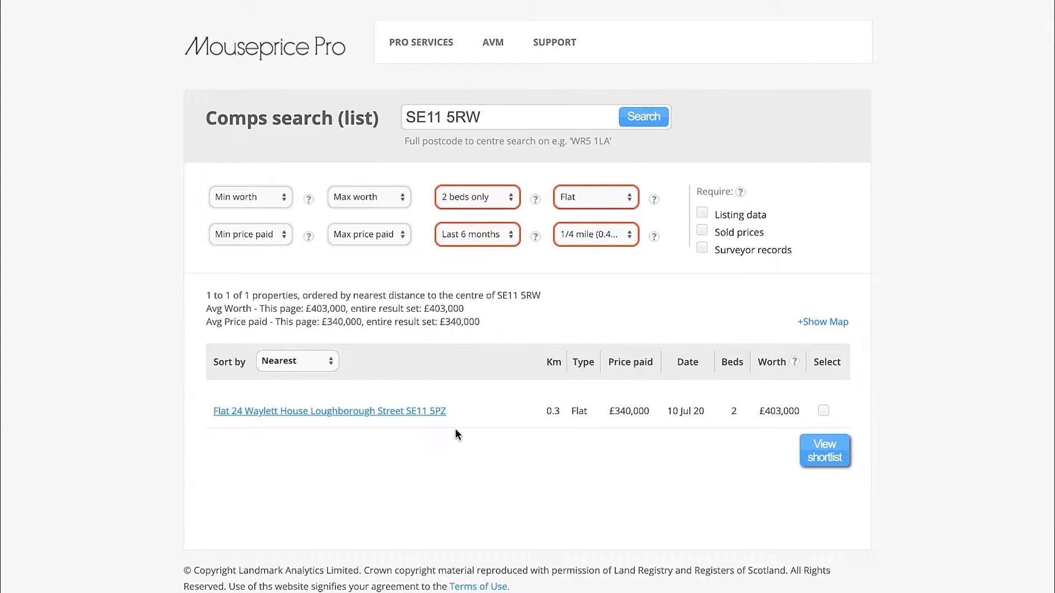
scroll(459, 440, up, 2)
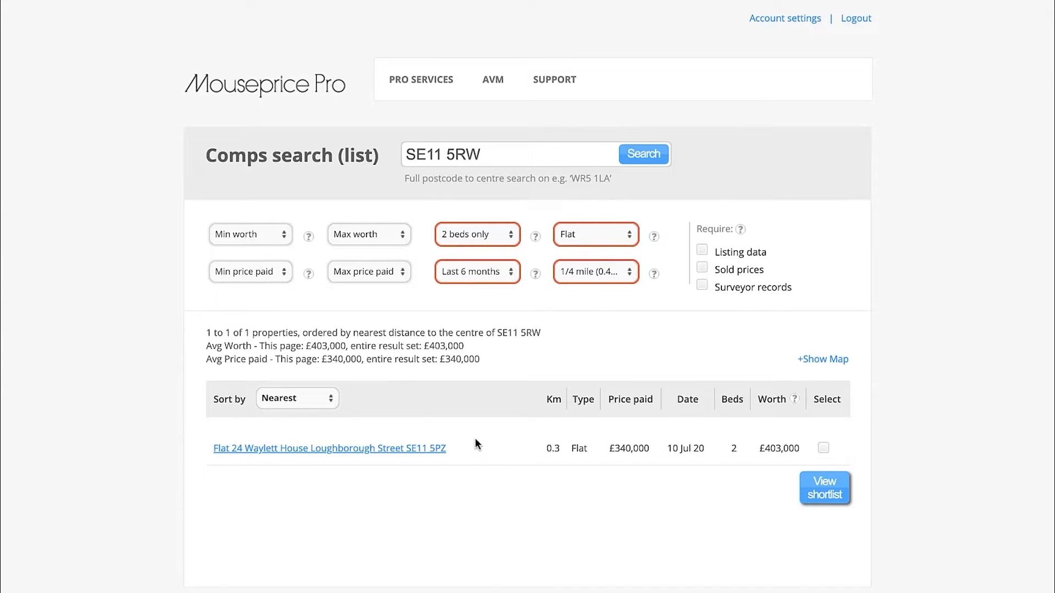
Open the listed comparable flat in a new tab, dismiss the error message and review its key data and previous sales
right_click(377, 447)
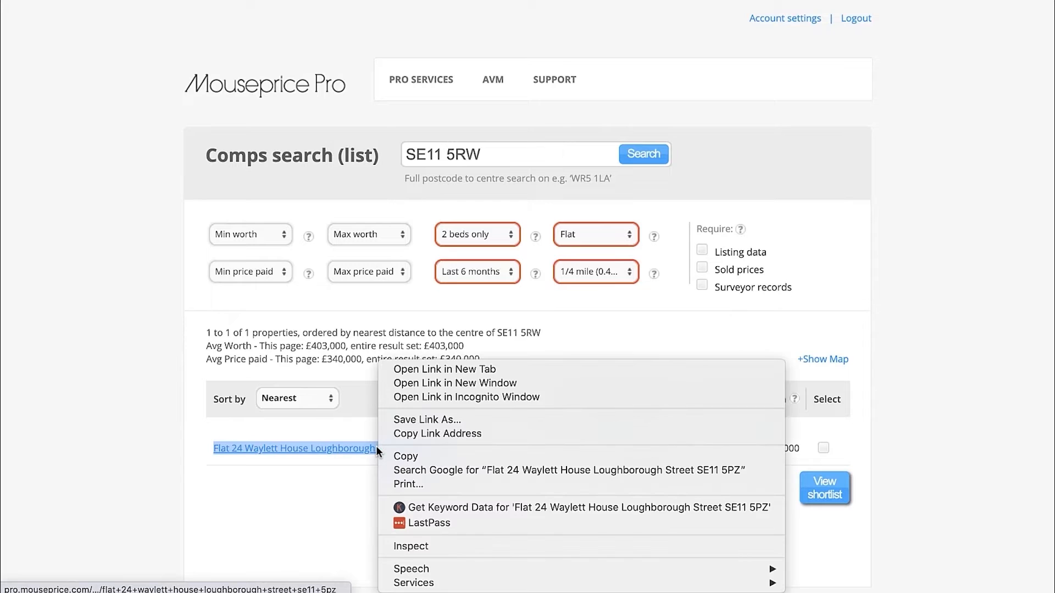
click(506, 370)
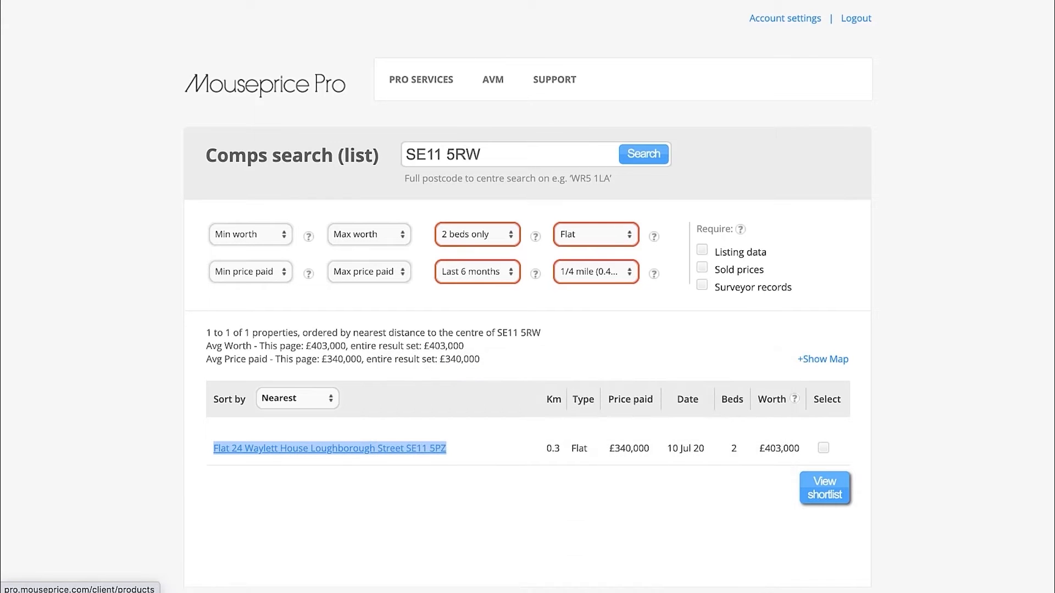
click(429, 1)
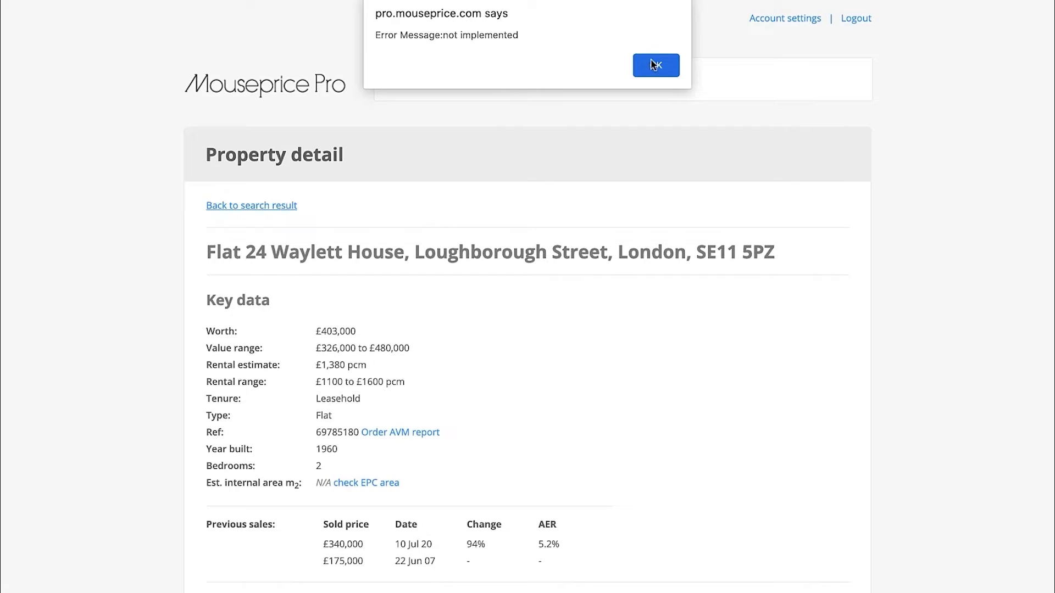
click(655, 64)
scroll(871, 221, up, 10)
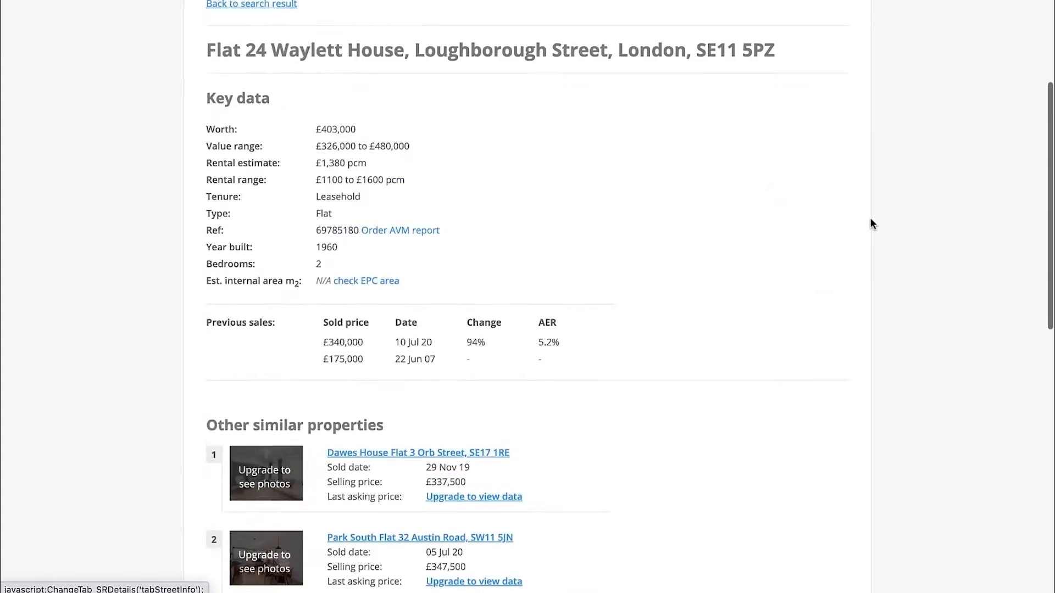
scroll(871, 223, up, 4)
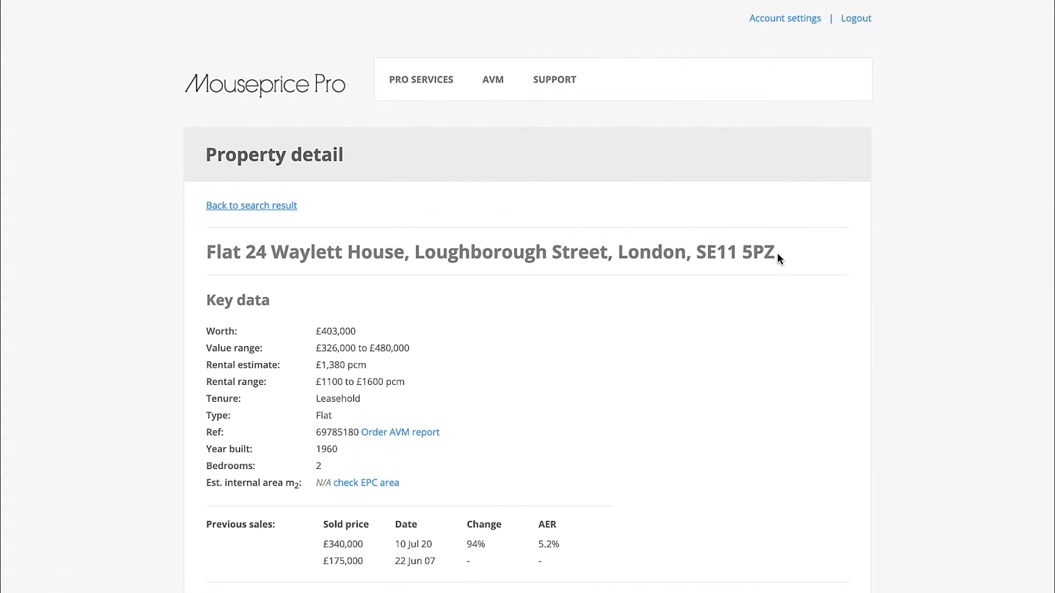
Copy the comparable flat's full address from its property detail page and search Google for it in a new tab
drag(775, 253, 207, 254)
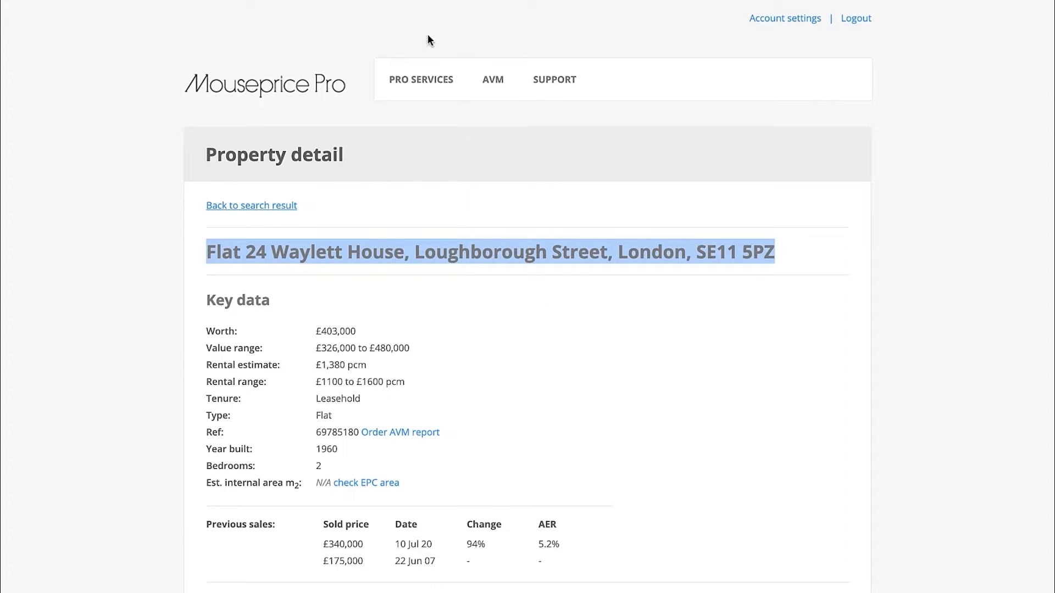
key(super+t)
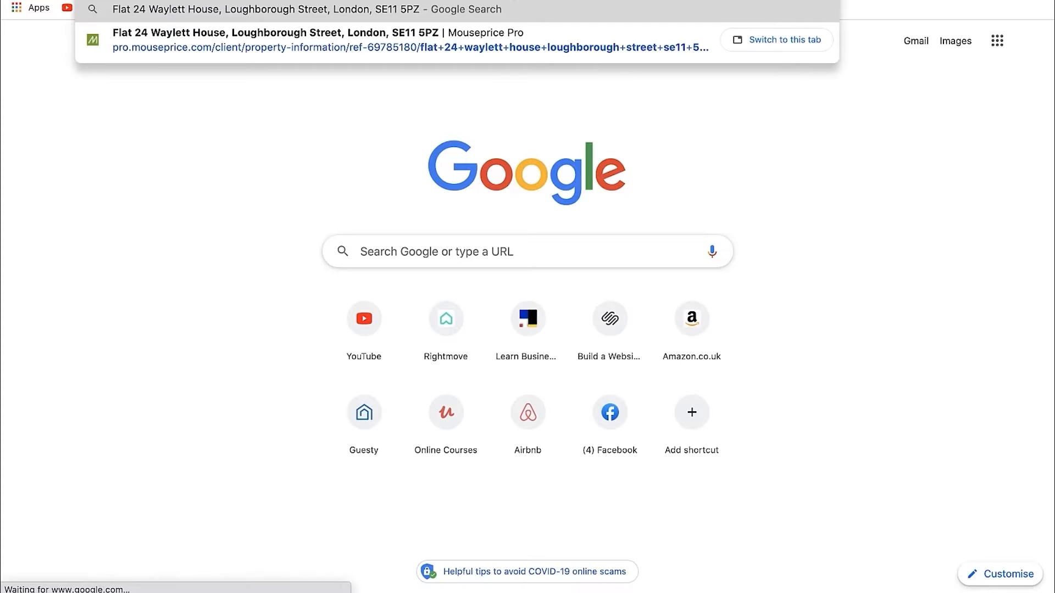
key(Return)
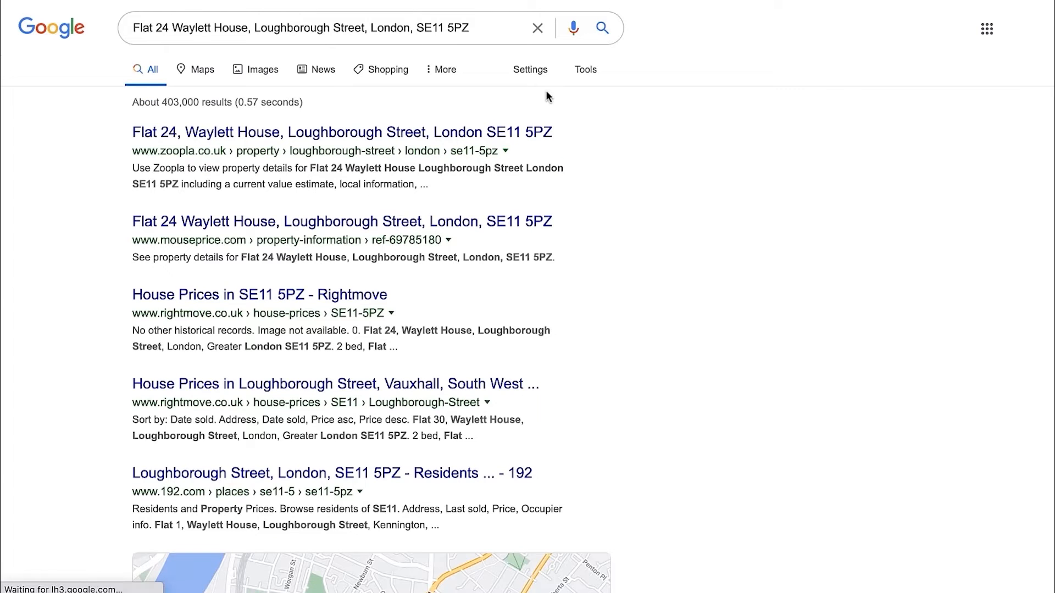
View the image results for the comparable's address and inspect The Move Market and Rightmove photos of the building
click(257, 74)
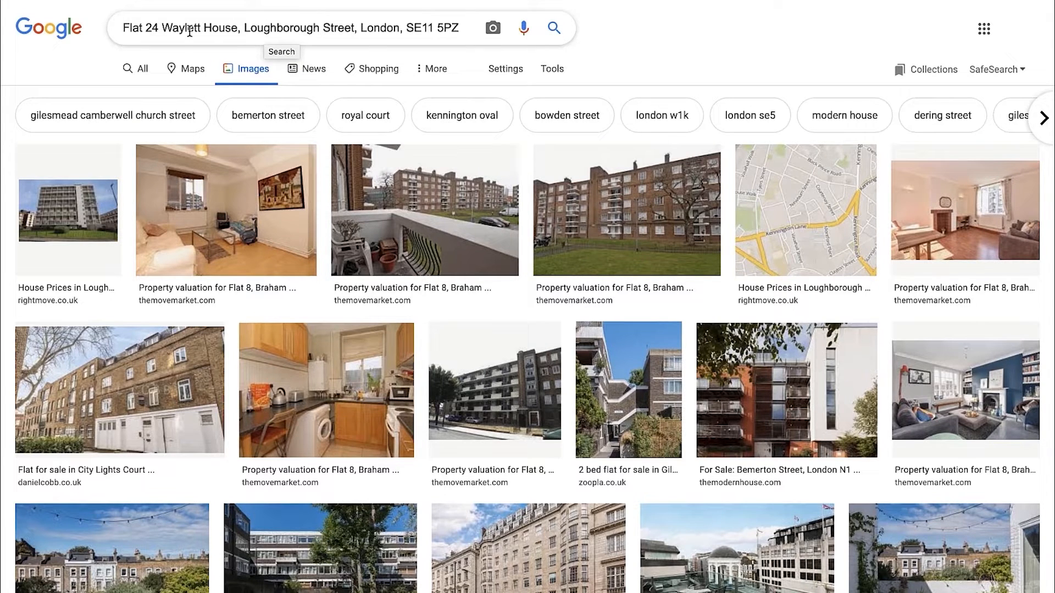
click(630, 219)
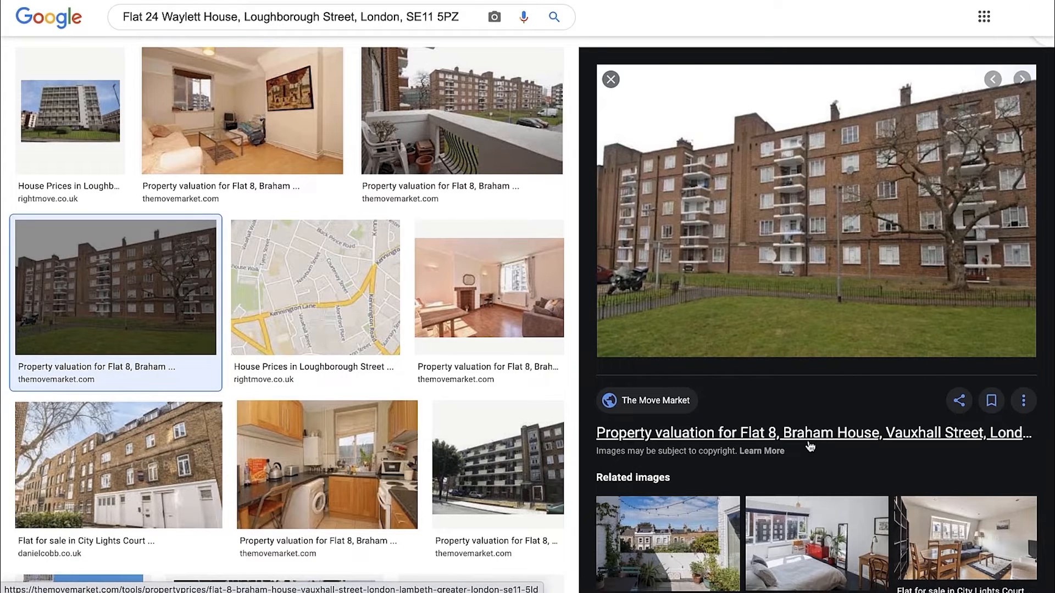
scroll(471, 266, up, 2)
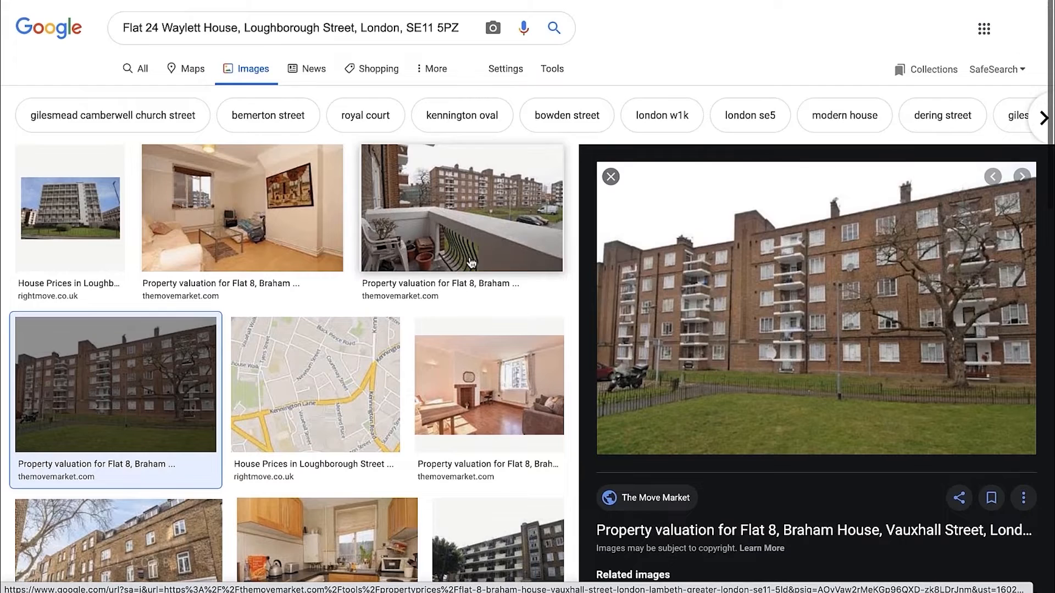
click(77, 210)
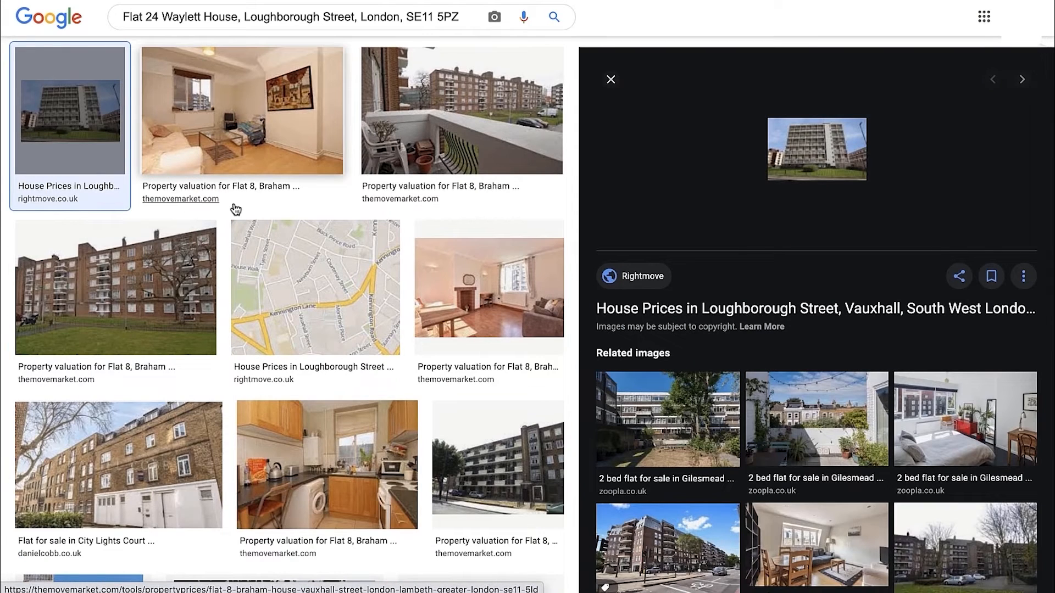
scroll(235, 209, up, 2)
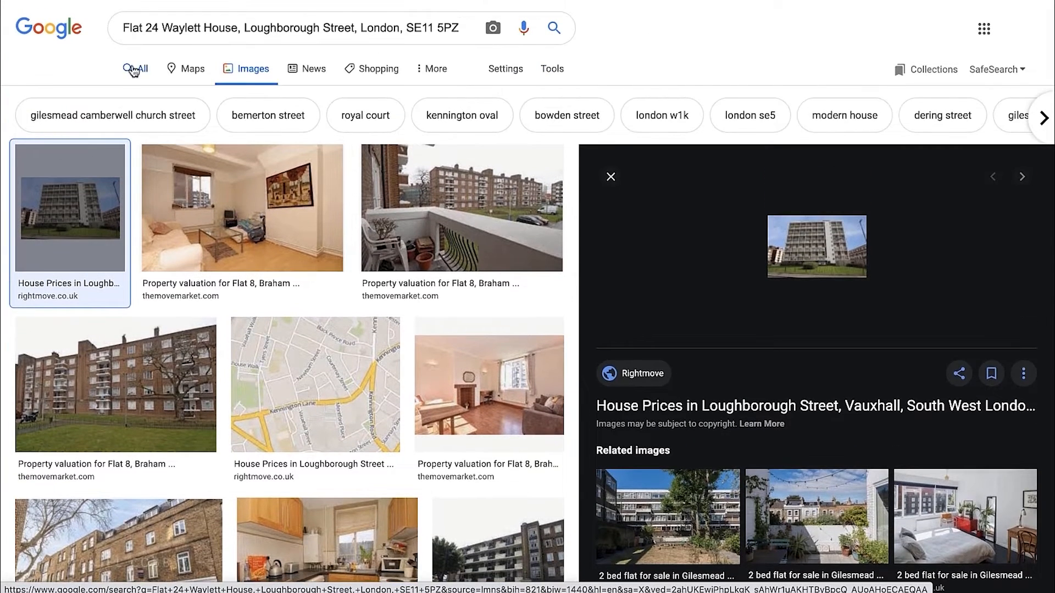
Return to all search results, open the comparable flat's Zoopla page and check its sales history and image history
click(71, 67)
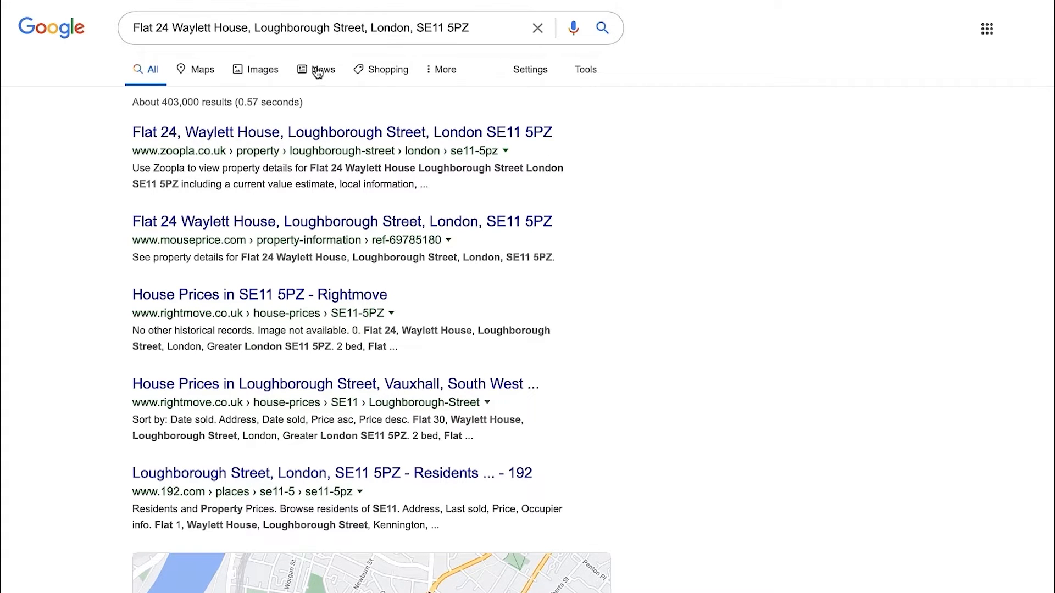
click(256, 138)
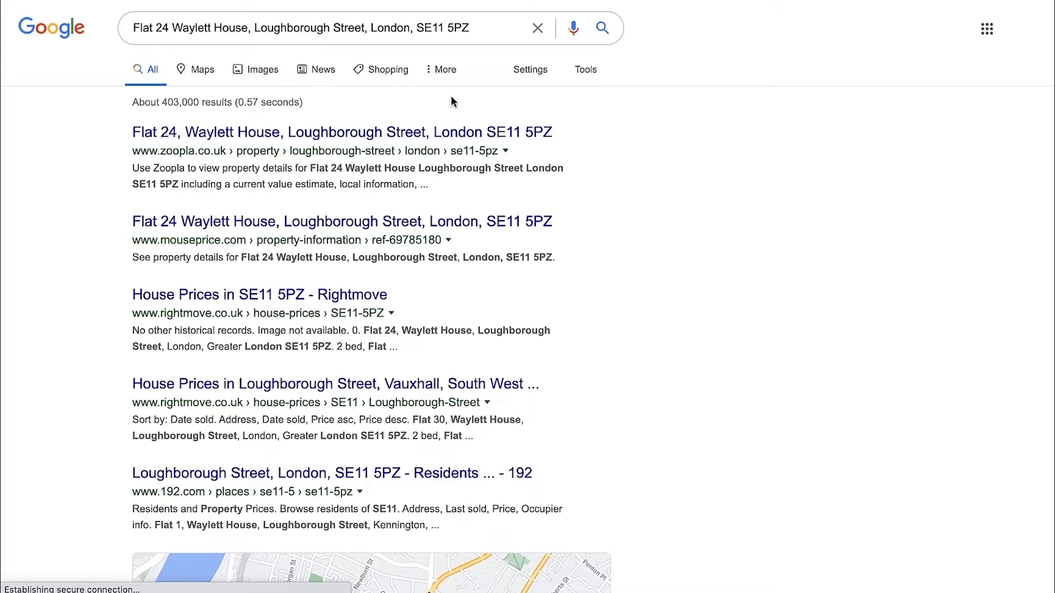
scroll(545, 276, down, 20)
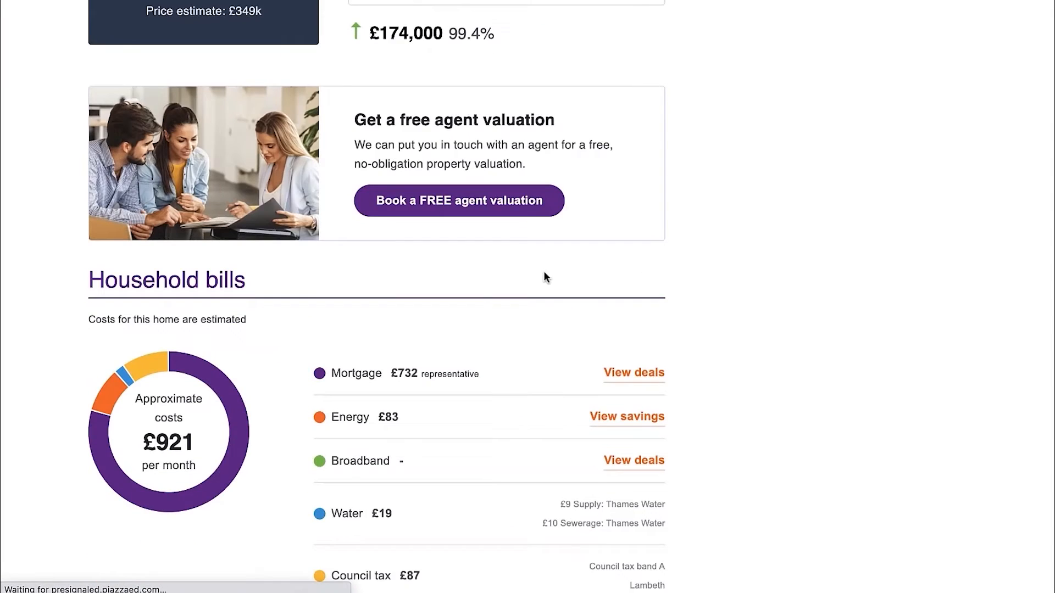
scroll(545, 276, down, 9)
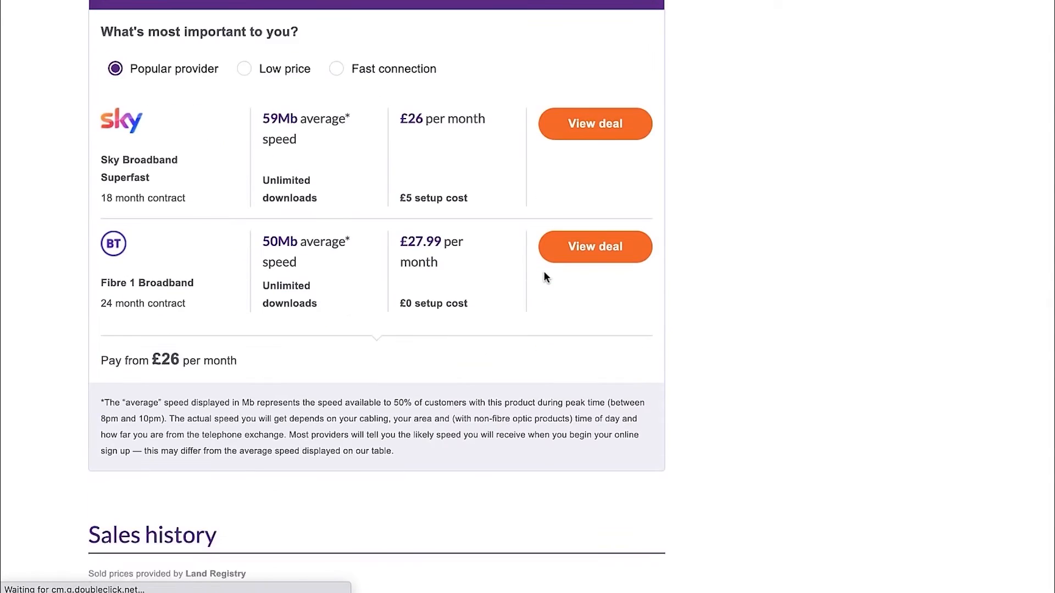
scroll(703, 276, down, 5)
scroll(702, 272, up, 2)
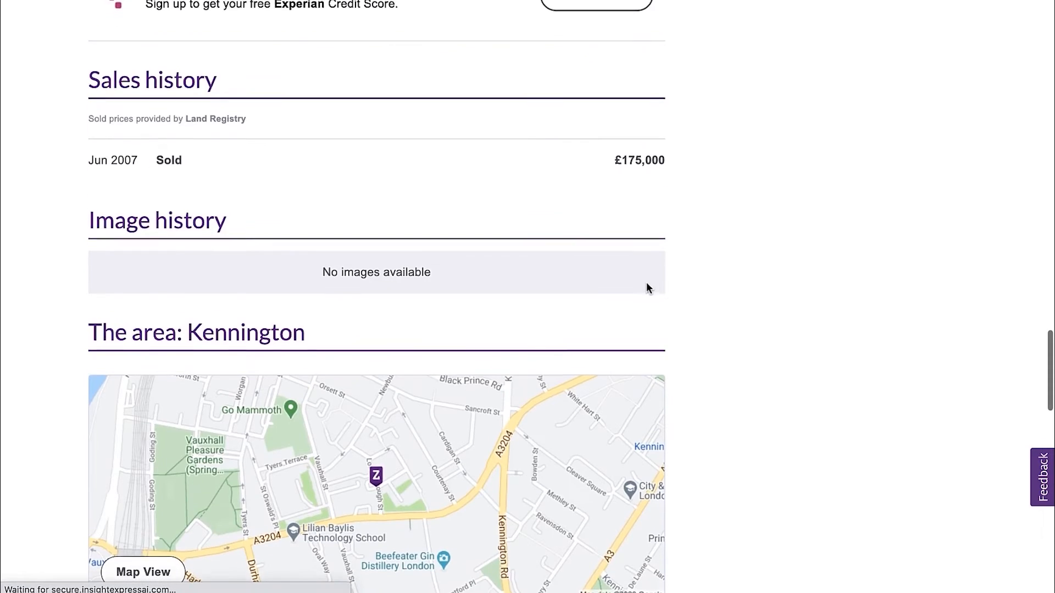
Check the comparable flat's image history and property summary on Zoopla, and return to its Mouseprice Pro property detail page
drag(323, 269, 400, 271)
click(471, 272)
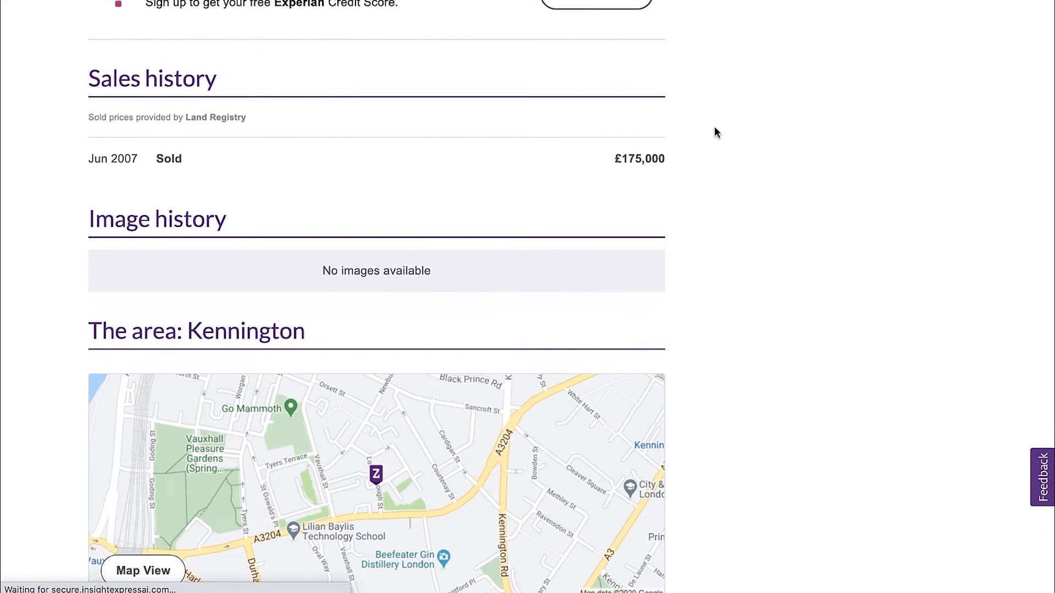
scroll(715, 132, up, 20)
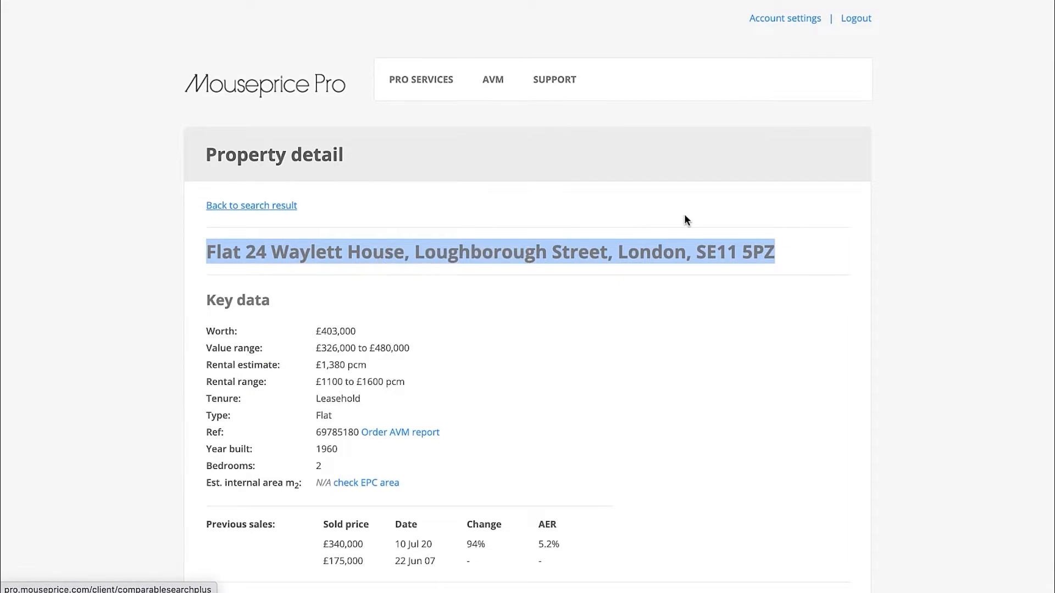
click(685, 220)
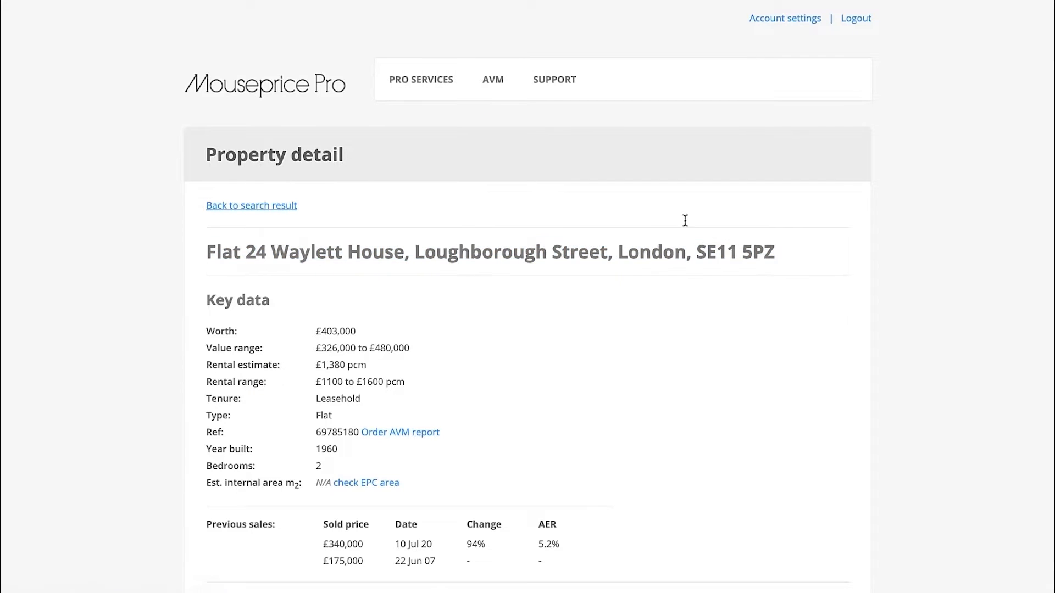
Locate the comparable flat's pin on the property page's map and examine its building and the surrounding streets up close
scroll(681, 247, down, 10)
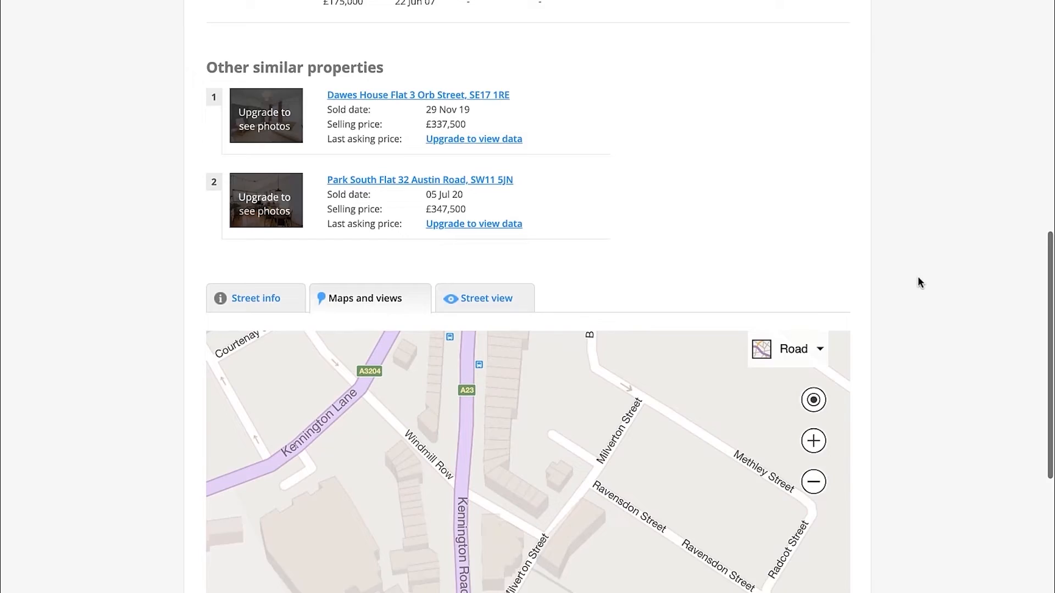
scroll(920, 281, down, 5)
click(818, 231)
click(818, 230)
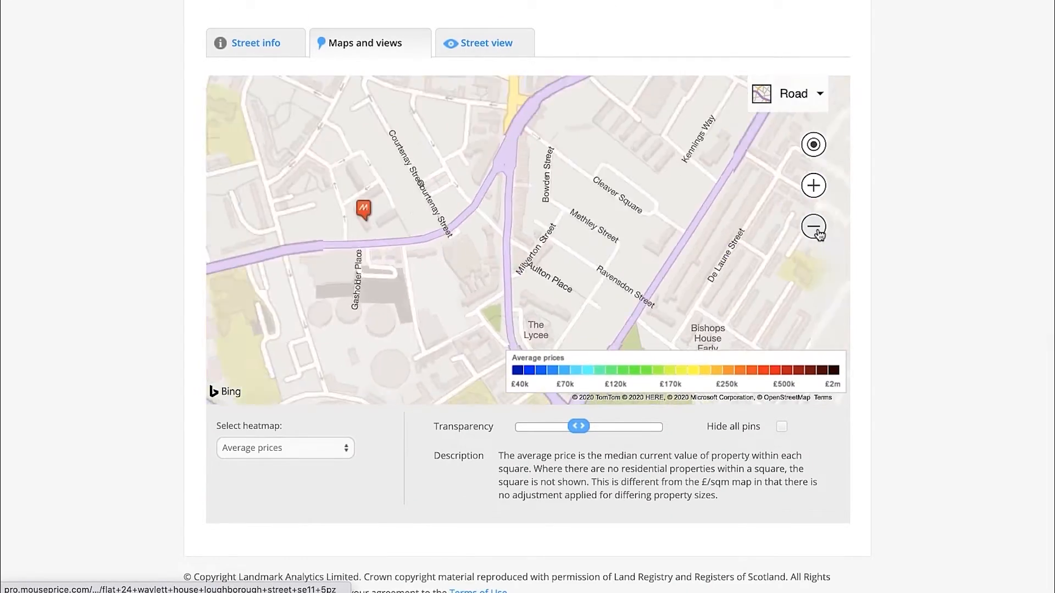
click(818, 230)
drag(481, 245, 539, 283)
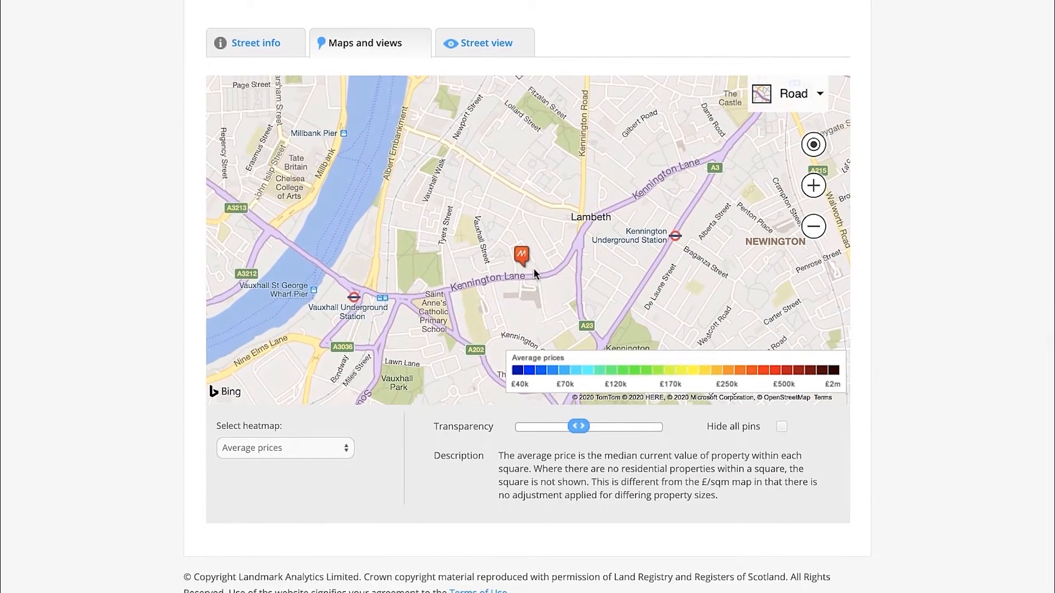
scroll(534, 268, up, 4)
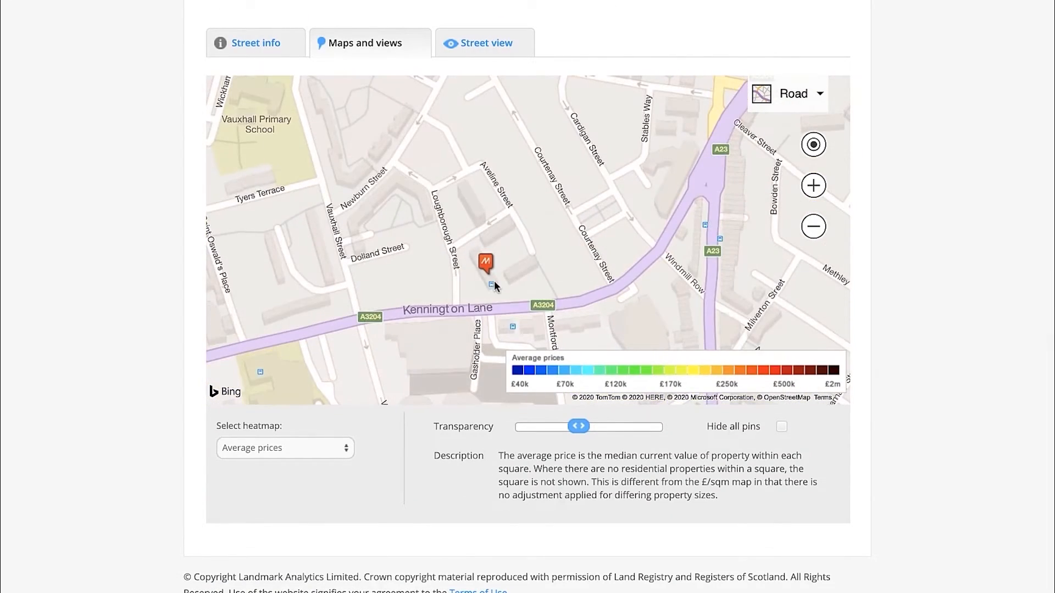
scroll(495, 284, up, 4)
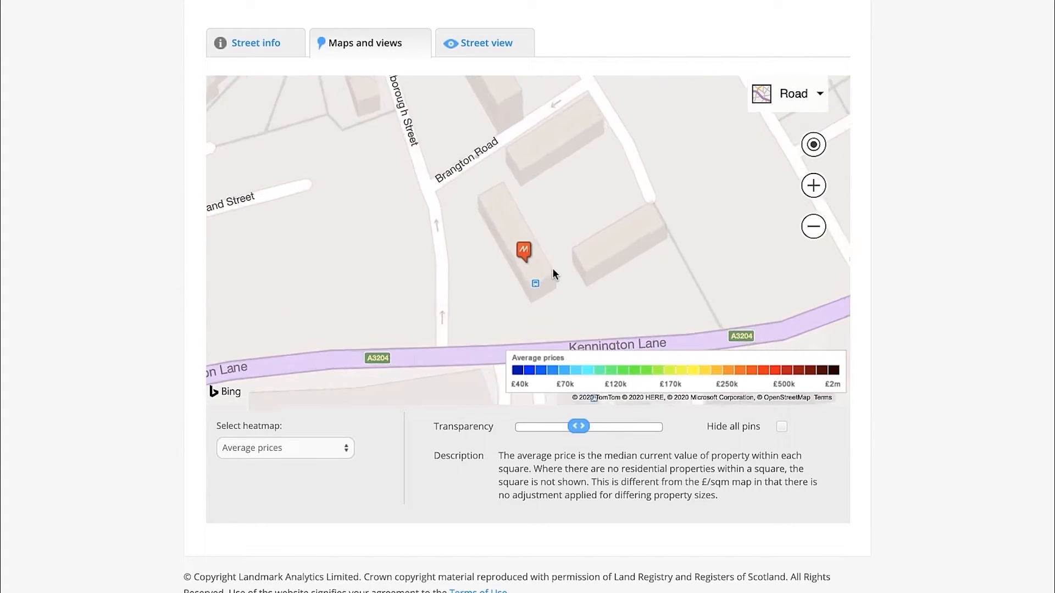
scroll(552, 268, up, 2)
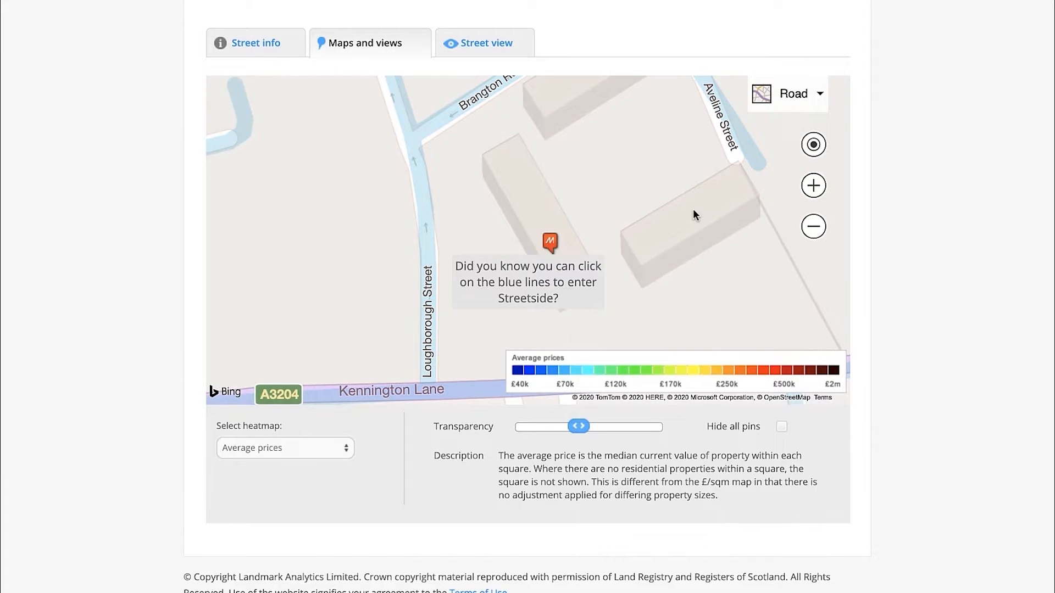
Inspect the comparable's building in Bird's eye view and compare it with the Rightmove listing photo of the Vauxhall Street maisonette
click(804, 99)
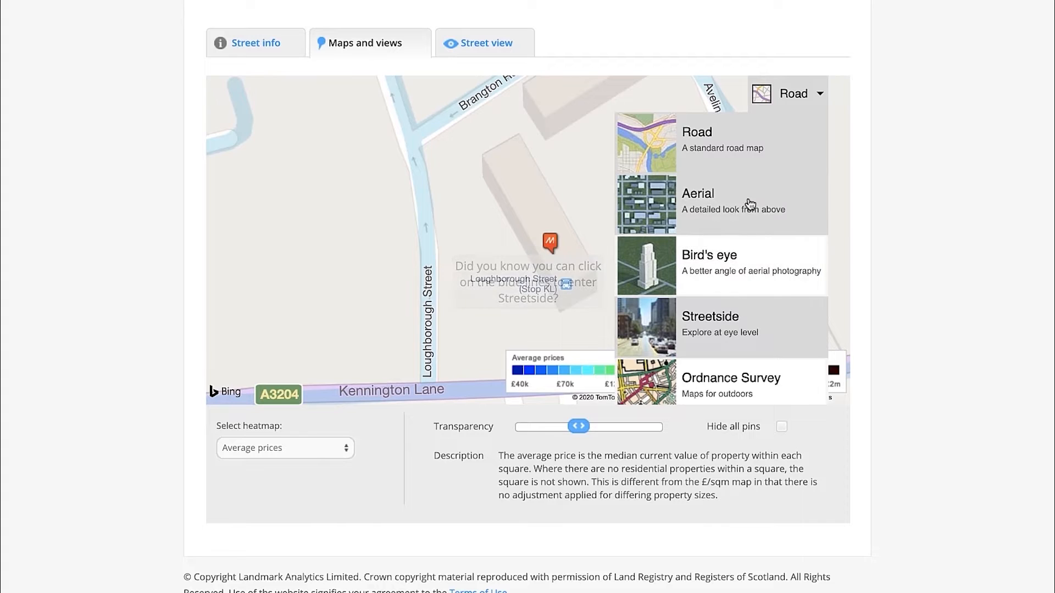
click(742, 263)
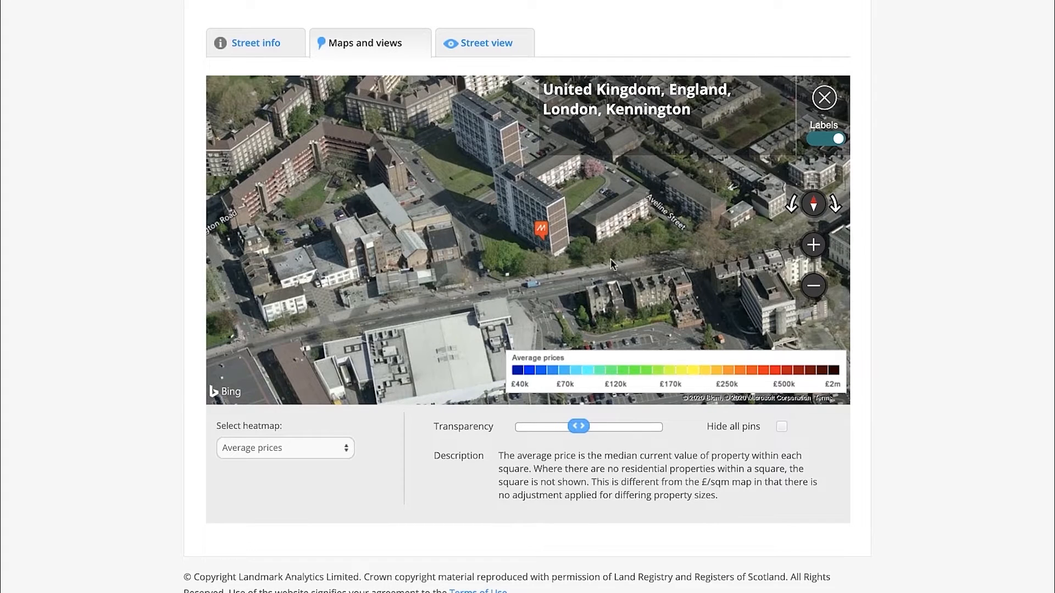
click(813, 245)
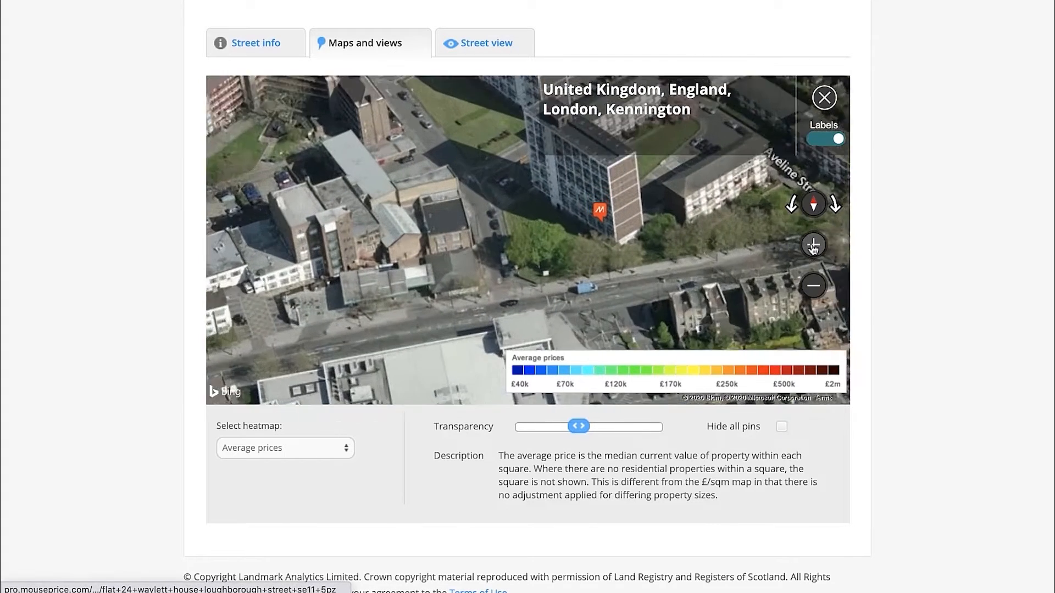
drag(714, 219, 657, 279)
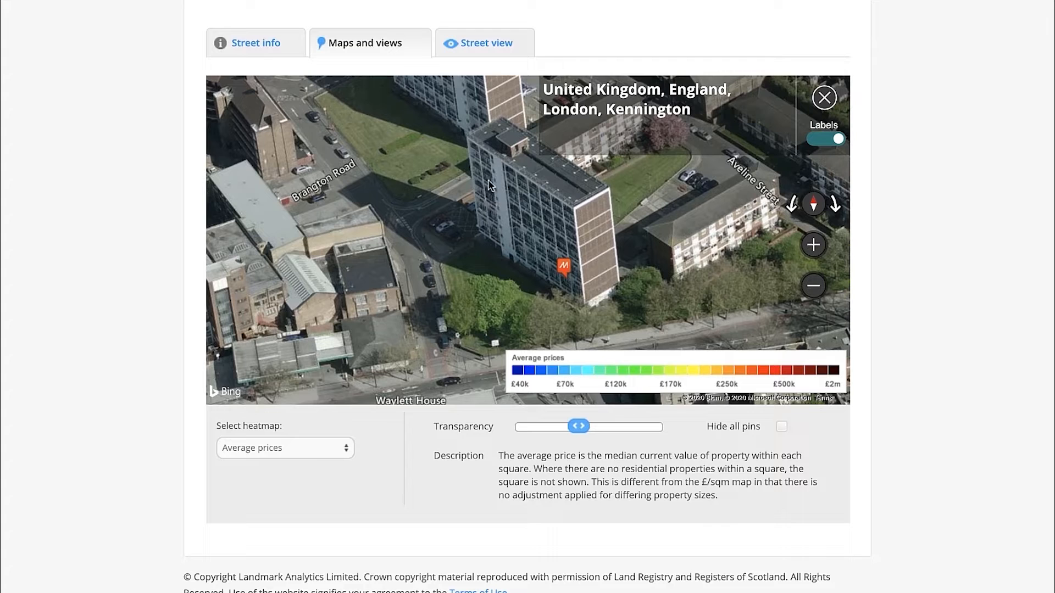
drag(499, 159, 594, 235)
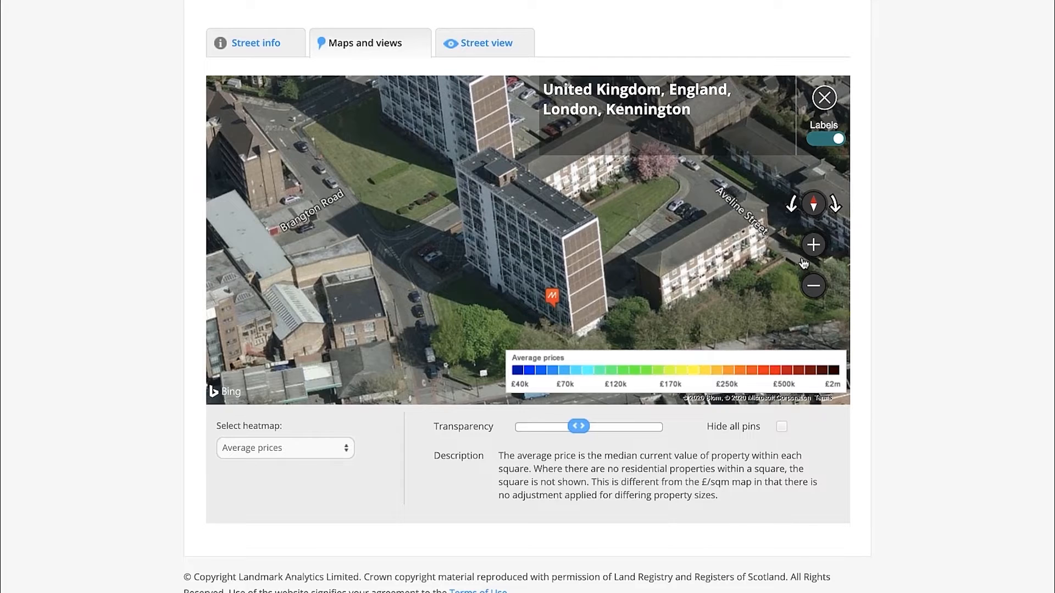
click(814, 245)
drag(642, 258, 611, 193)
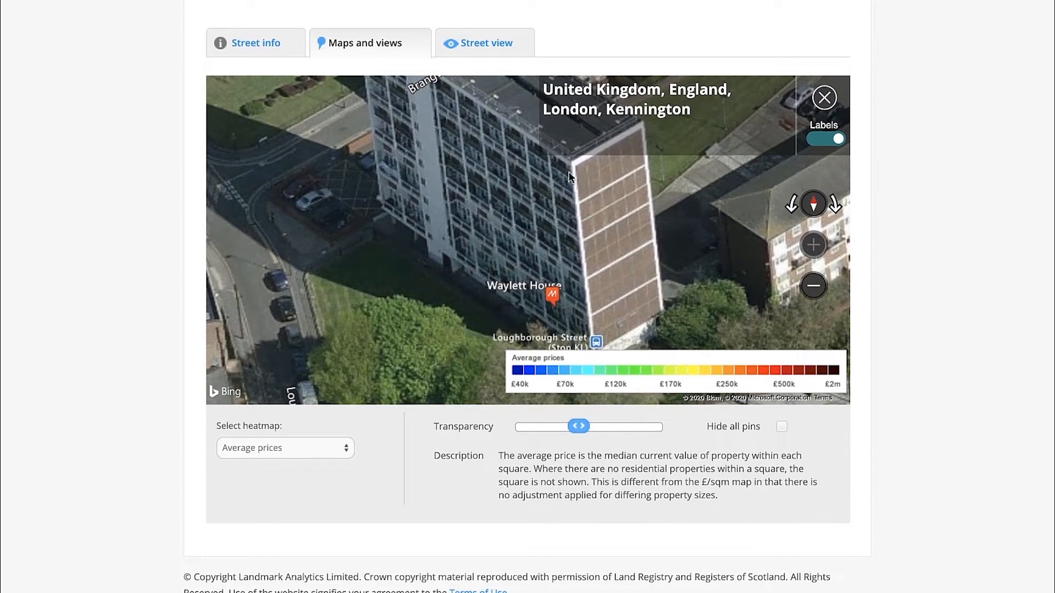
drag(496, 202, 496, 229)
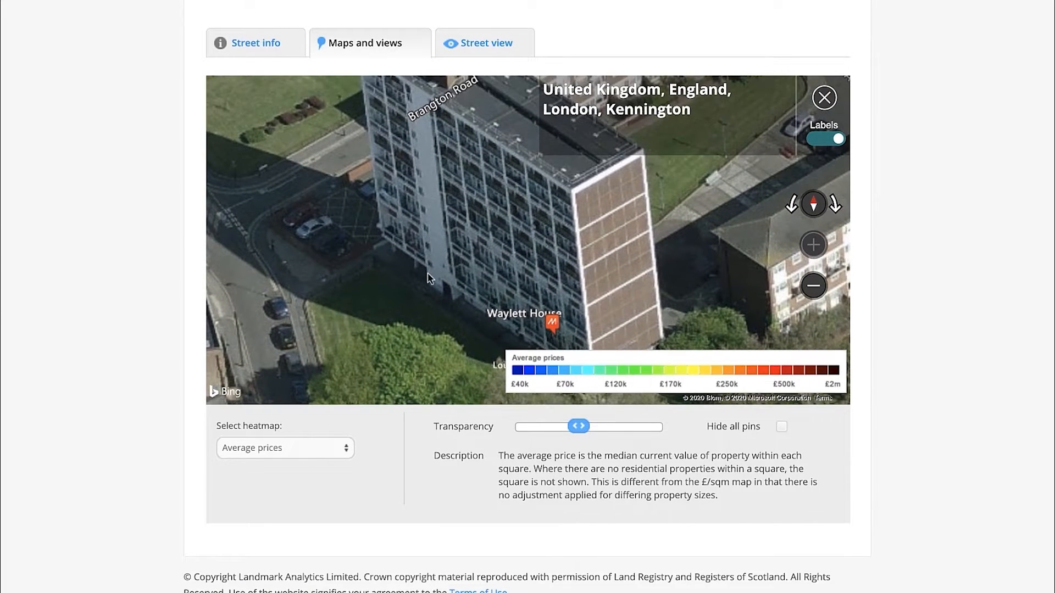
drag(415, 211, 415, 252)
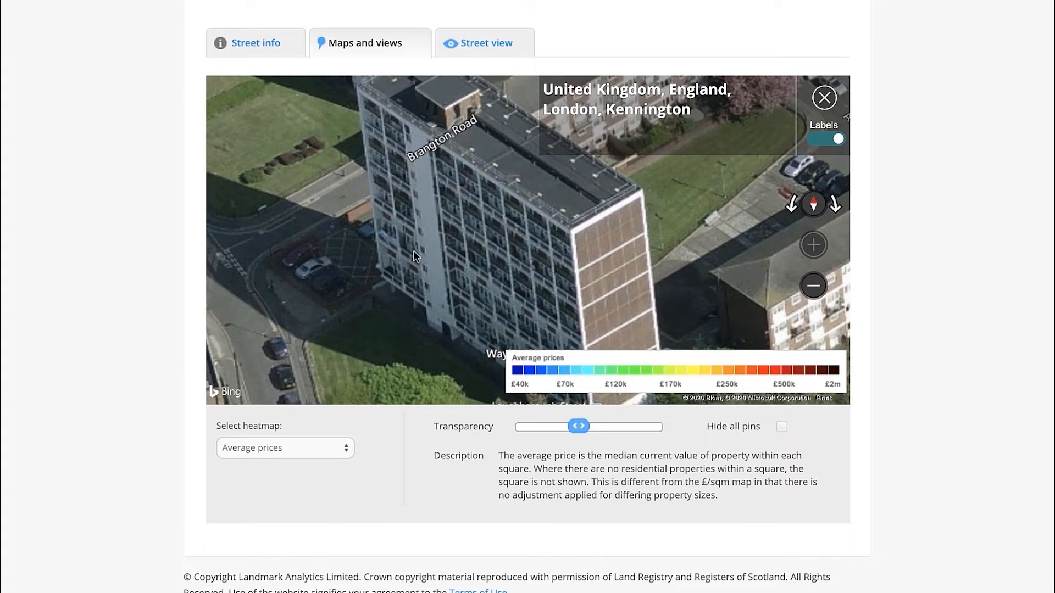
mouse_move(519, 186)
mouse_down()
mouse_move(513, 160)
mouse_move(510, 204)
mouse_up()
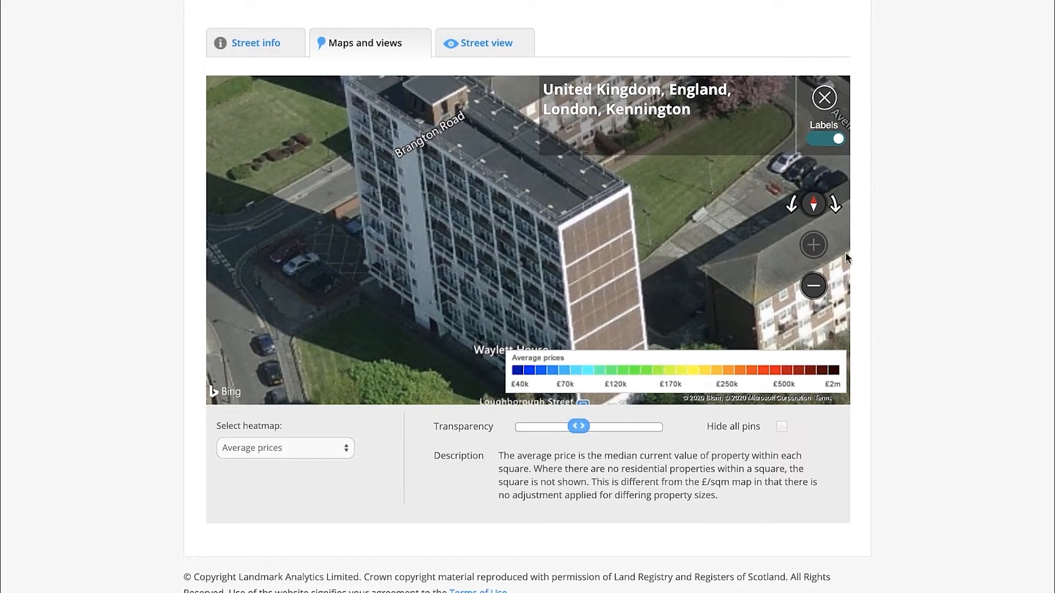
click(813, 285)
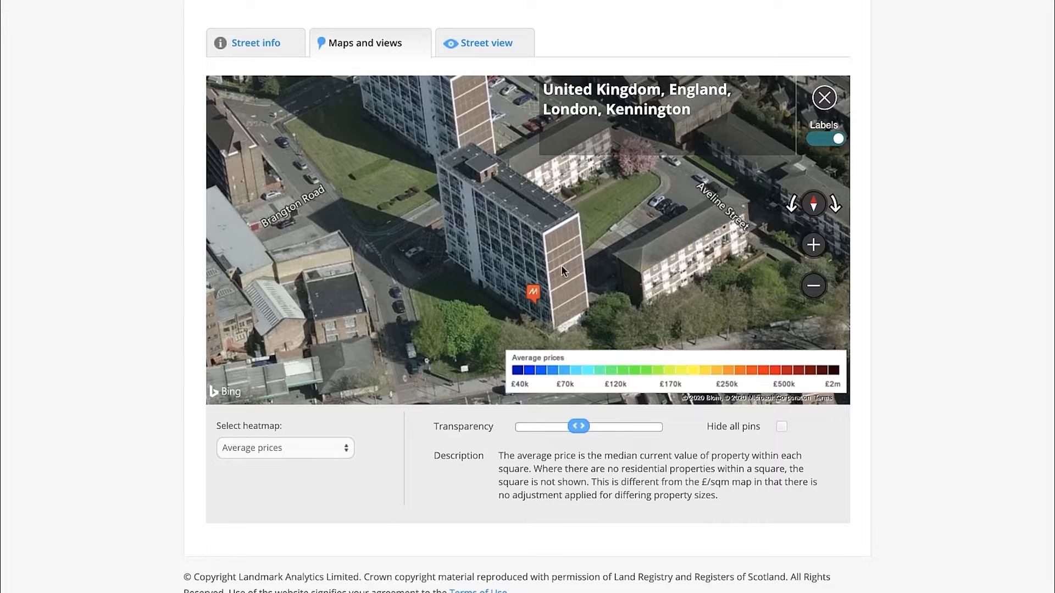
drag(523, 227, 487, 233)
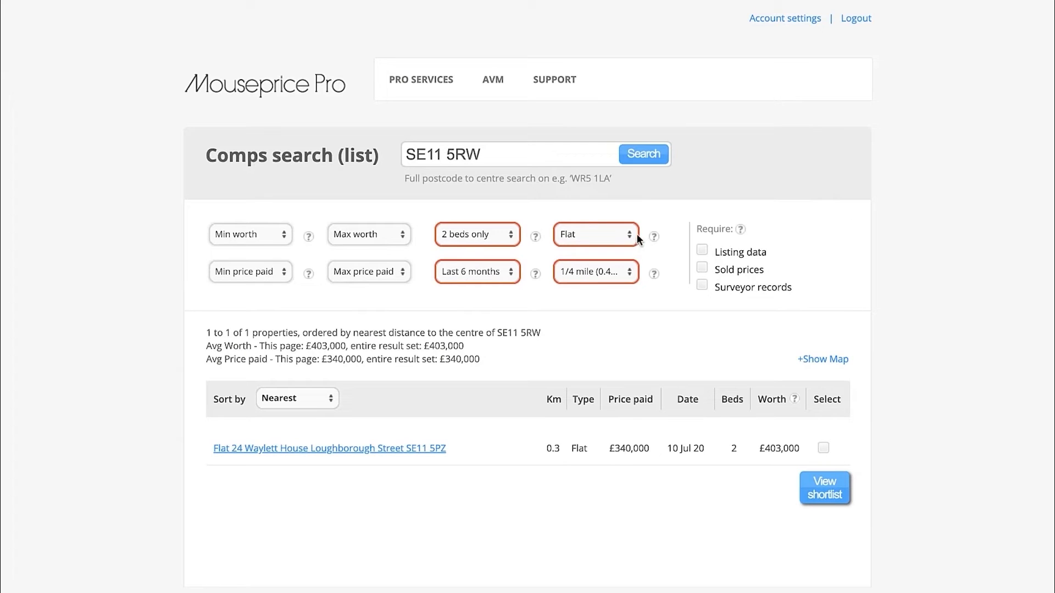
Widen the comps search radius to 1/2 mile (0.8 km) and look through the listed properties
click(590, 276)
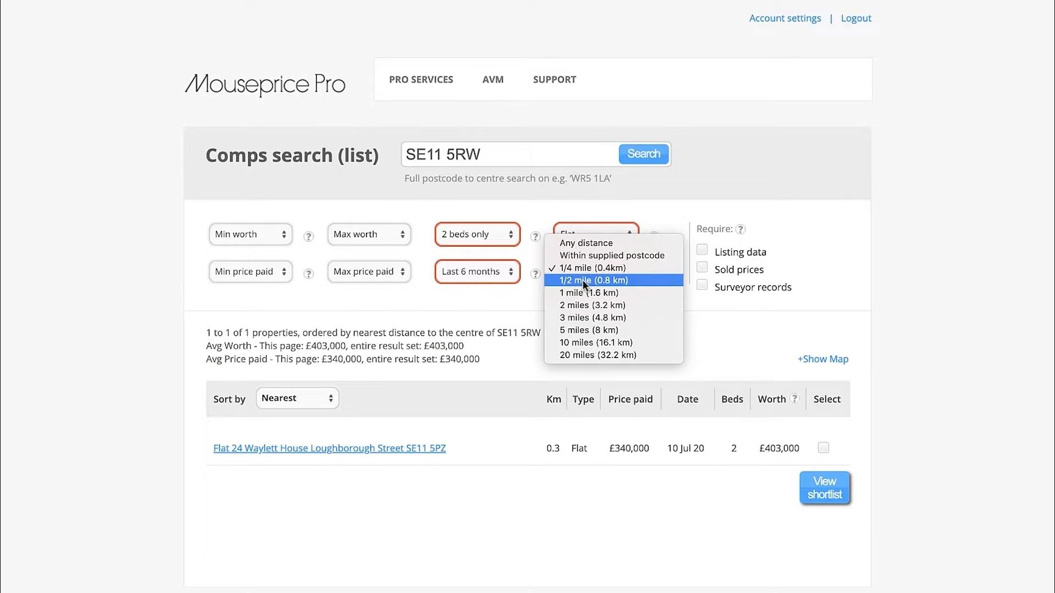
click(583, 279)
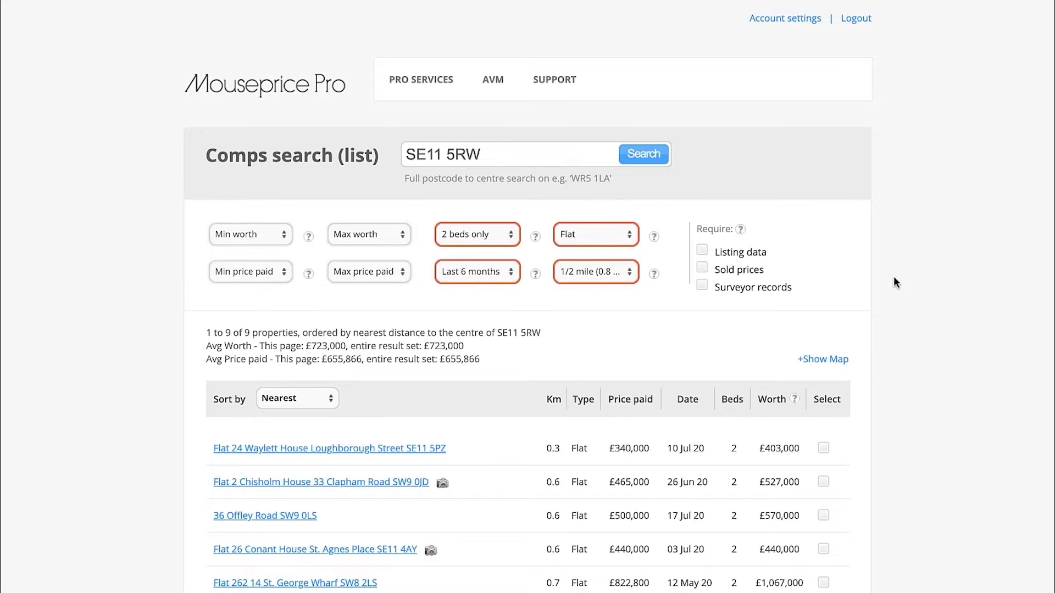
scroll(893, 277, down, 5)
scroll(894, 278, up, 1)
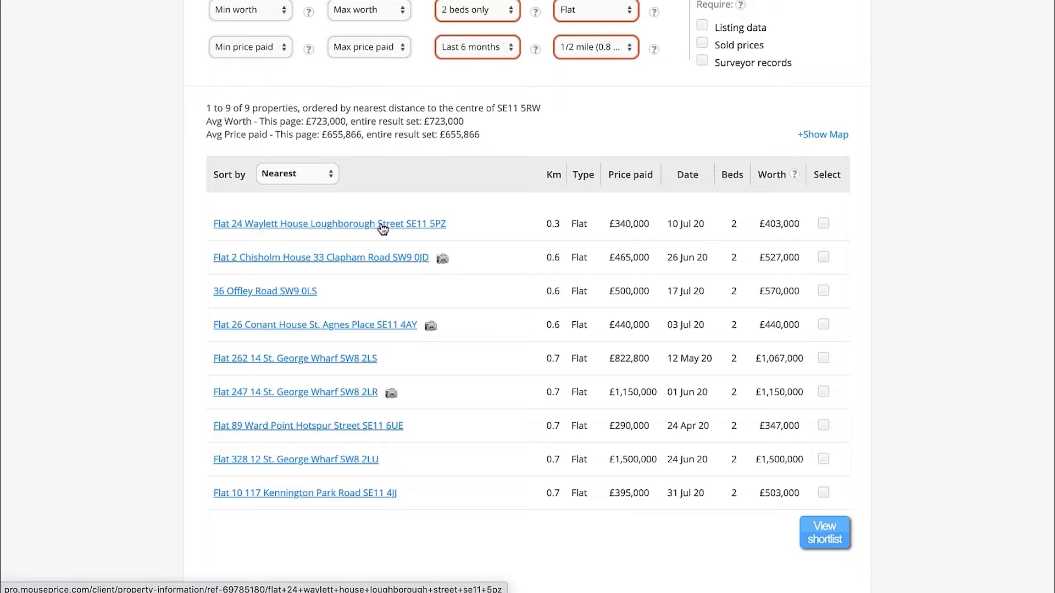
Open the second listed flat's property details in a new tab and search Google for its full address
right_click(360, 262)
click(381, 263)
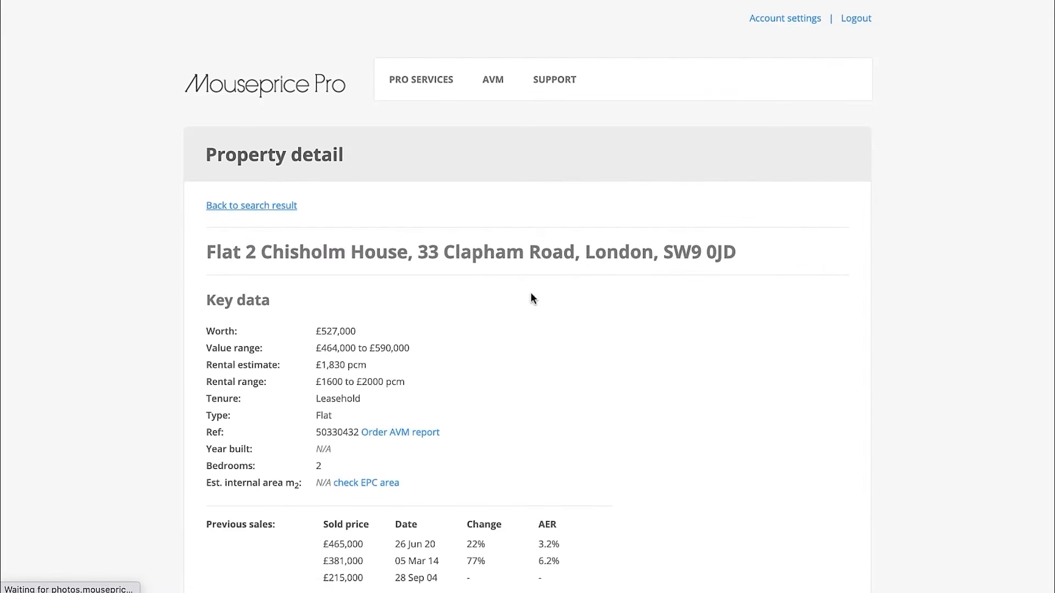
scroll(529, 308, down, 2)
scroll(528, 330, up, 1)
drag(780, 208, 210, 210)
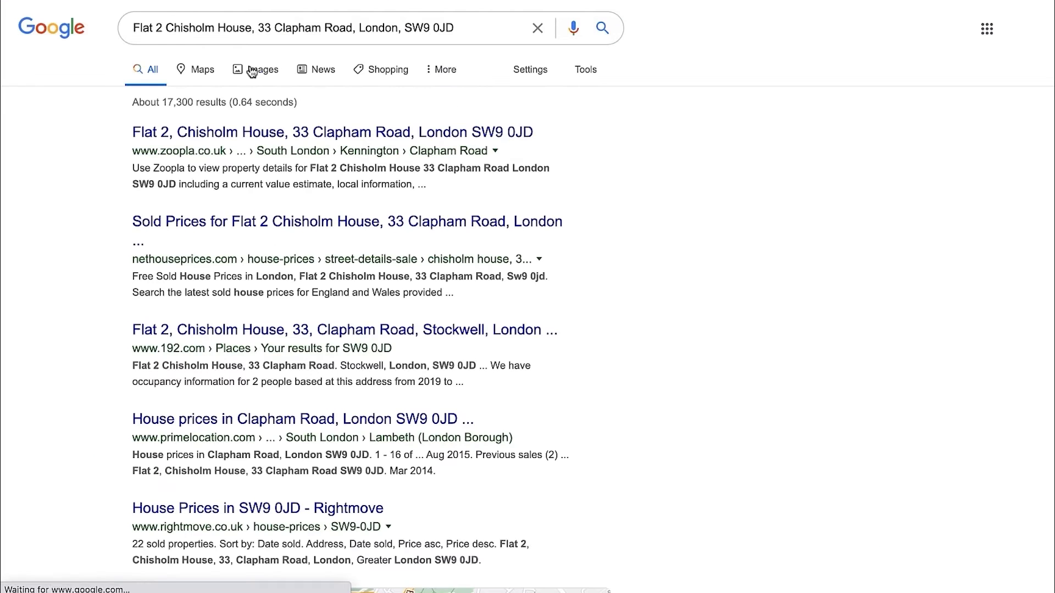
Look over the image results for the second flat's address and open its Zoopla page from all results
click(252, 71)
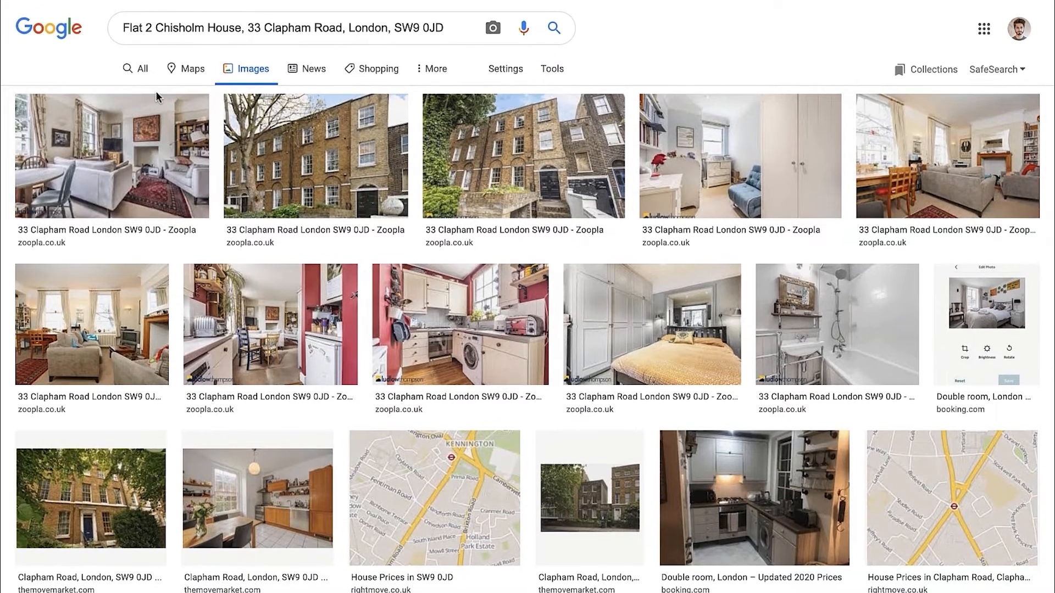
click(137, 69)
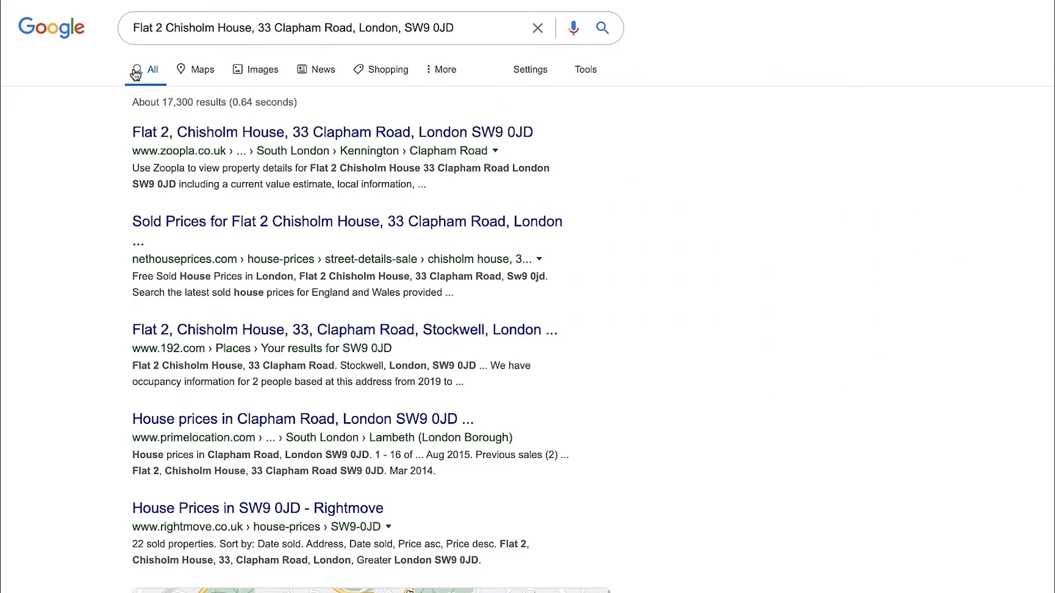
click(268, 134)
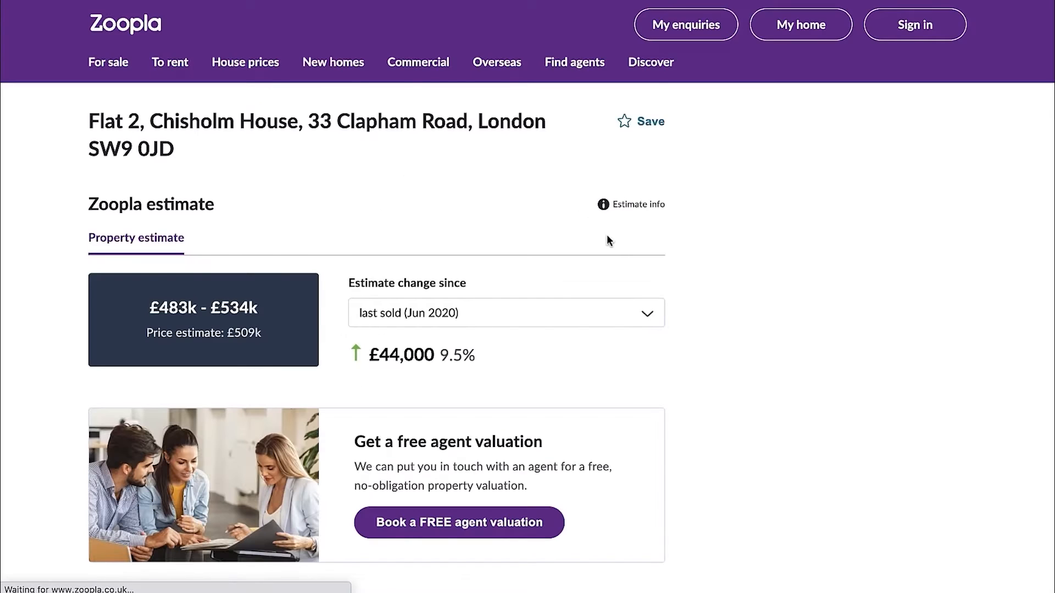
Check the second flat's sales history on Zoopla and view its exterior photo enlarged, closing the image viewer when finished
scroll(466, 322, down, 5)
scroll(466, 321, down, 20)
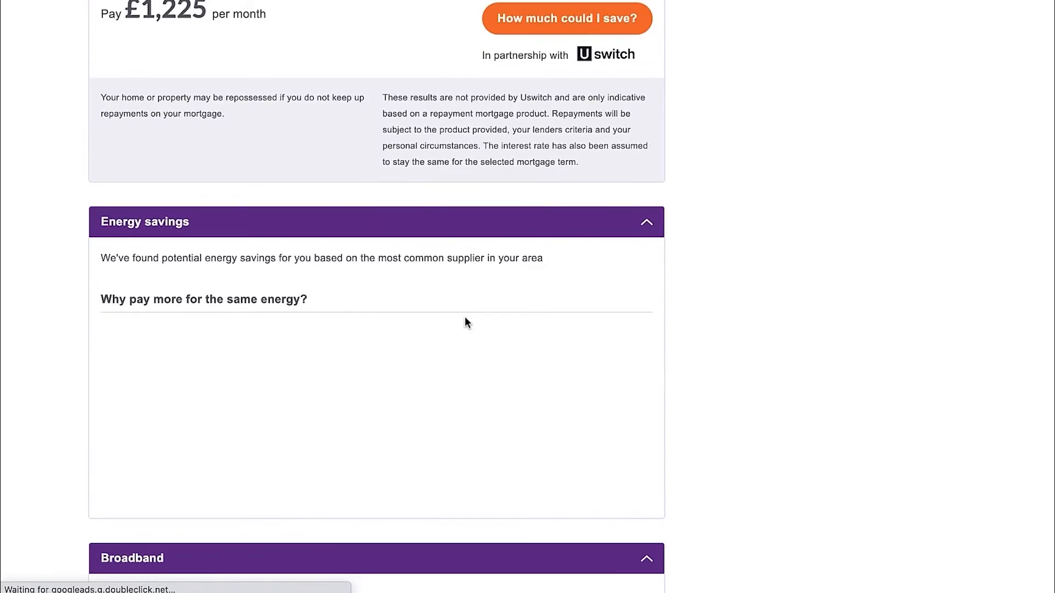
scroll(464, 322, down, 10)
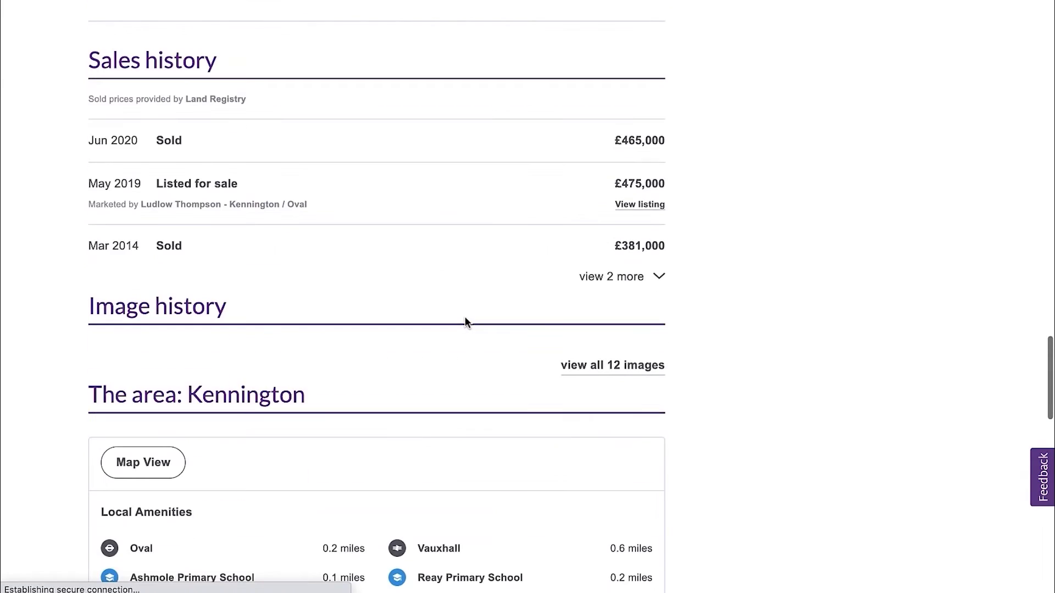
scroll(666, 317, down, 3)
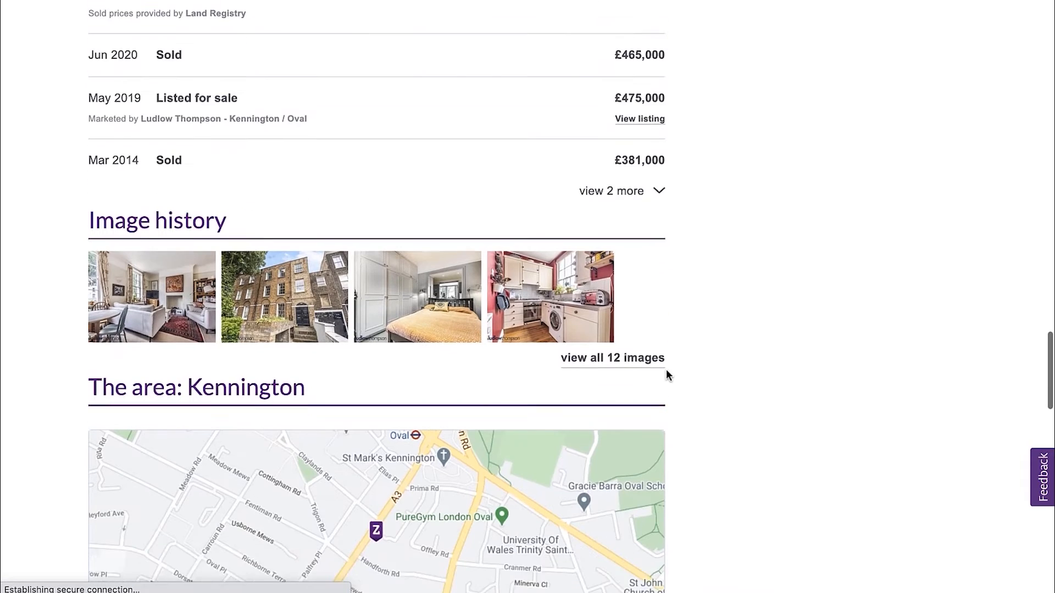
click(317, 296)
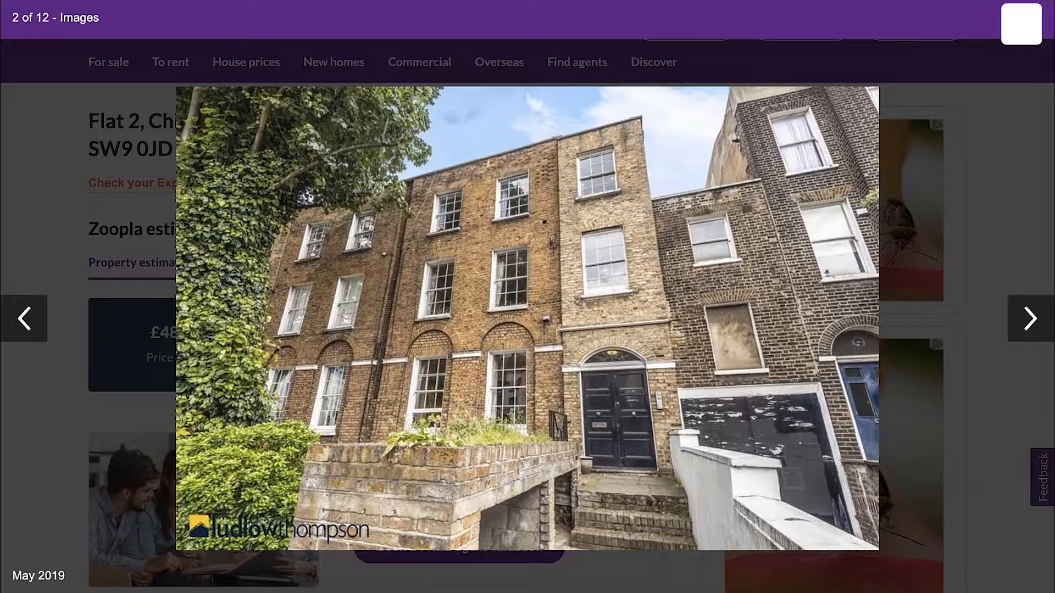
click(1020, 23)
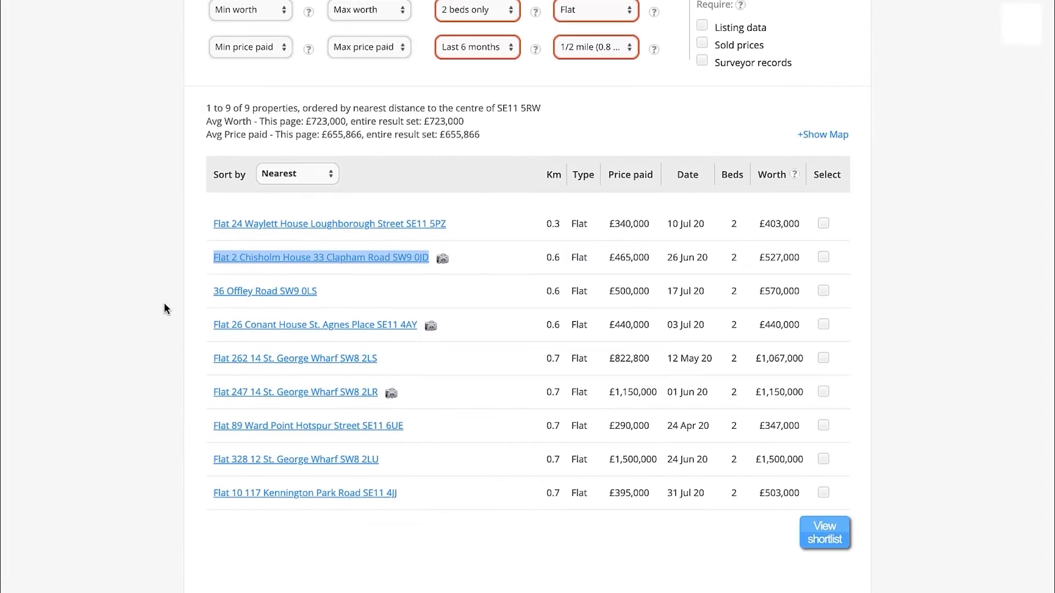
Extend the comps search period to the last 1 year and look over the updated property list
click(163, 302)
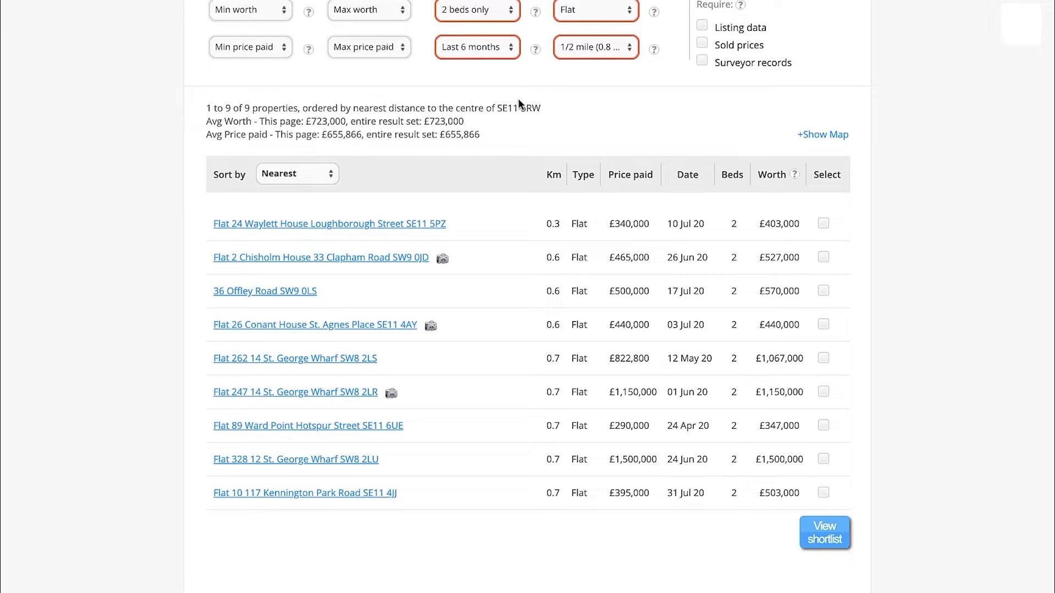
click(498, 47)
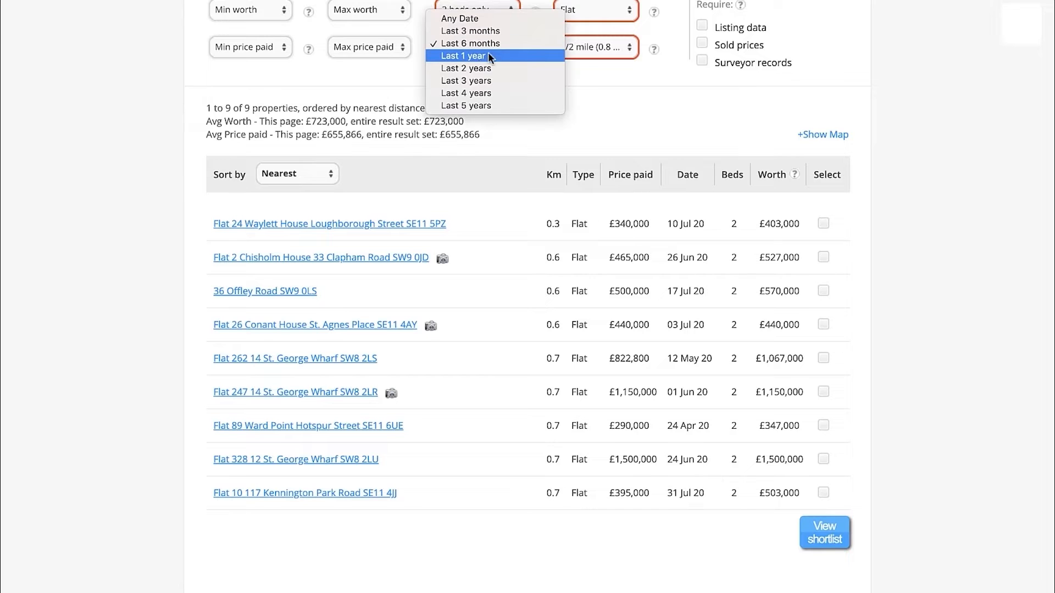
click(468, 56)
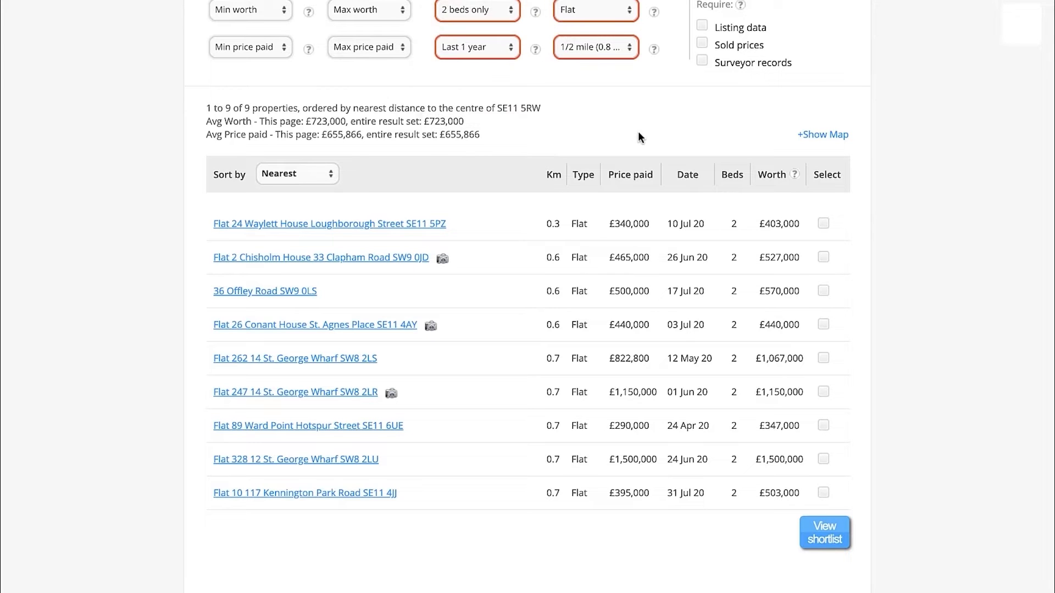
scroll(638, 136, down, 3)
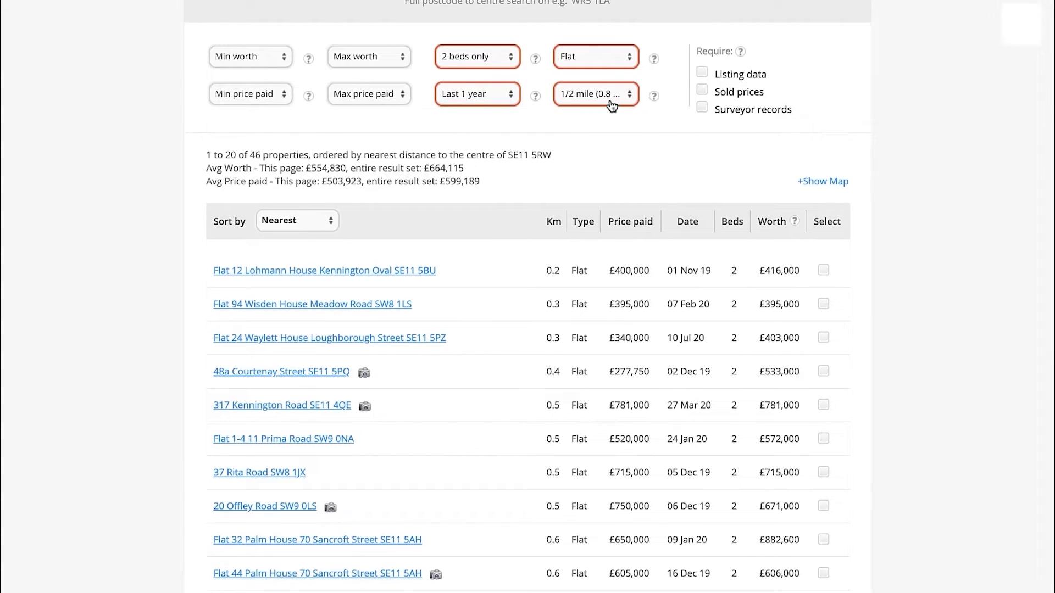
Try limiting the comps search to the supplied postcode, and set the radius to 1/4 mile (0.4 km) instead
click(612, 96)
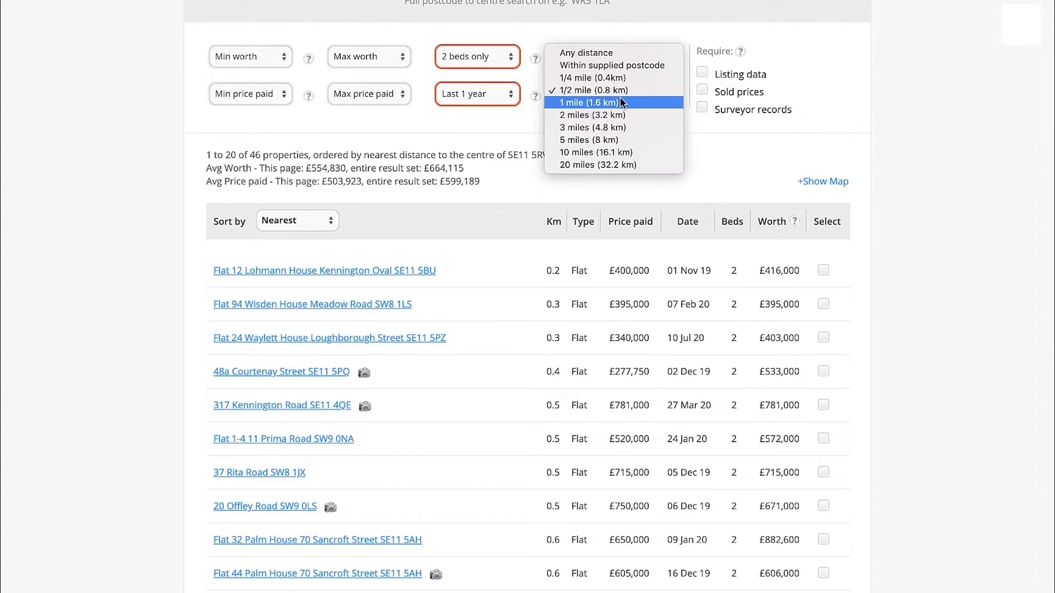
click(605, 66)
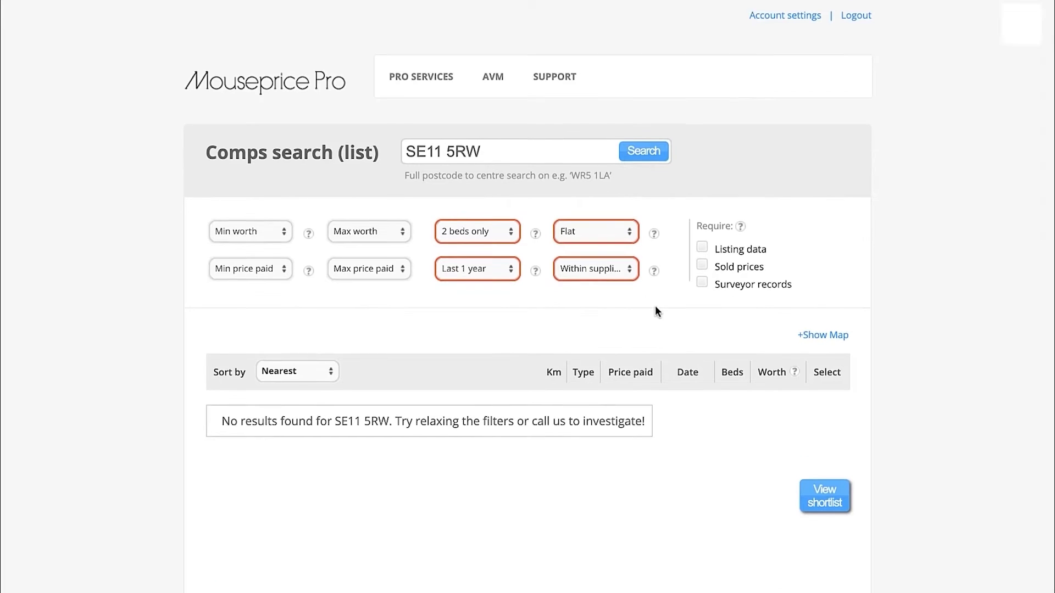
scroll(632, 263, down, 1)
click(607, 206)
click(598, 209)
scroll(779, 387, down, 1)
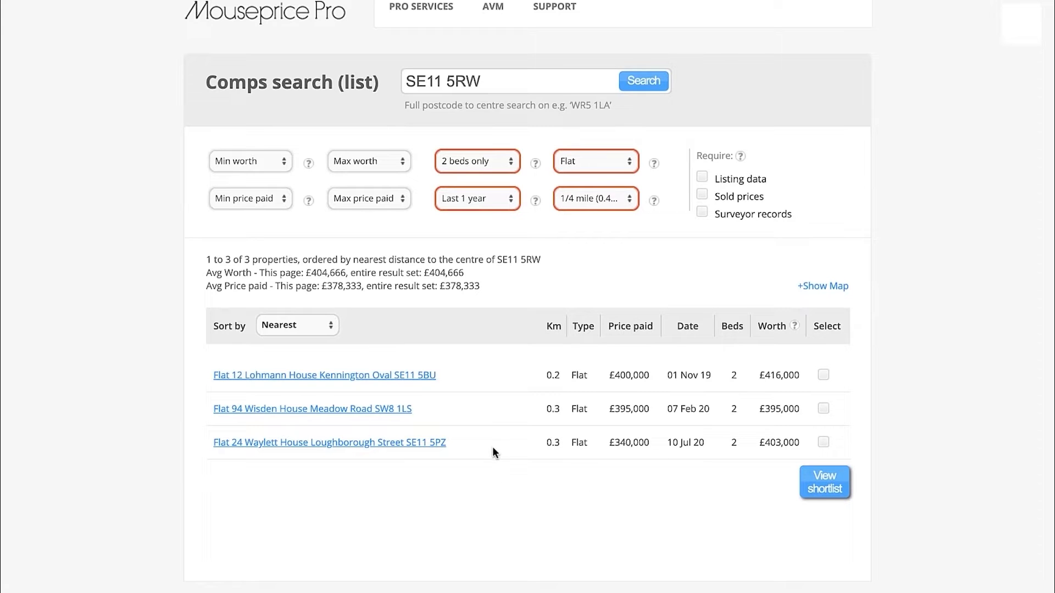
Review the narrowed list of comps, the sale-date options and the valuation spreadsheet, leaving the search filters as they are
drag(655, 443, 339, 496)
click(338, 495)
click(476, 199)
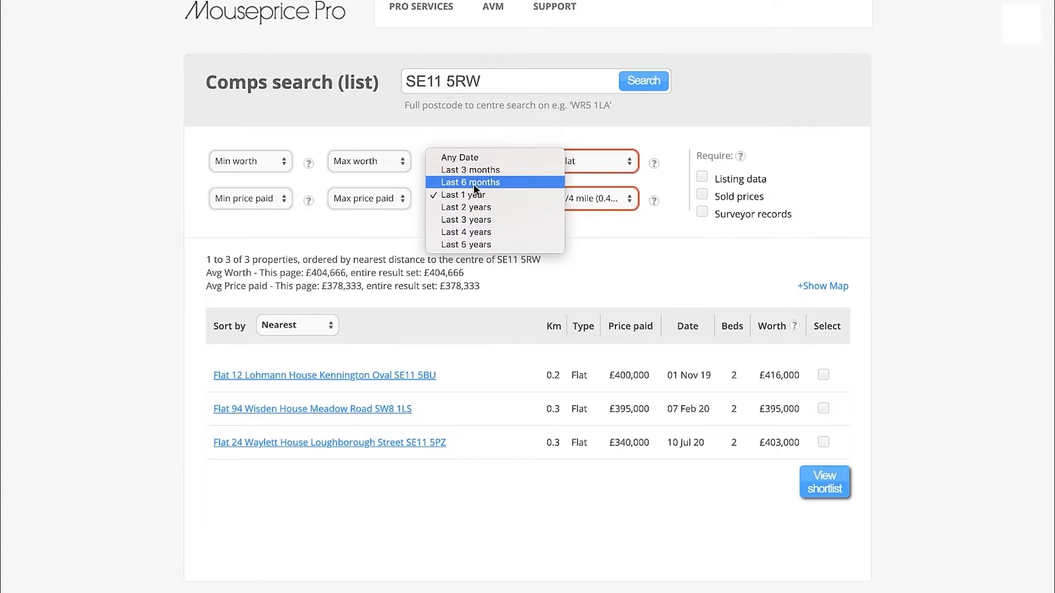
click(583, 246)
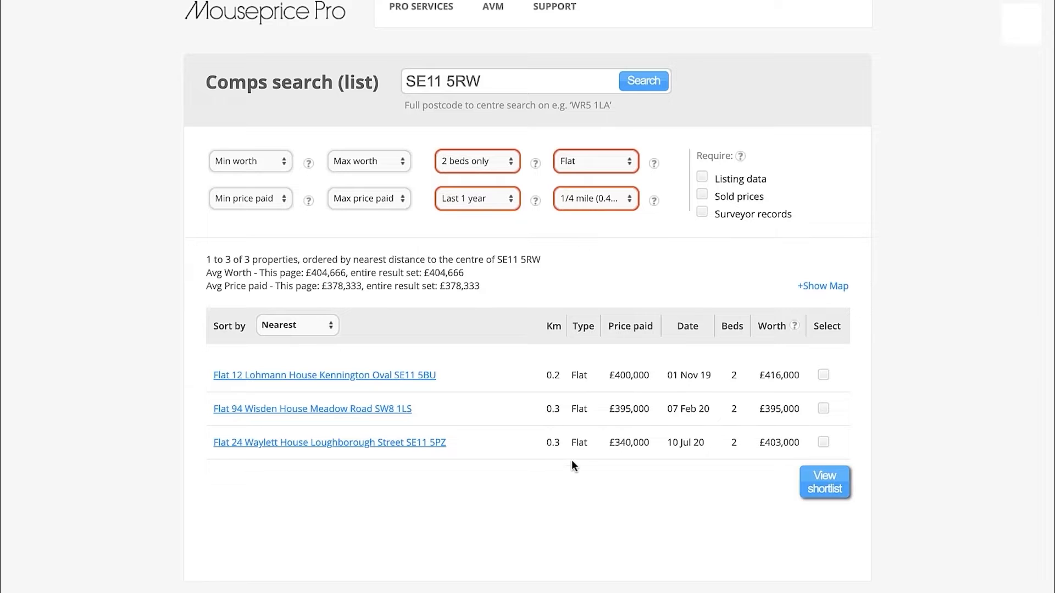
key(ctrl+Left)
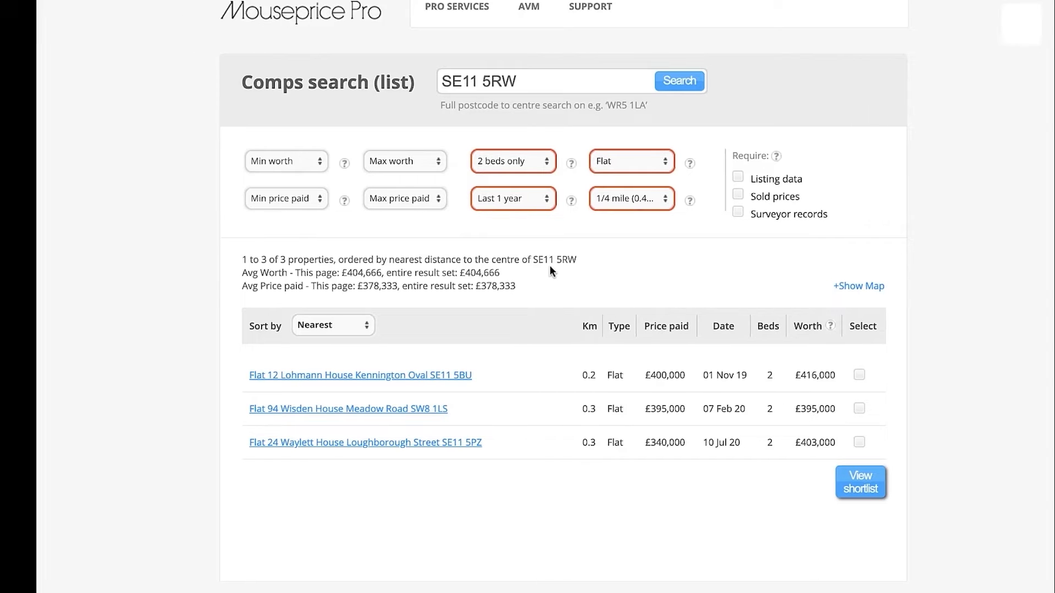
drag(275, 440, 291, 475)
click(394, 388)
key(ctrl+Right)
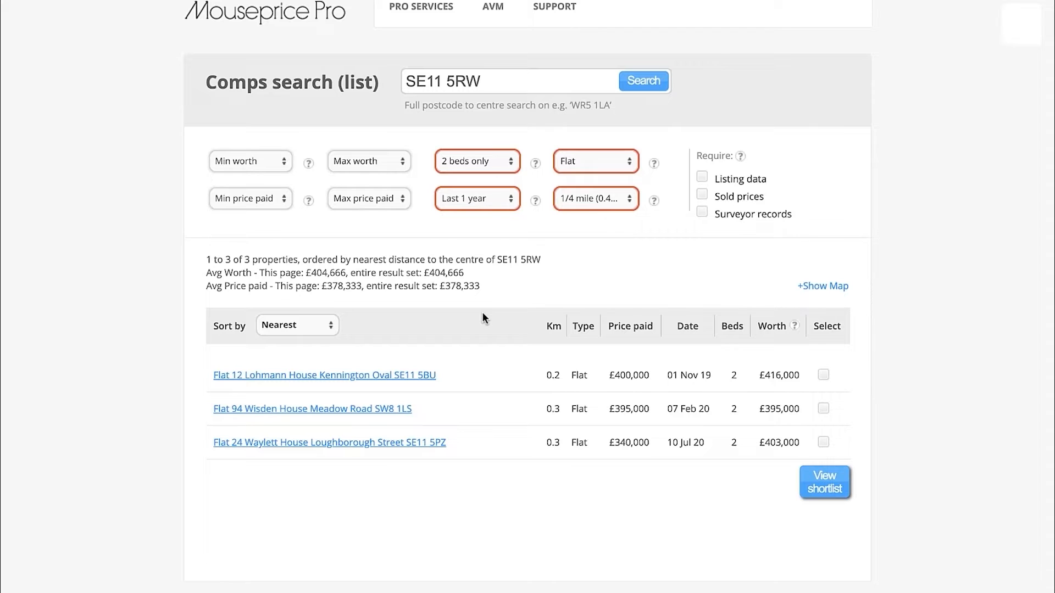
Open the first listed flat's property details in a new tab and check its full address
right_click(409, 375)
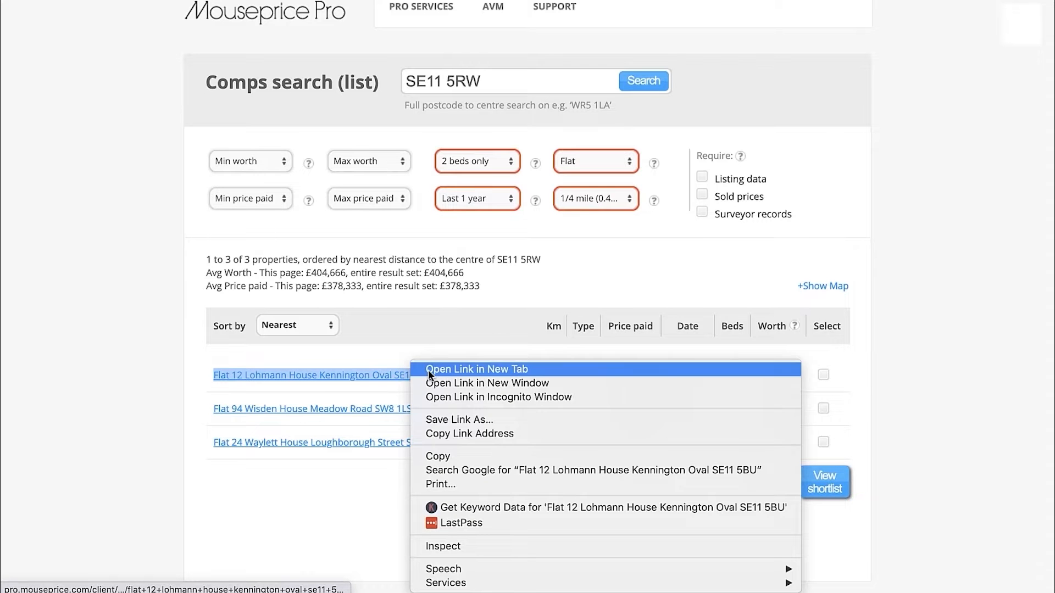
click(428, 372)
click(463, 1)
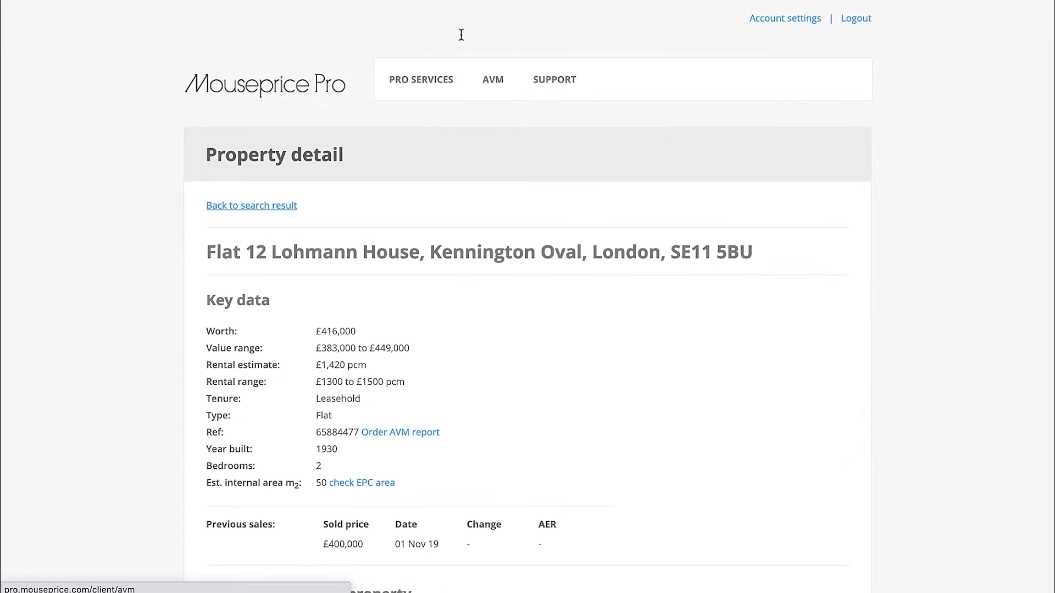
drag(767, 254, 199, 257)
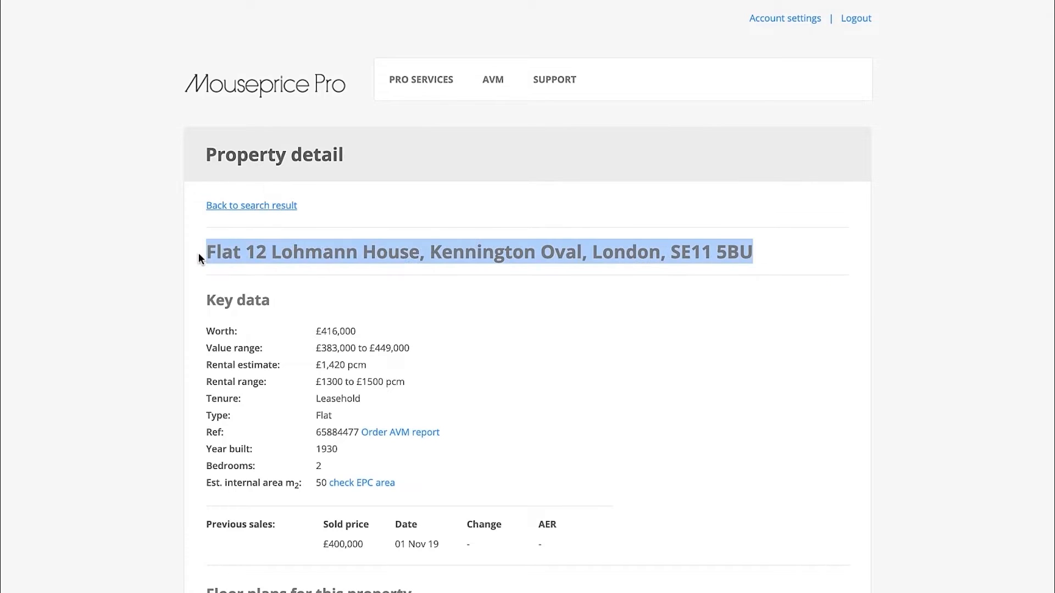
click(199, 257)
Show the first flat on the property page's map, zoom in on its pin and examine the building in Bird's eye view
scroll(203, 275, down, 15)
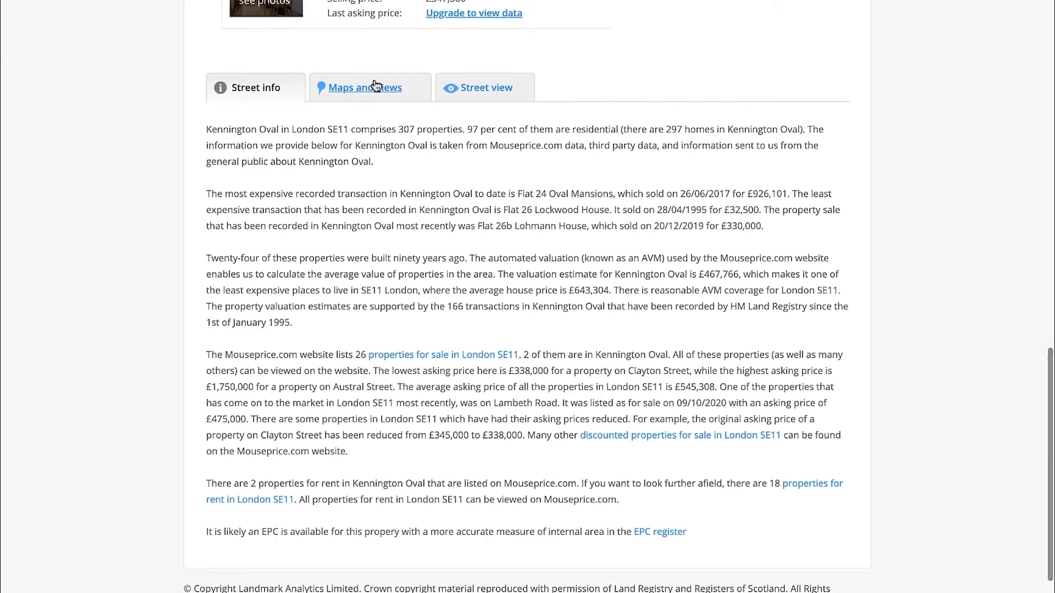
click(376, 87)
click(650, 78)
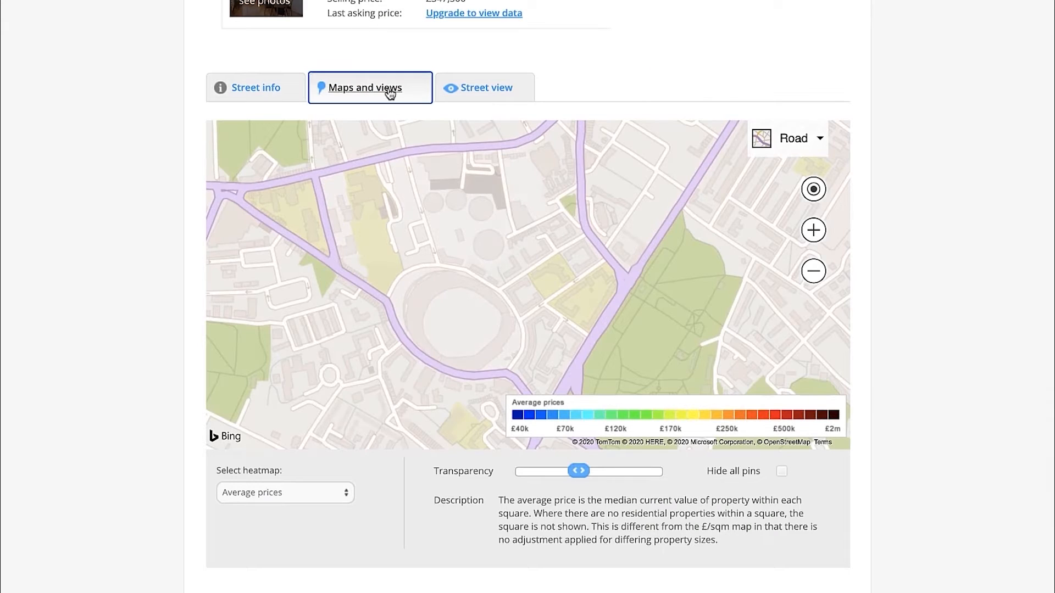
scroll(546, 288, up, 3)
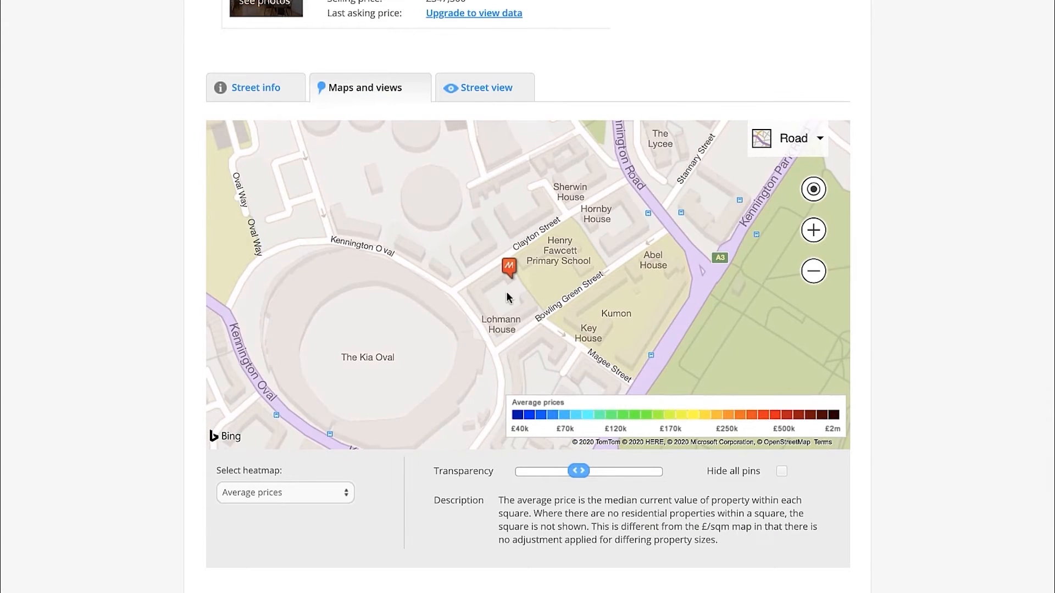
click(805, 140)
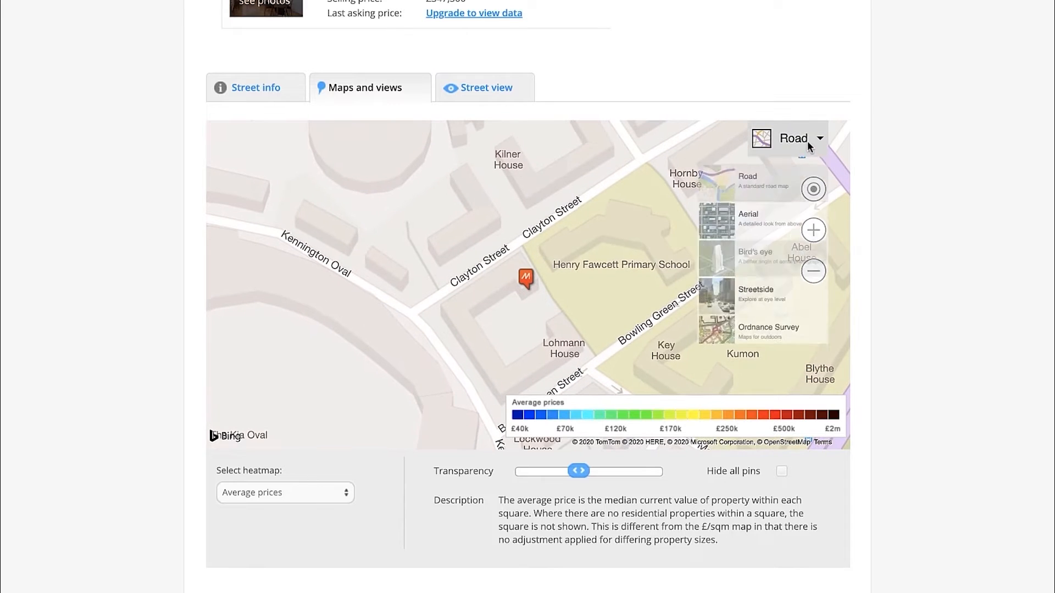
click(728, 301)
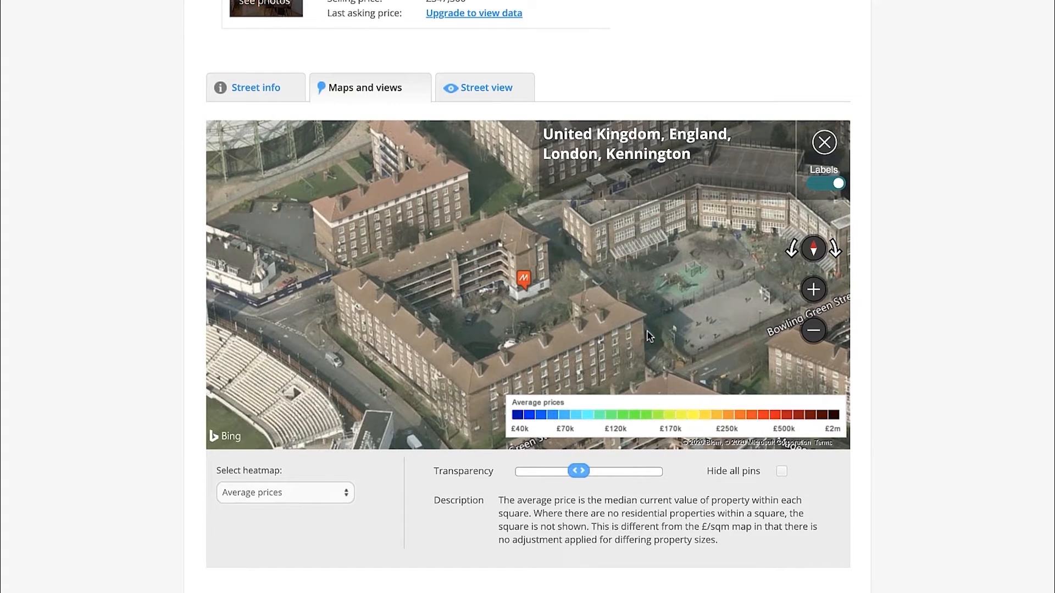
drag(628, 285, 591, 271)
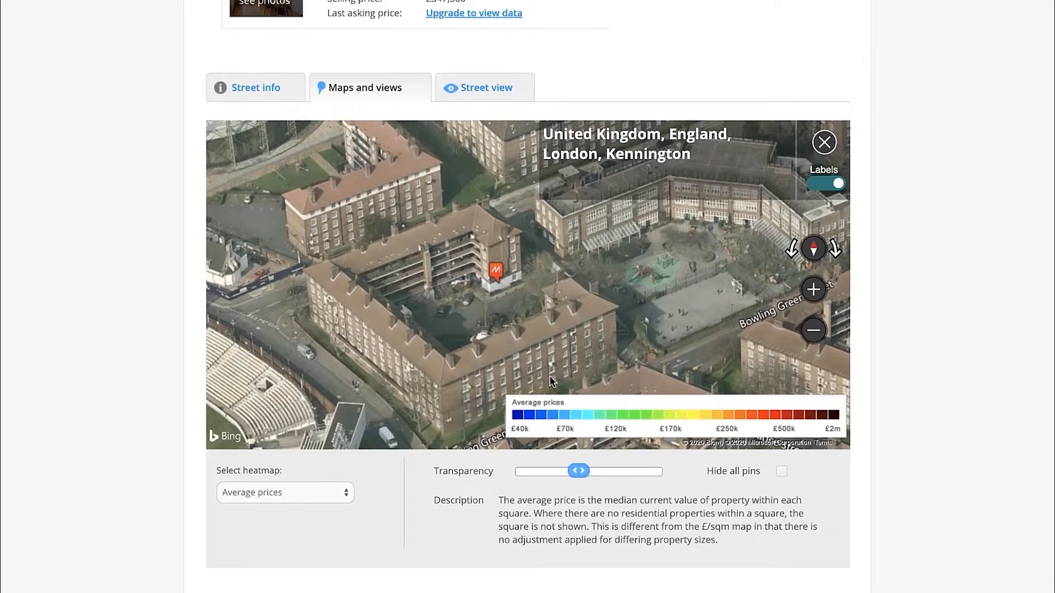
drag(498, 346, 489, 325)
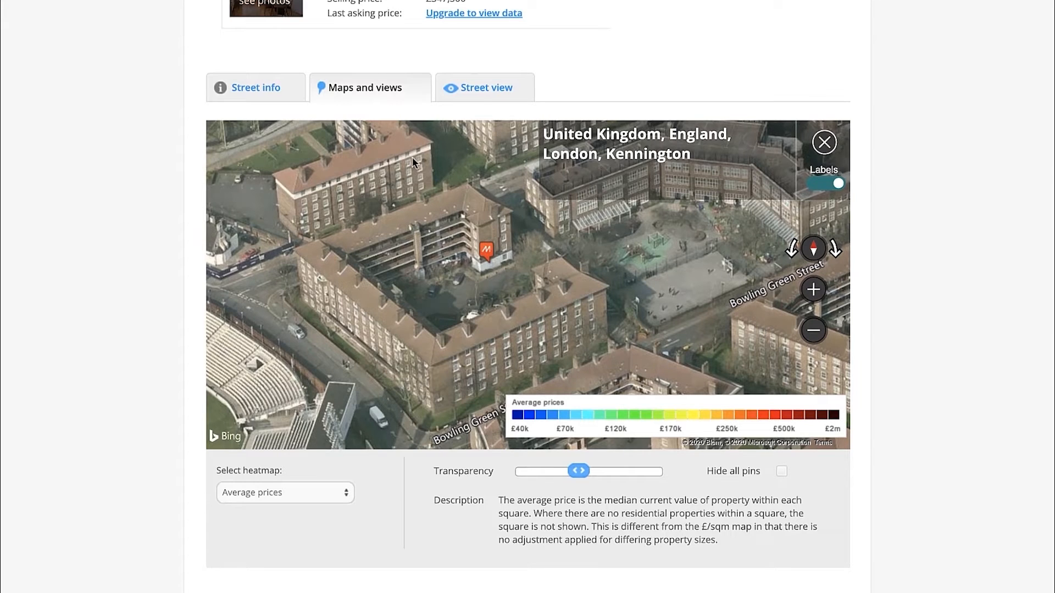
Switch to the Excel Valuation sheet and select the first price cell, C24, under Sold Comparables
scroll(126, 160, up, 15)
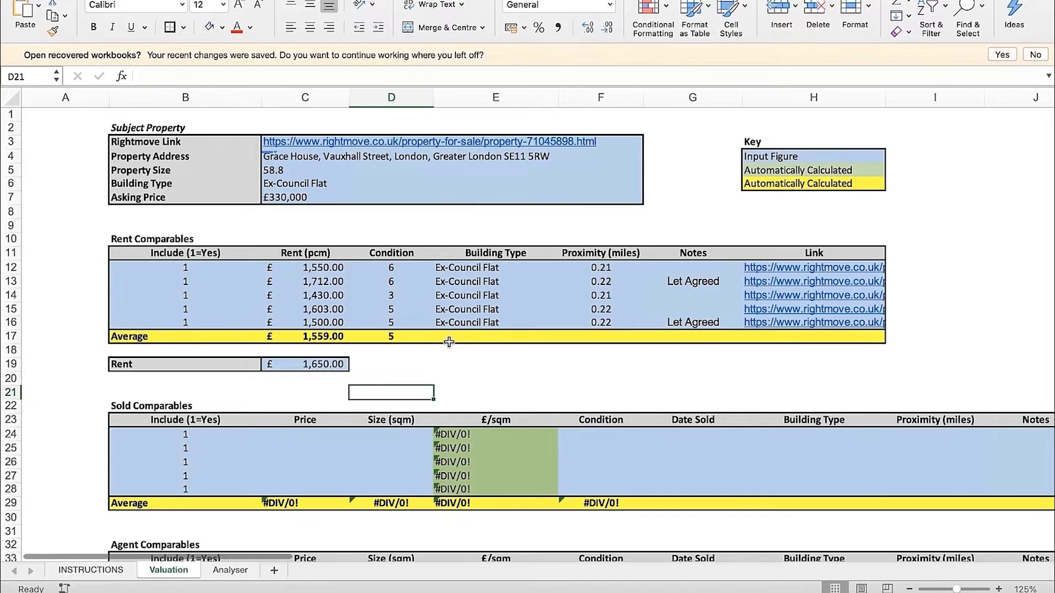
scroll(448, 346, down, 2)
click(314, 415)
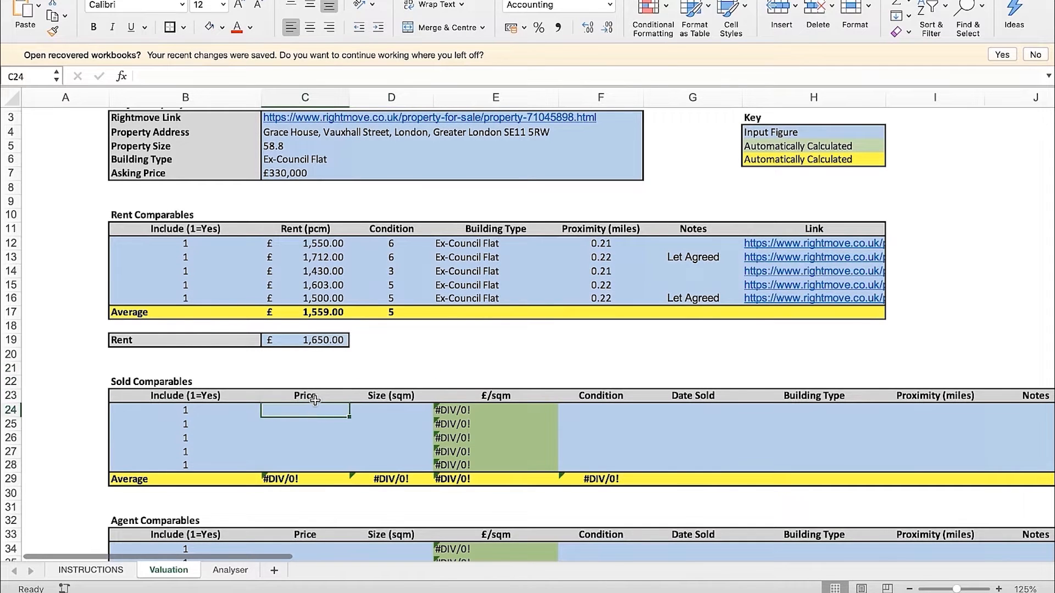
click(316, 398)
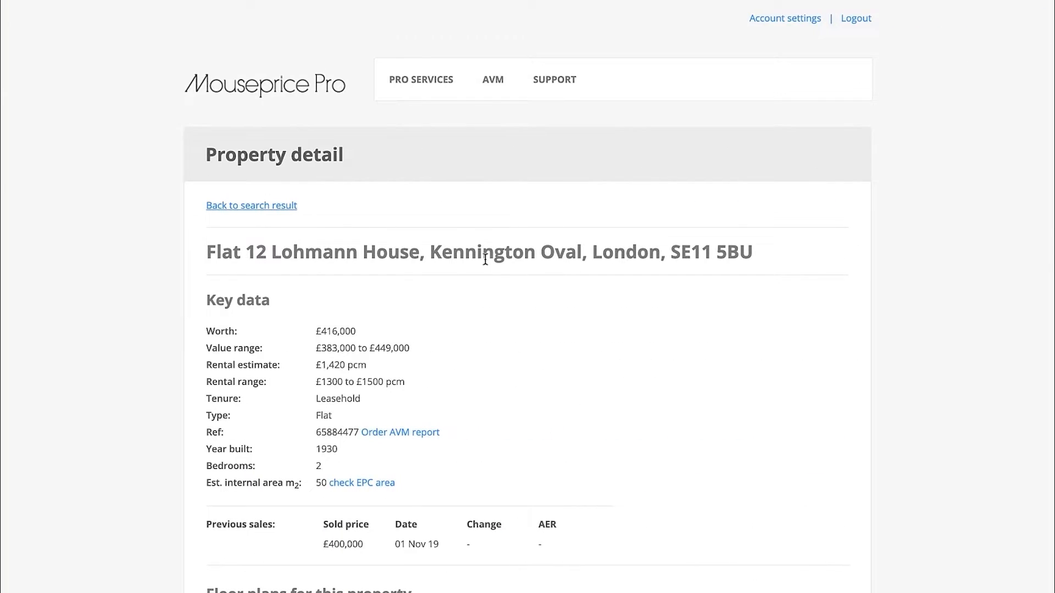
Return to the first flat's Mouseprice Pro details and check its previous sold price and sale date
scroll(485, 259, down, 5)
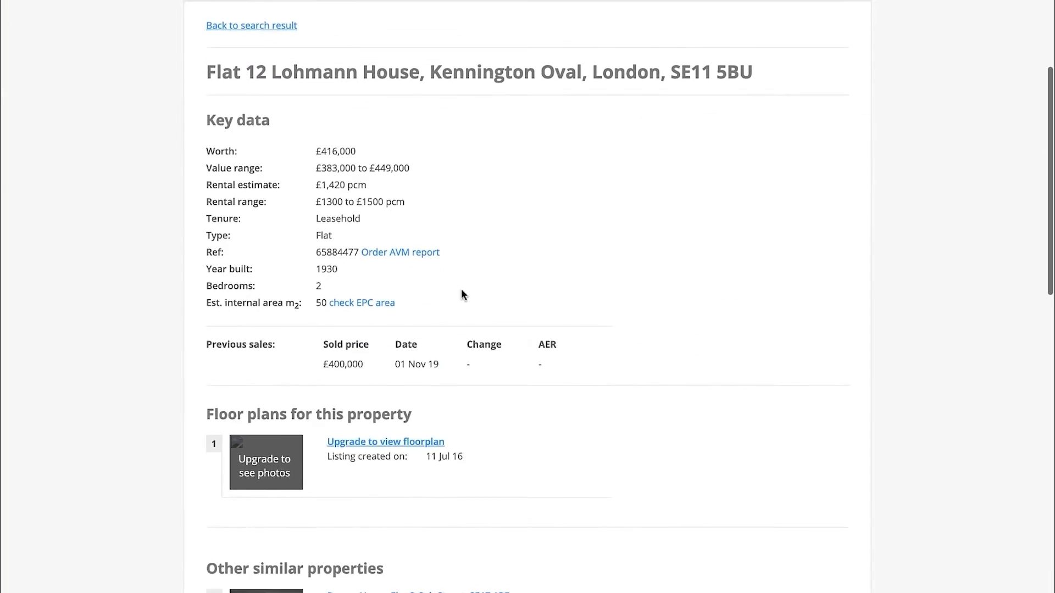
drag(363, 364, 323, 367)
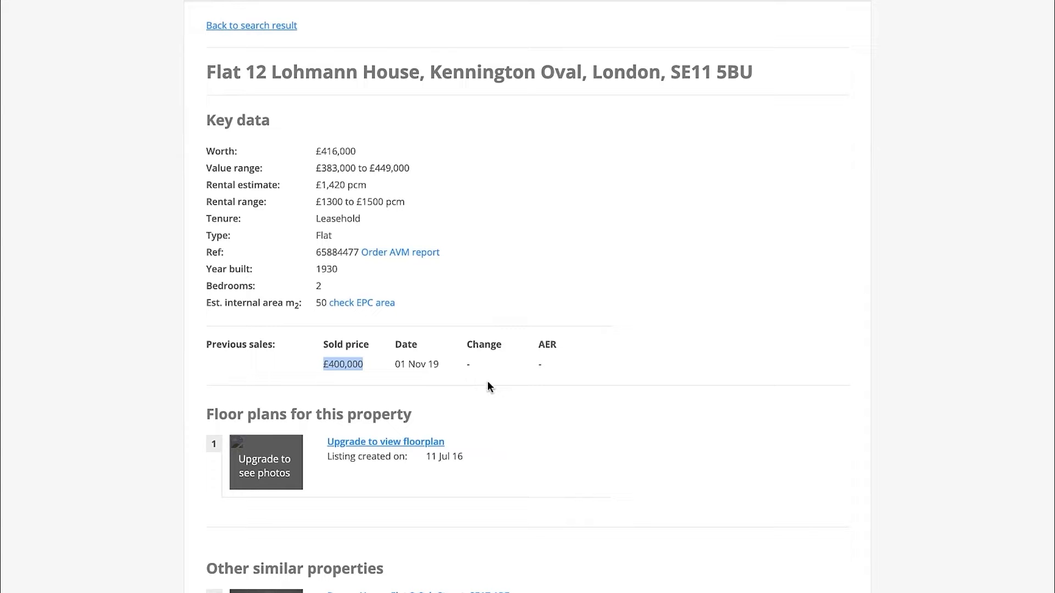
click(499, 370)
scroll(467, 368, up, 1)
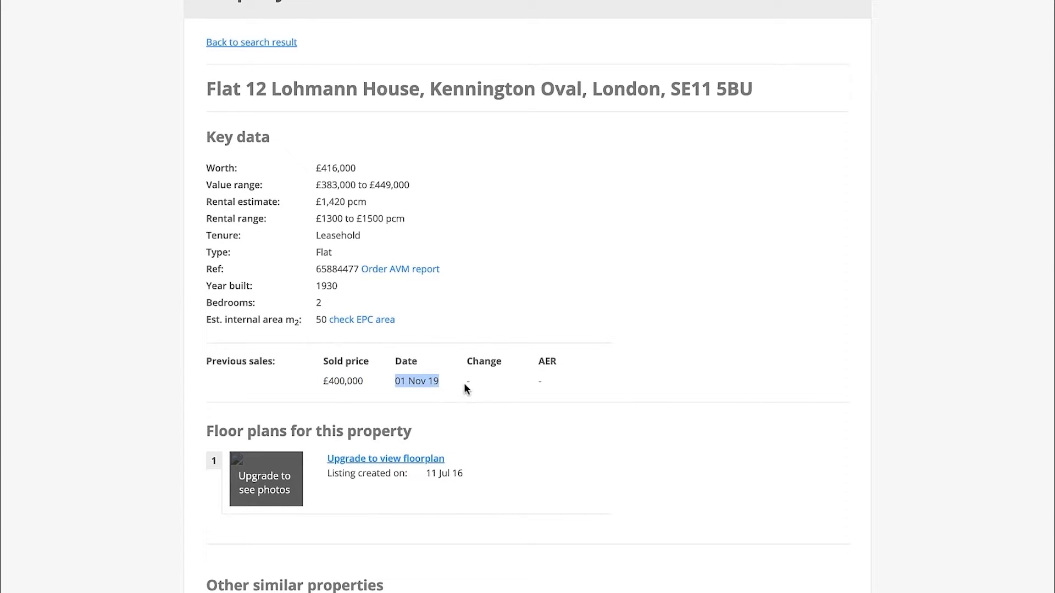
click(501, 382)
drag(407, 381, 434, 381)
click(516, 374)
In the first Sold Comparables row of the Excel sheet, enter a price of 400,000 and a sold date of Nov 2019
key(ctrl+Left)
click(340, 411)
text(400,000)
key(Return)
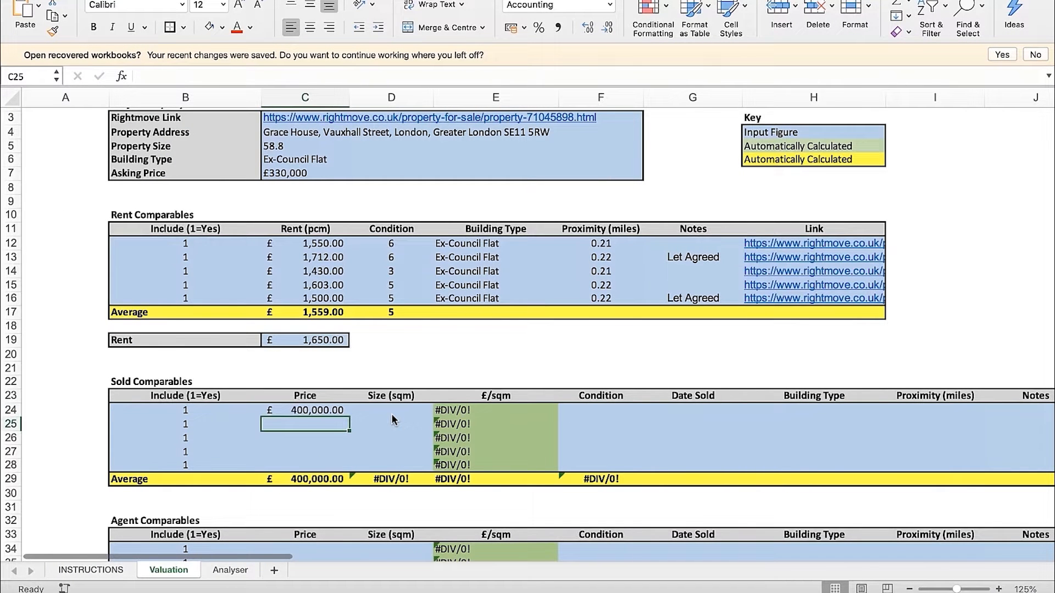
click(712, 408)
text(Nov 2019)
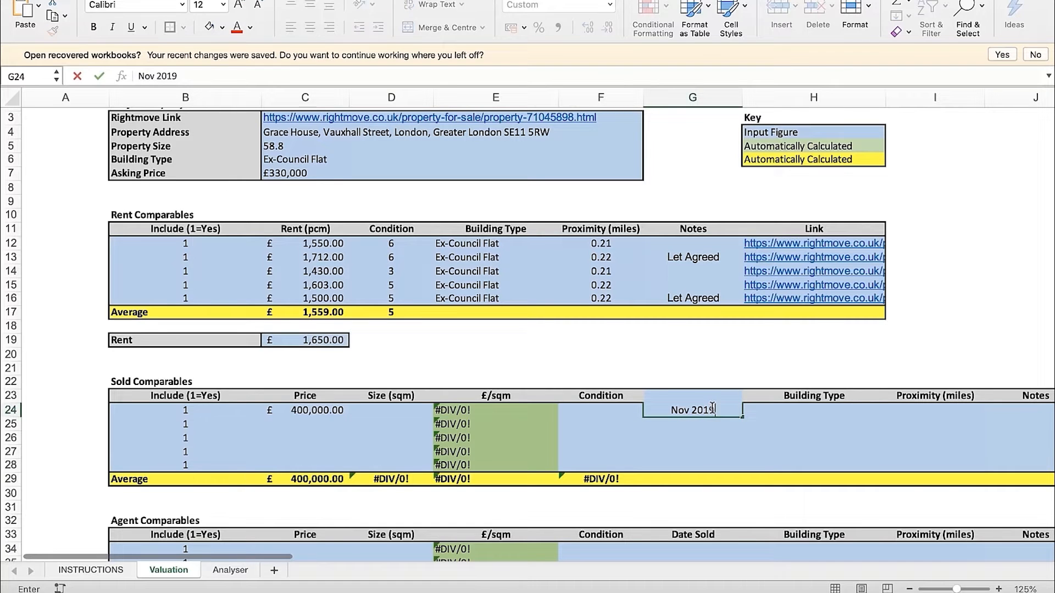
key(Return)
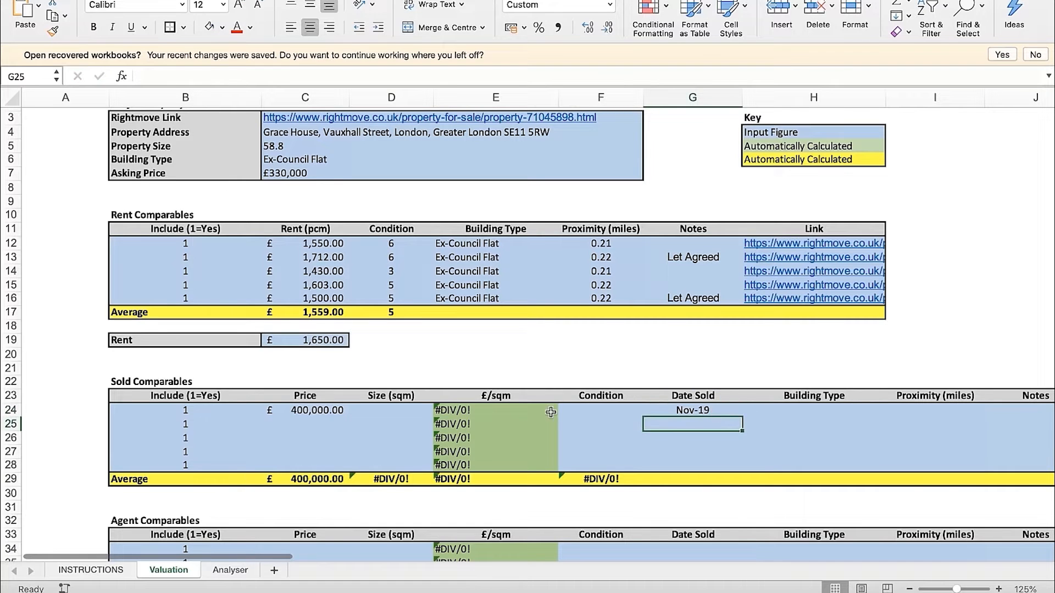
Set the building type of the first sold comparable to Ex-Council Flat
click(804, 409)
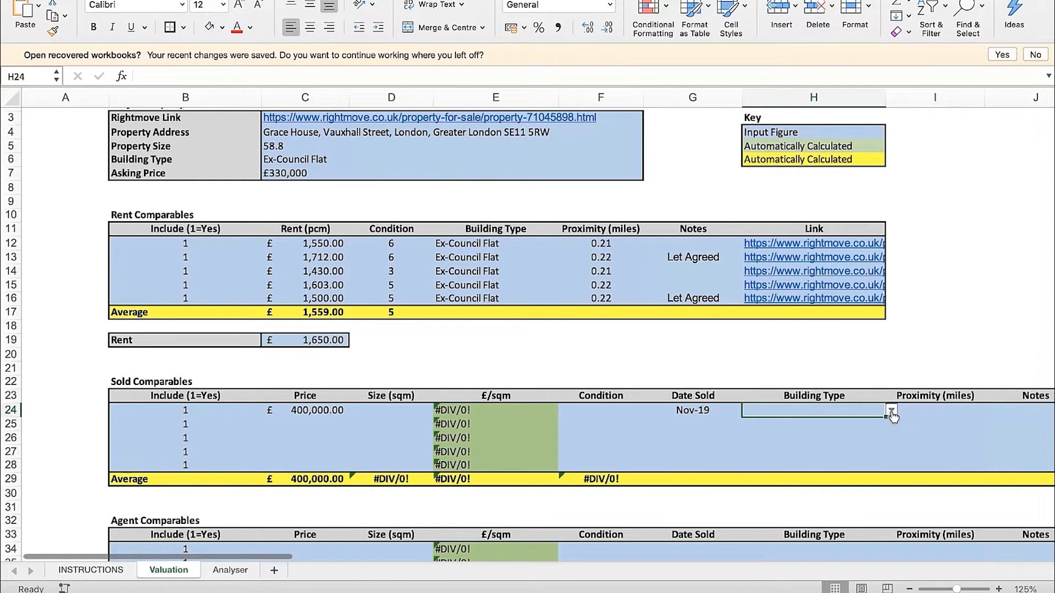
click(891, 410)
click(793, 440)
click(600, 410)
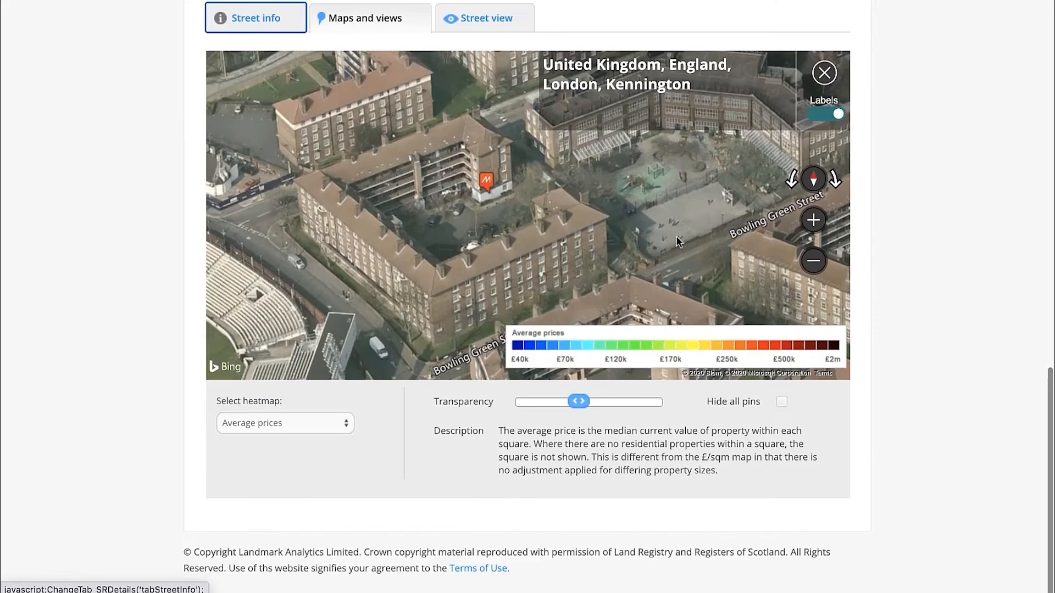
Return to the first flat's Mouseprice Pro details, check its estimated internal area and open the EPC area check in a new tab
scroll(122, 151, up, 15)
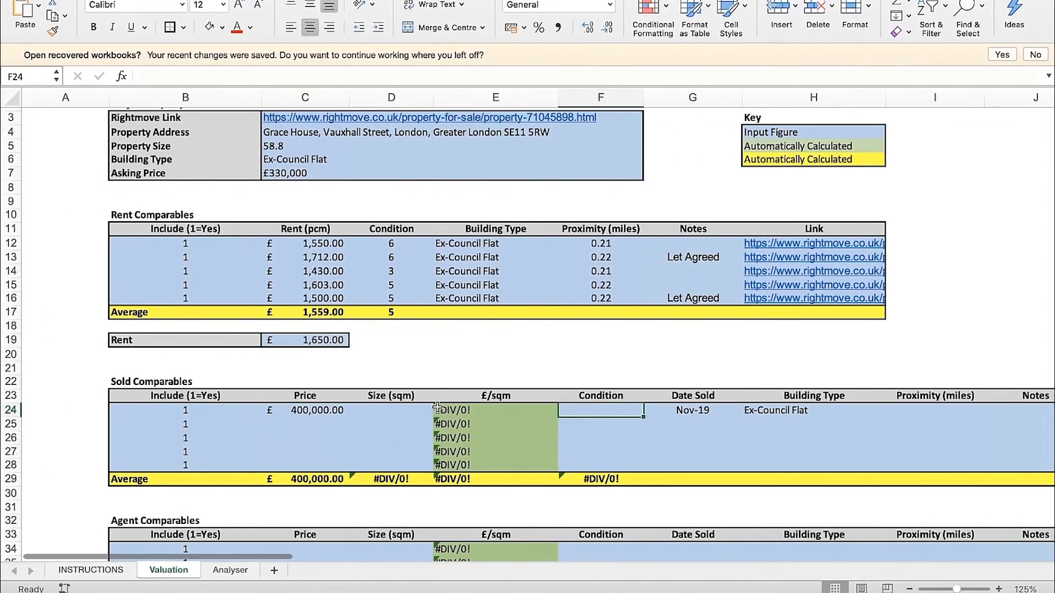
click(390, 414)
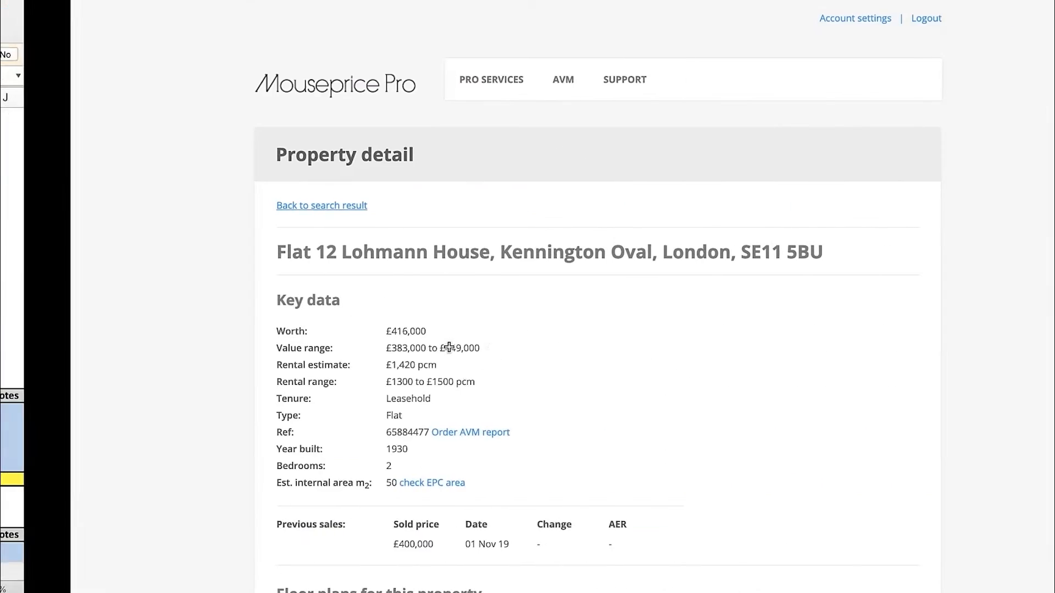
scroll(517, 358, down, 2)
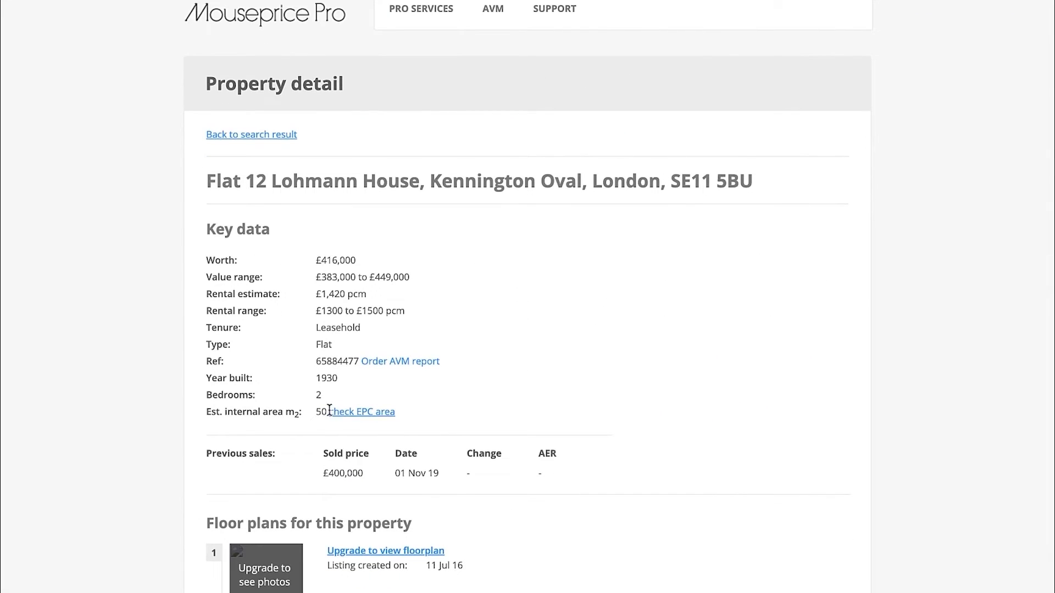
drag(316, 412, 325, 413)
click(504, 397)
right_click(351, 416)
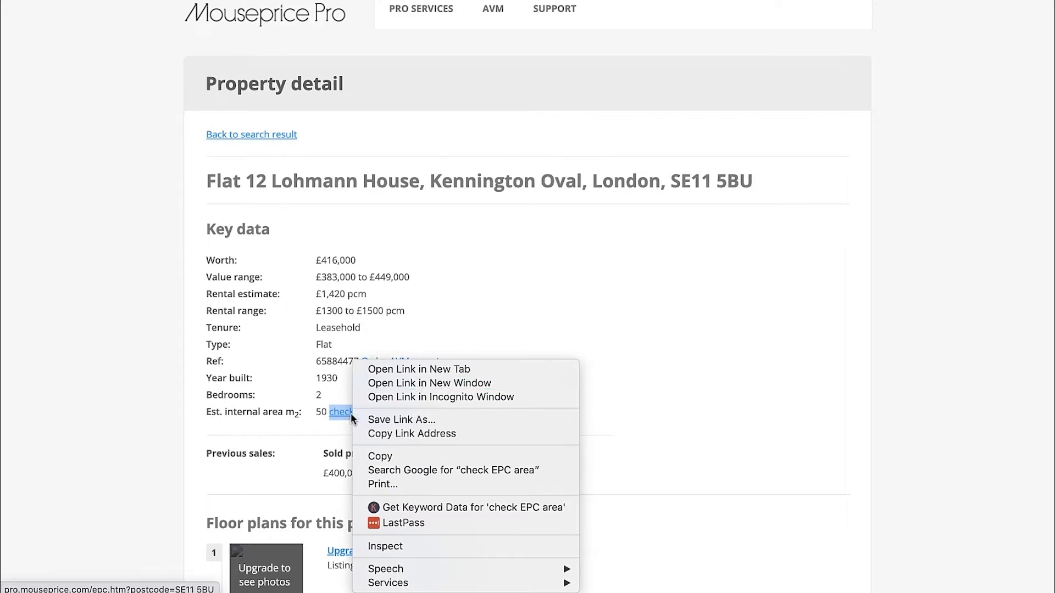
click(432, 367)
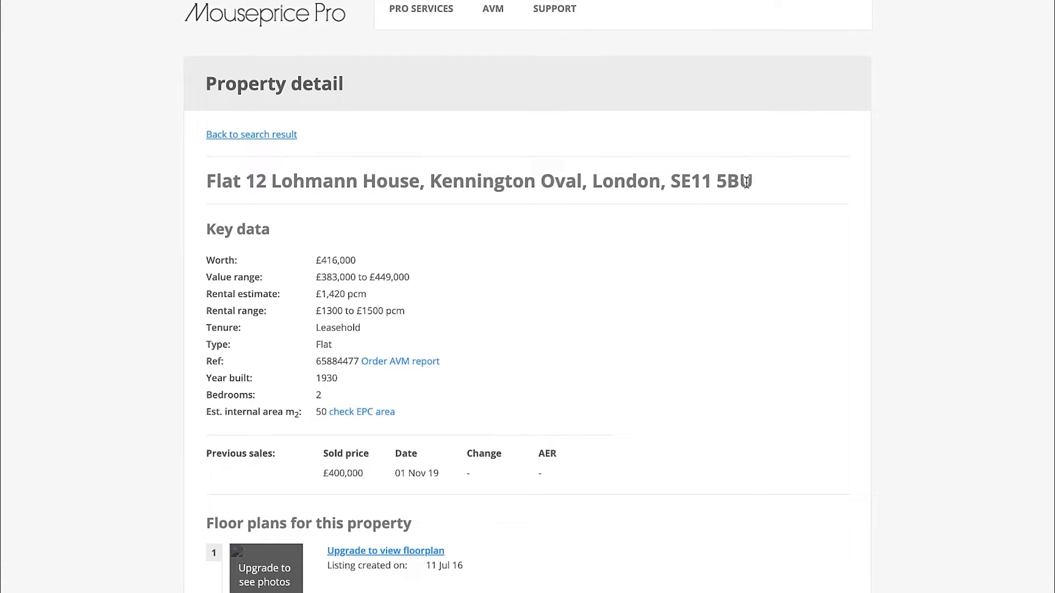
Copy the flat's postcode, accept the EPC Register terms and search the energy performance certificates for that postcode
drag(753, 181, 675, 181)
key(ctrl+c)
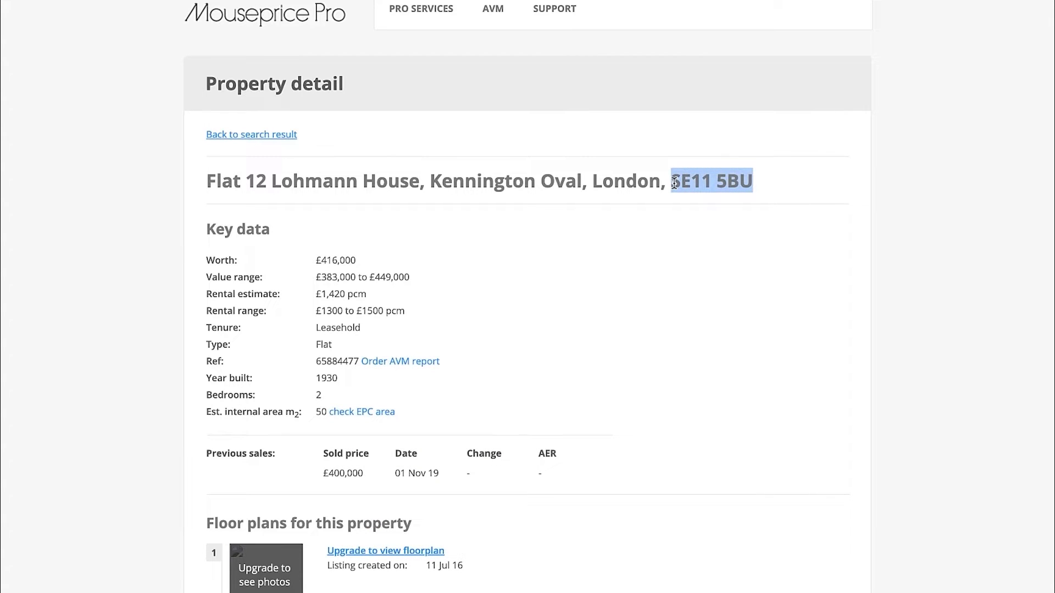
click(812, 146)
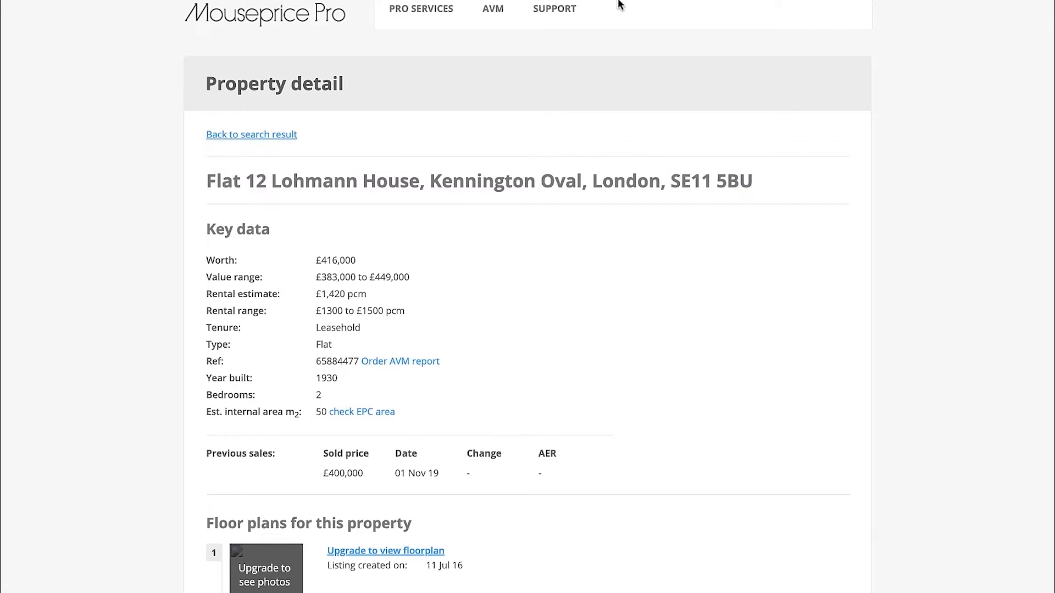
click(613, 1)
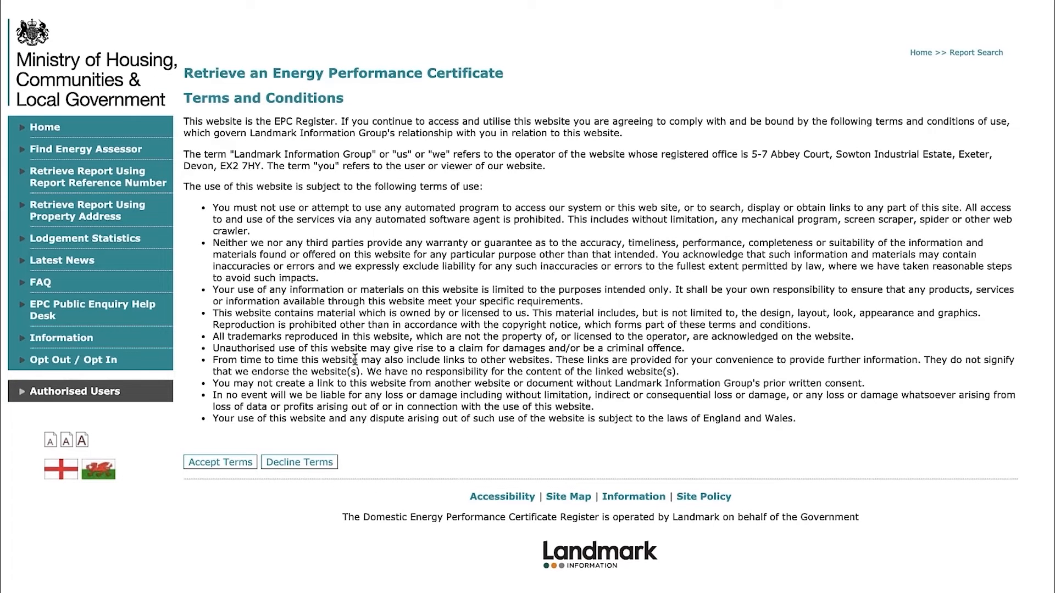
click(212, 463)
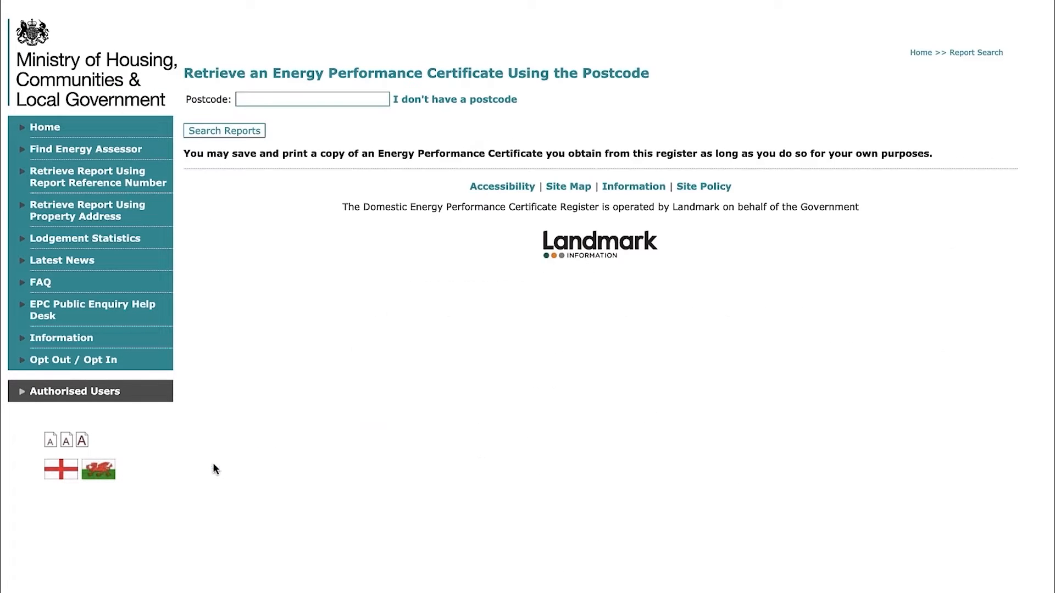
click(282, 100)
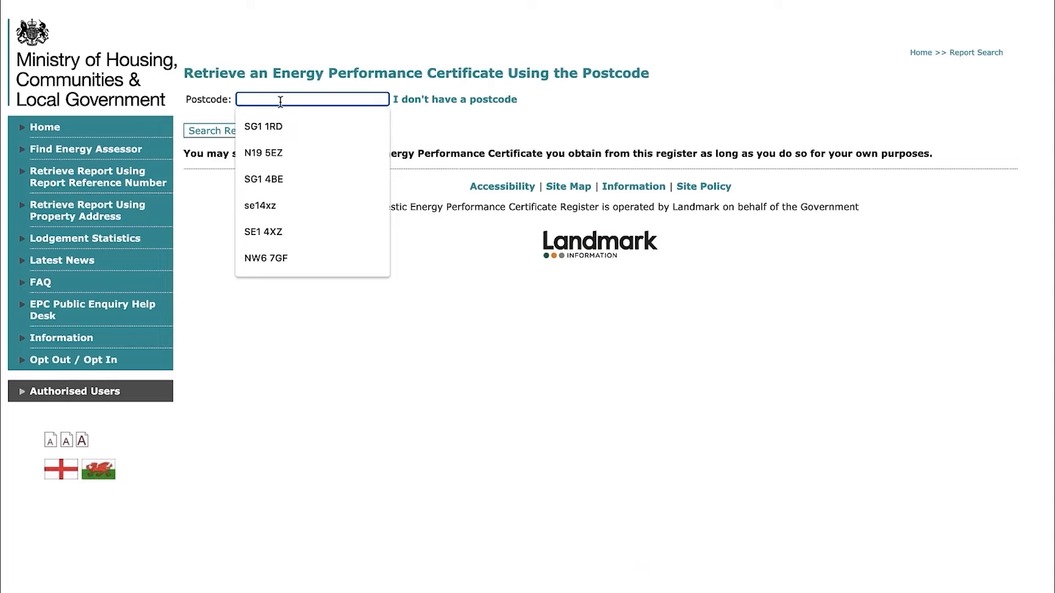
key(ctrl+v)
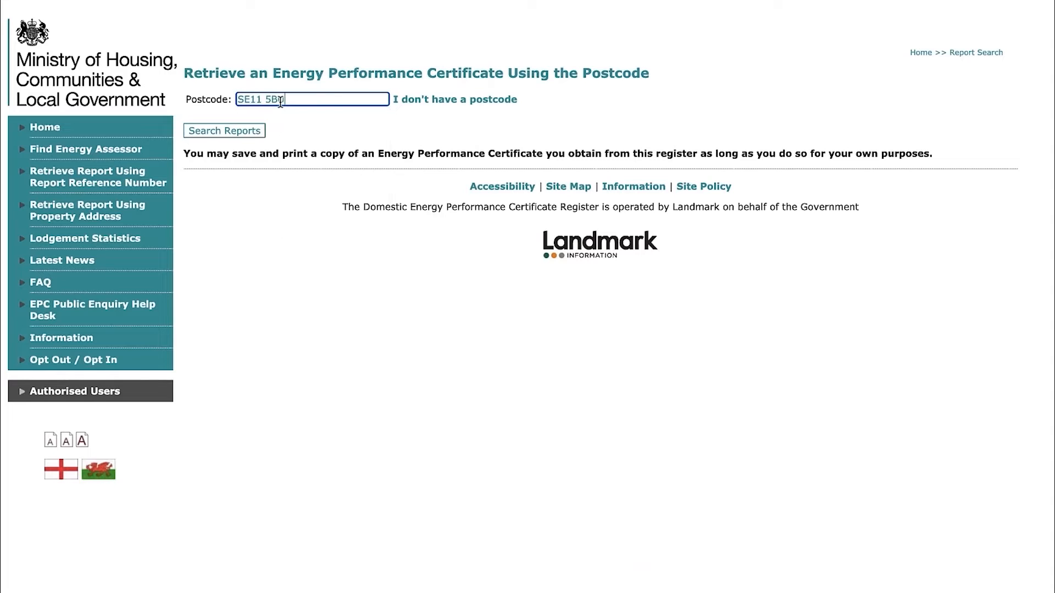
click(229, 132)
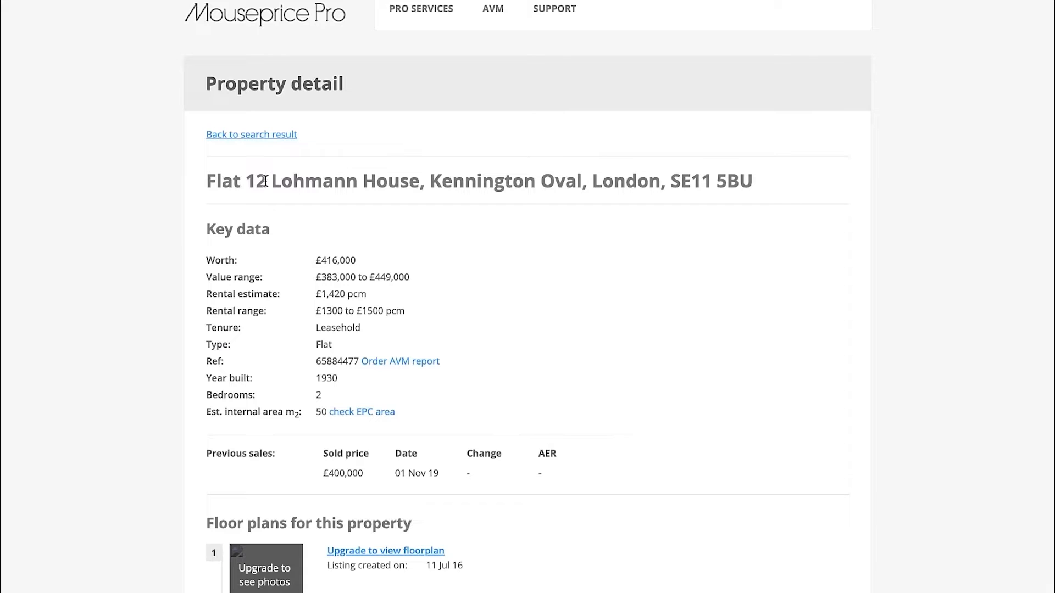
Check the flat number on Mouseprice Pro, then open the matching flat's English PDF certificate from the EPC Register
drag(265, 182, 207, 181)
click(345, 175)
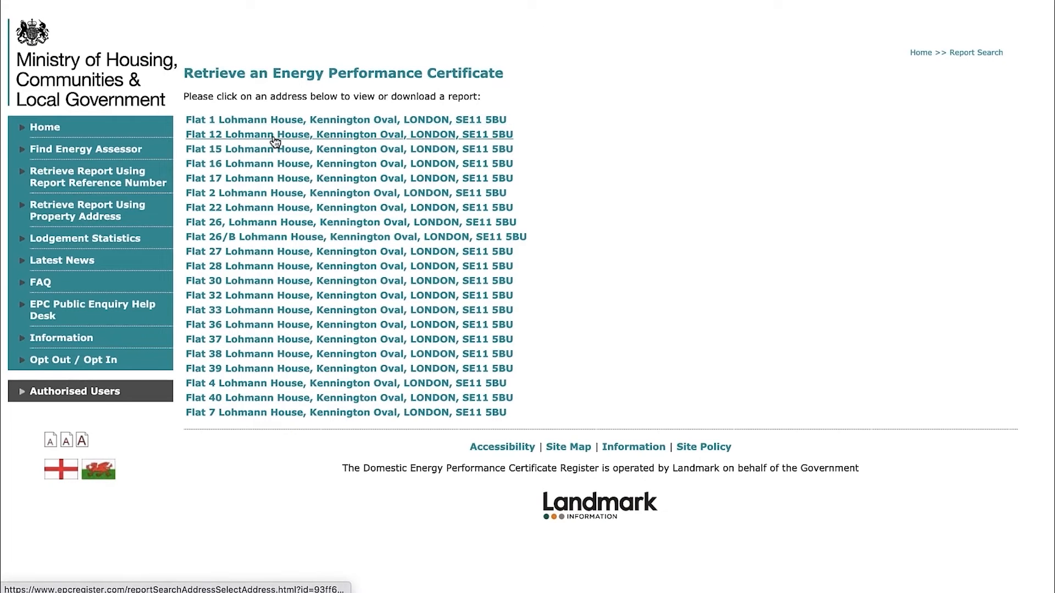
click(274, 139)
click(286, 120)
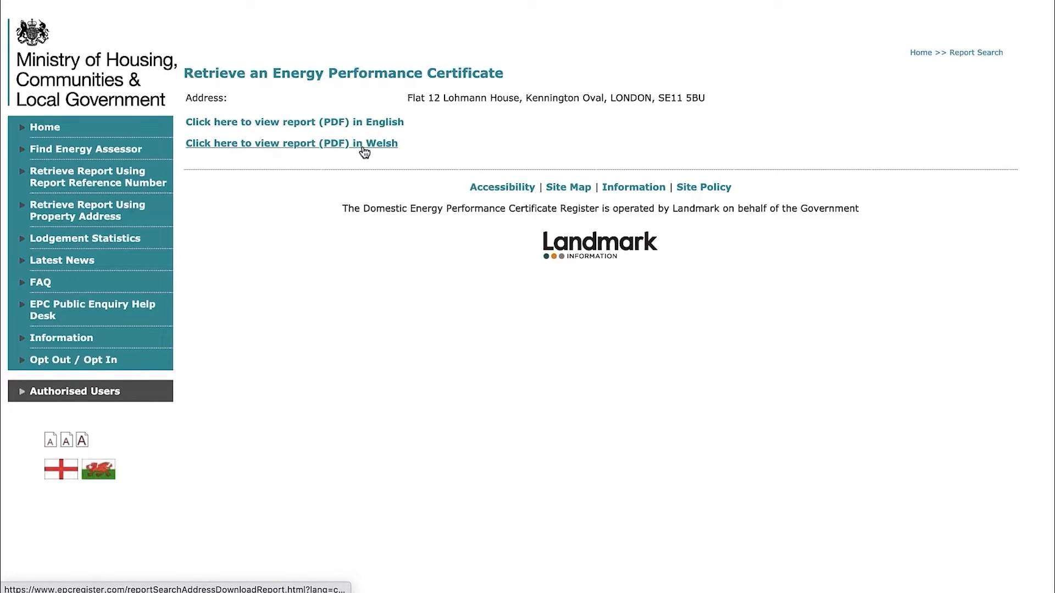
click(361, 125)
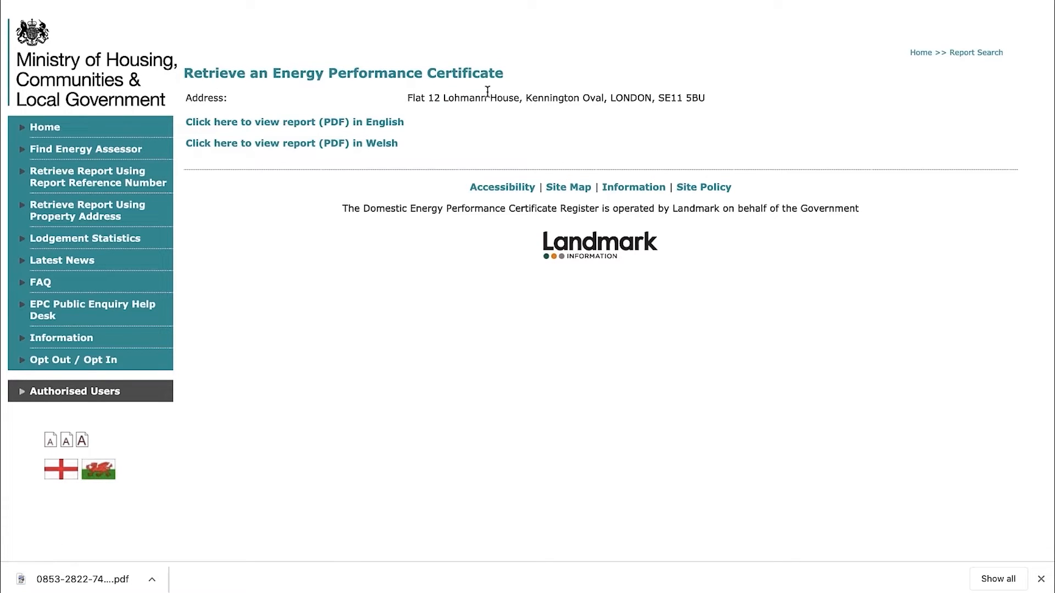
click(83, 579)
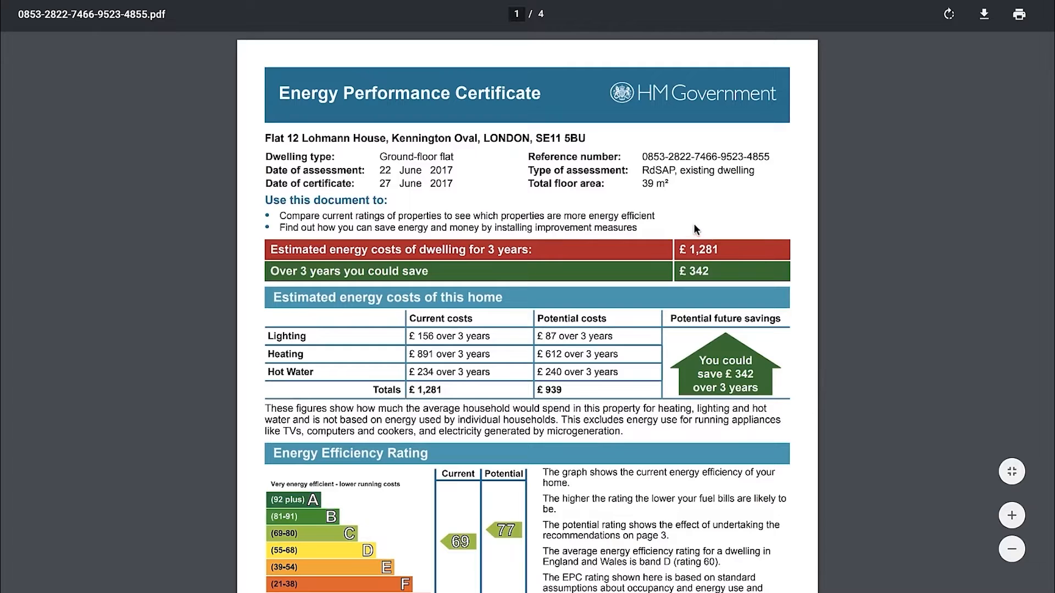
Compare the certificate's total floor area with Mouseprice Pro's estimated internal area, and check the certificate's assessment date
drag(671, 184, 635, 185)
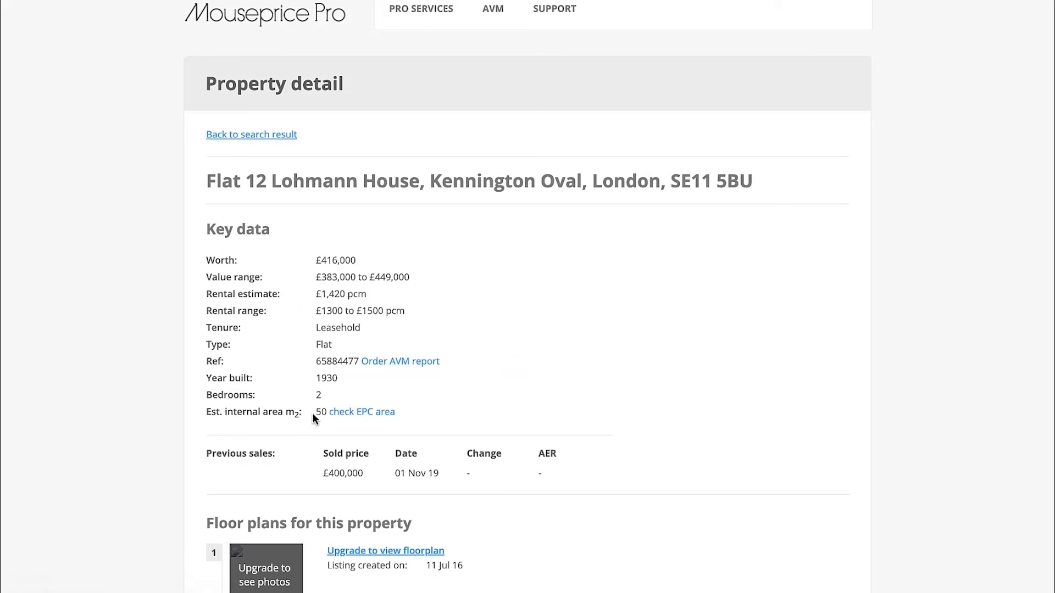
drag(315, 413, 320, 415)
click(516, 378)
click(644, 196)
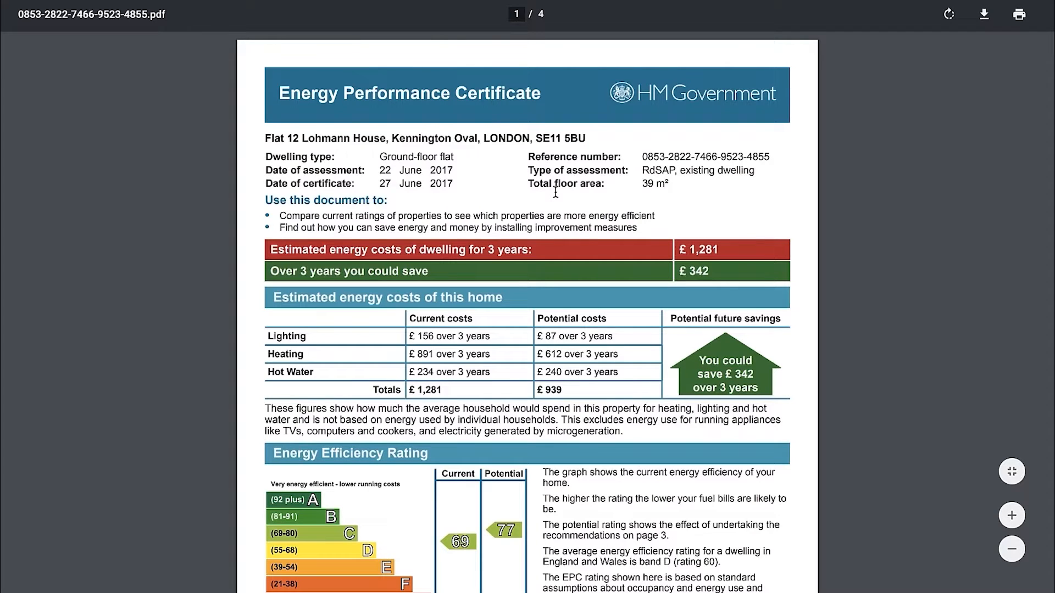
drag(463, 171, 383, 172)
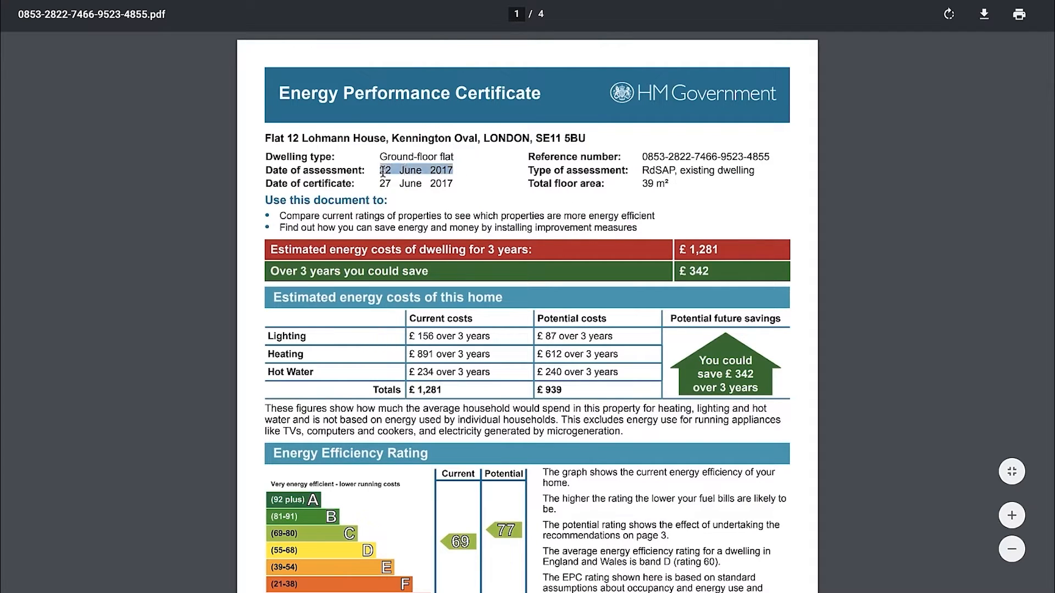
click(512, 179)
drag(645, 184, 676, 184)
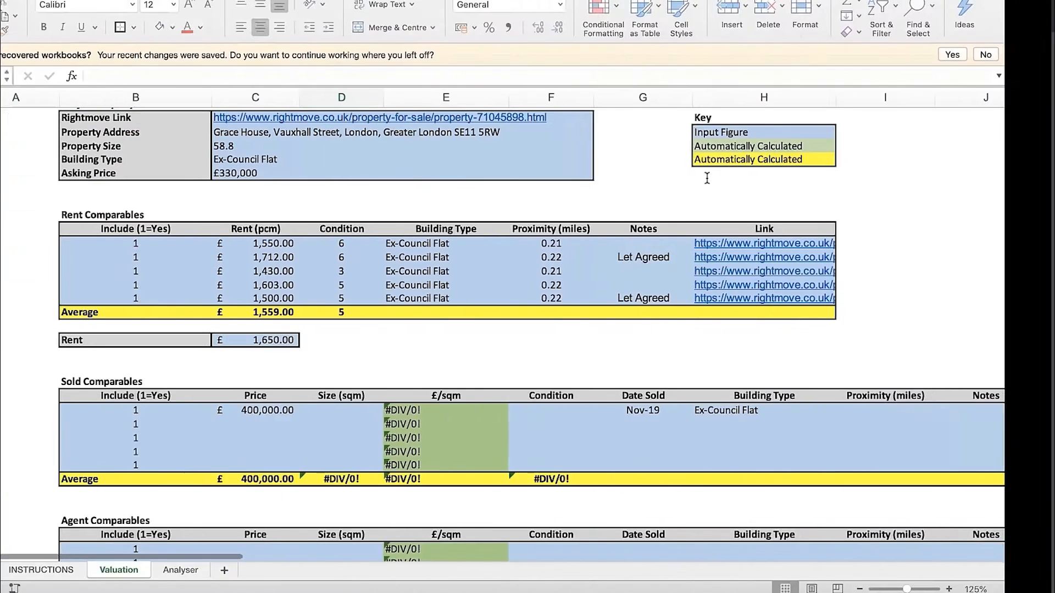
In the Excel Valuation sheet, enter a size of 39 sqm for the first sold comparable and select its Condition cell
click(408, 411)
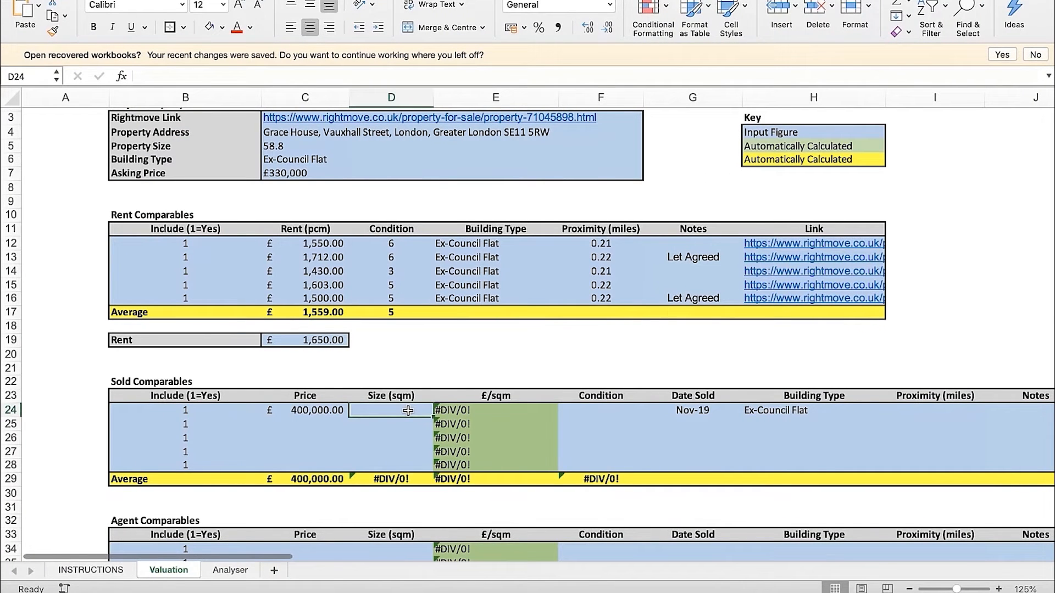
text(39)
key(Return)
scroll(612, 399, down, 1)
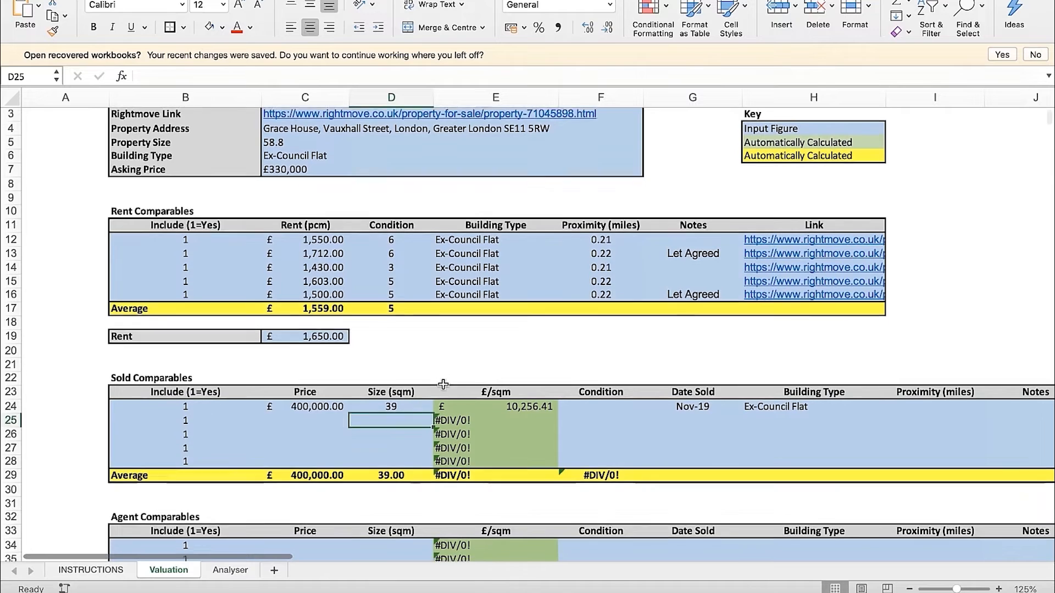
click(612, 399)
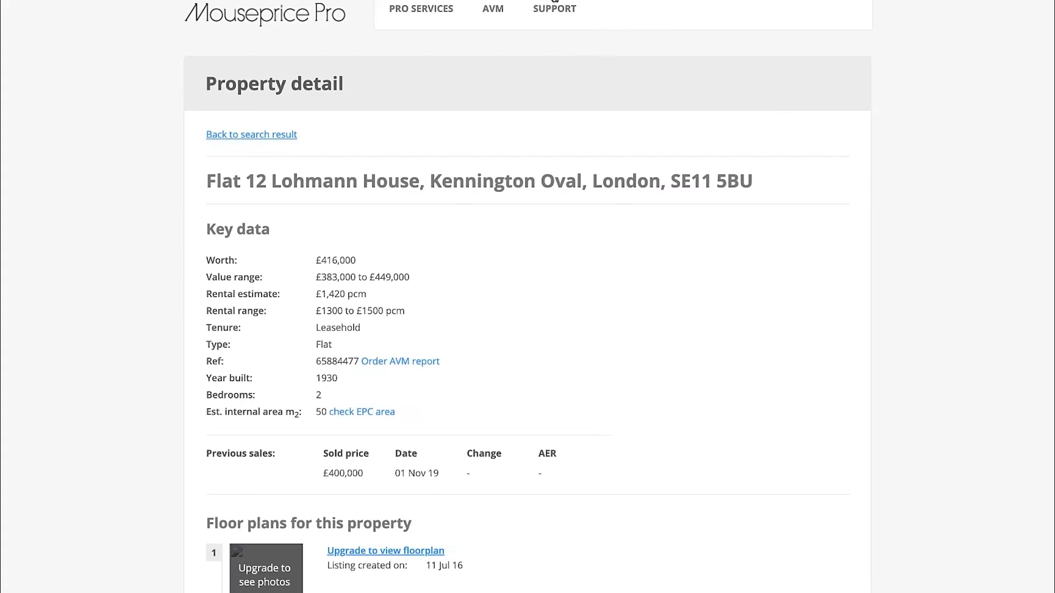
Copy the flat's full address from Mouseprice Pro, search Google for it in a new tab and open its Zoopla property page
drag(752, 203, 208, 208)
key(ctrl+c)
key(ctrl+t)
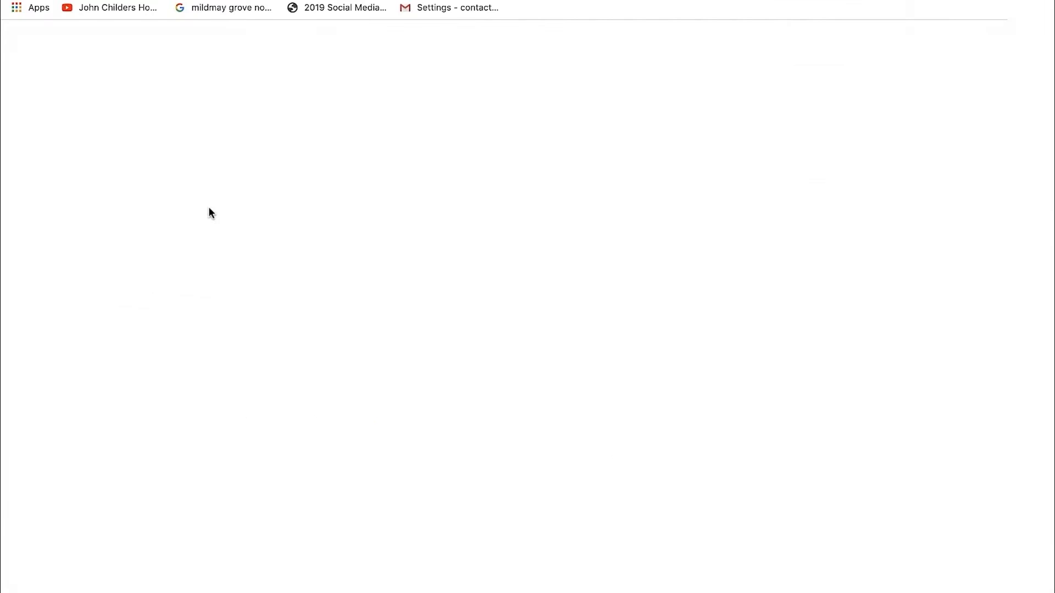
key(ctrl+v)
key(Return)
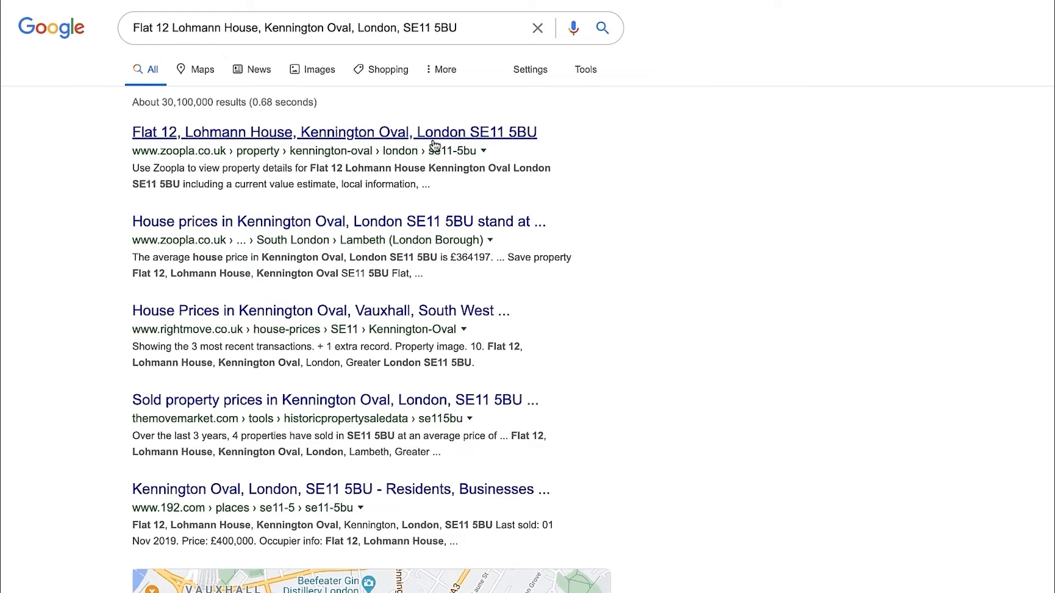
click(325, 137)
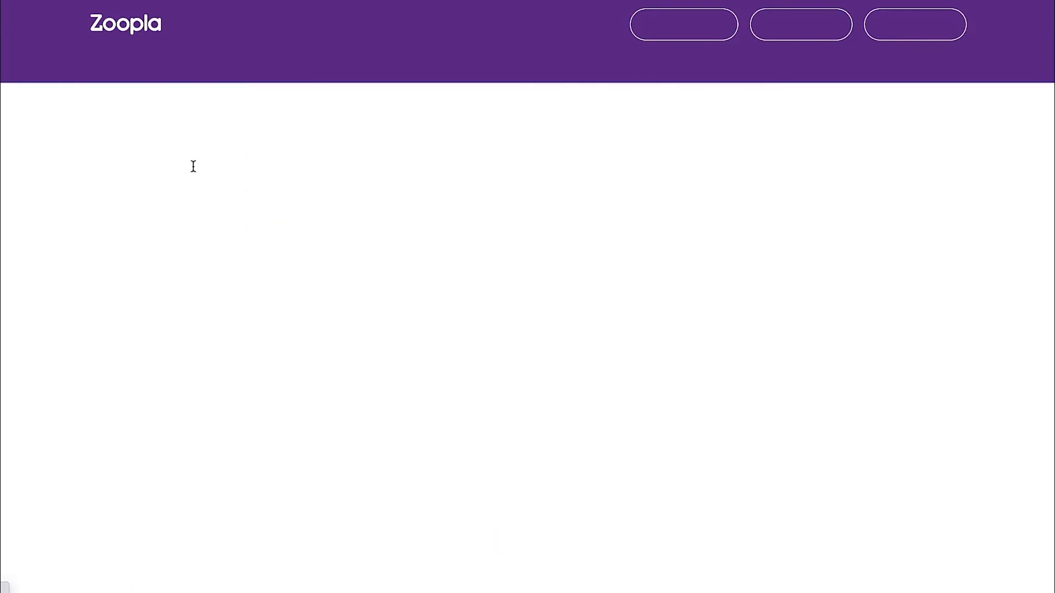
Check the flat's sales history on its Zoopla page and open the first photo in the image history
scroll(591, 322, down, 15)
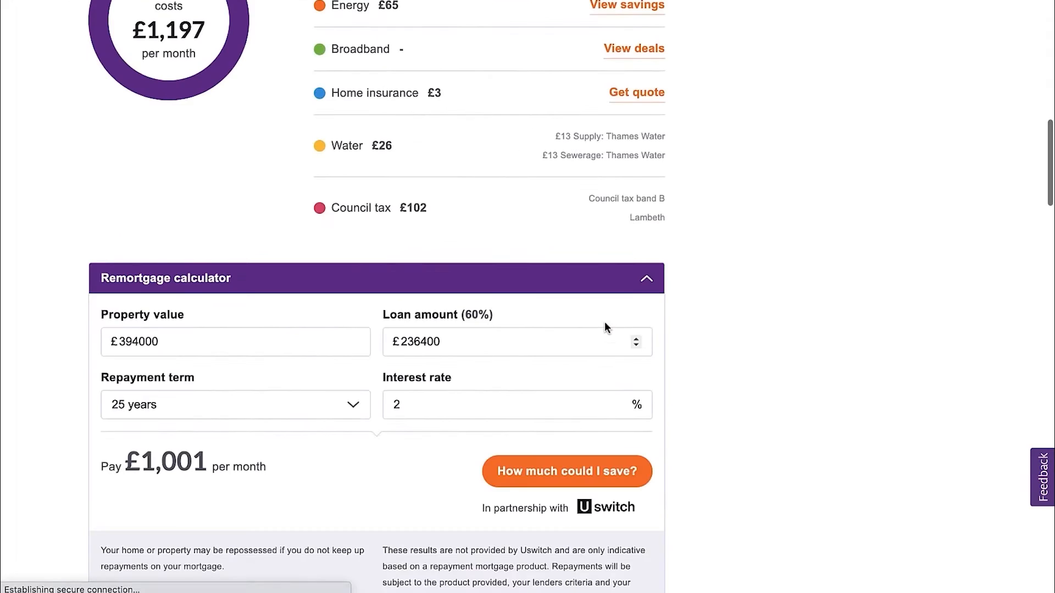
scroll(604, 322, down, 20)
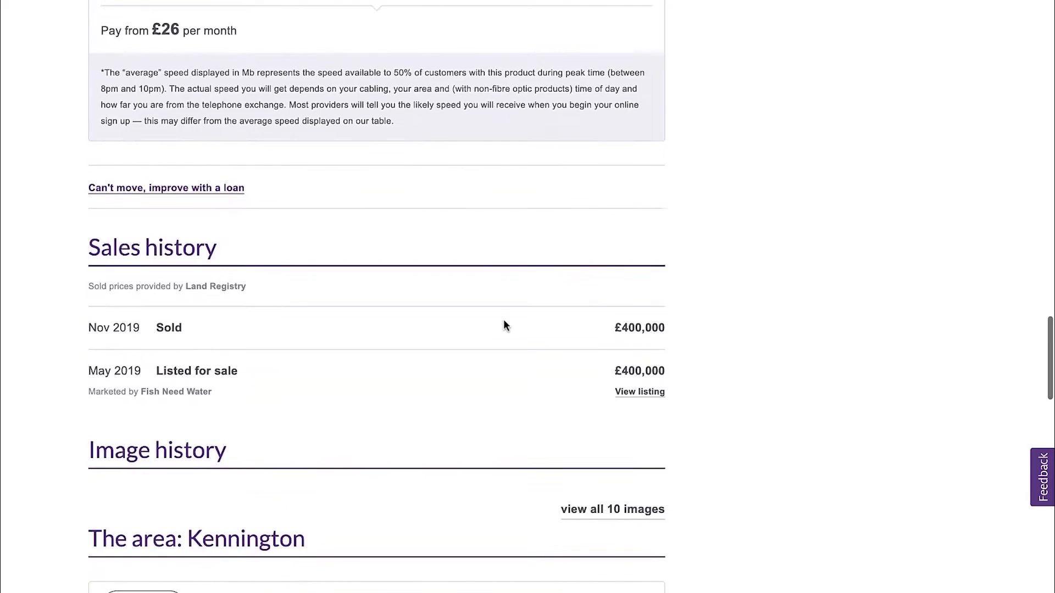
scroll(504, 325, down, 5)
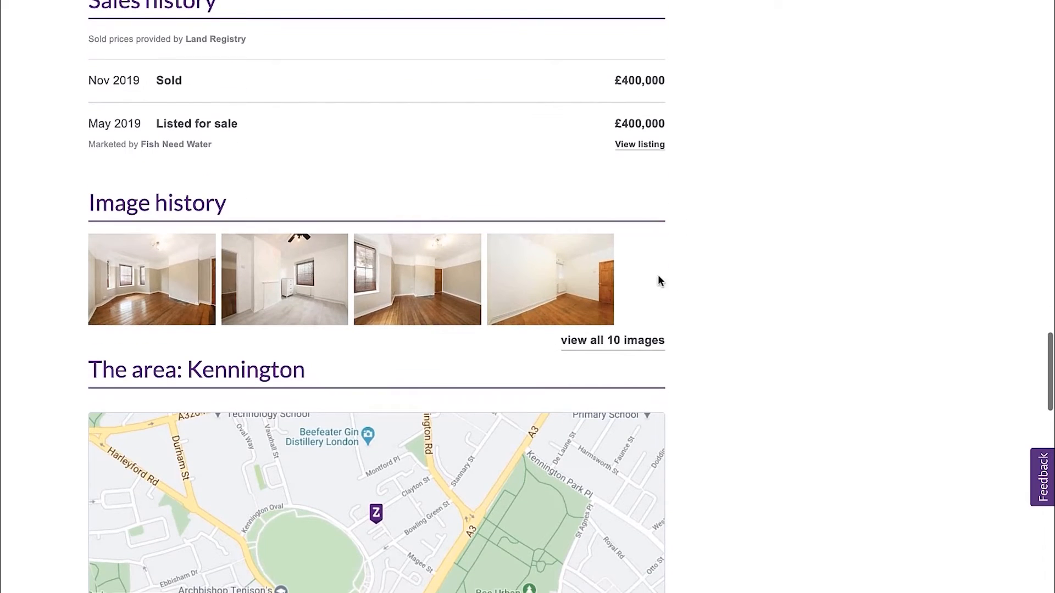
scroll(216, 299, down, 1)
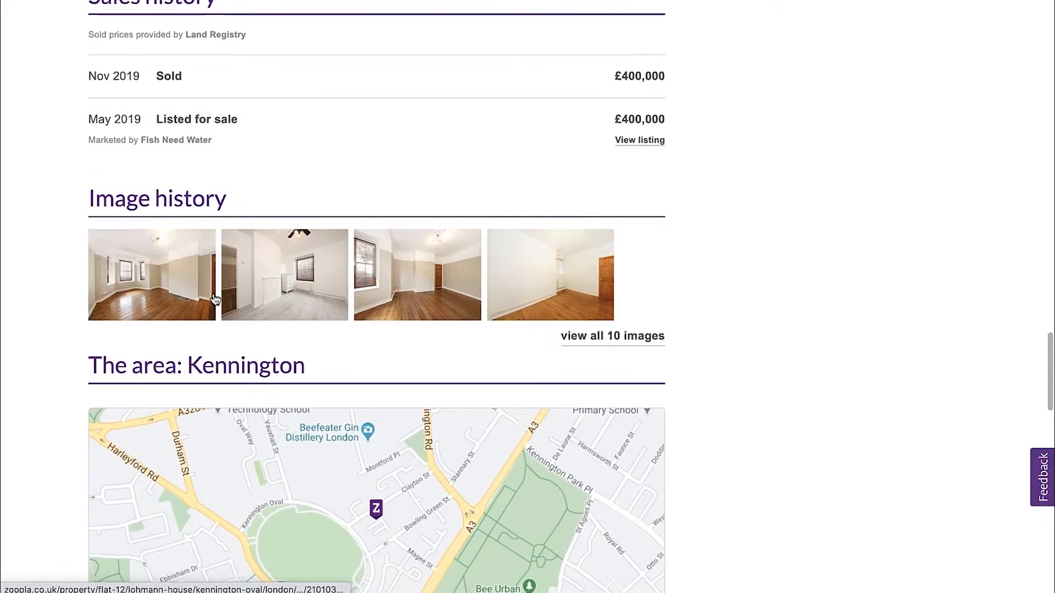
click(120, 278)
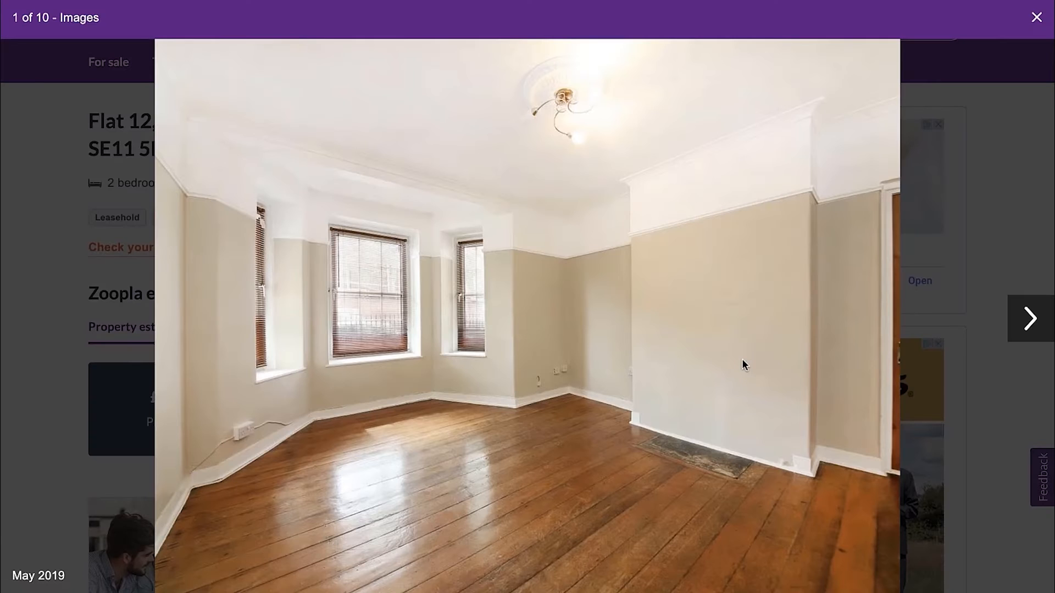
Go through the flat's listing photos up to the last one to judge the condition of its rooms
click(1039, 324)
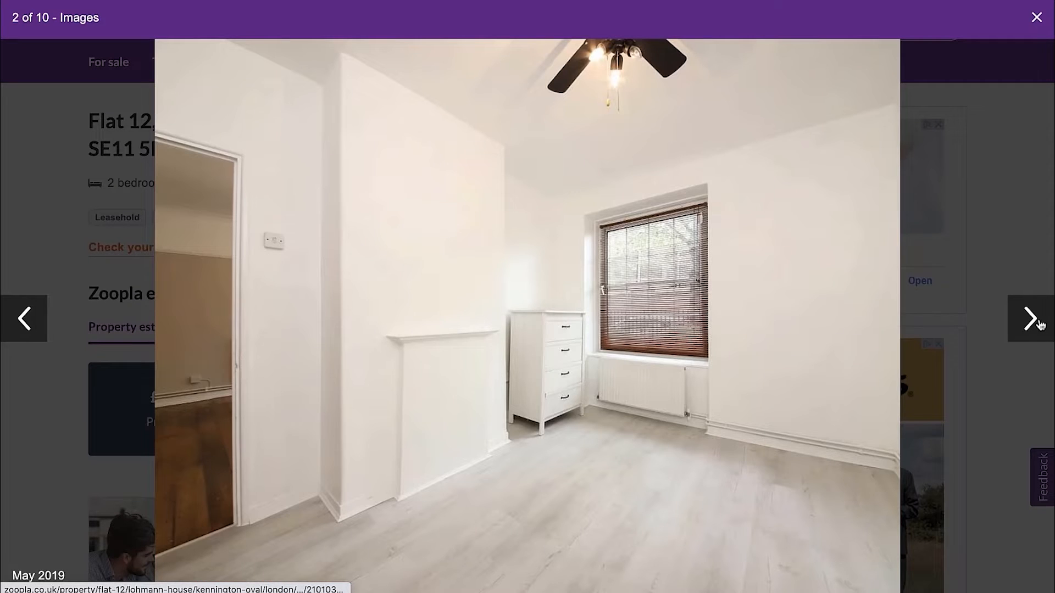
click(1039, 324)
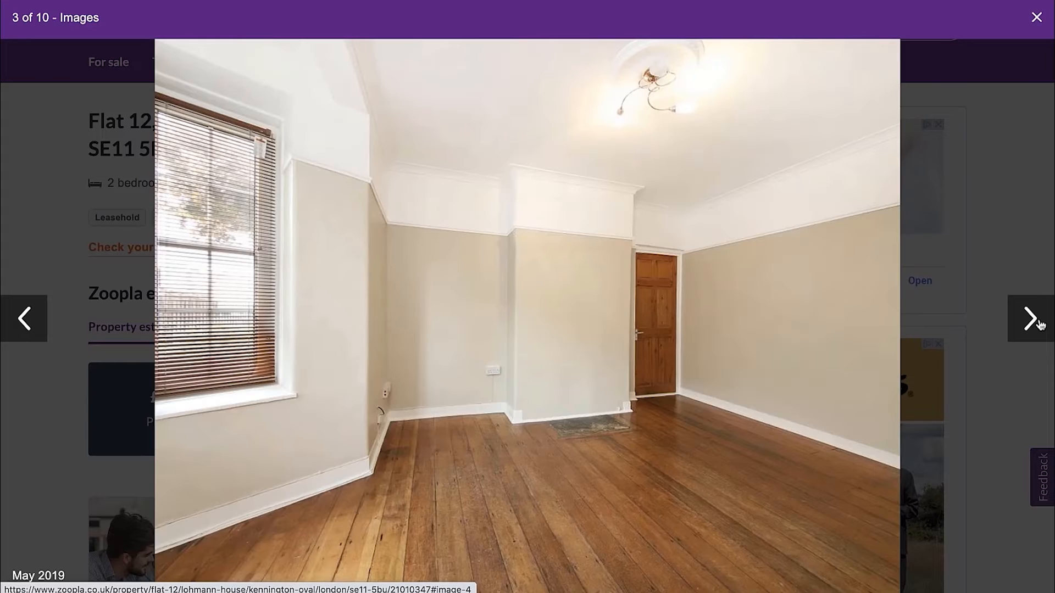
click(1039, 324)
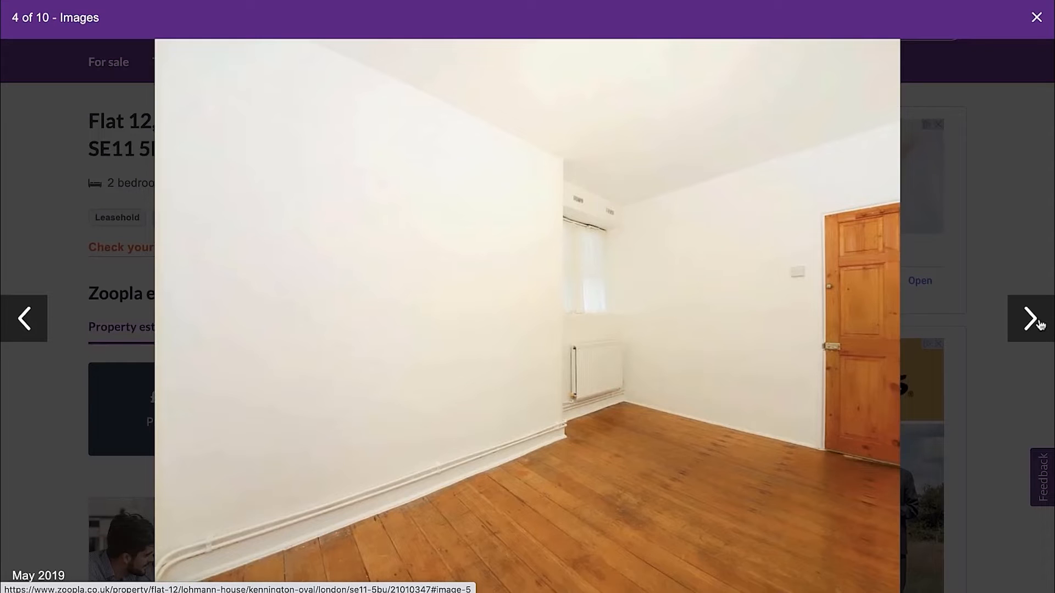
click(1039, 324)
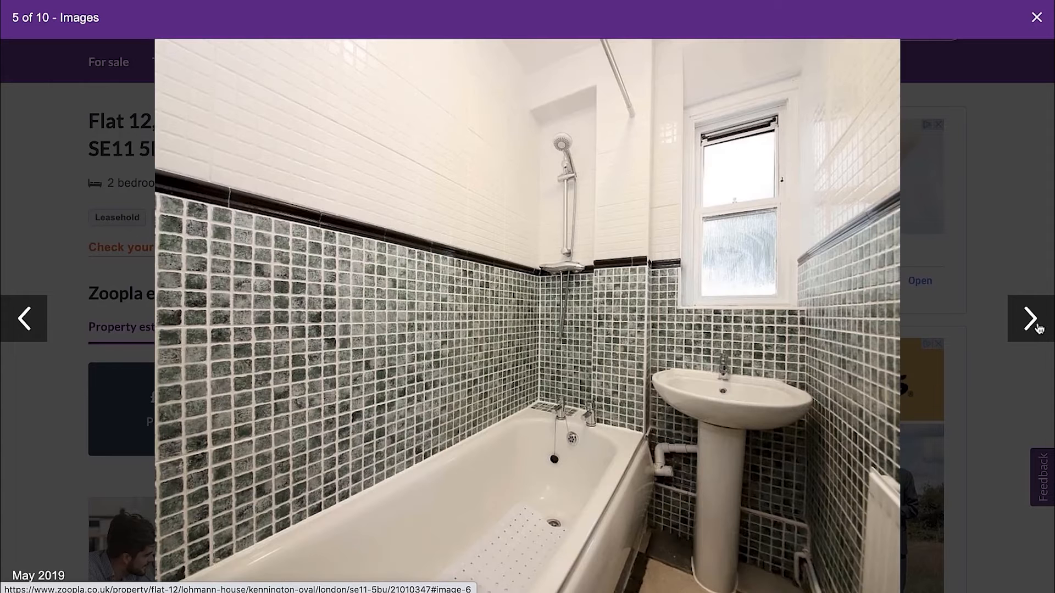
click(1029, 326)
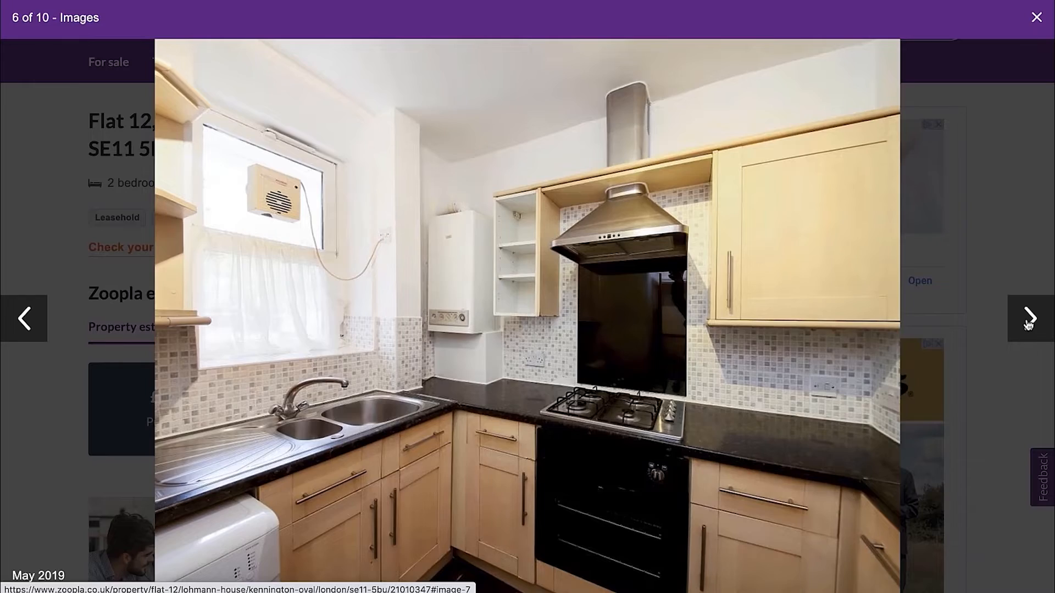
click(1028, 325)
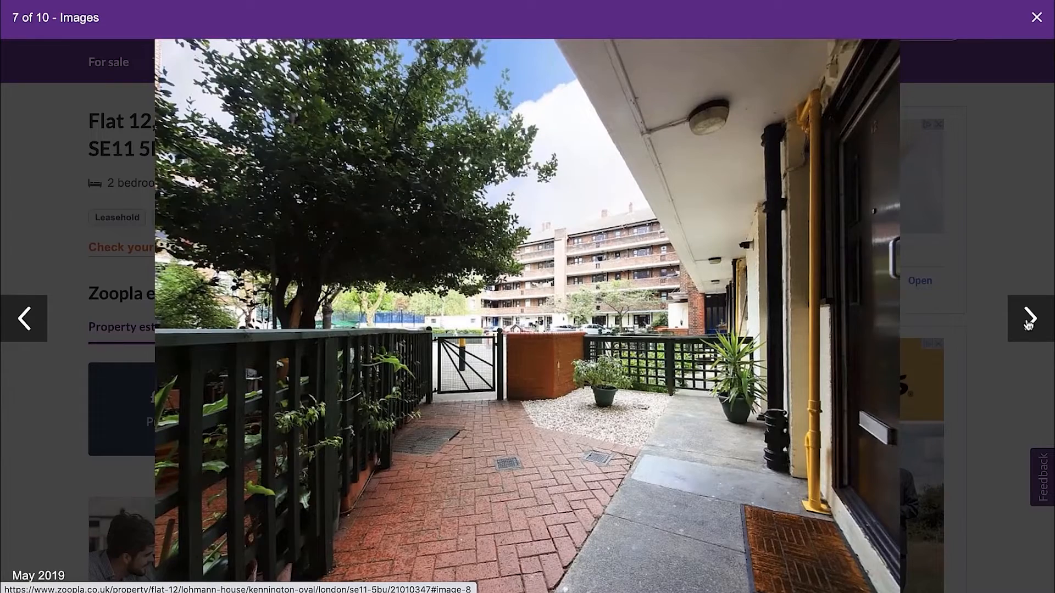
click(1029, 326)
click(1028, 325)
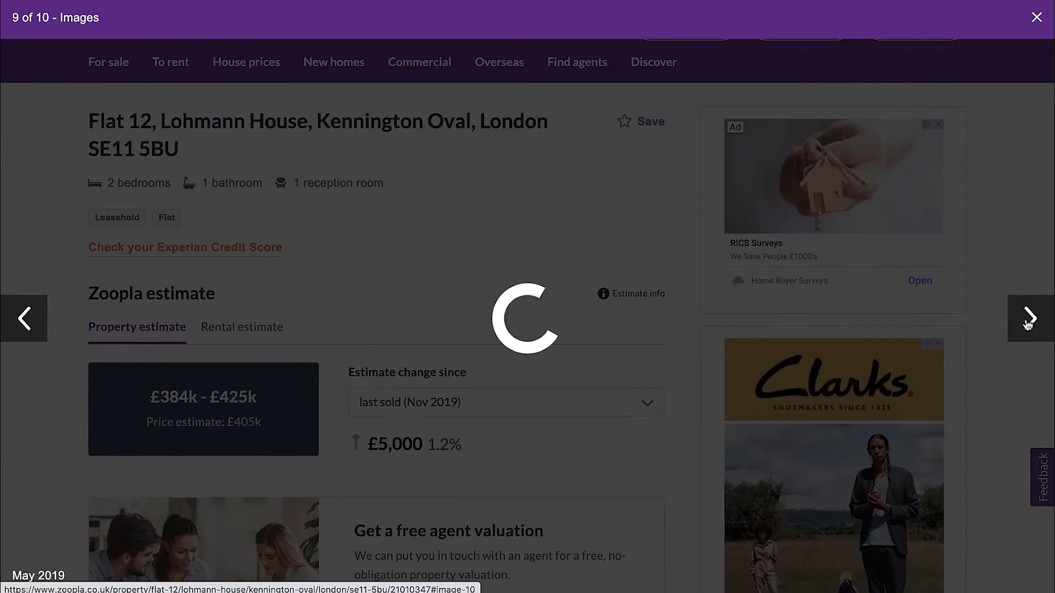
click(1028, 325)
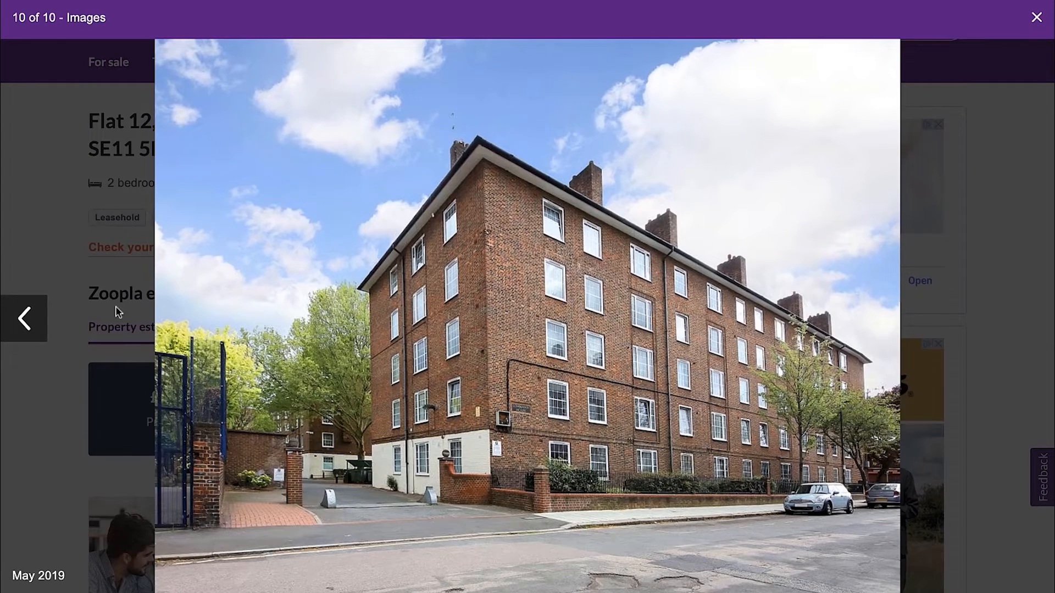
Go back to the kitchen and bathroom photos to reassess their condition
click(23, 319)
click(23, 318)
click(23, 319)
click(23, 319)
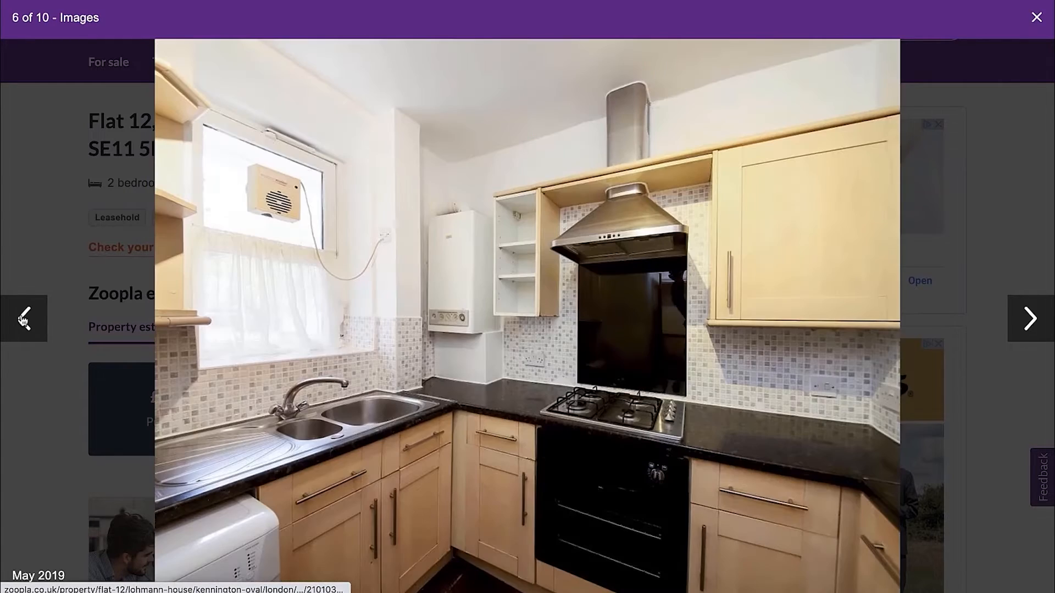
click(23, 318)
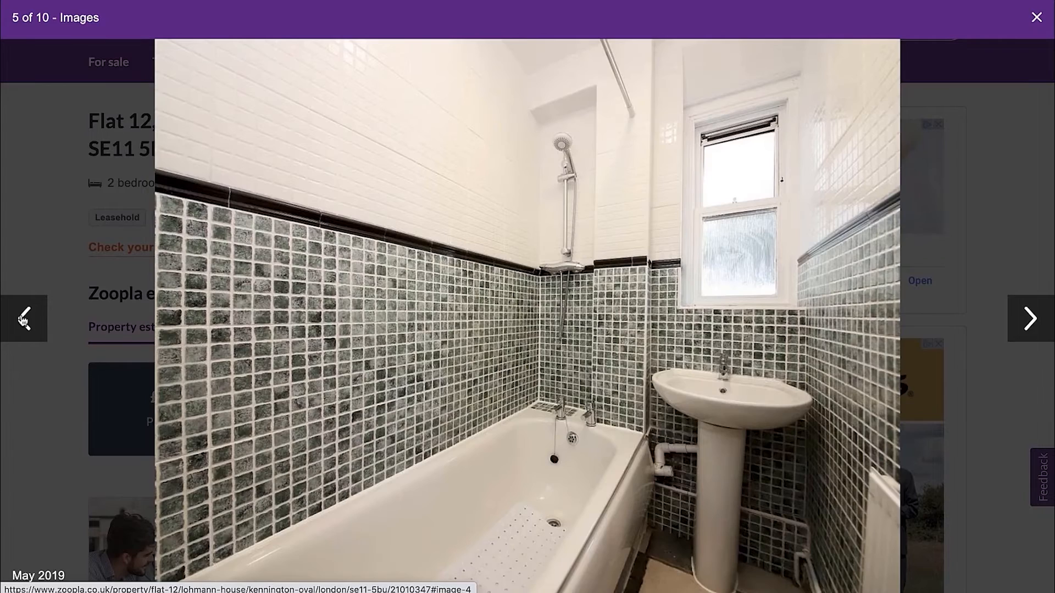
In the Excel Valuation sheet, enter a condition of 5 for the first sold comparable
key(ctrl+Left)
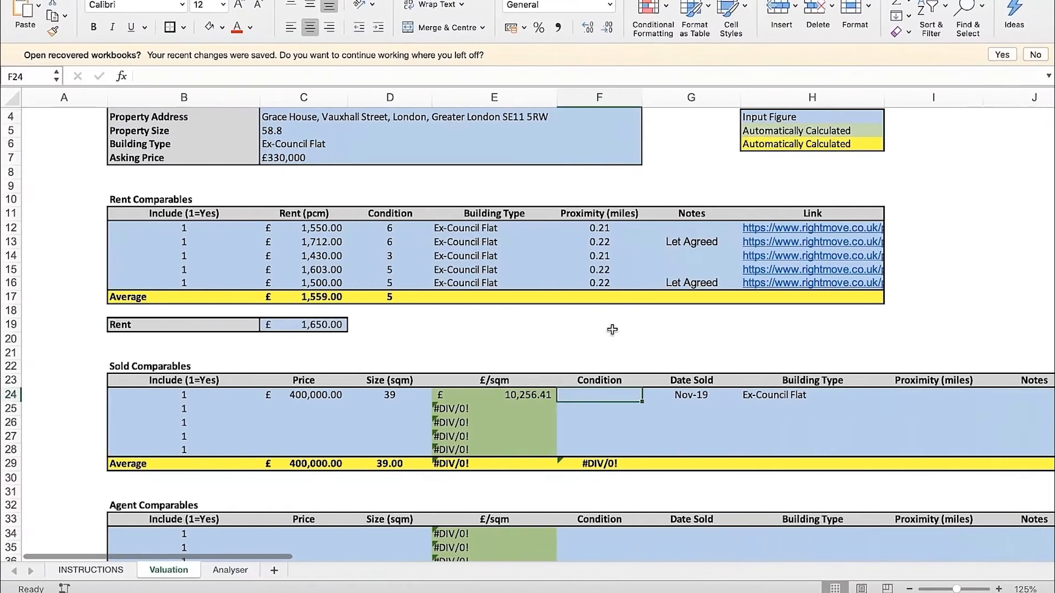
text(5)
key(Return)
scroll(645, 379, right, 2)
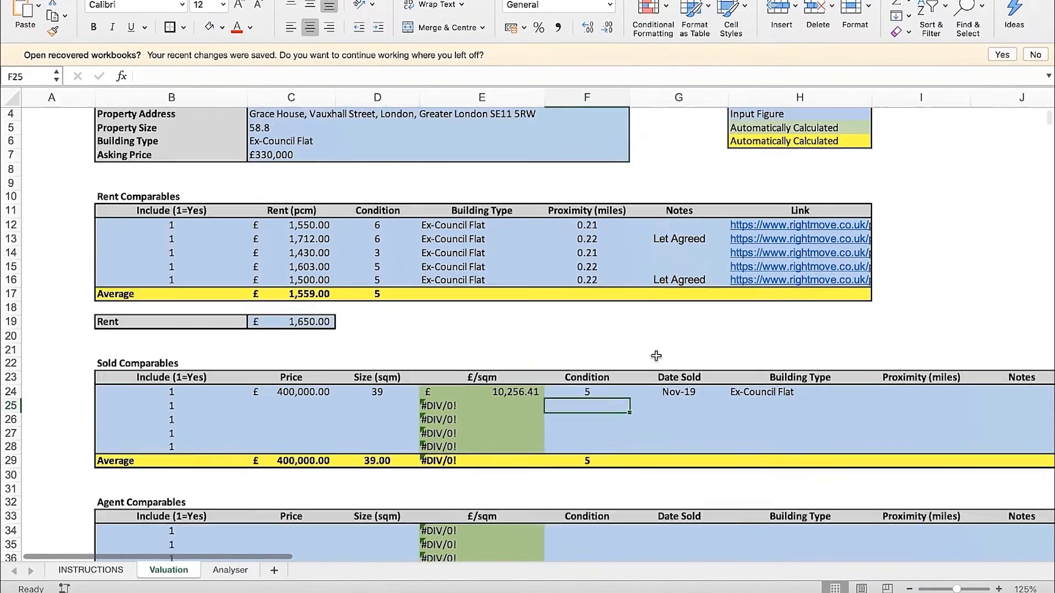
scroll(645, 359, right, 2)
click(787, 388)
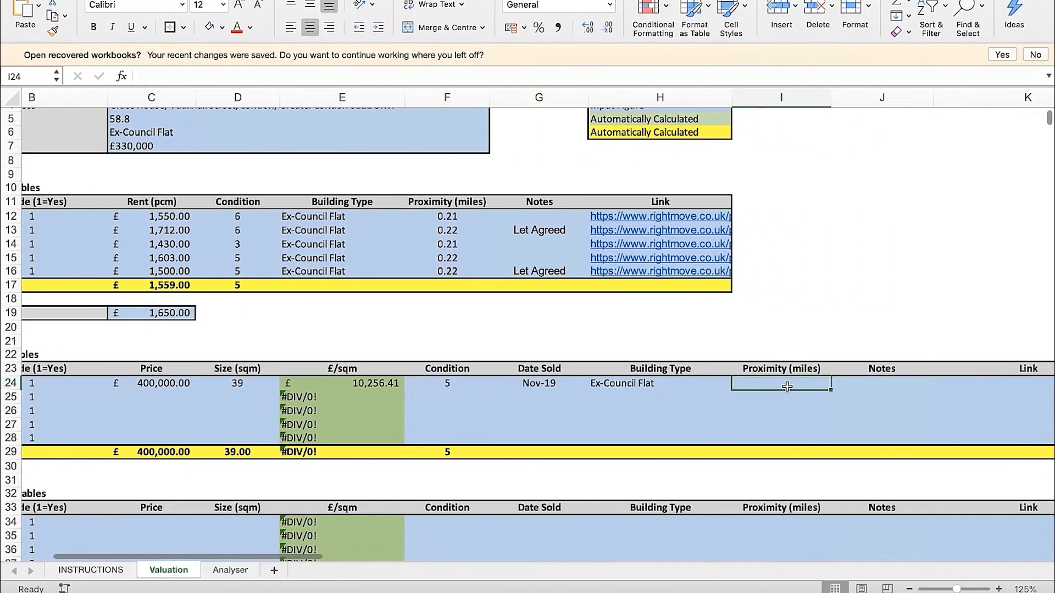
key(ctrl+Right)
key(ctrl+Left)
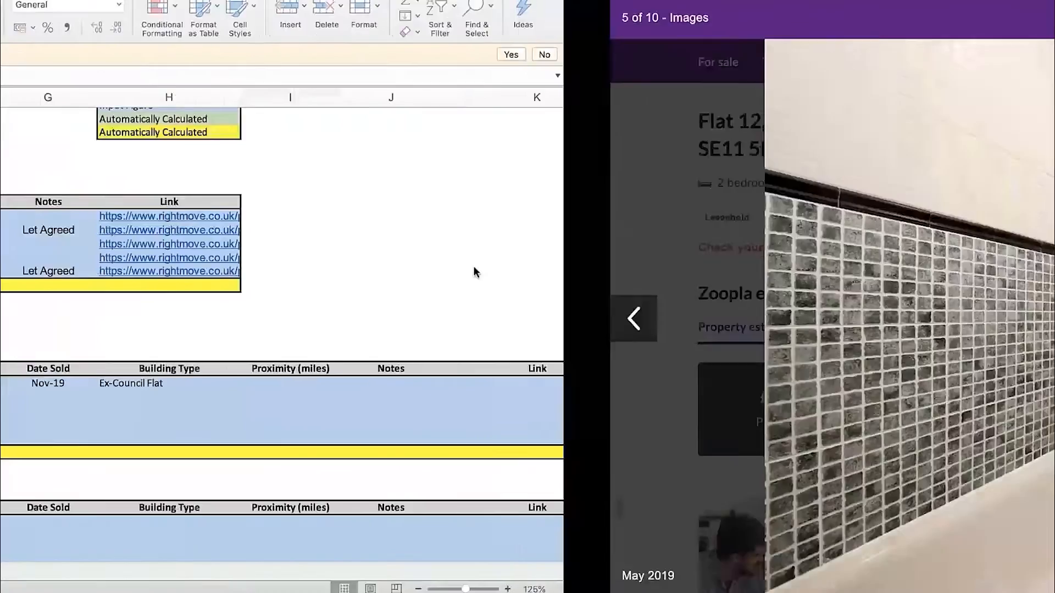
drag(788, 370, 787, 378)
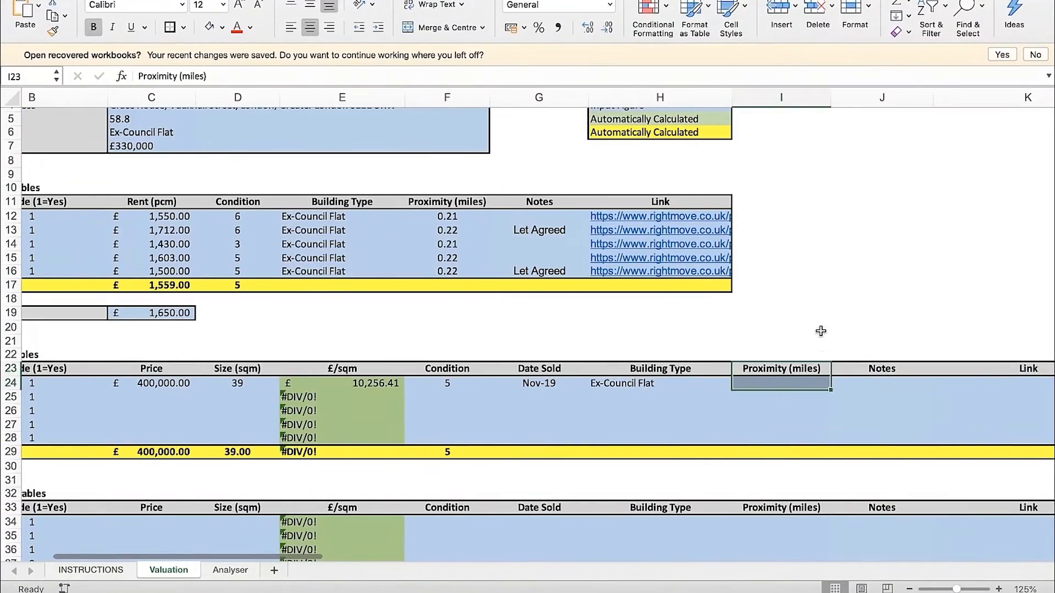
key(ctrl+Right)
key(ctrl+Tab)
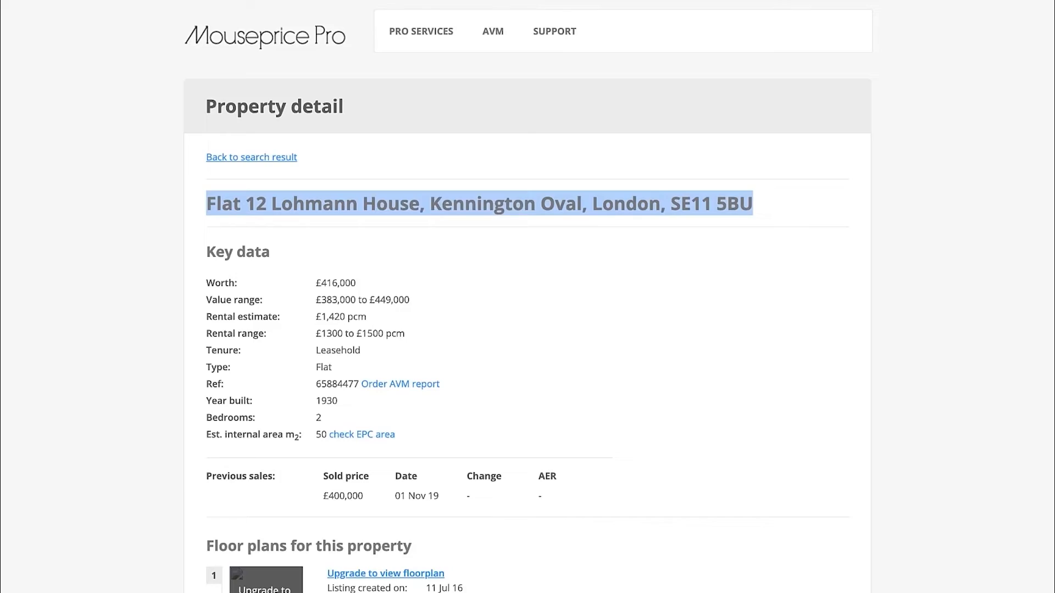
click(530, 318)
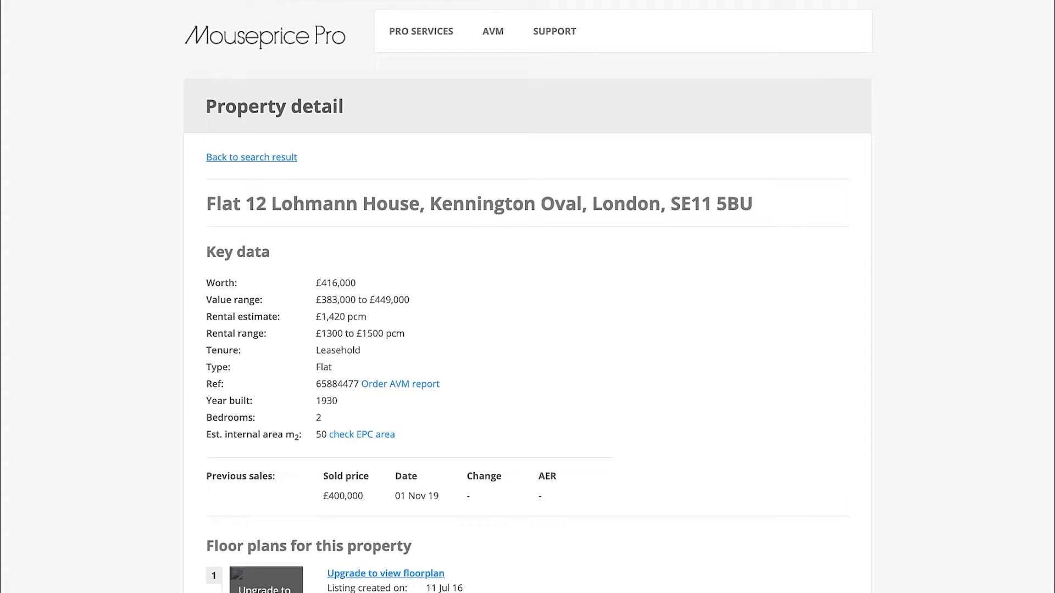
key(ctrl+shift+Tab)
click(957, 301)
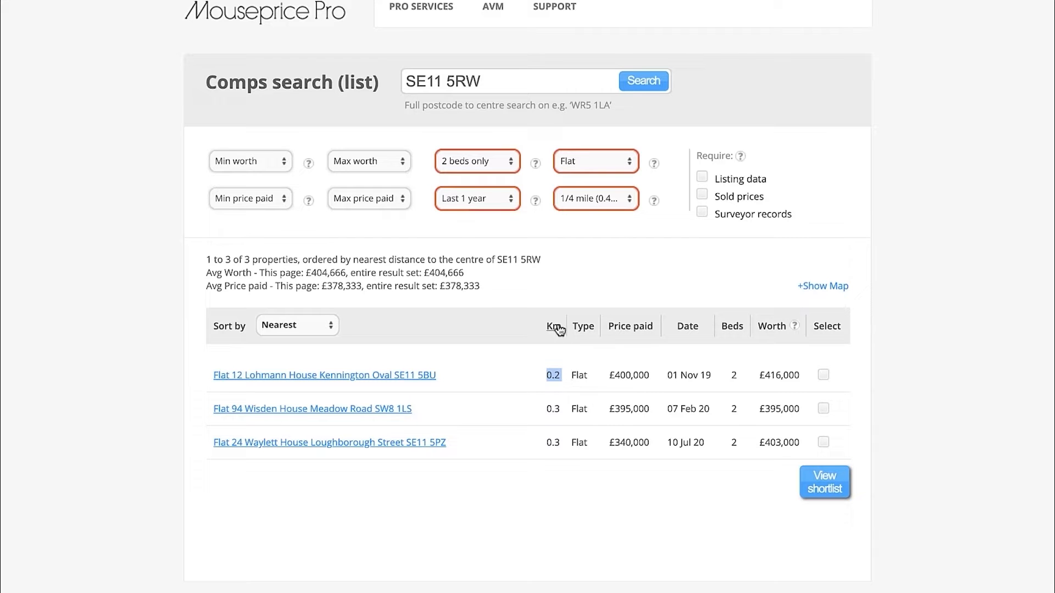
click(581, 292)
Back in the Excel Valuation sheet, enter a proximity of 0.2 for the first sold comparable
key(ctrl+Left)
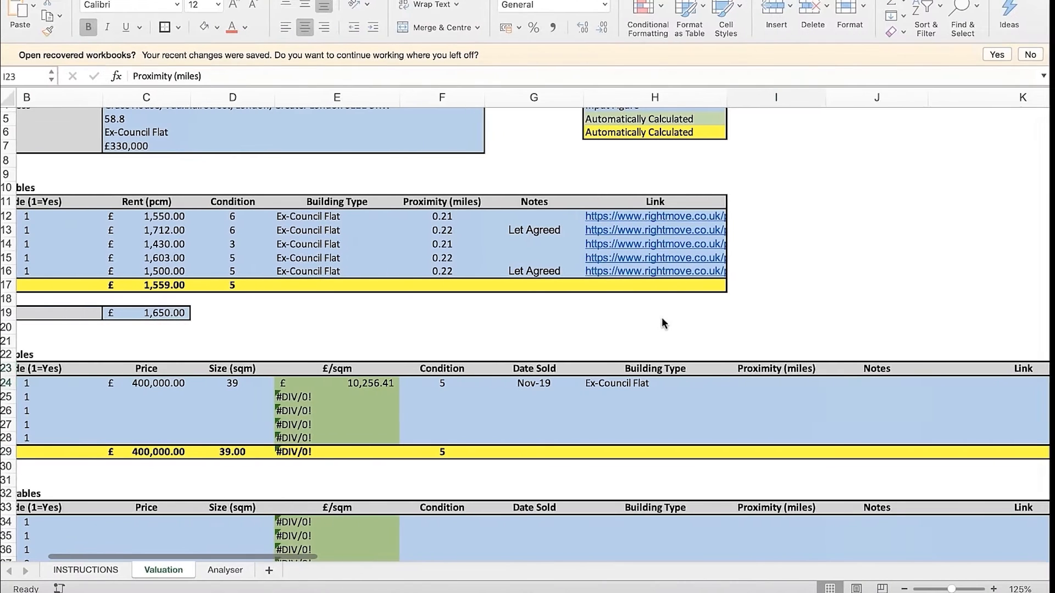
click(781, 397)
click(773, 387)
text(0,)
text(2)
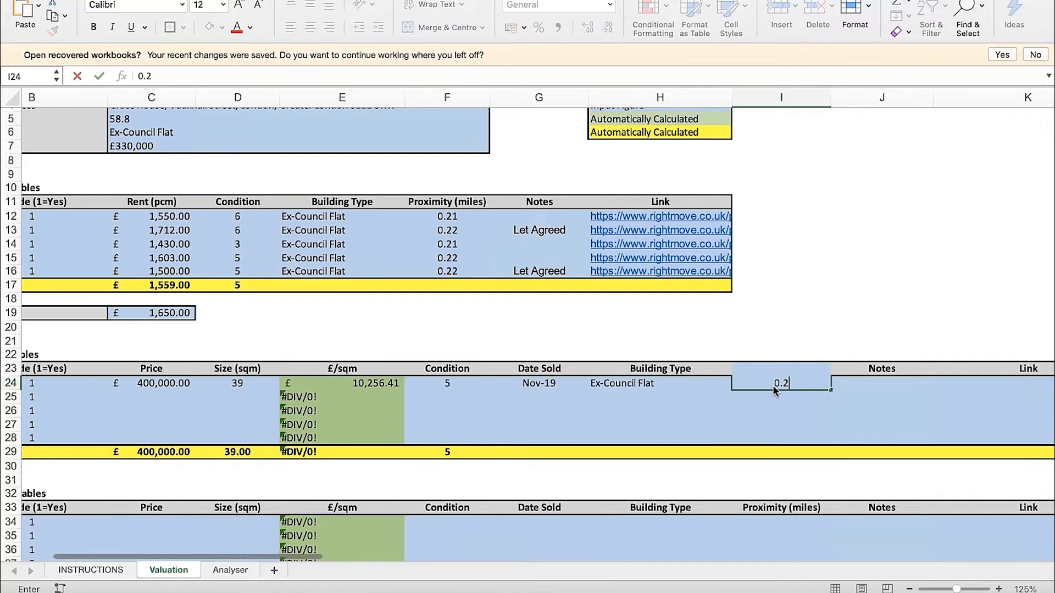
key(Return)
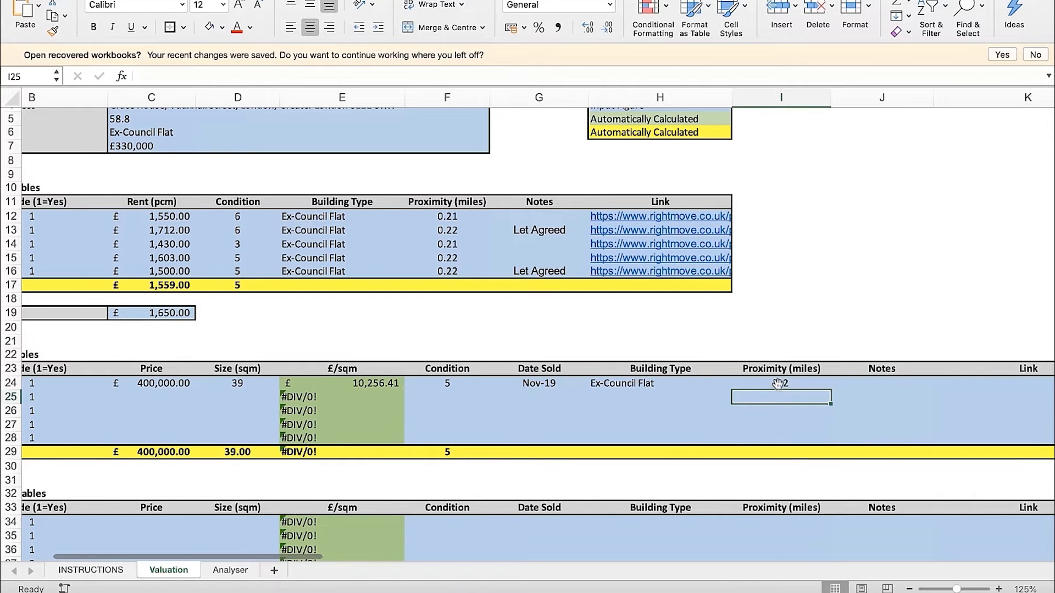
Check Mouseprice Pro's distance unit and change the sold comparables' proximity header in Excel to "Proximity (km)"
key(ctrl+Right)
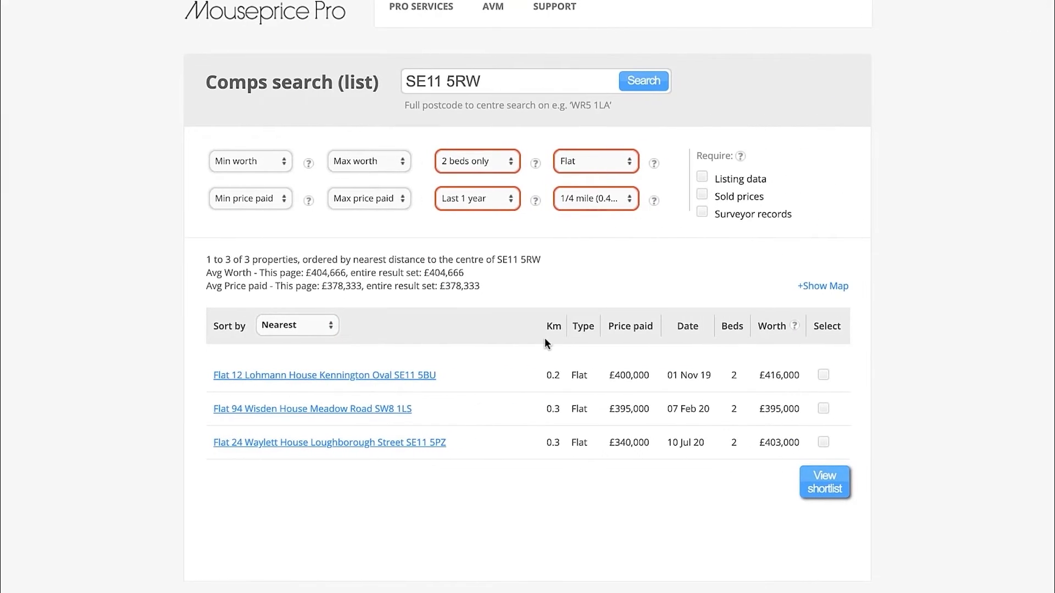
key(ctrl+Left)
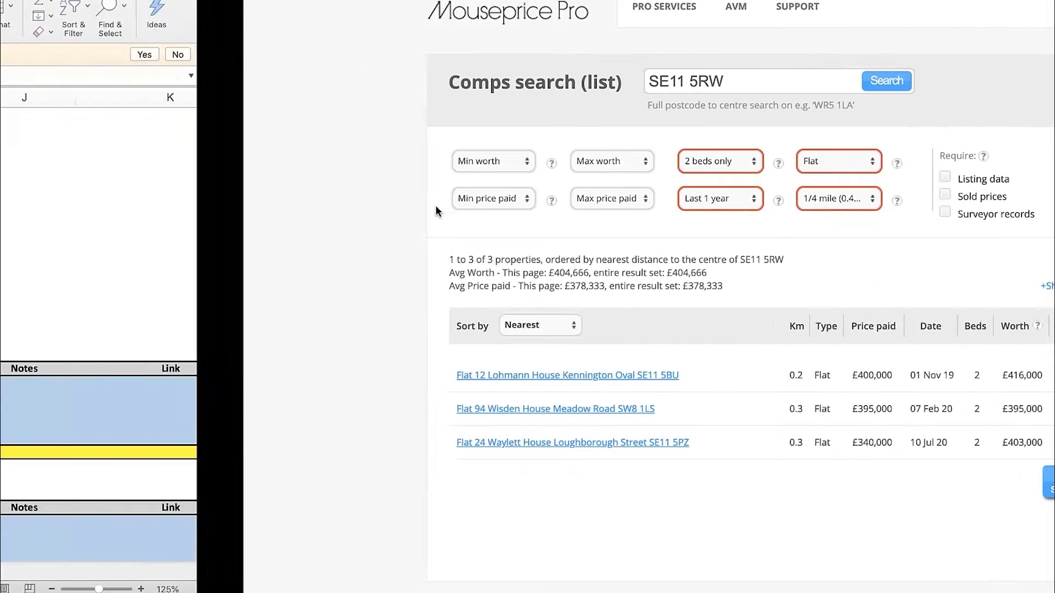
click(734, 378)
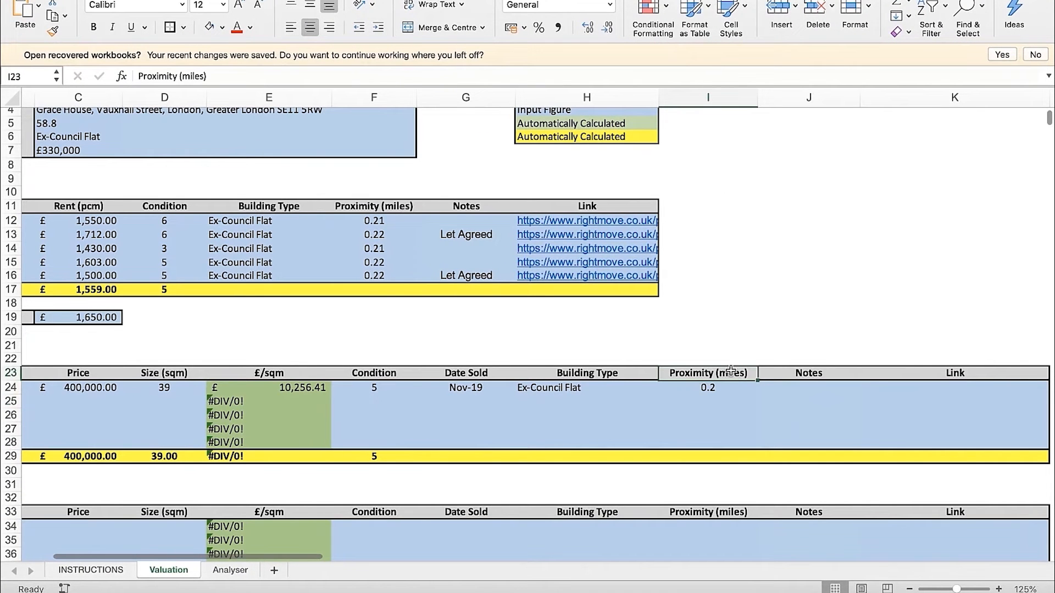
double_click(734, 376)
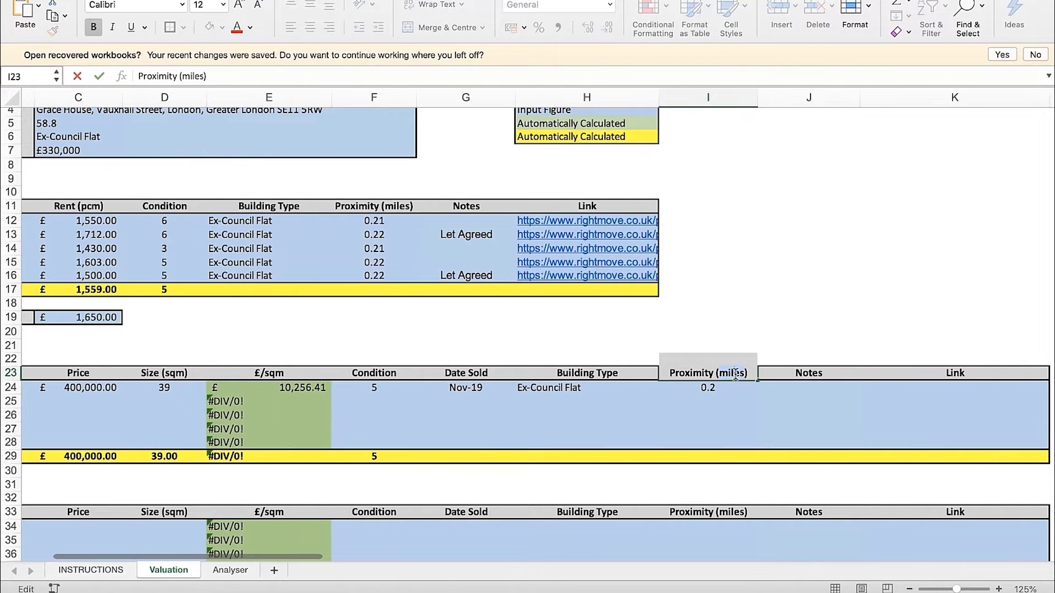
text(km)
key(Return)
Enter "Ground floor" in the Notes cell of the first sold comparable
click(802, 389)
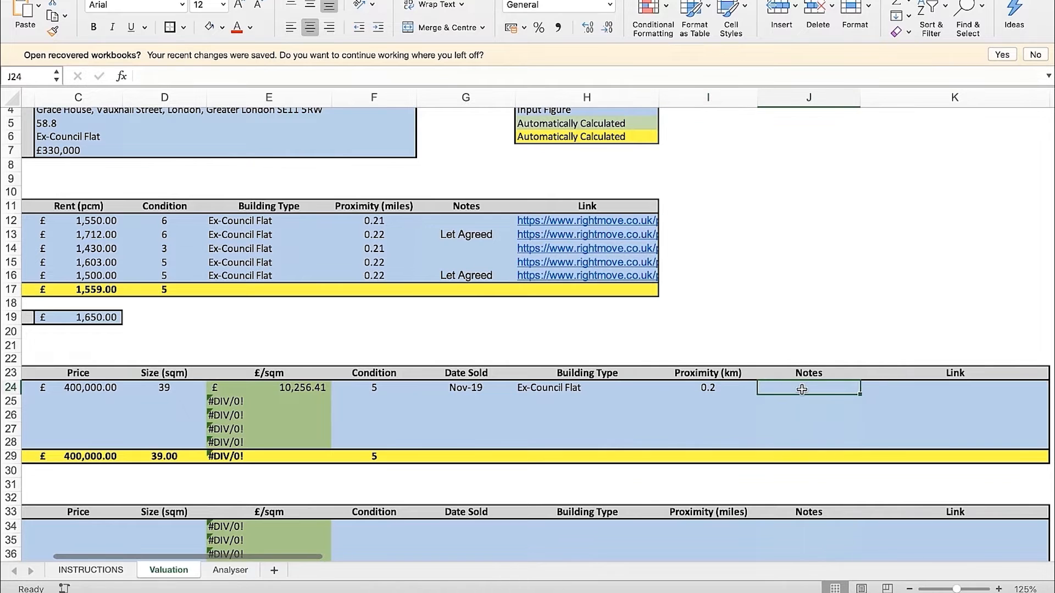
text(Ground floor)
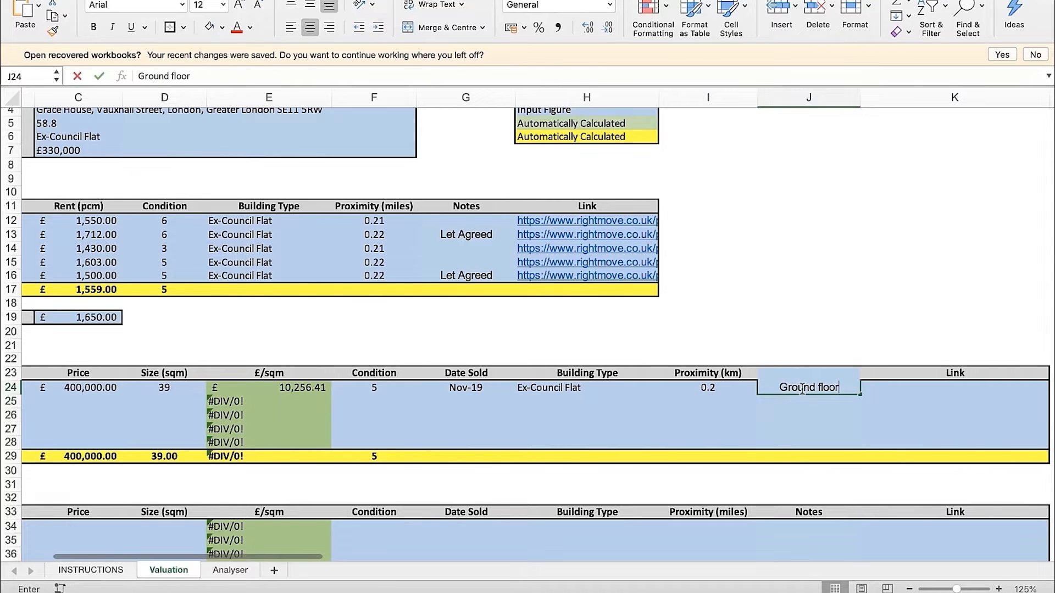
key(Return)
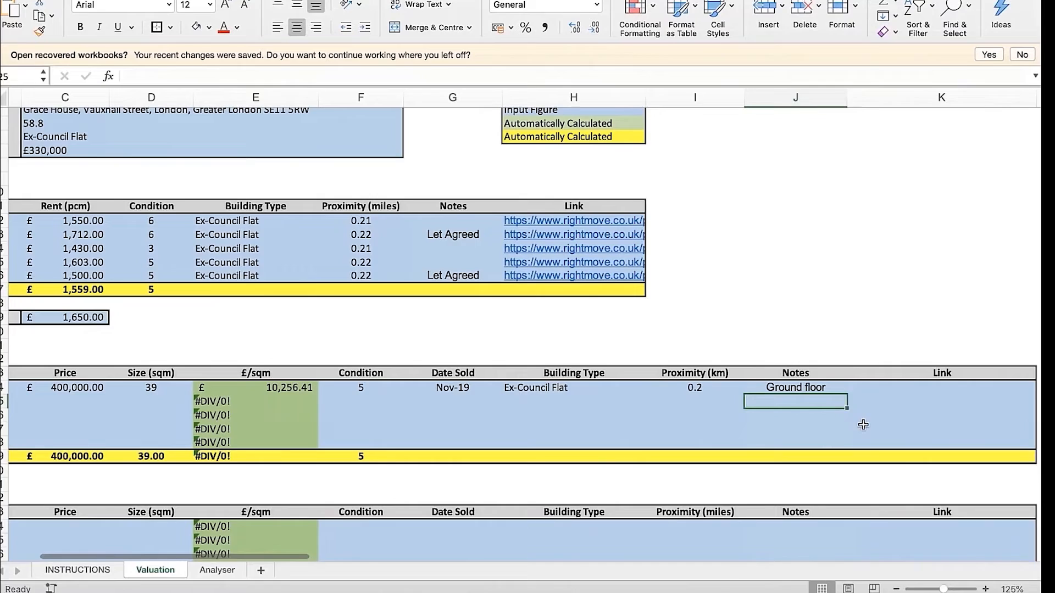
Switch to the flat's Zoopla page and close the photo gallery to return to its image history
scroll(796, 426, right, 2)
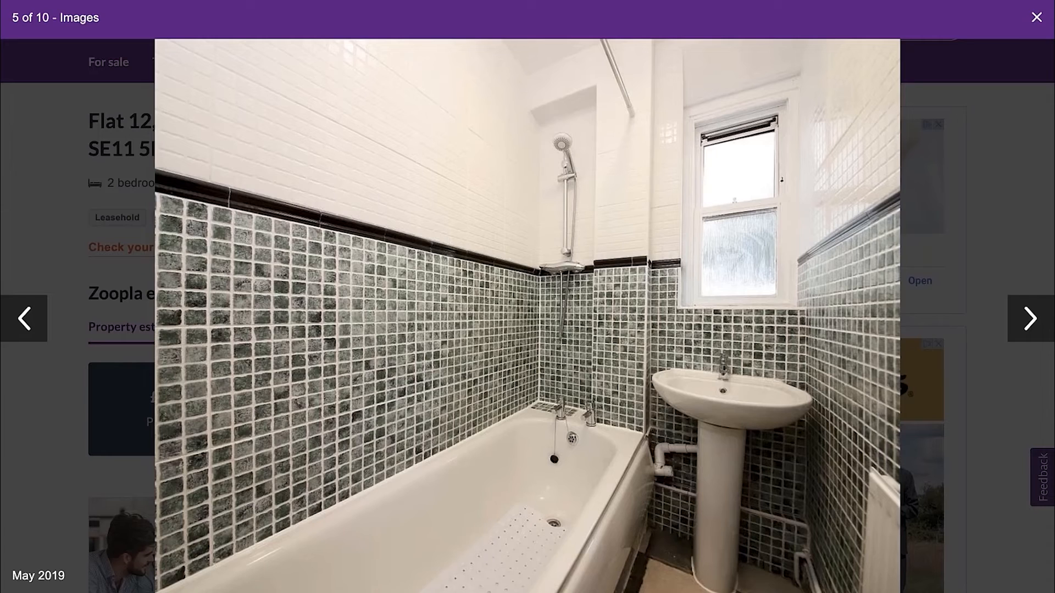
click(1034, 20)
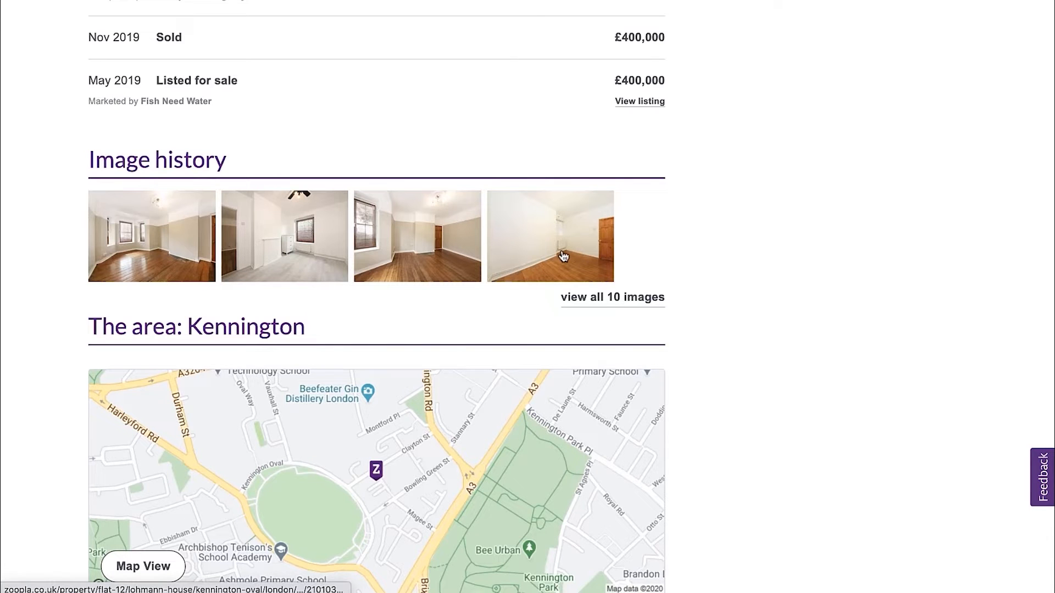
Switch to the Excel Valuation sheet and paste the flat's Zoopla page address into the first sold comparable's Link cell
key(ctrl+Left)
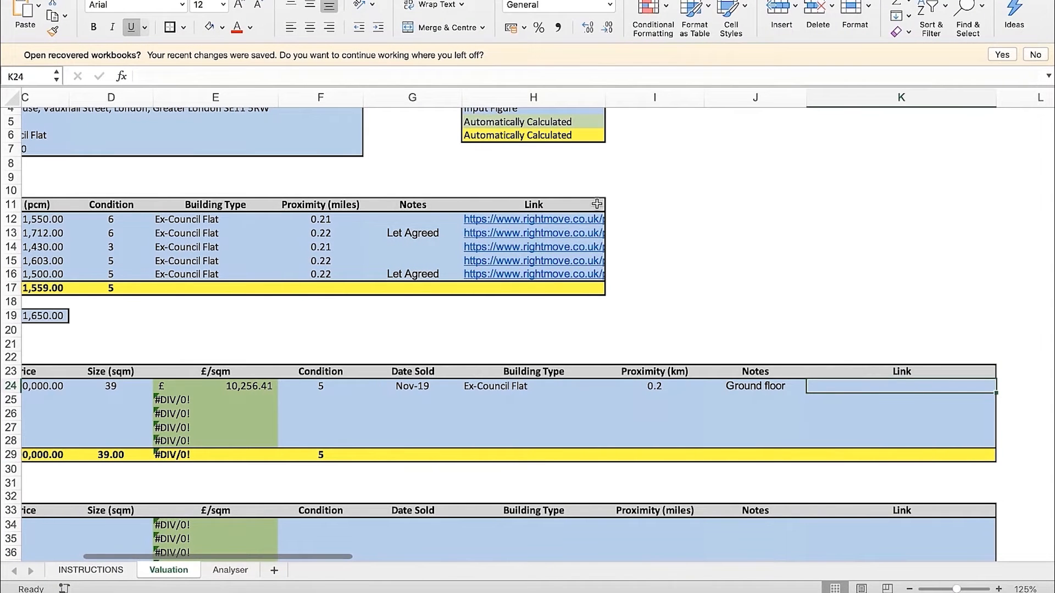
key(super+v)
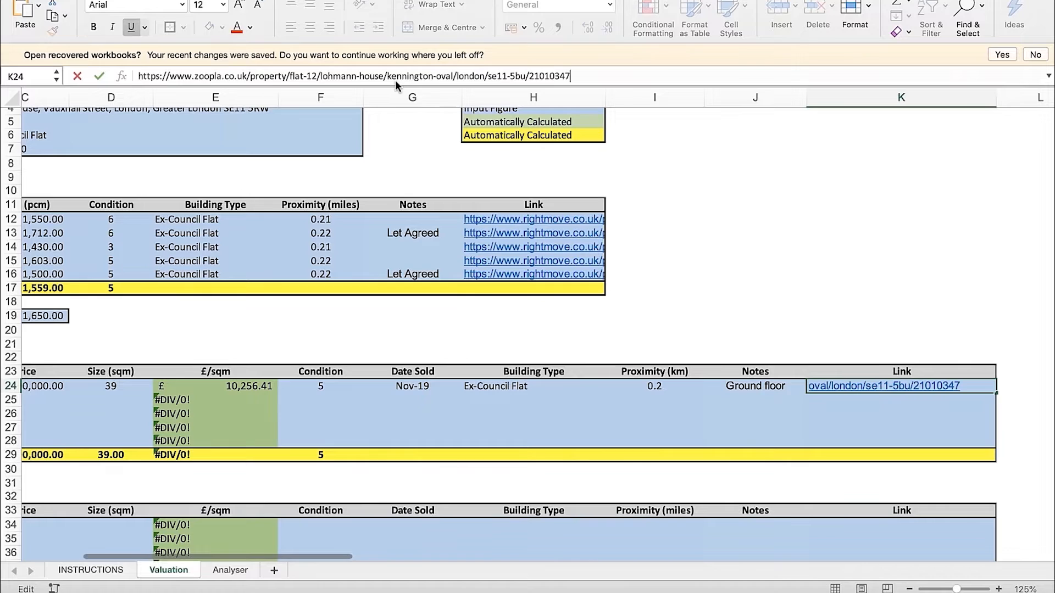
key(Return)
scroll(530, 302, down, 5)
scroll(530, 303, left, 3)
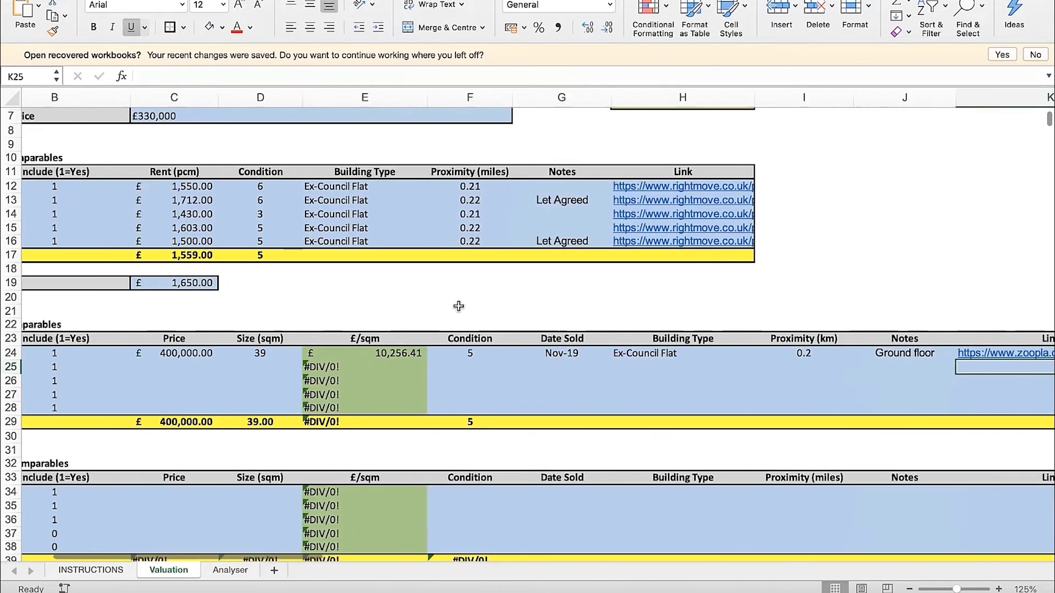
Select the second sold comparable's Price cell, switch to Mouseprice Pro and open the second listed flat's details in a new tab
scroll(526, 323, down, 1)
scroll(526, 323, left, 1)
click(272, 312)
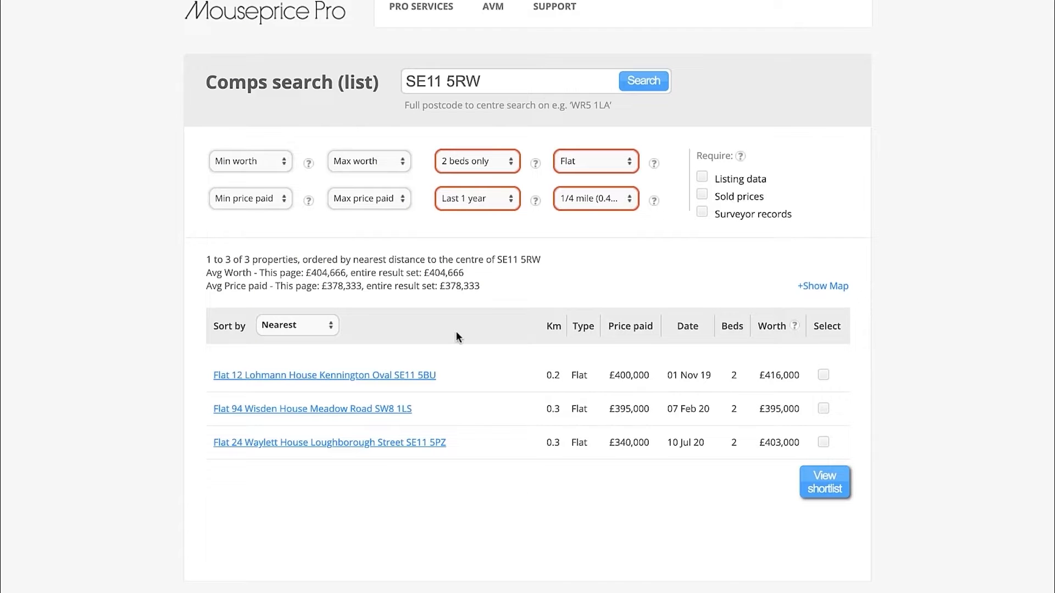
scroll(456, 332, down, 1)
right_click(388, 396)
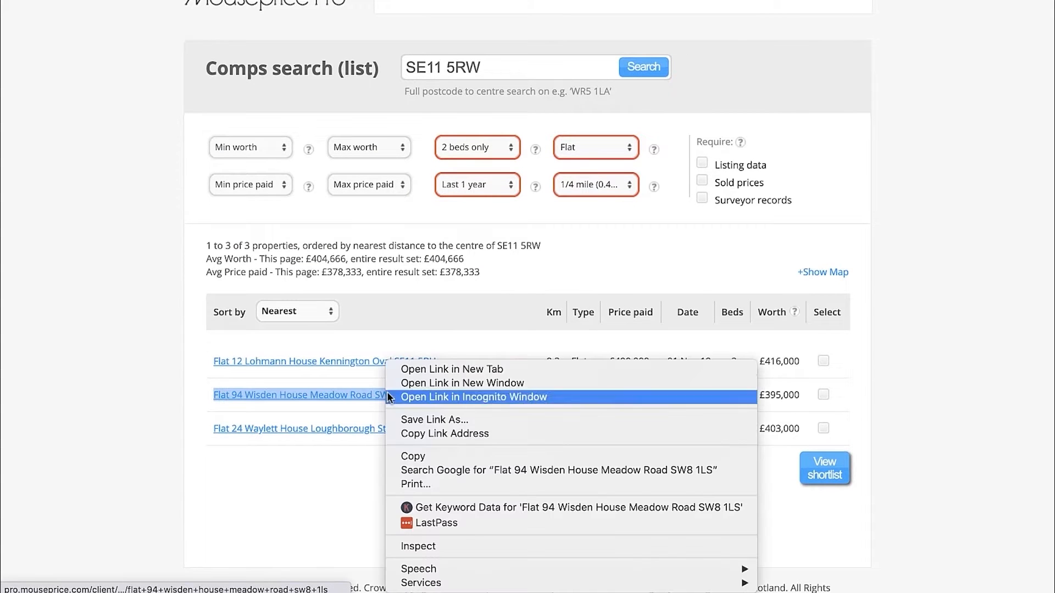
click(460, 368)
key(ctrl+Tab)
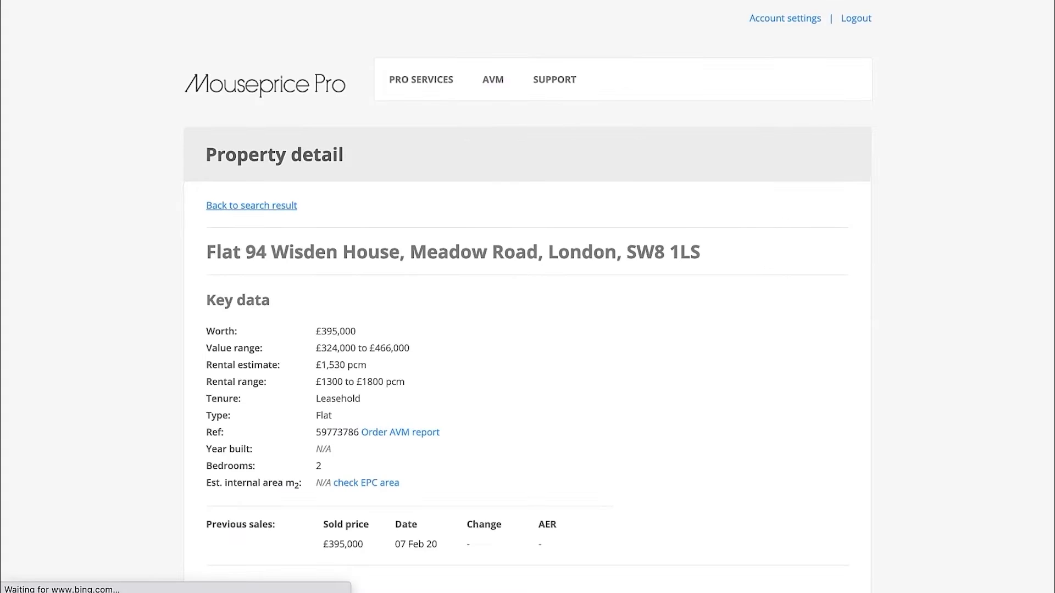
Examine the second flat's building on the Bird's eye map from another angle, and return to its key data
scroll(537, 299, down, 12)
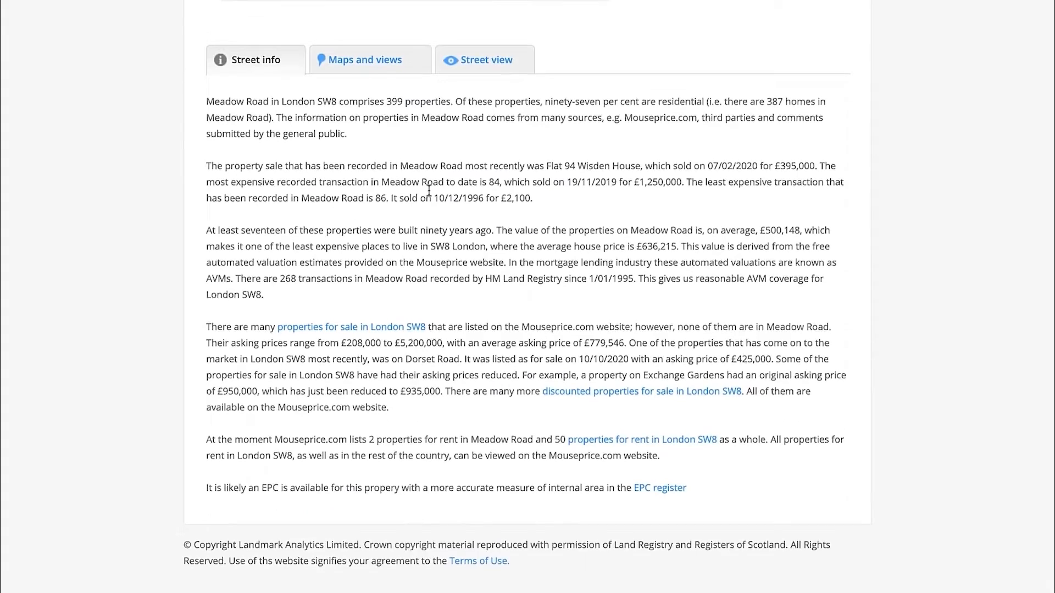
scroll(429, 190, up, 2)
click(365, 160)
click(669, 71)
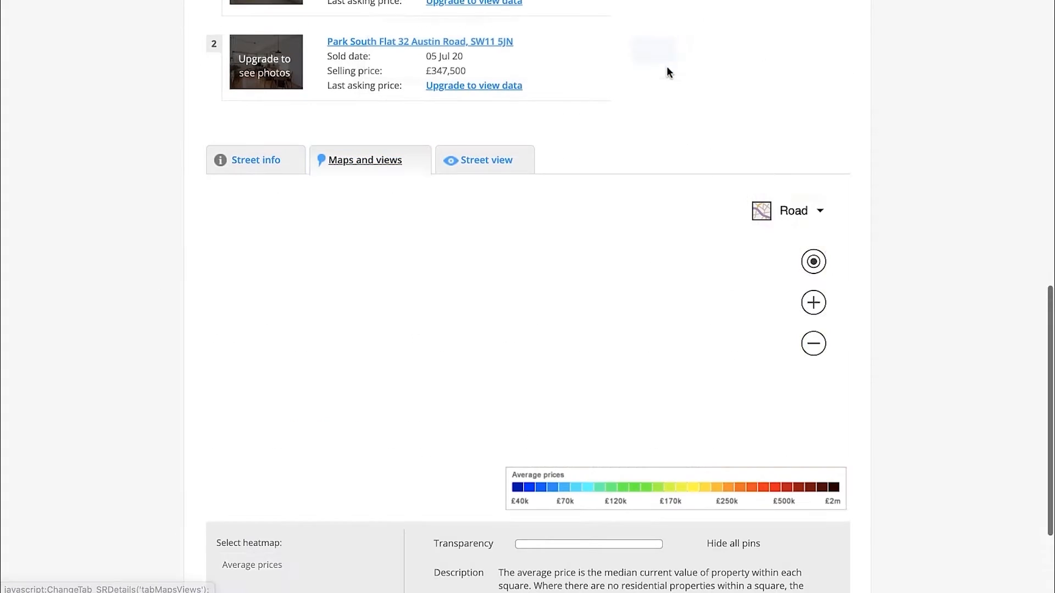
click(794, 211)
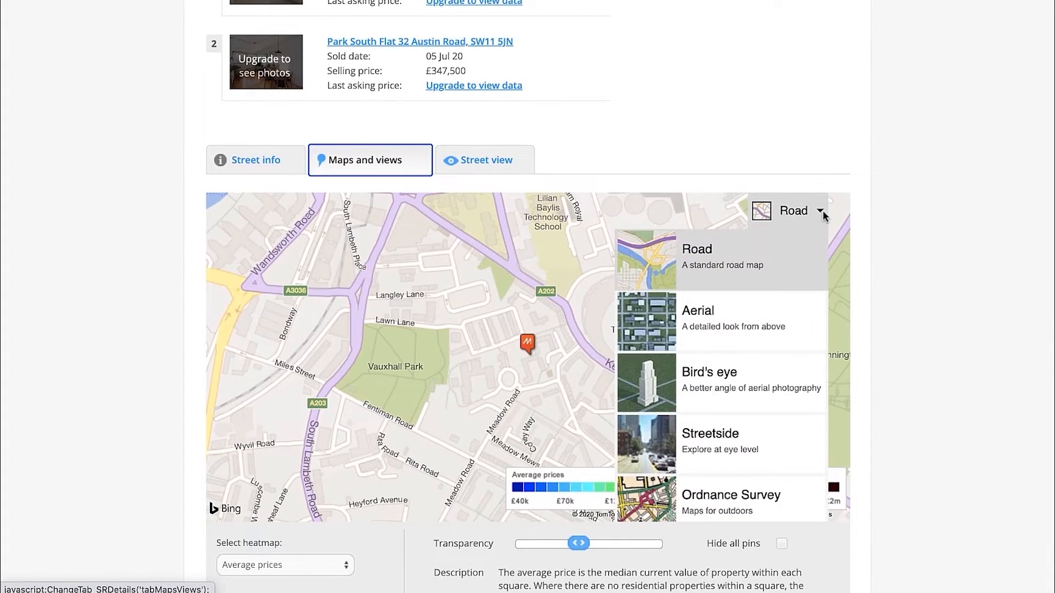
click(740, 359)
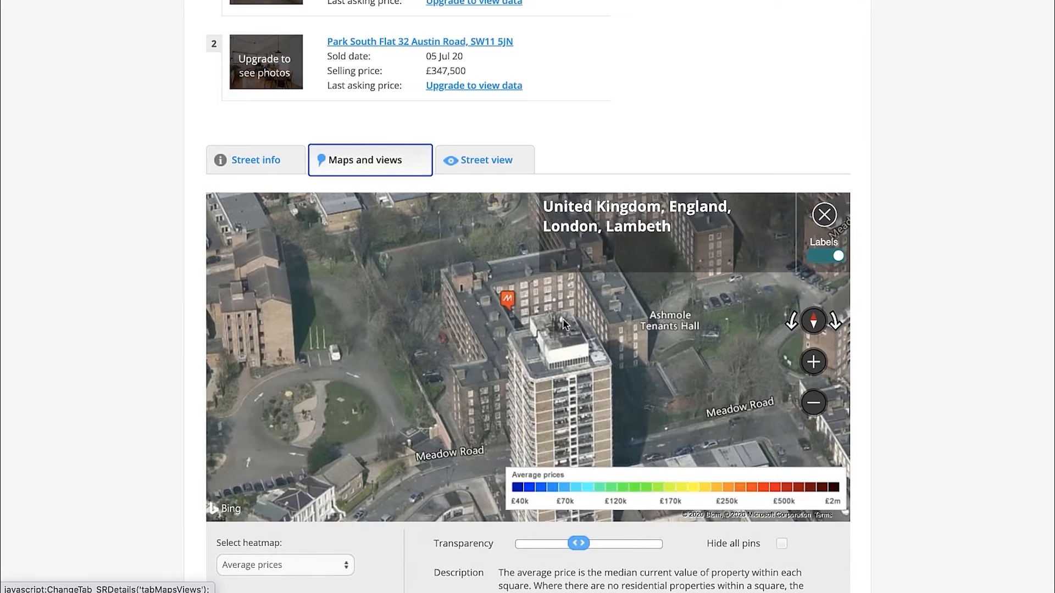
click(836, 324)
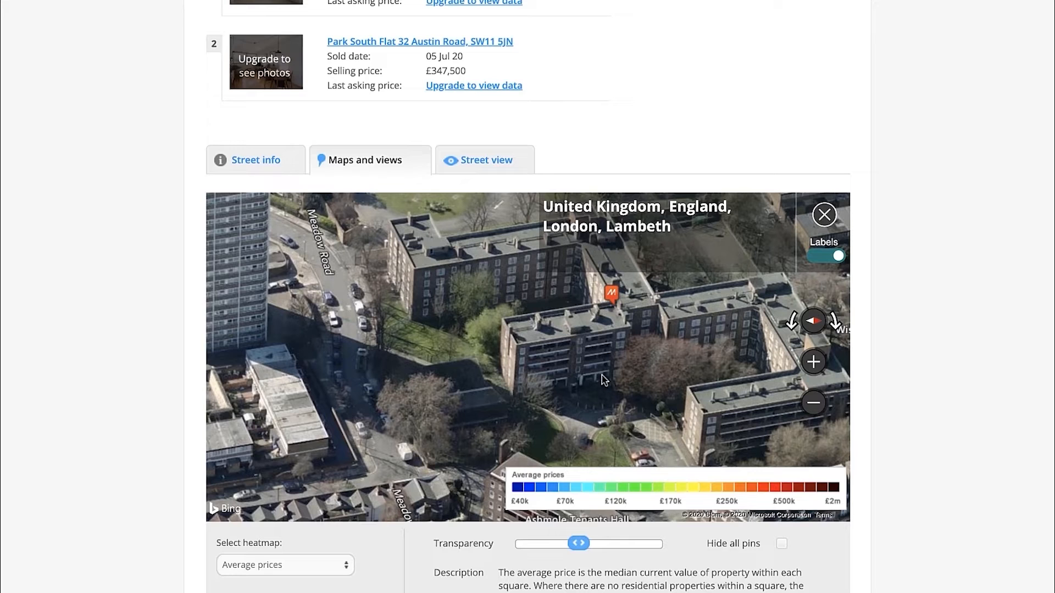
drag(614, 334, 617, 361)
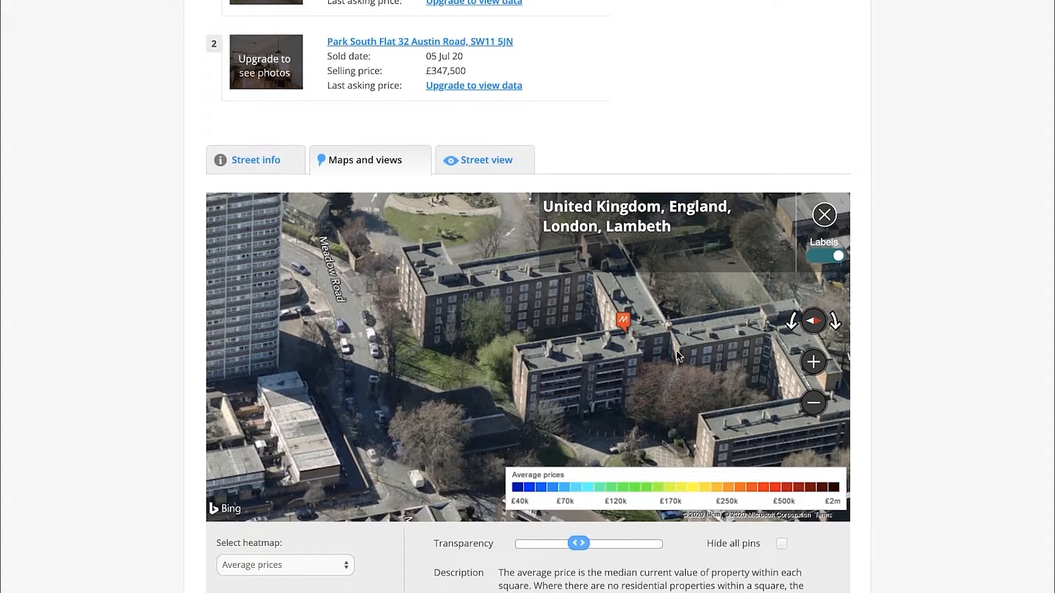
scroll(939, 277, up, 15)
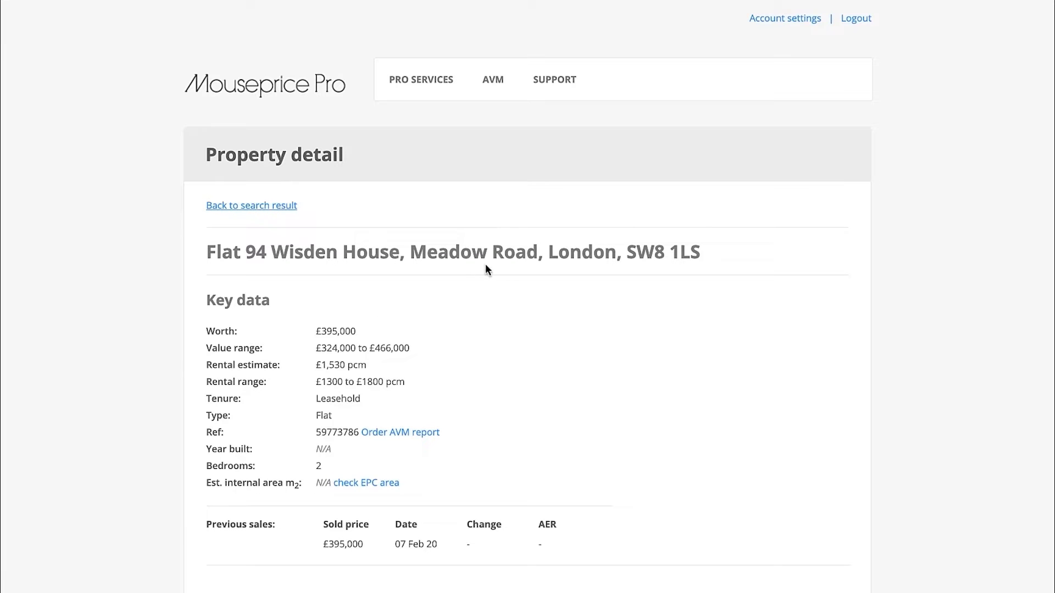
Select the second sold comparable's Condition cell in Excel, return to Mouseprice Pro's comps list and set the search distance to 1/2 mile (0.8 km)
key(ctrl+Left)
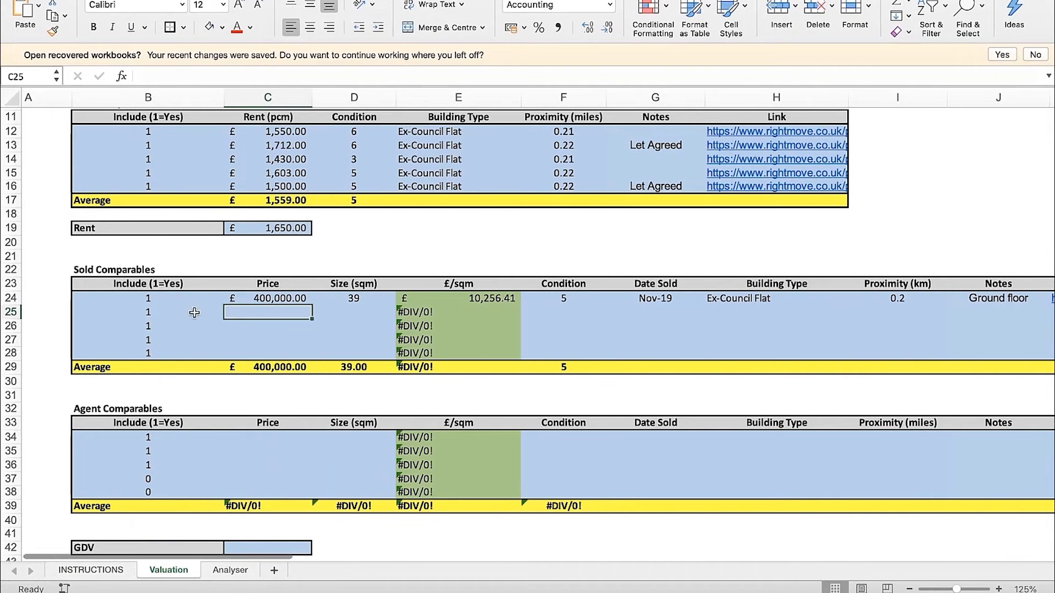
click(561, 312)
key(ctrl+Right)
click(328, 1)
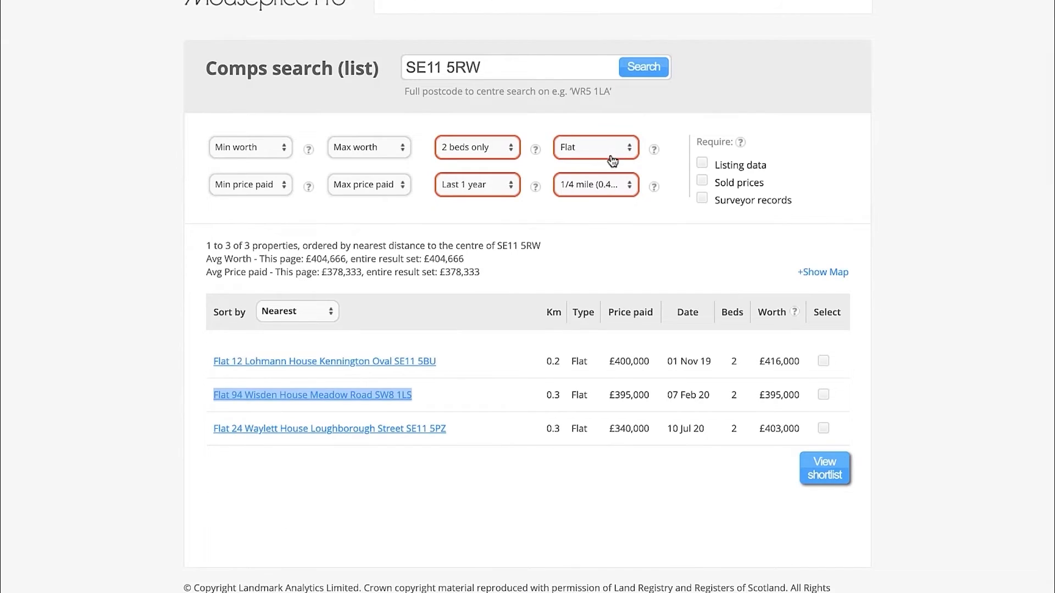
click(594, 224)
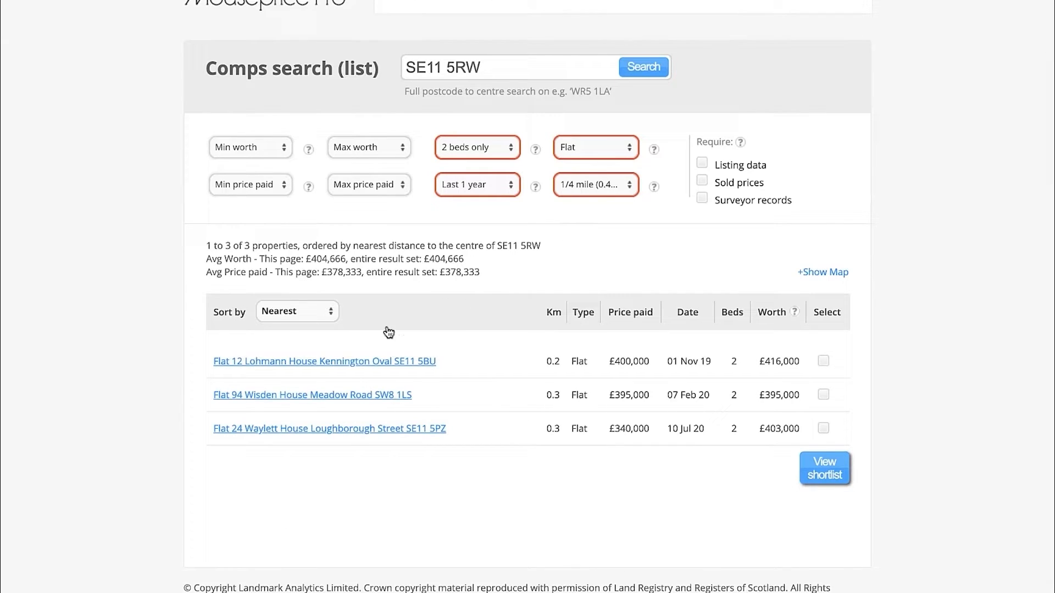
click(584, 190)
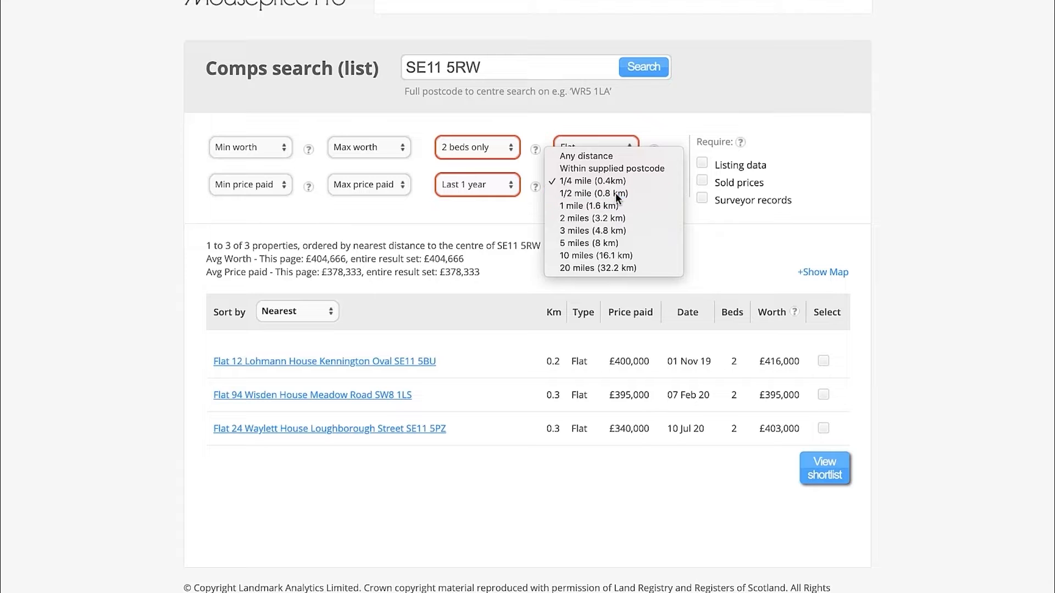
click(615, 193)
Look through the half-mile search results for further sold flats suitable as comparables
scroll(901, 214, down, 4)
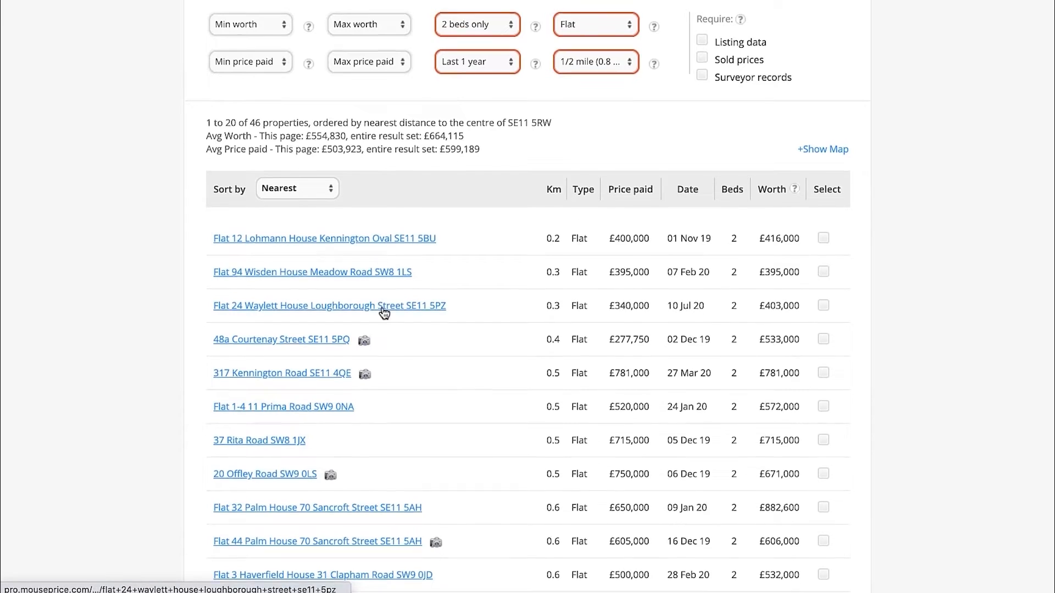
scroll(385, 307, down, 1)
scroll(433, 285, down, 1)
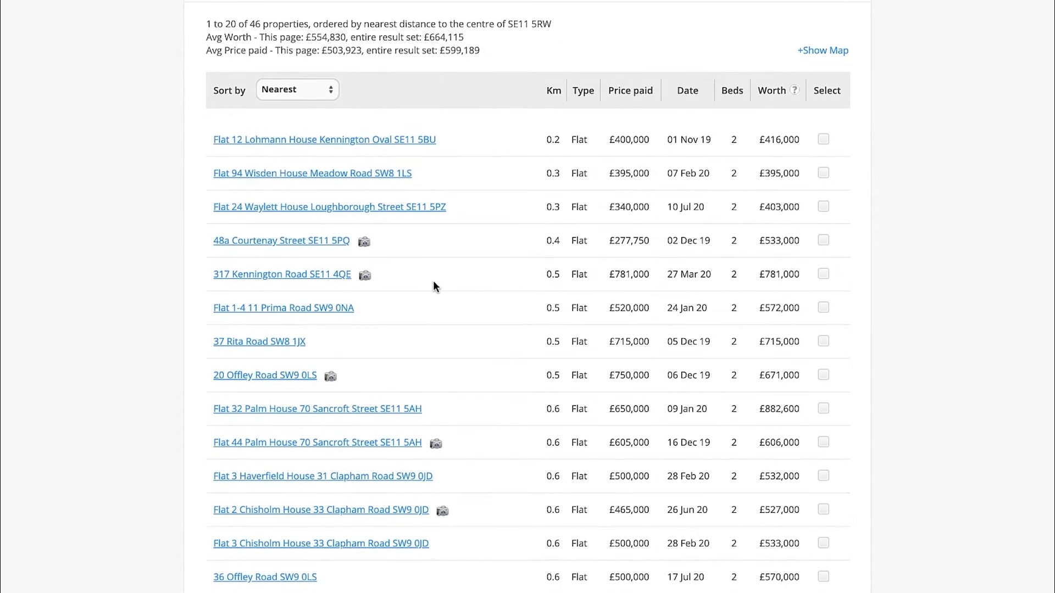
scroll(433, 254, down, 3)
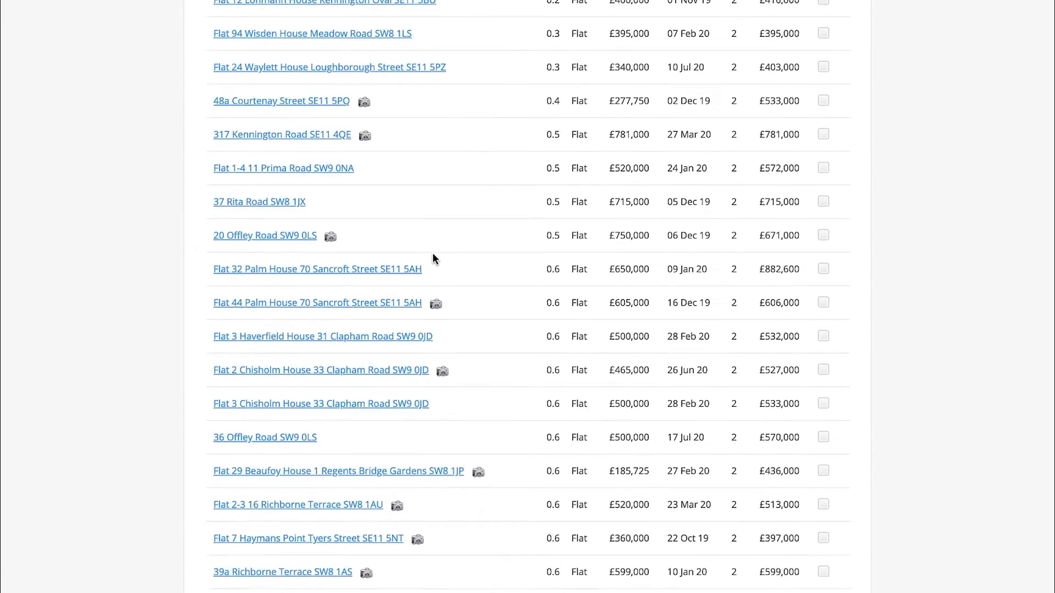
scroll(433, 258, down, 5)
scroll(433, 255, up, 3)
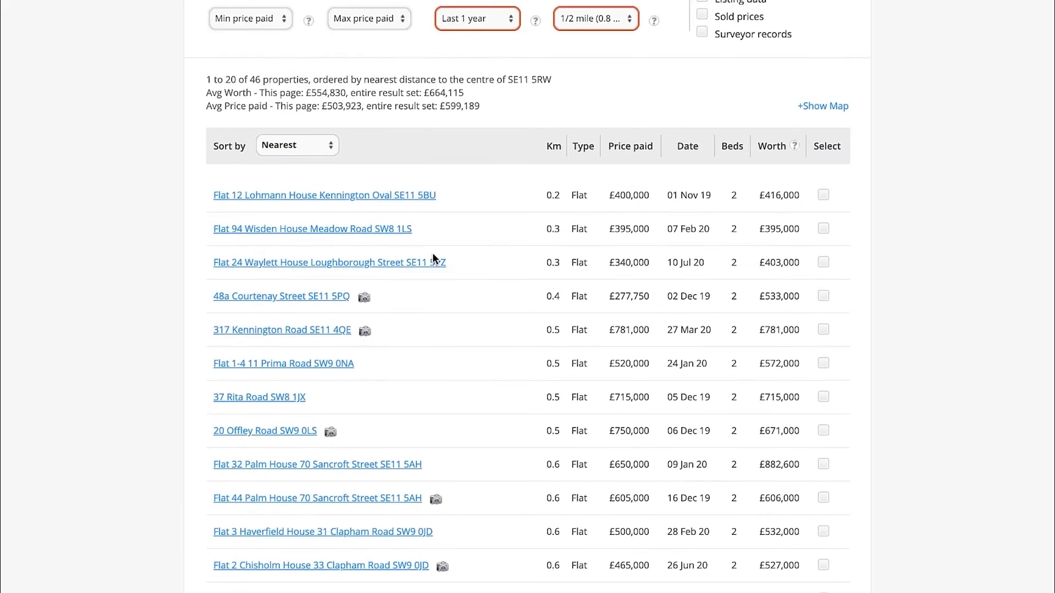
scroll(480, 308, down, 1)
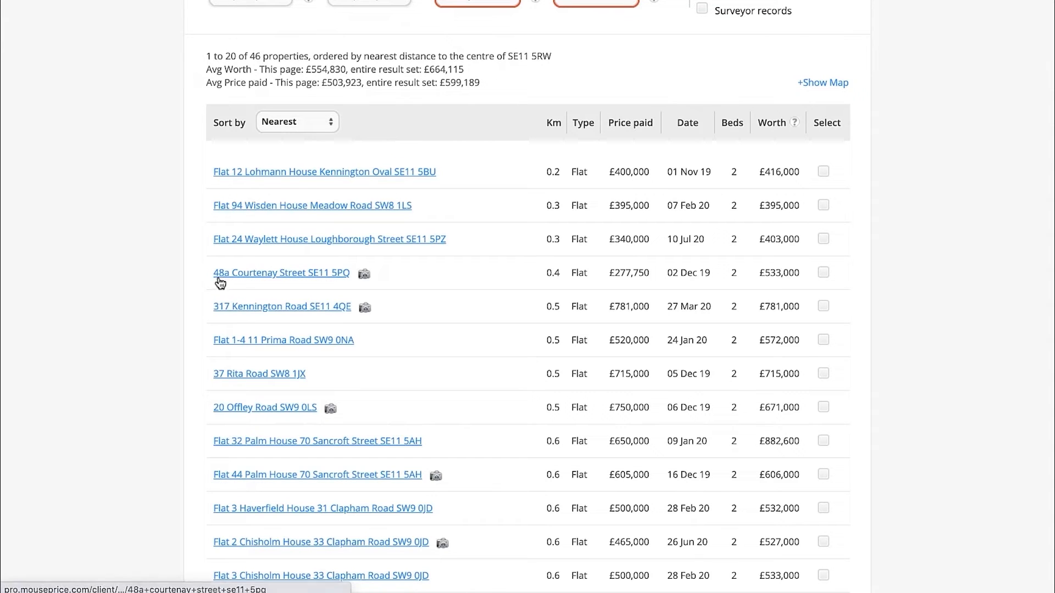
Open the fourth listed flat's details in a new tab and display its location map
right_click(258, 279)
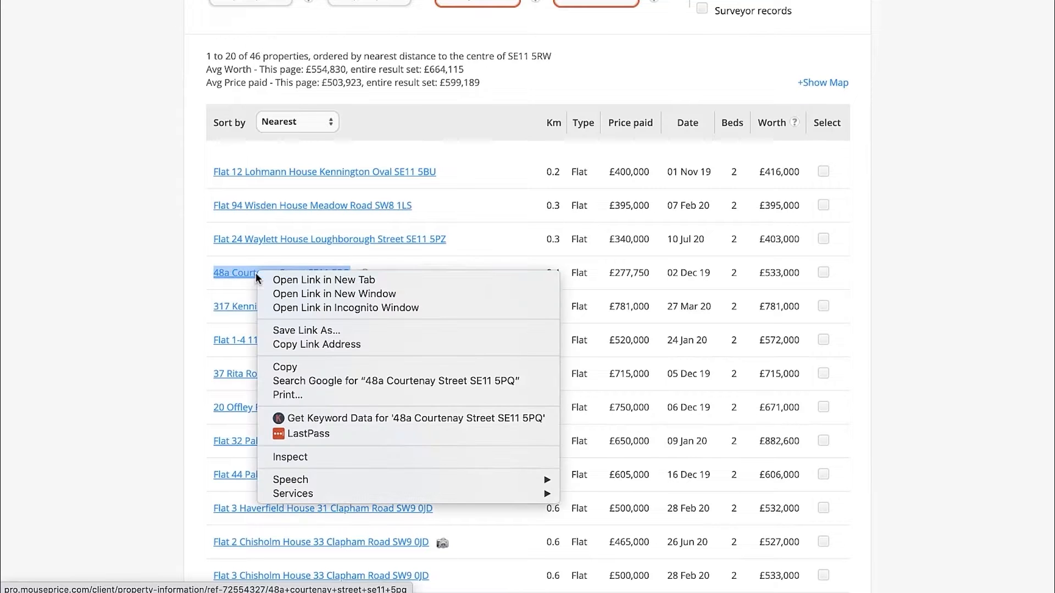
click(285, 280)
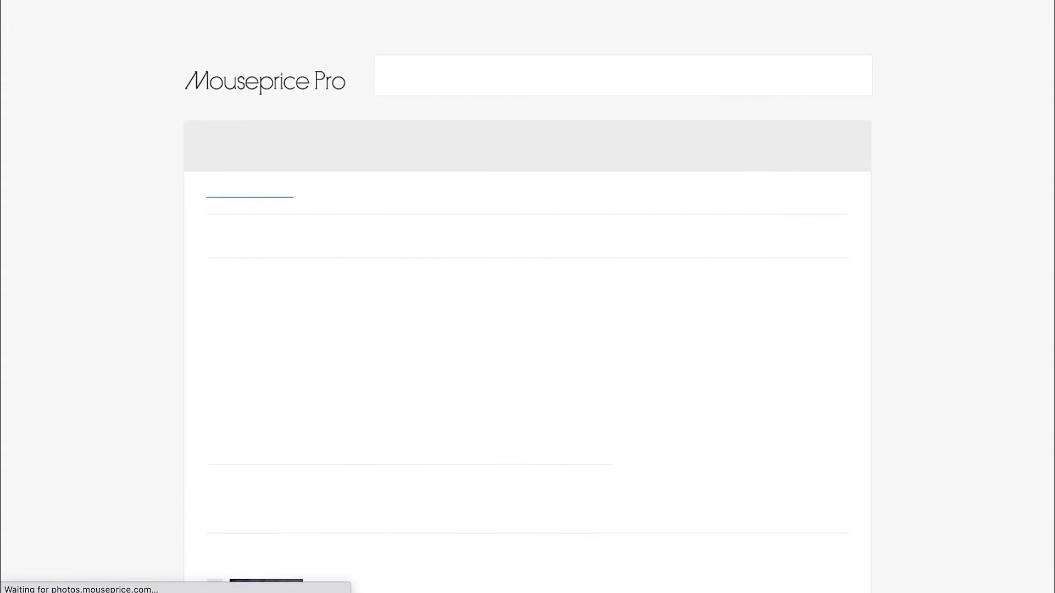
scroll(223, 326, down, 4)
scroll(134, 327, down, 10)
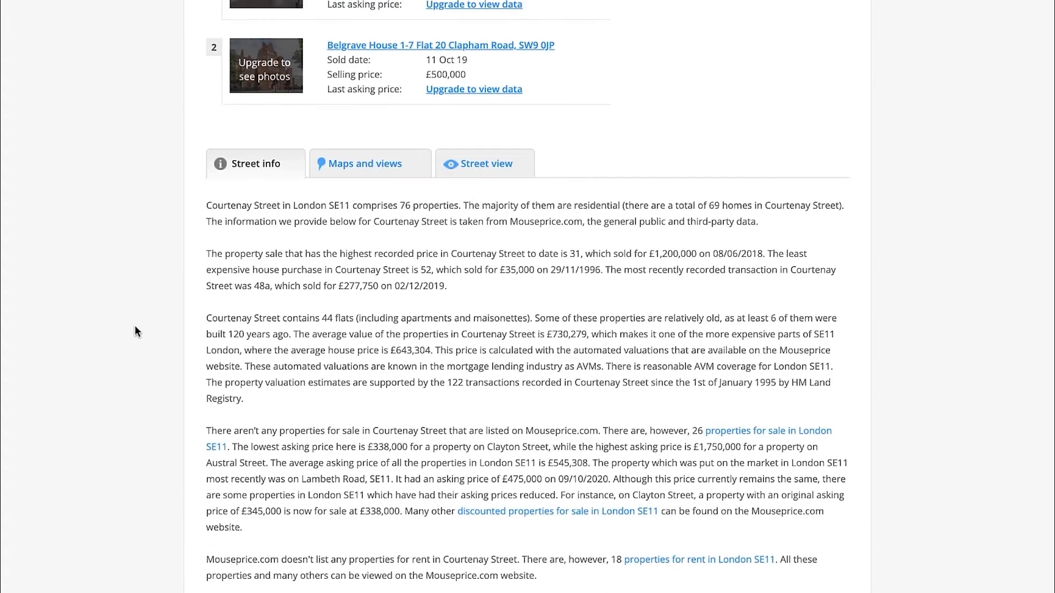
click(363, 82)
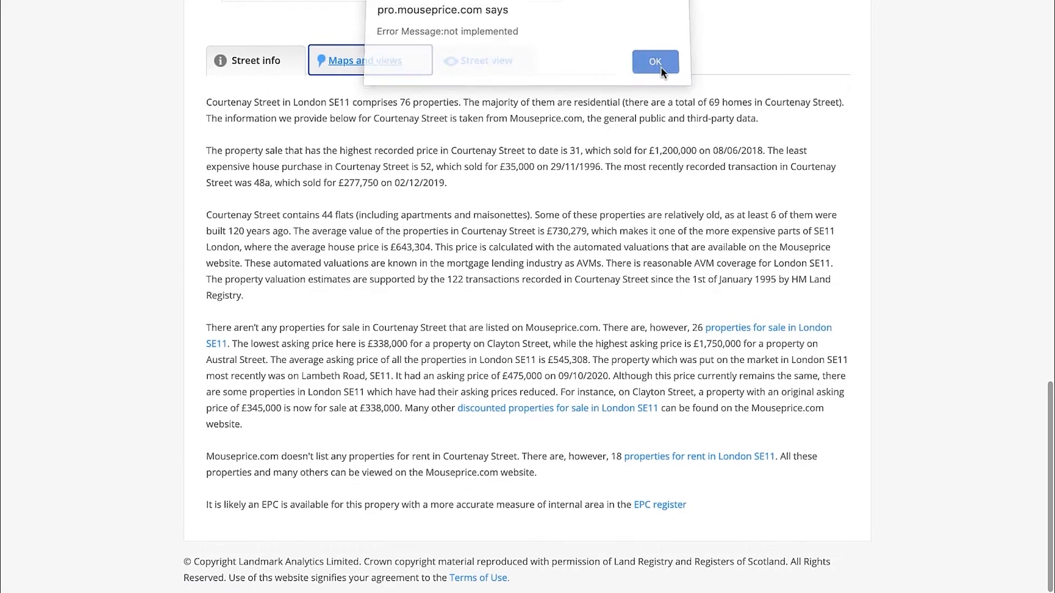
click(656, 65)
Zoom in on the fourth flat in Bird's eye view and rotate the map to inspect its building type
click(815, 205)
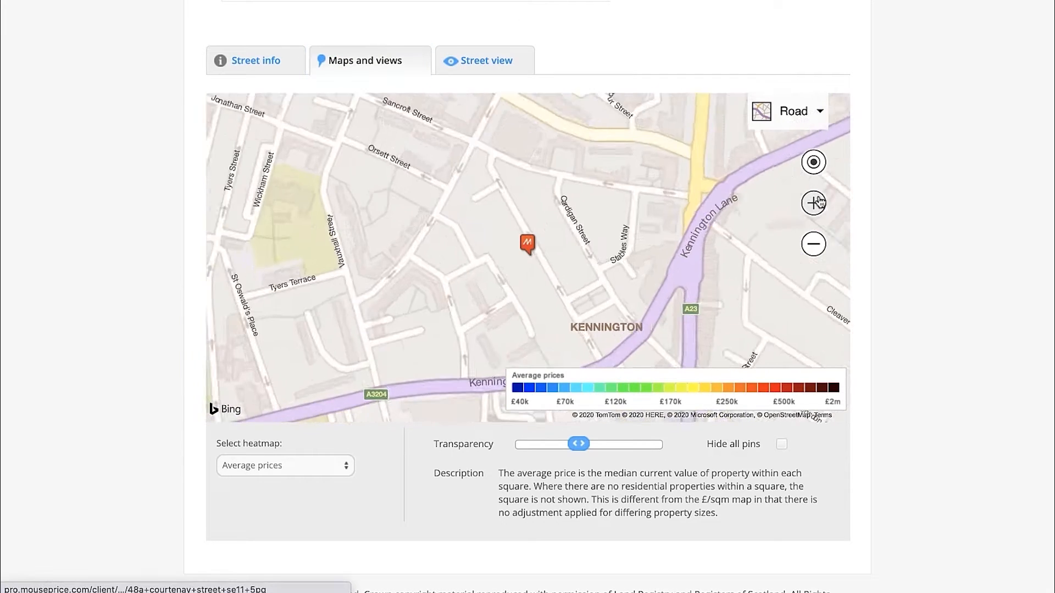
click(816, 205)
mouse_move(805, 113)
click(732, 202)
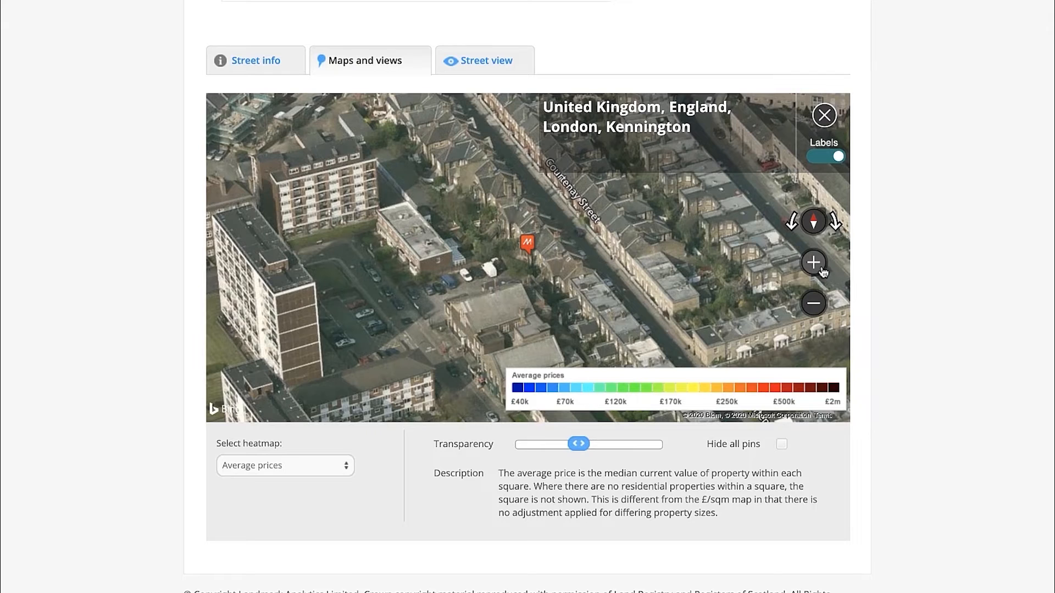
click(821, 269)
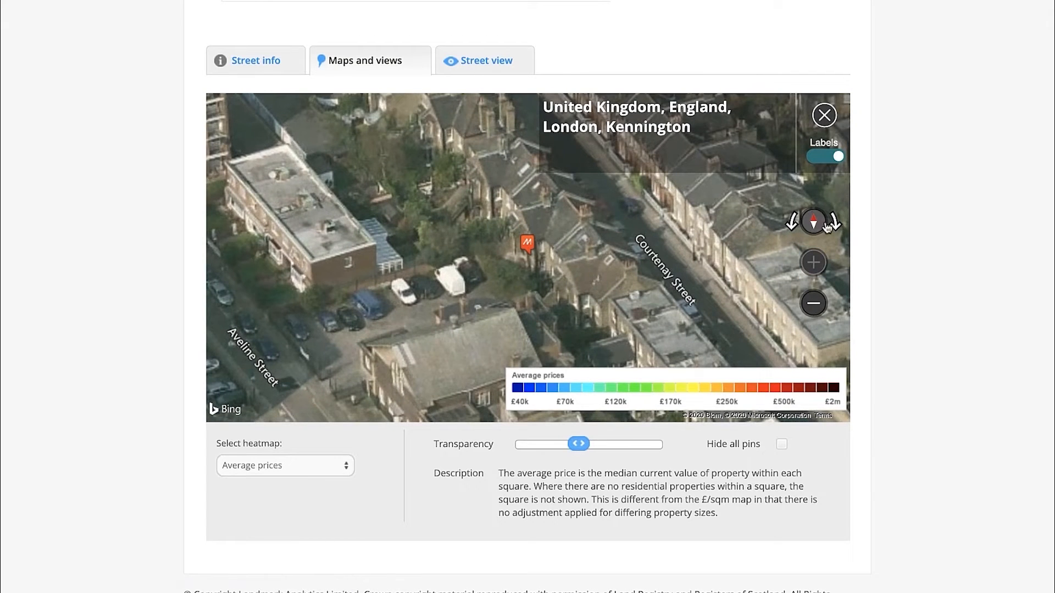
click(830, 224)
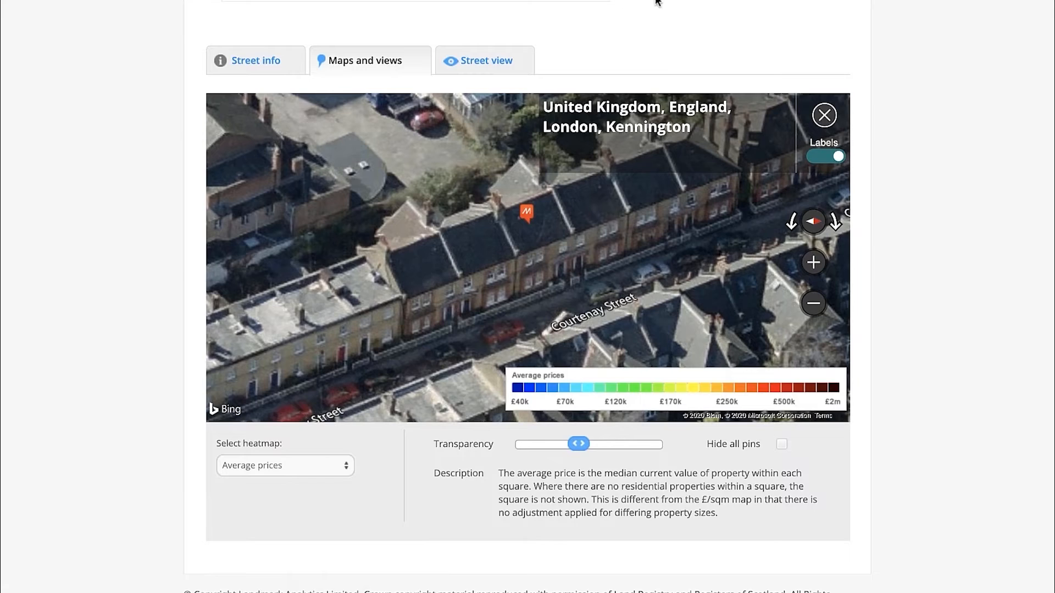
Check the fourth flat's address and sales data, and return to the results list to review the next properties
scroll(653, 12, up, 15)
drag(207, 131, 343, 133)
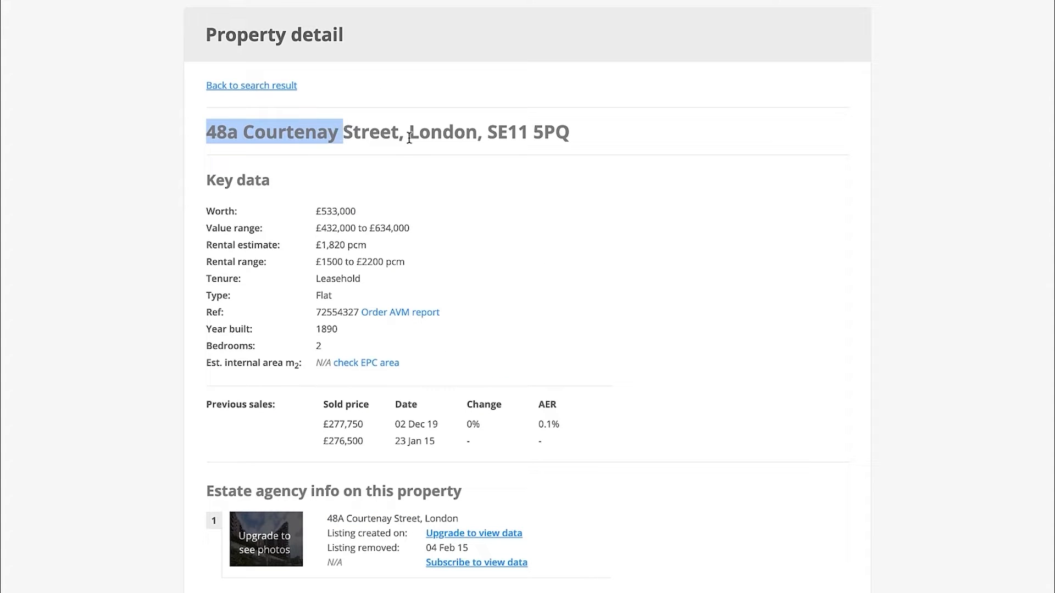
click(391, 144)
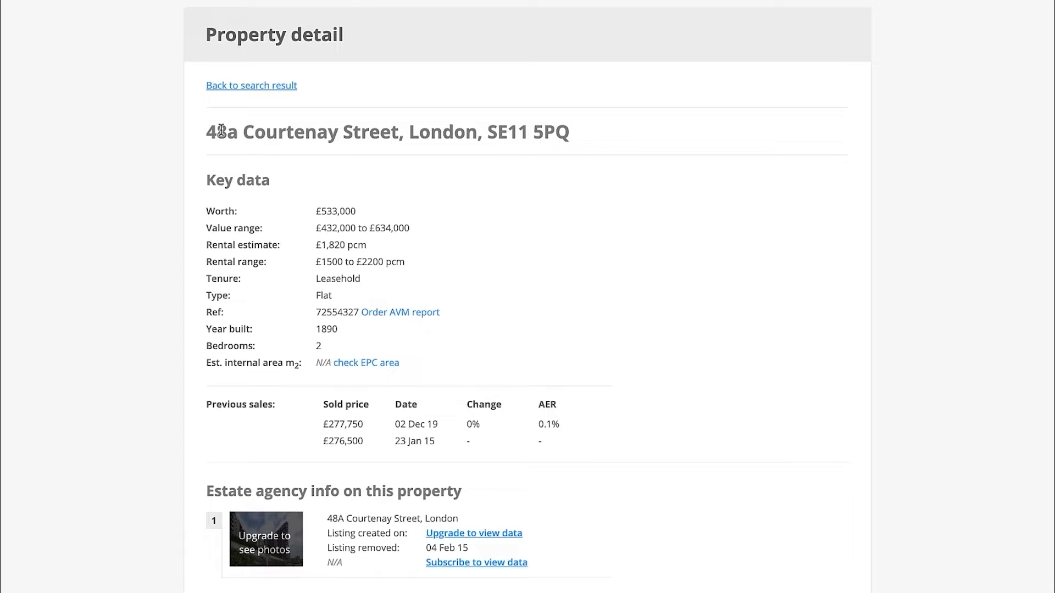
click(302, 129)
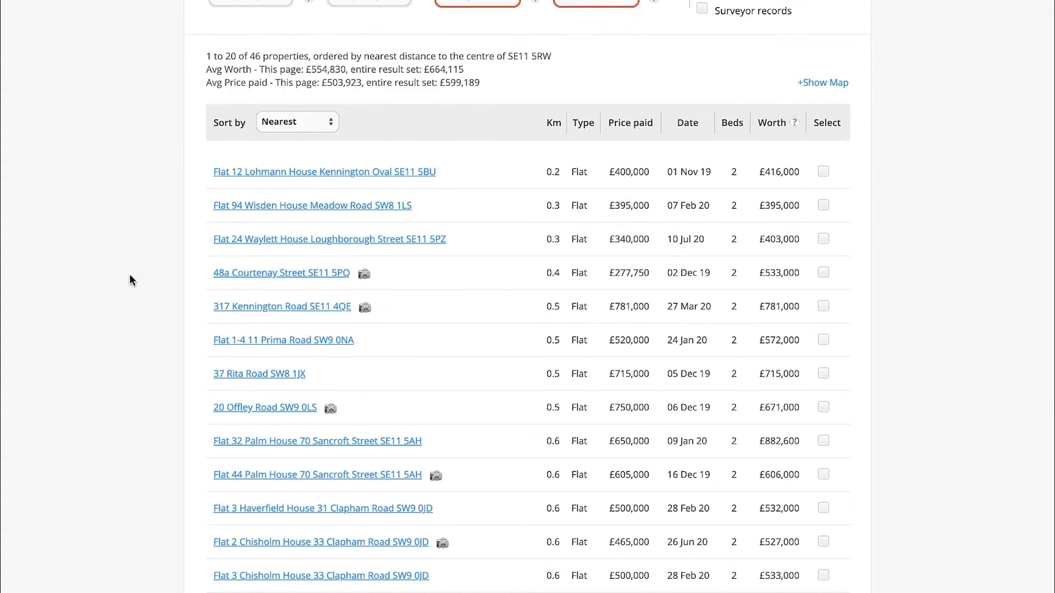
scroll(130, 273, down, 1)
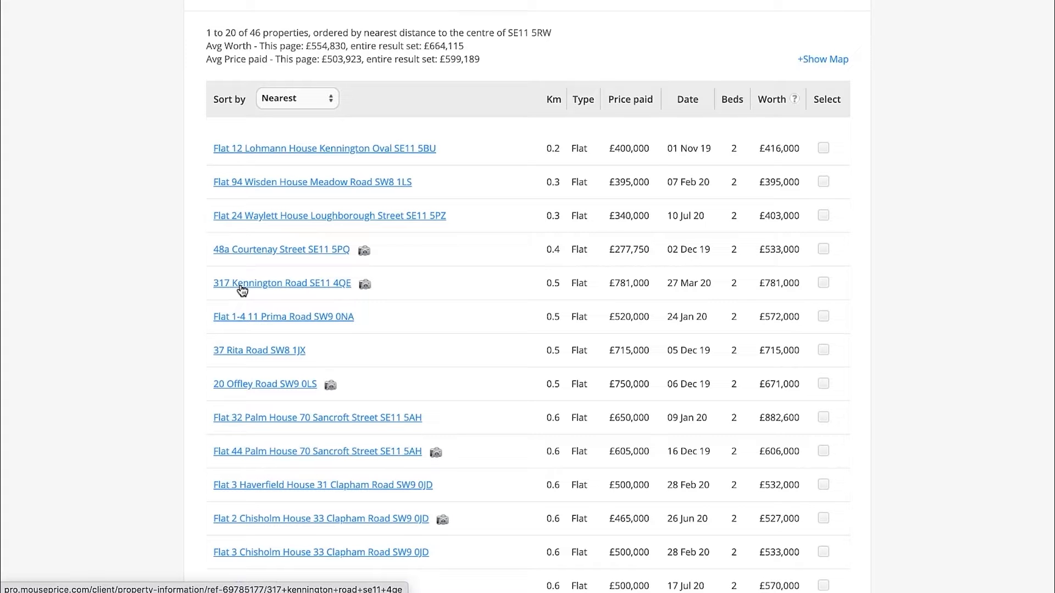
scroll(349, 280, down, 1)
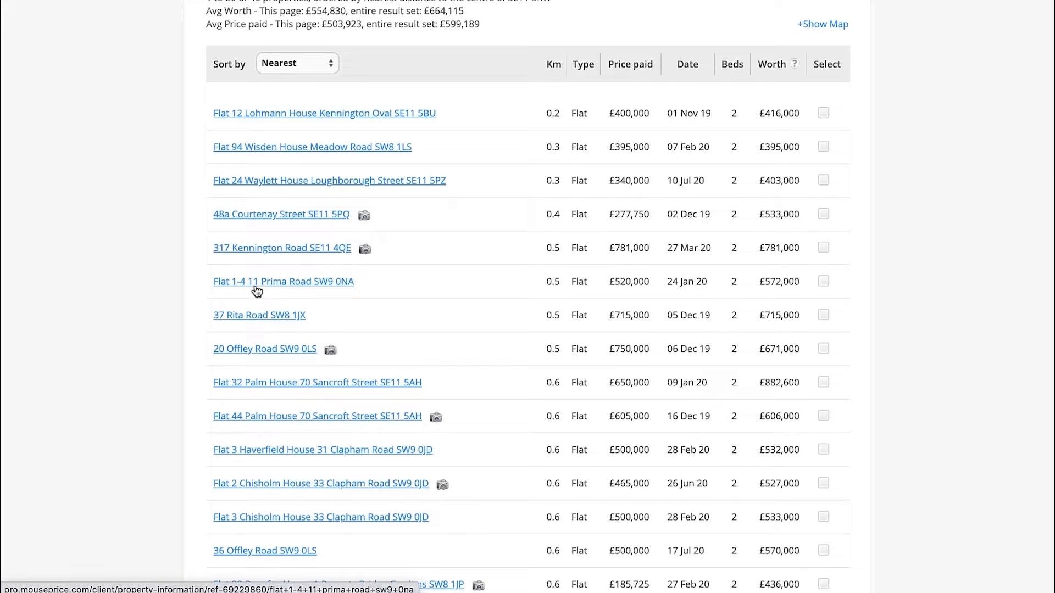
Review the nearest sold flats in the results and open the £650,000 flat sold on 09 Jan 20 in a new tab
scroll(305, 289, down, 1)
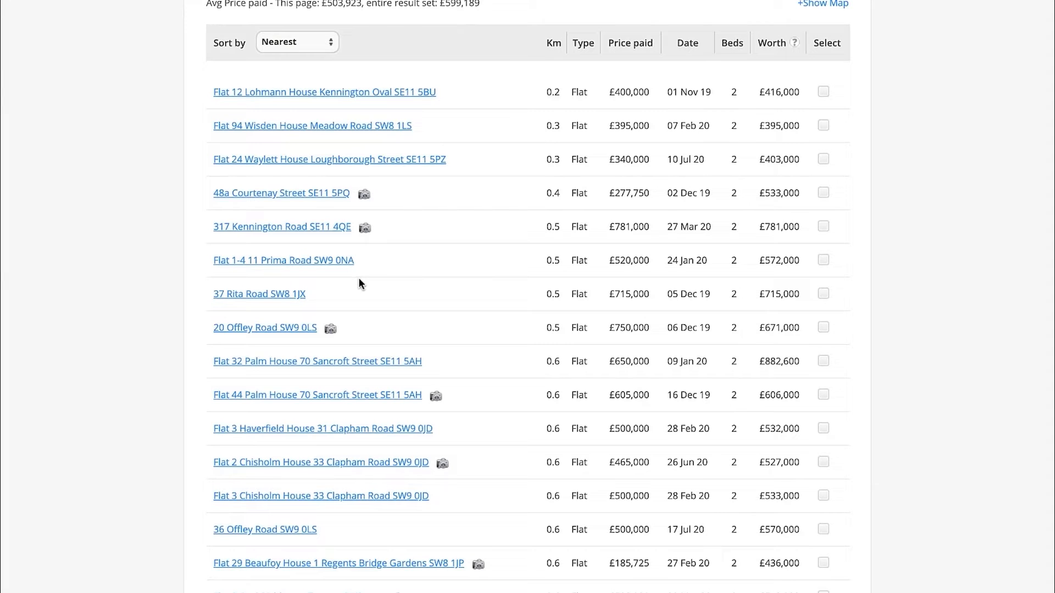
scroll(359, 282, down, 1)
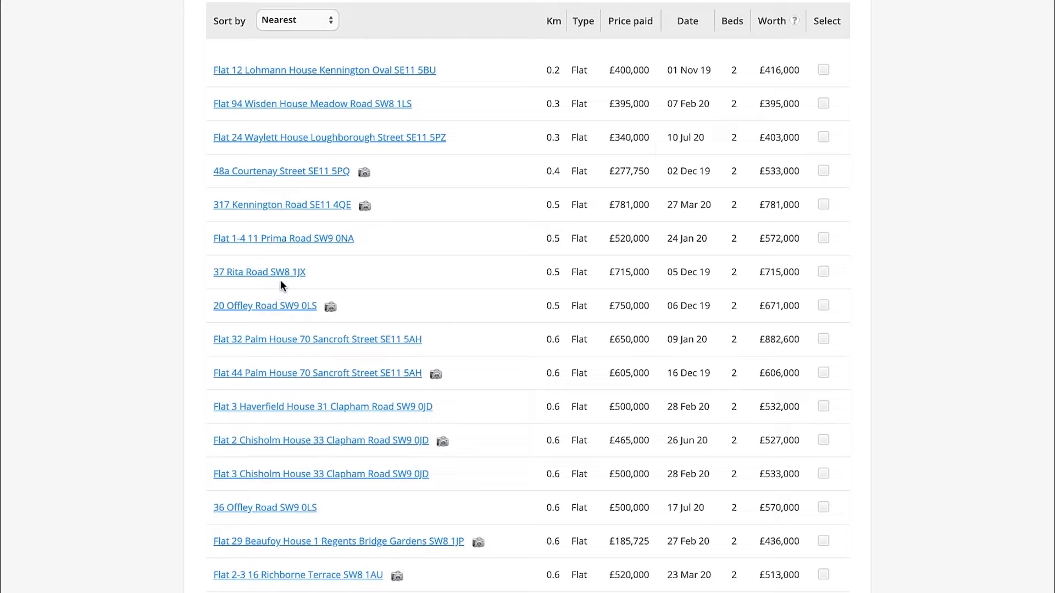
scroll(308, 264, down, 1)
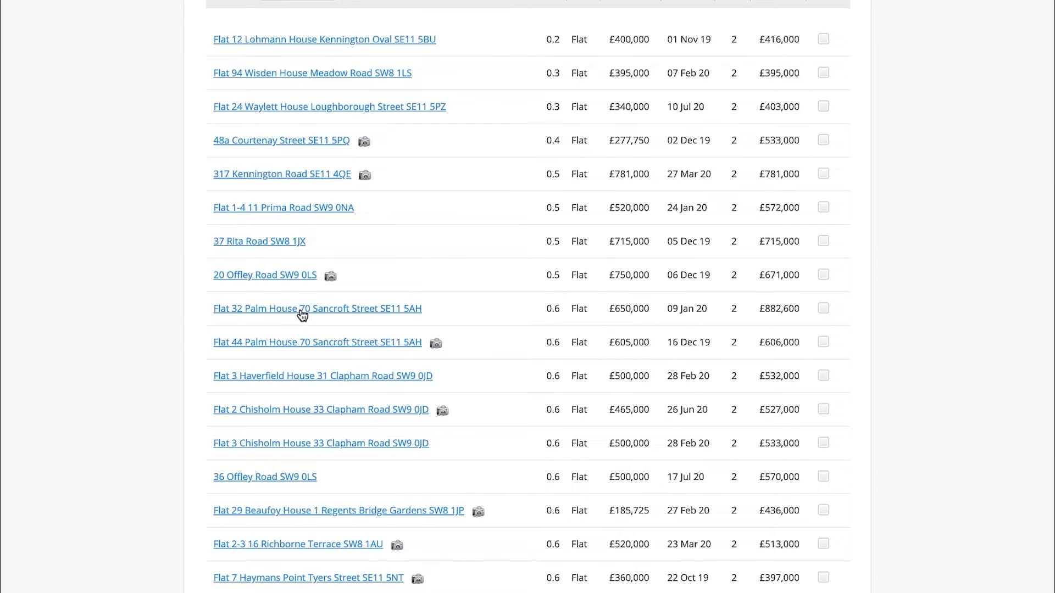
right_click(302, 314)
click(332, 310)
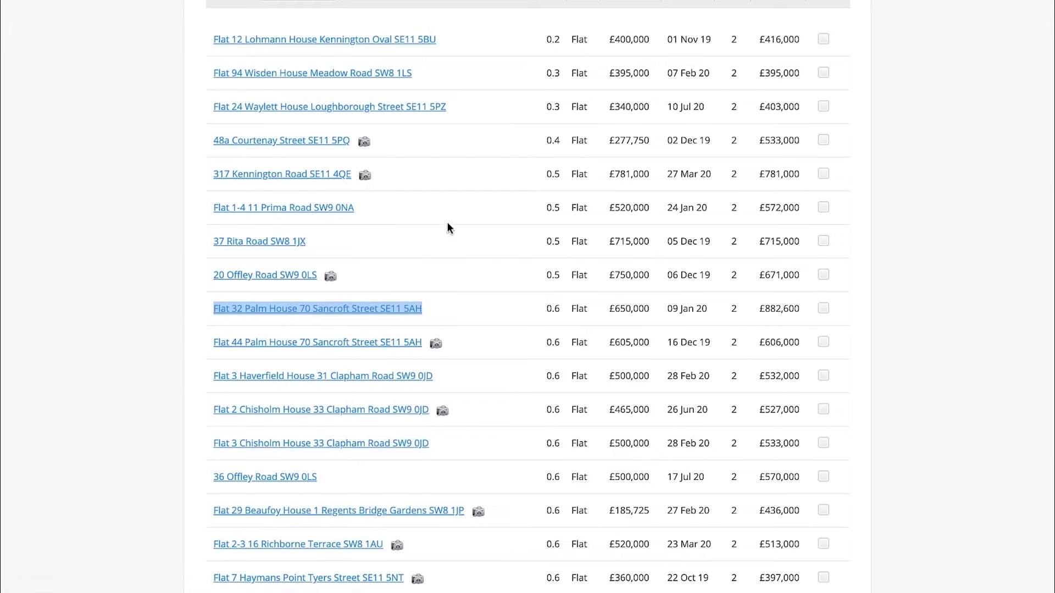
click(571, 1)
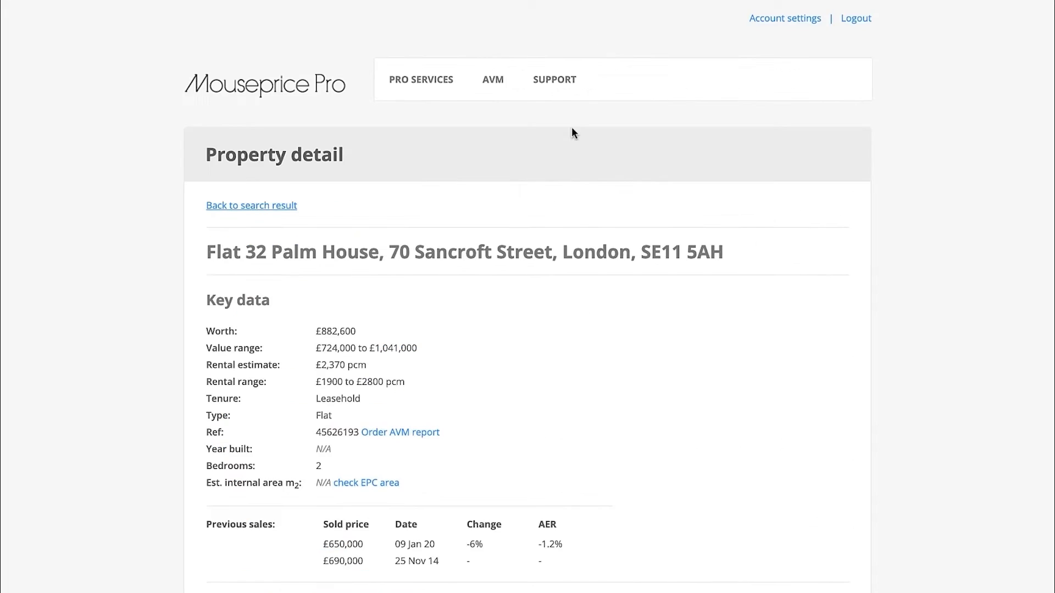
Display the £650,000 flat's location map and zoom in on its marker
scroll(558, 278, down, 12)
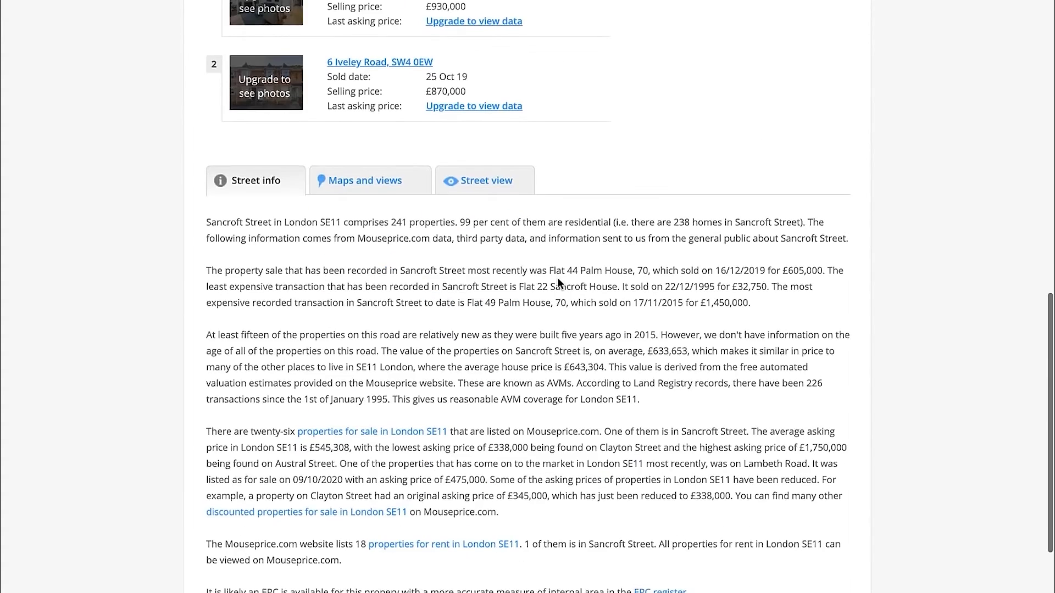
scroll(429, 173, up, 1)
click(384, 117)
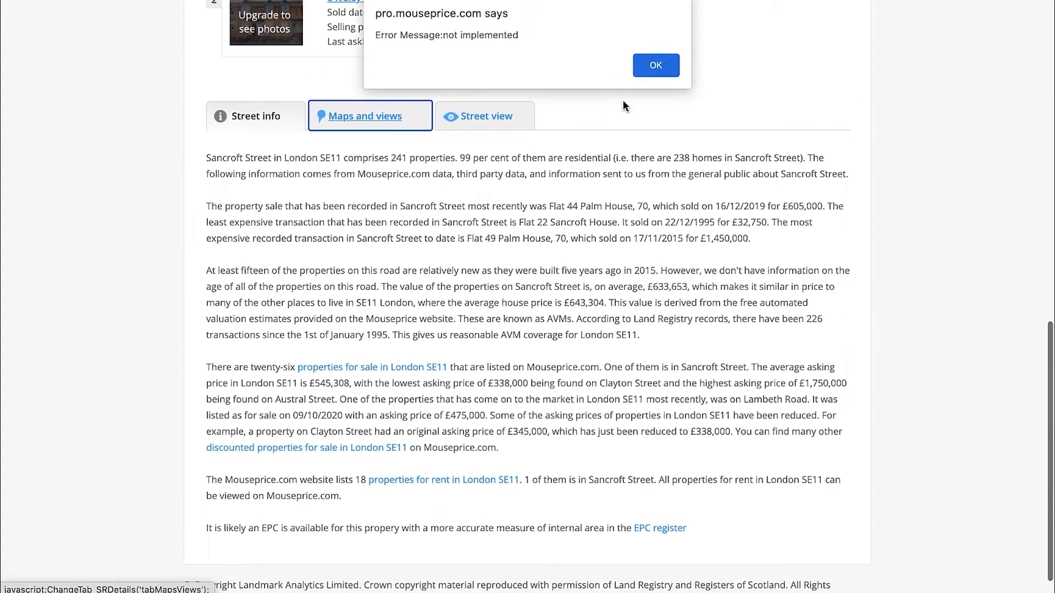
click(657, 67)
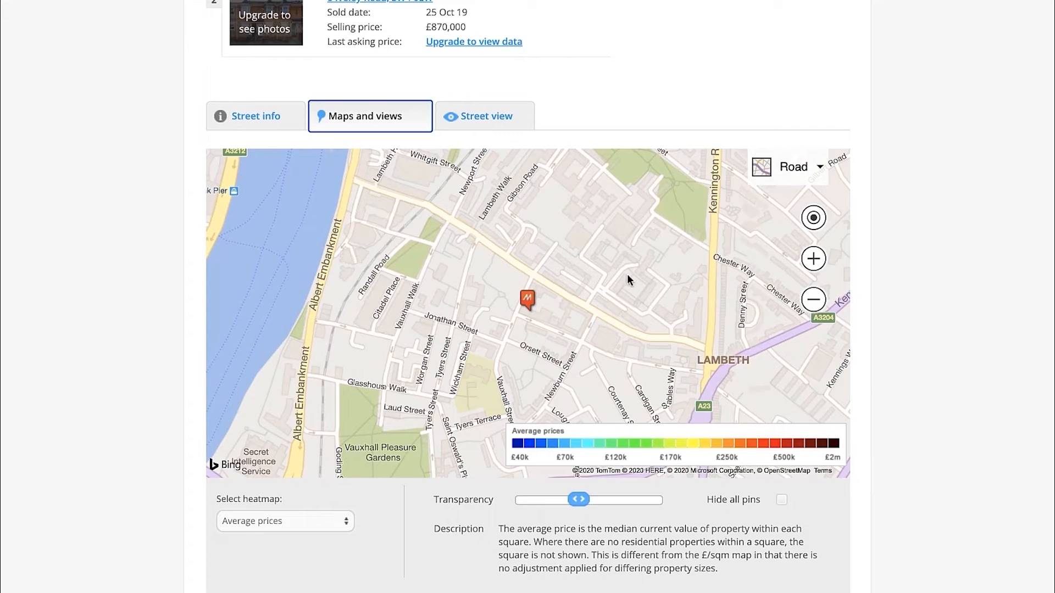
scroll(540, 319, up, 3)
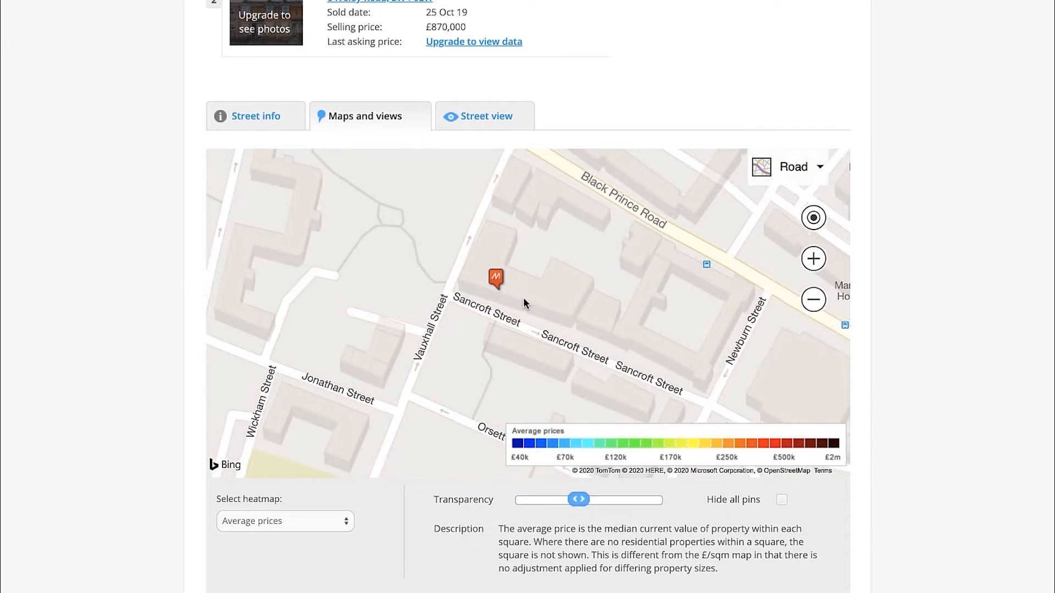
Switch the £650,000 flat's map to Bird's eye view and inspect the site and buildings around its marker
click(815, 165)
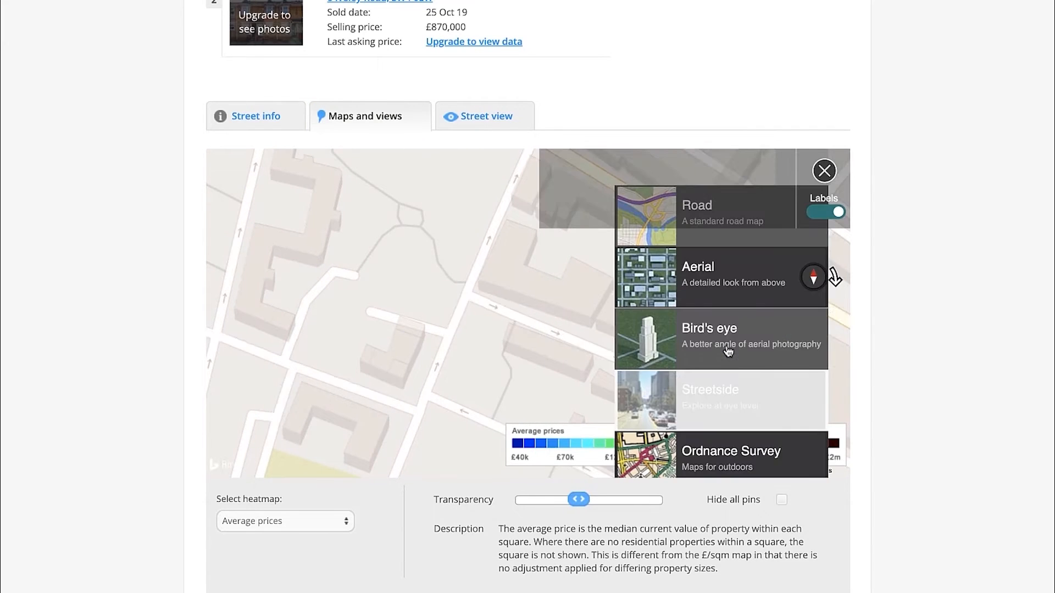
click(728, 345)
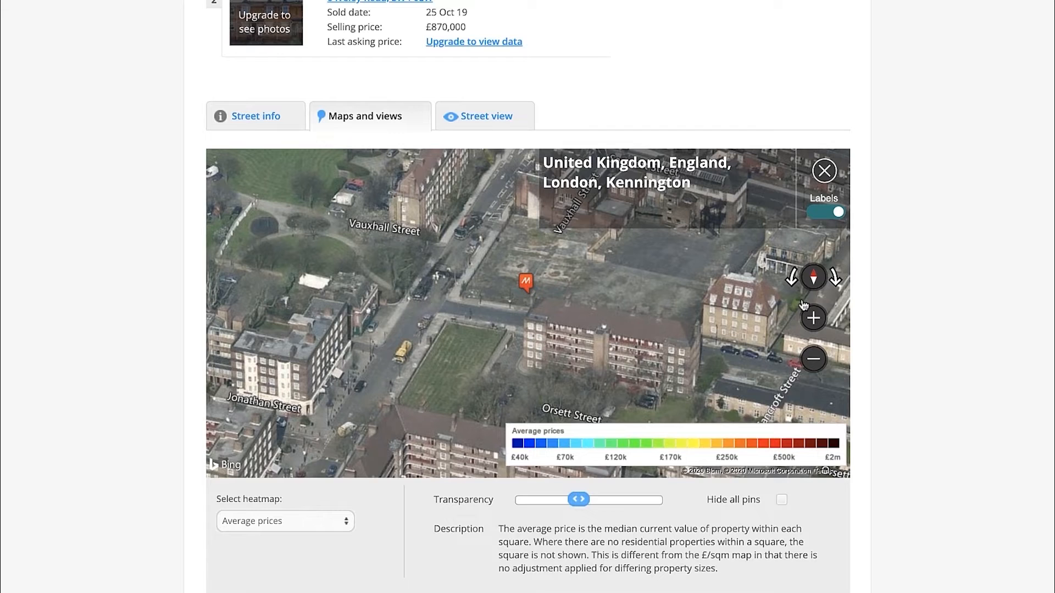
drag(629, 318, 691, 333)
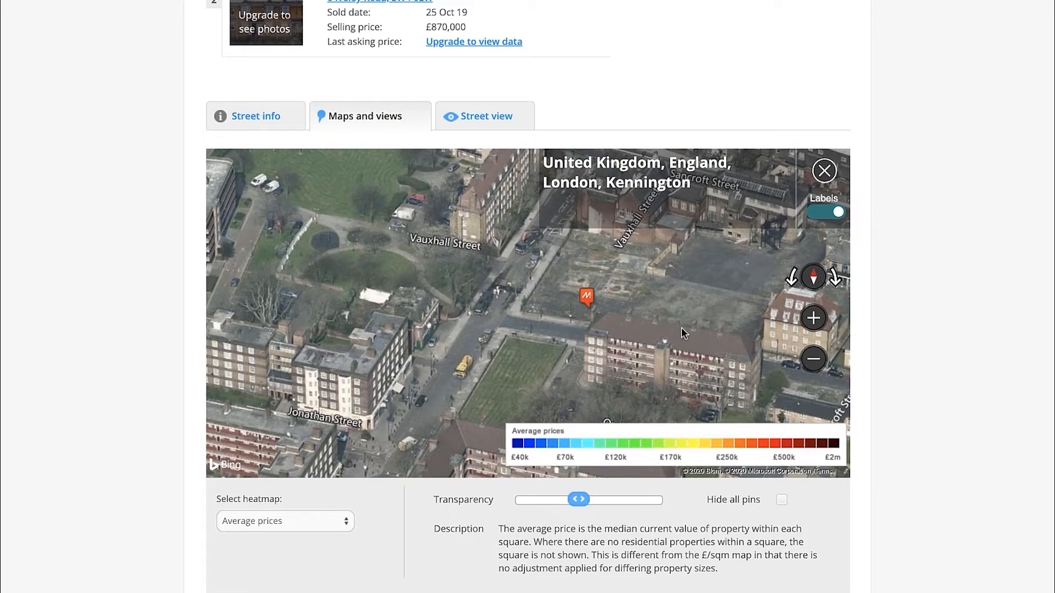
mouse_move(667, 299)
mouse_down()
mouse_move(660, 270)
mouse_move(664, 318)
mouse_up()
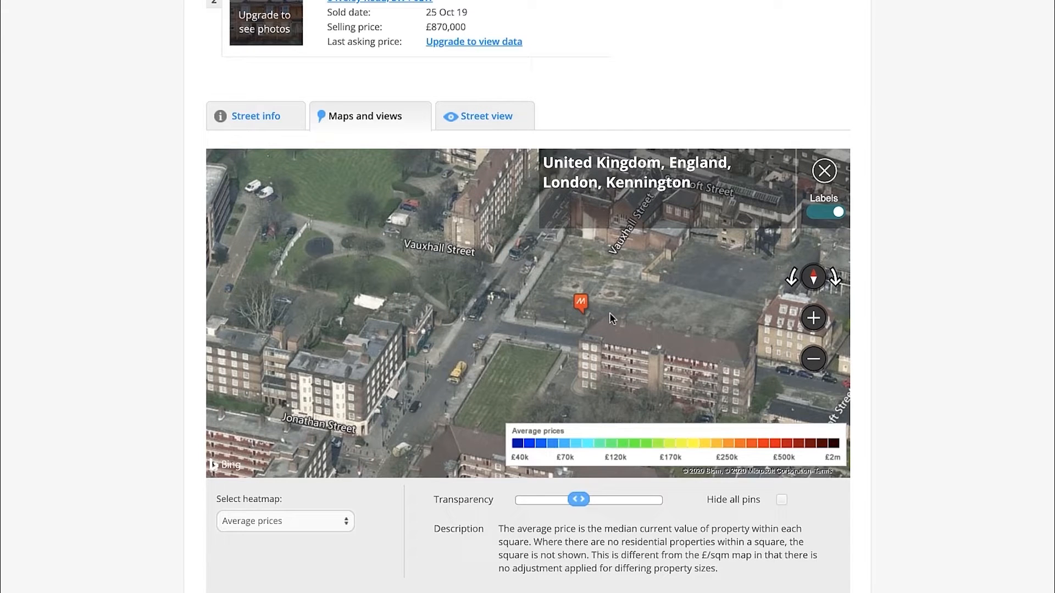
drag(610, 317, 613, 328)
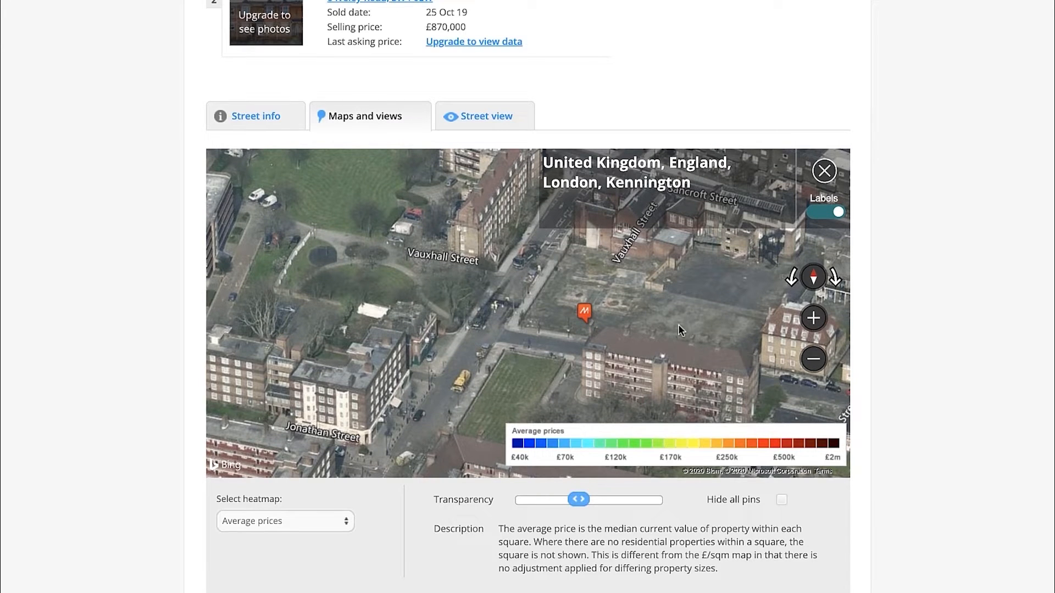
drag(679, 324, 656, 333)
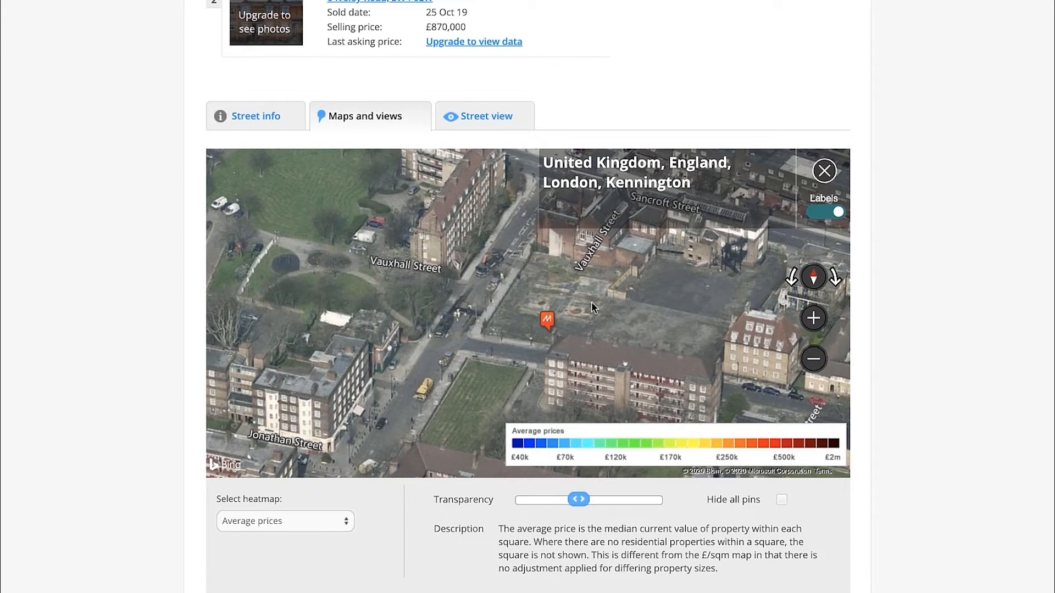
scroll(844, 232, up, 1)
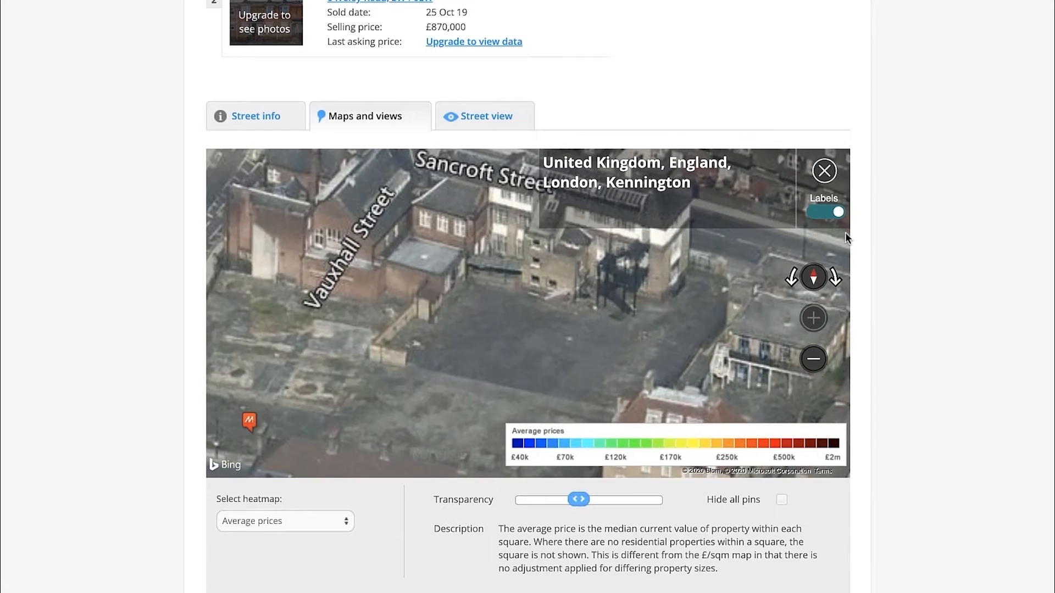
drag(615, 262, 732, 252)
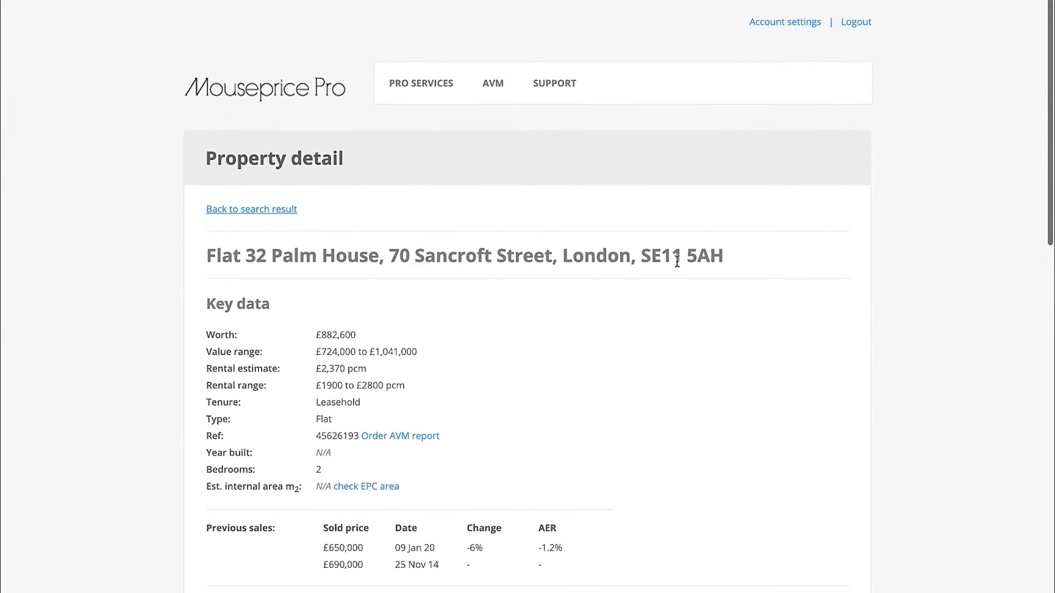
scroll(676, 261, down, 1)
Copy the £650,000 flat's full address and search Google for it in a new tab
triple_click(695, 253)
click(729, 257)
double_click(692, 247)
triple_click(692, 247)
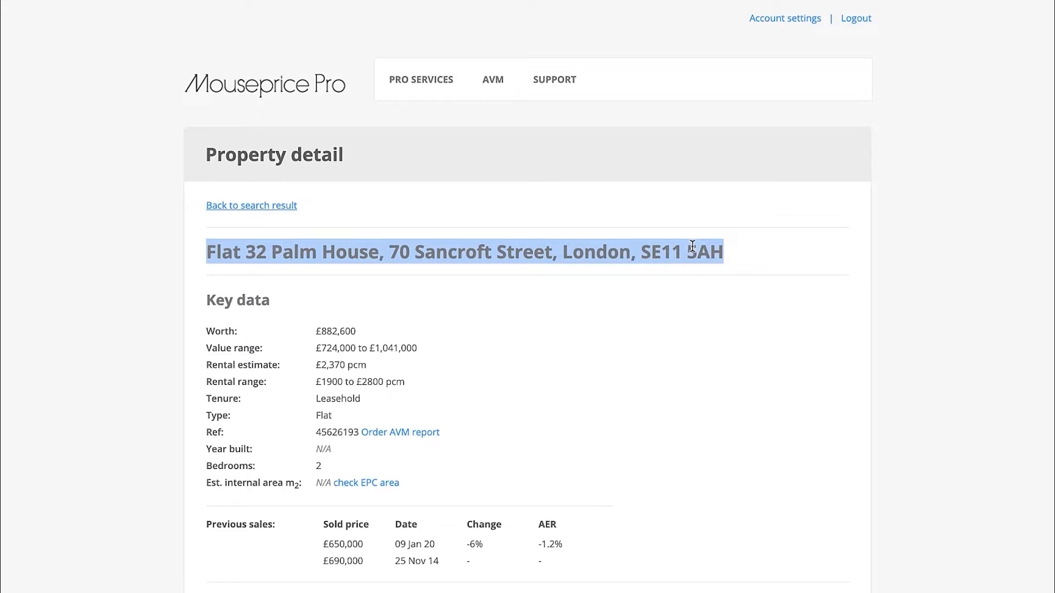
key(super+c)
key(super+t)
key(super+v)
key(Return)
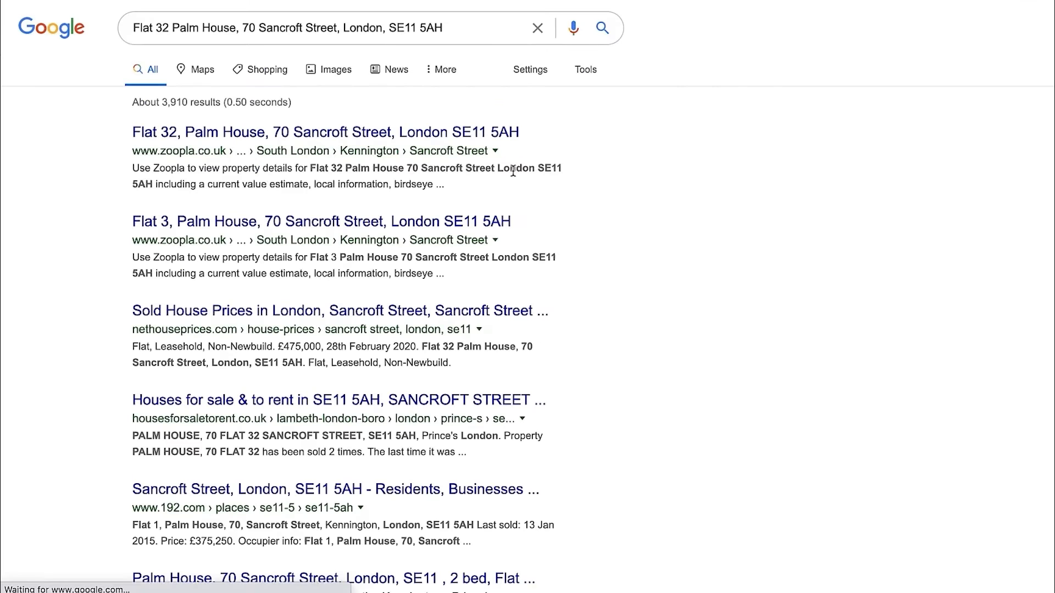
Open the building's exterior photo in Google's image results and check it against the £650,000 flat's property details
click(328, 70)
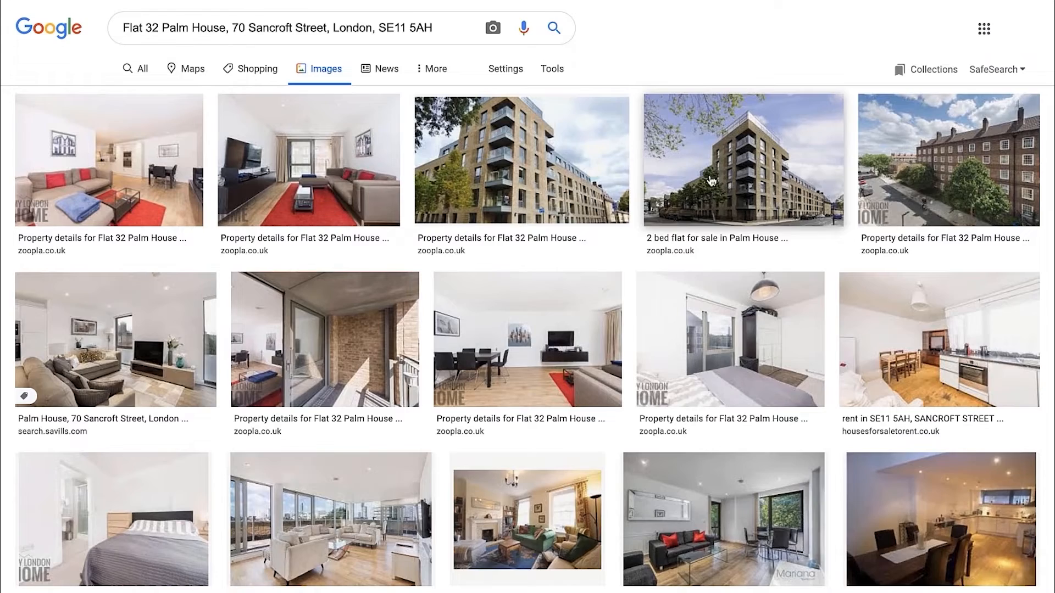
click(711, 181)
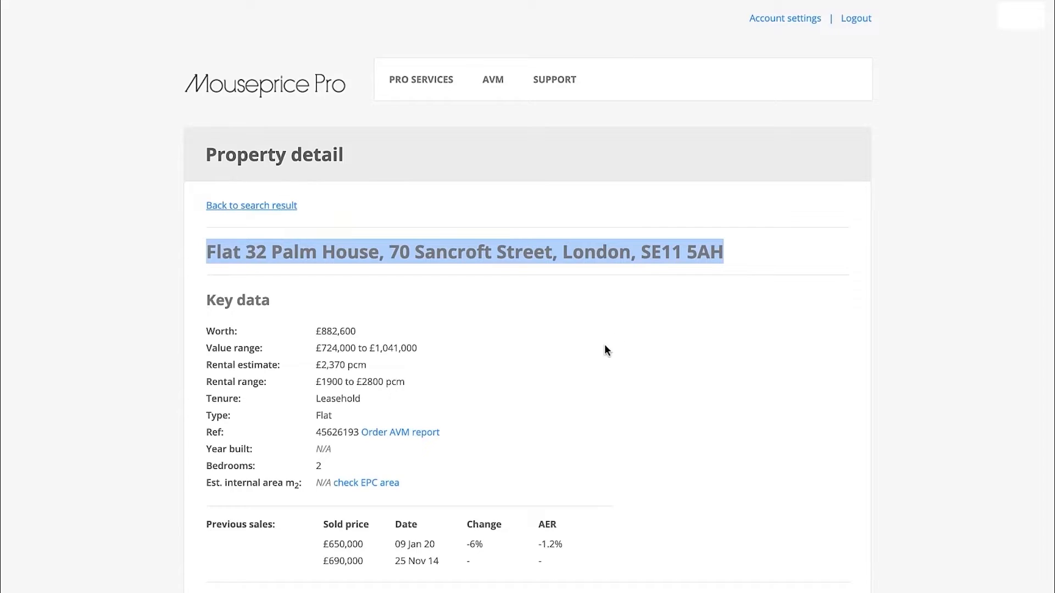
scroll(605, 345, down, 14)
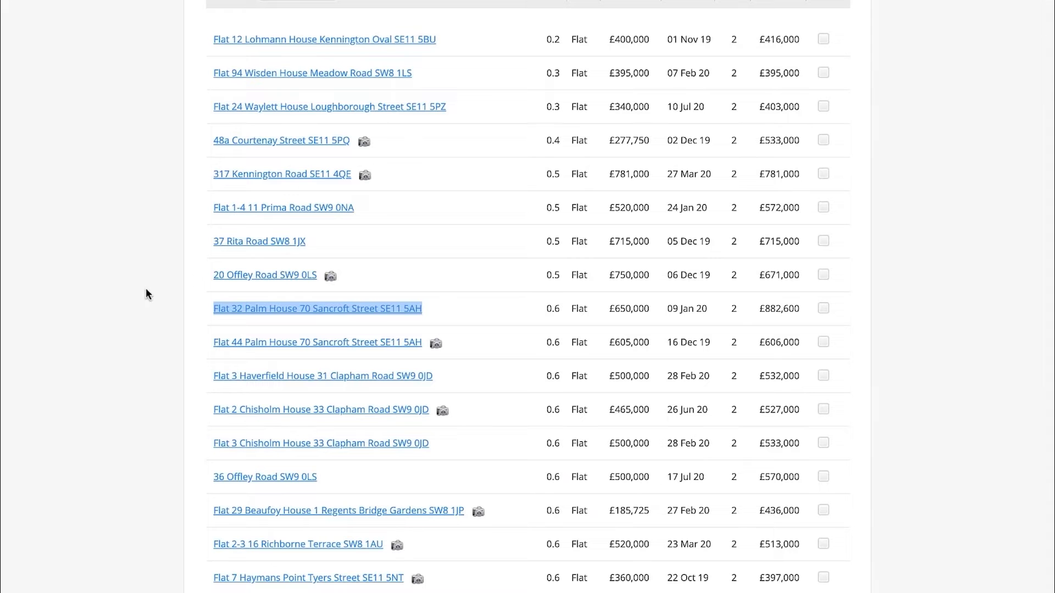
scroll(214, 296, down, 1)
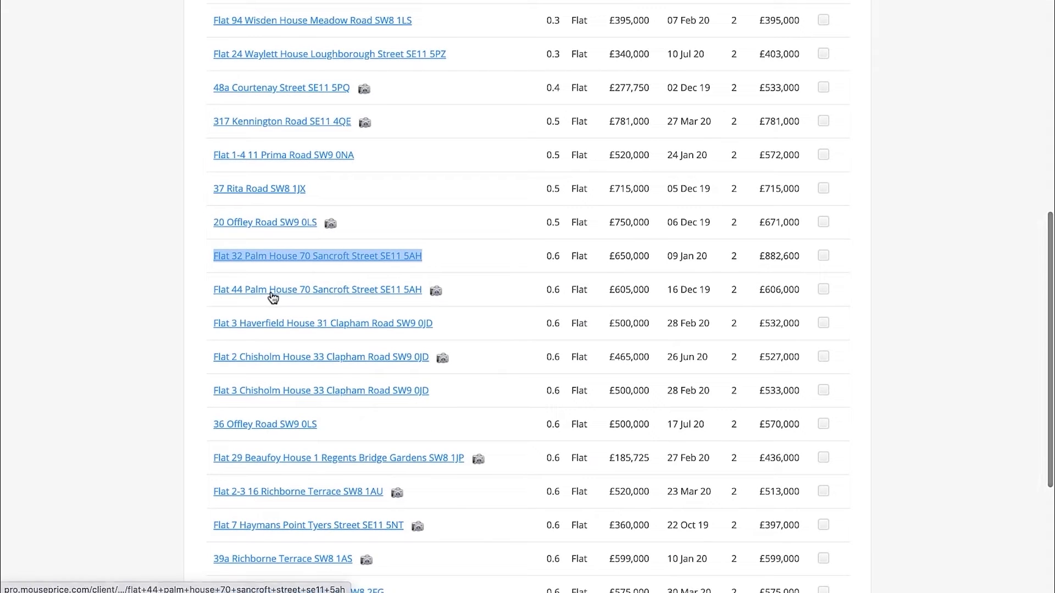
From the results list, open the £500,000 flat with a worth of £532,000 in a new tab
scroll(313, 295, down, 1)
click(124, 278)
right_click(324, 277)
click(354, 276)
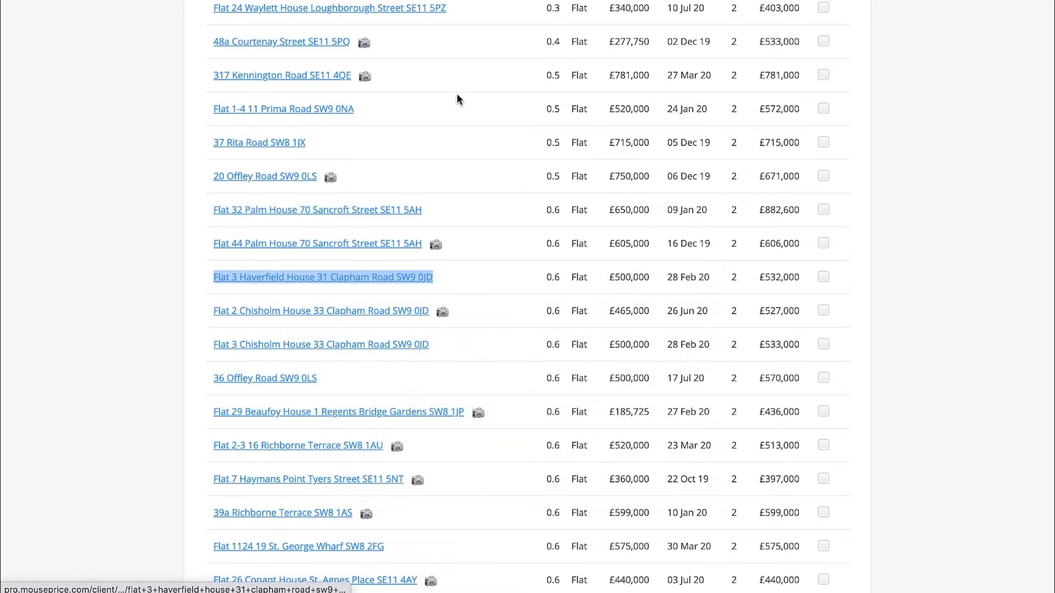
click(473, 0)
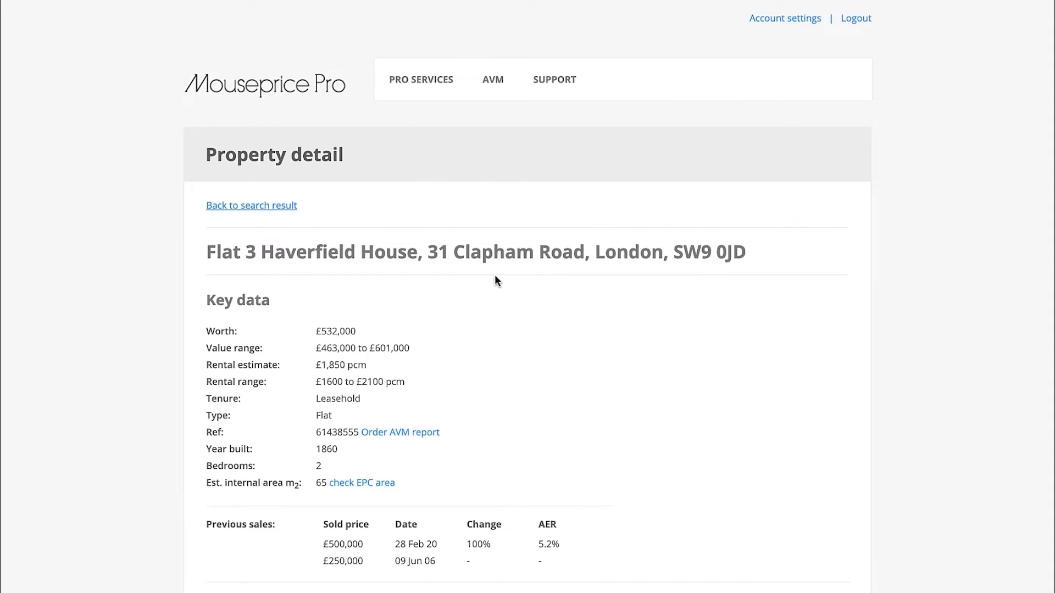
Display the £500,000 flat's location map and zoom in around its marker
scroll(759, 249, down, 15)
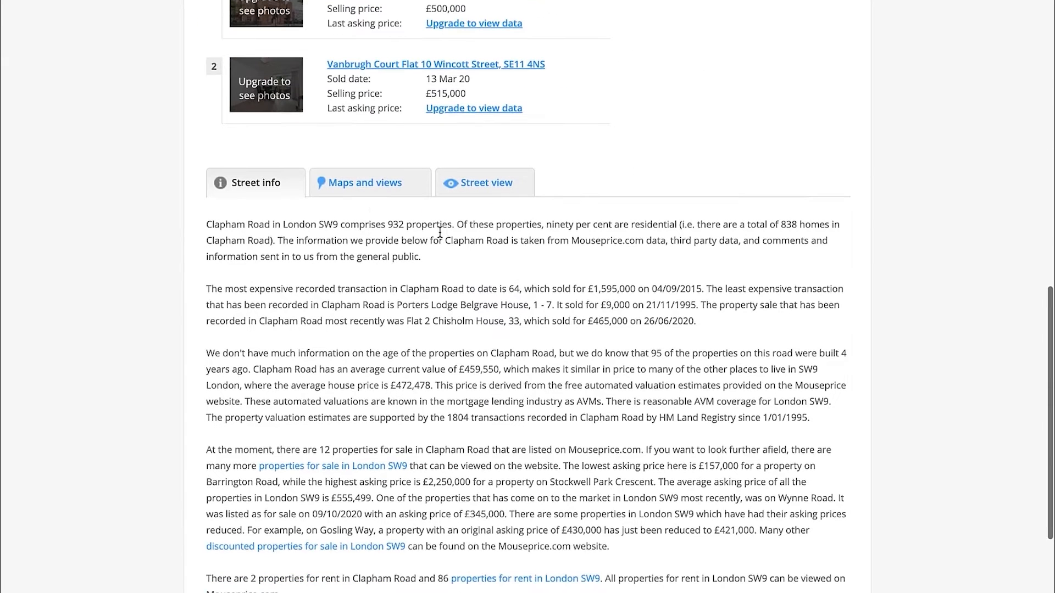
click(362, 183)
click(654, 65)
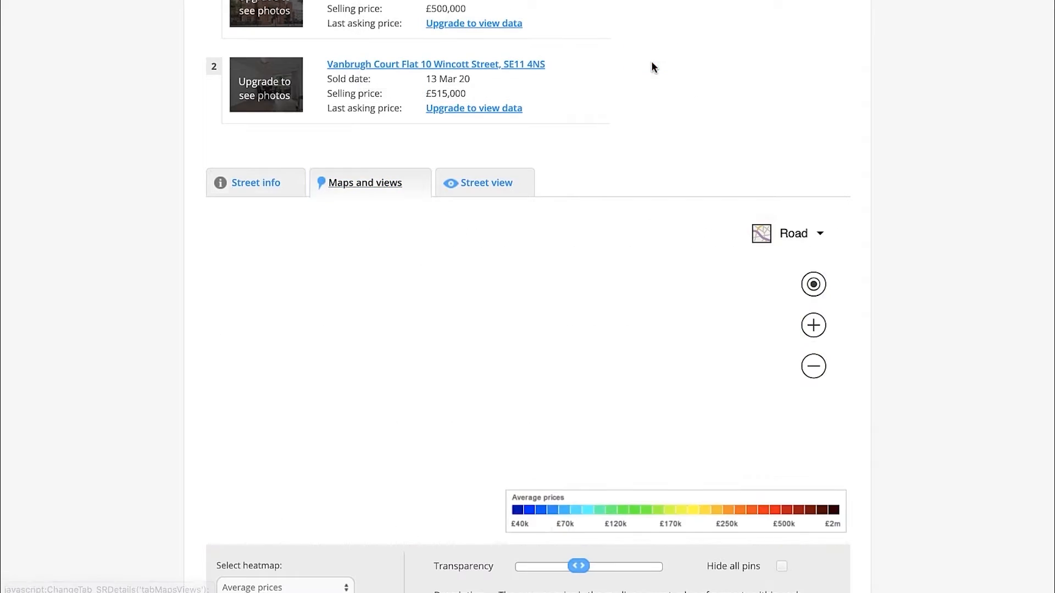
double_click(538, 394)
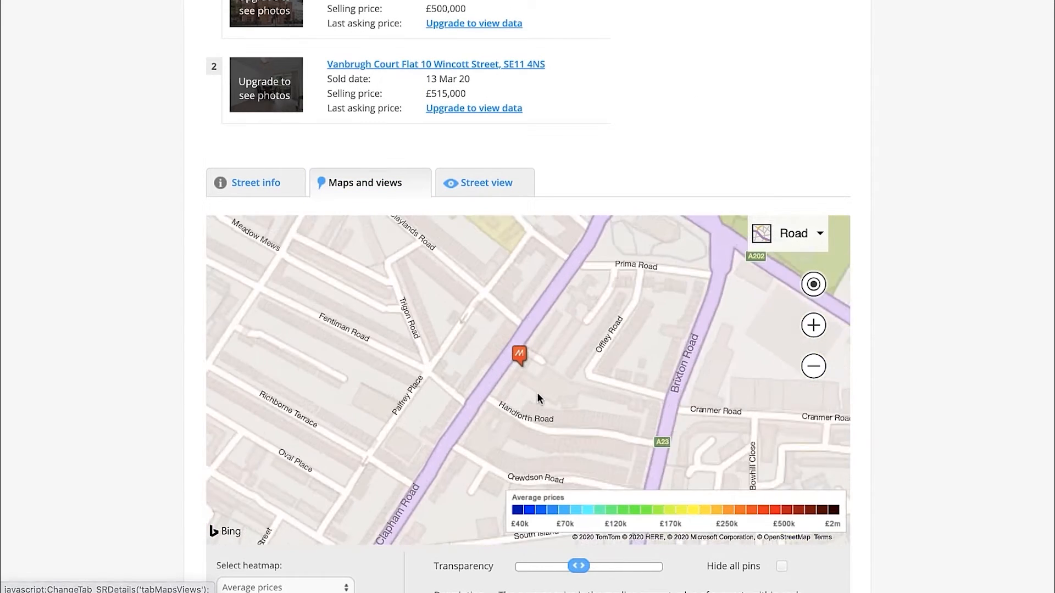
Switch the £500,000 flat's map to Bird's eye view and rotate it to inspect the building type
click(793, 233)
click(732, 398)
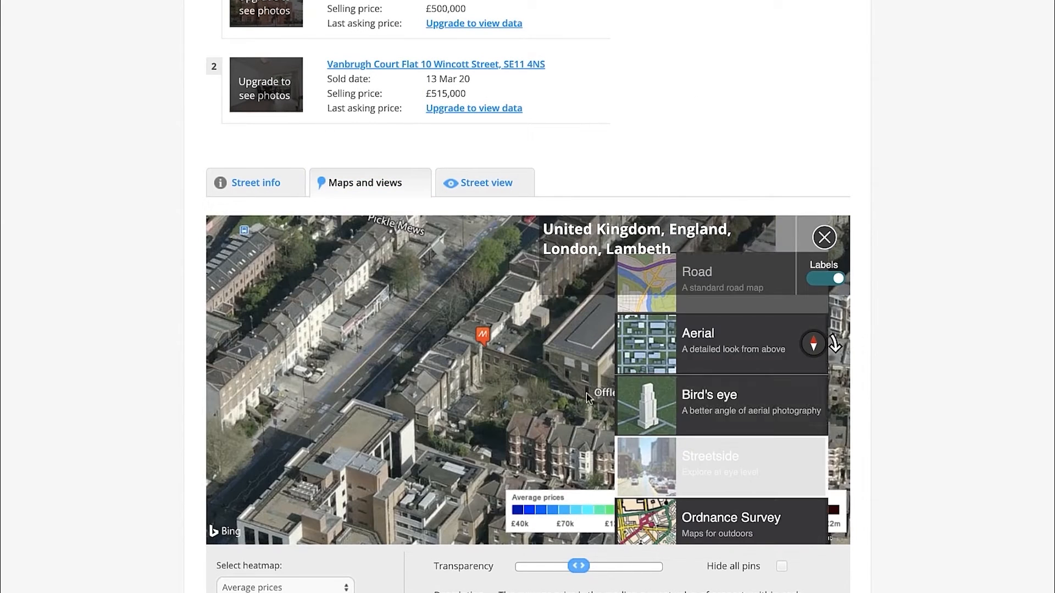
click(834, 342)
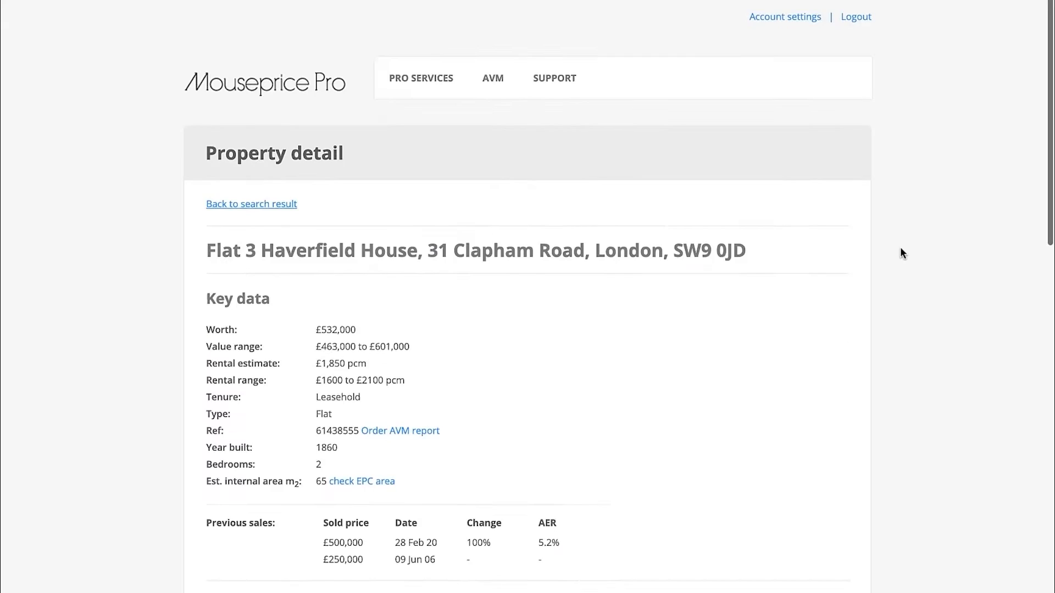
Search Google for the £500,000 flat's copied address and examine the building's exterior in the image results
mouse_move(421, 82)
drag(747, 251, 202, 255)
key(ctrl+c)
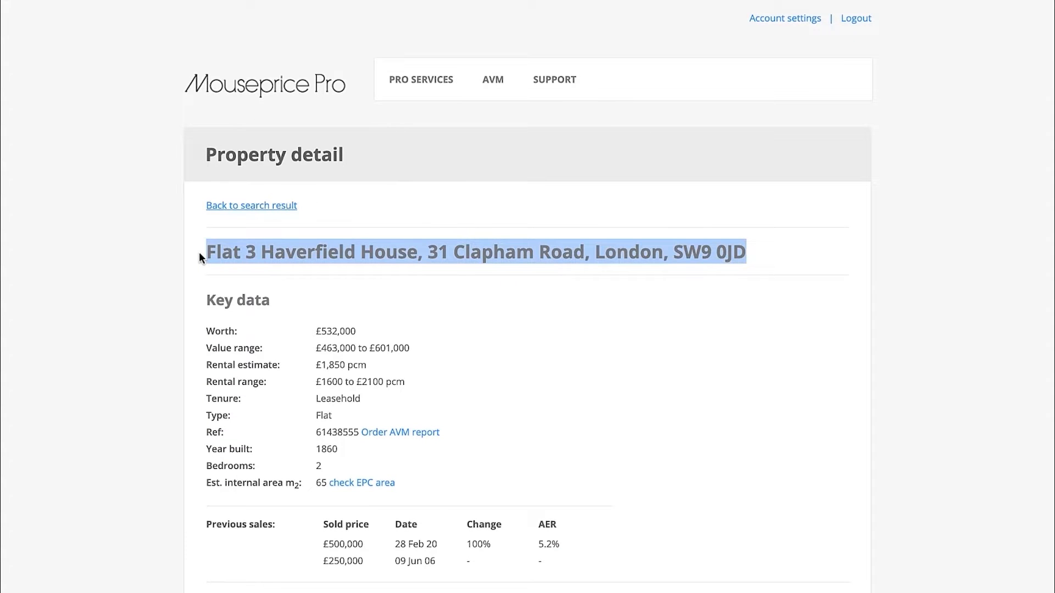
key(ctrl+t)
key(ctrl+v)
key(Return)
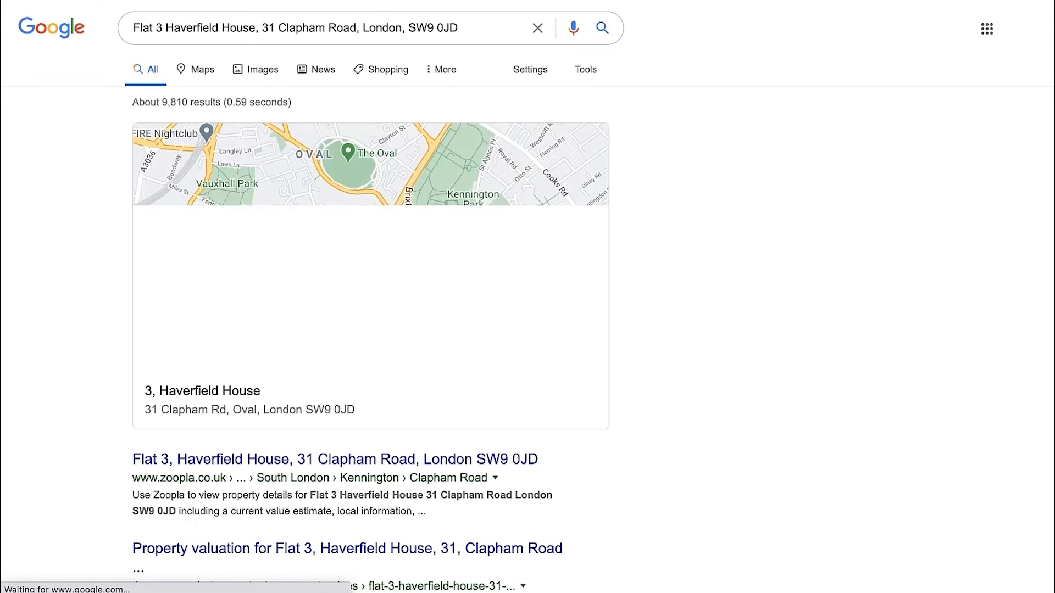
click(260, 74)
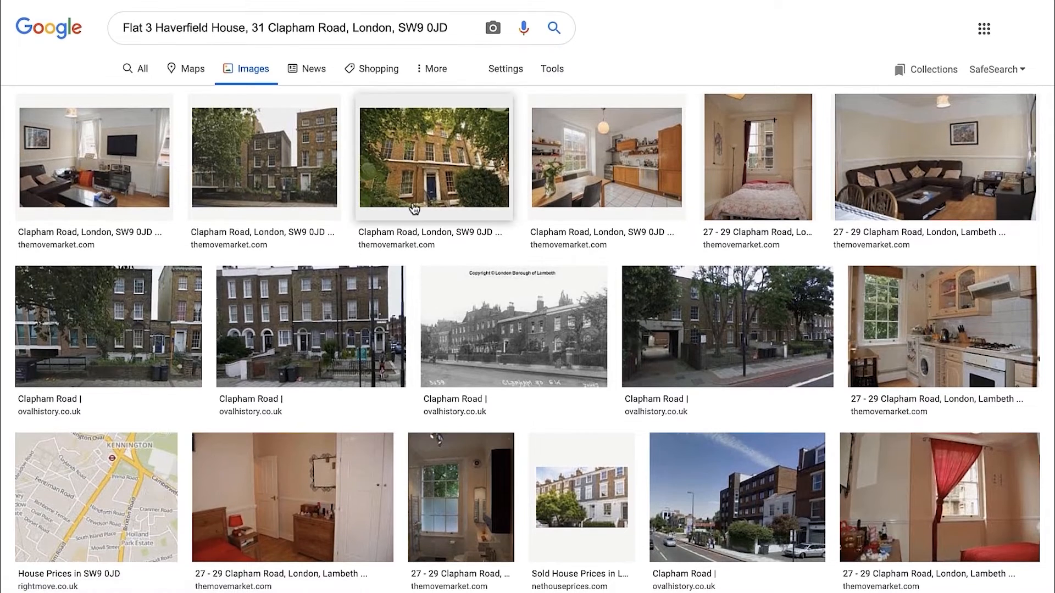
click(343, 326)
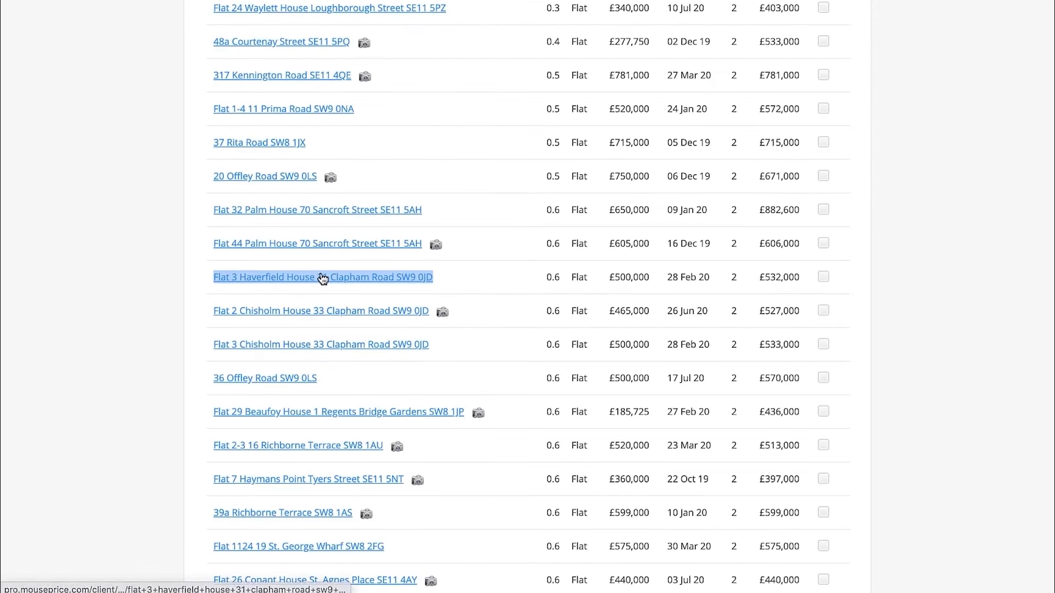
Return to the results list and open the £465,000 flat sold on 26 Jun 20 in a new tab
scroll(312, 297, down, 1)
right_click(369, 275)
click(372, 281)
click(372, 282)
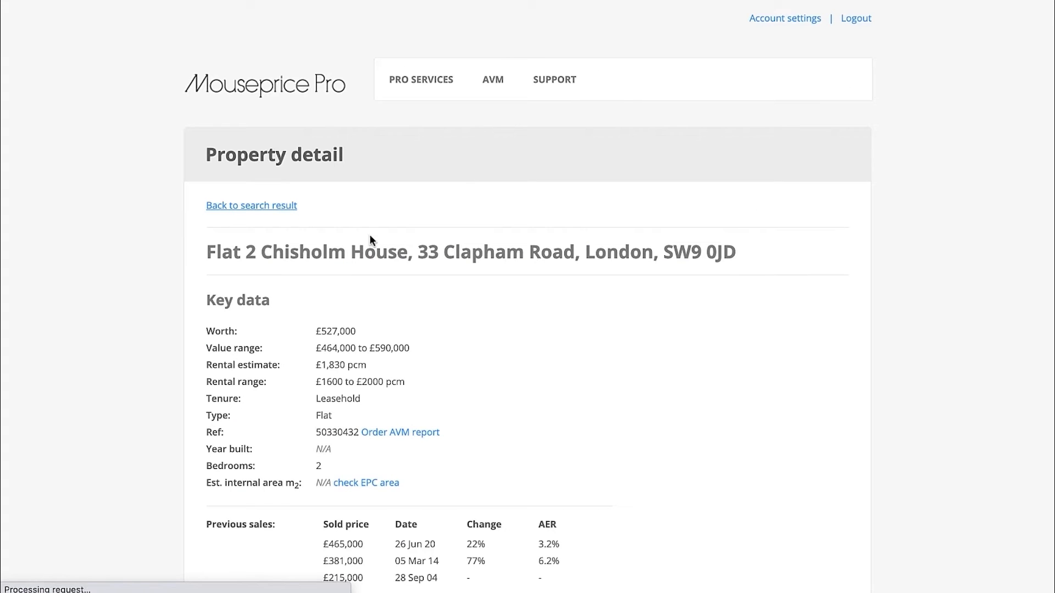
Search Google for the £465,000 flat's copied address and examine the building's exterior in the image results
drag(730, 253, 203, 255)
key(super+c)
key(super+t)
key(super+v)
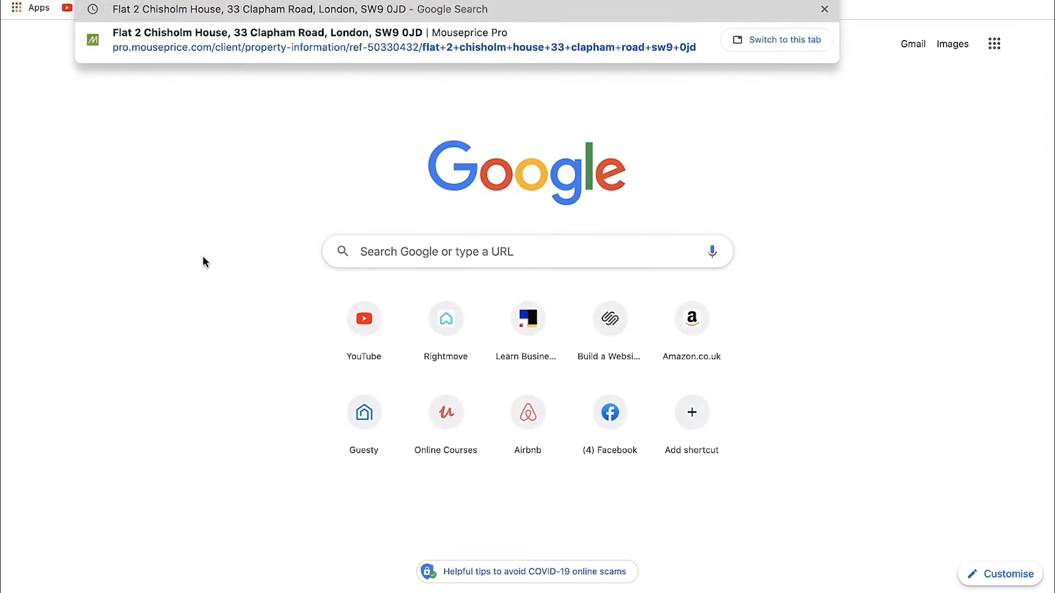
key(Return)
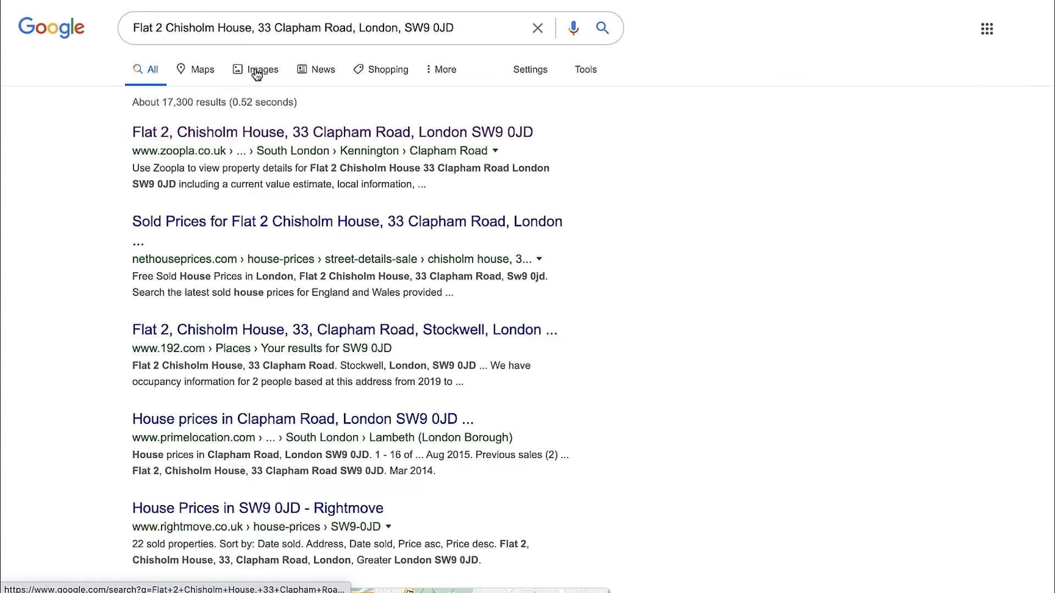
click(253, 70)
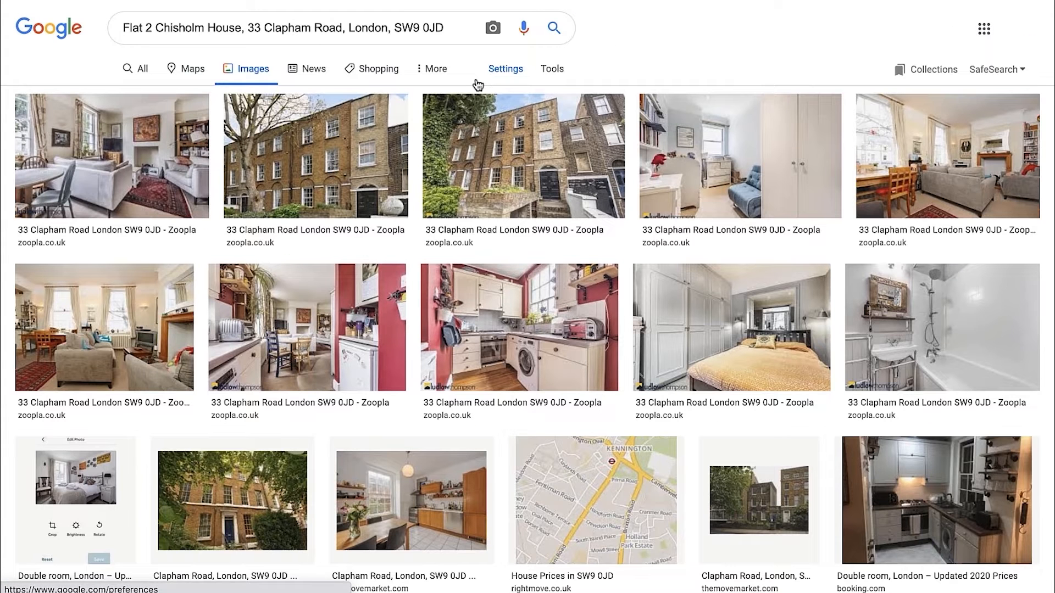
Return to the web results and open the £465,000 flat's Zoopla page to check its details
click(136, 68)
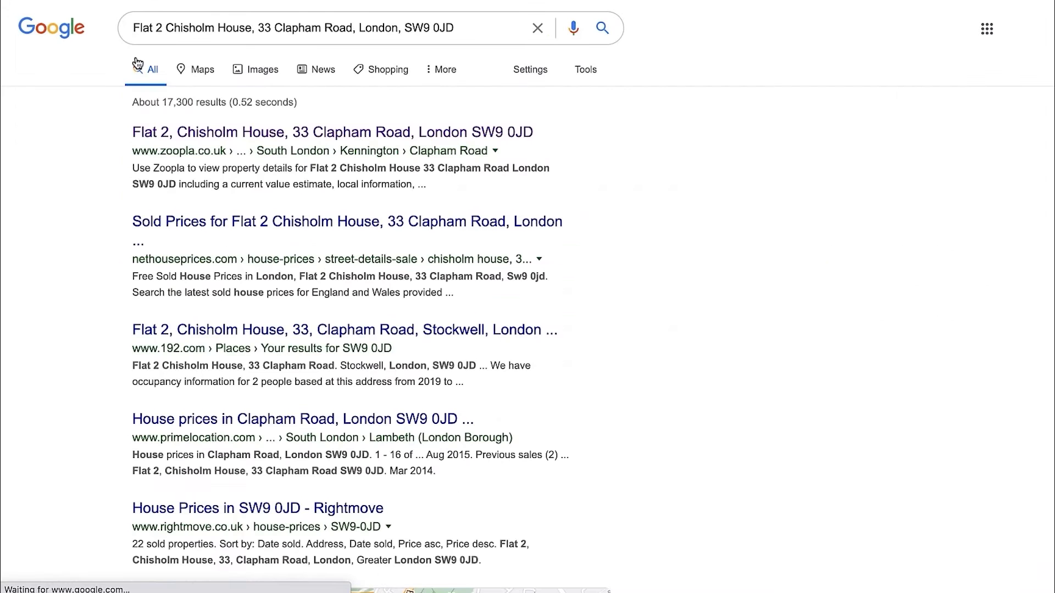
click(376, 134)
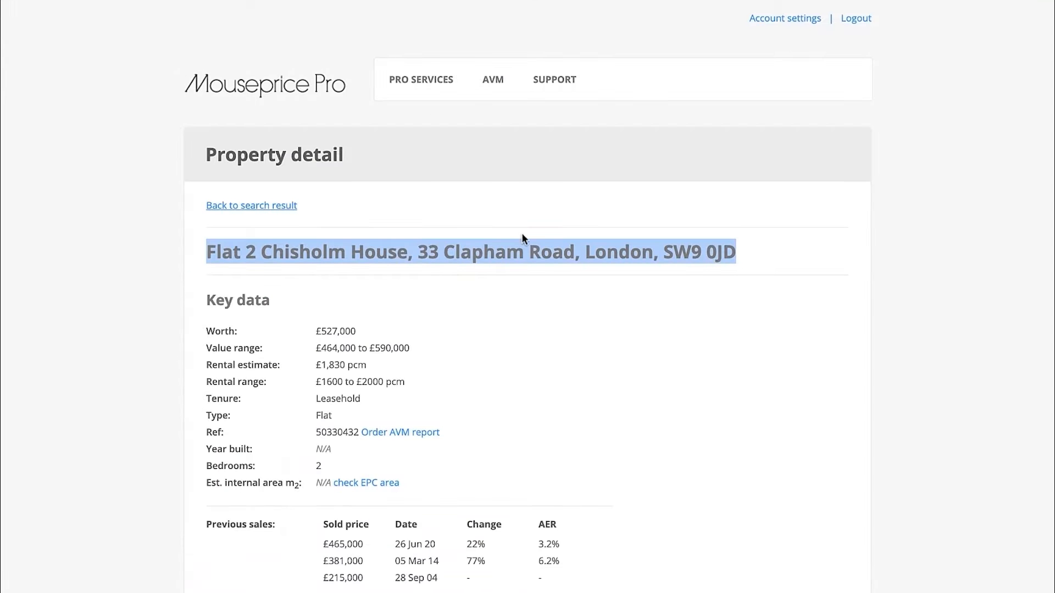
click(513, 277)
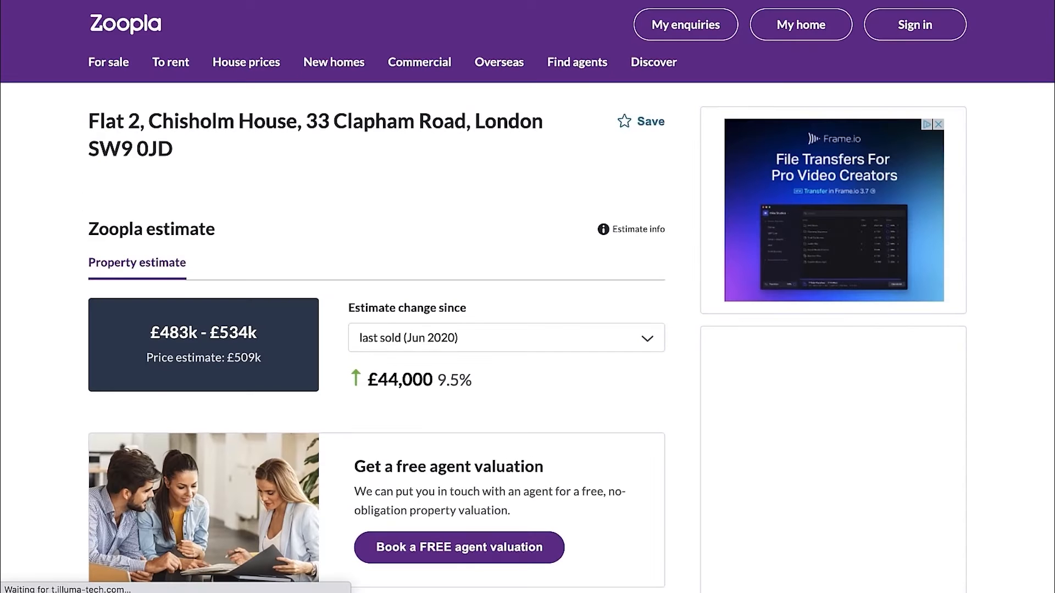
scroll(577, 328, down, 15)
scroll(576, 328, down, 20)
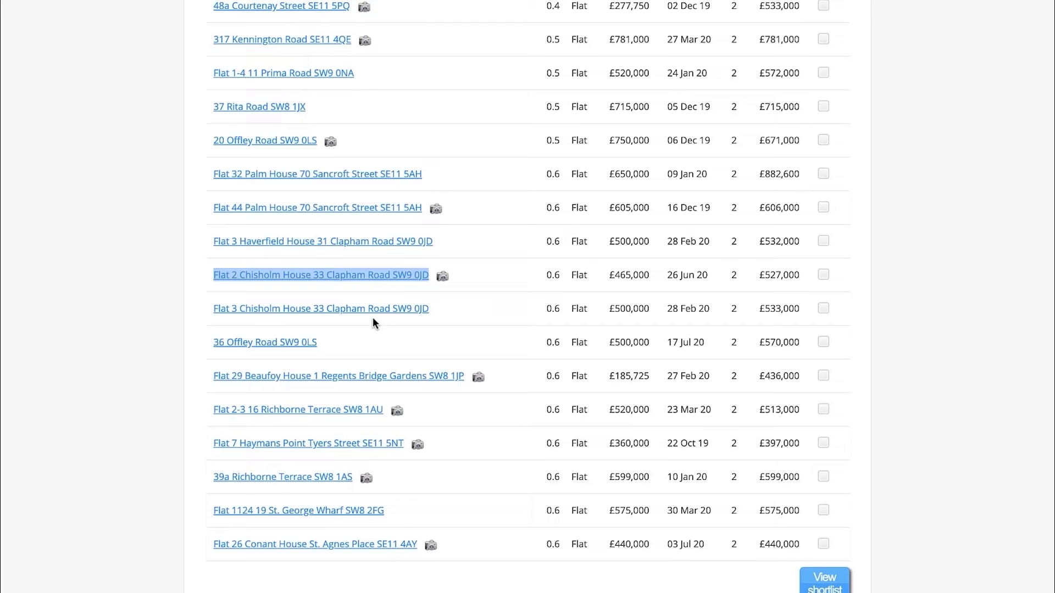
Look through the remaining flats in the Mouseprice results list and open the £185,725 flat sold on 27 Feb 20 in a new tab
scroll(322, 313, down, 1)
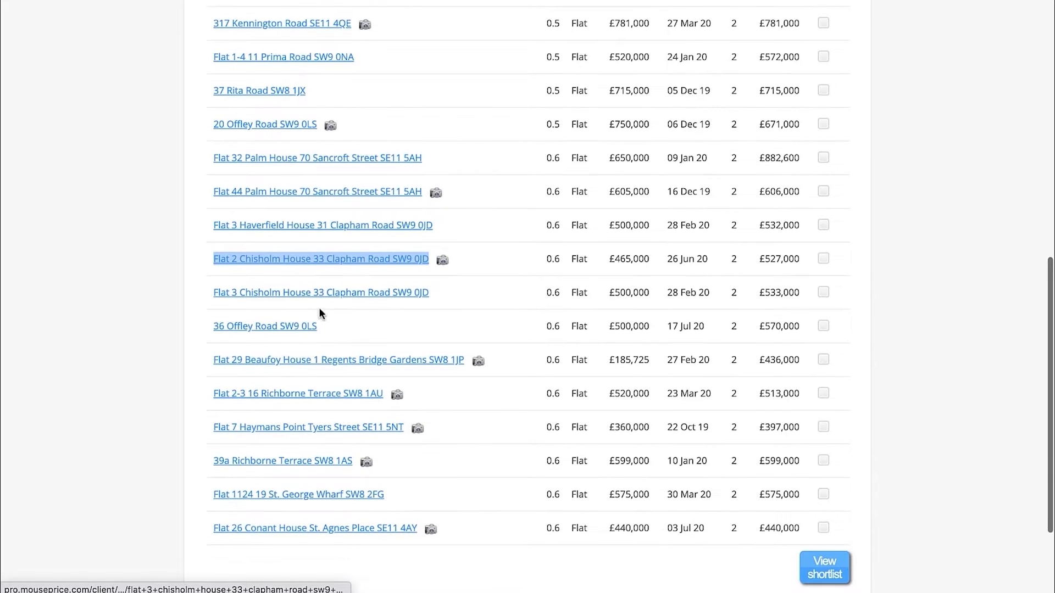
scroll(379, 295, down, 2)
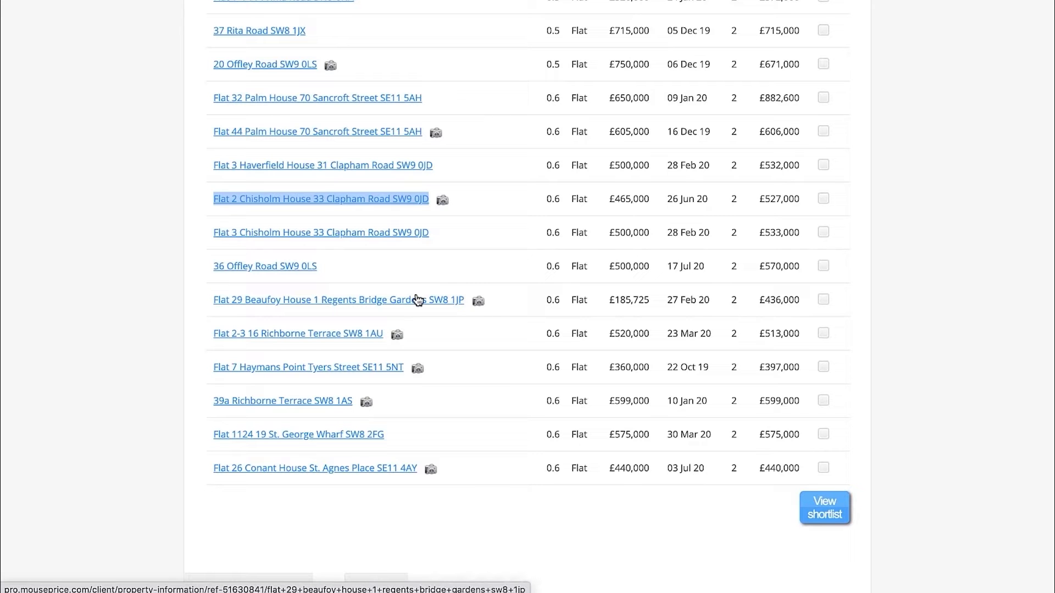
scroll(385, 304, down, 1)
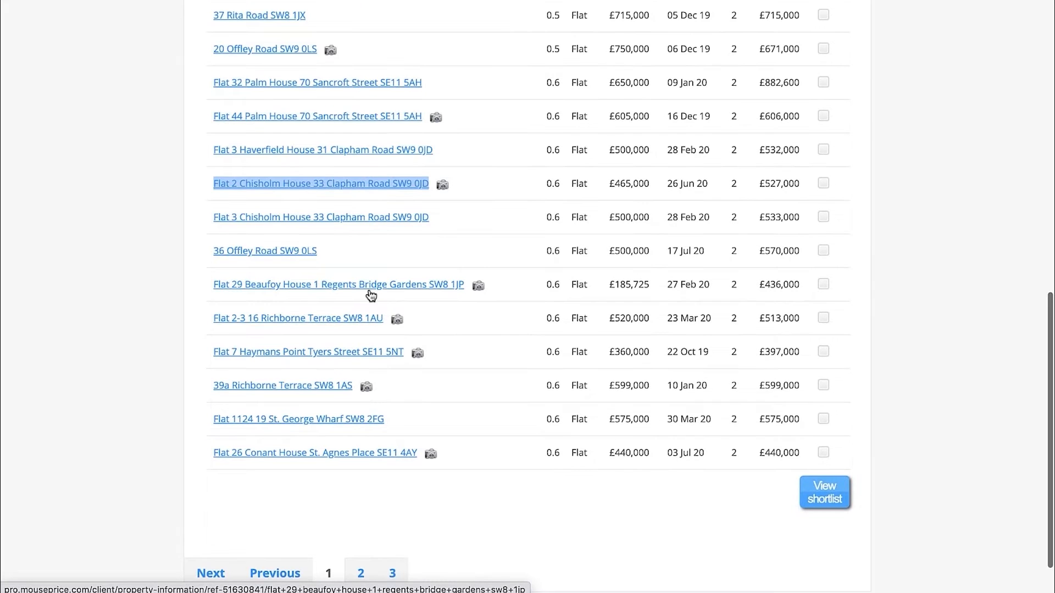
right_click(368, 286)
click(395, 290)
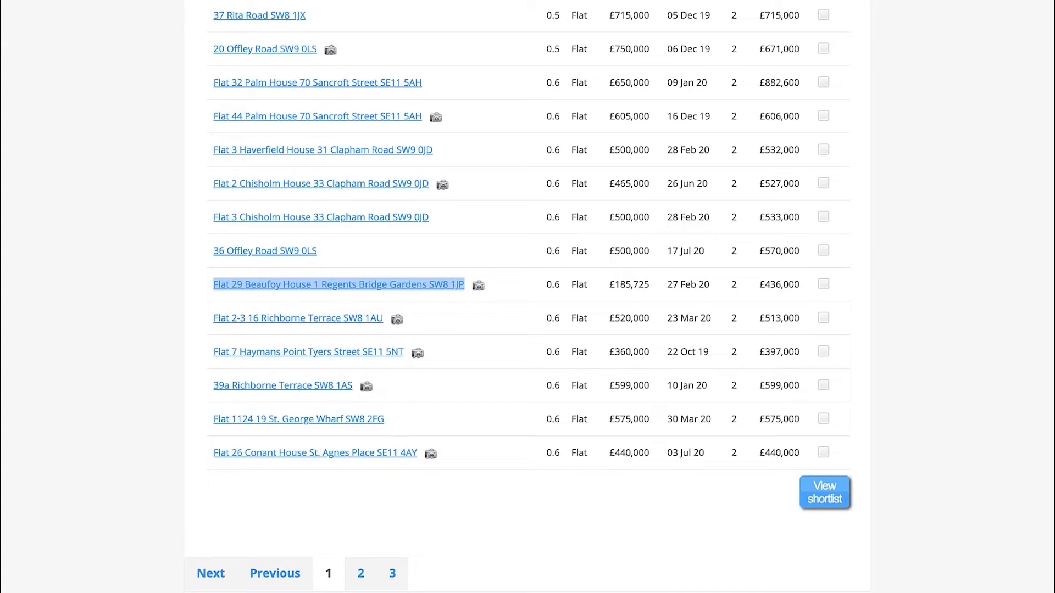
key(ctrl+Tab)
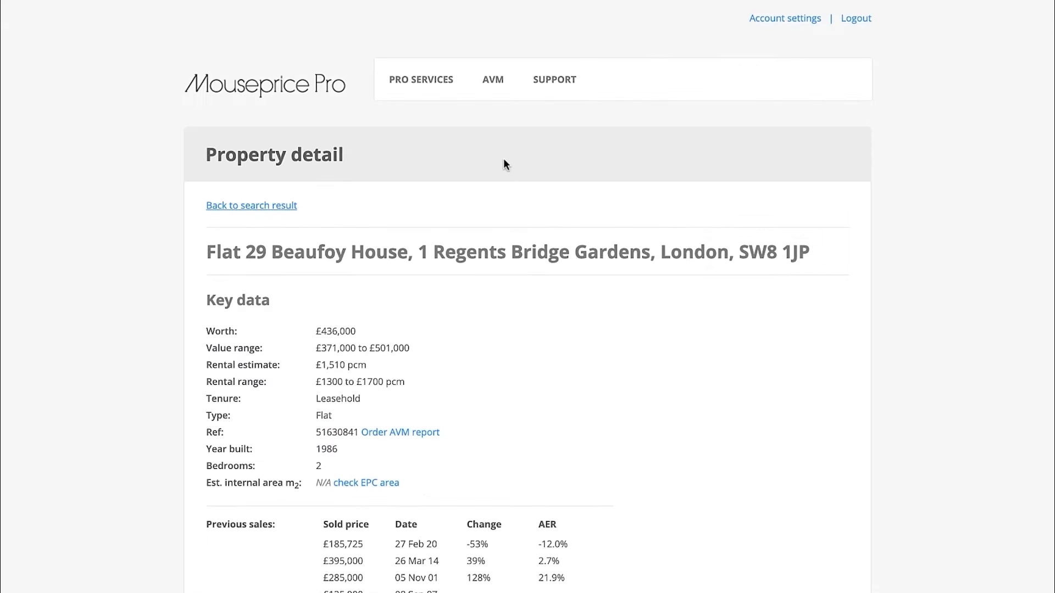
Display the £185,725 flat's location map in Bird's eye view and inspect the building type and previous sales
scroll(653, 271, down, 15)
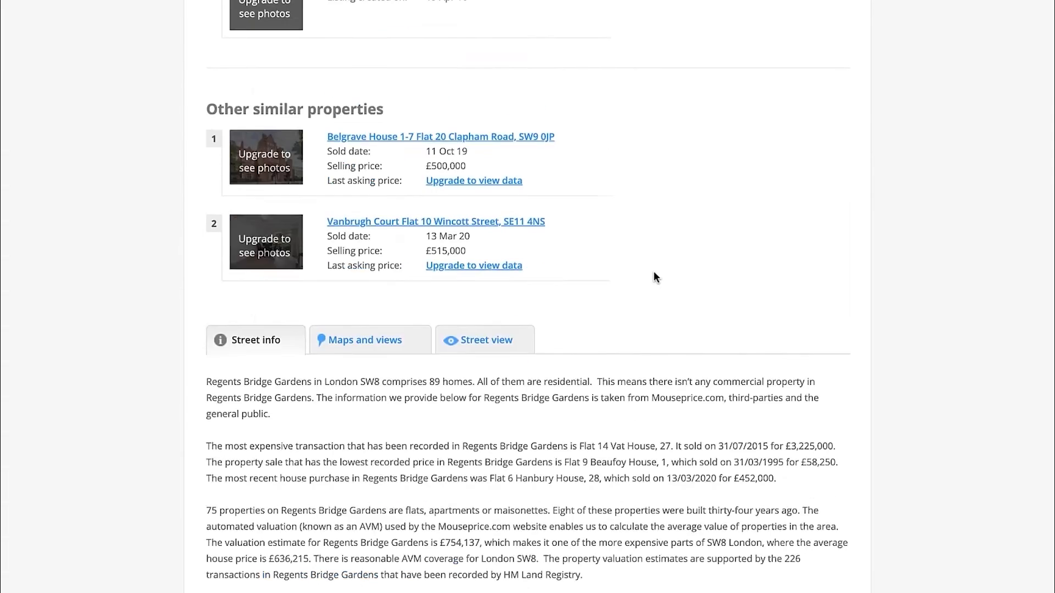
click(371, 221)
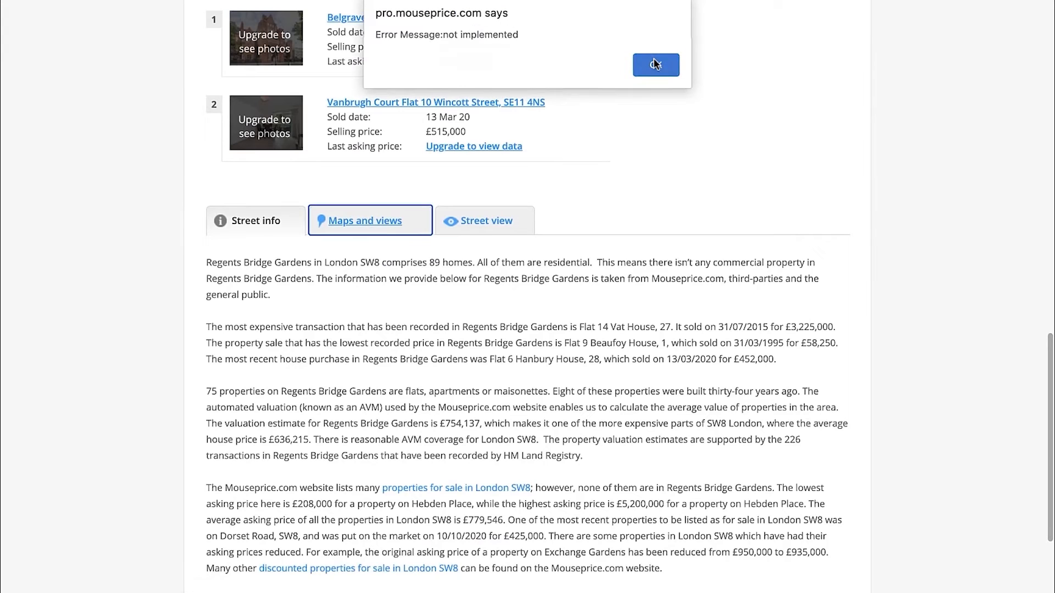
click(675, 68)
click(807, 274)
click(735, 443)
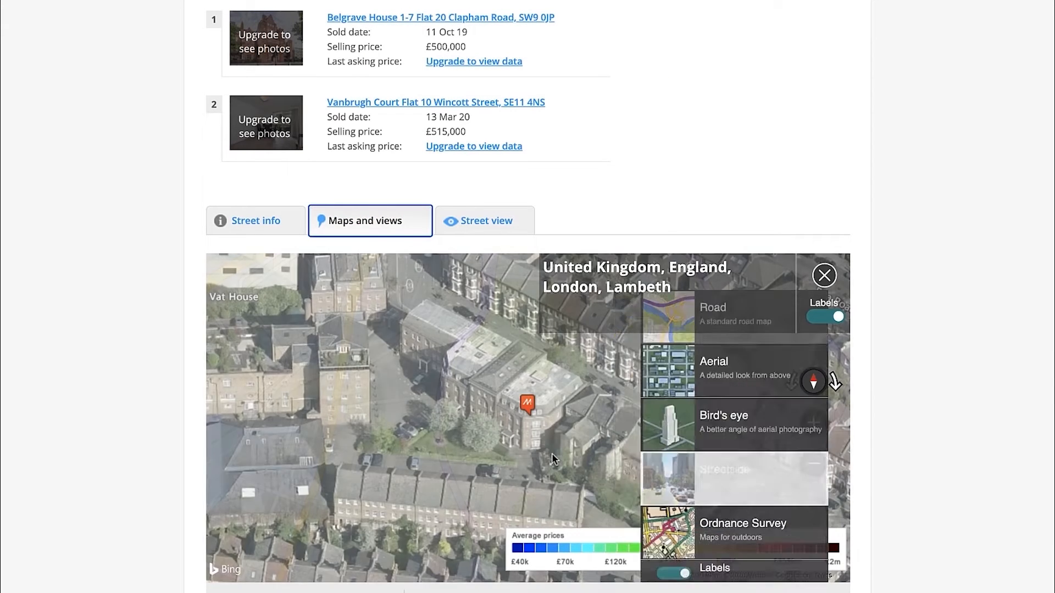
drag(557, 421, 557, 409)
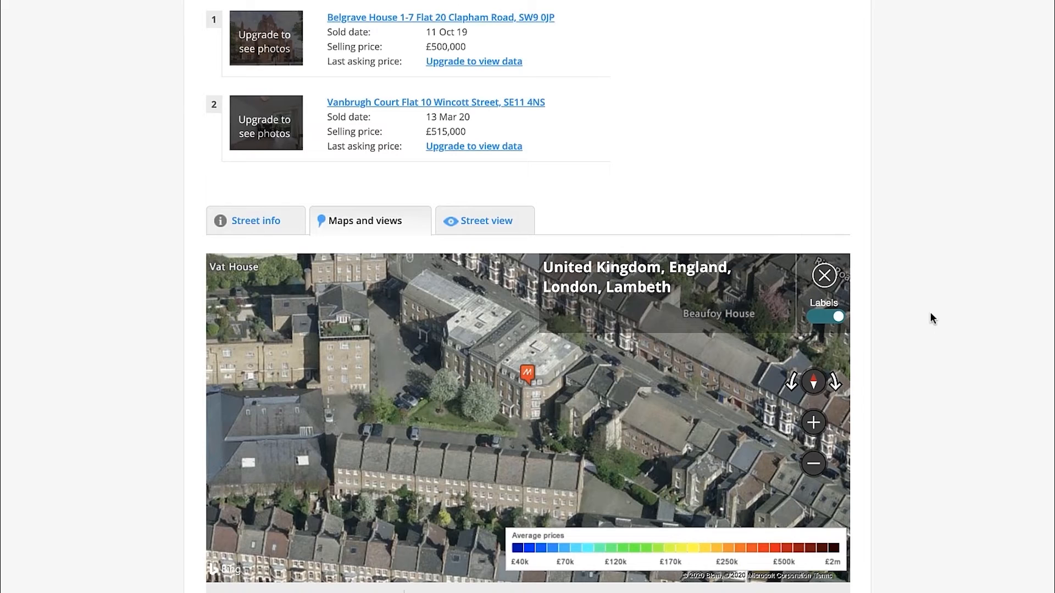
scroll(931, 312, up, 15)
scroll(512, 212, down, 3)
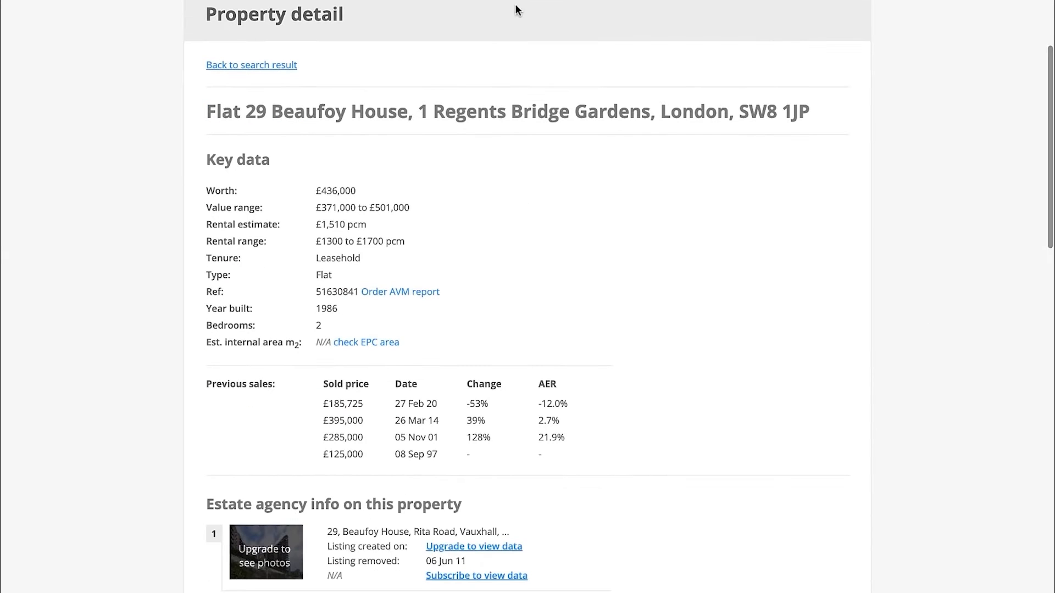
Return to the results list and highlight the sold price of the flat sold on 27 Feb 20
key(ctrl+shift+Tab)
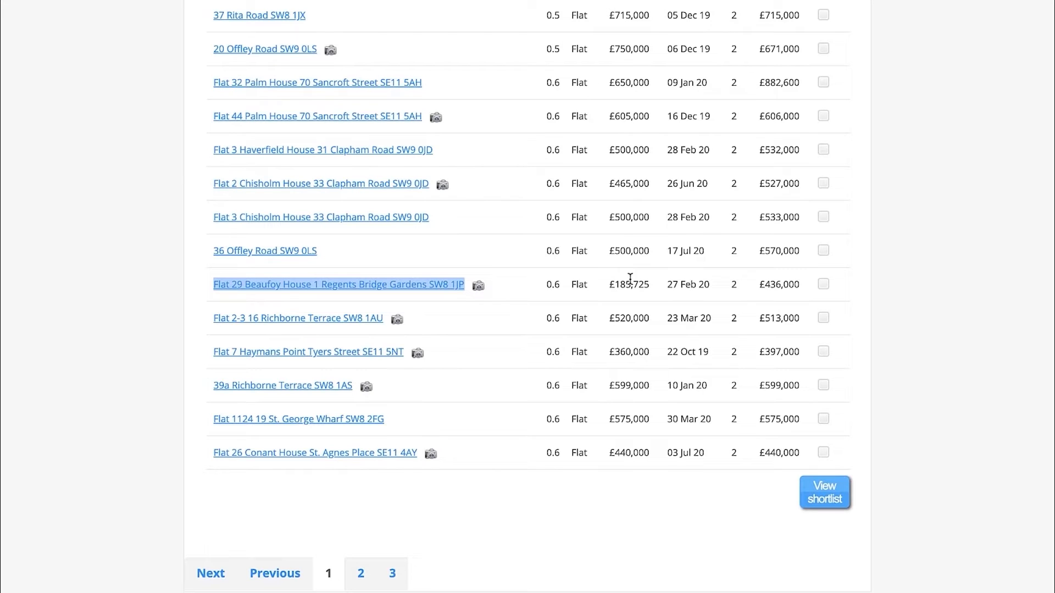
drag(610, 285, 651, 285)
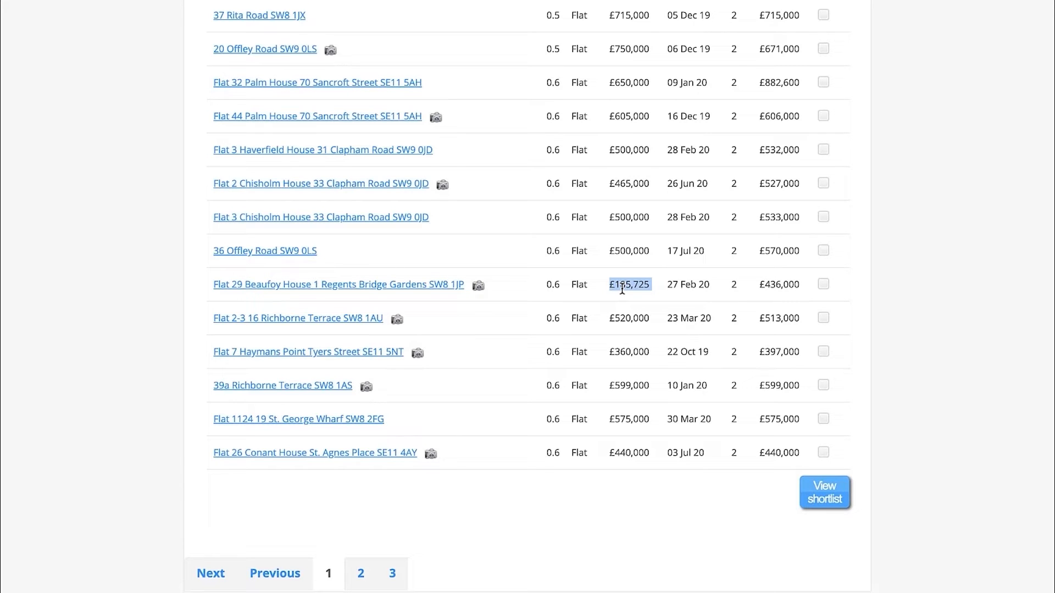
drag(604, 286, 649, 286)
click(659, 282)
Review the remaining flats on the results page and check them against the Sold Comparables table in the Excel workbook
scroll(646, 284, down, 1)
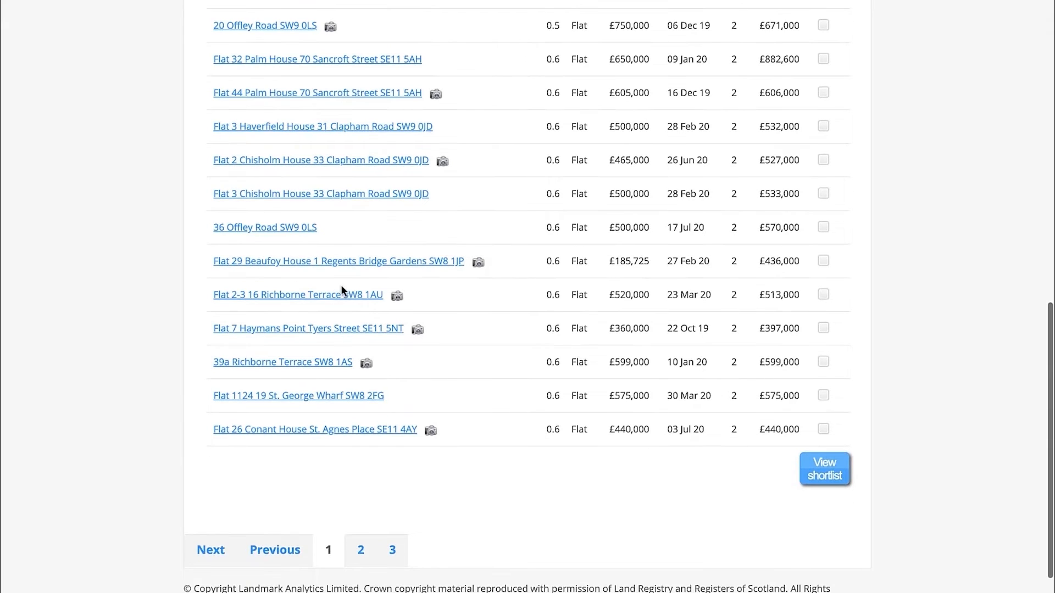
scroll(407, 379, down, 1)
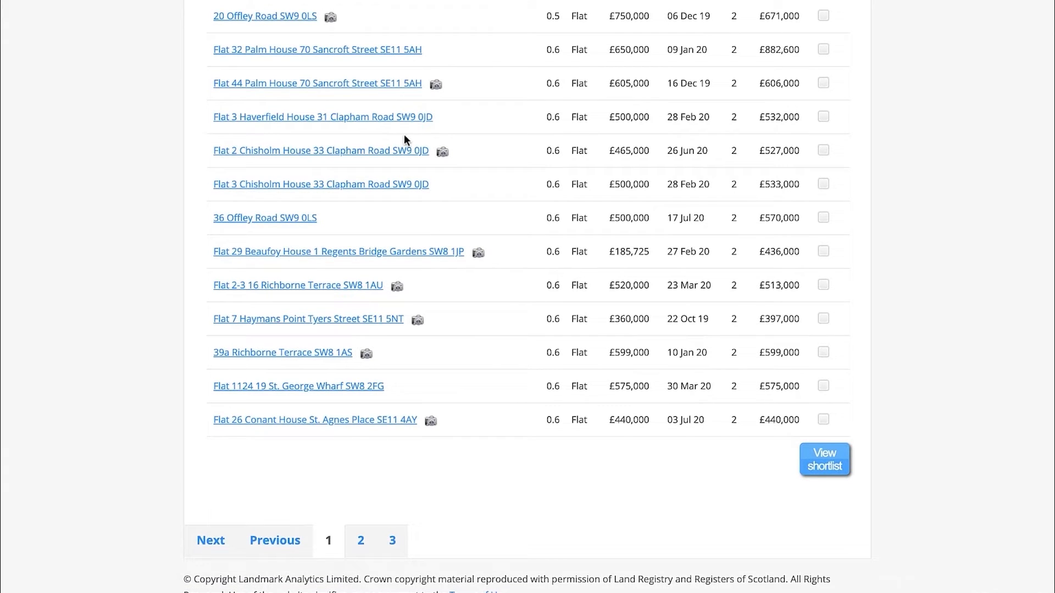
key(ctrl+Left)
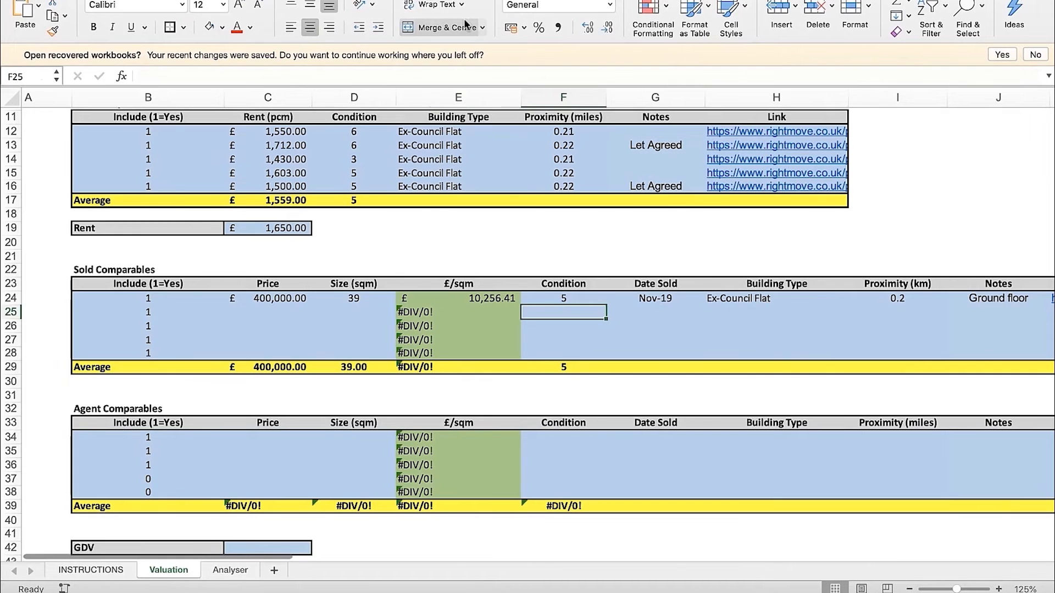
key(ctrl+Right)
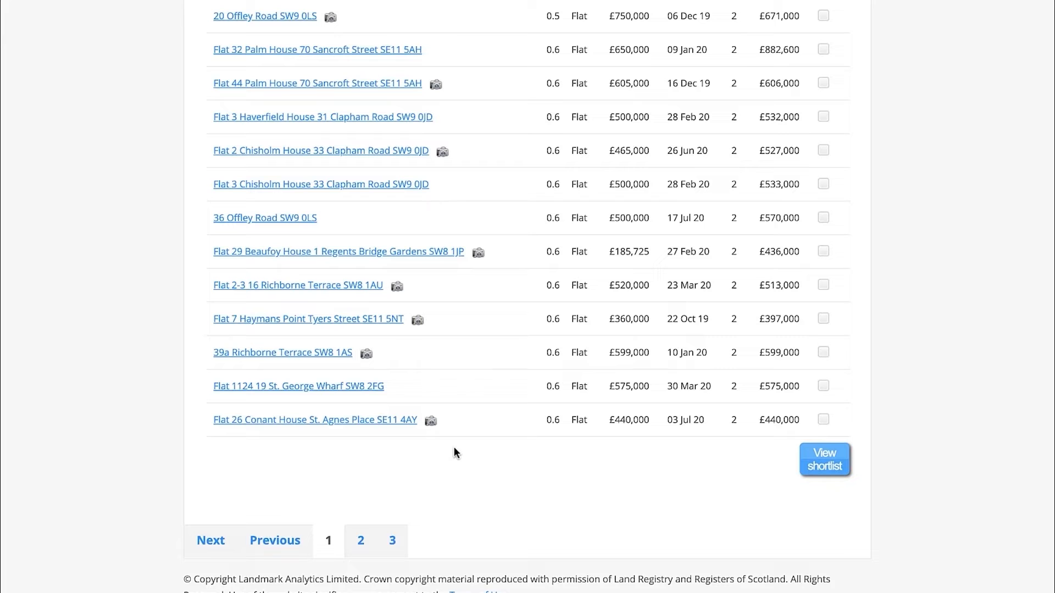
Open the £440,000 flat sold on 03 Jul 20 from the Mouseprice results list in a new tab
right_click(338, 422)
click(454, 368)
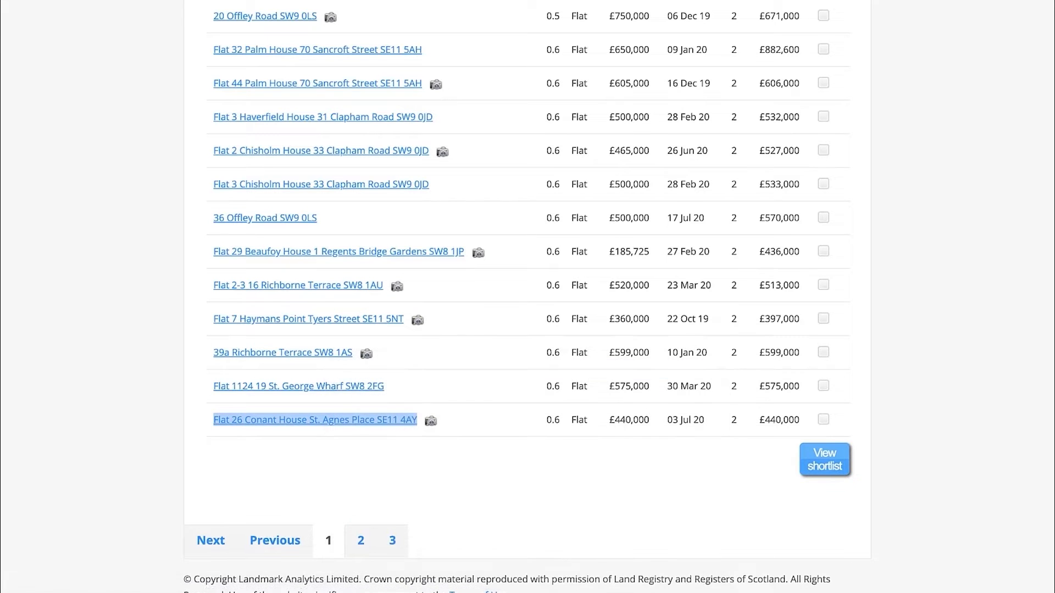
click(517, 1)
Display the £440,000 flat's location map, dismiss the error message, and zoom in around its marker
scroll(533, 283, down, 10)
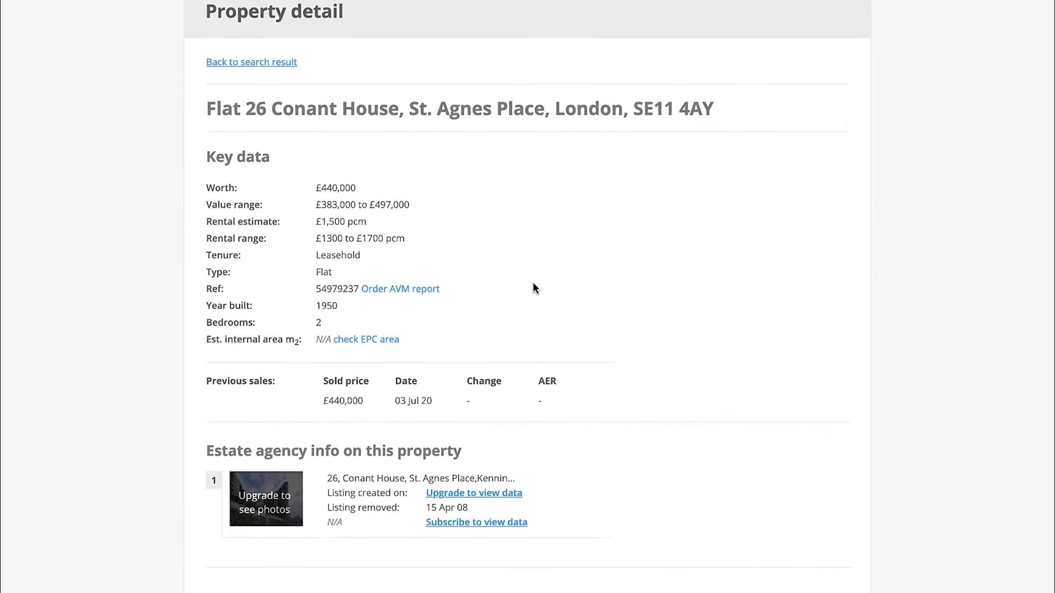
click(365, 464)
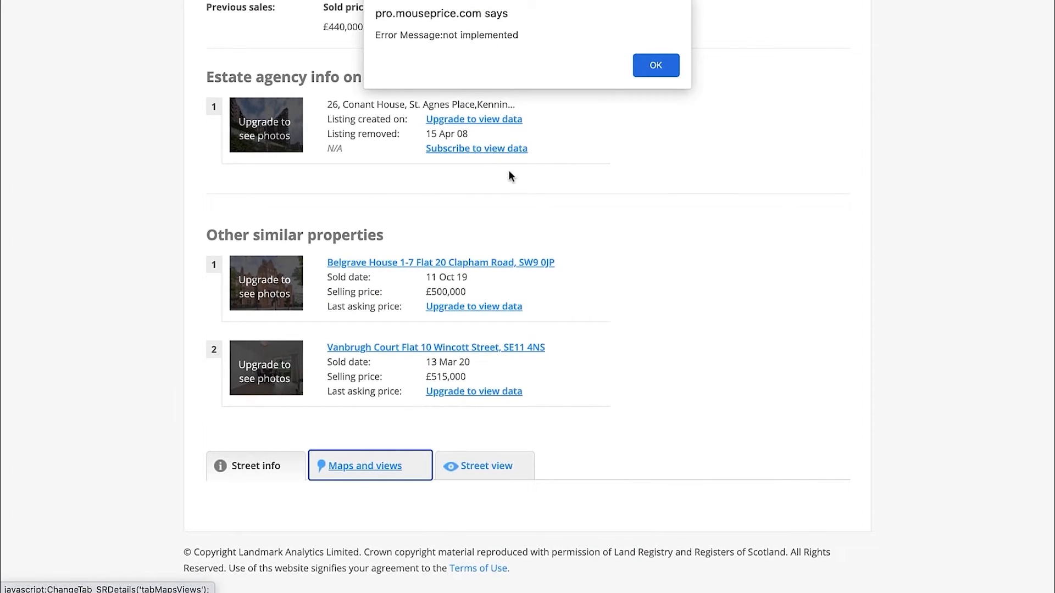
click(655, 75)
scroll(85, 393, down, 6)
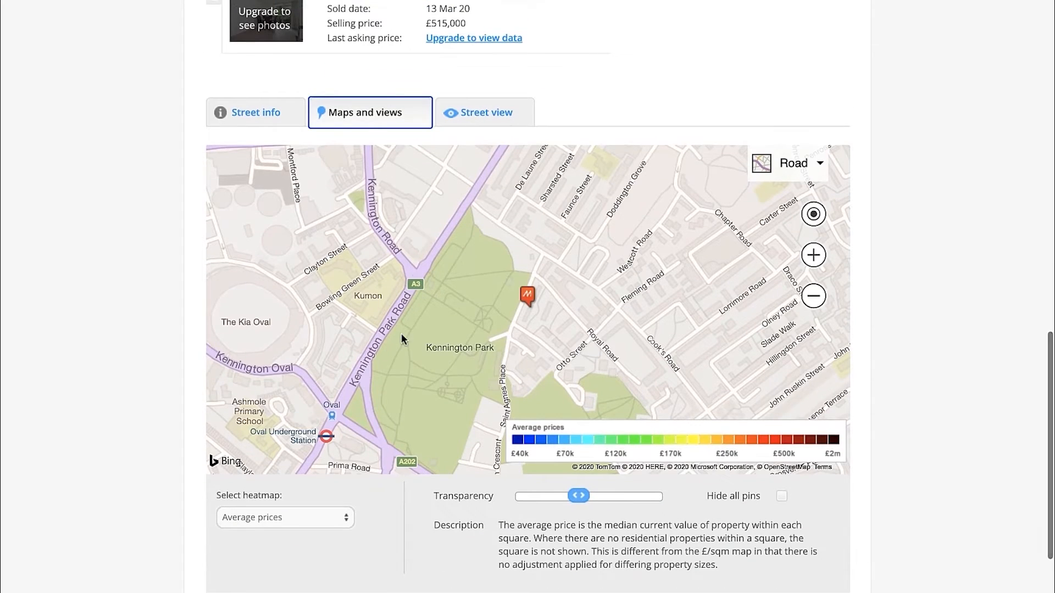
scroll(539, 304, up, 2)
Switch the £440,000 flat's map to Bird's eye view and zoom in to inspect the building type
click(794, 163)
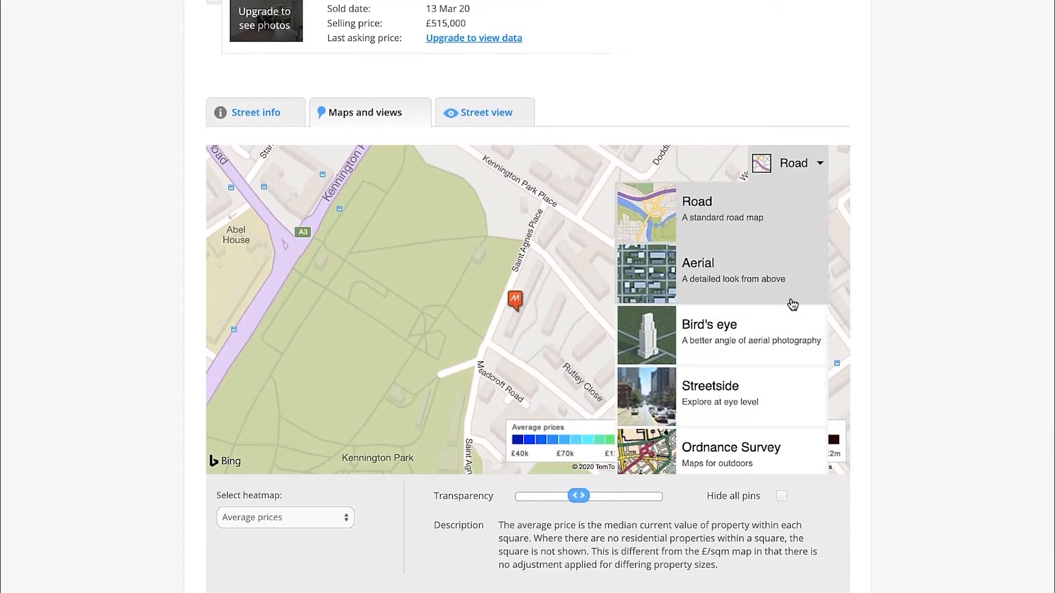
click(757, 341)
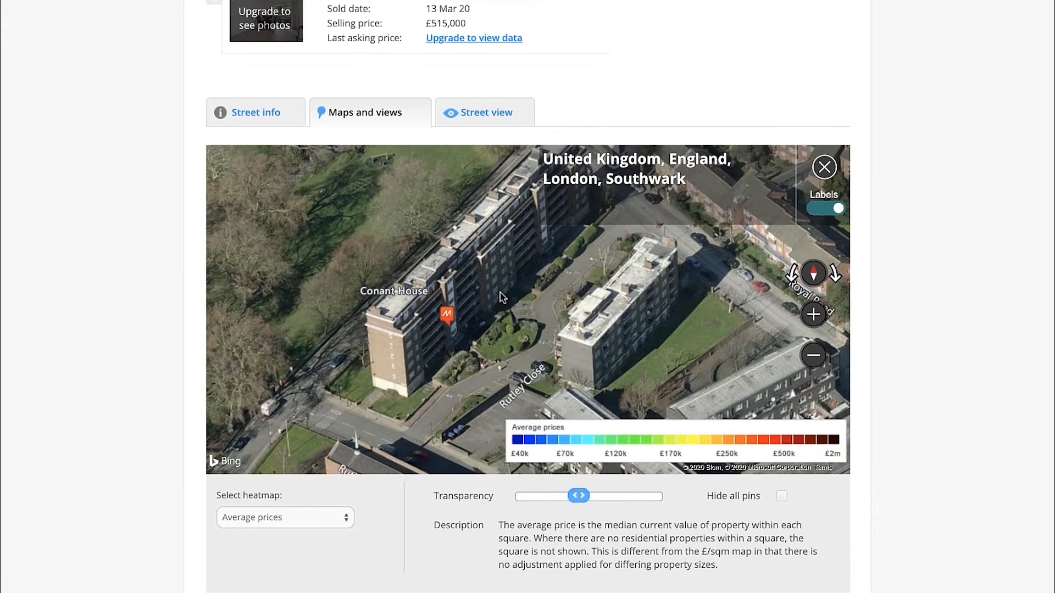
click(813, 314)
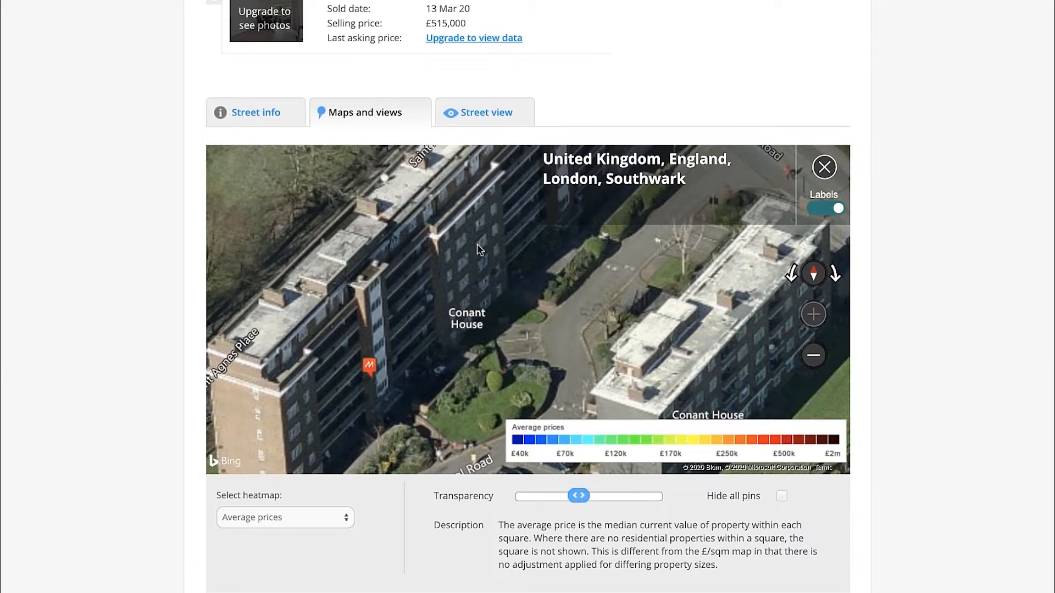
scroll(575, 65, up, 15)
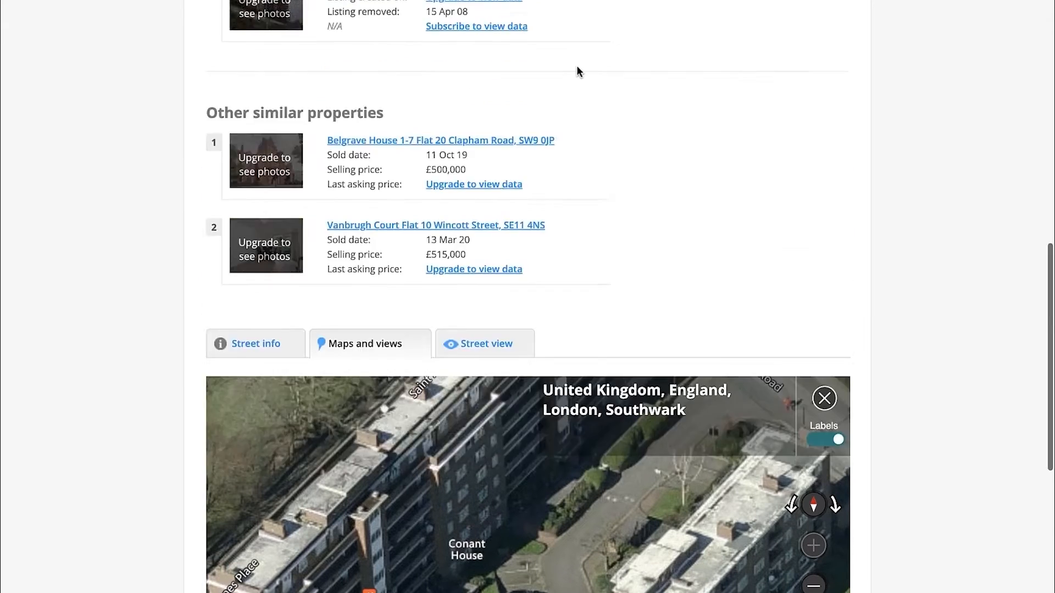
mouse_move(549, 68)
scroll(550, 69, down, 1)
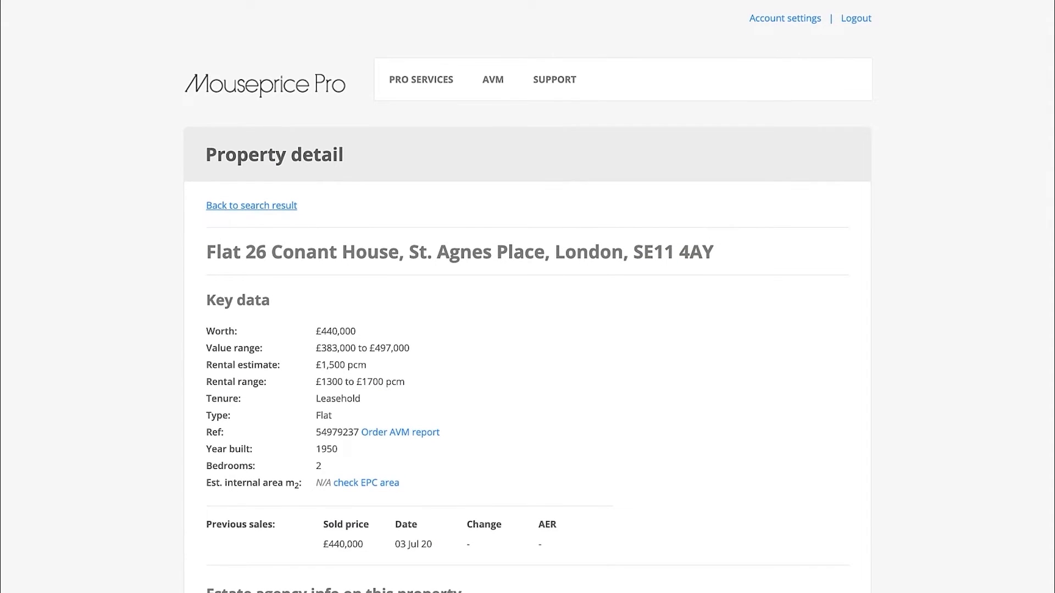
Close the £440,000 flat's tab and open page 2 of the comparables results list
key(super+w)
click(459, 456)
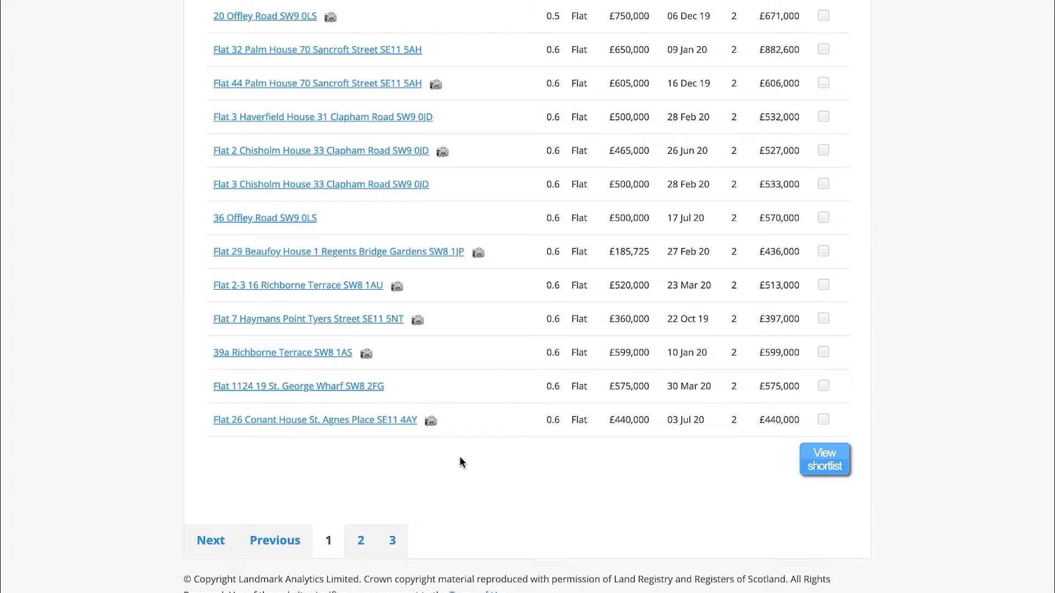
click(361, 543)
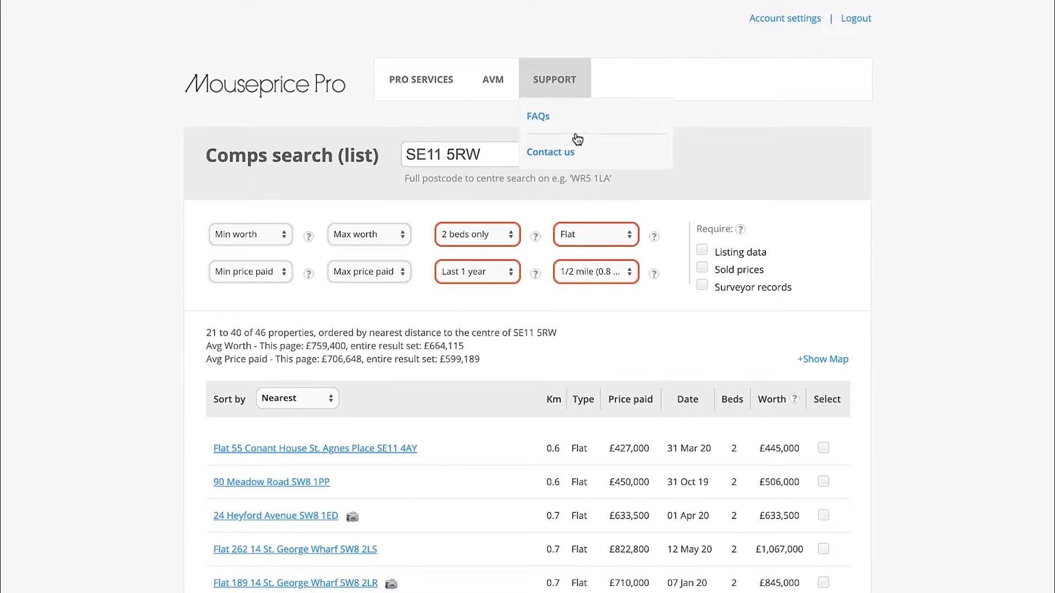
scroll(452, 243, down, 3)
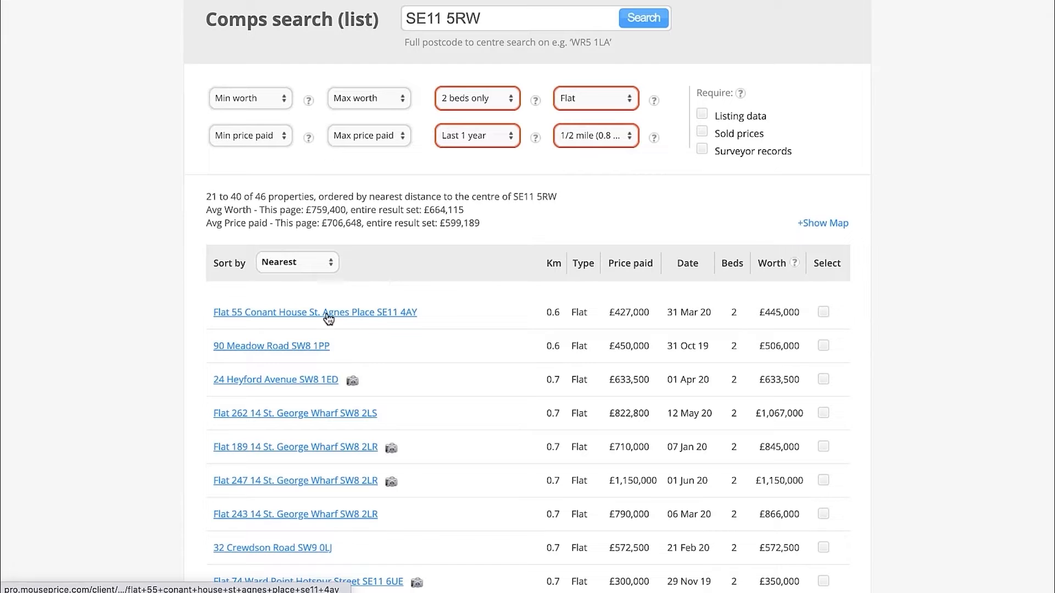
Review the sold flats on page 2 of the comparables results and open page 3
scroll(415, 332, down, 3)
scroll(416, 331, down, 3)
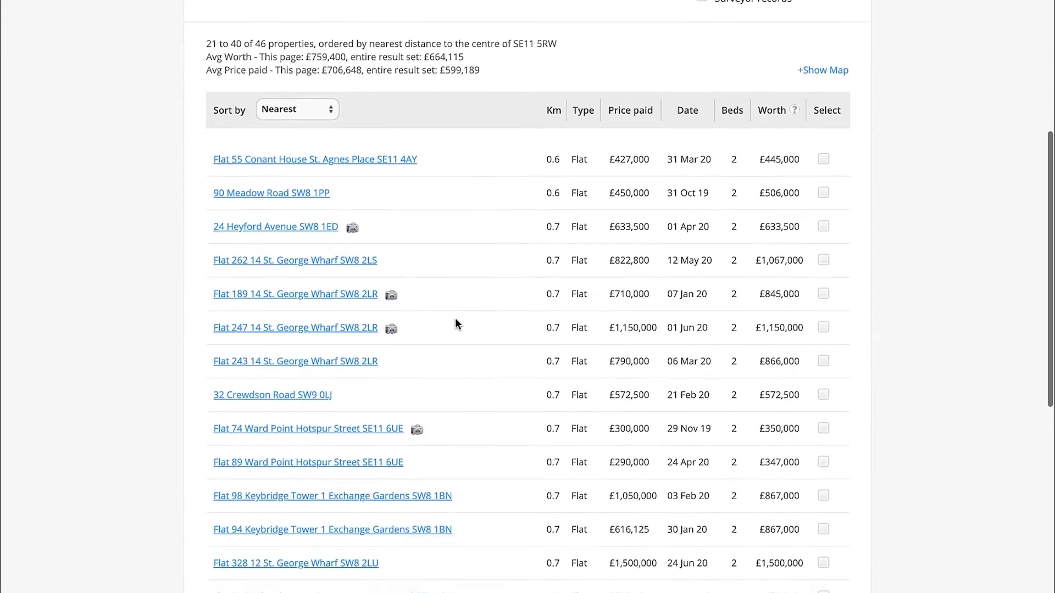
scroll(468, 303, down, 5)
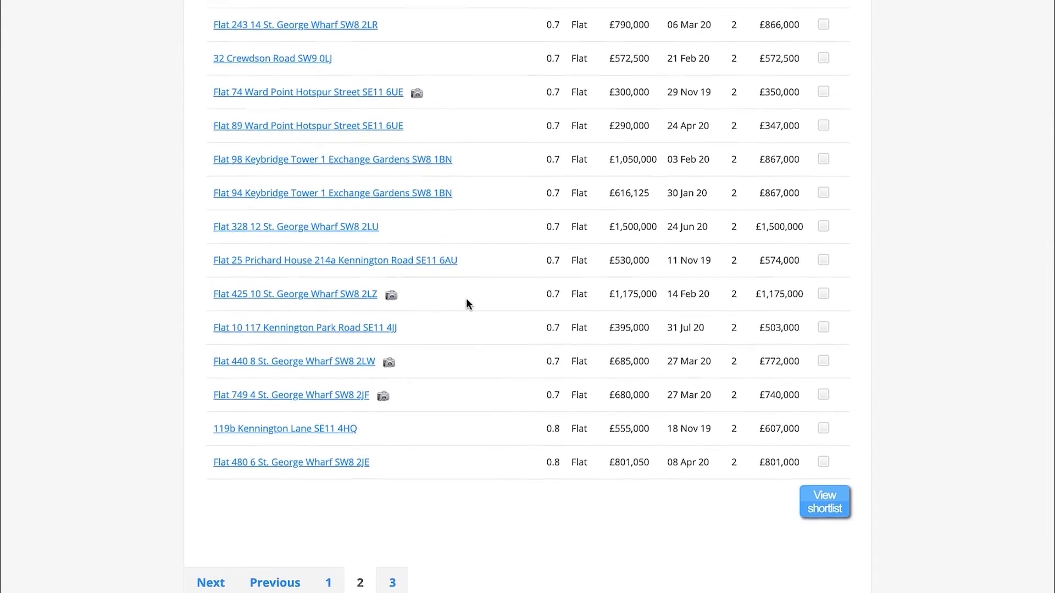
scroll(468, 304, up, 4)
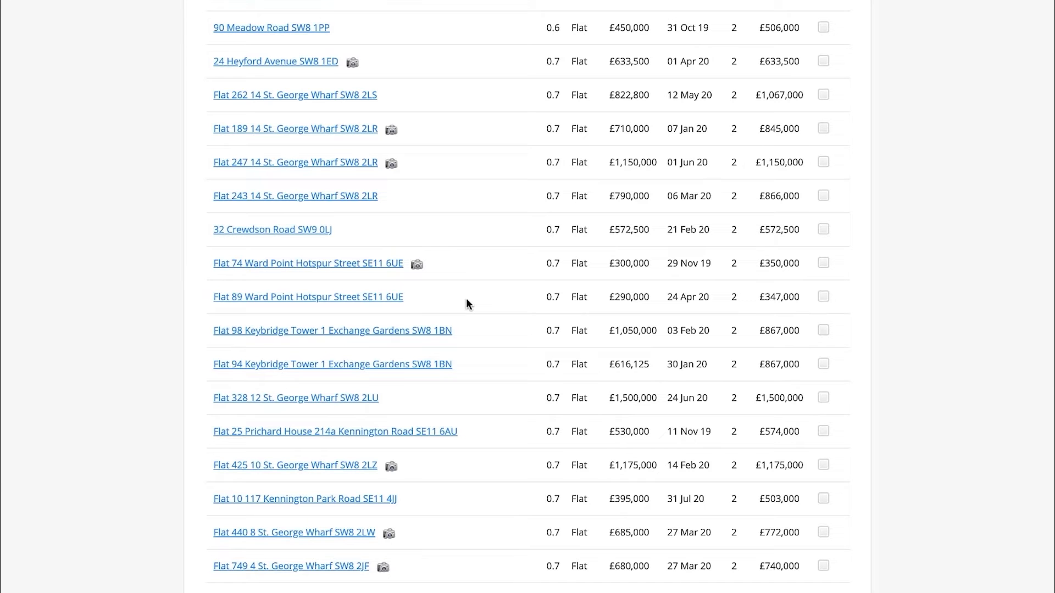
scroll(479, 275, up, 1)
scroll(480, 278, down, 5)
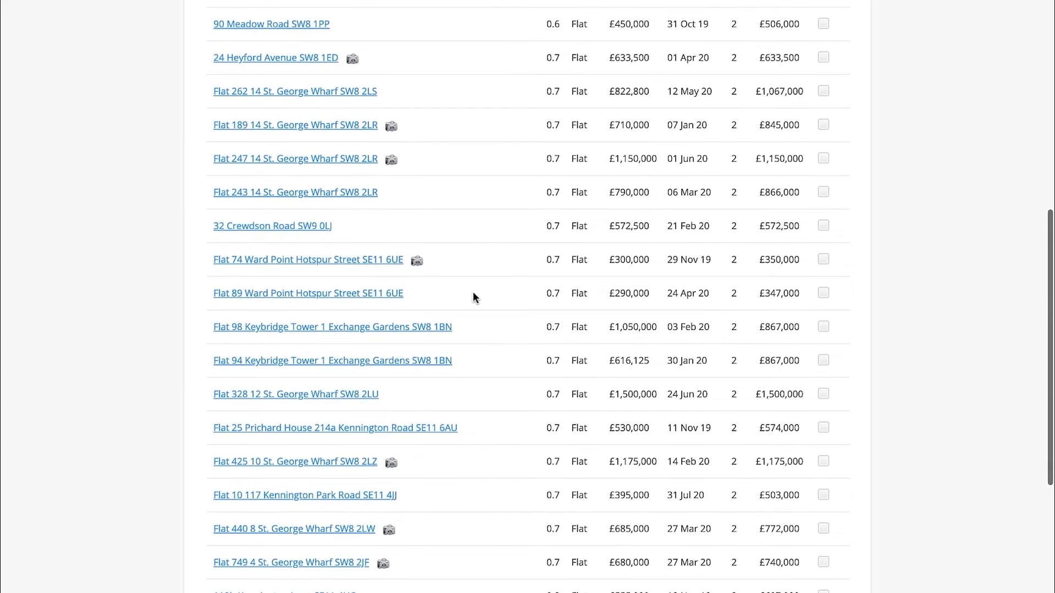
click(393, 513)
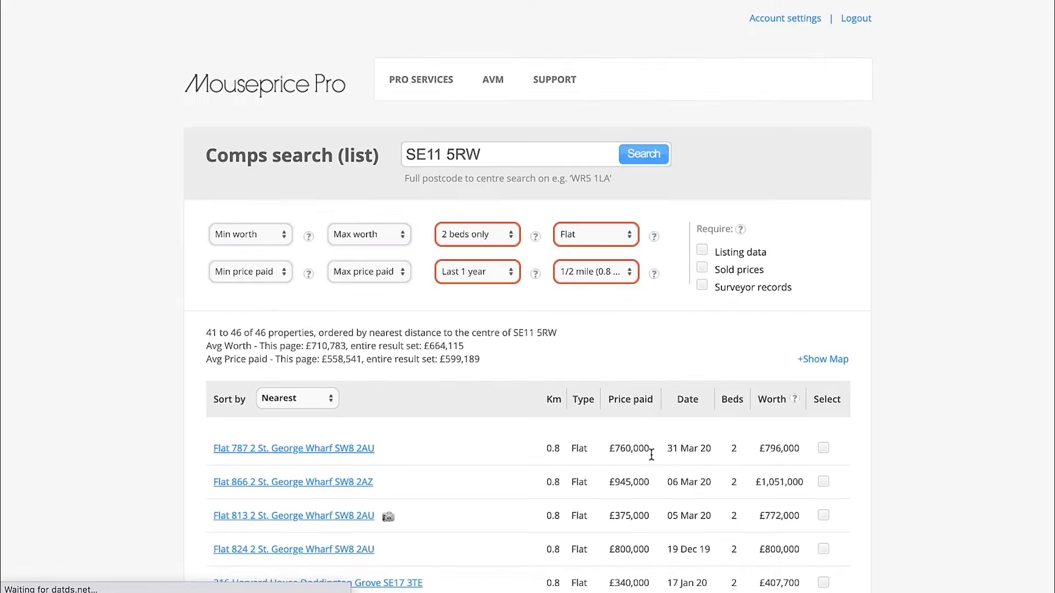
Open the £340,000 flat sold on 17 Jan 20 from the results list in a new tab and switch to it
scroll(564, 358, down, 2)
scroll(565, 359, down, 2)
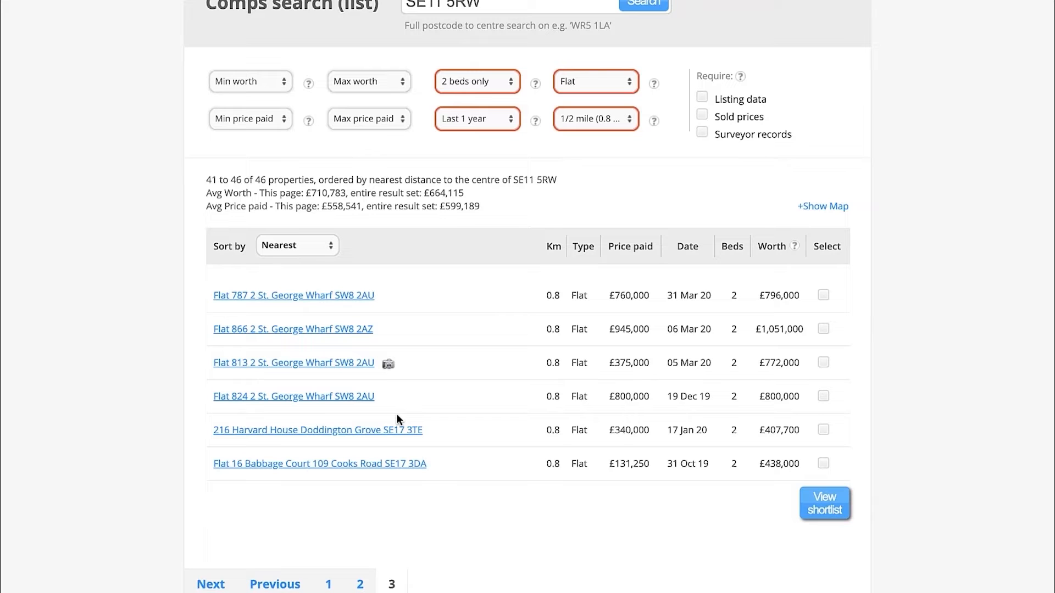
right_click(377, 430)
click(478, 372)
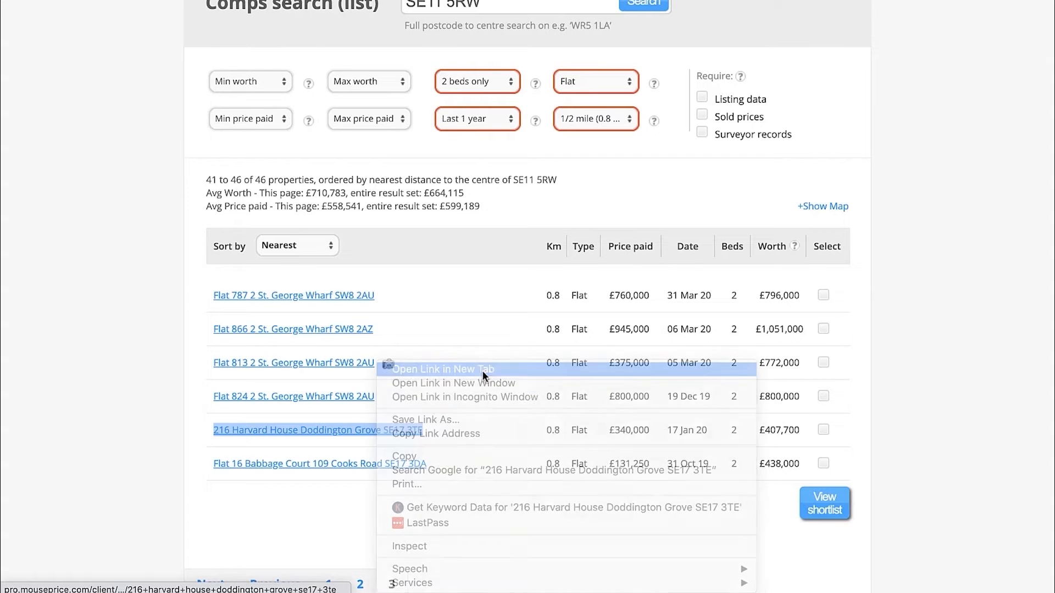
key(ctrl+Tab)
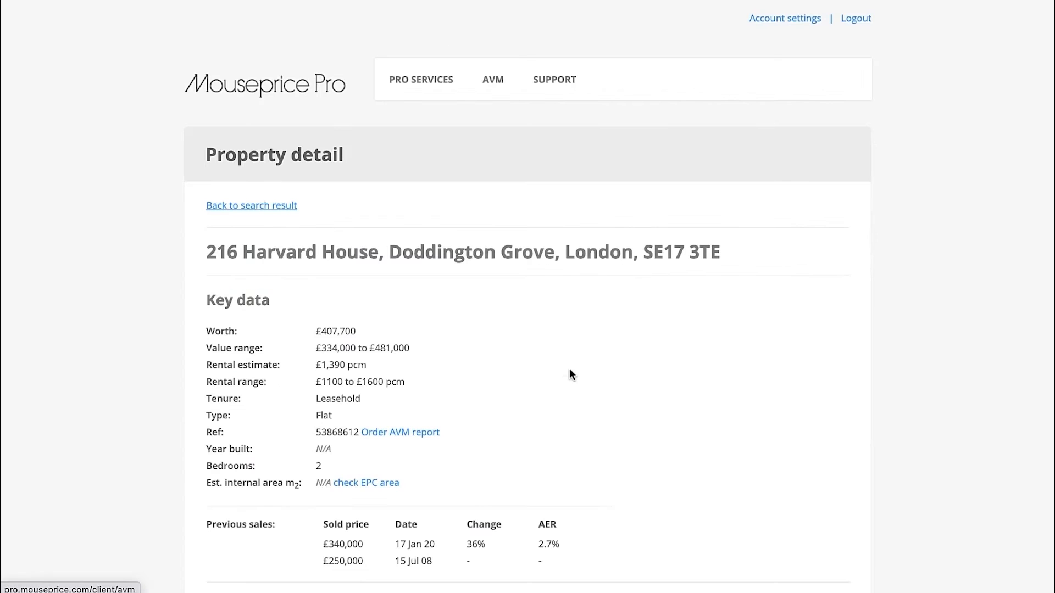
Display the £340,000 flat's location map, dismiss the error message, and zoom in around its marker
scroll(569, 368, down, 10)
click(369, 337)
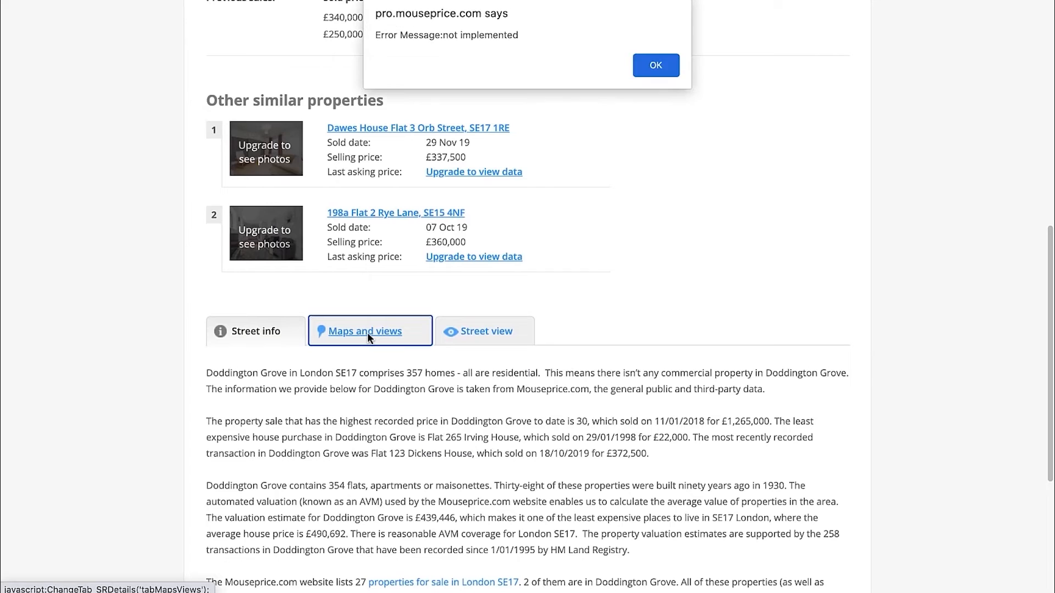
click(654, 64)
scroll(635, 207, down, 2)
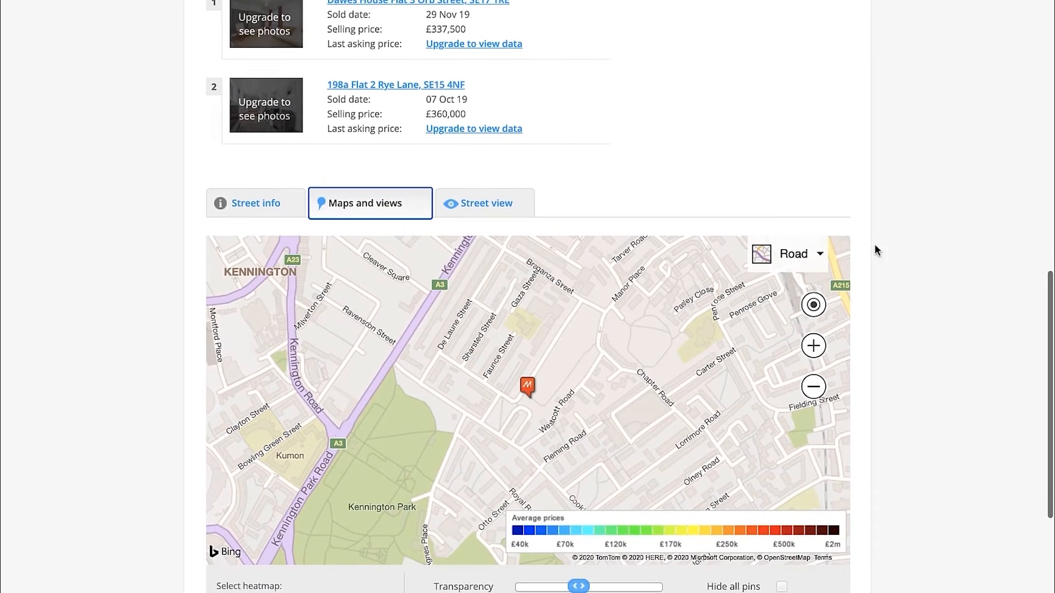
scroll(549, 396, up, 2)
Switch the £340,000 flat's map to Bird's eye view and zoom in to inspect the building type
click(817, 253)
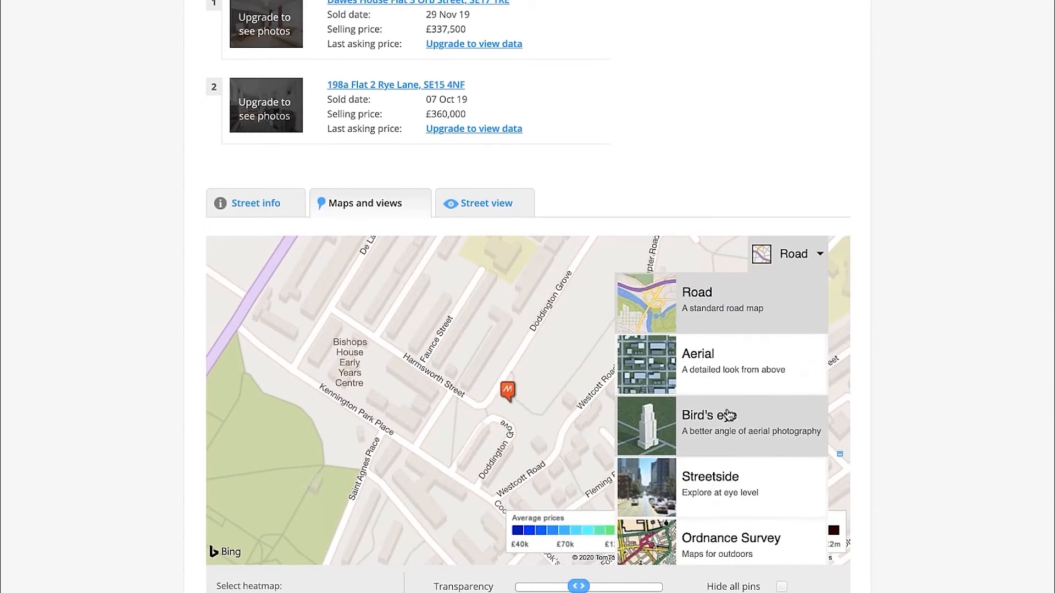
click(728, 411)
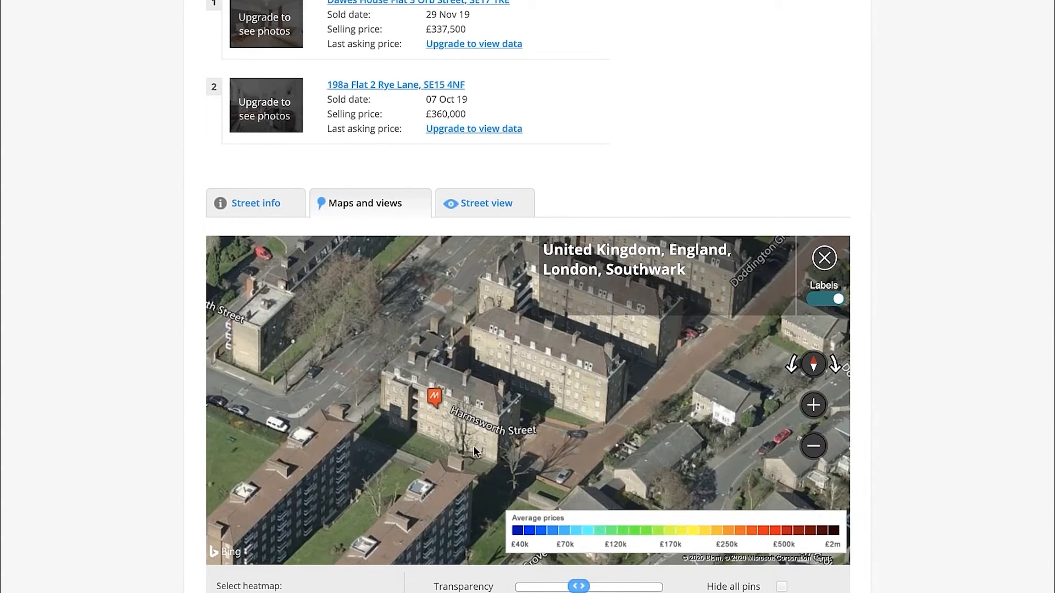
scroll(474, 449, up, 1)
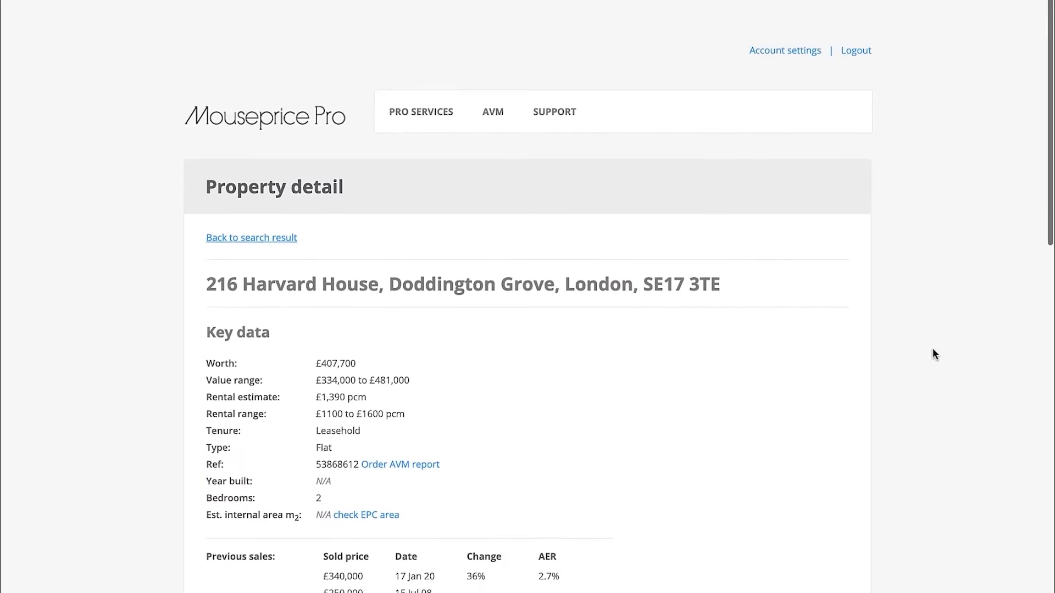
scroll(688, 311, down, 1)
scroll(688, 311, down, 3)
scroll(657, 280, up, 4)
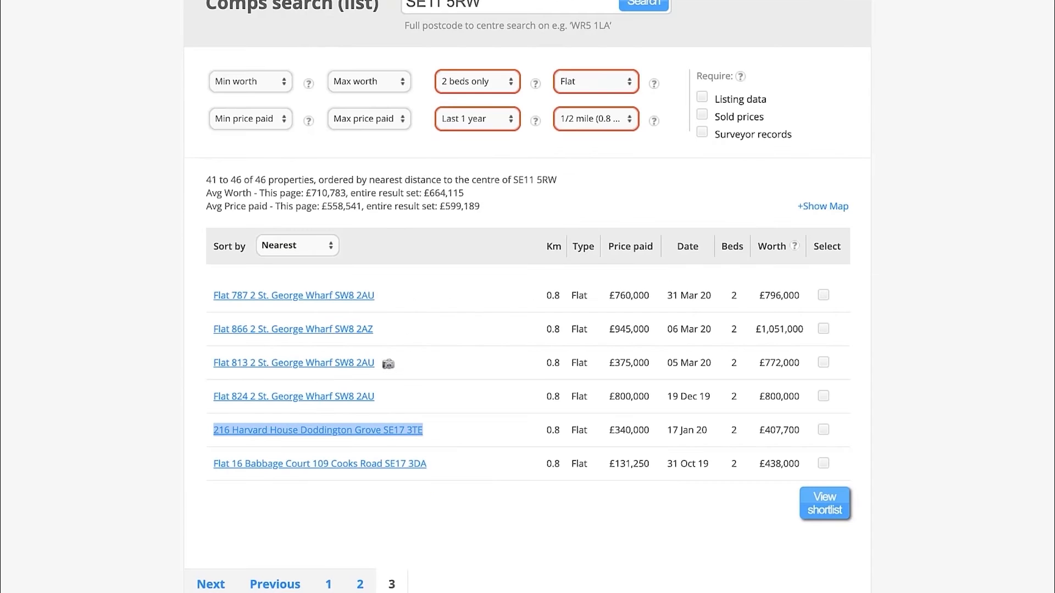
Check the £340,000 flat's distance in the results list, and review the £440,000 flat's property details and Bird's eye map
drag(564, 433, 549, 430)
click(598, 196)
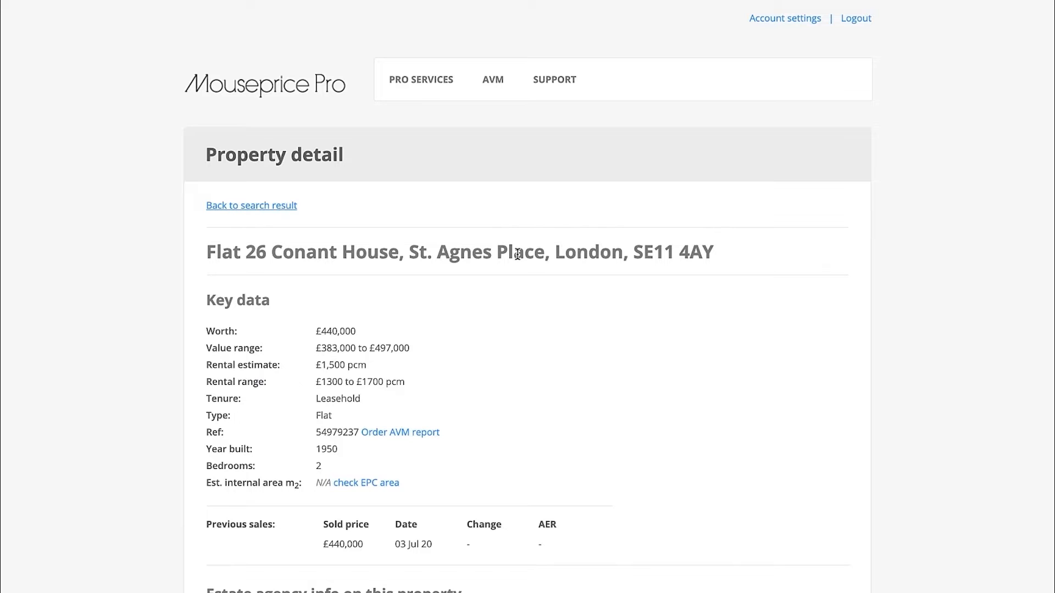
triple_click(545, 246)
click(667, 272)
scroll(583, 286, down, 3)
scroll(580, 252, down, 4)
scroll(549, 220, down, 6)
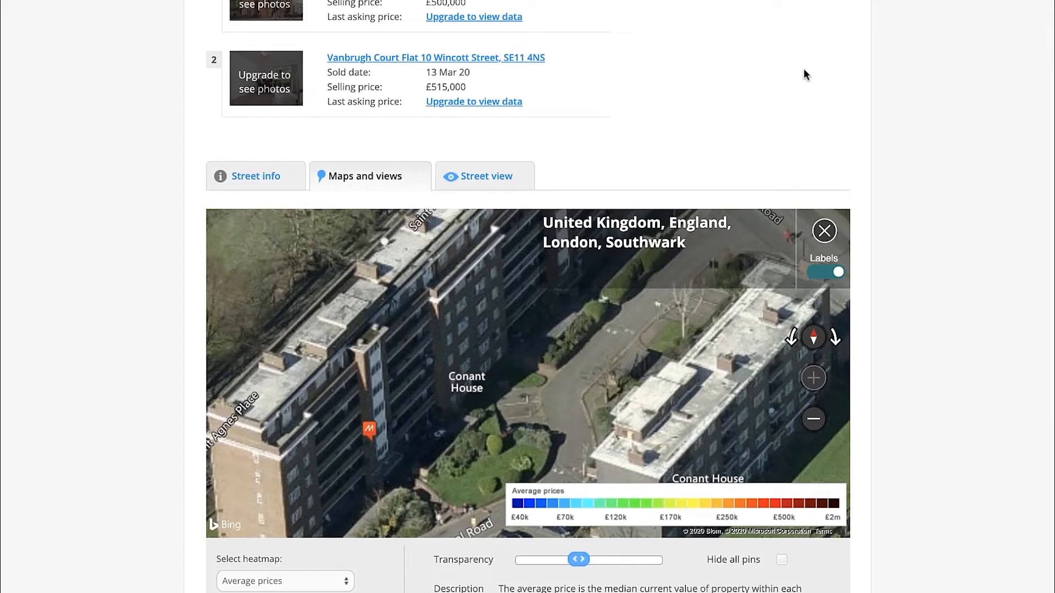
scroll(804, 71, up, 13)
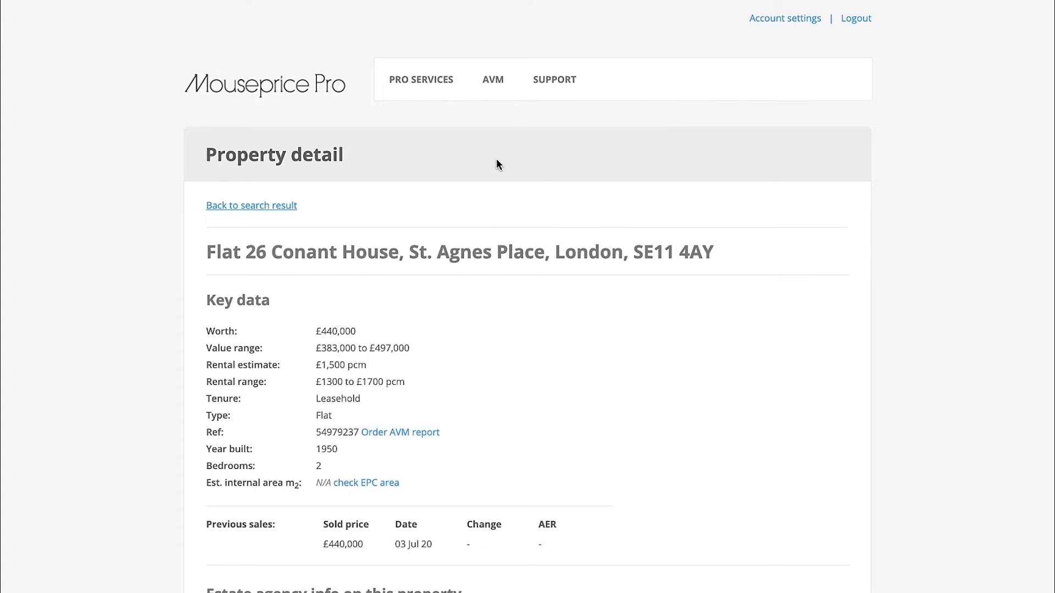
Switch to the Excel Valuation sheet, check the size and condition cells of the sold comparable in row 25, and return to Mouseprice Pro
key(ctrl+Left)
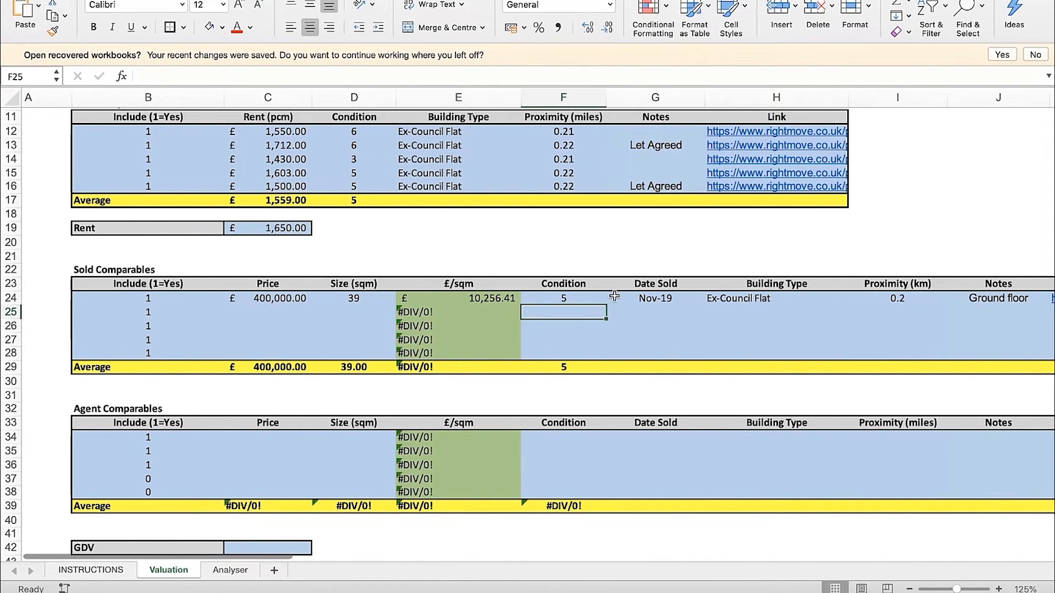
click(360, 313)
click(530, 312)
key(ctrl+Right)
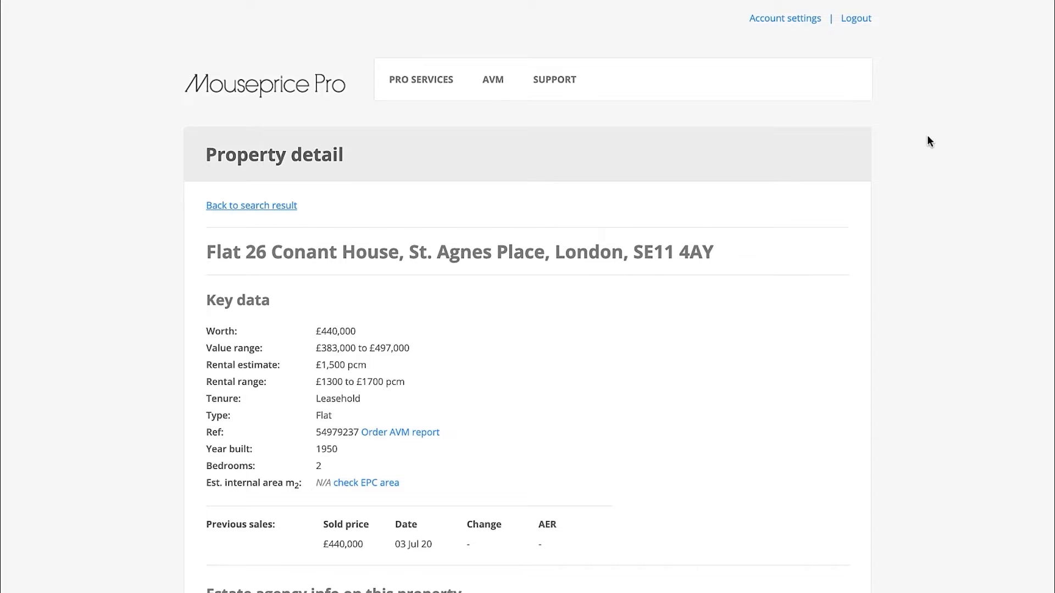
Return to the Excel Valuation sheet and review the prices, sizes and £/sqm values of the recorded sold comparables
key(ctrl+Right)
key(ctrl+Left)
key(ctrl+Left)
click(508, 236)
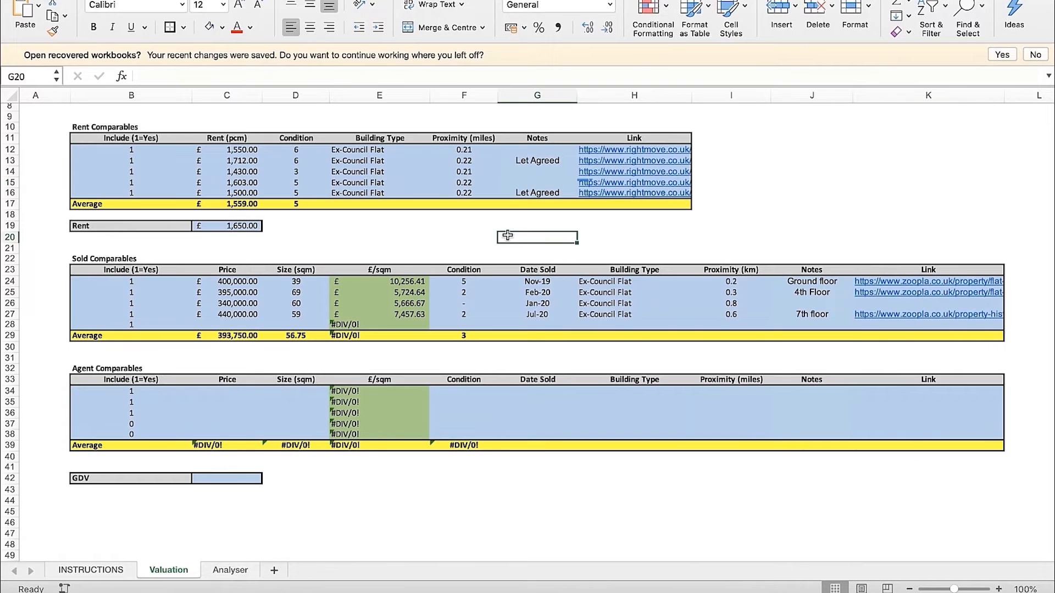
drag(147, 289, 418, 315)
click(646, 248)
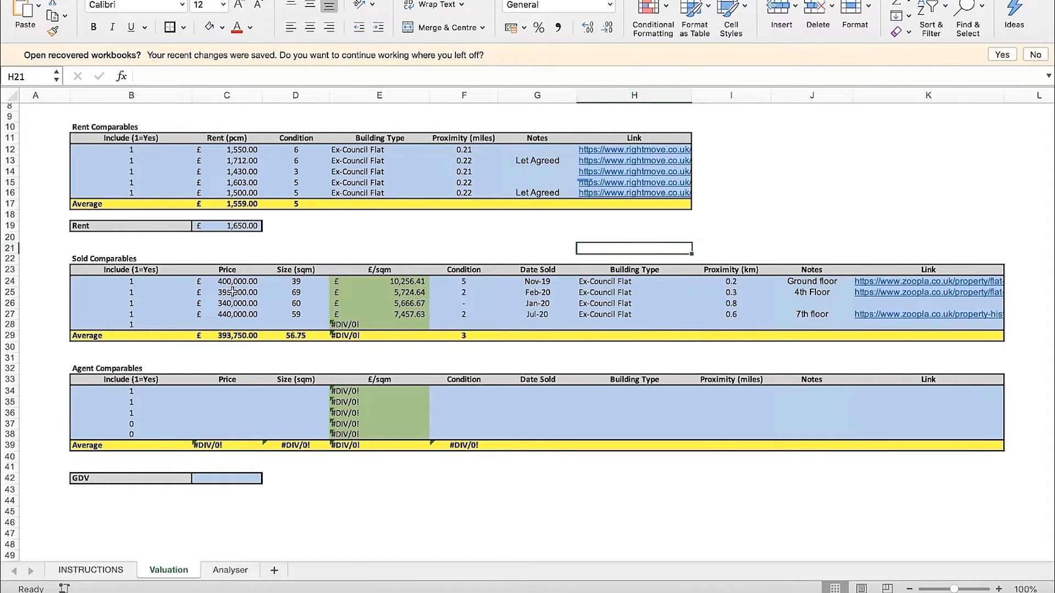
click(319, 234)
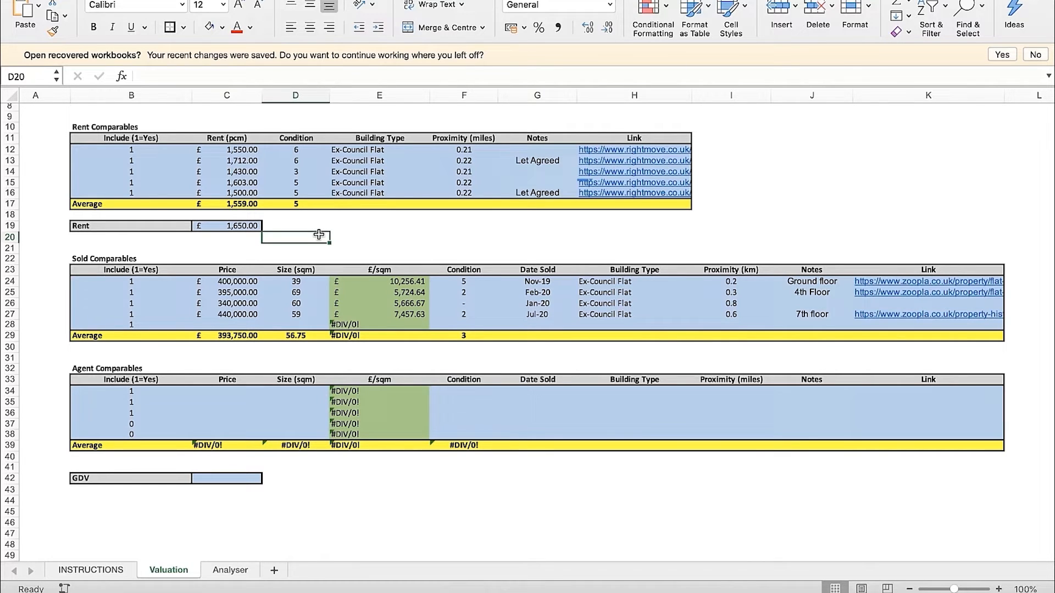
Review the prices of the sold comparables in rows 24 to 28
click(388, 248)
drag(236, 282, 235, 327)
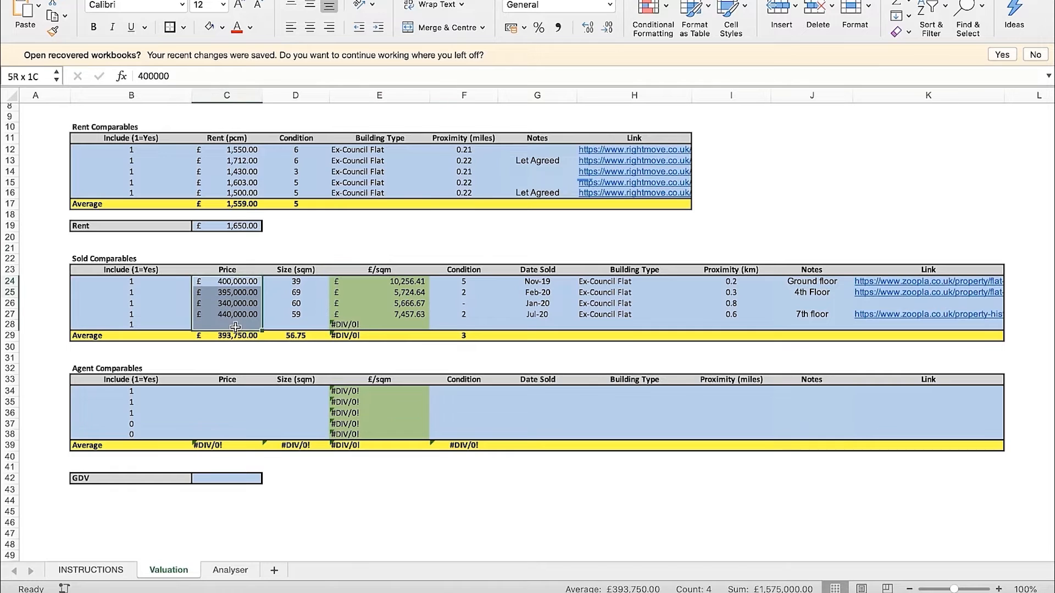
click(295, 239)
click(368, 226)
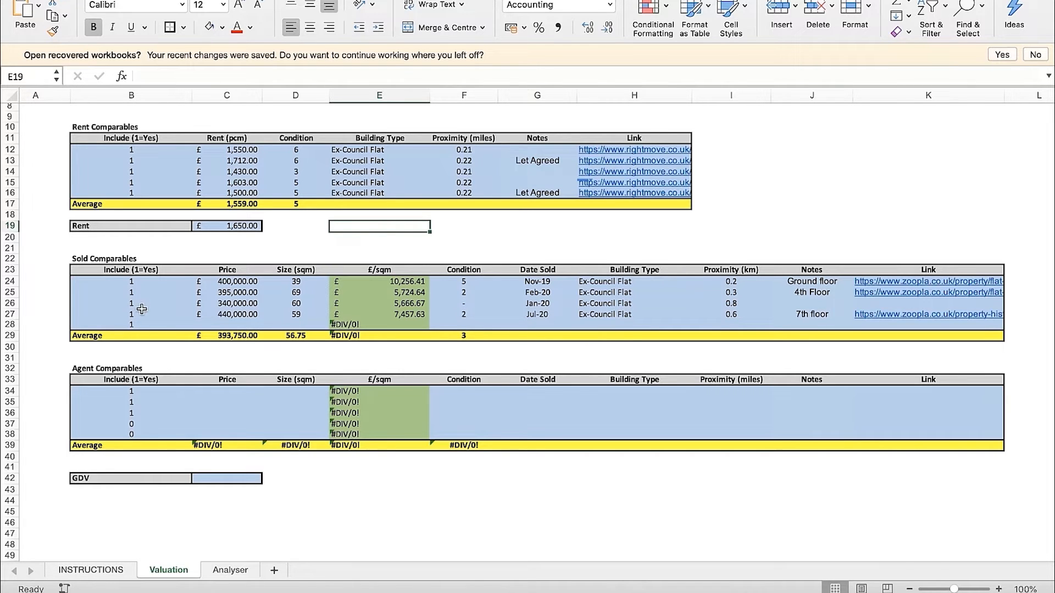
Exclude the £440,000 seventh-floor flat in row 27 from the sold averages by setting its Include value to 0
drag(133, 313, 892, 310)
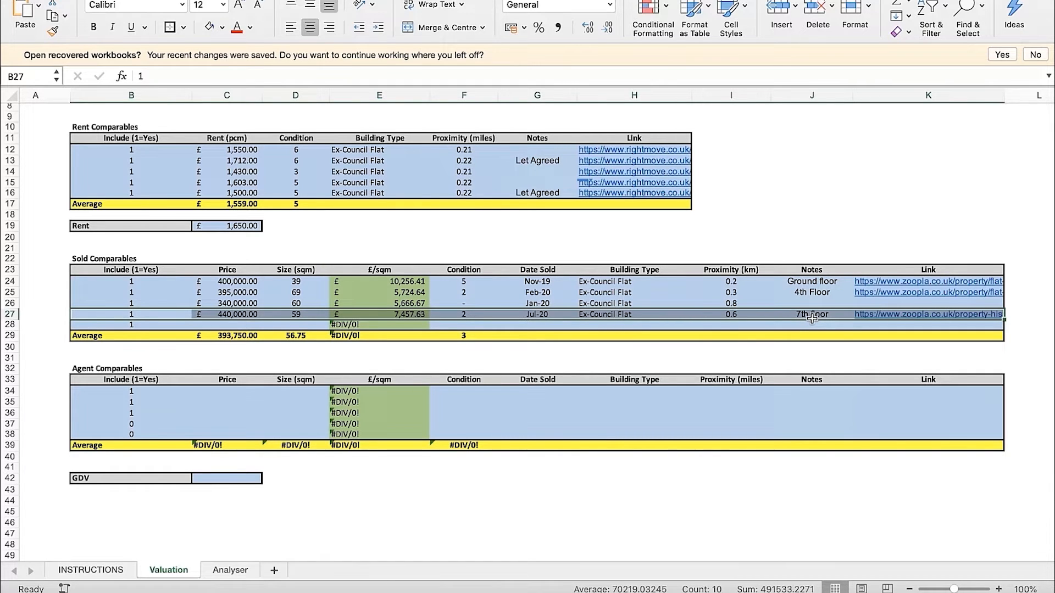
click(811, 226)
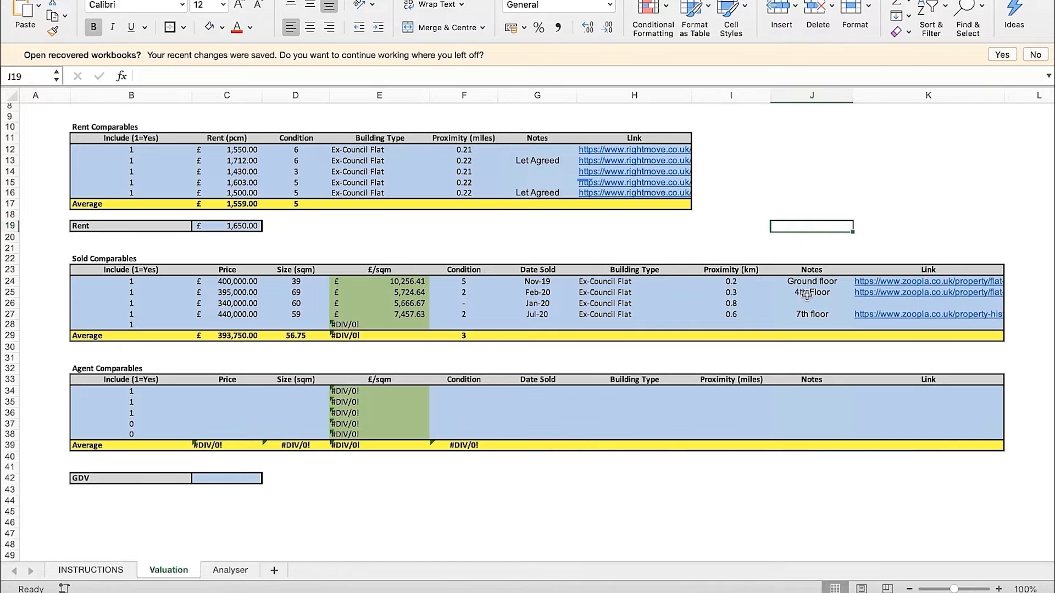
click(153, 314)
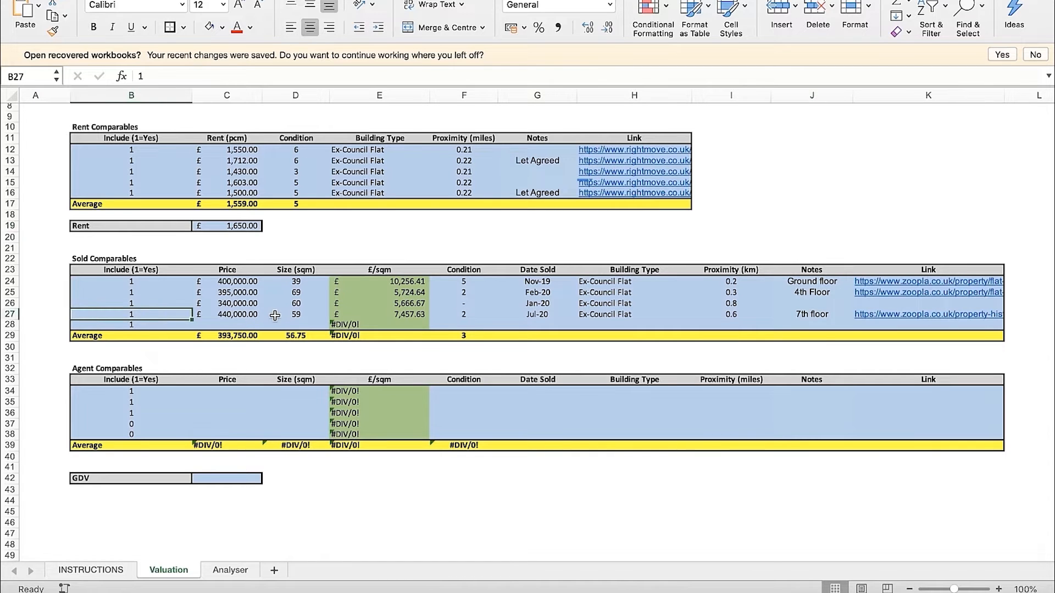
text(0)
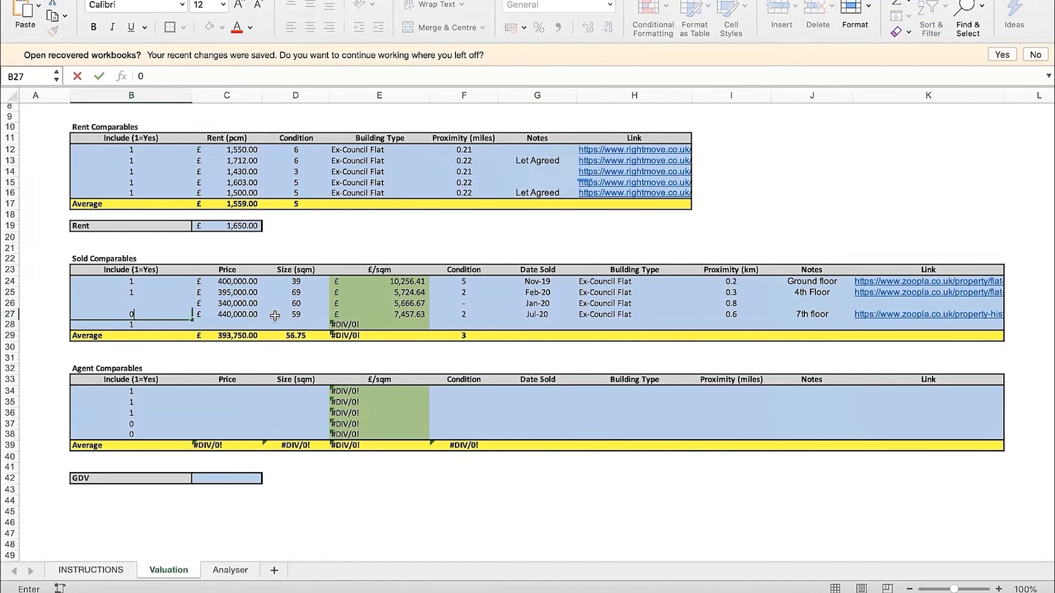
key(Return)
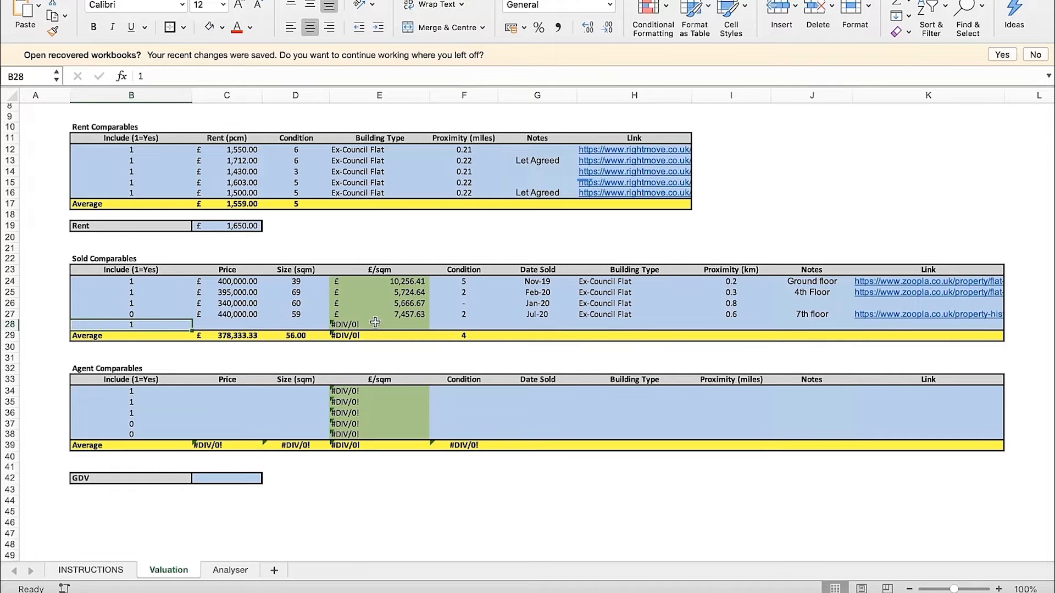
Exclude the empty sold comparable row 28 from the averages by setting its Include value to 0
drag(897, 326, 126, 318)
click(64, 300)
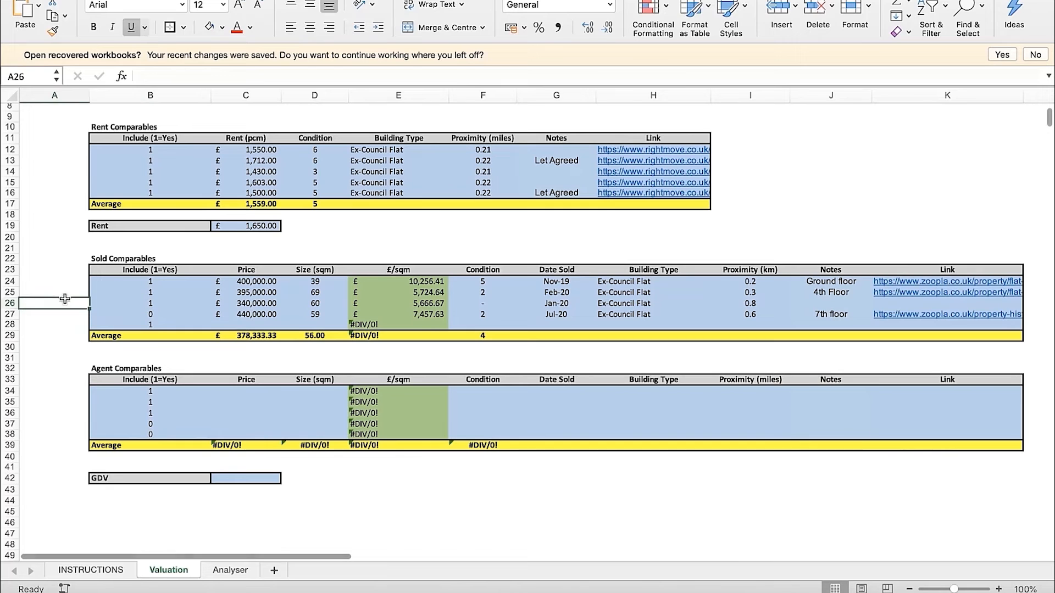
click(156, 325)
text(0)
key(Return)
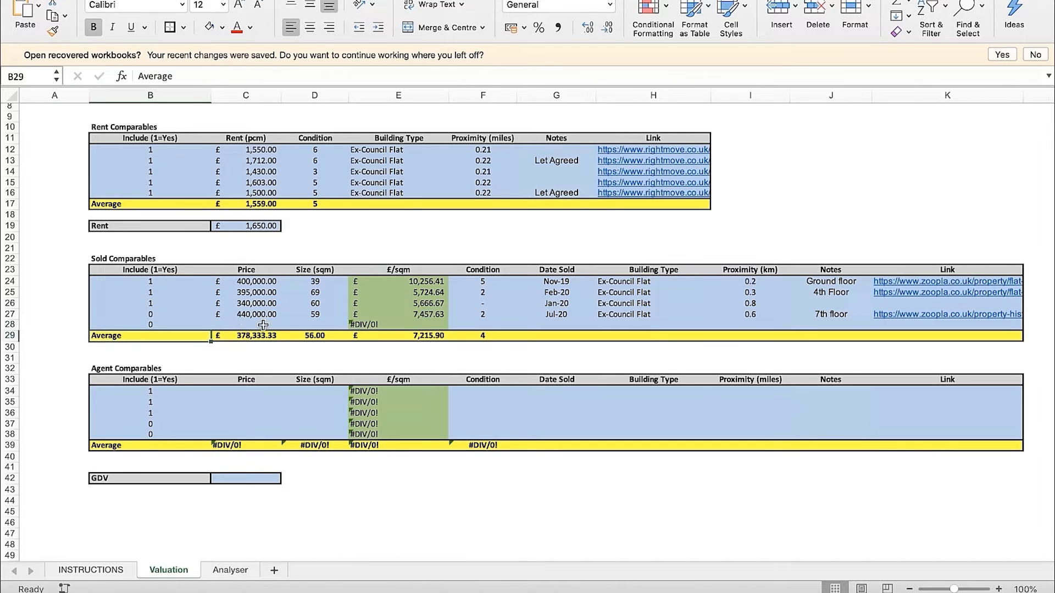
Compare the sold comparables' proximities and exclude the £340,000 flat in row 26 by setting its Include value to 0
scroll(220, 313, right, 1)
scroll(220, 313, up, 1)
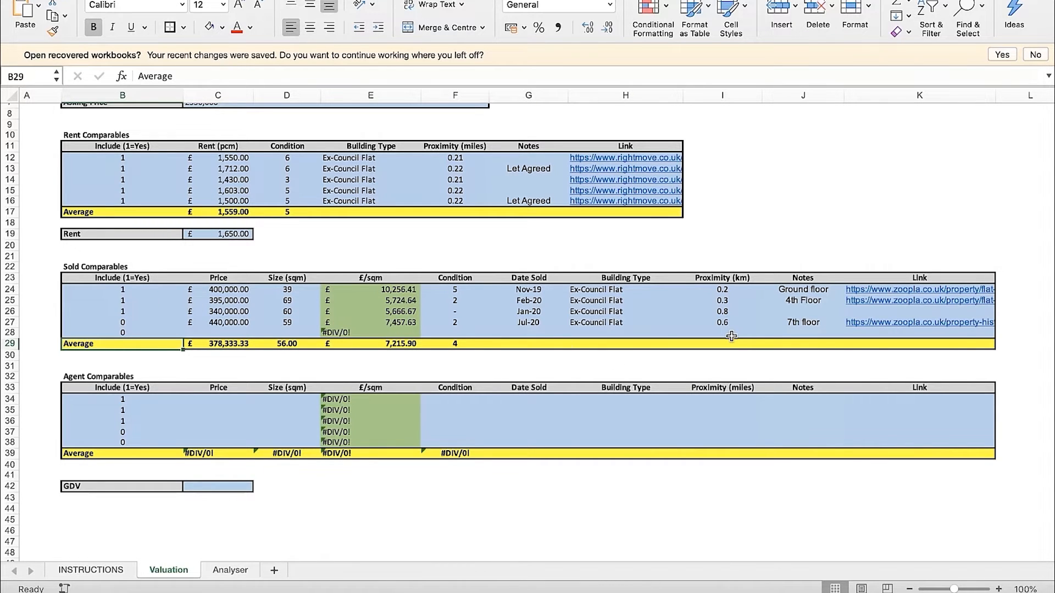
click(727, 312)
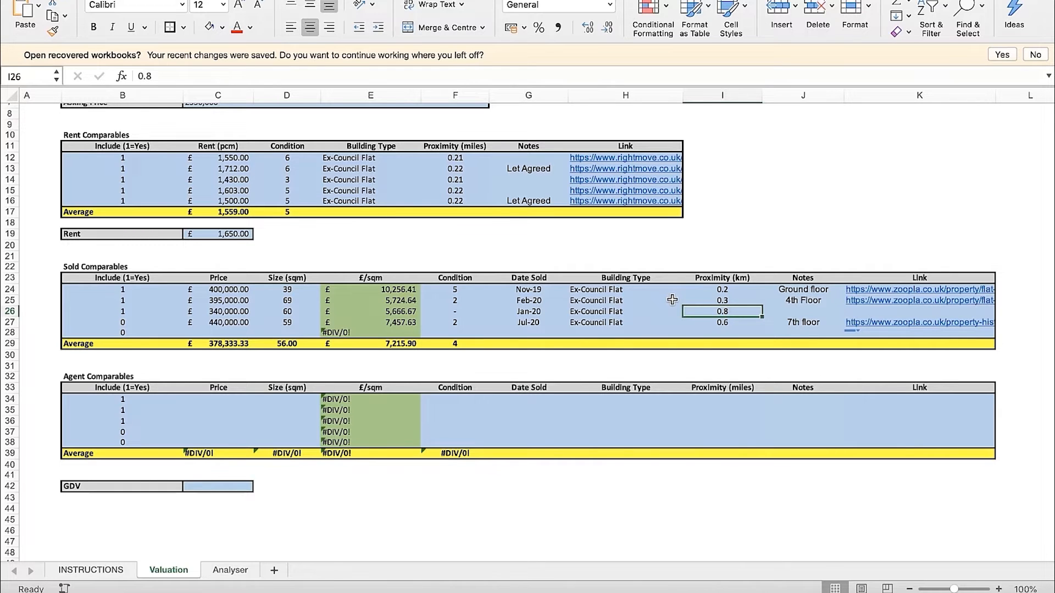
drag(735, 290, 742, 301)
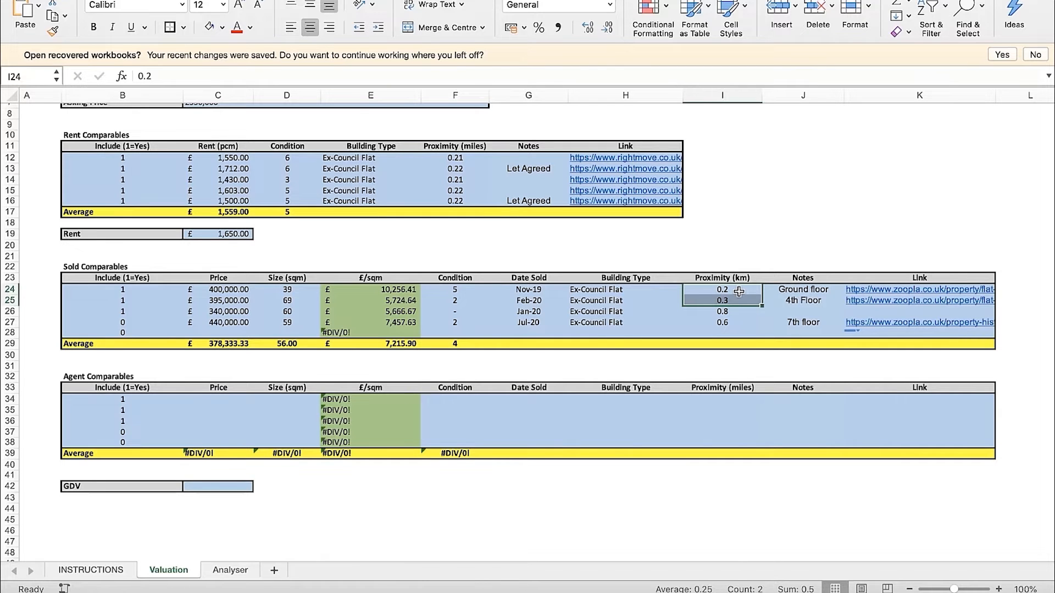
click(739, 277)
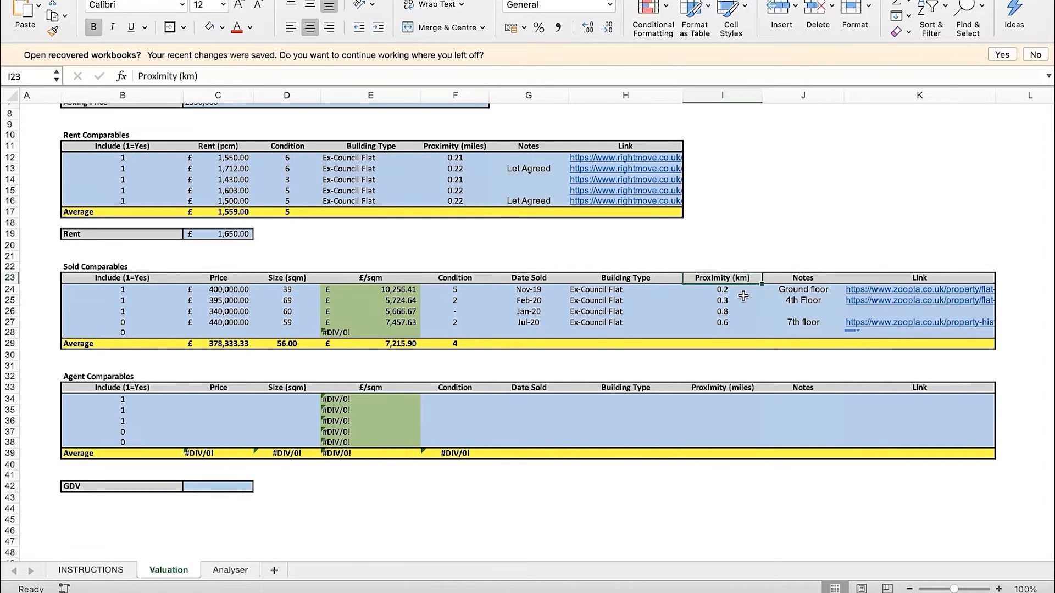
click(748, 262)
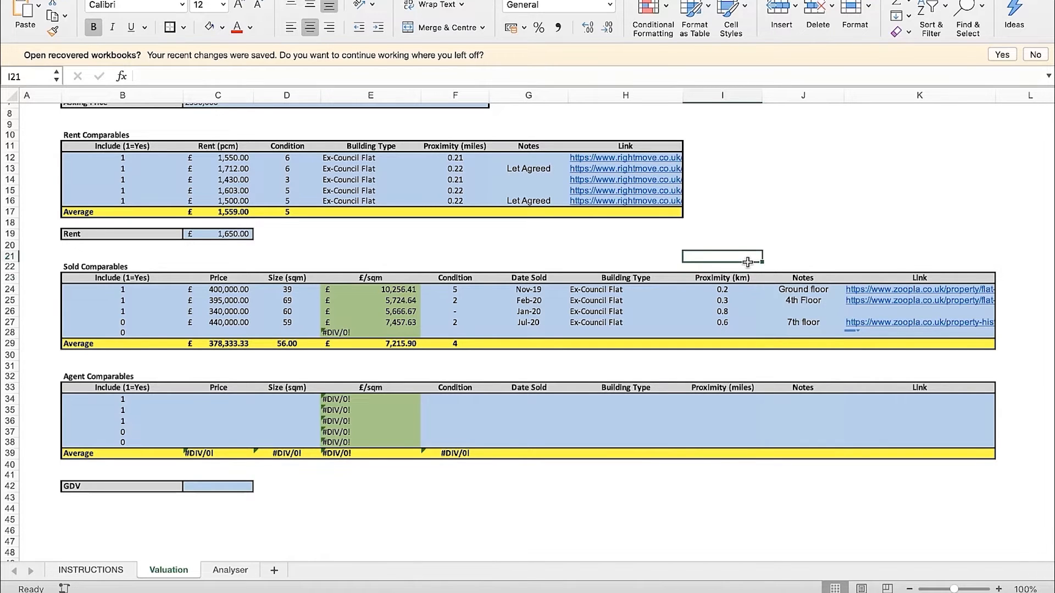
click(141, 313)
text(0)
key(Return)
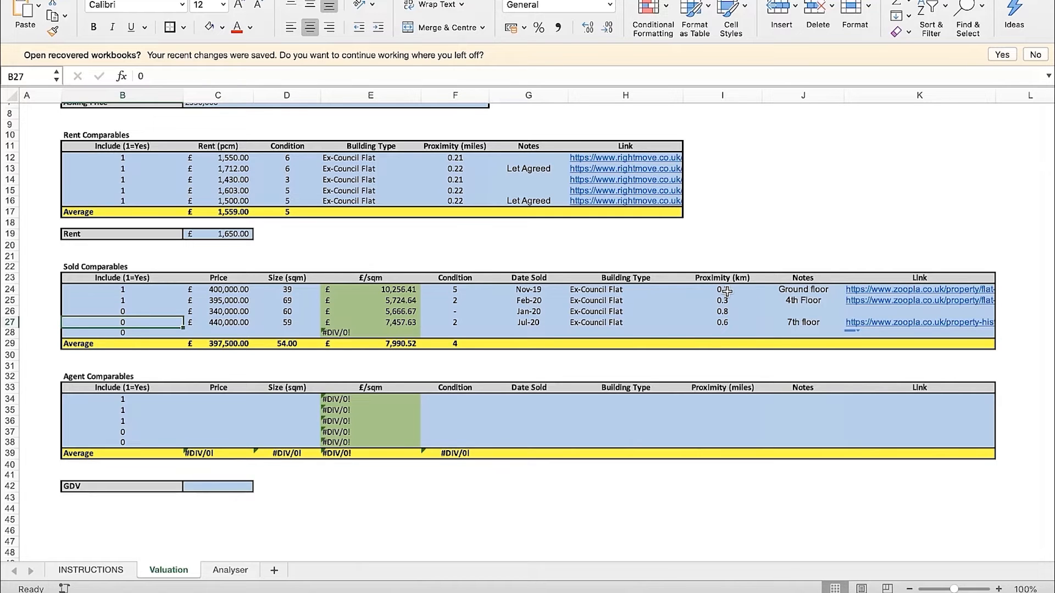
click(693, 237)
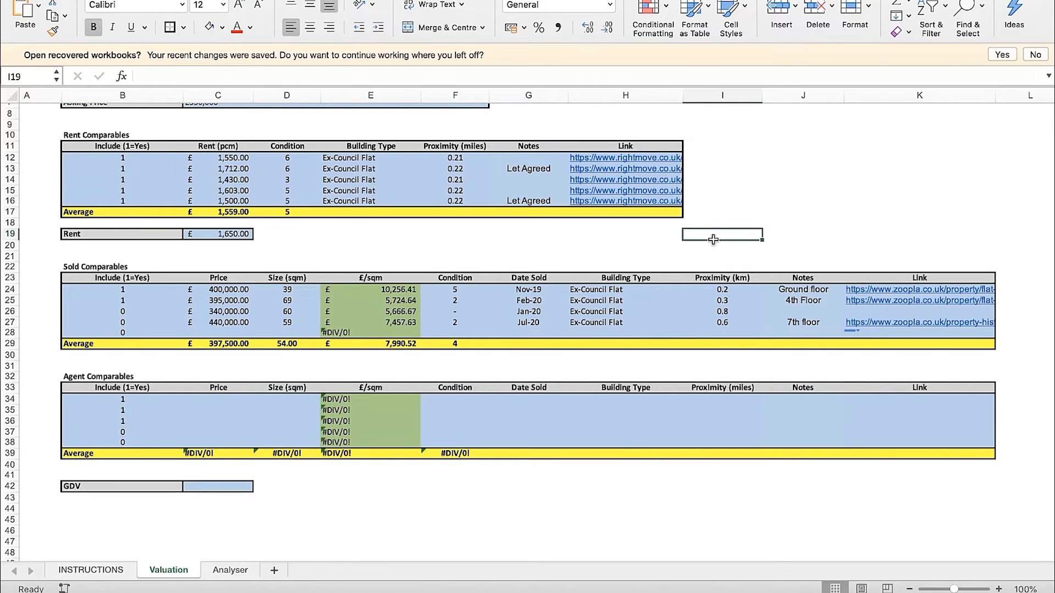
Review the price, size, £/sqm and condition of the two sold comparables still included, in rows 24 and 25
scroll(549, 264, up, 1)
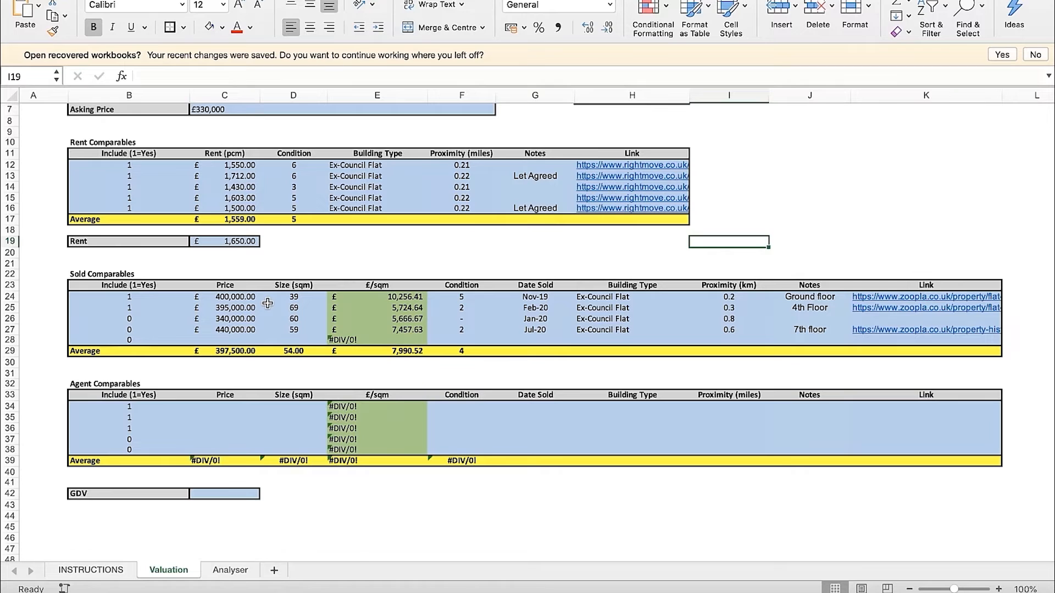
click(237, 301)
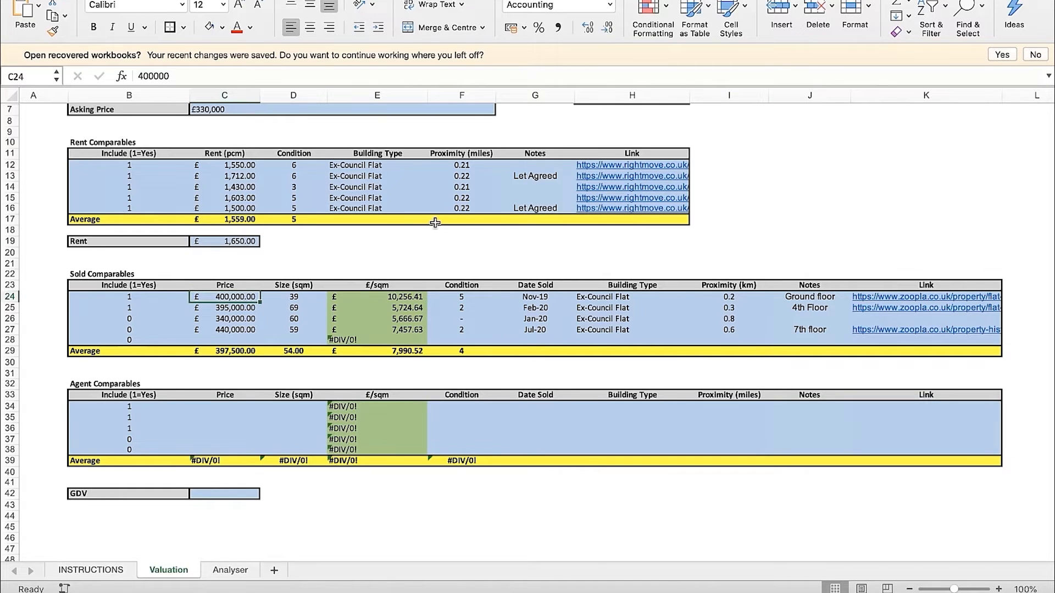
key(Right)
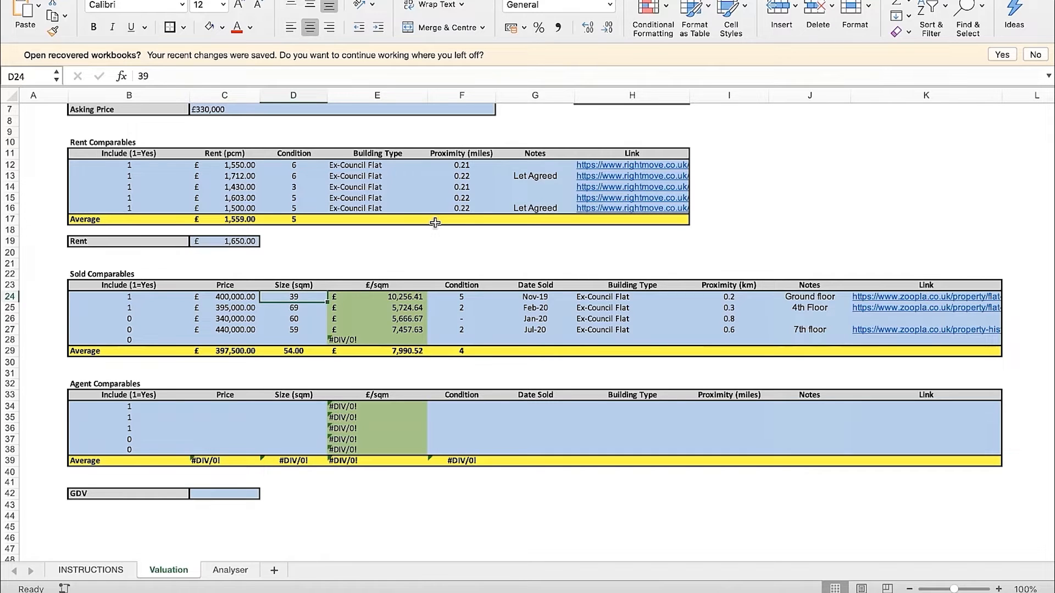
key(Right)
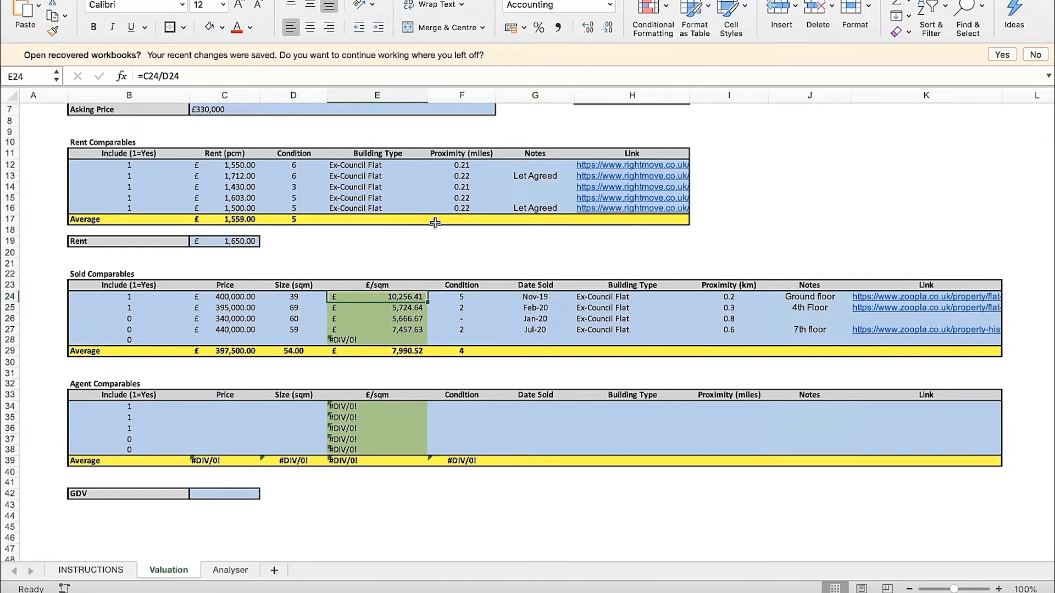
key(Left)
key(Left)
key(Down)
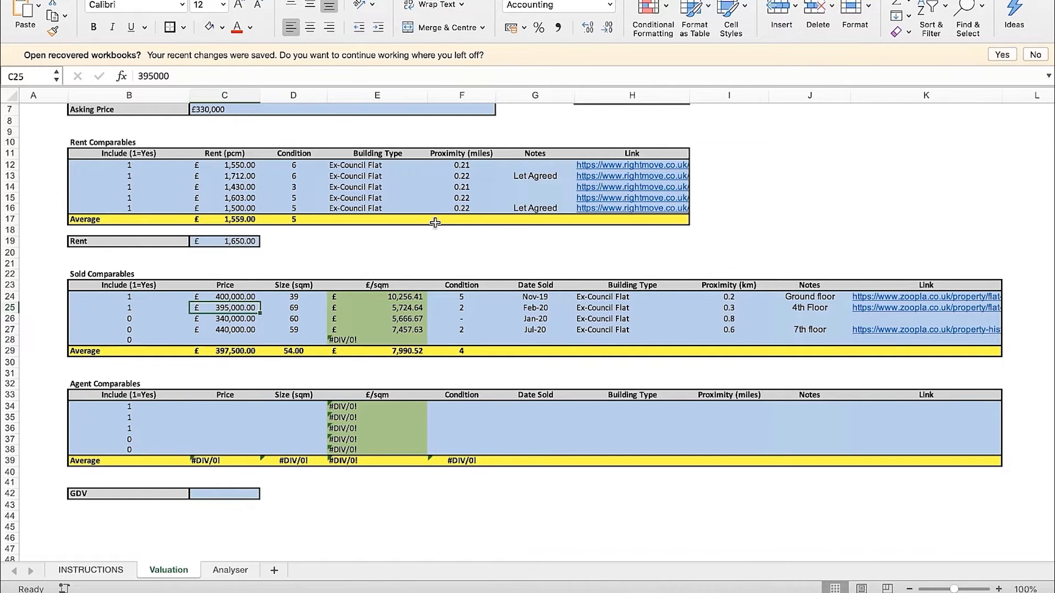
key(Right)
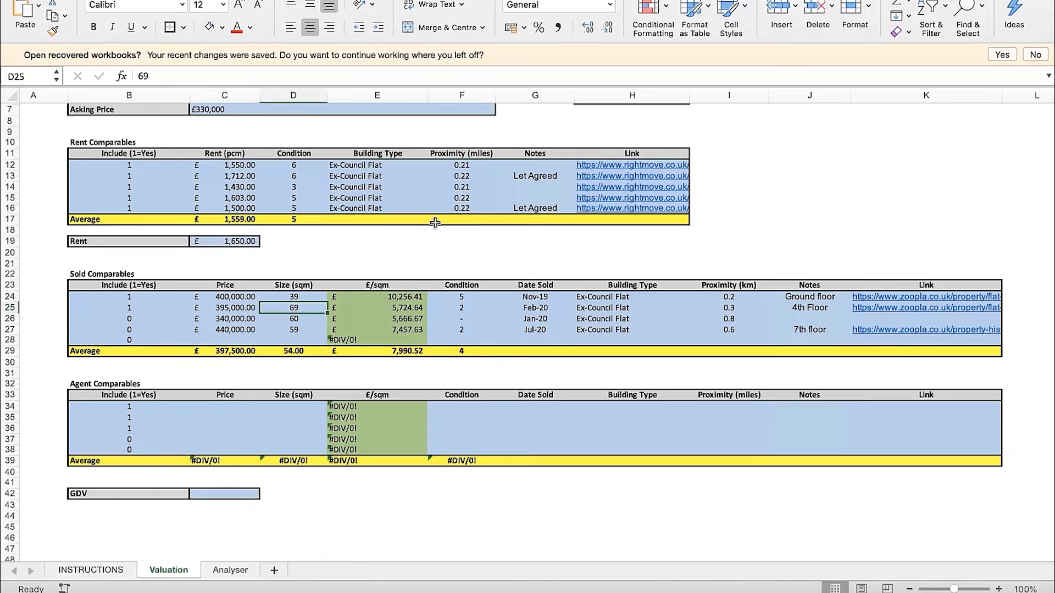
key(Right)
key(Right)
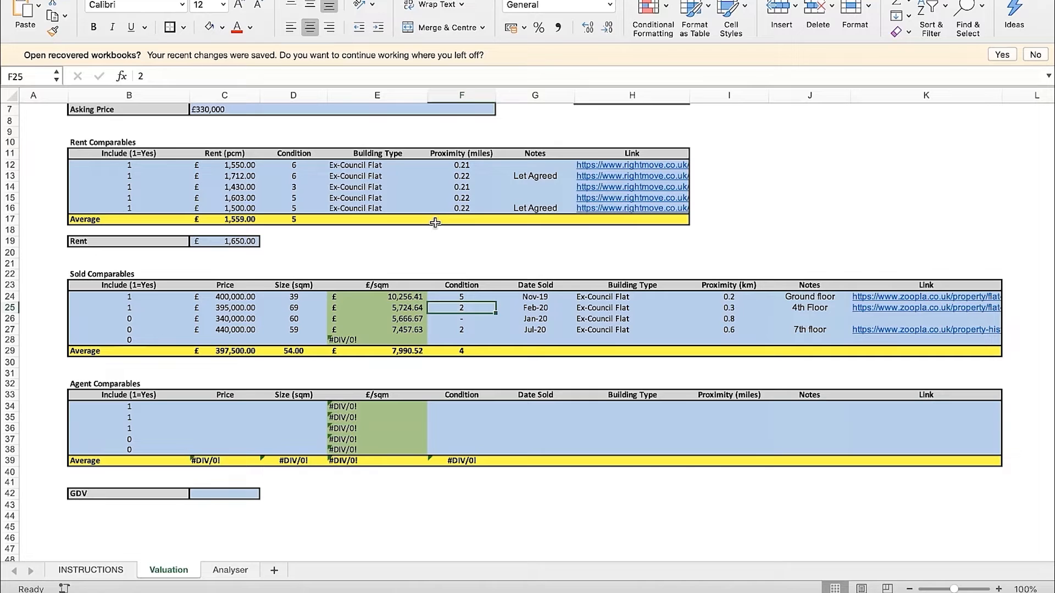
key(Left)
key(Left)
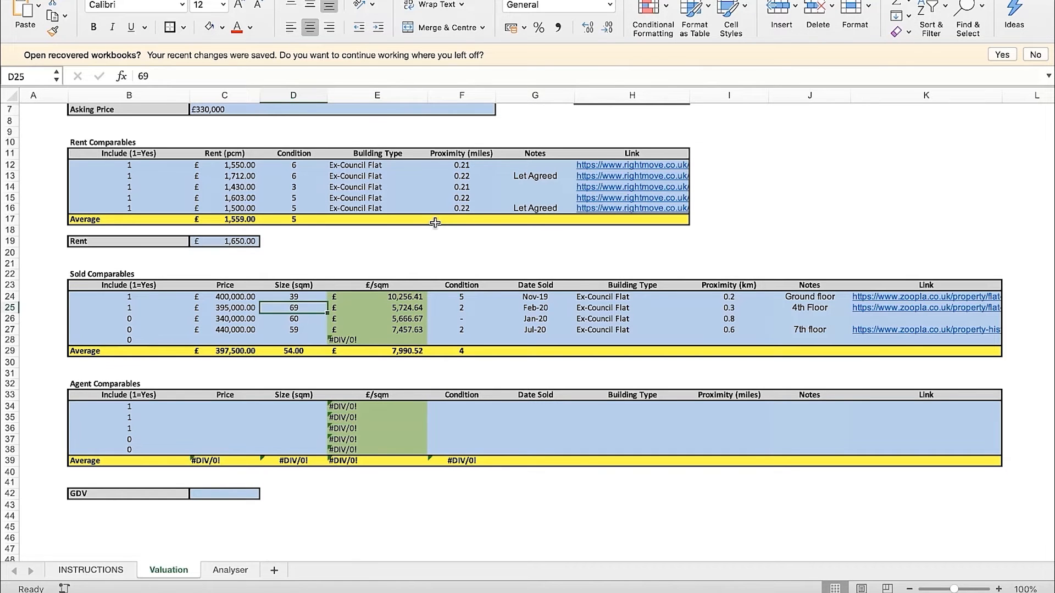
Check the condition and size of the £395,000 sold comparable in row 25 against the subject property details
scroll(435, 222, up, 3)
scroll(435, 222, up, 1)
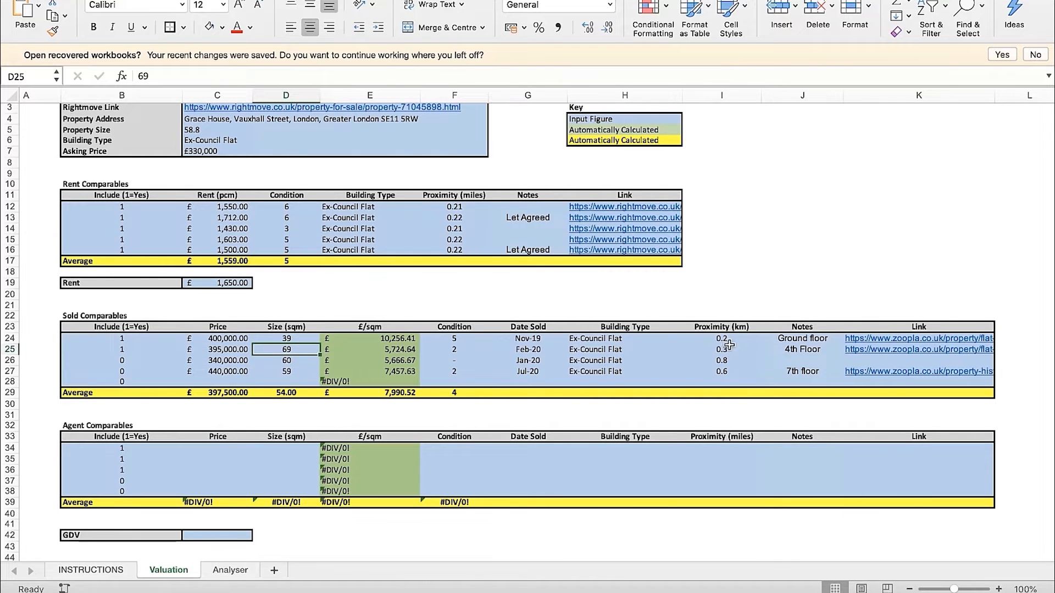
click(462, 353)
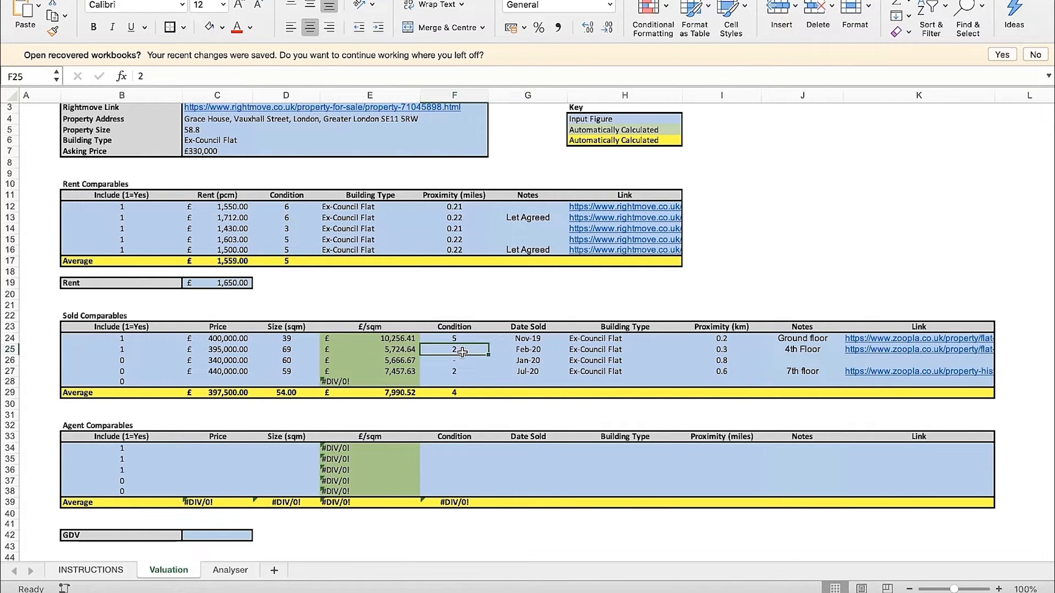
click(295, 349)
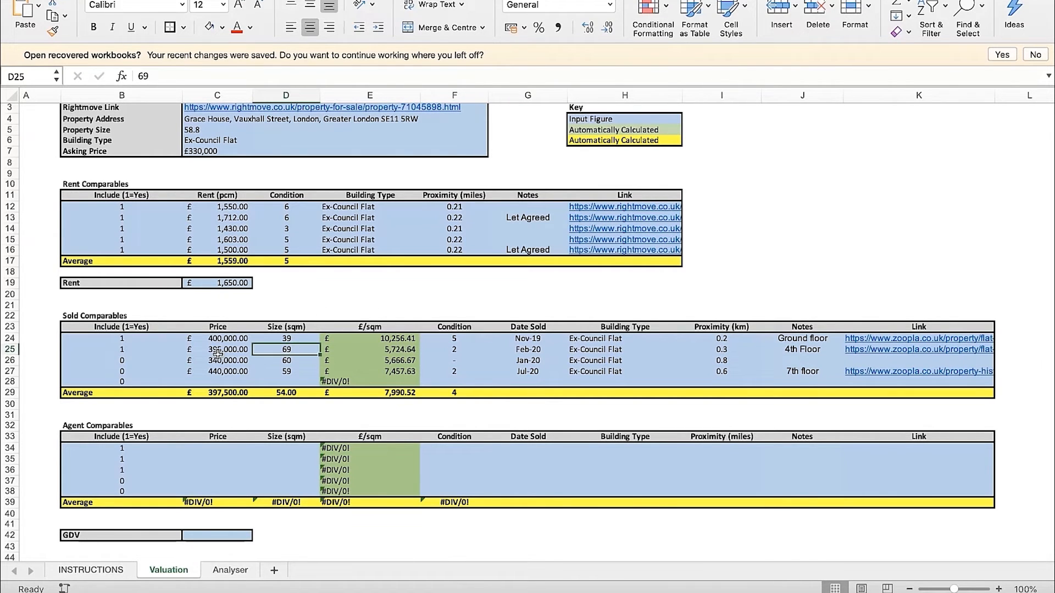
click(311, 307)
scroll(311, 307, up, 1)
scroll(310, 319, down, 1)
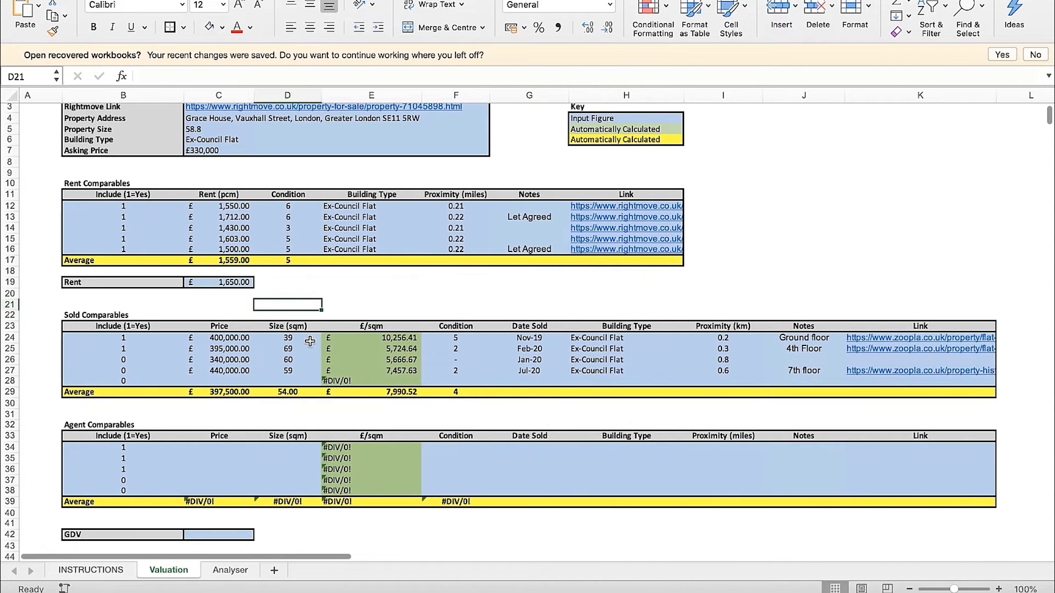
Compare sold comparable rows 24 to 26 with the subject property's size, and check the average condition and row 25's condition
drag(176, 339, 874, 358)
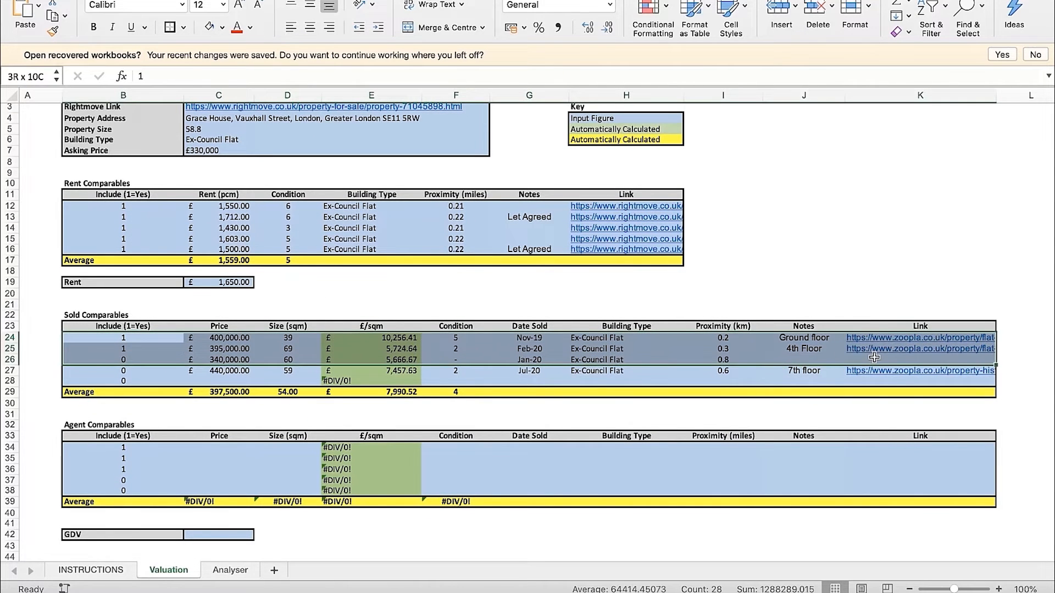
click(824, 305)
scroll(824, 308, up, 1)
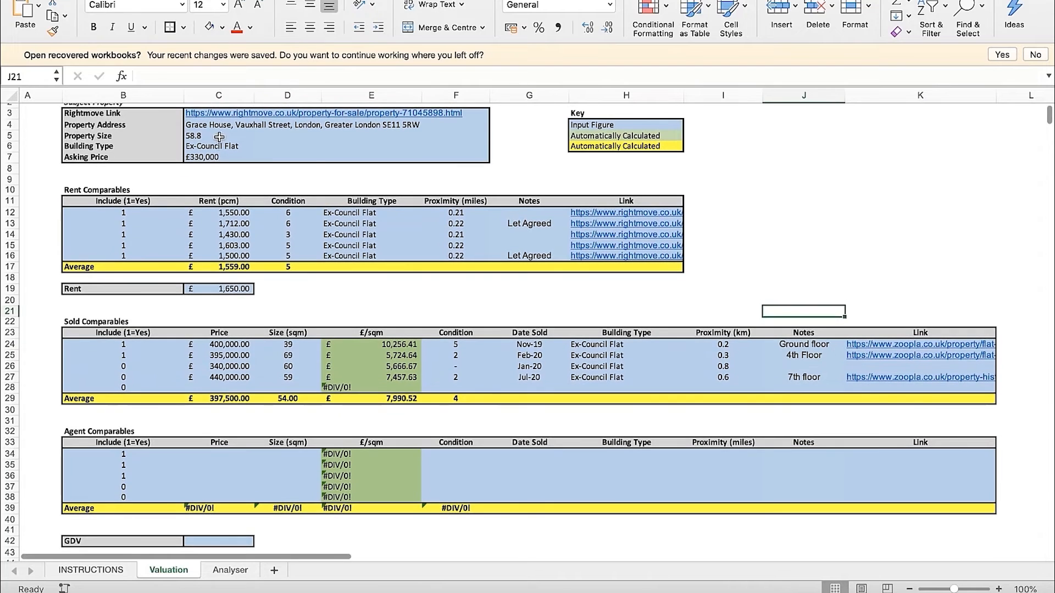
click(219, 137)
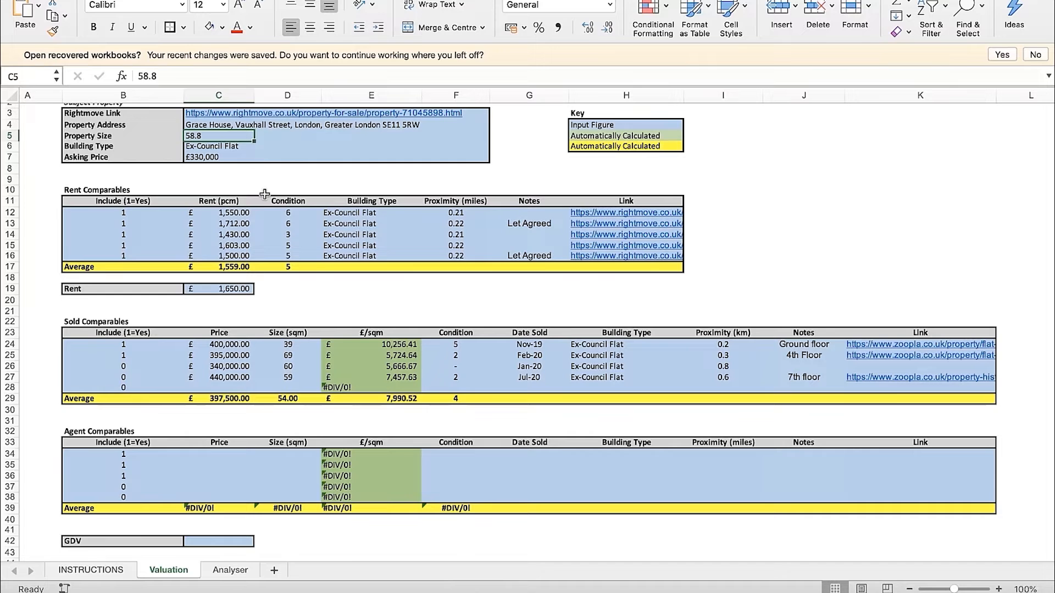
click(471, 399)
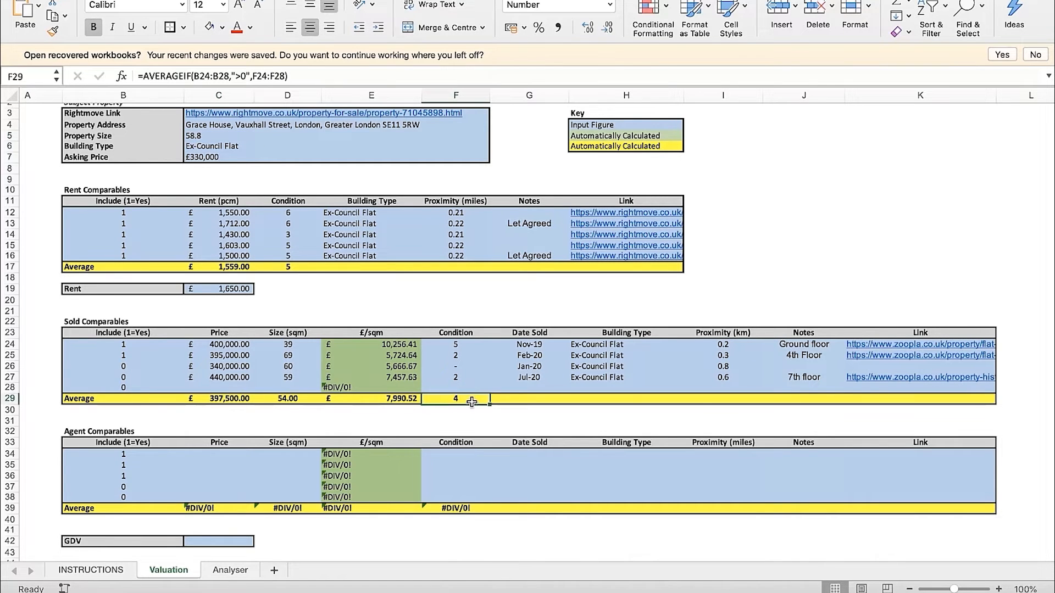
click(467, 354)
click(529, 300)
Look over the sold averages, the empty Agent Comparables table and the GDV field below it
scroll(495, 313, down, 1)
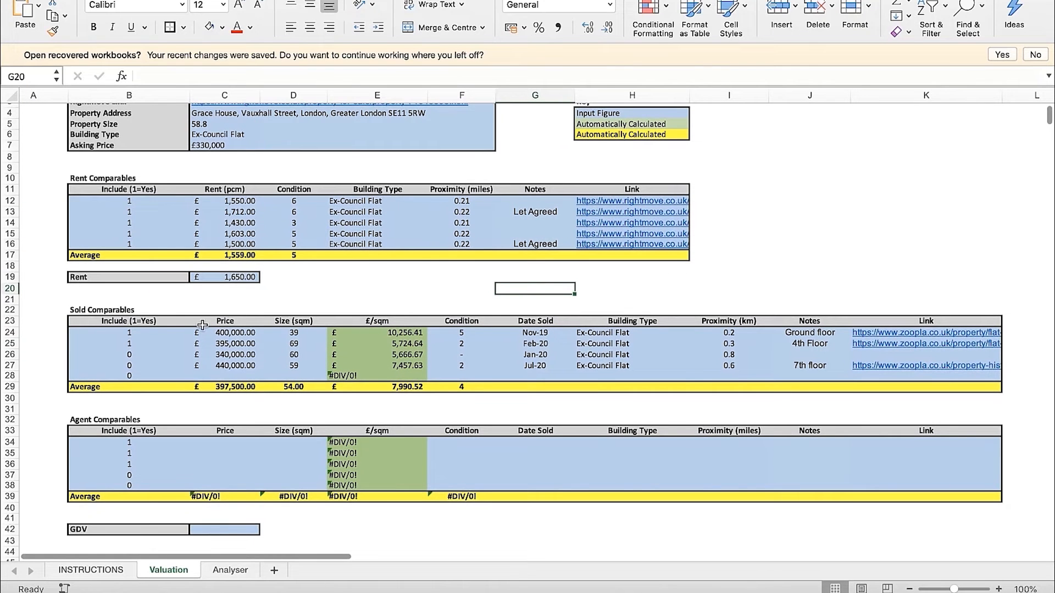
scroll(95, 329, down, 5)
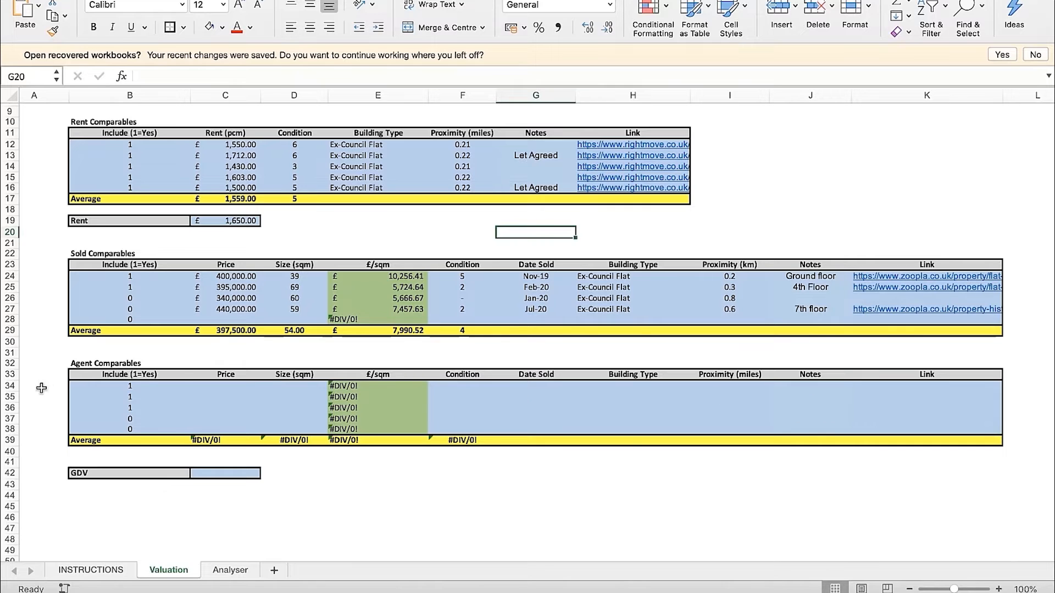
click(80, 367)
click(301, 470)
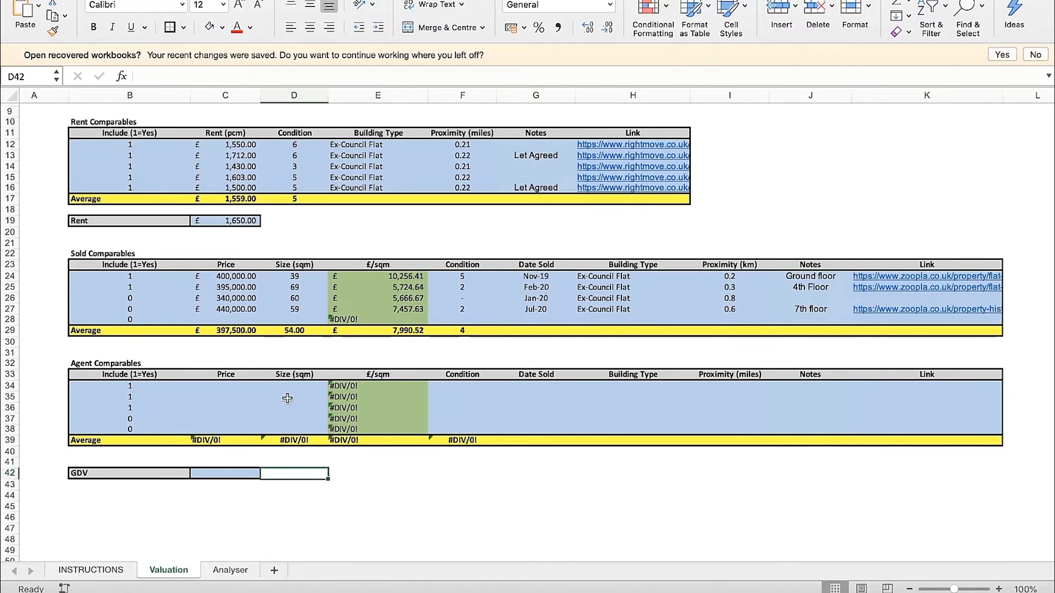
Check the subject property's size, and look over the Sold Comparables table and the empty Agent Comparables table
scroll(283, 396, up, 5)
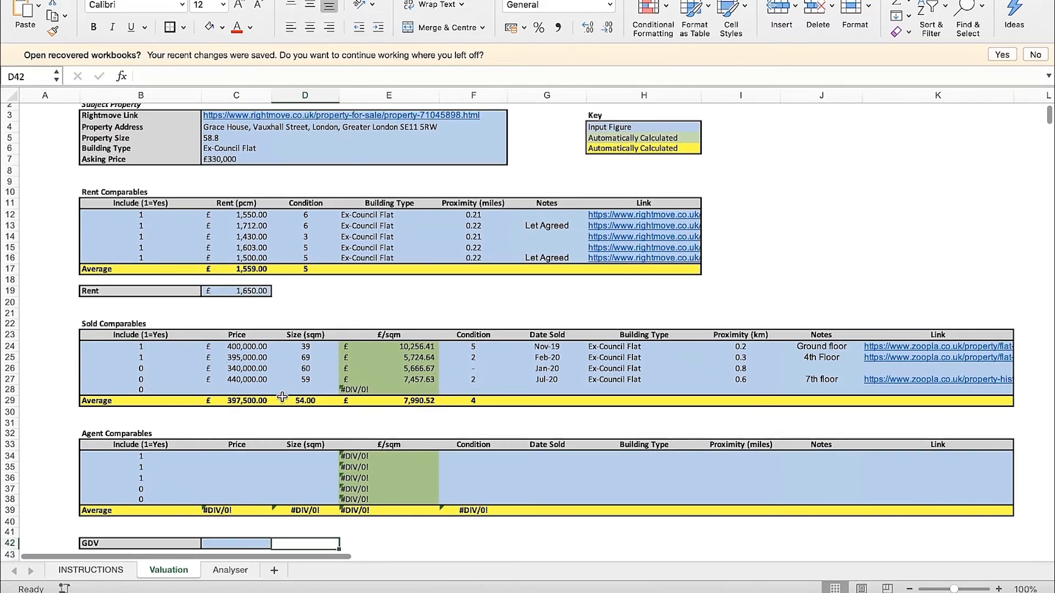
click(226, 144)
scroll(247, 274, down, 3)
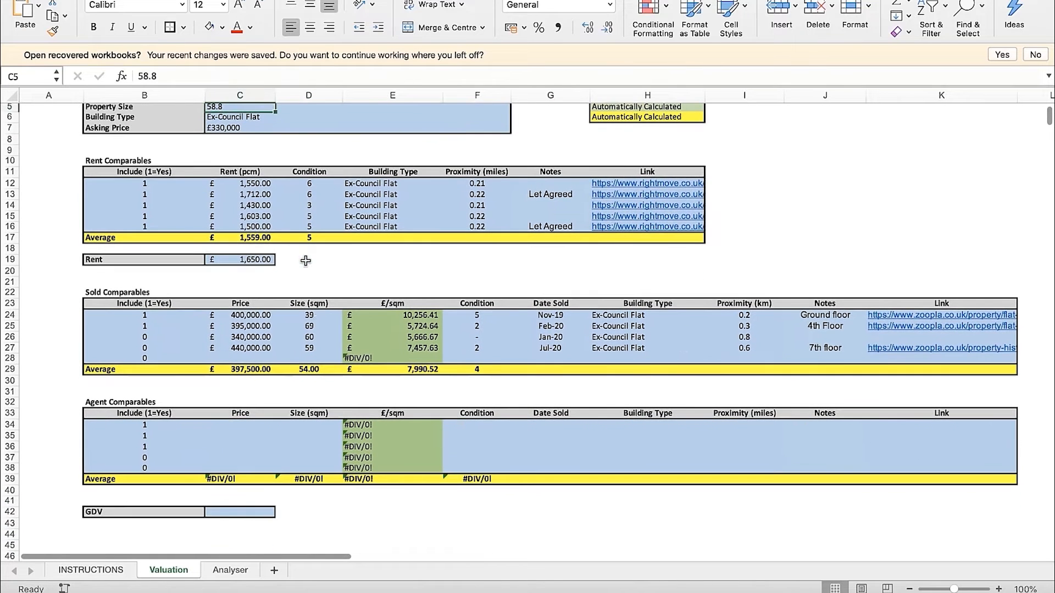
click(382, 394)
drag(119, 292, 272, 371)
click(288, 405)
drag(132, 402, 134, 478)
click(463, 534)
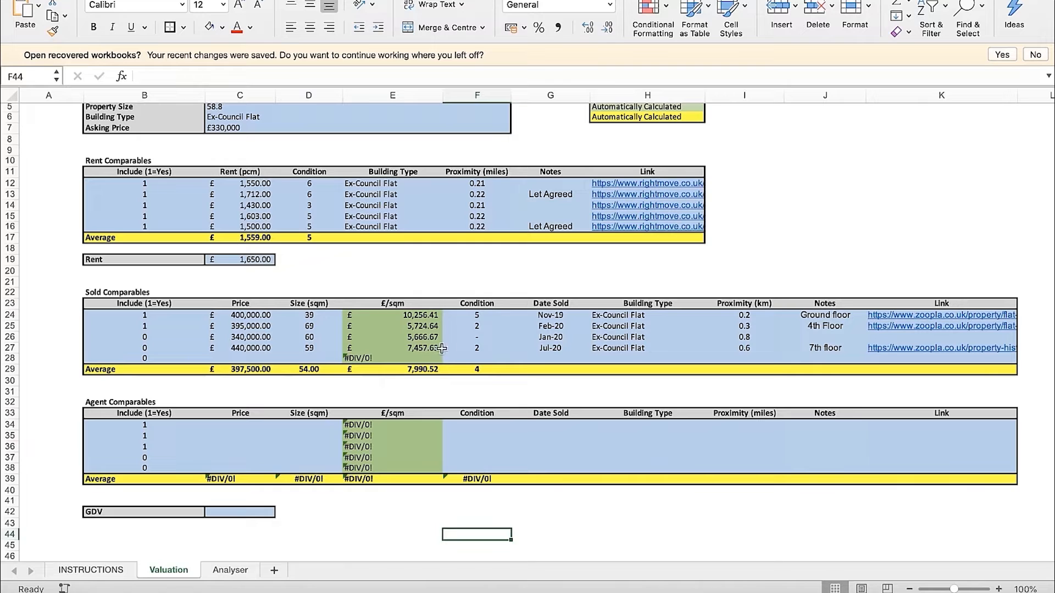
Review the GDV field and the Agent Comparables price and size columns alongside the Sold Comparables entries
click(241, 512)
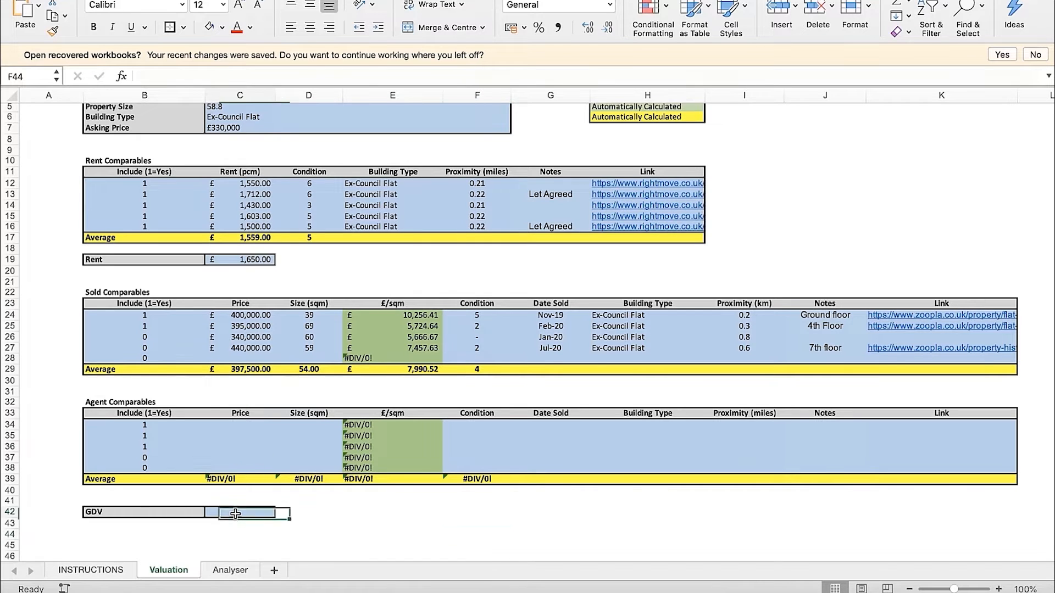
click(358, 516)
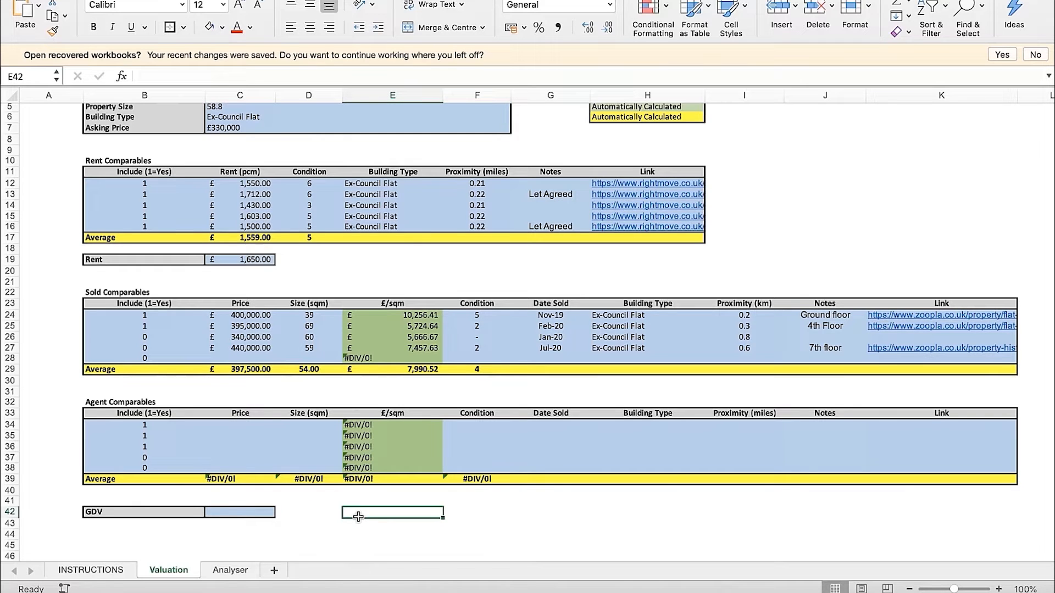
drag(219, 426, 321, 479)
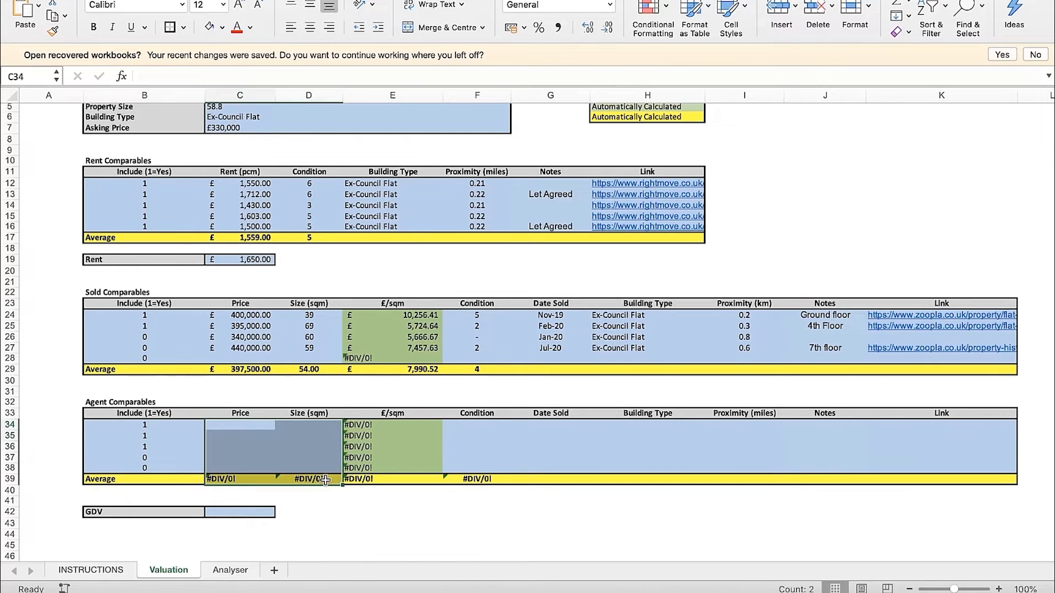
click(418, 506)
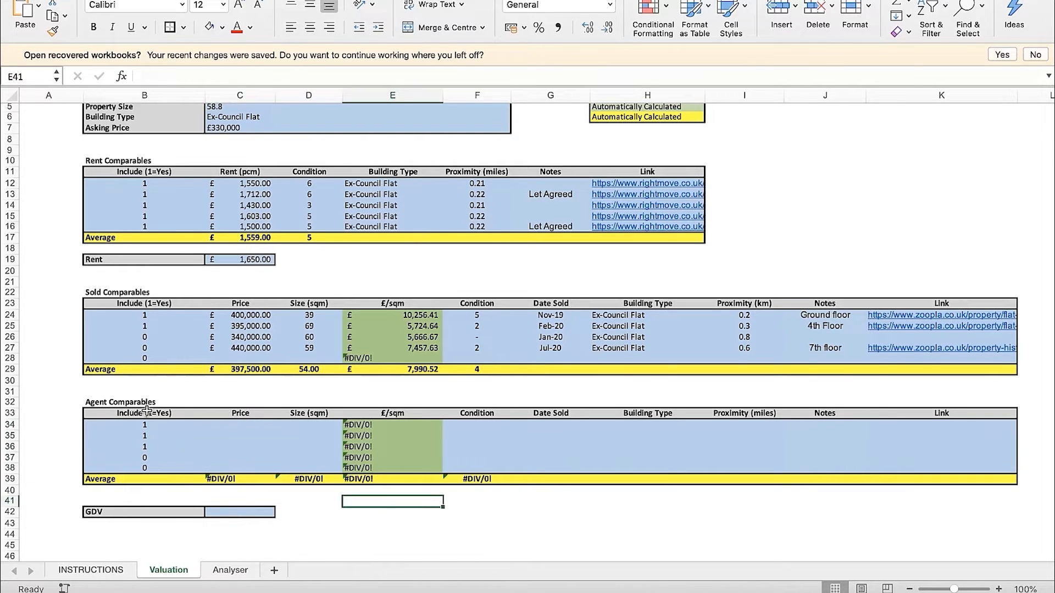
drag(147, 413, 268, 437)
drag(139, 295, 462, 359)
click(647, 391)
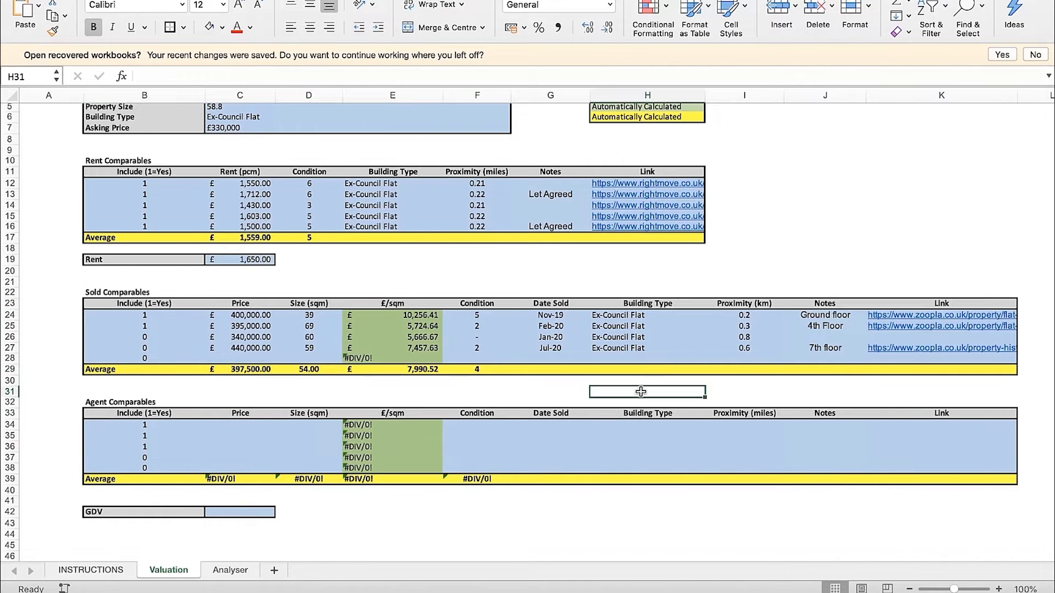
Compare the sizes and conditions of the sold comparables in rows 24 and 25 with the subject property's details
drag(167, 318, 295, 329)
click(404, 282)
scroll(404, 282, up, 2)
click(482, 293)
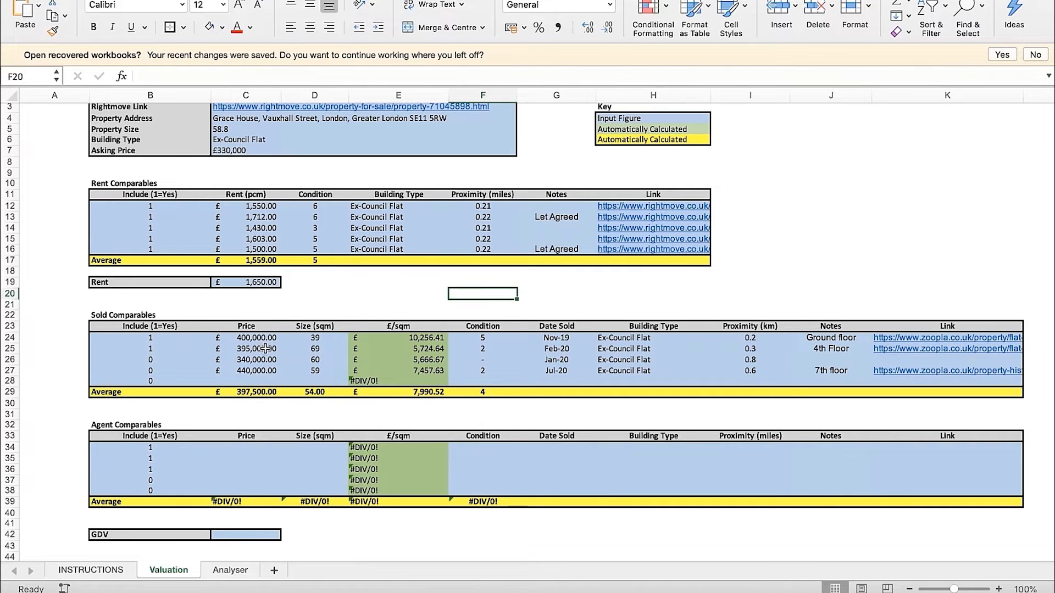
click(321, 338)
click(323, 349)
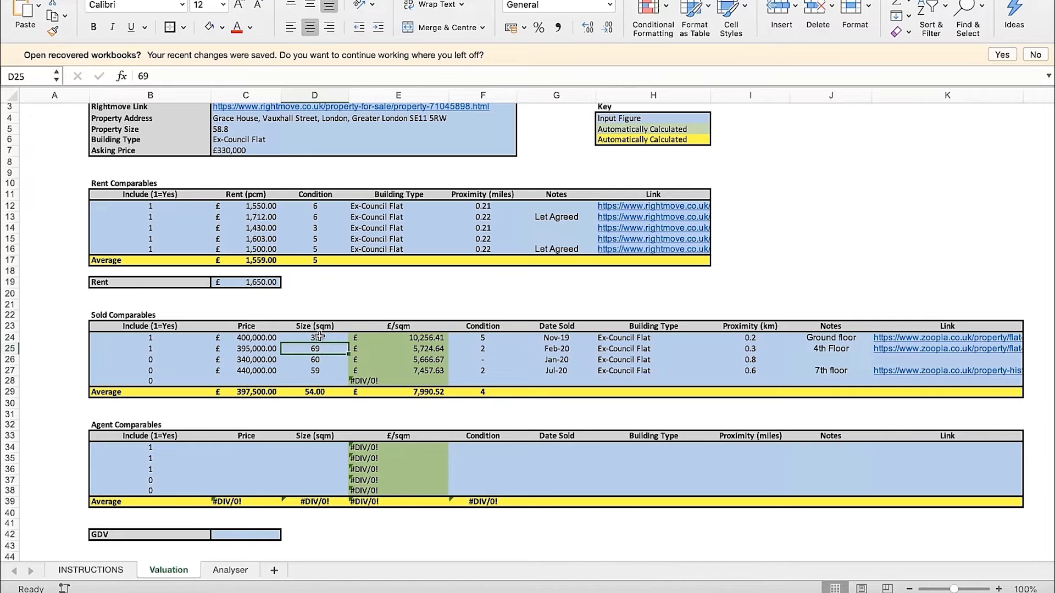
scroll(319, 342, up, 1)
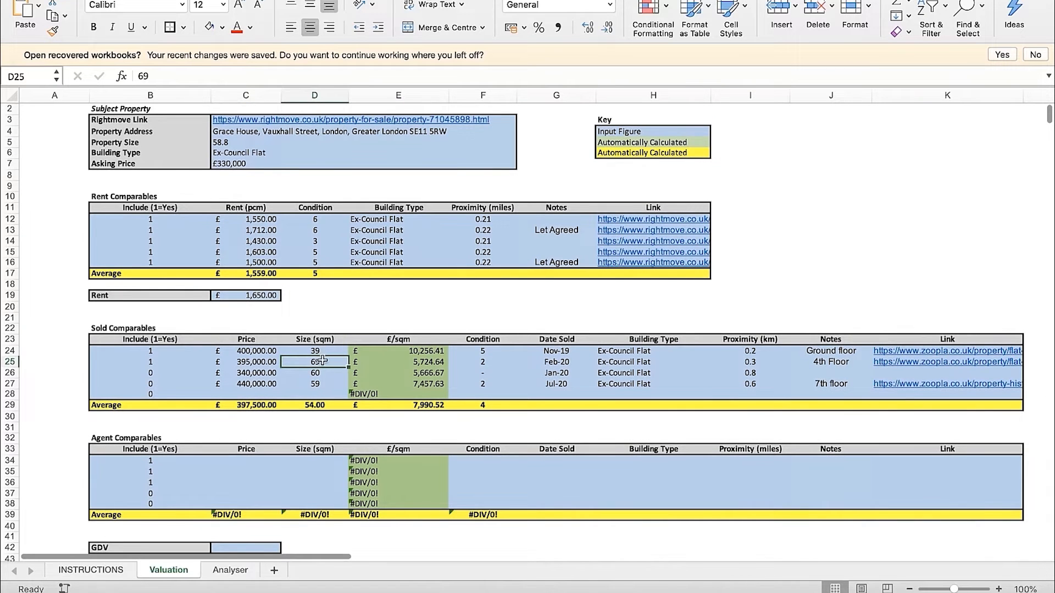
drag(483, 352, 483, 361)
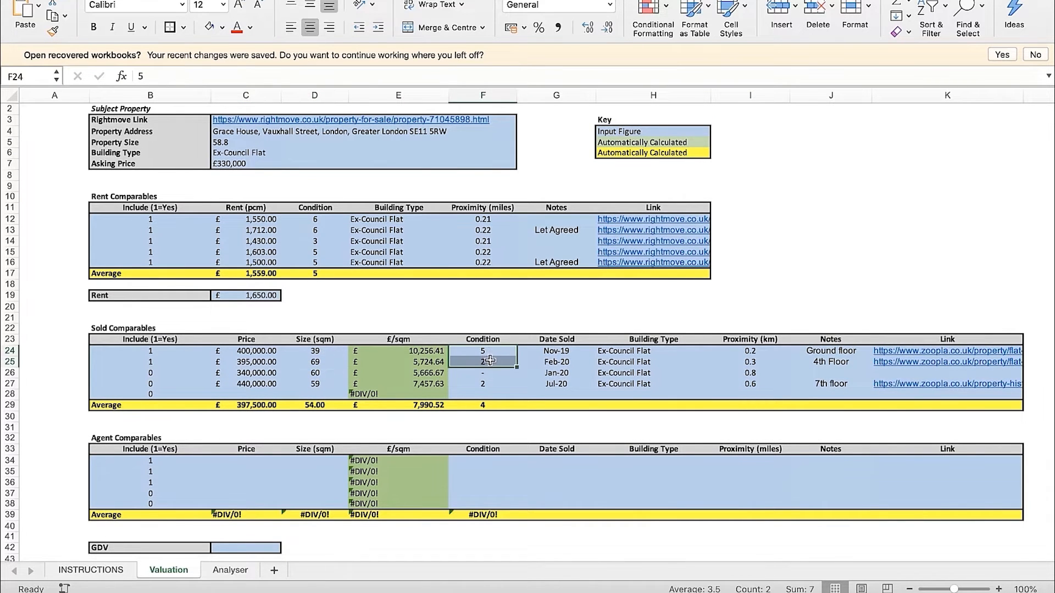
click(515, 319)
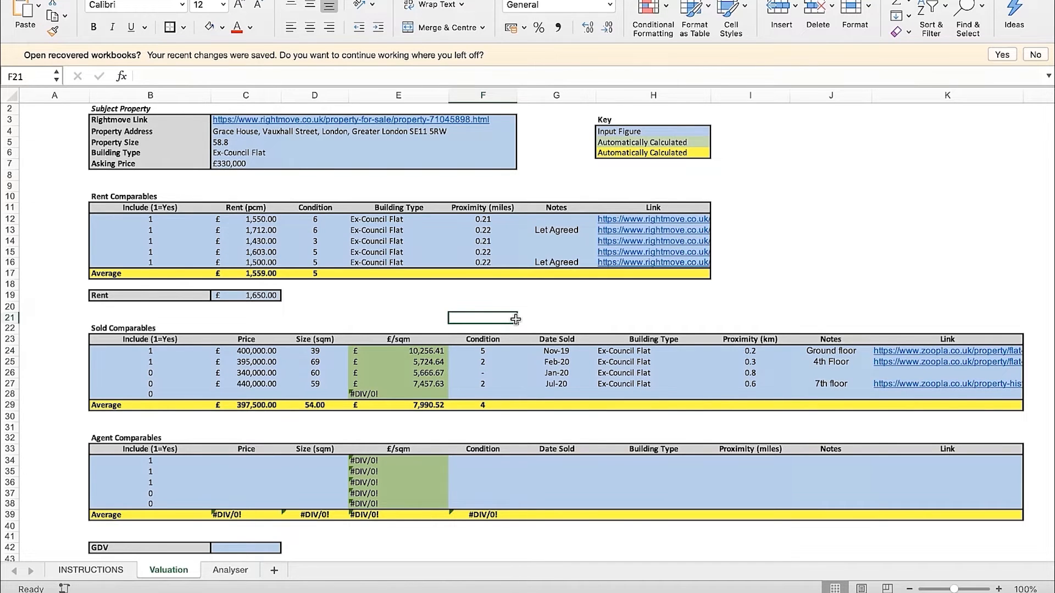
Review the prices of the two included sold comparables in rows 24 and 25
scroll(515, 319, down, 2)
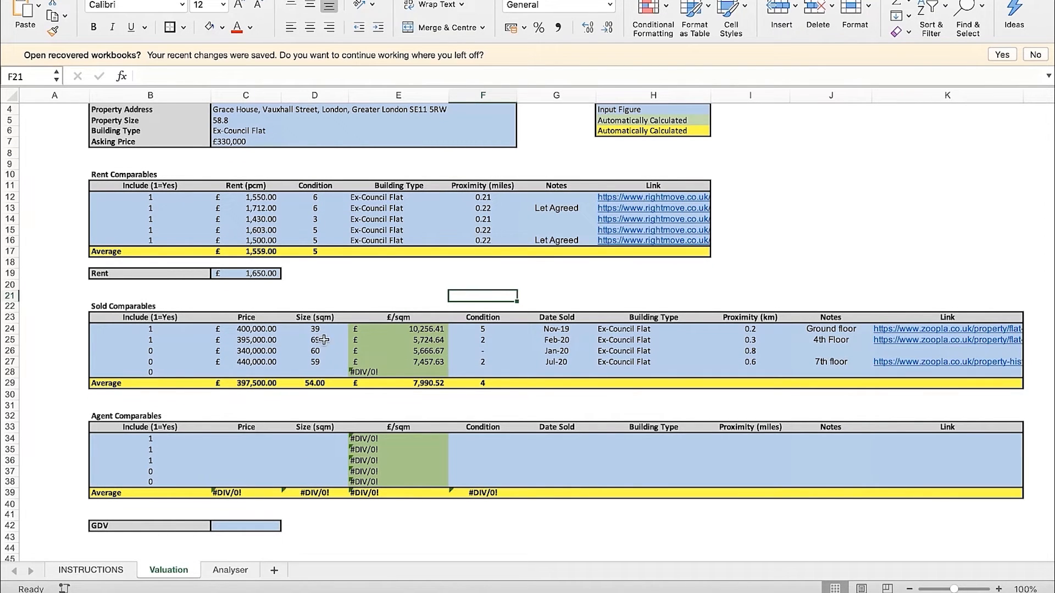
drag(272, 329, 272, 339)
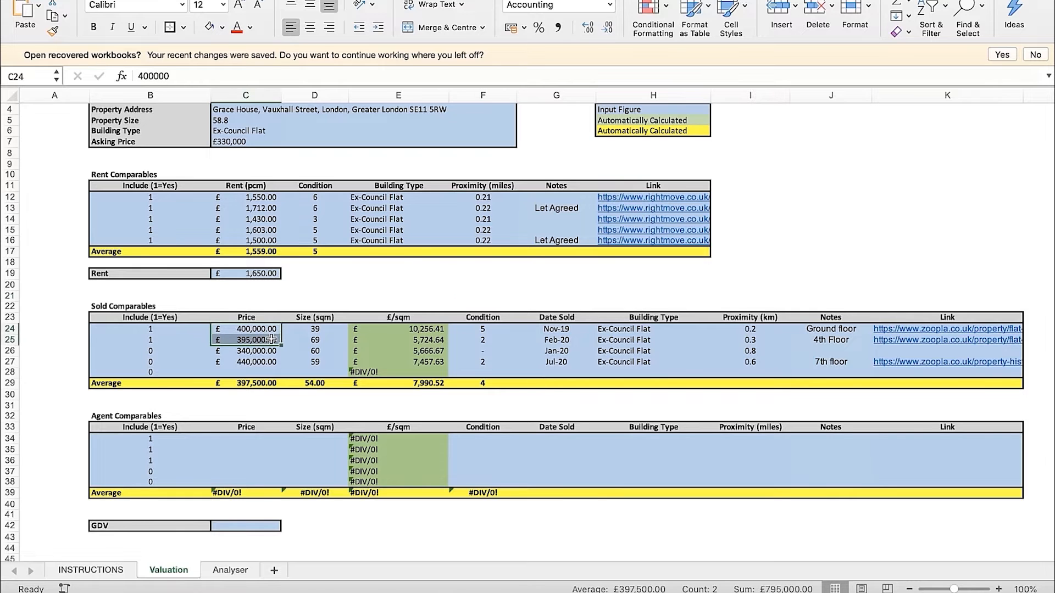
click(311, 297)
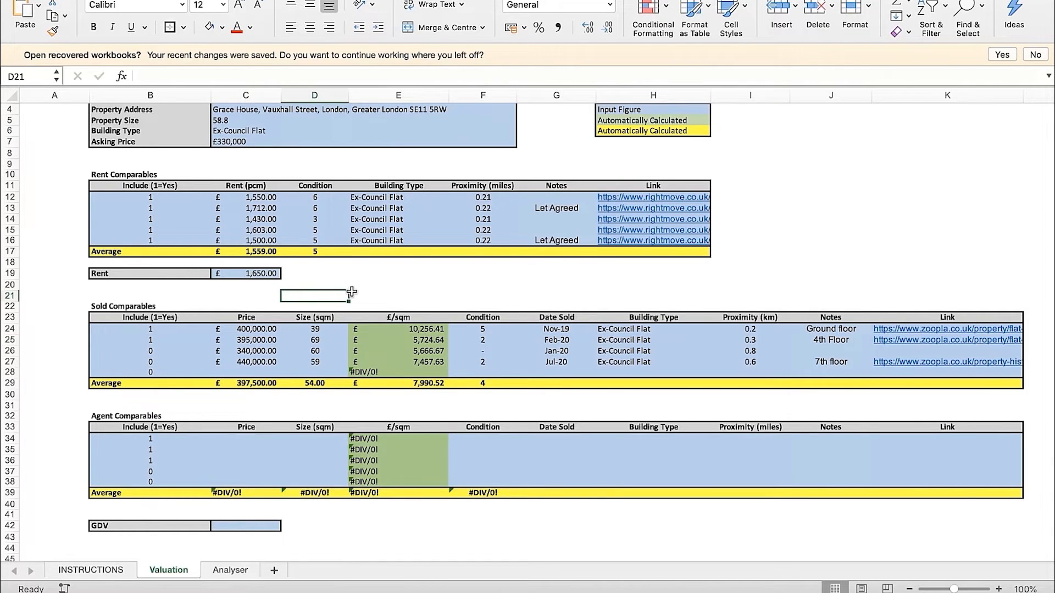
Enter a GDV of £430,000 for the subject property in cell C42
scroll(352, 292, down, 1)
click(244, 514)
text(43)
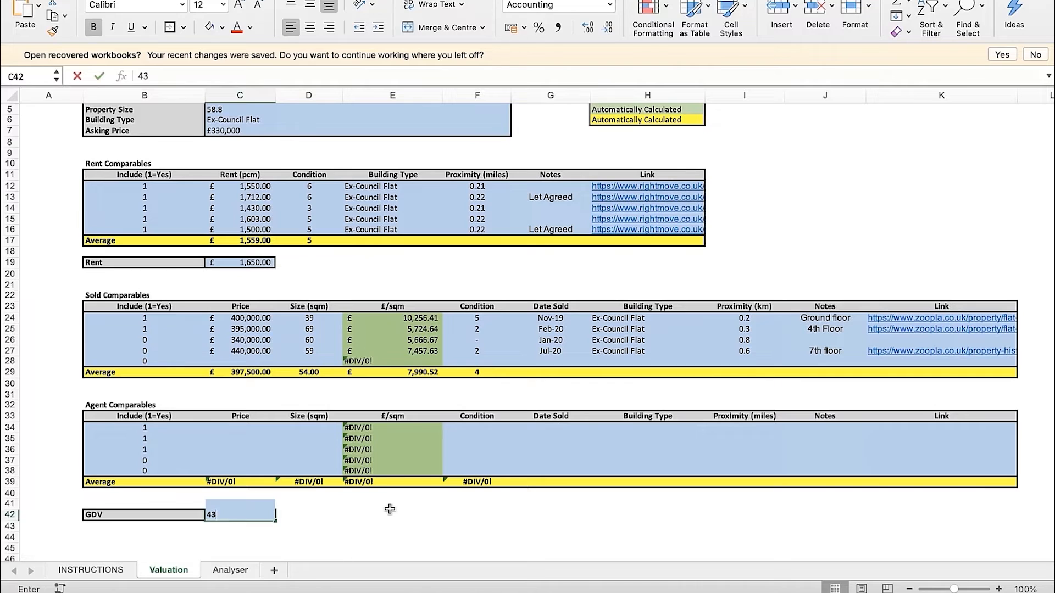
text(0000)
key(Return)
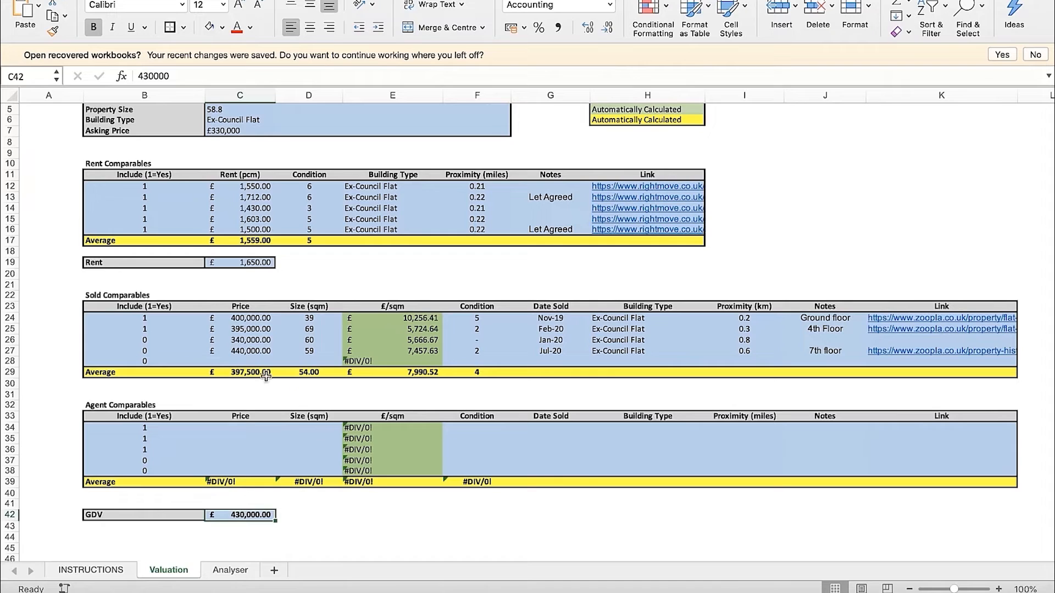
Examine the price, floor note and size of the Jul-20 sold comparable in row 27
click(259, 354)
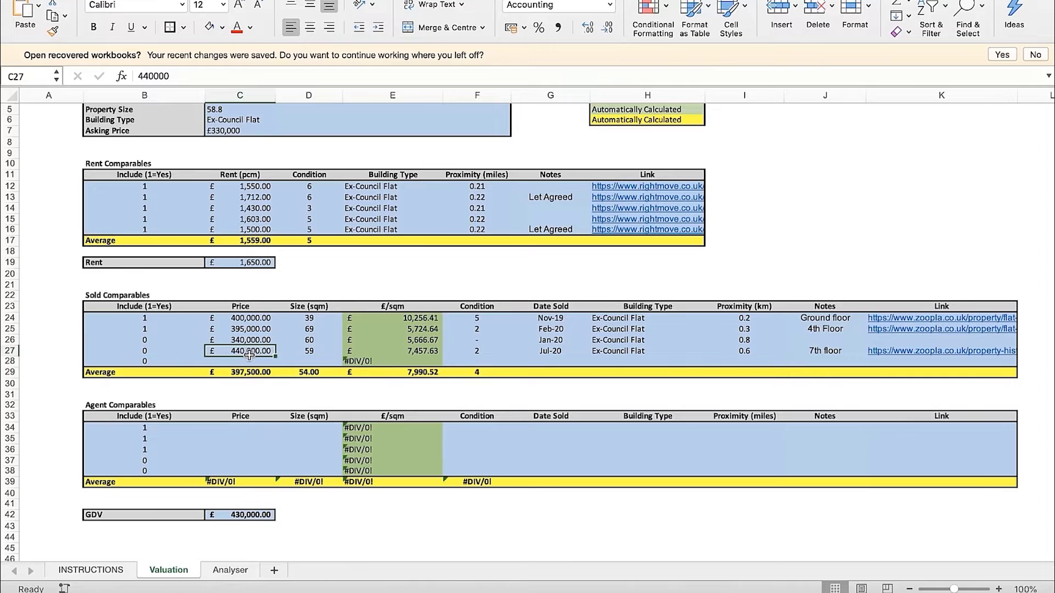
click(376, 284)
key(Up)
key(Up)
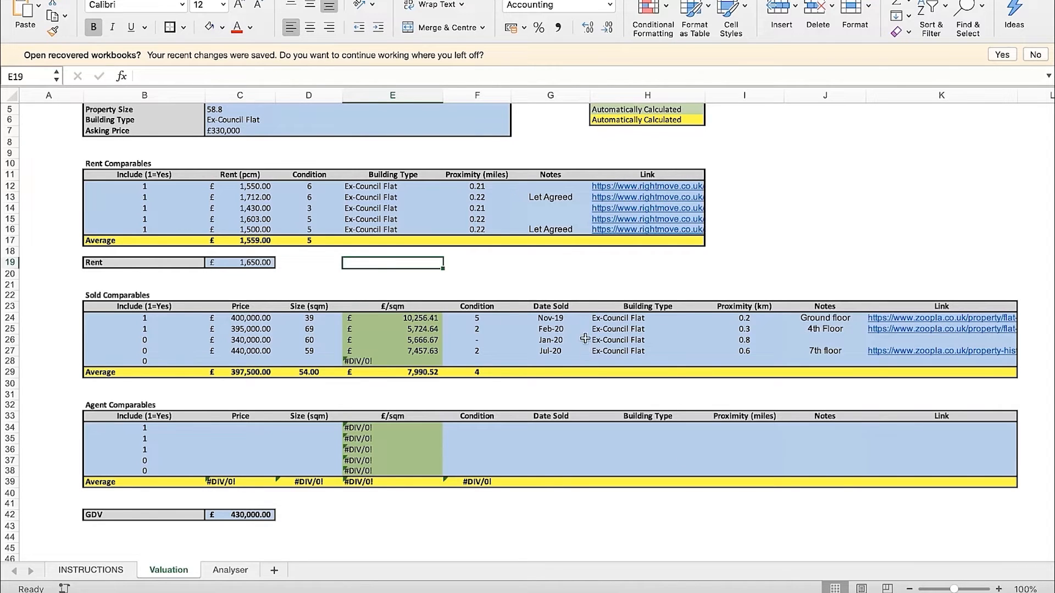
click(239, 352)
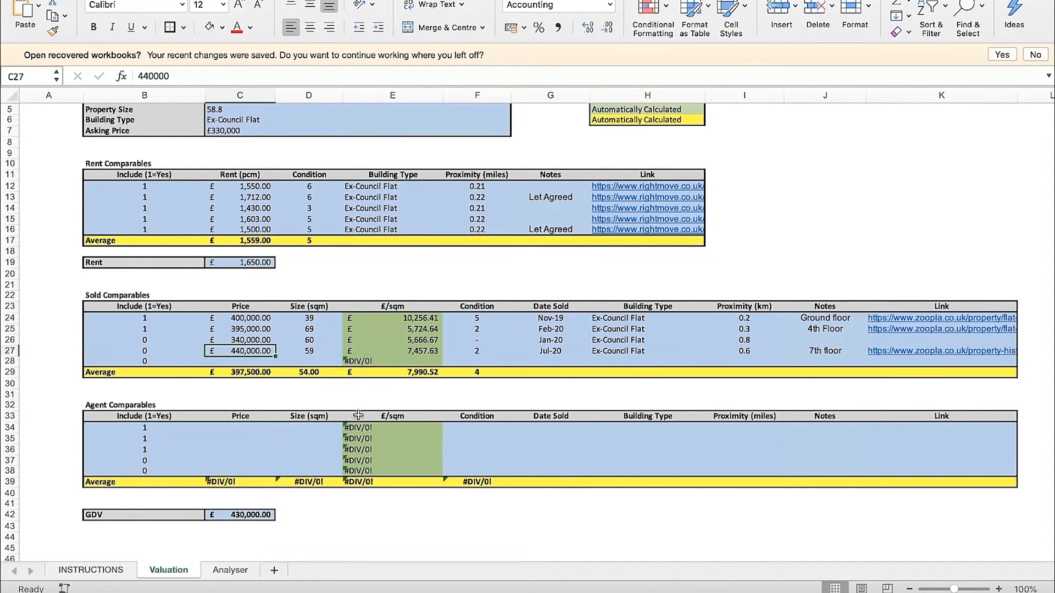
click(819, 354)
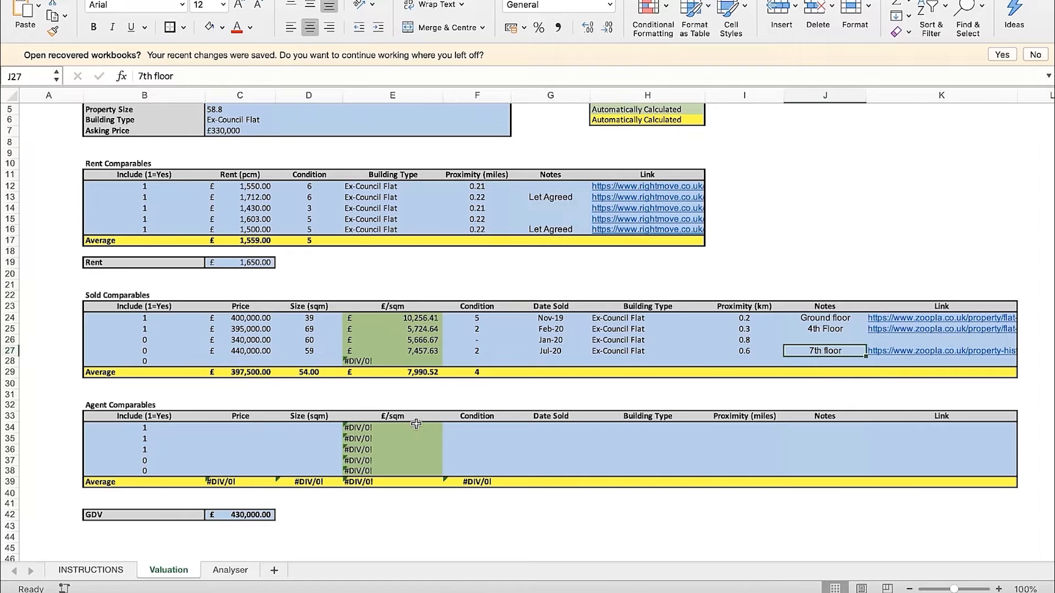
click(306, 352)
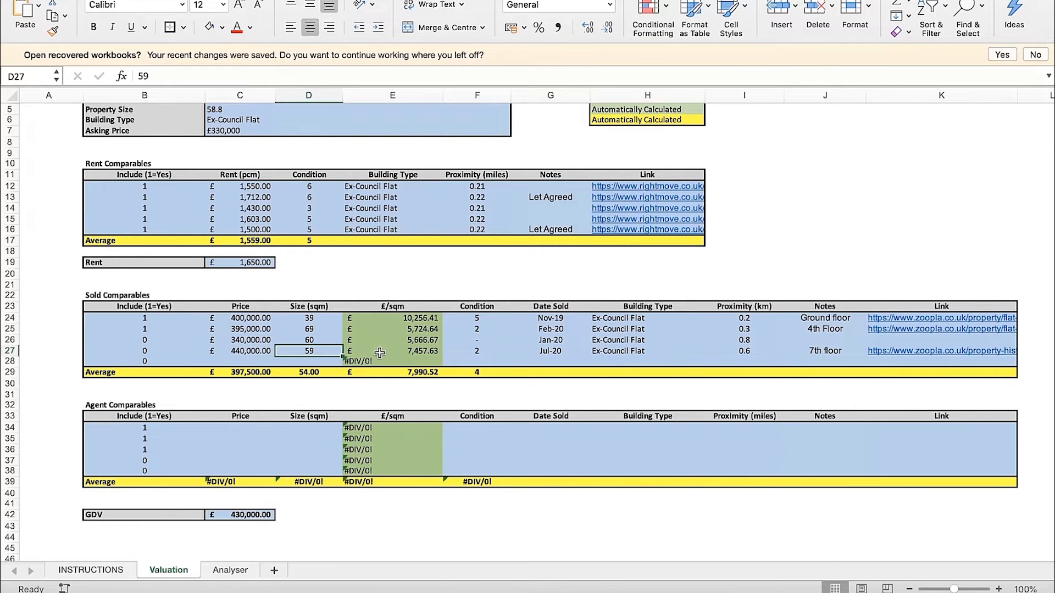
Set the GDV in cell C42 to £440,000
click(257, 506)
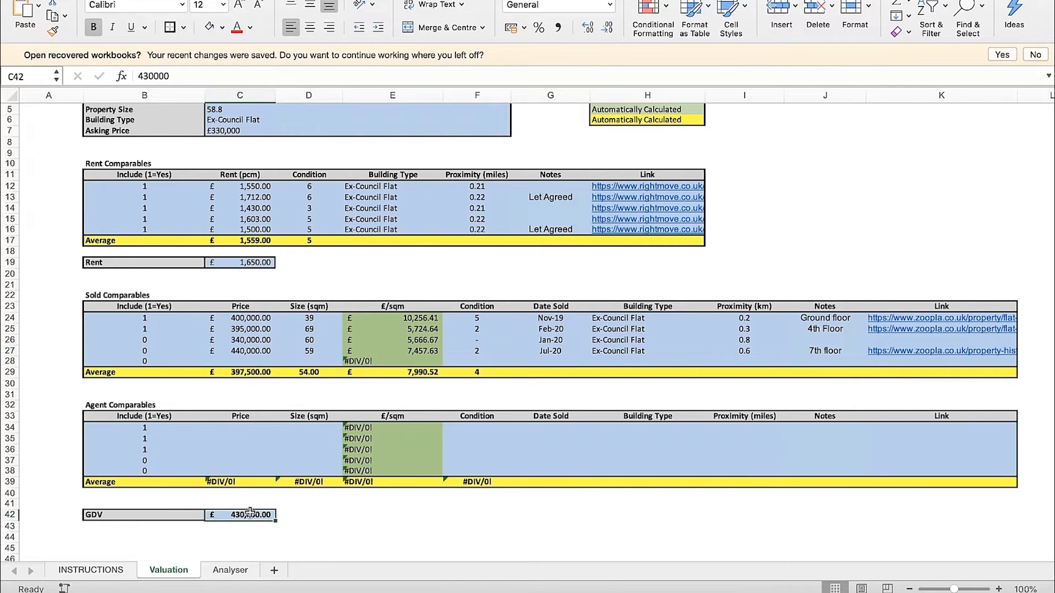
click(144, 76)
key(Return)
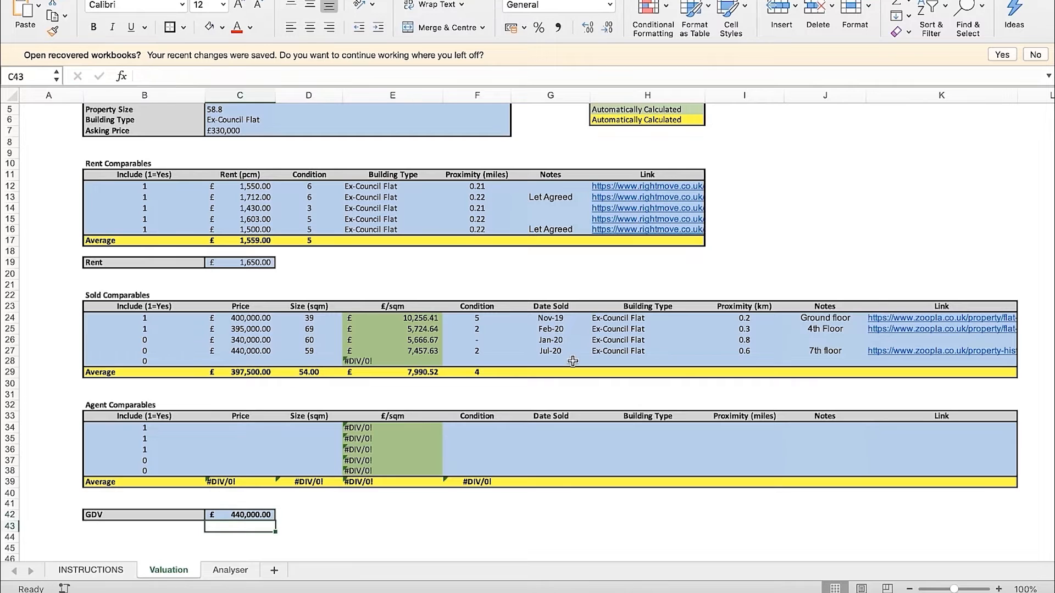
key(Up)
Compare the GDV and row 27's price with the price, size, £/sqm and condition of the other sold comparables
click(250, 353)
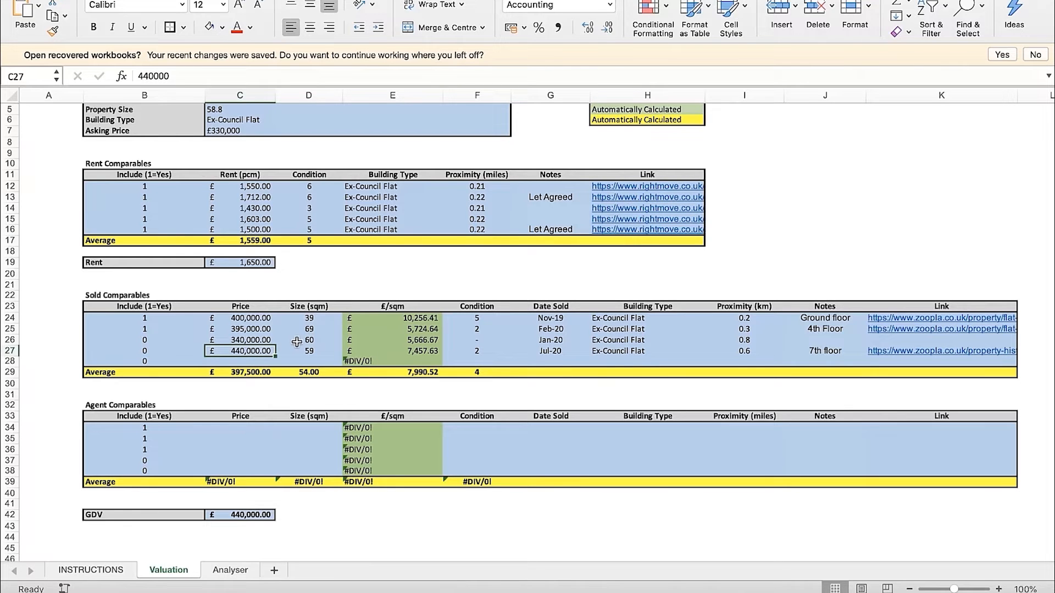
drag(273, 322, 385, 327)
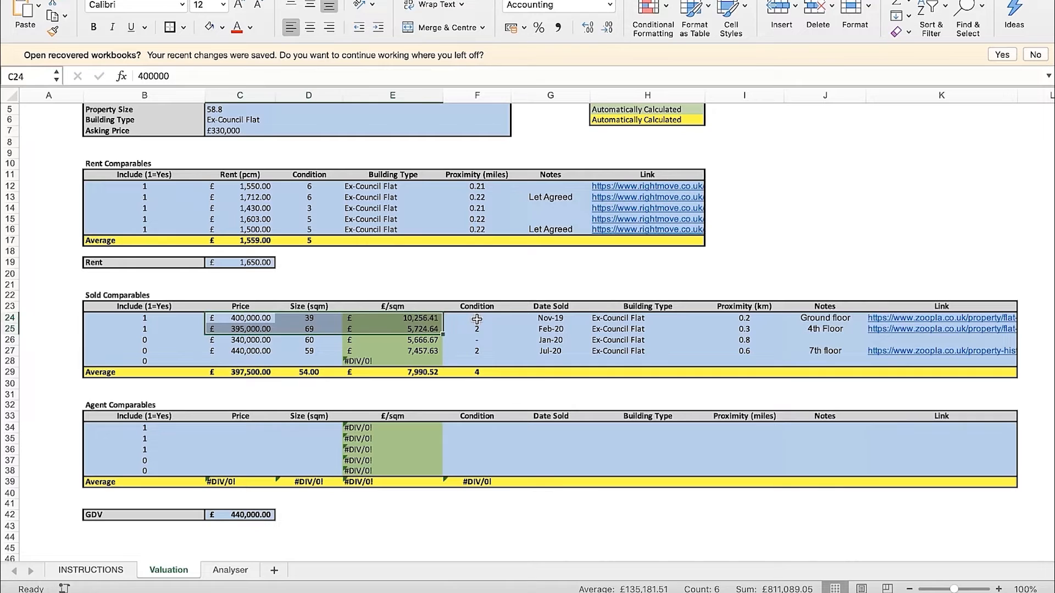
drag(477, 318, 478, 328)
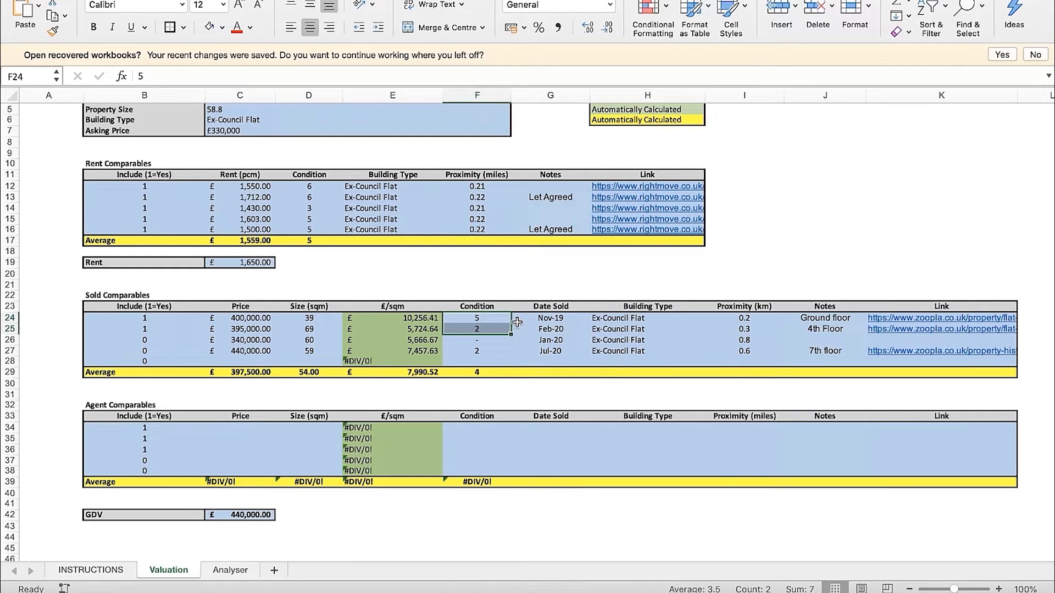
click(503, 286)
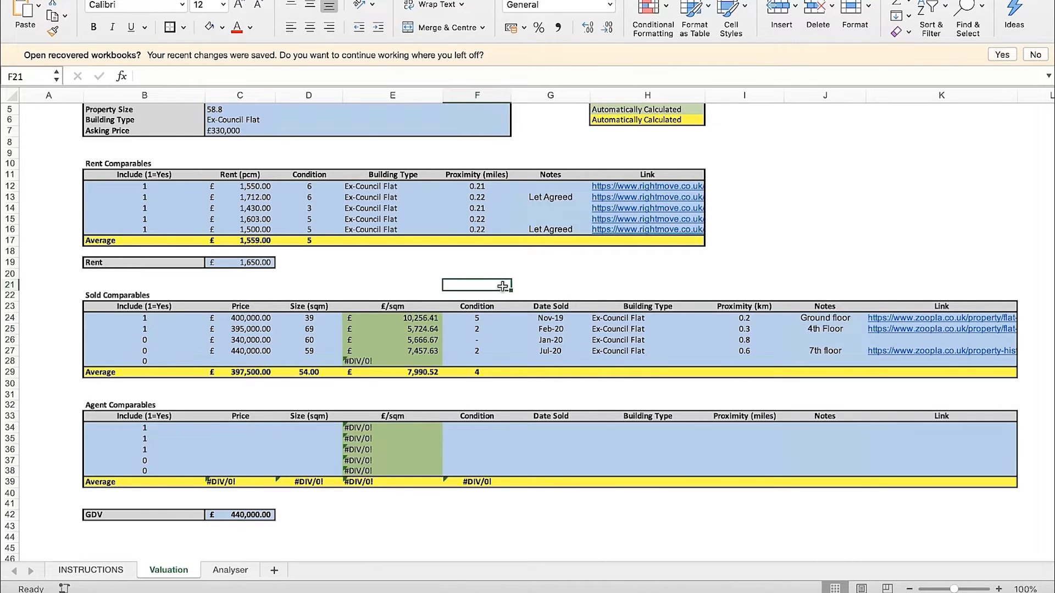
click(260, 515)
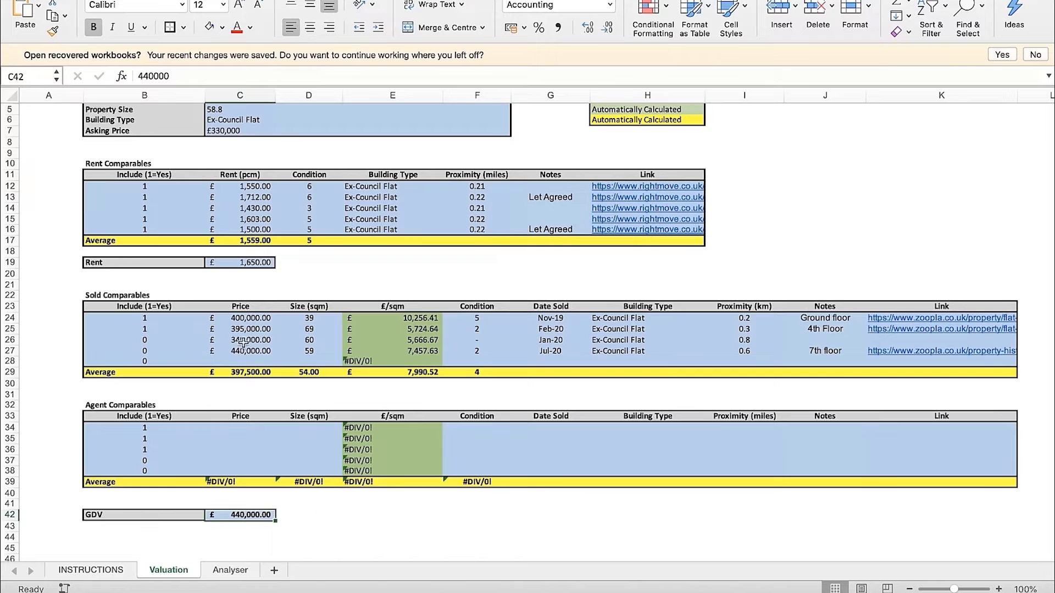
drag(255, 317, 322, 357)
click(366, 284)
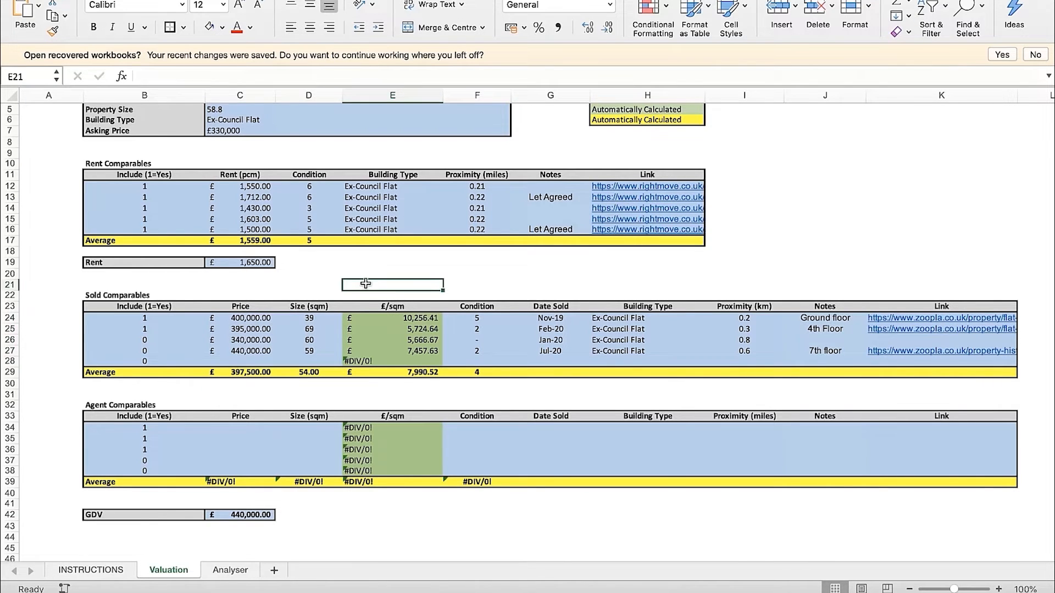
Review the full details of the sold comparable in row 27, including its floor and price, against the GDV
drag(226, 350, 845, 352)
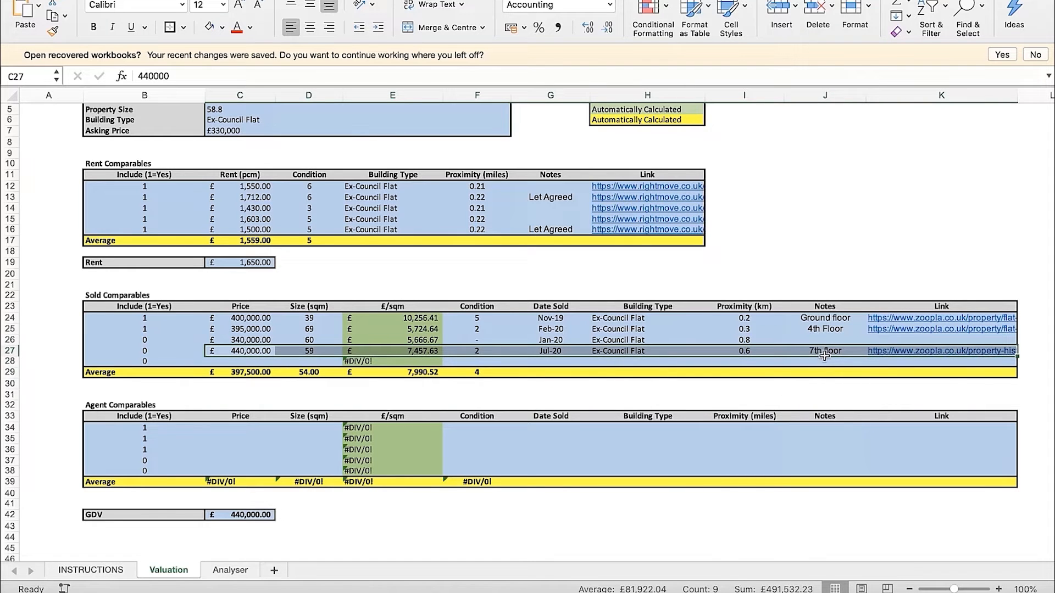
click(824, 353)
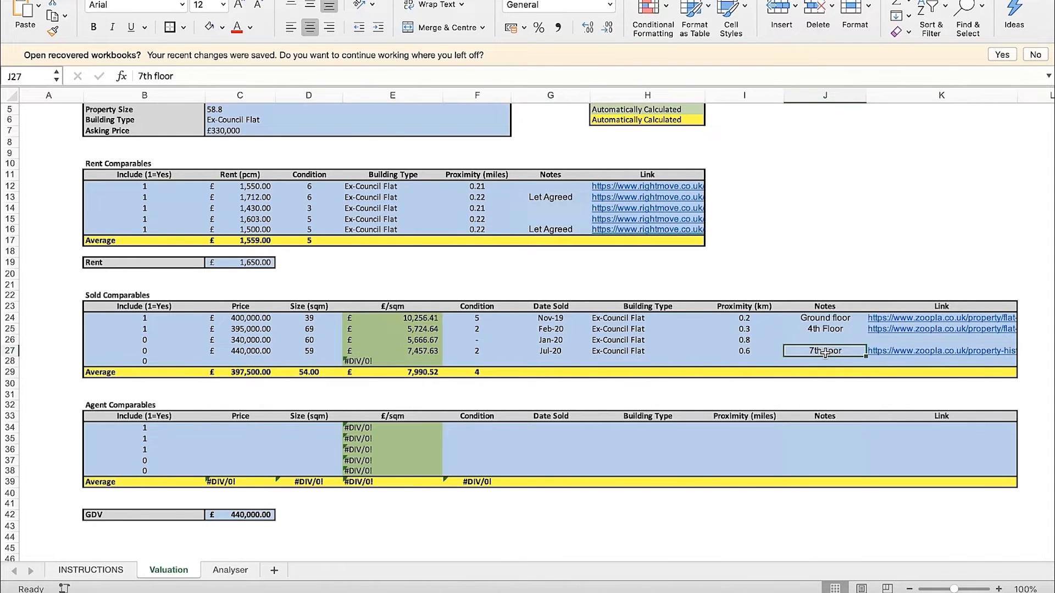
click(246, 354)
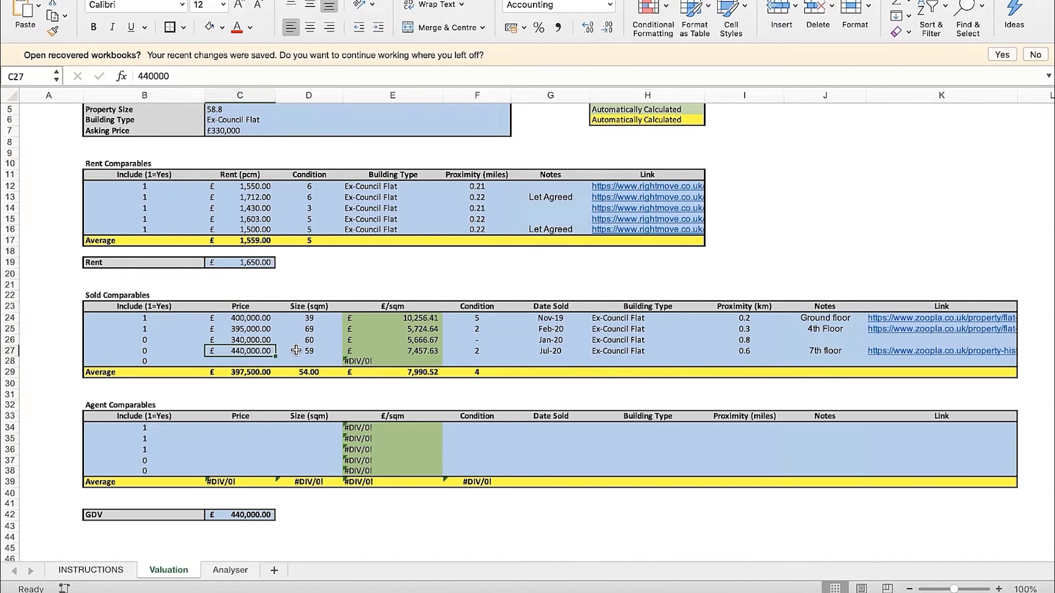
click(249, 525)
click(251, 514)
click(333, 505)
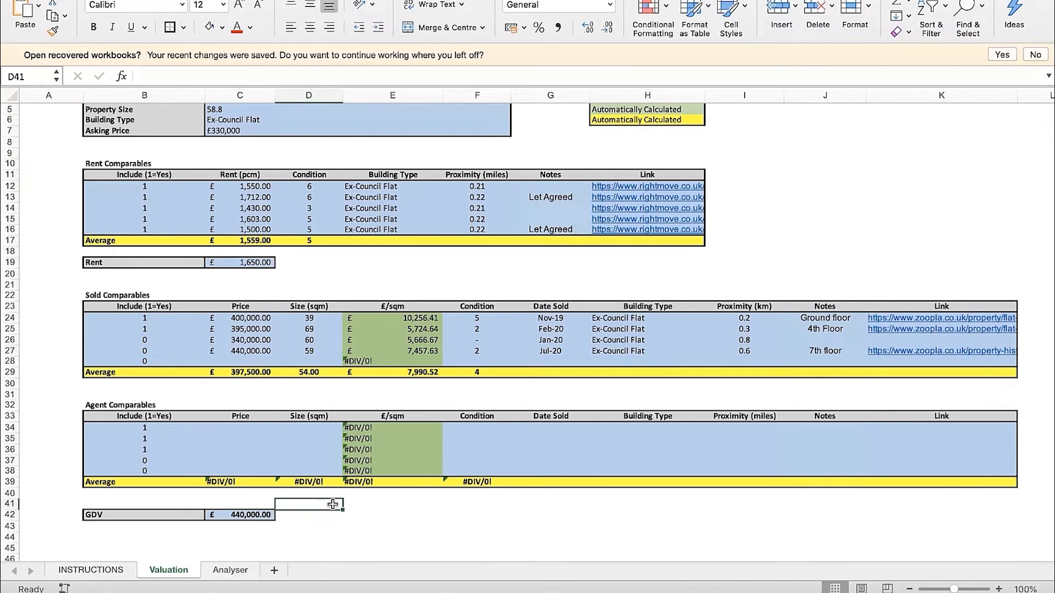
Review the price and condition of the sold comparables in rows 24 and 25 against the GDV in C42
click(259, 318)
key(Down)
click(482, 327)
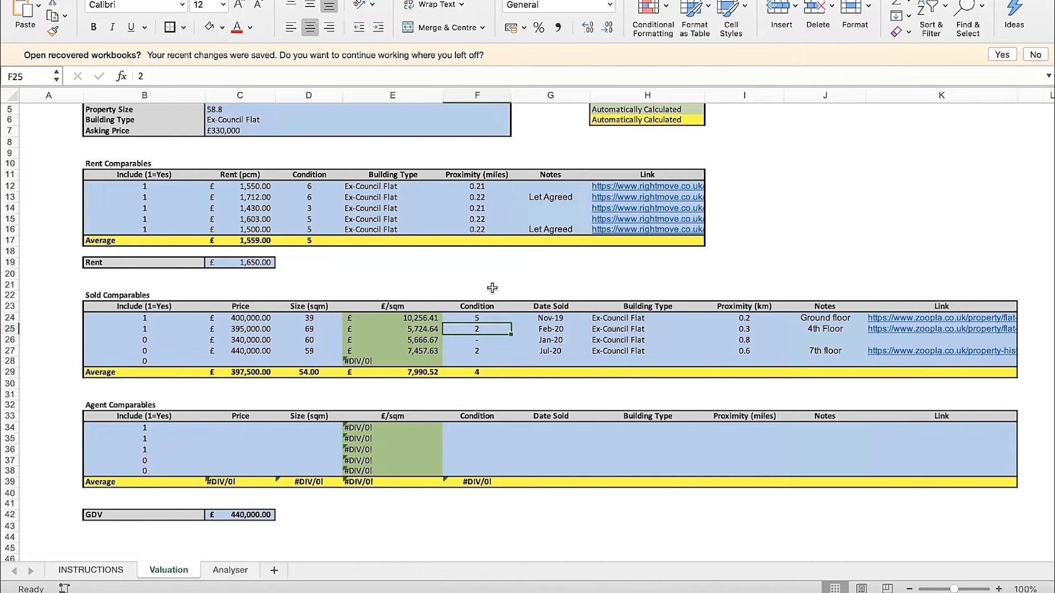
click(334, 513)
click(237, 517)
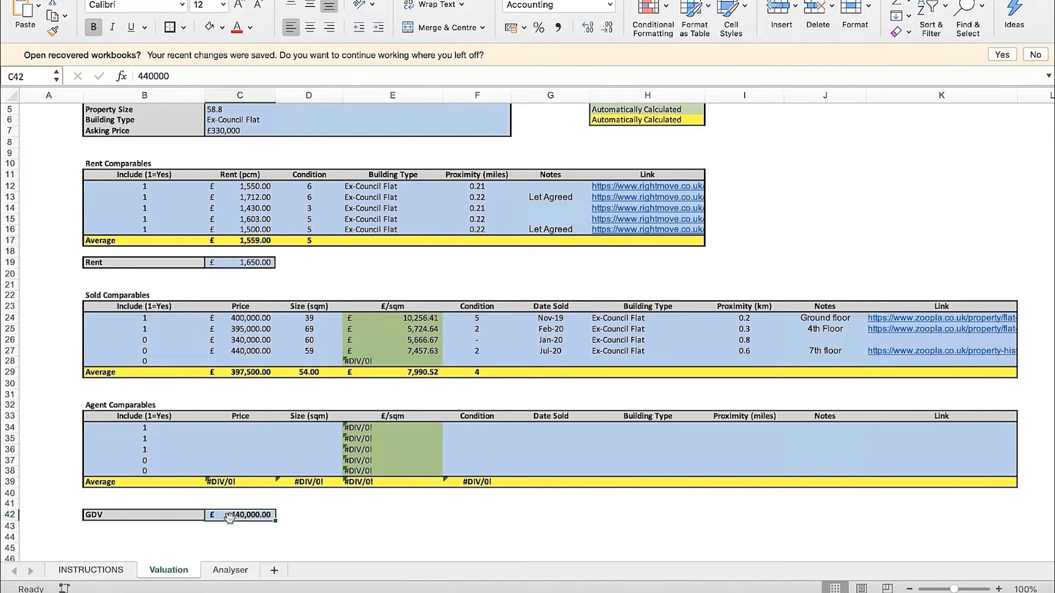
click(286, 515)
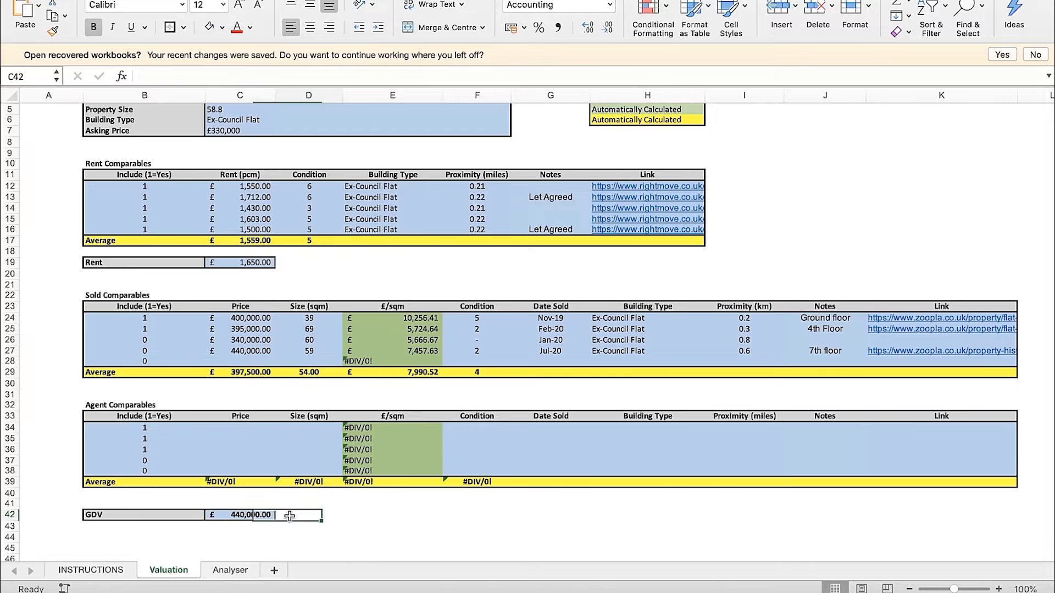
click(272, 514)
Check the Rent figure in C19 against the rent comparables and the rest of the Valuation sheet
click(255, 270)
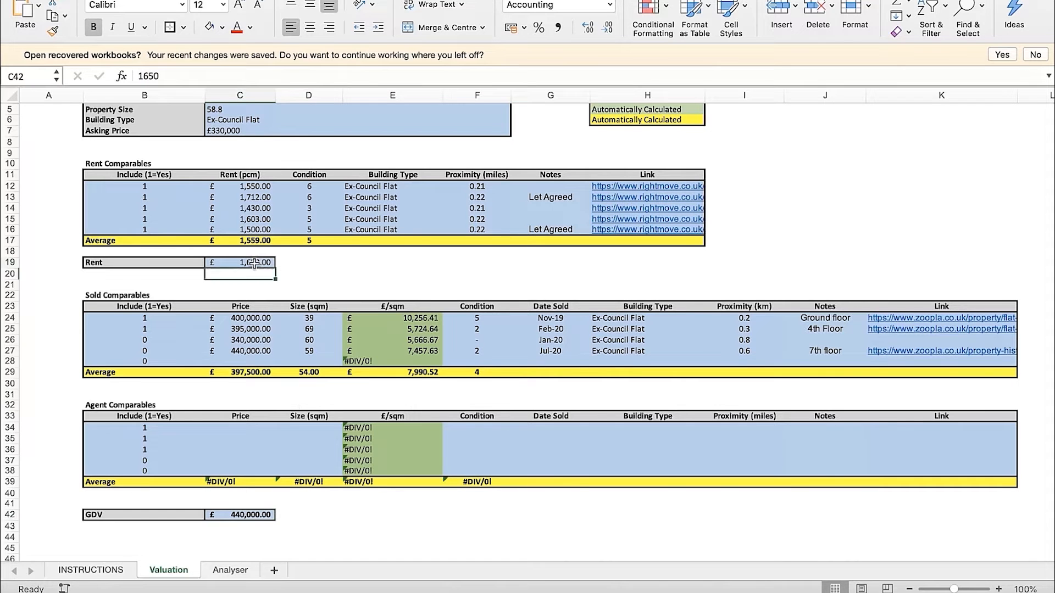
click(385, 284)
scroll(385, 283, up, 3)
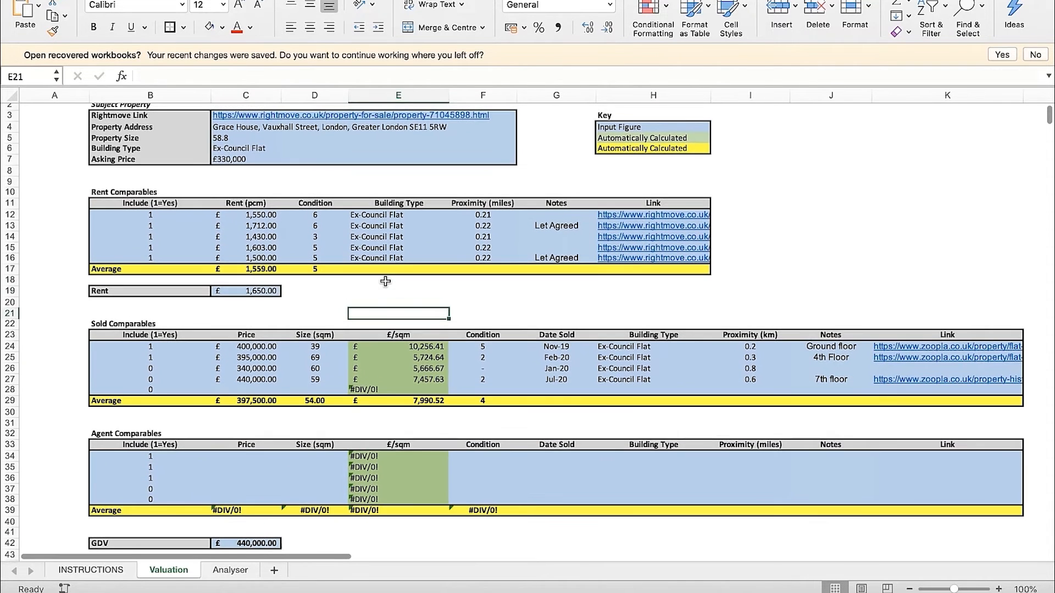
click(274, 295)
scroll(362, 313, down, 3)
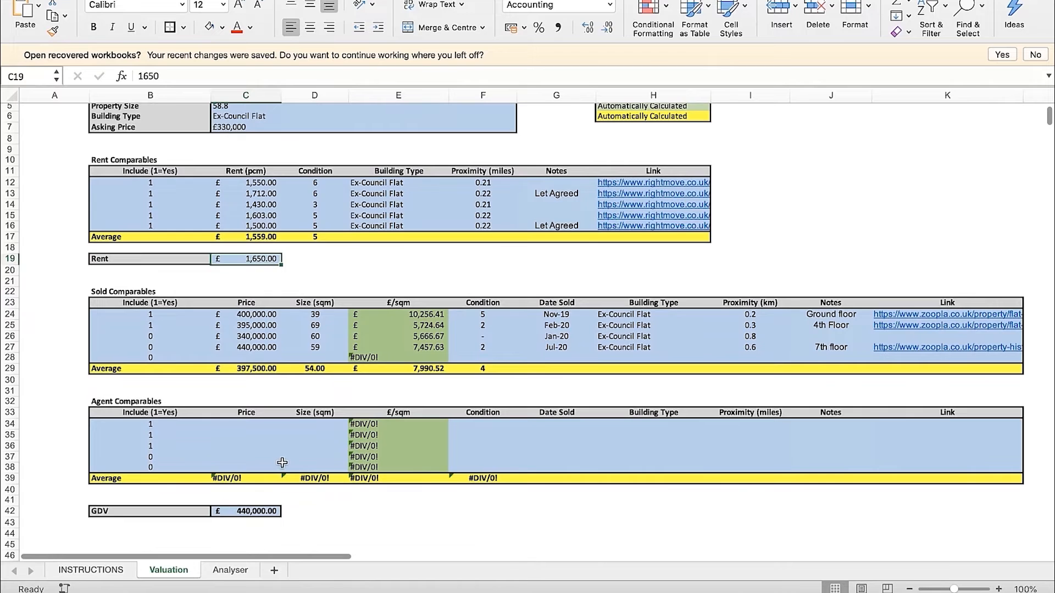
scroll(312, 357, up, 2)
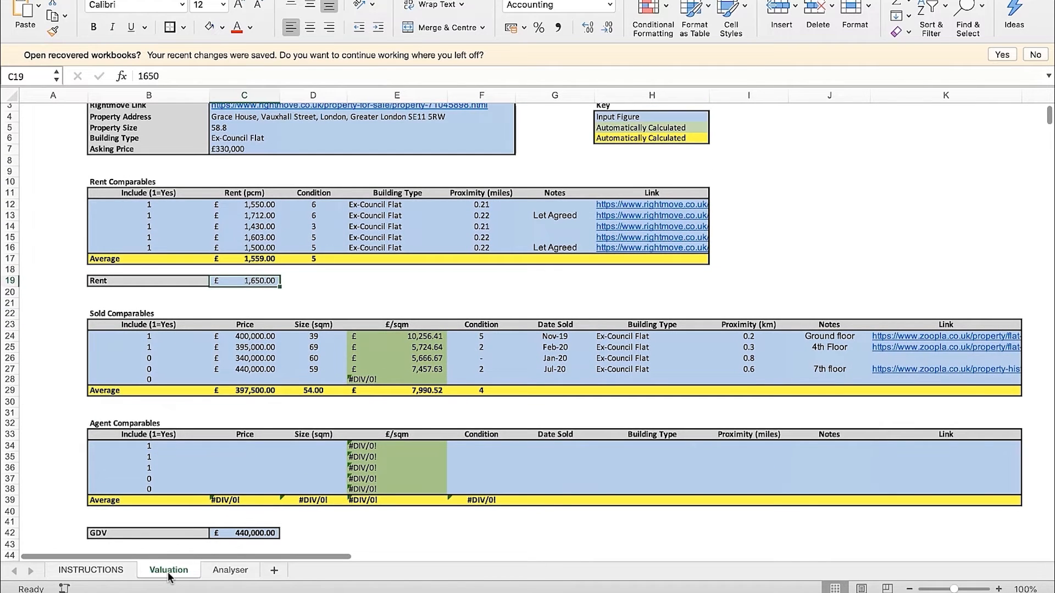
Examine the Analyser sheet's colour key and how its Asking Price and GDV cells draw on the Valuation sheet
click(229, 570)
click(549, 356)
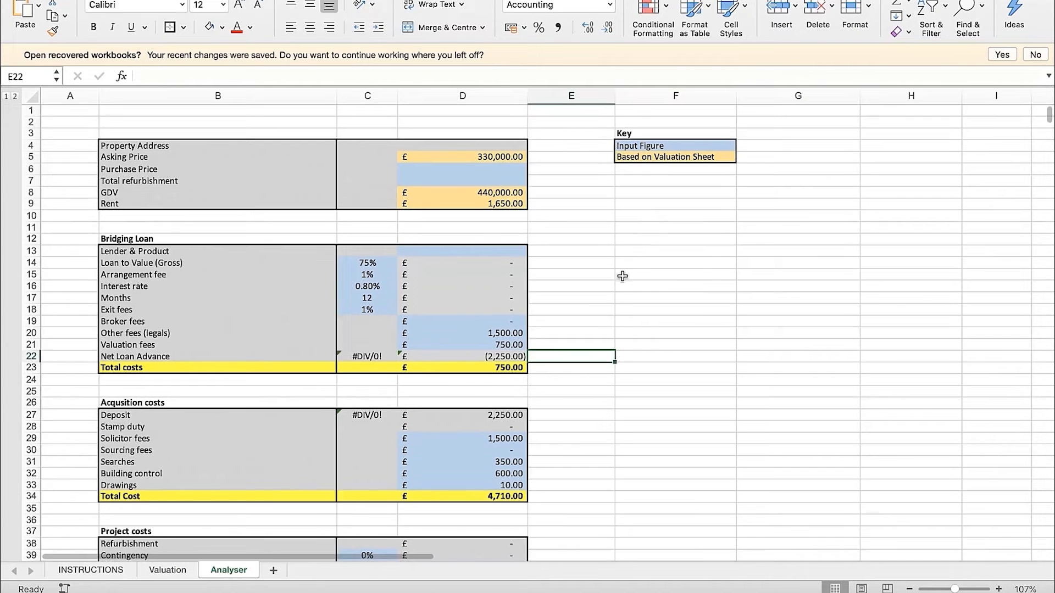
click(694, 147)
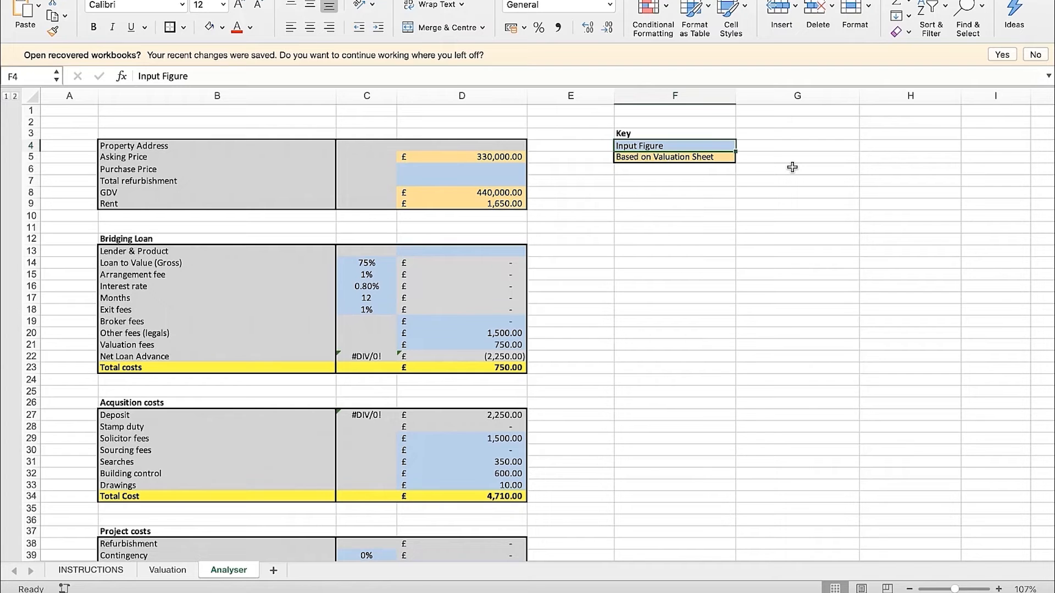
key(Down)
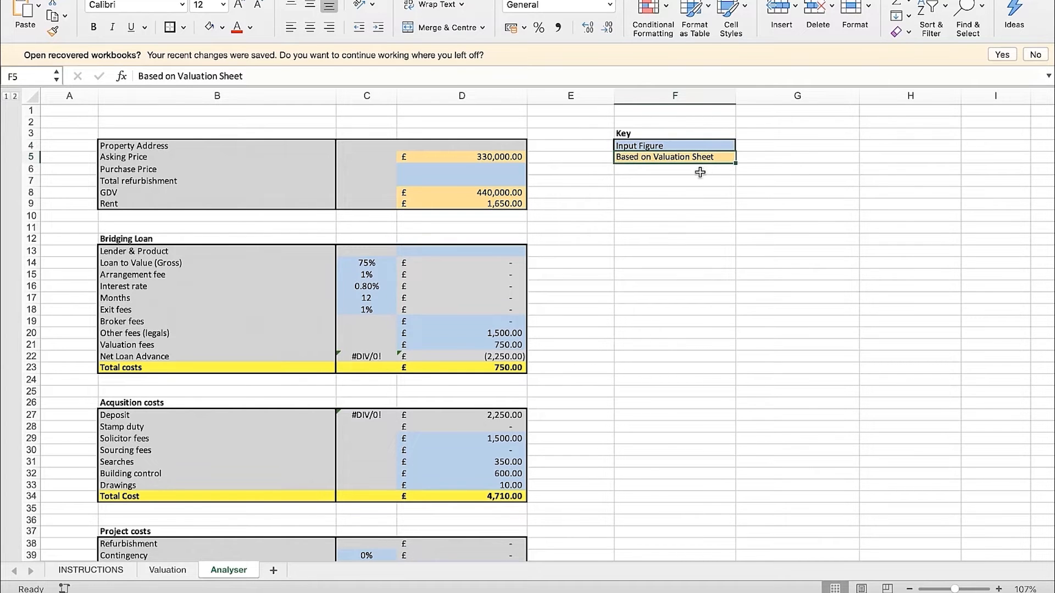
click(514, 157)
click(503, 193)
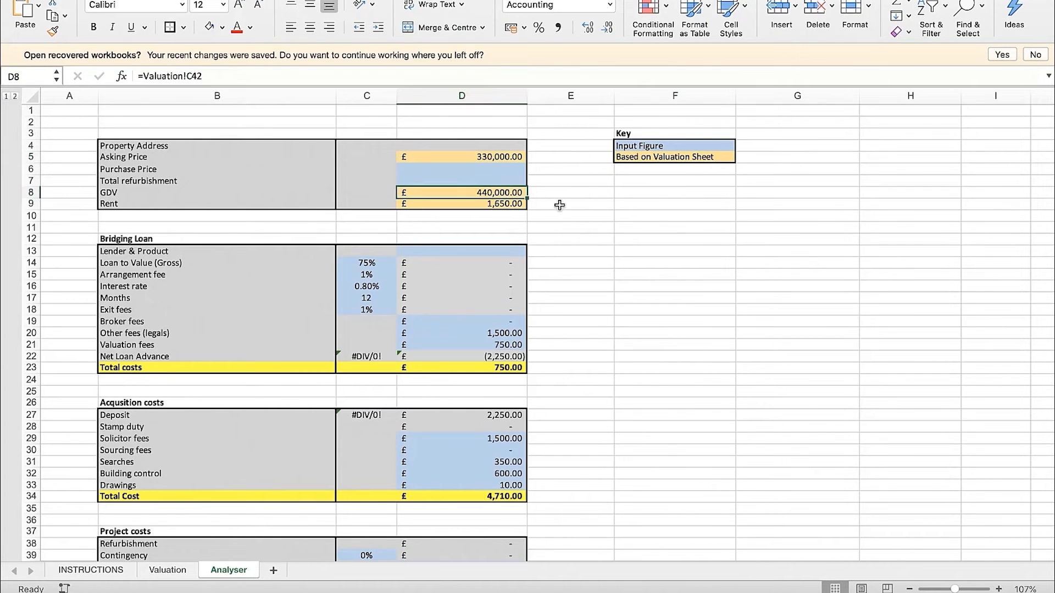
click(674, 157)
Compare the Rent and GDV inputs on the Valuation sheet with the matching Analyser cells D9 and D8
click(167, 569)
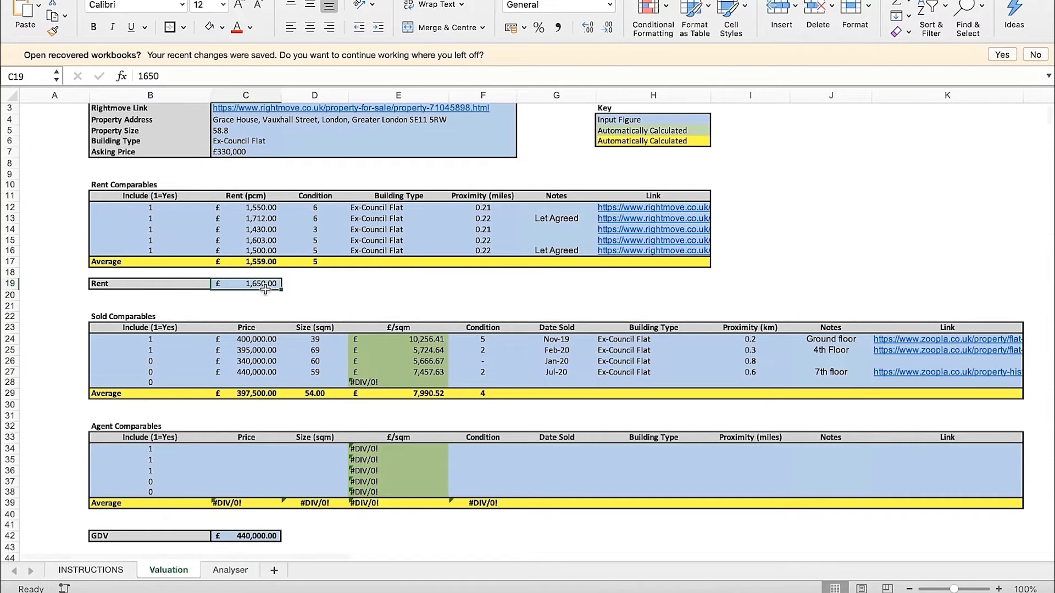
click(262, 534)
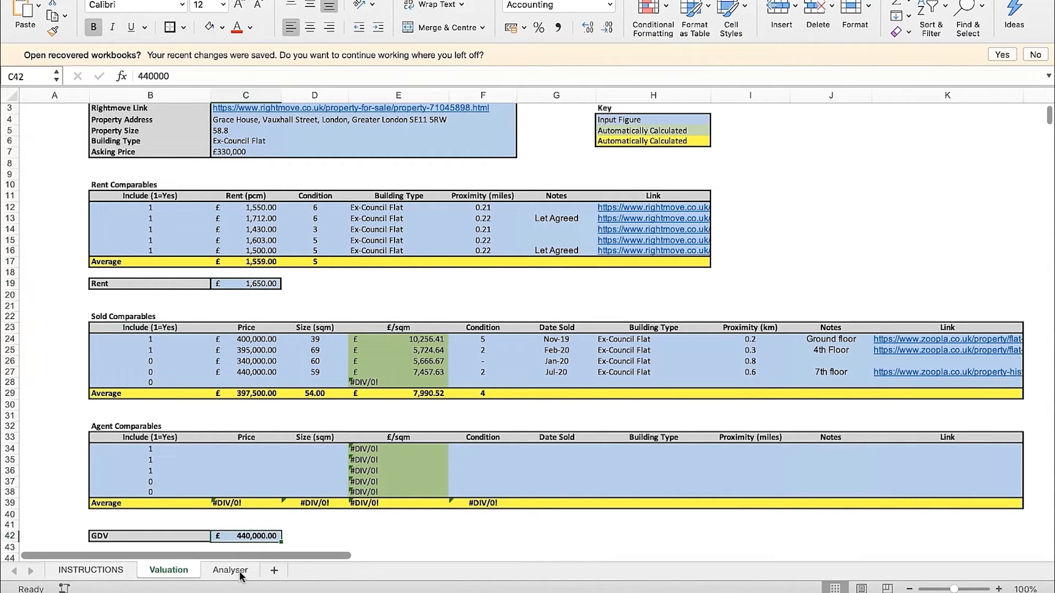
click(230, 569)
click(504, 204)
click(504, 192)
click(557, 220)
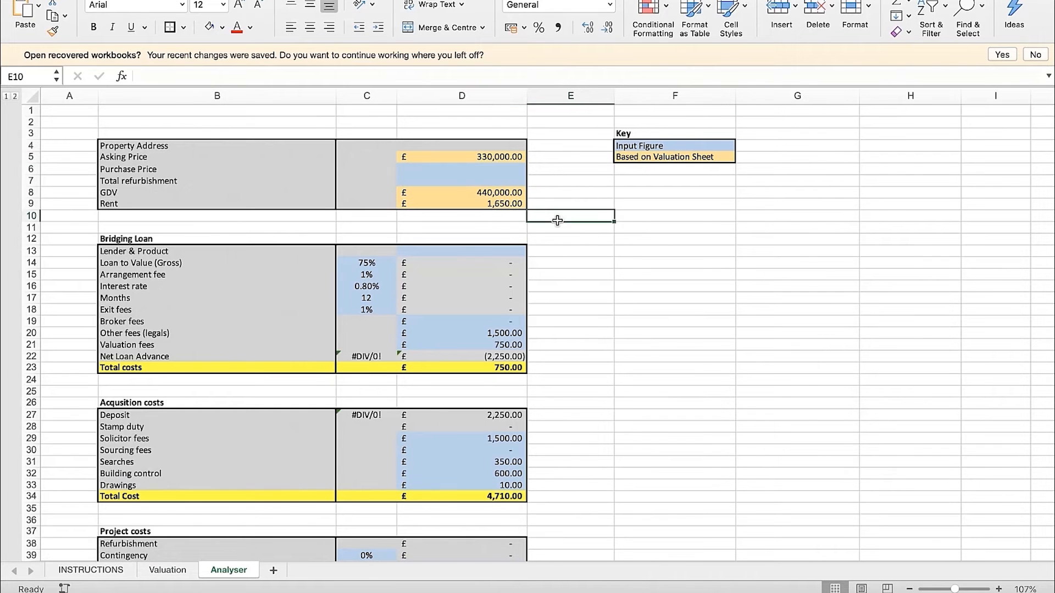
Trace the Analyser's Asking Price in D5 to its source in C7 of the Valuation sheet, and return to the Analyser
click(506, 157)
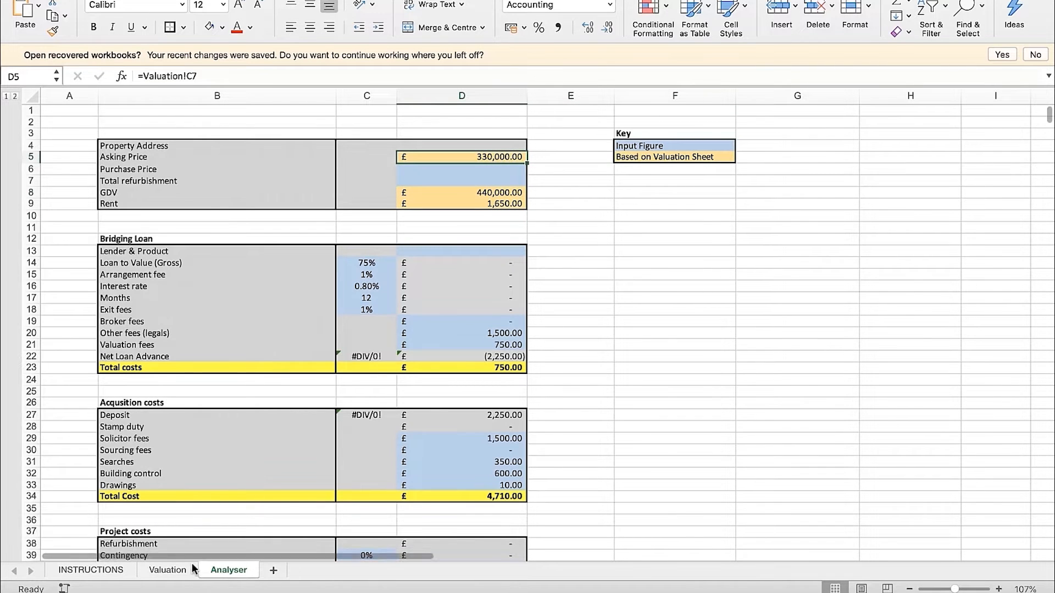
click(167, 570)
scroll(220, 161, up, 2)
click(226, 176)
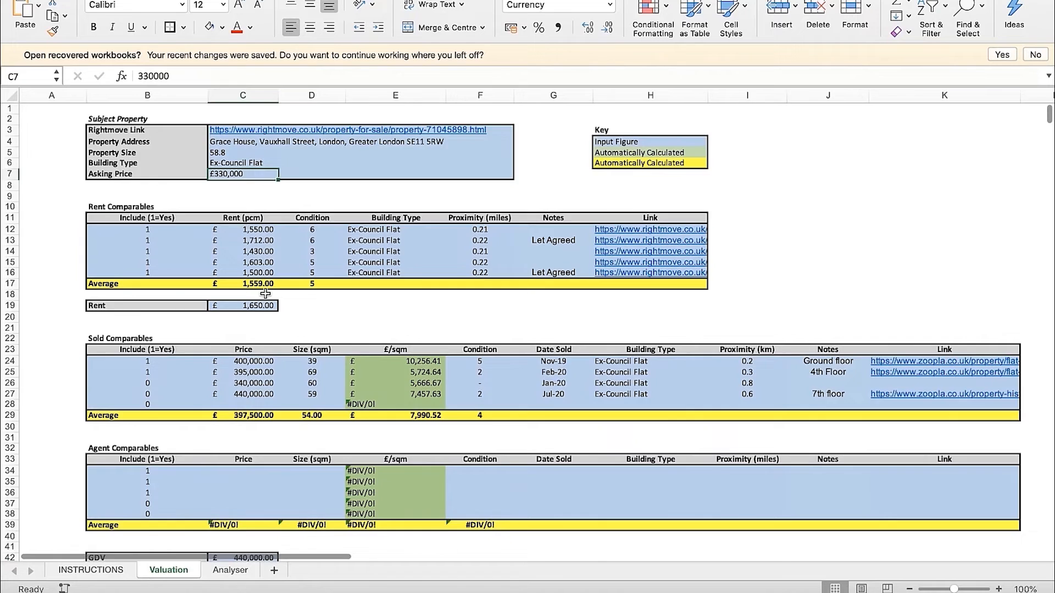
scroll(225, 175, down, 3)
click(229, 571)
Trace the Analyser's GDV and Rent formulas to C42 and C19 on the Valuation sheet, and return to the Analyser
click(508, 194)
click(501, 203)
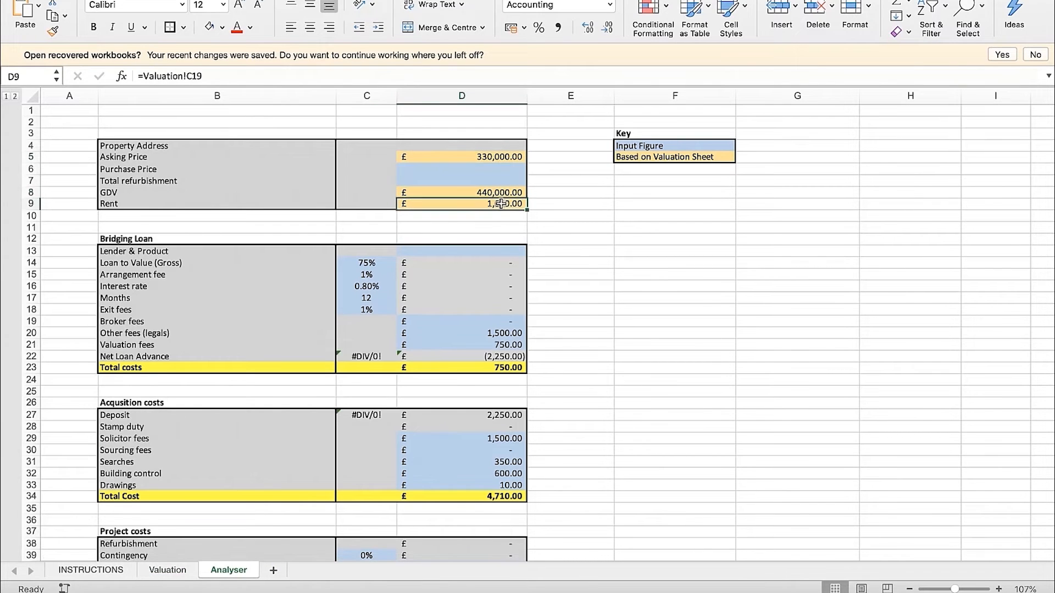
click(167, 570)
click(270, 274)
click(234, 526)
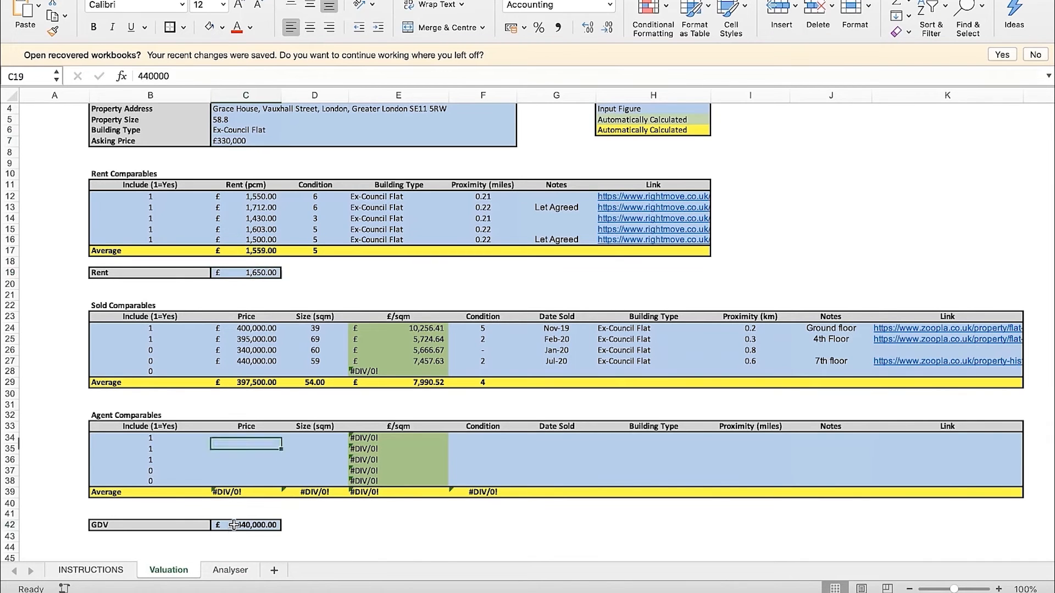
click(230, 570)
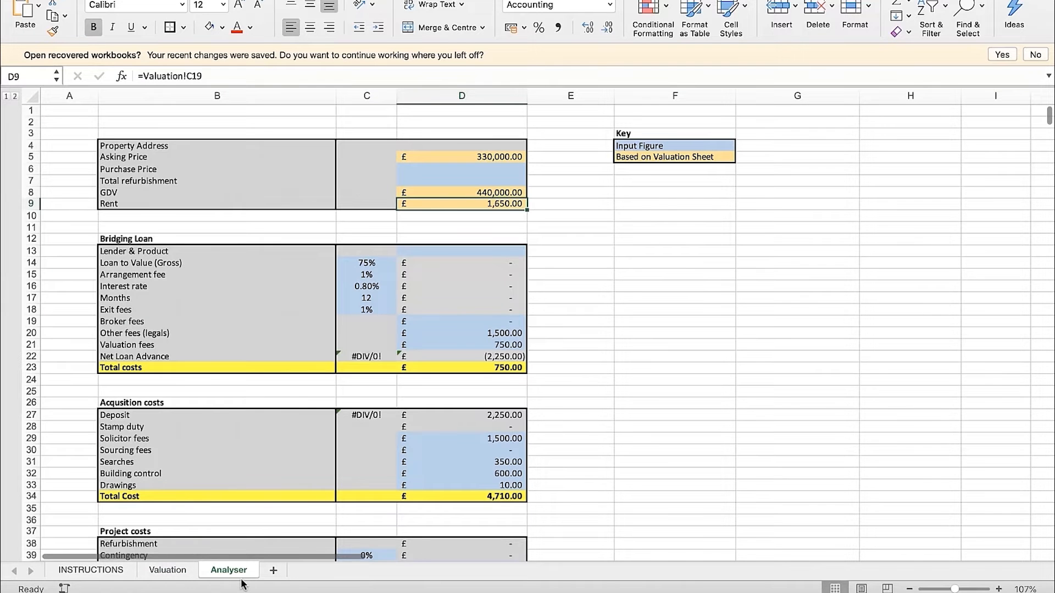
scroll(584, 235, down, 1)
scroll(565, 208, up, 1)
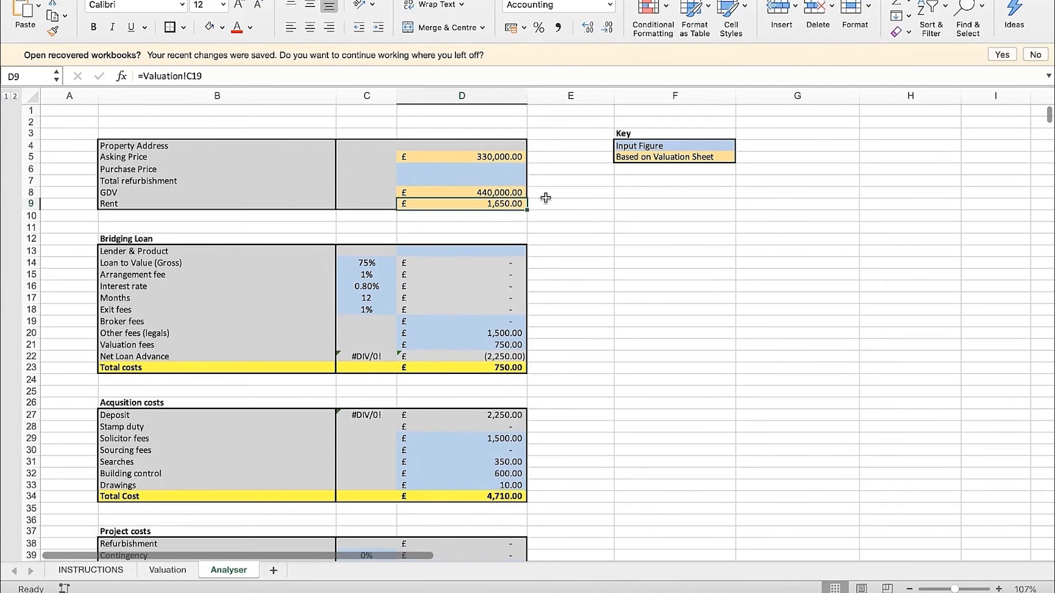
Set the Purchase Price in cell D6 of the Analyser sheet to £330,000
click(511, 169)
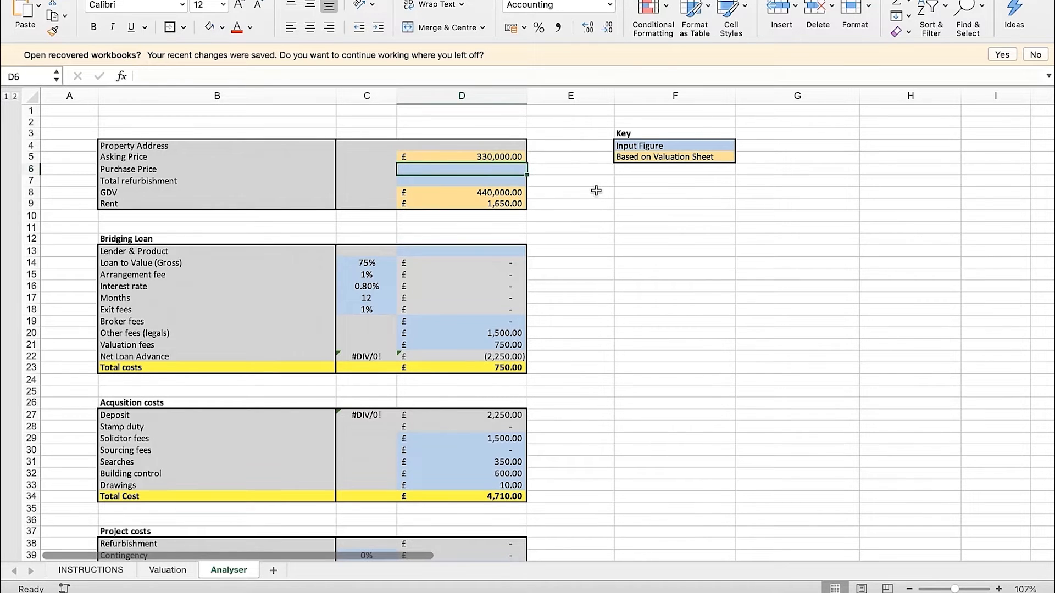
text(3300000)
key(Return)
key(Up)
click(406, 78)
key(BackSpace)
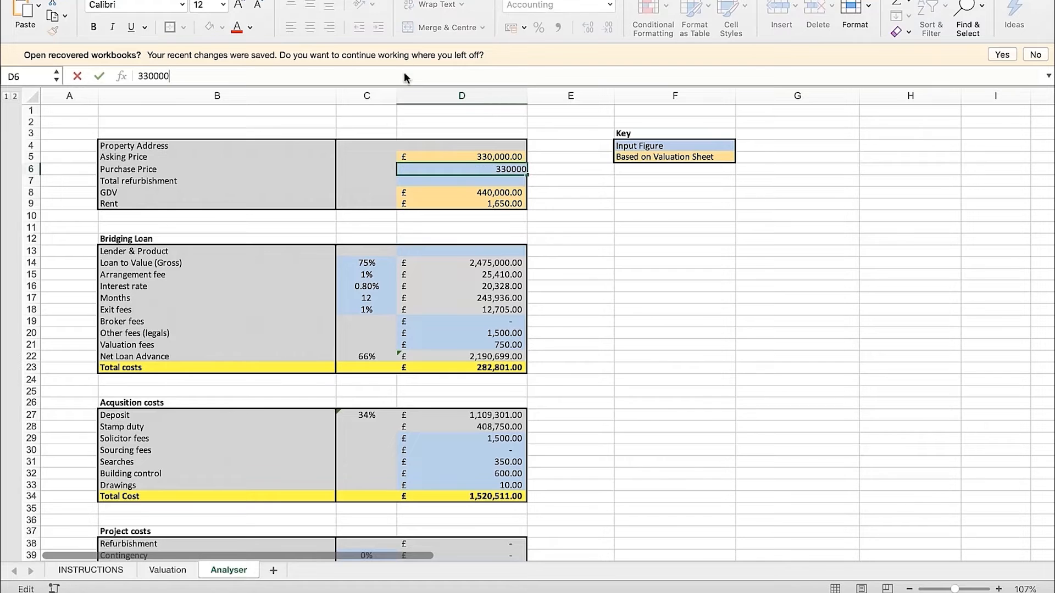
key(Return)
key(Up)
key(Up)
key(Down)
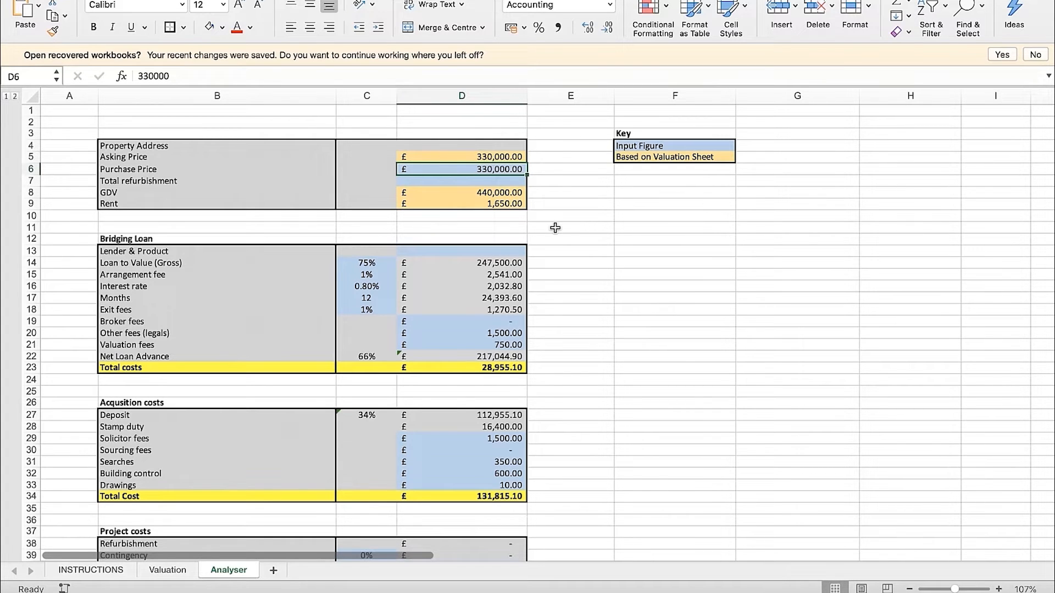
Set the Total refurbishment in cell D7 to £35,000
key(Down)
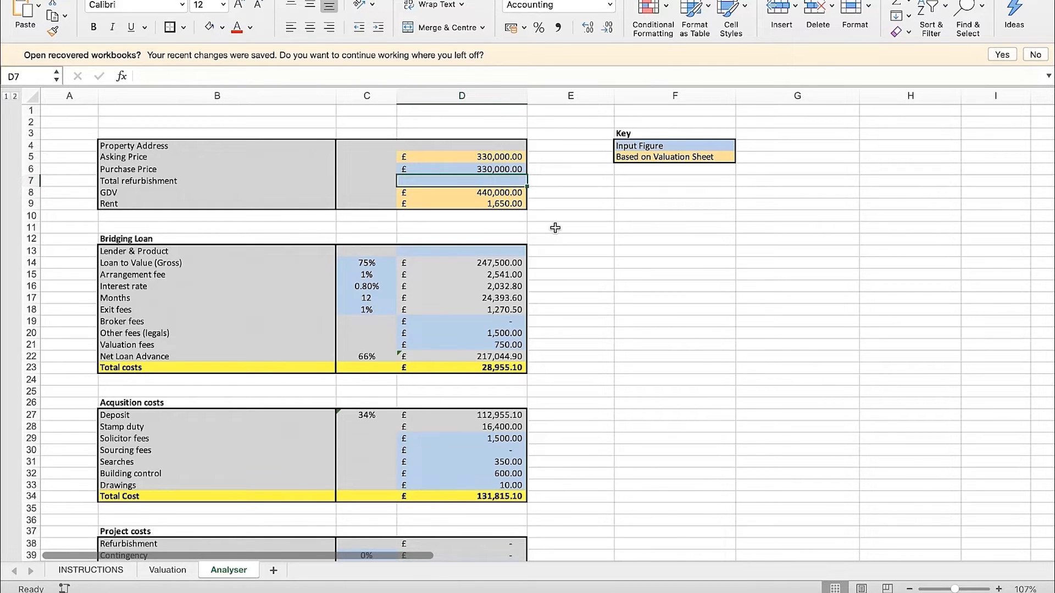
text(35,)
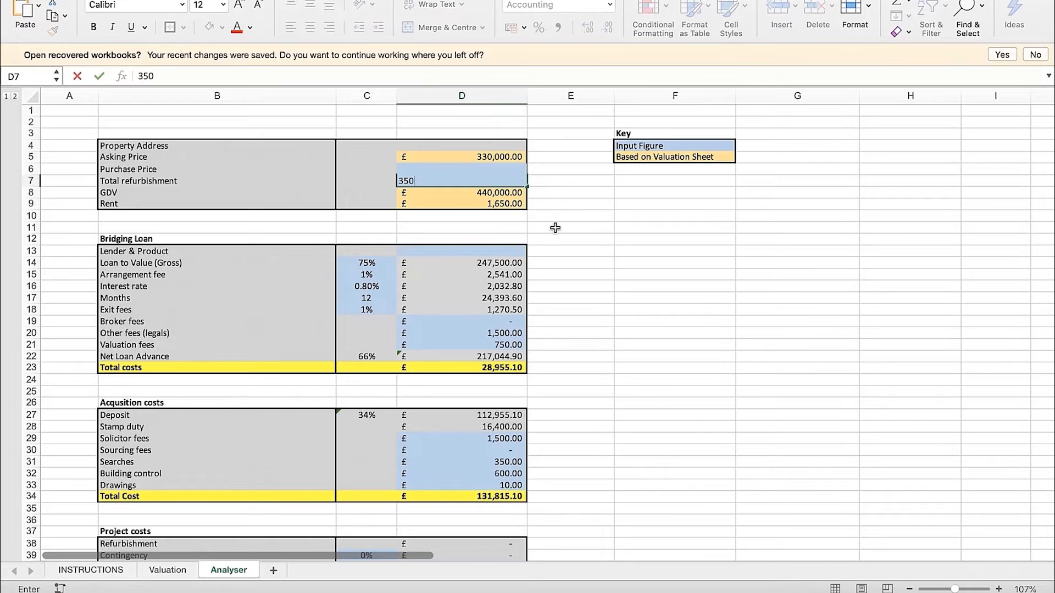
text(000)
key(Return)
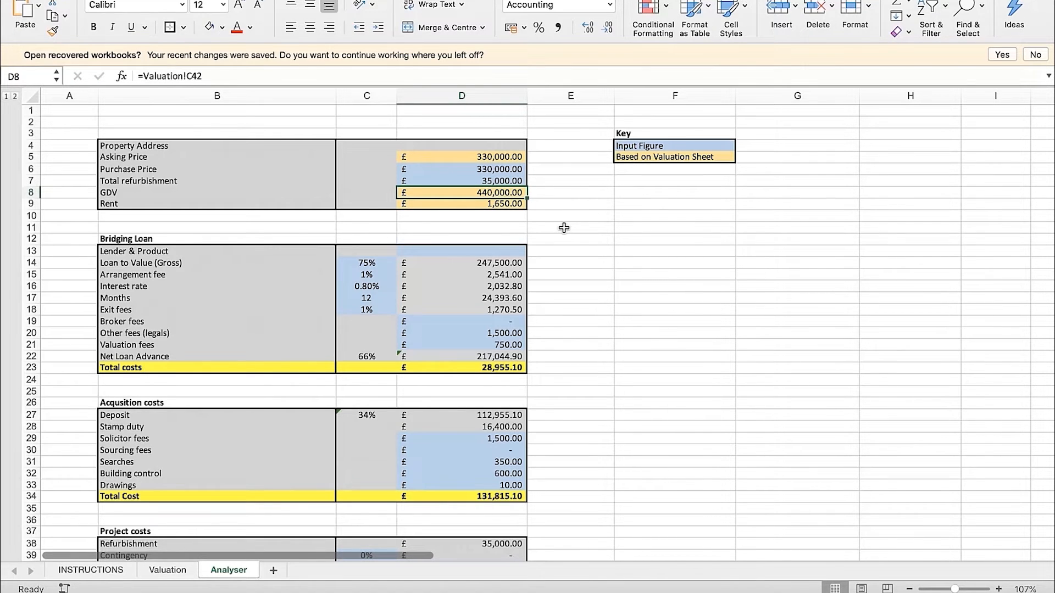
key(Up)
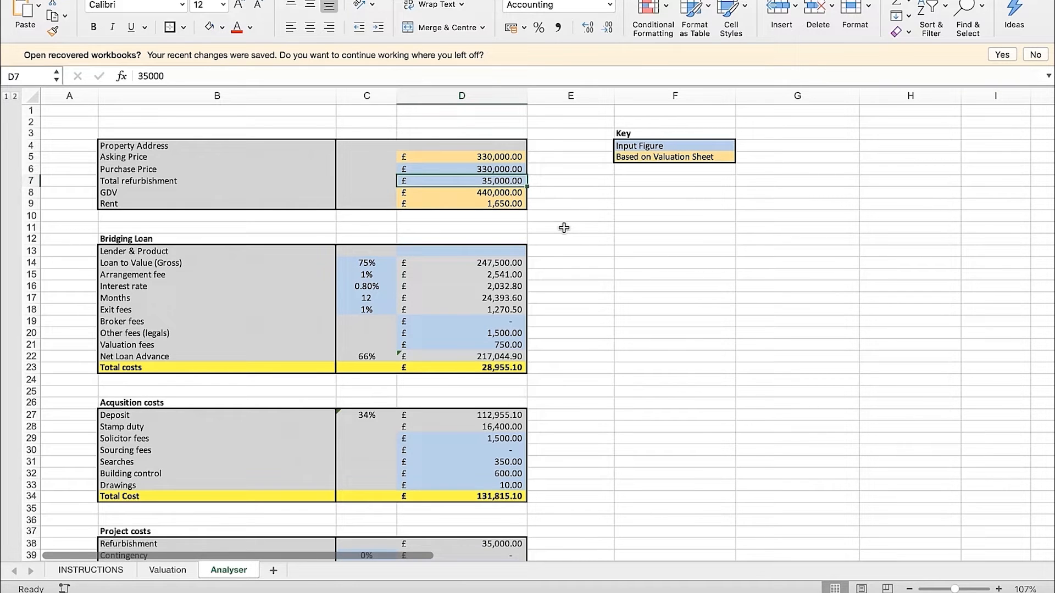
key(Up)
key(Down)
Examine the Bridging Loan section up close, starting with its heading and the Lender & Product row
scroll(567, 231, down, 2)
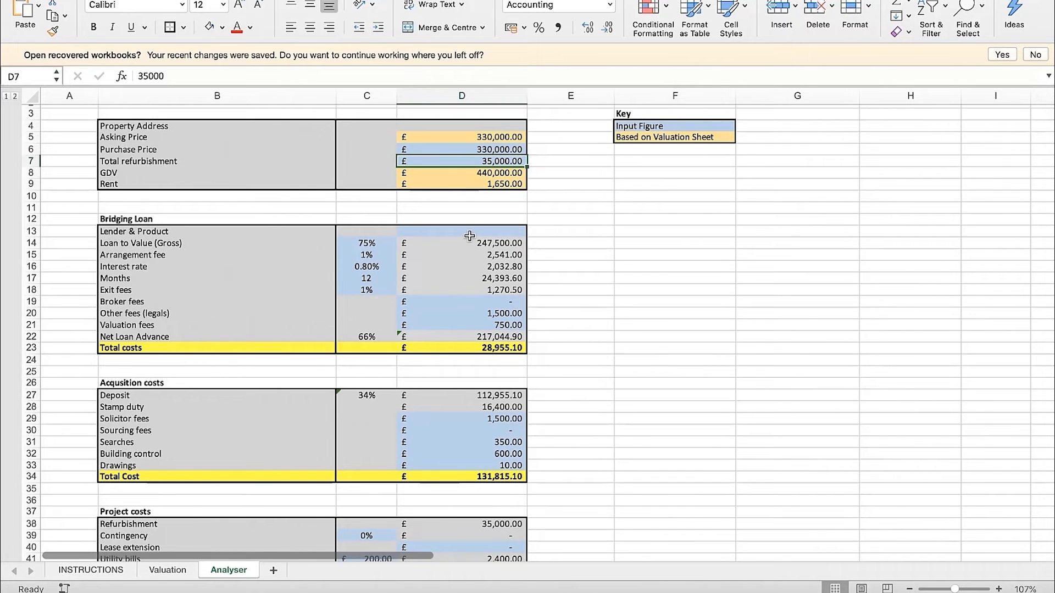
scroll(404, 249, up, 5)
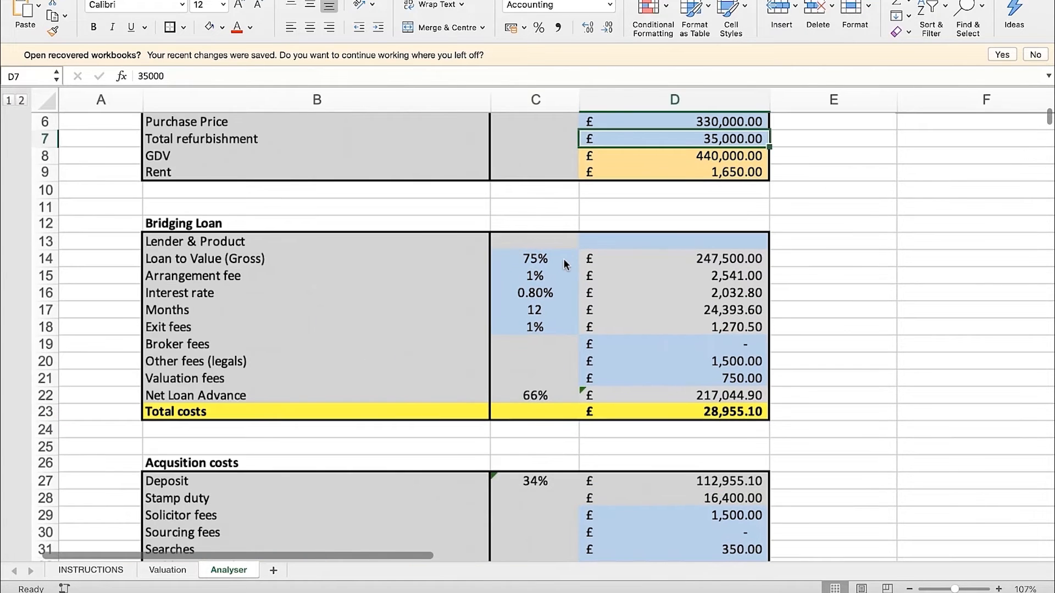
scroll(258, 154, down, 2)
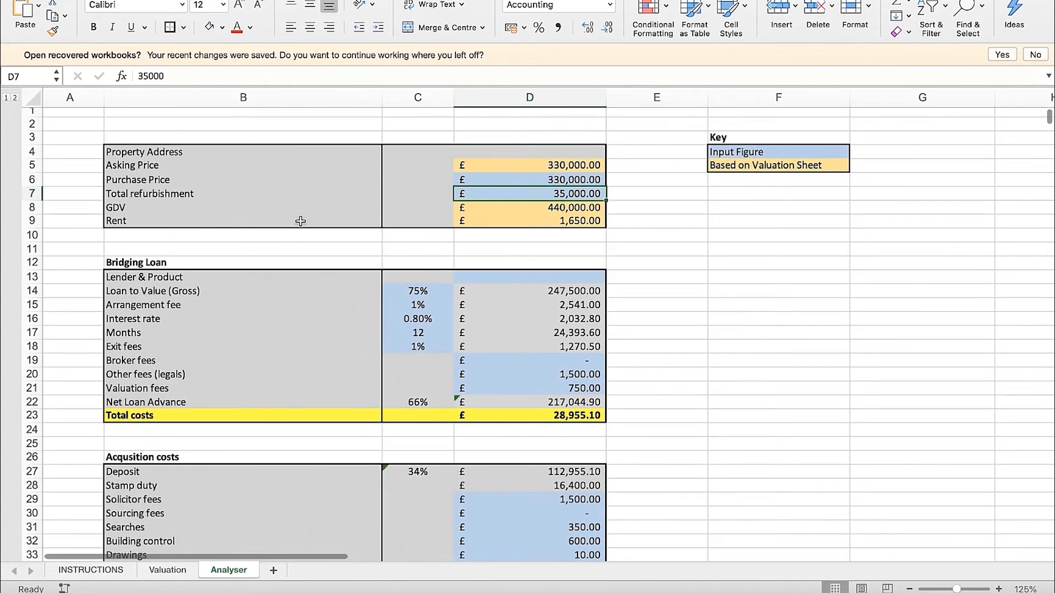
scroll(247, 222, up, 4)
click(252, 232)
click(254, 243)
scroll(253, 242, down, 1)
click(846, 242)
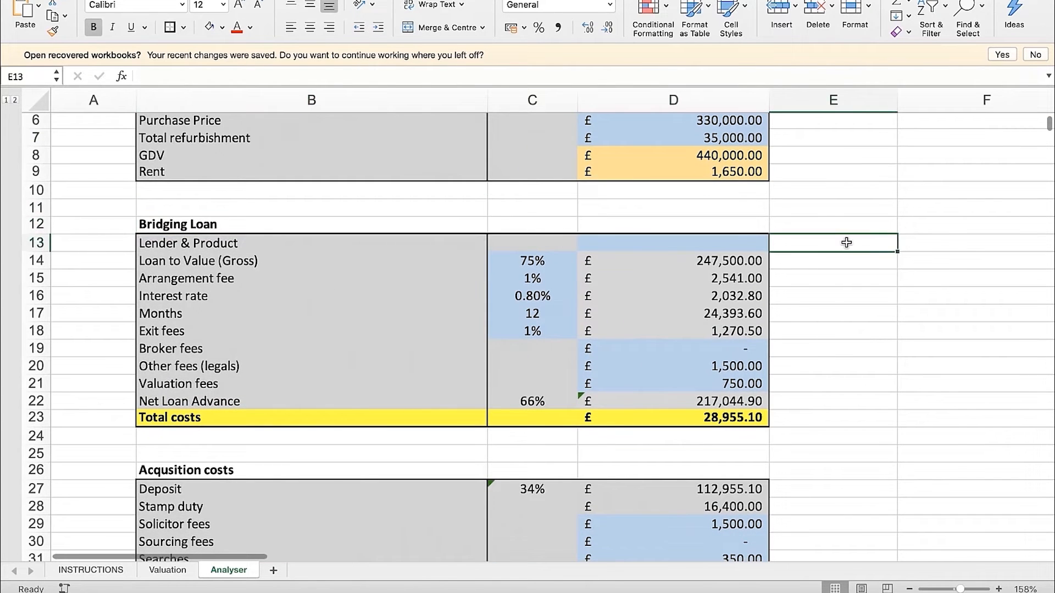
click(740, 243)
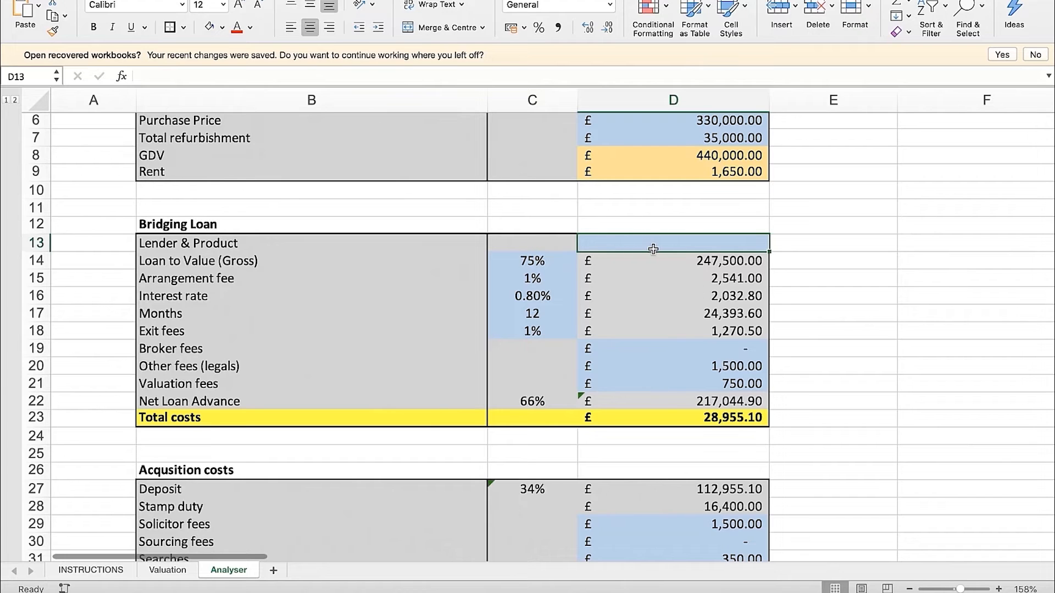
scroll(753, 253, up, 1)
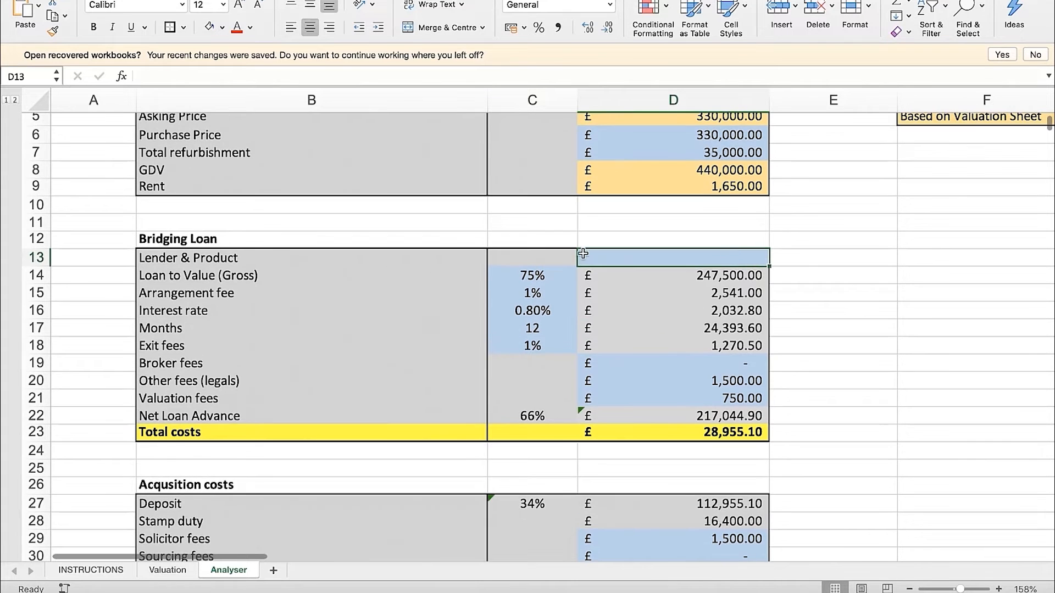
Choose 75% from the available options for the bridging loan's gross Loan to Value in C14
click(239, 278)
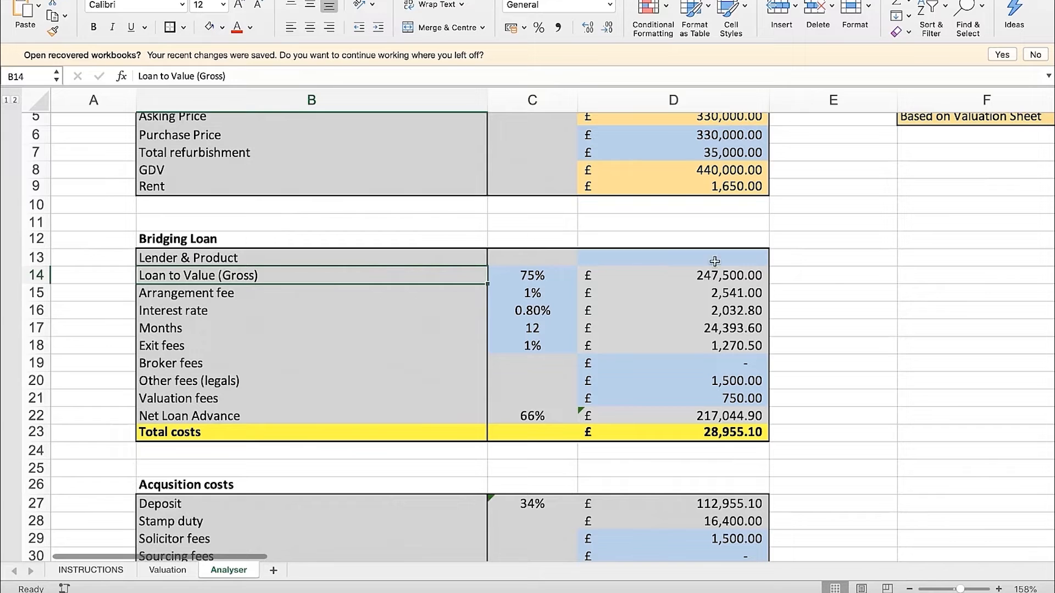
click(541, 278)
click(584, 276)
click(504, 325)
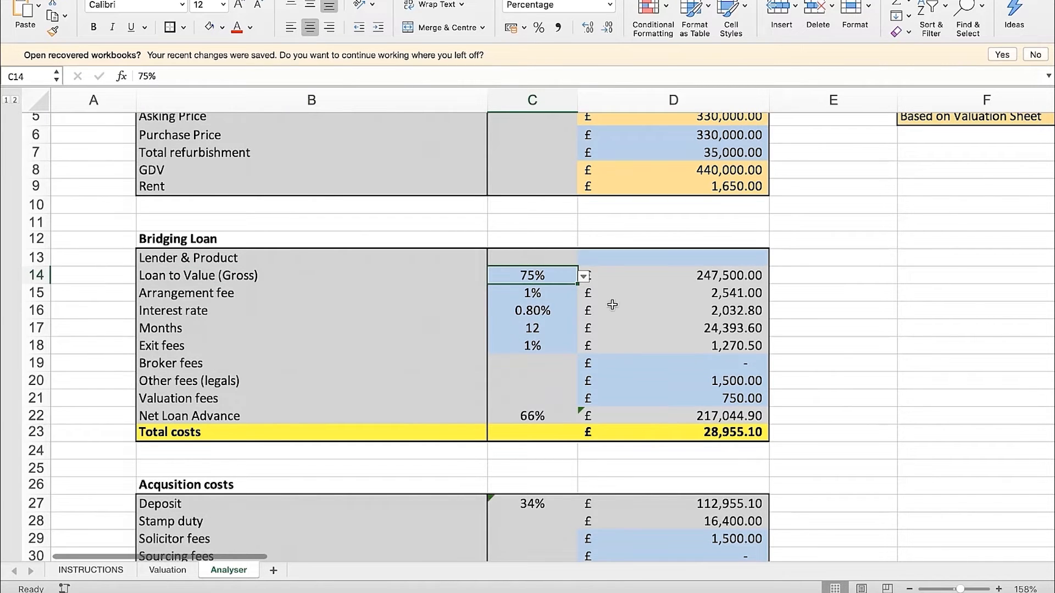
Review the Bridging Loan section's rows, focusing on the gross Loan to Value label and its percentage in C14
click(279, 278)
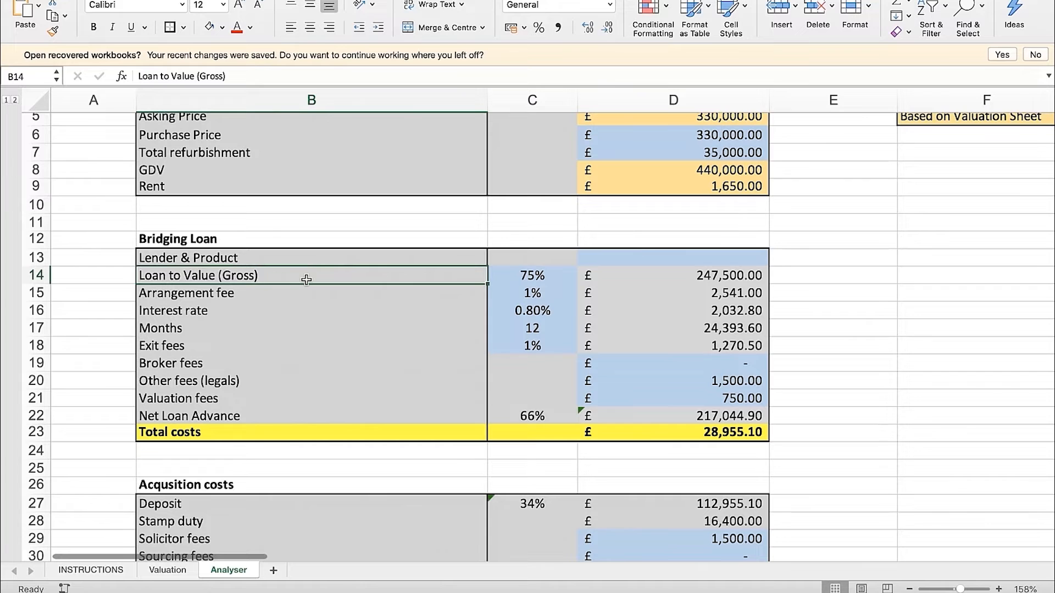
drag(193, 223, 196, 442)
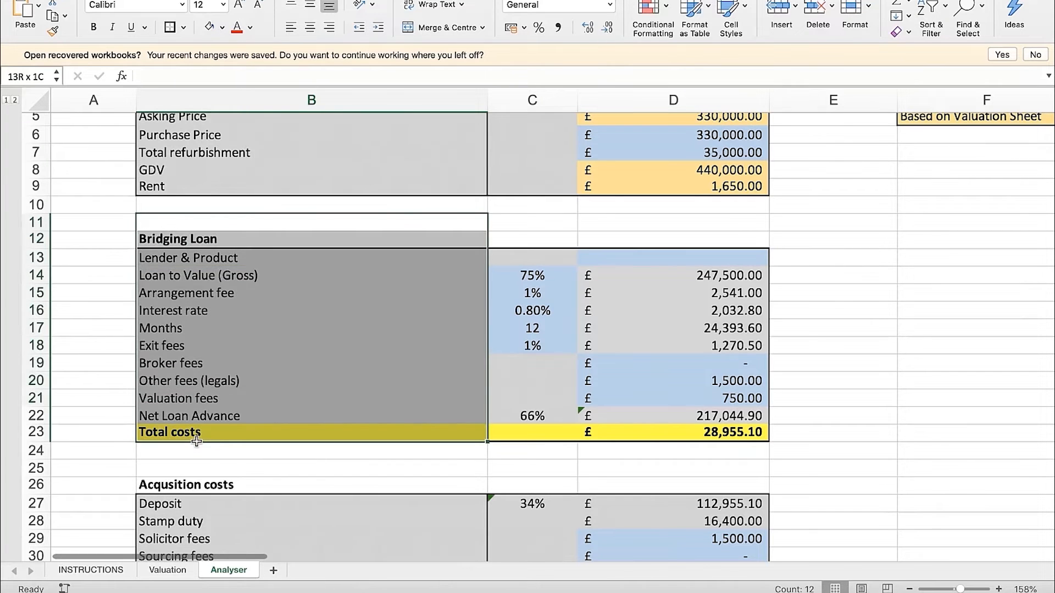
click(907, 360)
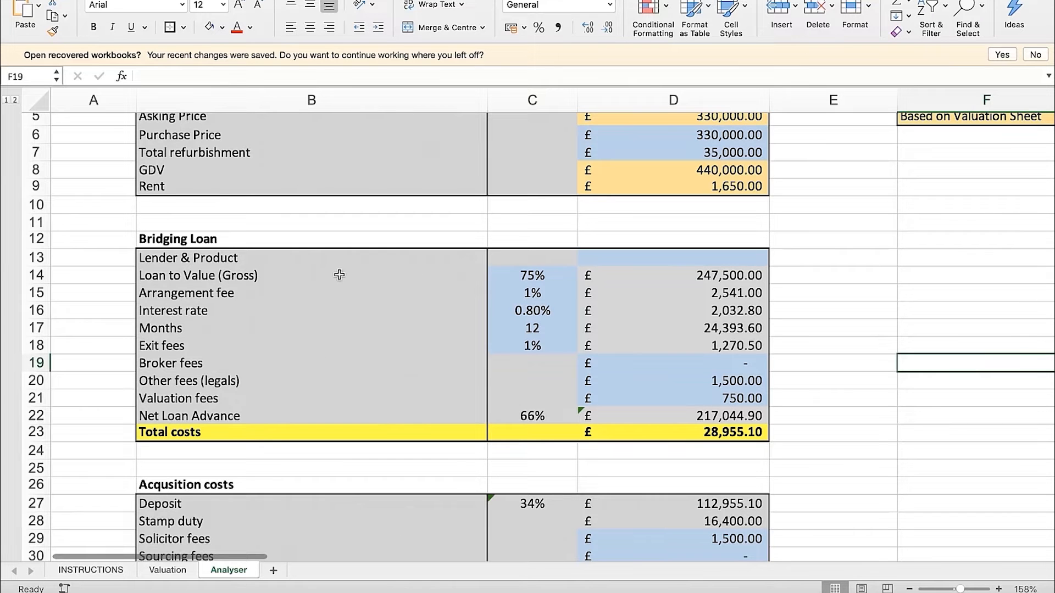
scroll(613, 303, up, 2)
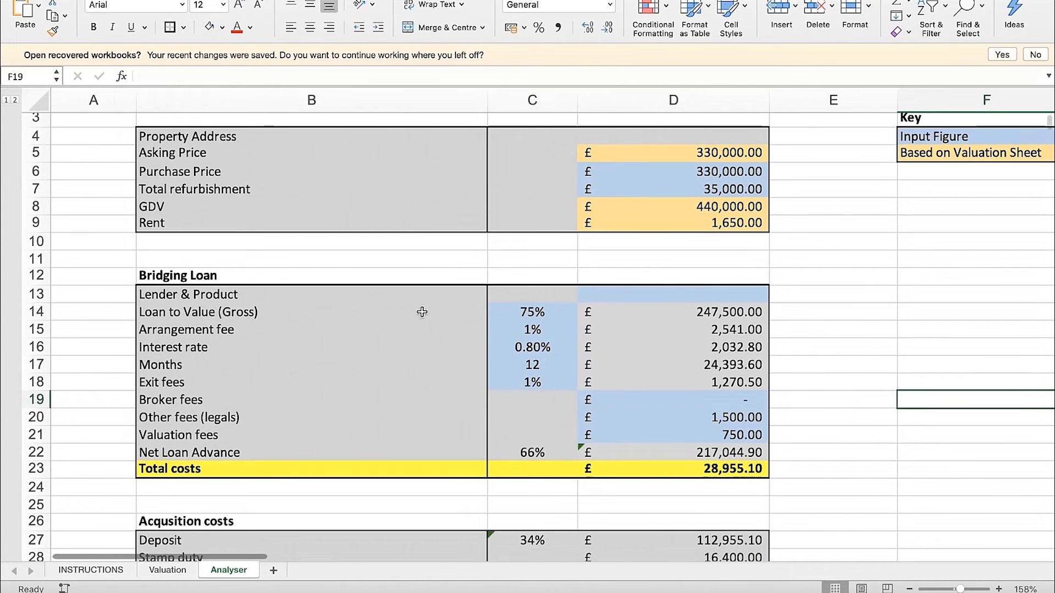
click(292, 317)
click(529, 313)
click(318, 310)
click(542, 314)
Inspect the formula behind the gross loan amount in D14 and the Purchase Price and Loan to Value cells it uses
click(827, 314)
key(Left)
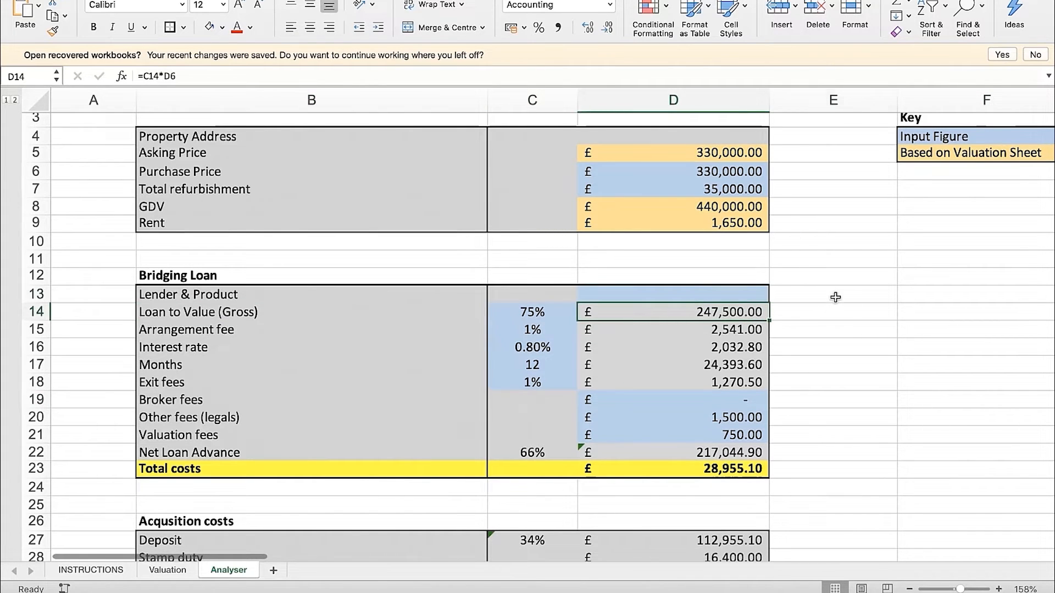
click(834, 297)
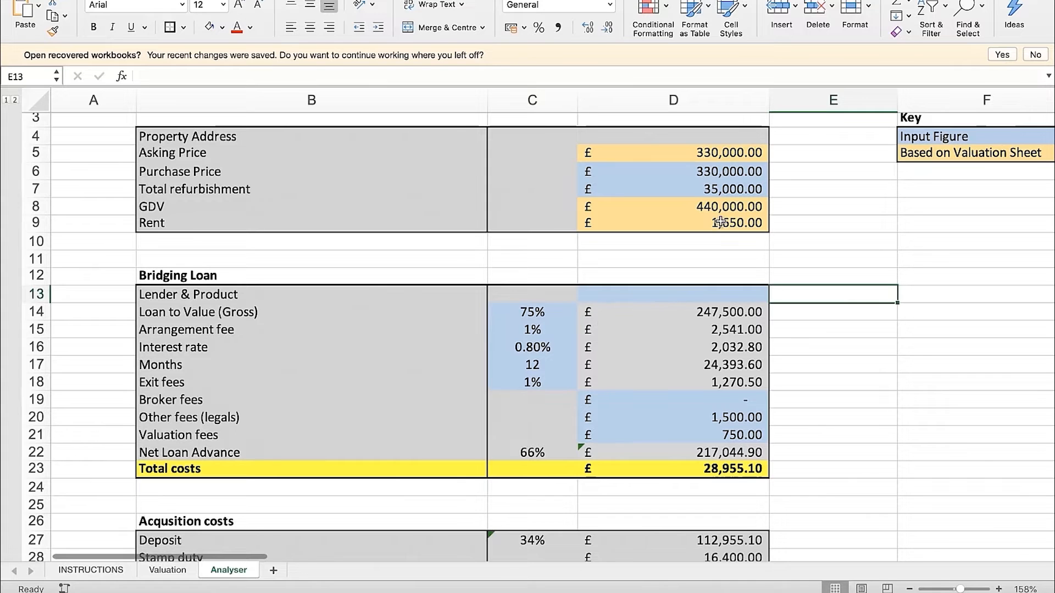
double_click(704, 311)
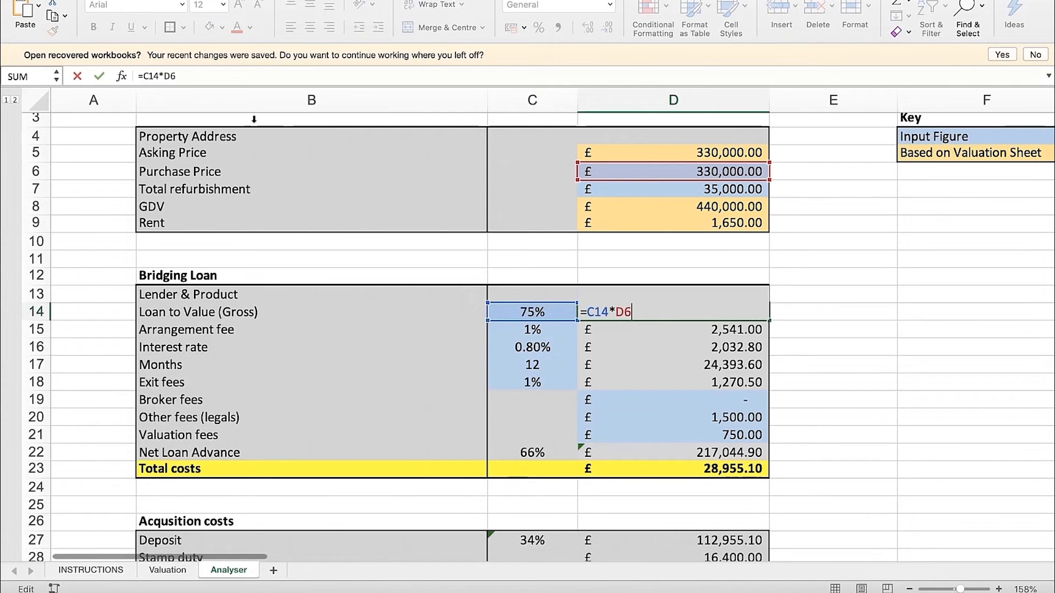
click(98, 77)
click(703, 173)
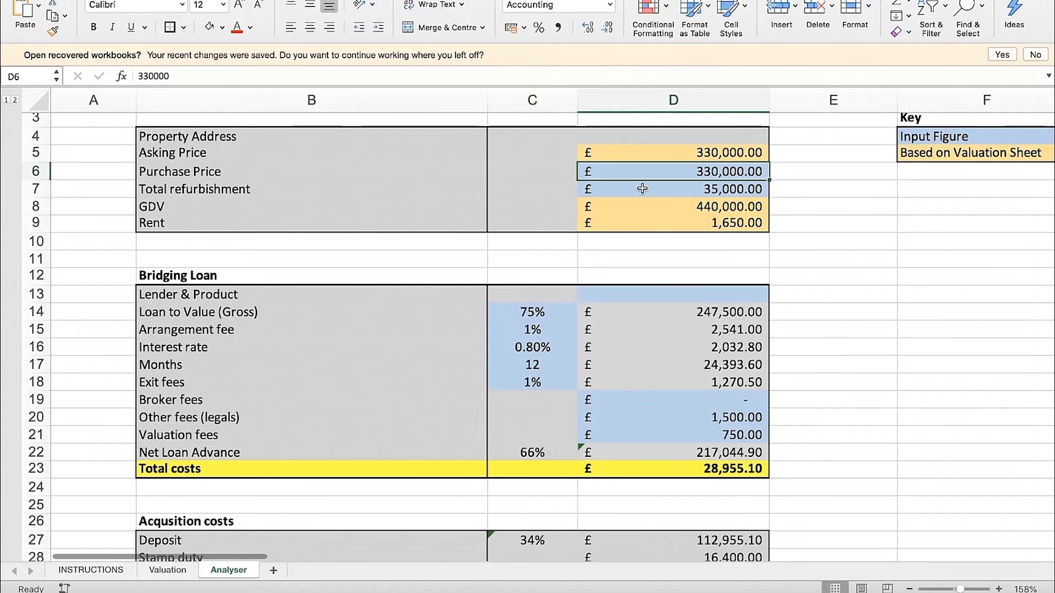
click(541, 313)
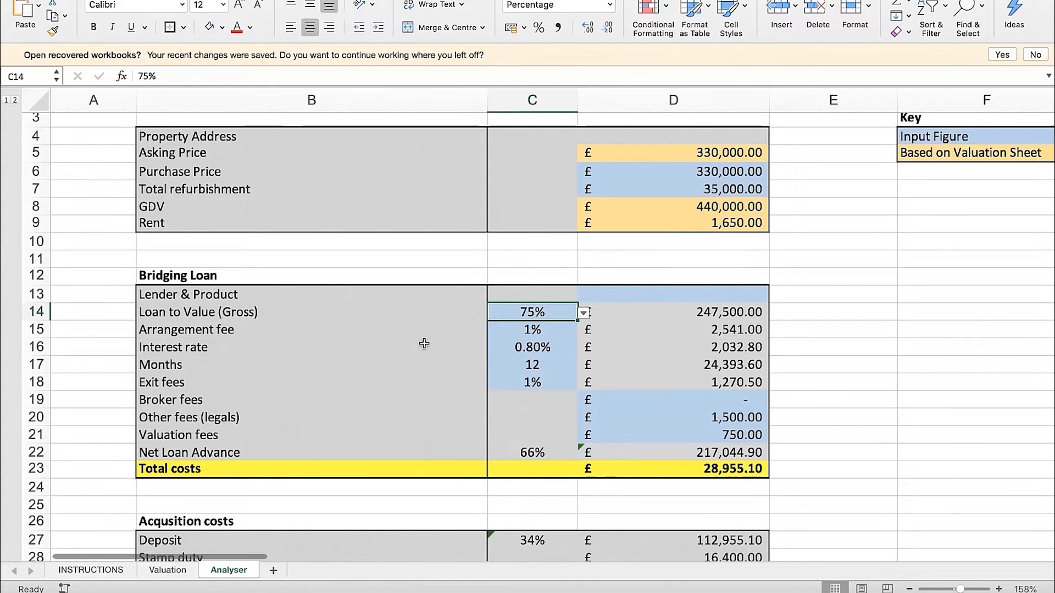
Choose 1% from the available options for the bridging loan's Arrangement fee in C15
click(523, 330)
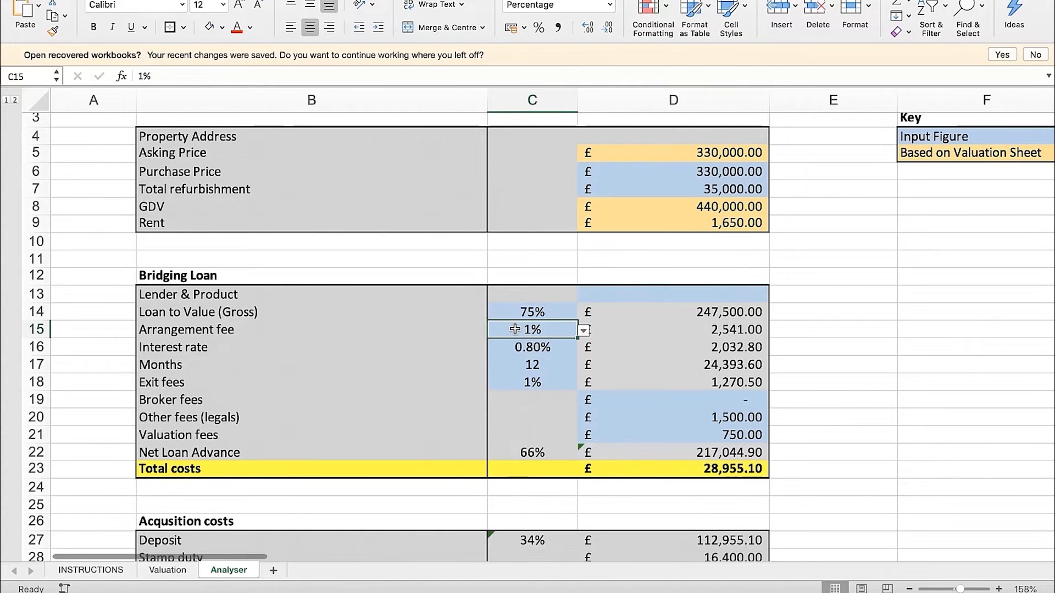
click(584, 332)
click(503, 378)
Set the bridging loan's Interest rate in C16 to 0.75% by choosing the 0.0075 option
click(543, 354)
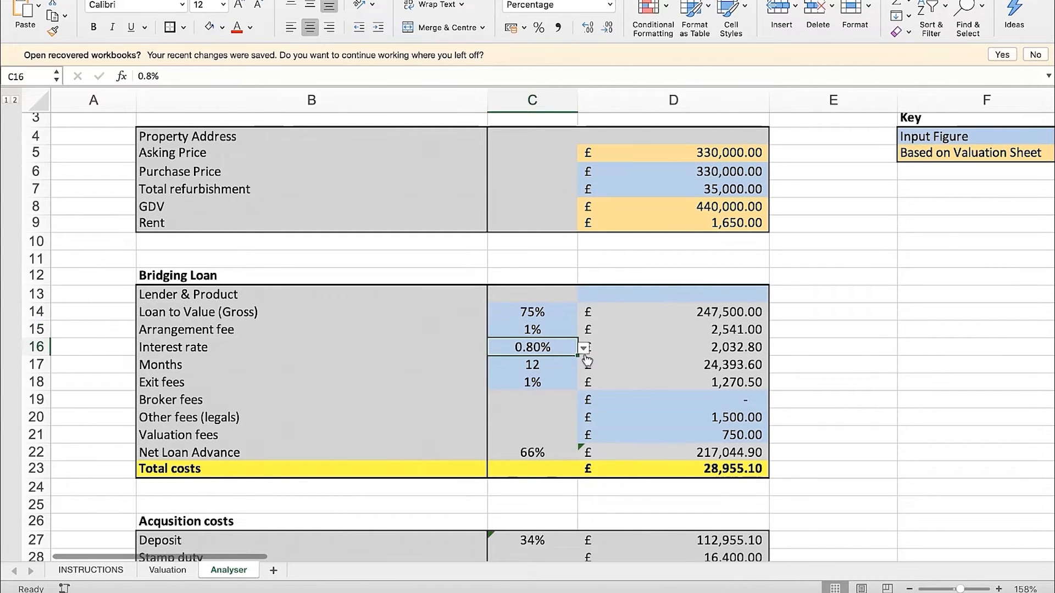
click(583, 349)
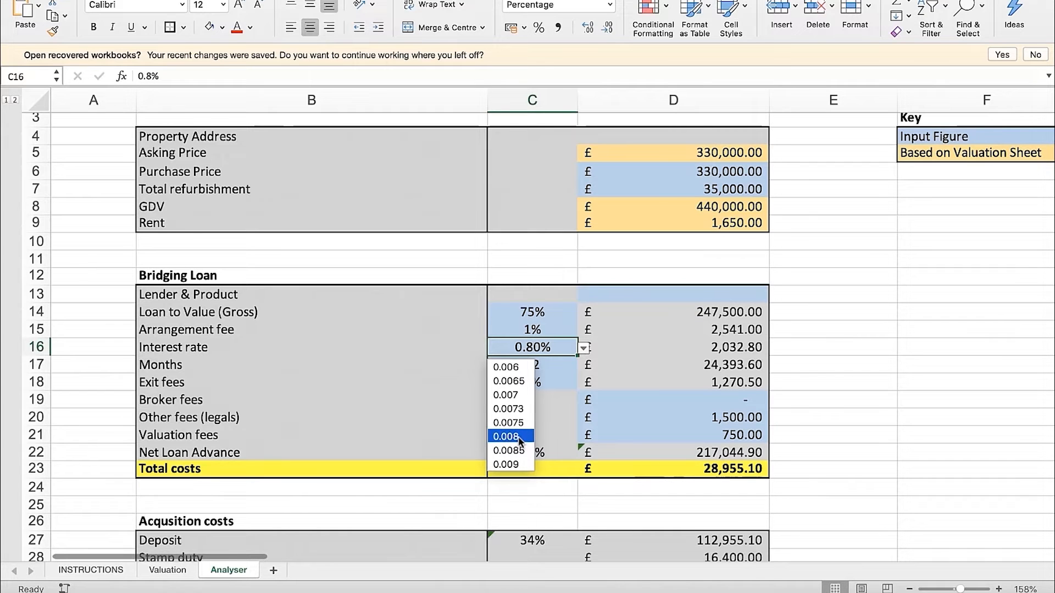
click(513, 423)
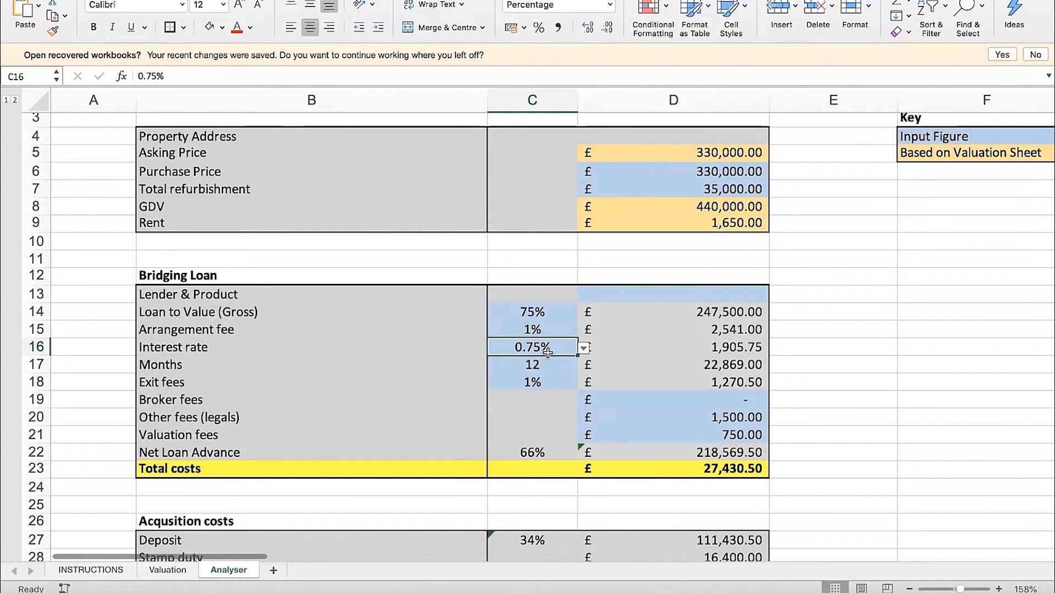
Review the remaining bridging loan inputs, from Months and Exit fees to the broker, legal and valuation fees, alongside the gross loan amount
click(546, 372)
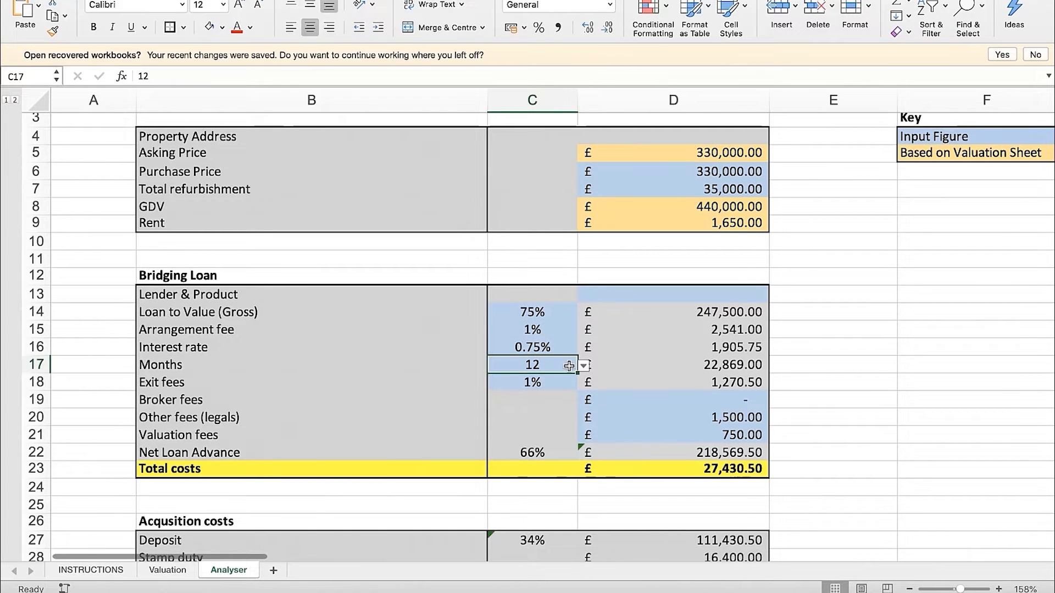
click(555, 385)
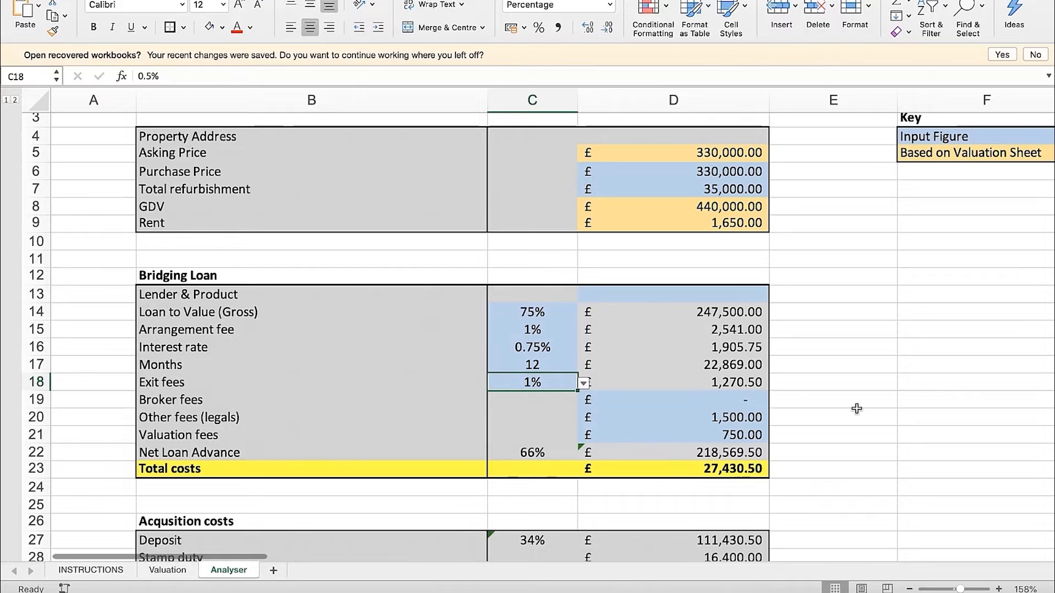
scroll(555, 352, down, 1)
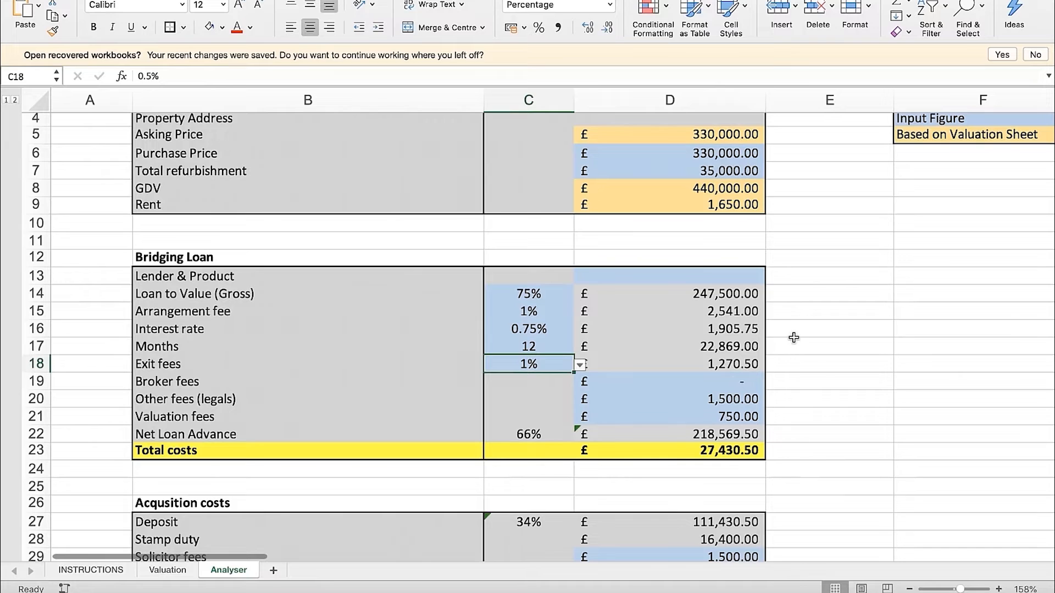
click(802, 313)
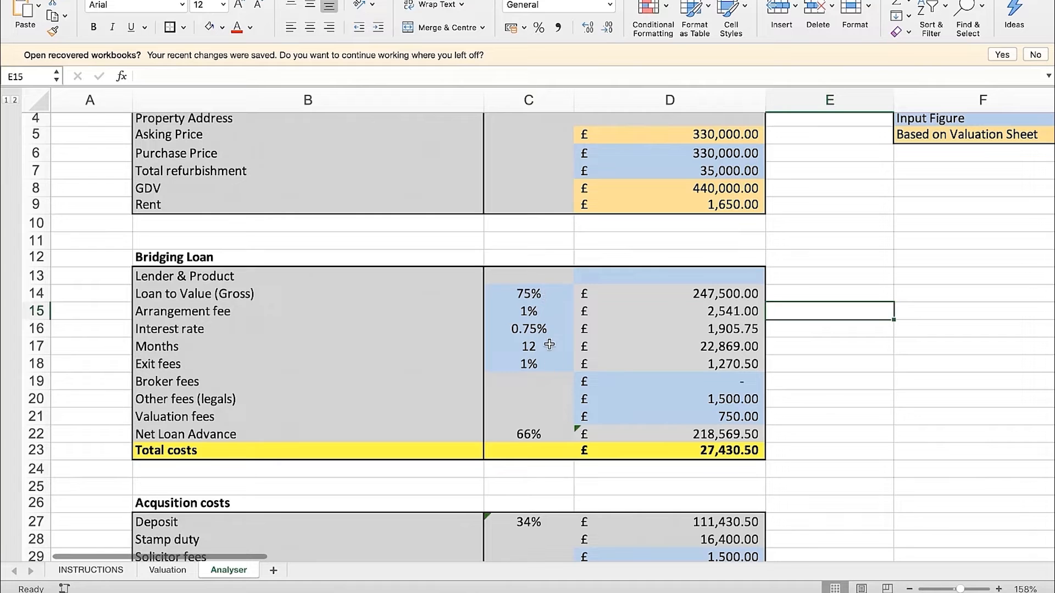
click(712, 297)
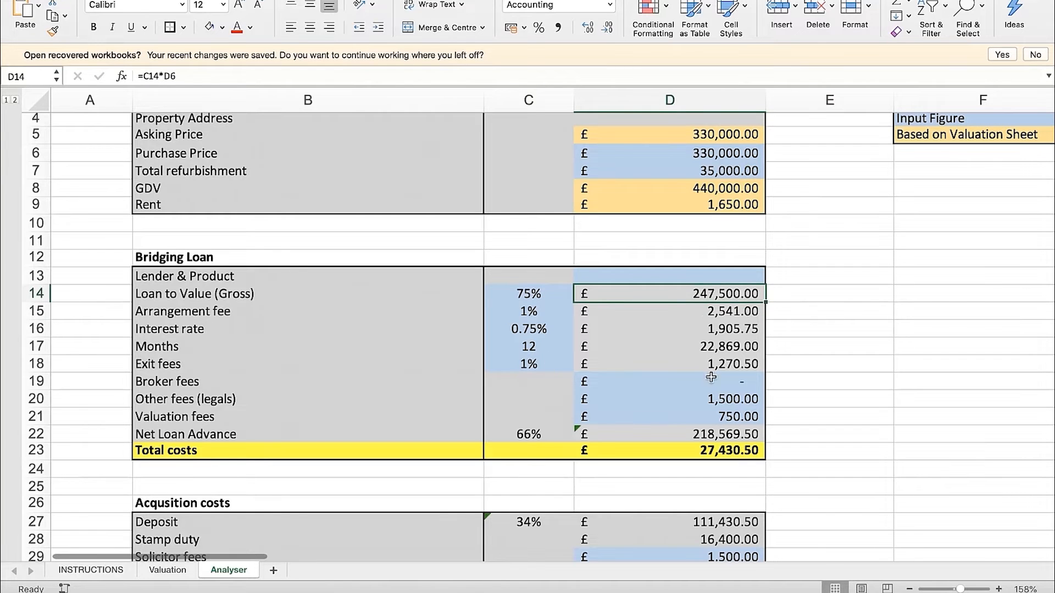
click(794, 297)
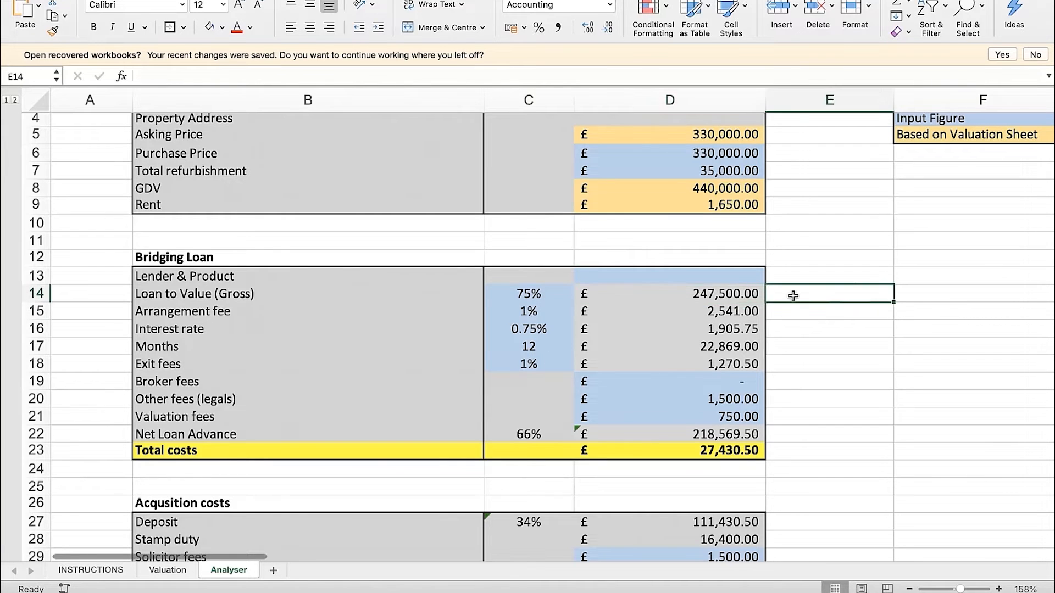
key(Left)
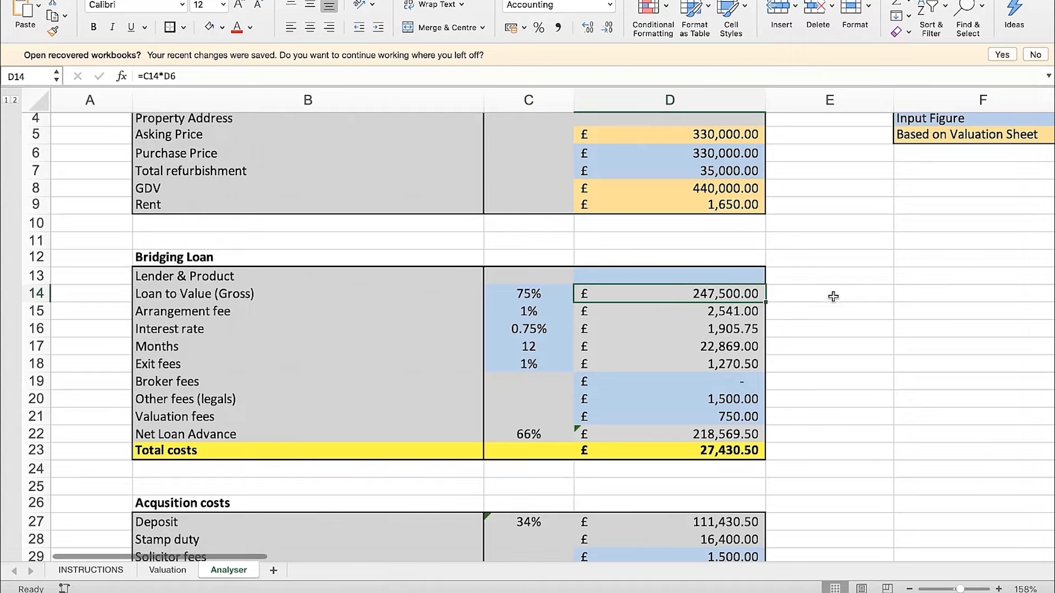
click(727, 173)
scroll(809, 316, down, 1)
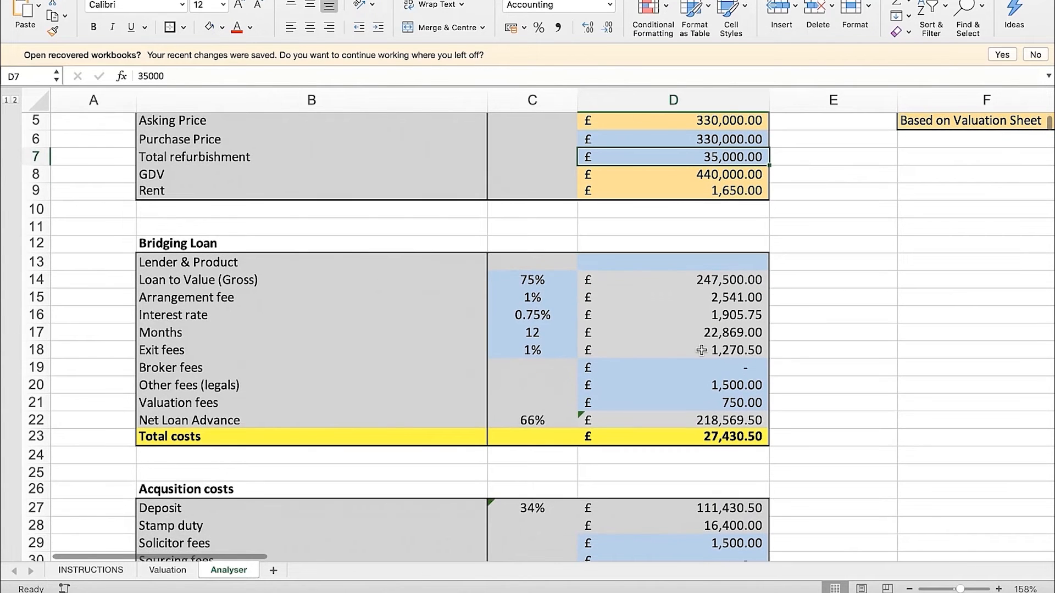
scroll(635, 341, up, 1)
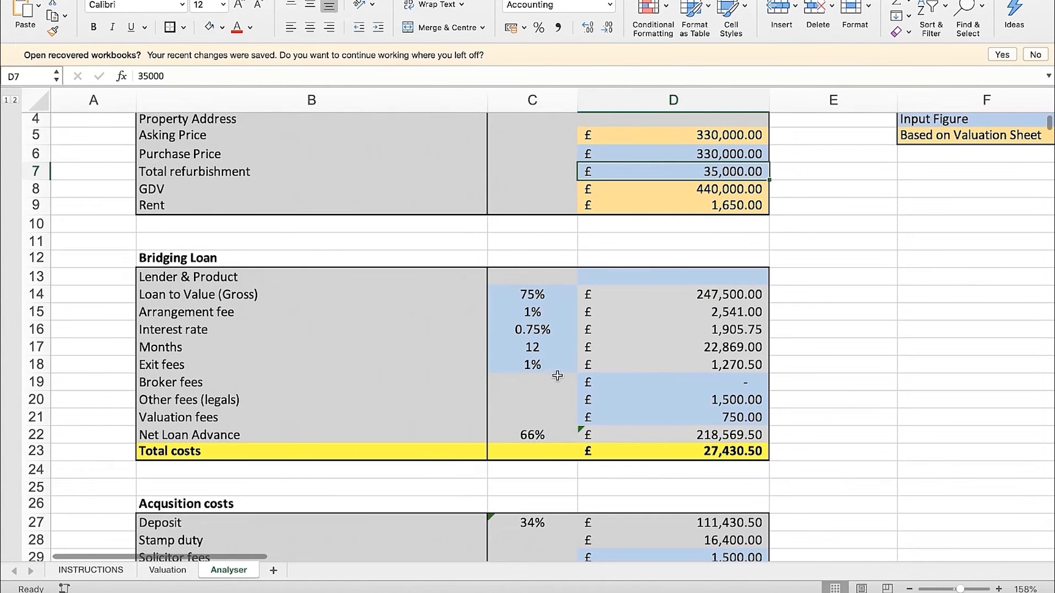
click(660, 381)
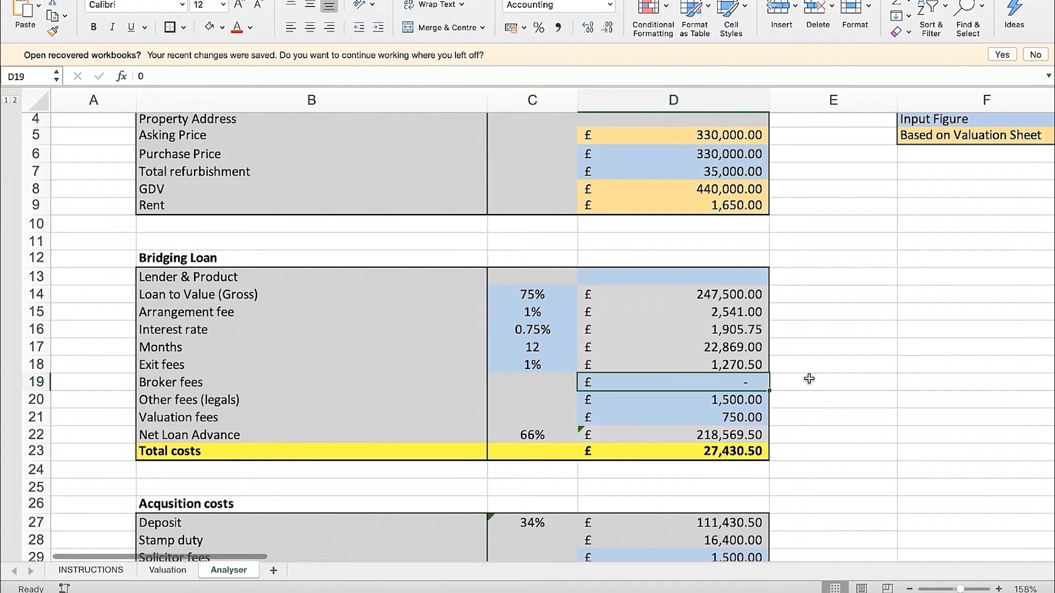
key(Down)
key(Down)
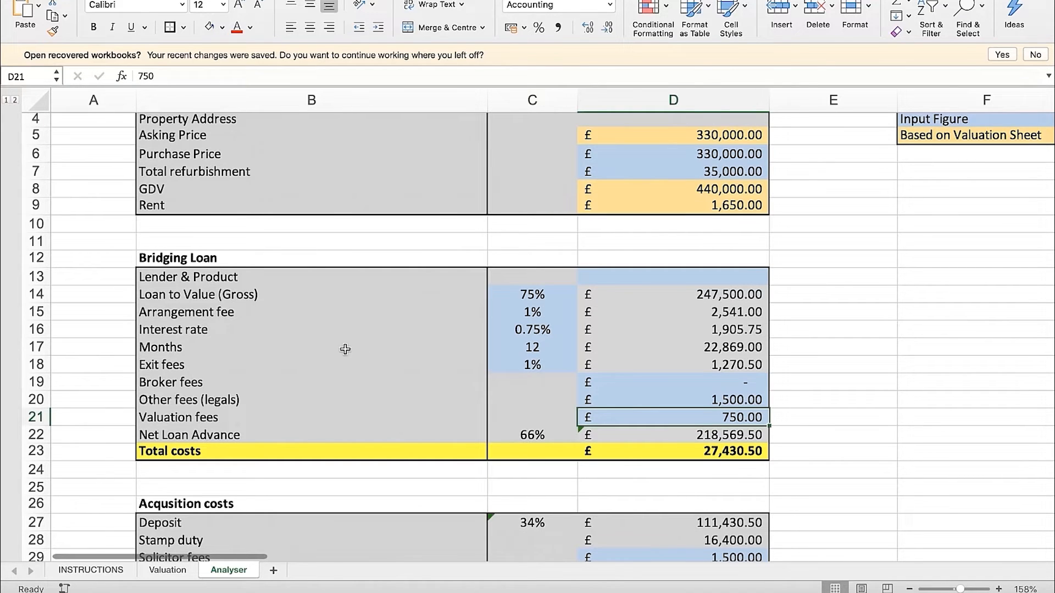
Examine how the Net Loan Advance in row 22 derives from the gross loan in D14 less the fees in D15 to D21
click(357, 433)
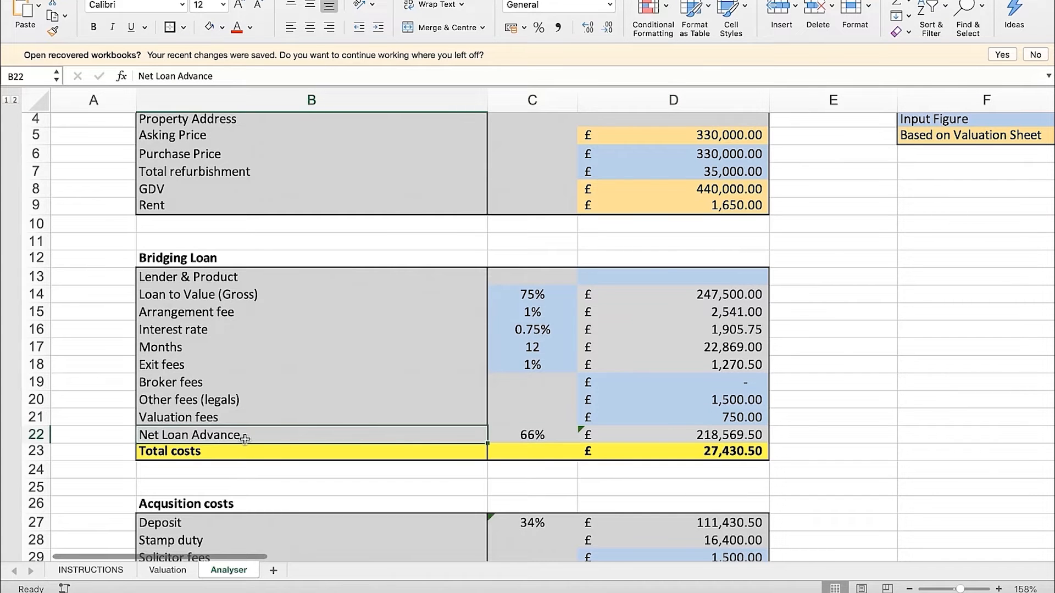
scroll(244, 438, up, 1)
click(268, 308)
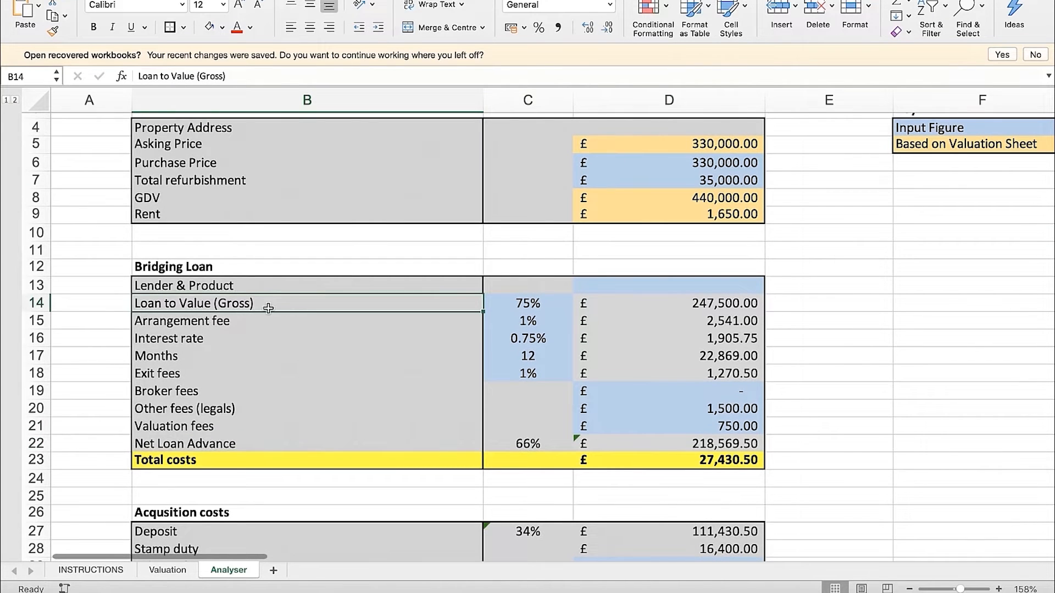
click(205, 448)
click(542, 448)
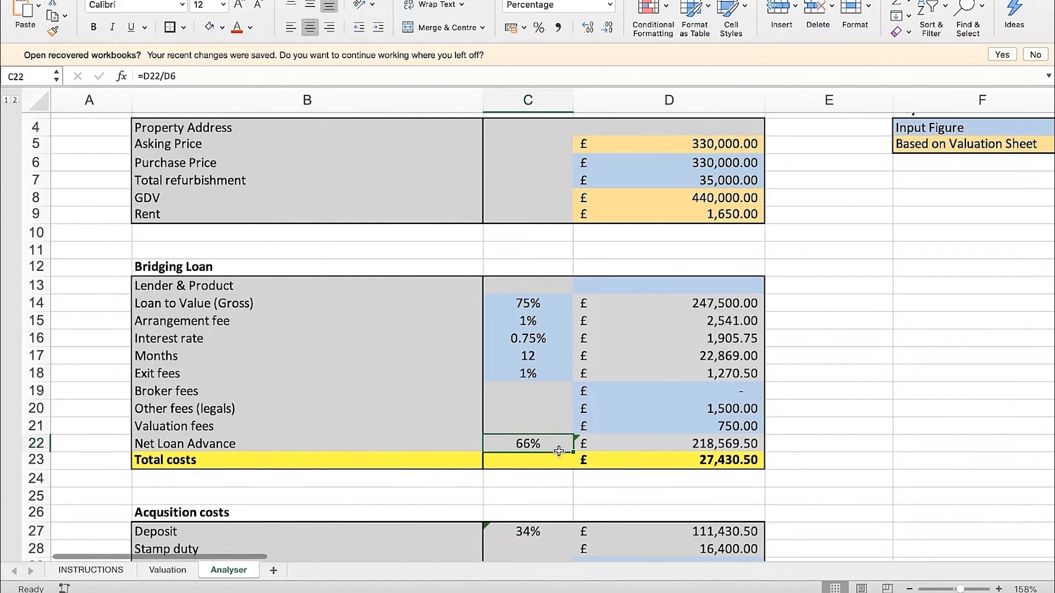
click(624, 446)
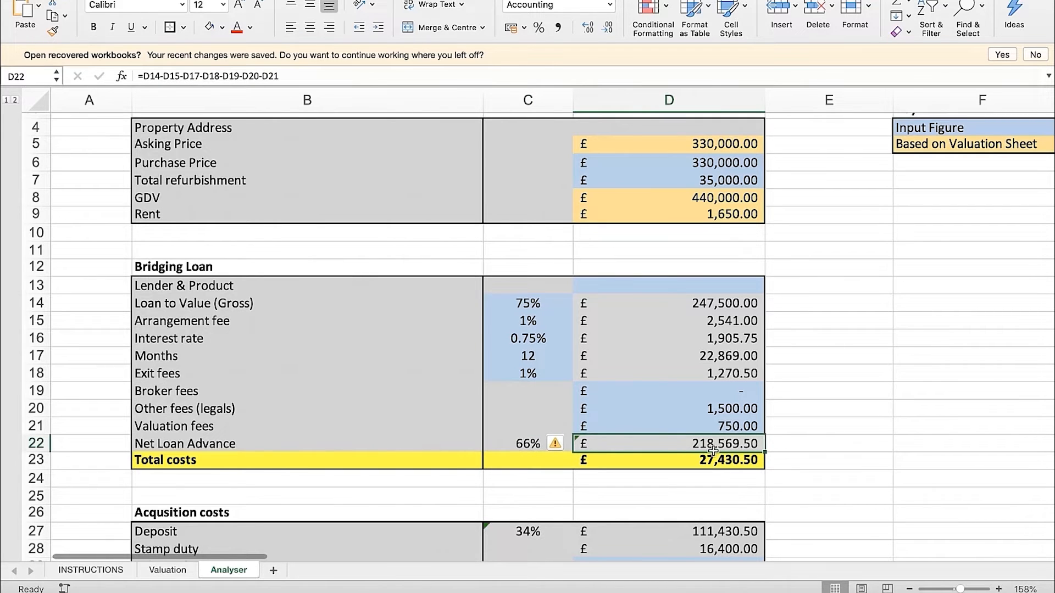
click(720, 307)
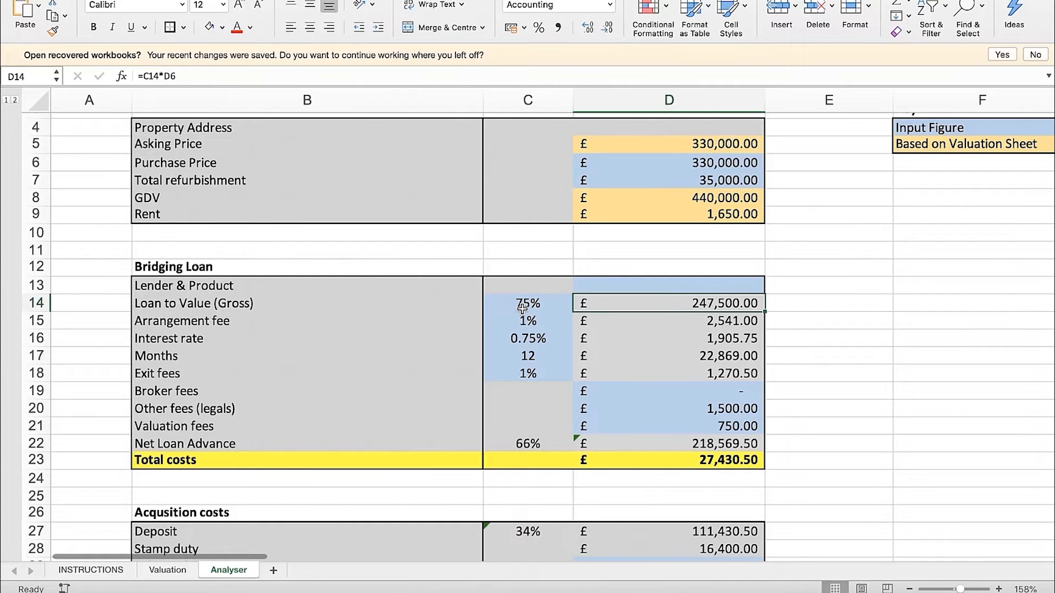
drag(736, 323, 721, 426)
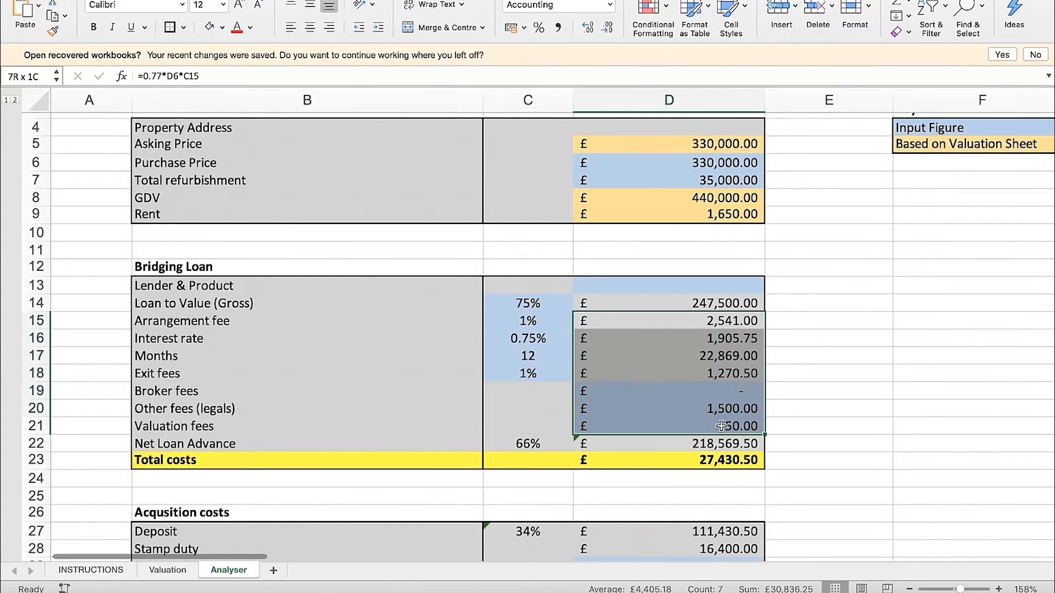
click(836, 422)
click(742, 443)
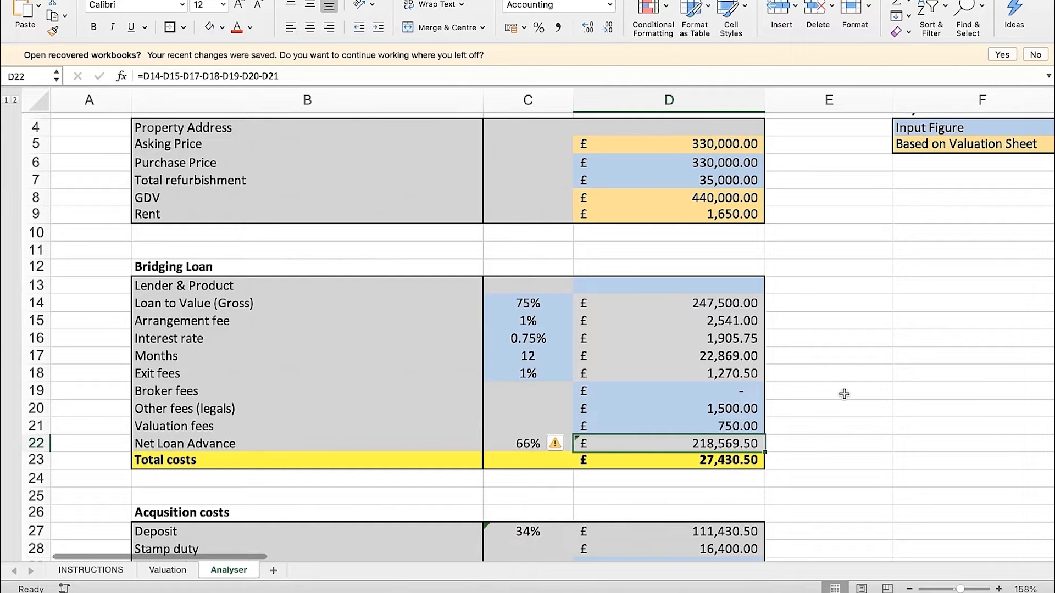
Check the bridging loan's Total costs formula in D23 and bring the Acquisition costs section into view
scroll(833, 367, down, 1)
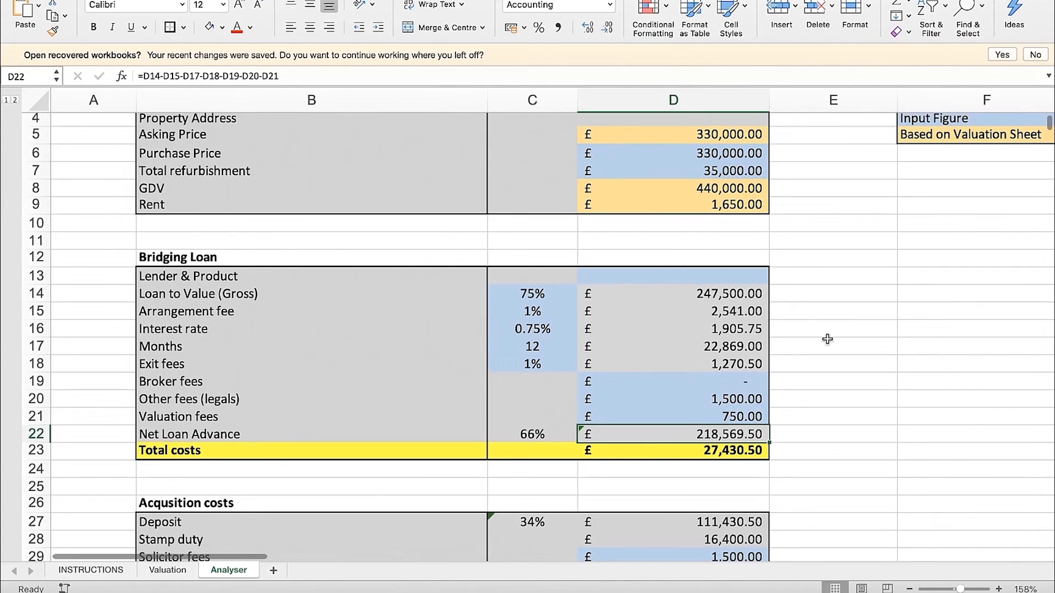
click(745, 449)
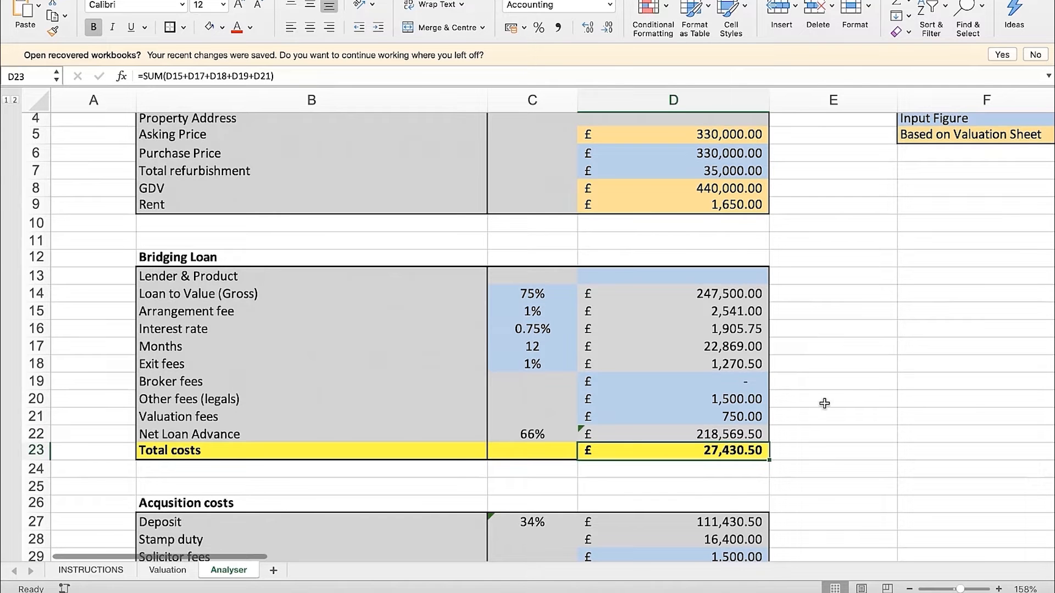
scroll(825, 402, down, 6)
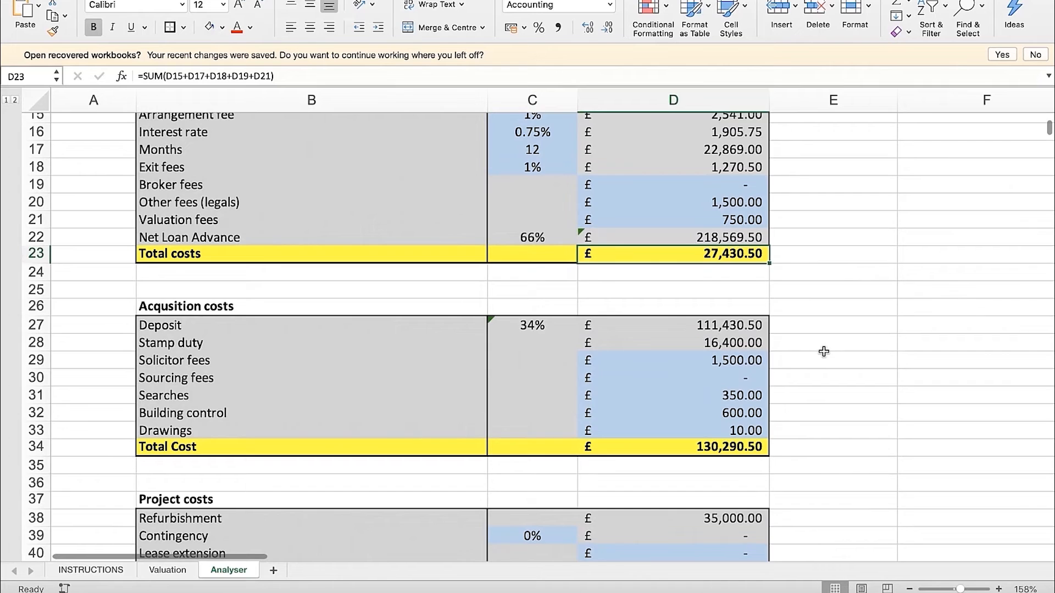
scroll(823, 351, down, 1)
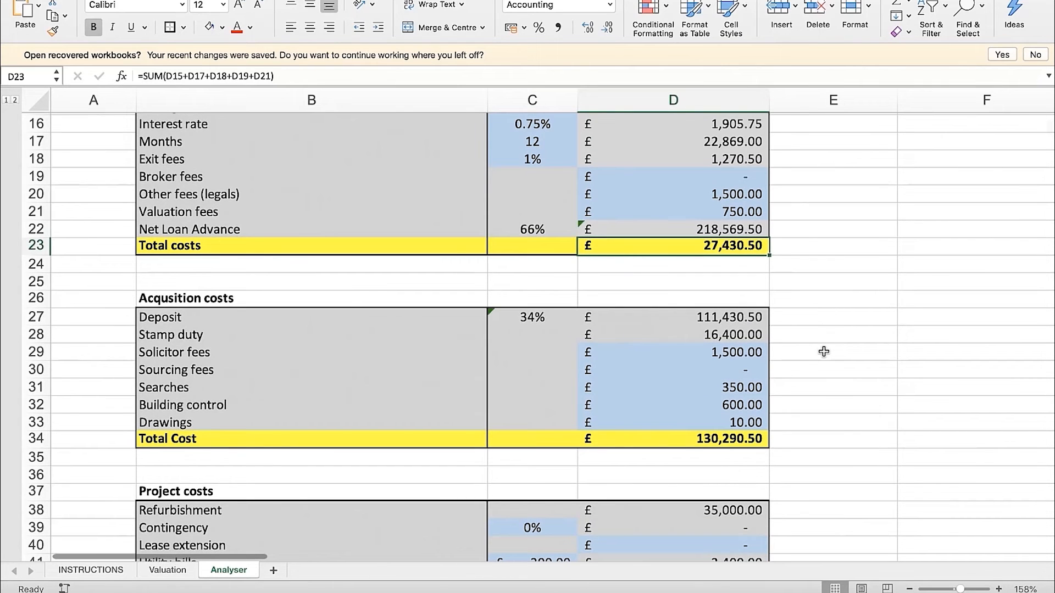
Check the Deposit formulas in D27 and C27 against the Net Loan Advance percentage in C22
click(735, 321)
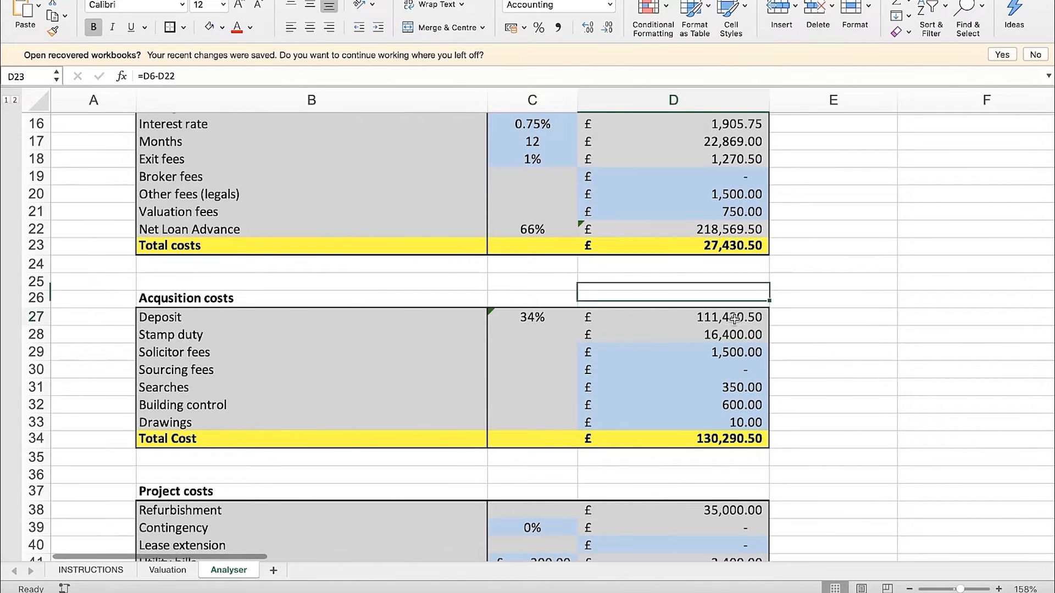
click(562, 322)
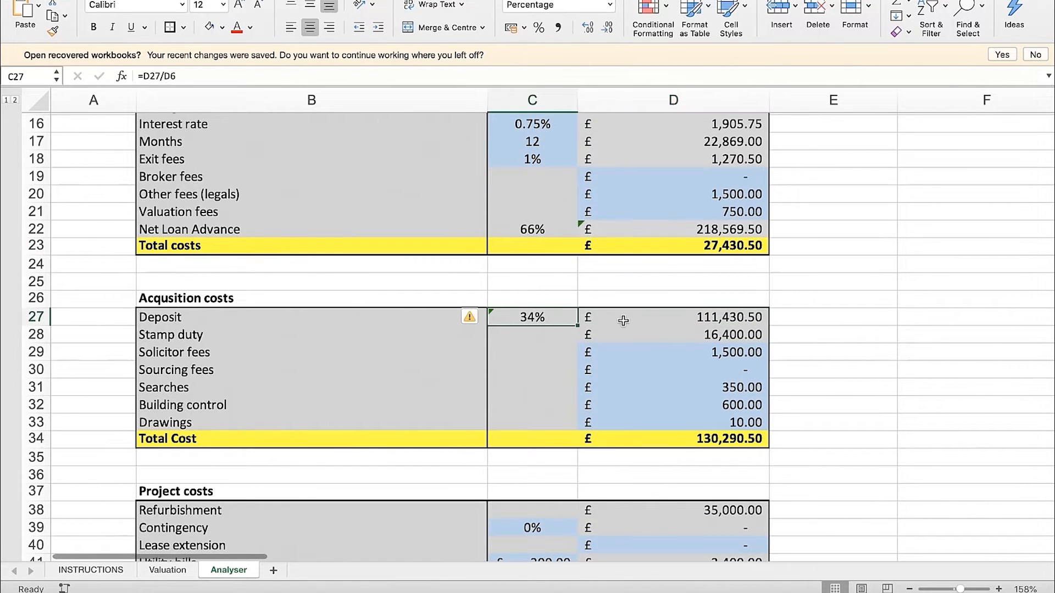
scroll(544, 319, up, 2)
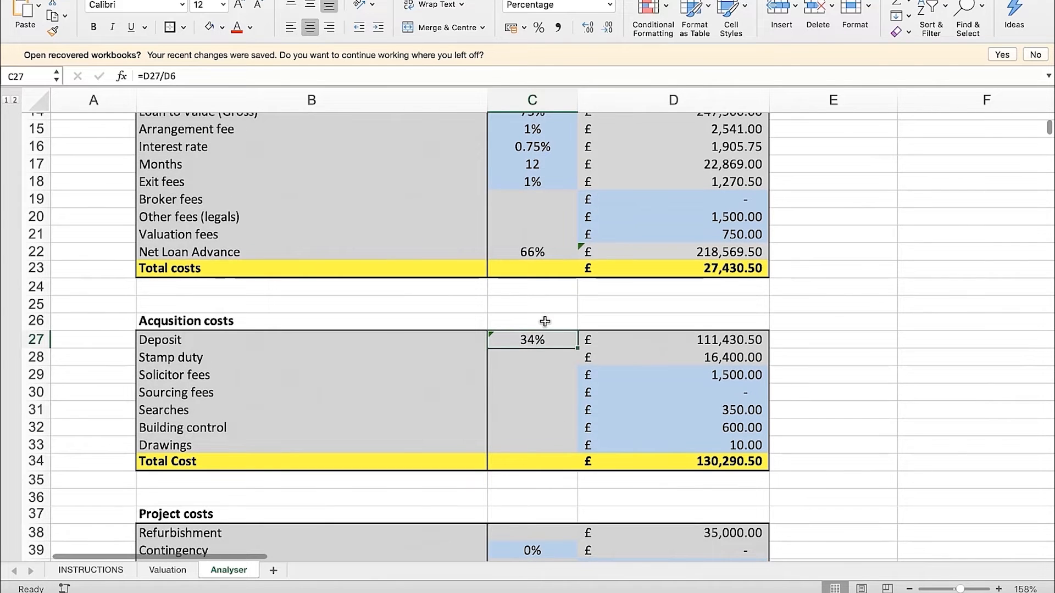
click(537, 267)
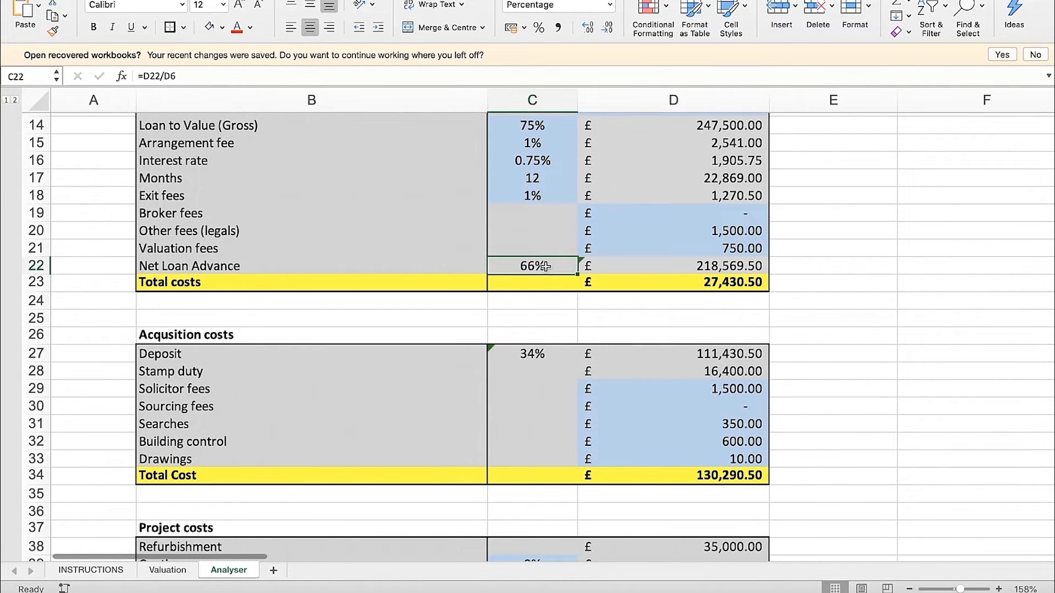
click(537, 355)
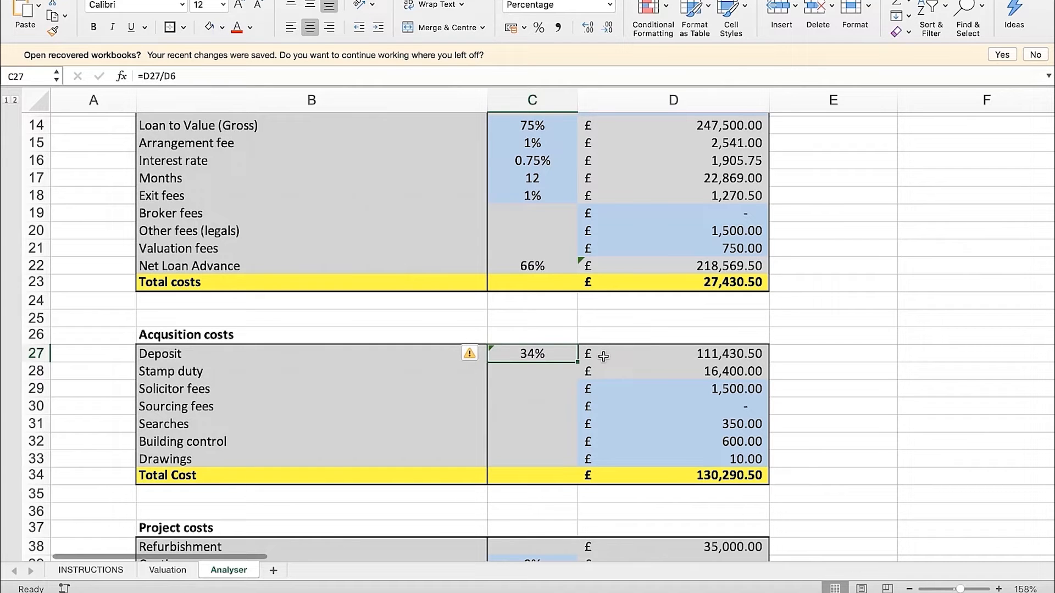
Review the acquisition costs in column D from Stamp duty in row 28 down to the Total Cost formula in D34
click(683, 365)
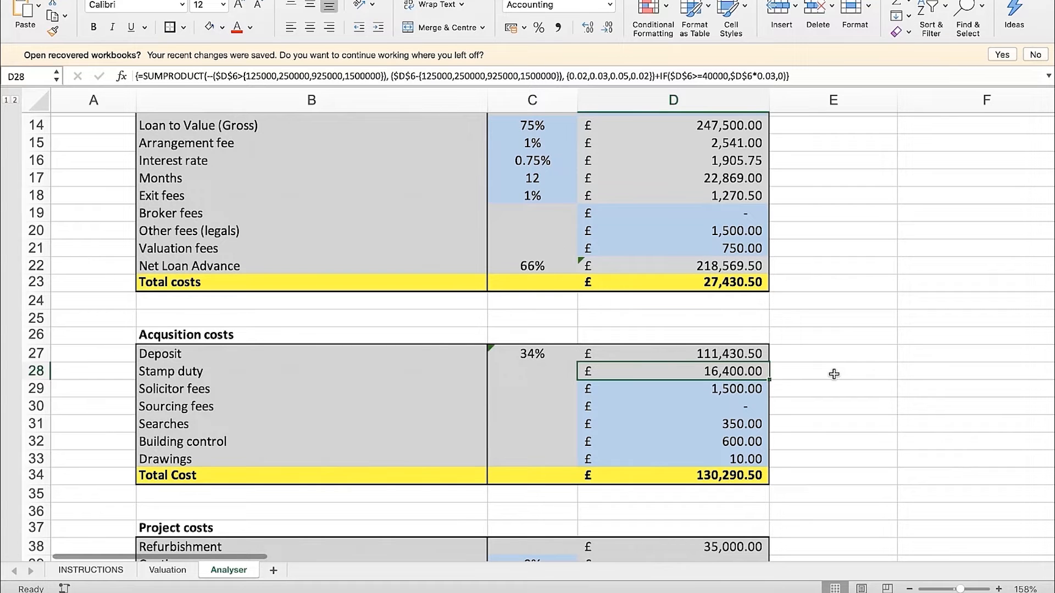
key(Down)
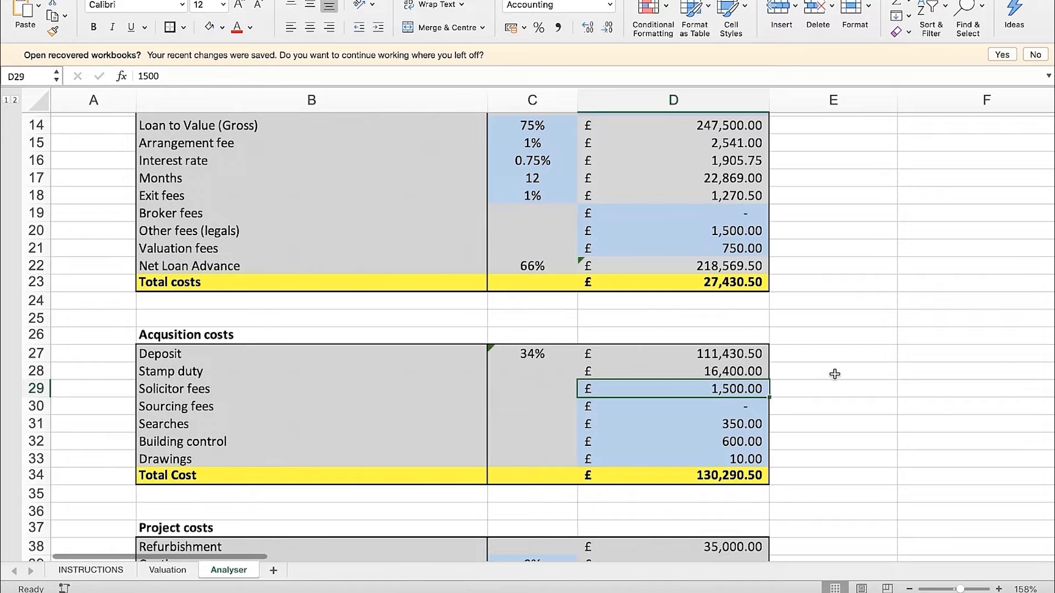
key(Down)
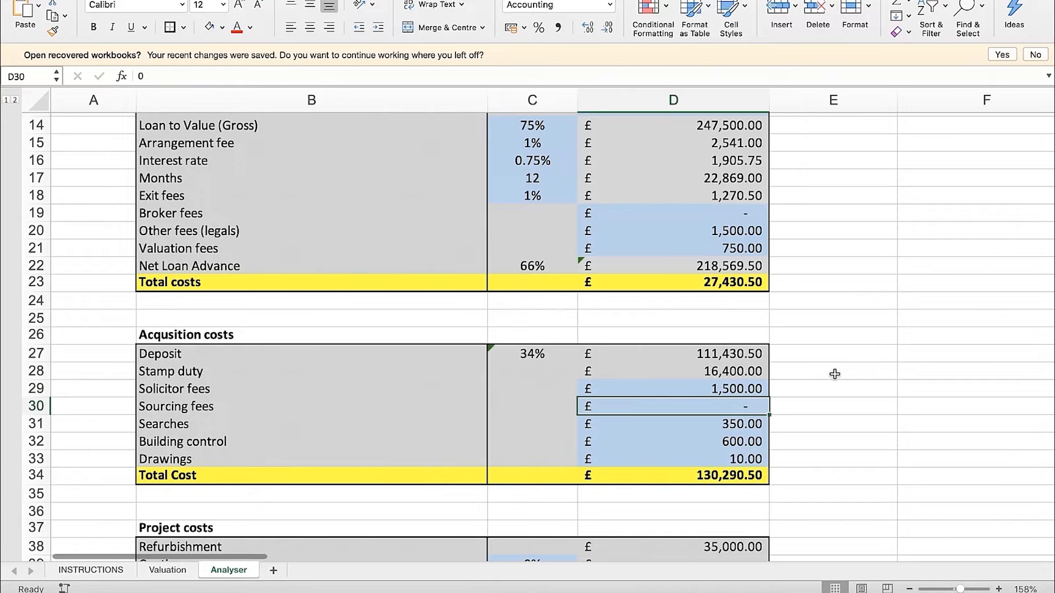
key(Down)
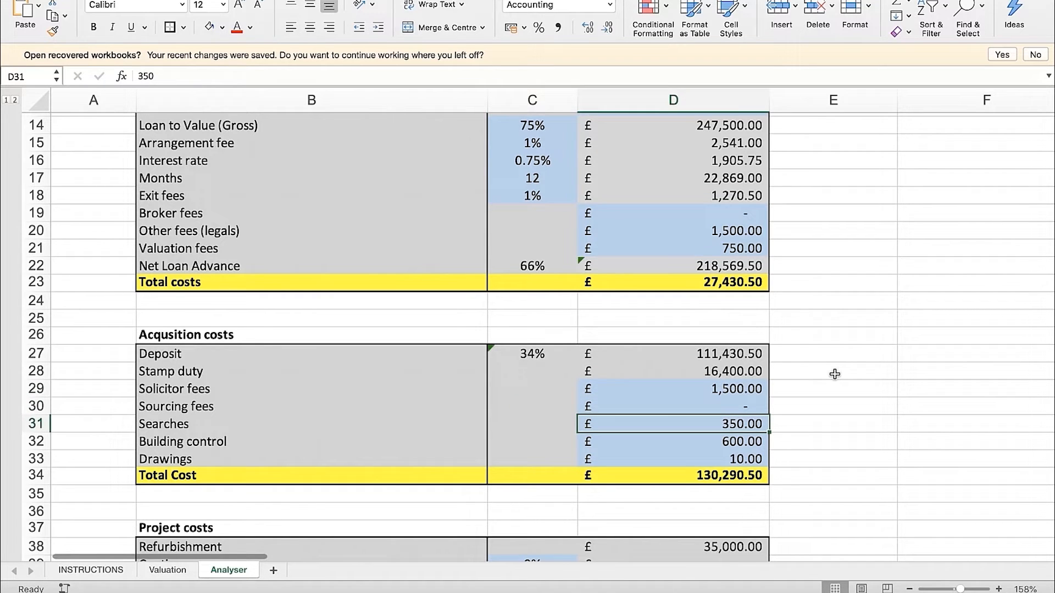
key(Down)
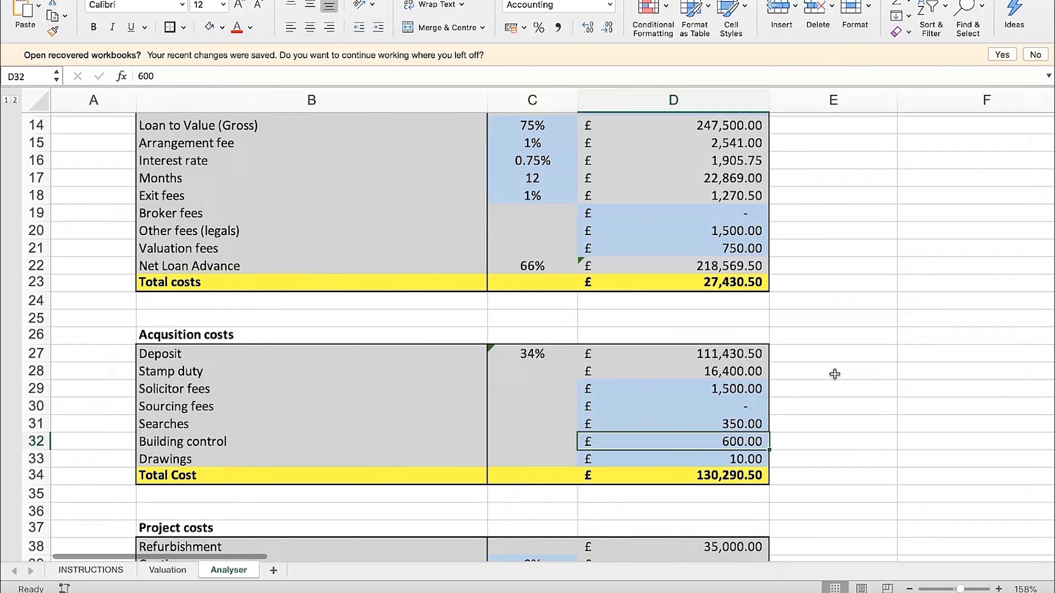
key(Down)
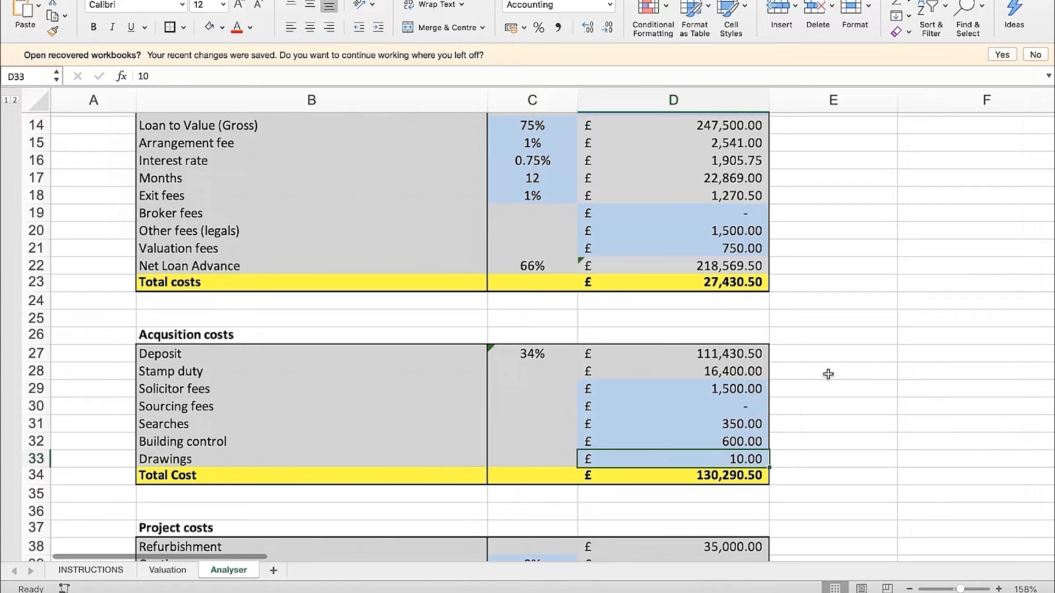
key(Down)
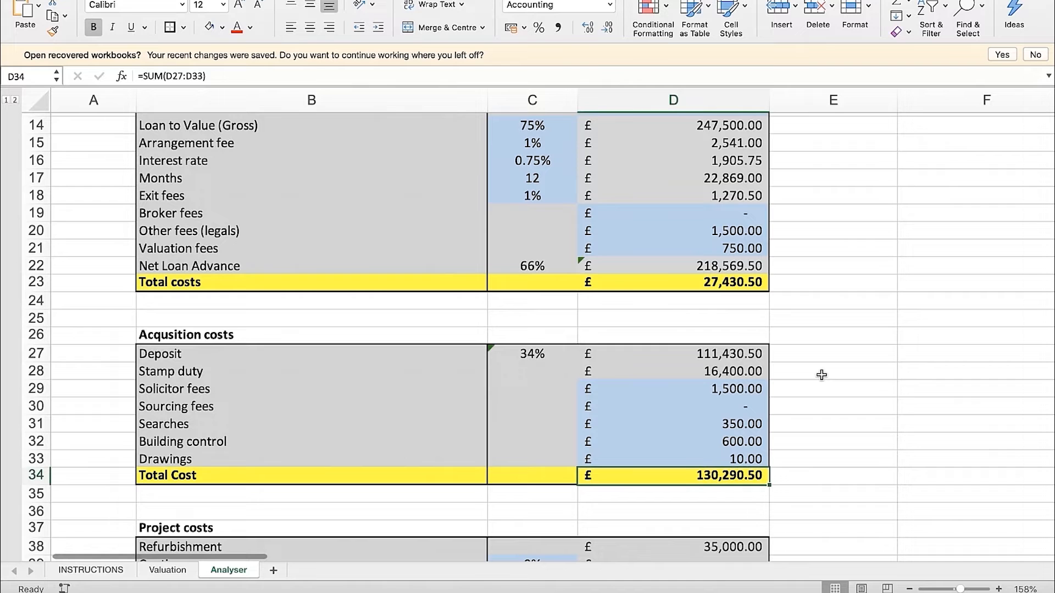
Re-examine the acquisition Total Cost in D34 in relation to the Acquisition costs heading and the items above it
scroll(821, 375, up, 1)
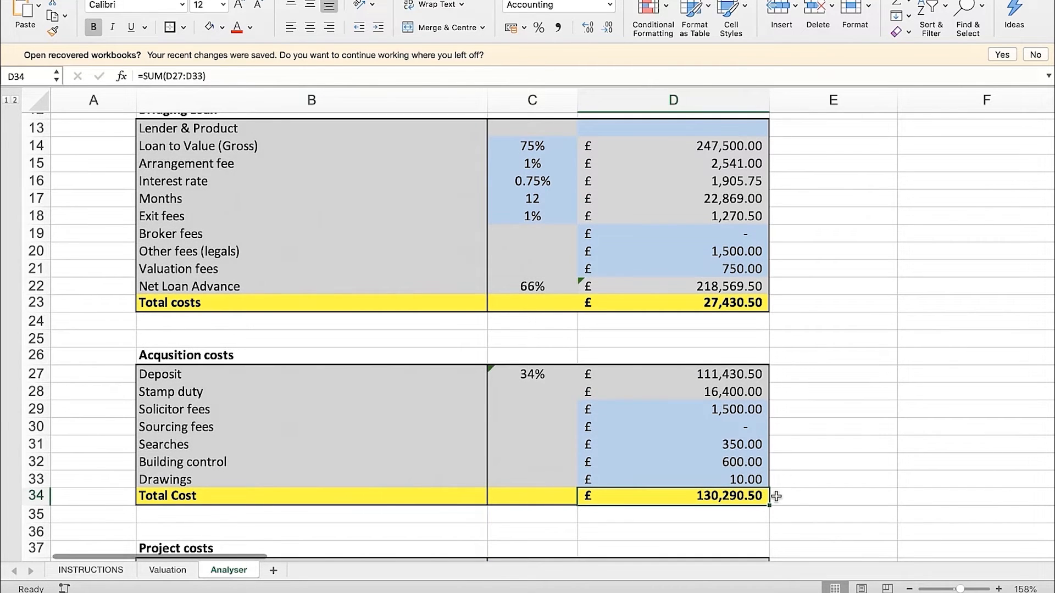
click(801, 495)
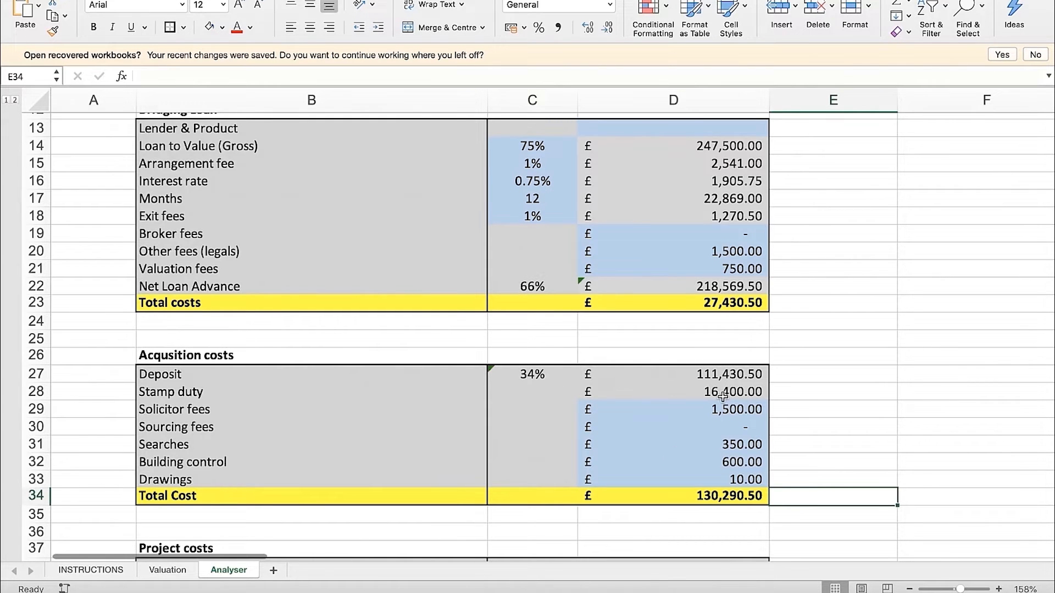
click(711, 493)
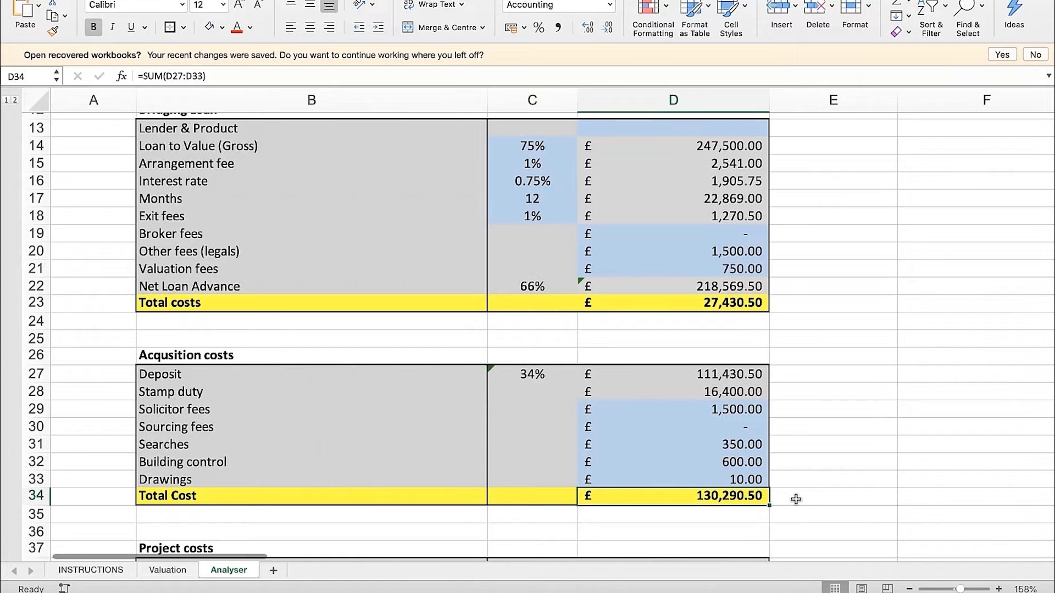
click(818, 498)
click(750, 499)
click(224, 356)
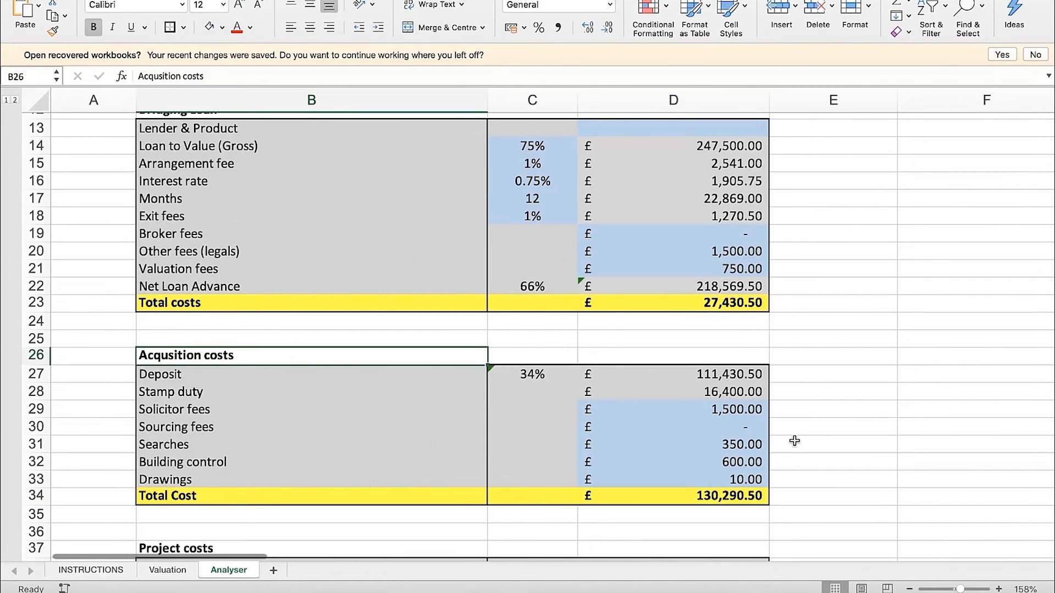
Inspect the Refurbishment formula in D38 and the available Contingency percentages in C39 without changing the selection
scroll(795, 441, down, 5)
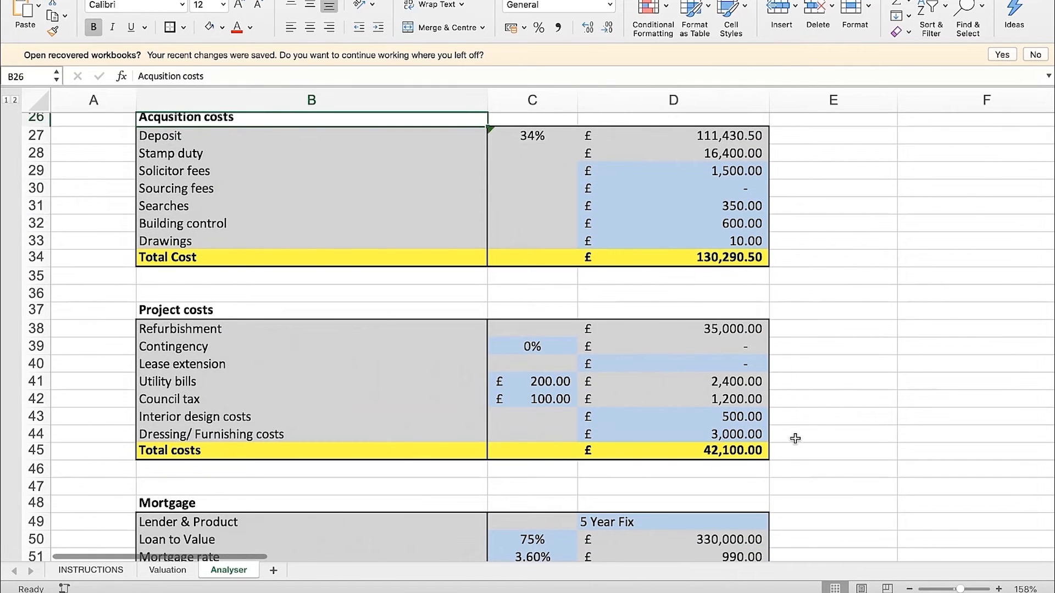
click(726, 333)
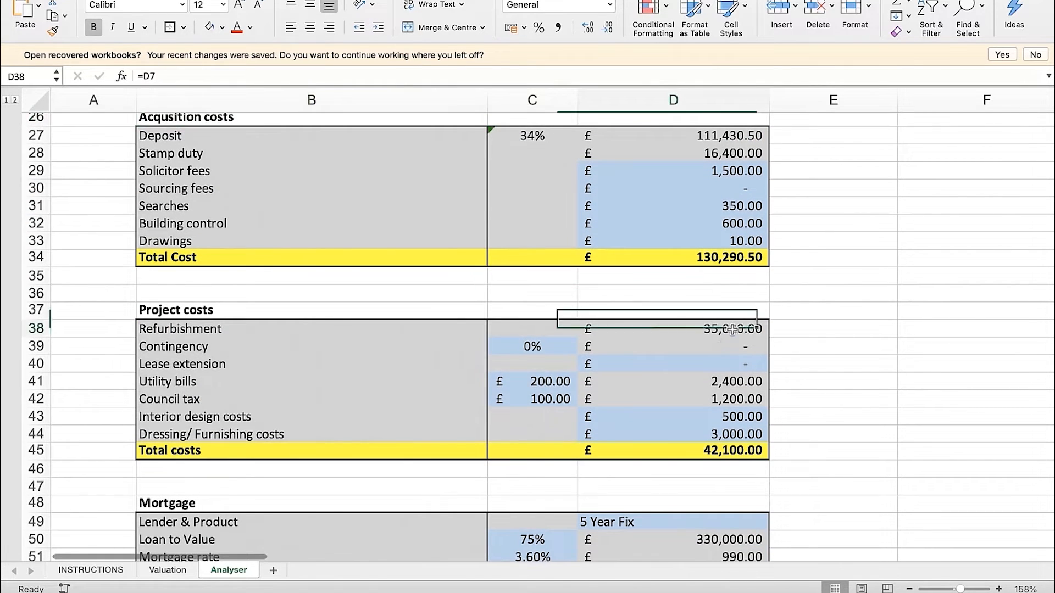
click(564, 347)
click(584, 352)
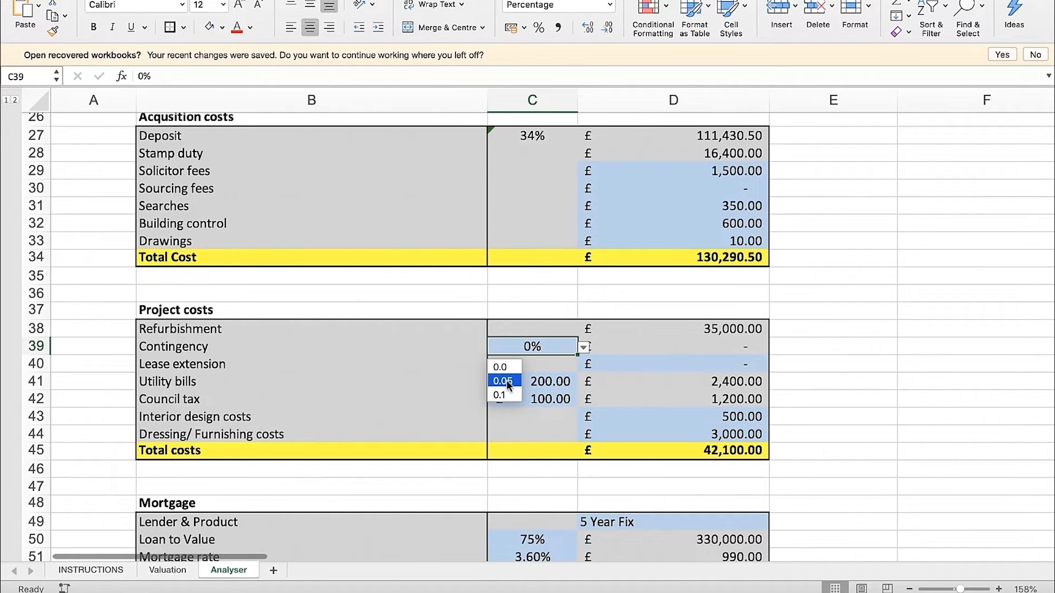
click(584, 350)
click(826, 347)
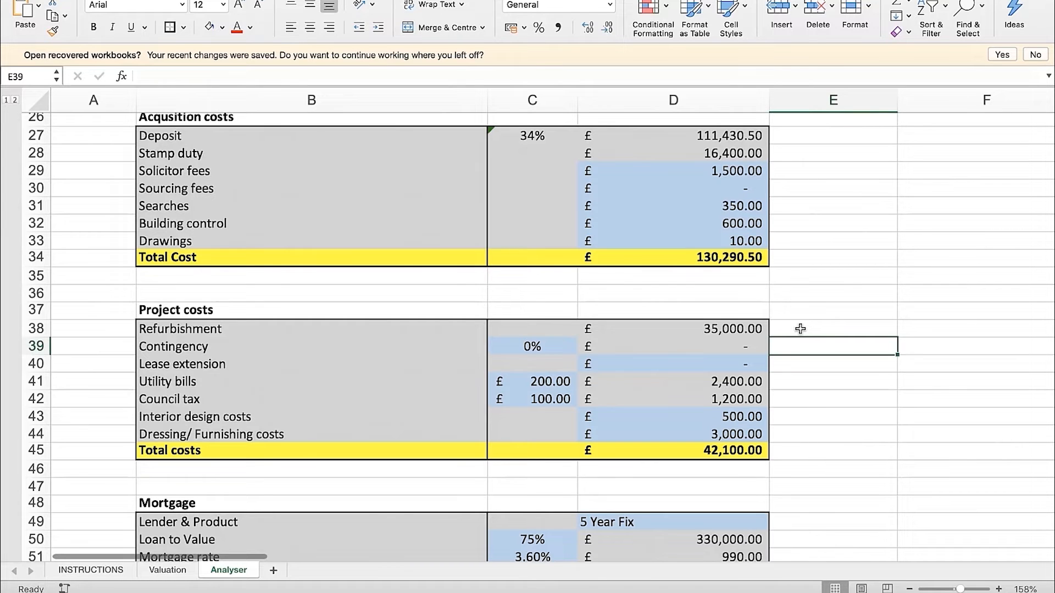
Enter 0 for the Lease extension cost in D40 of the Project costs section
click(675, 368)
key(Left)
key(Left)
key(Right)
key(Right)
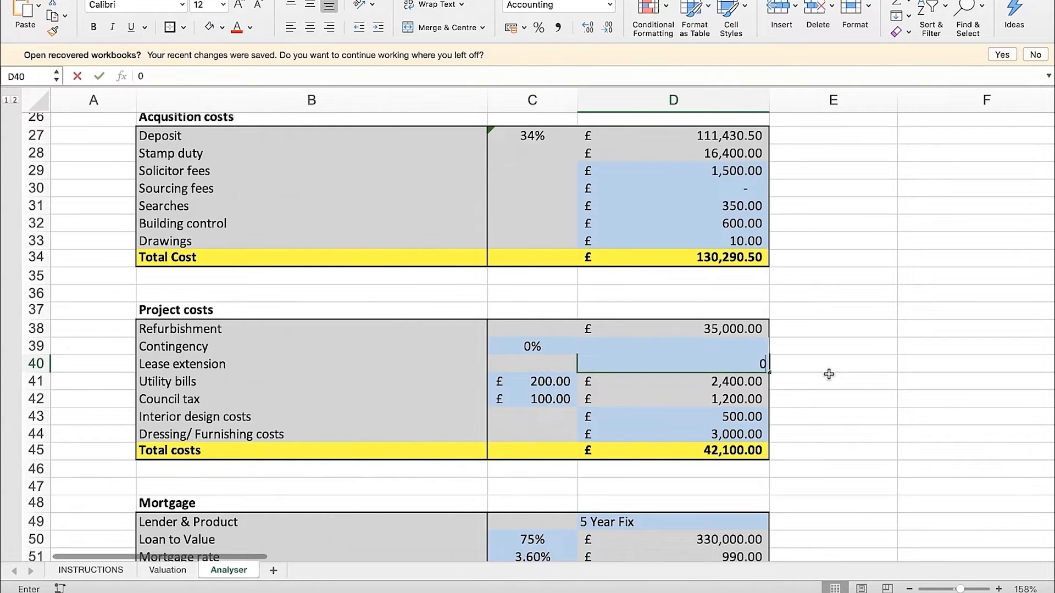
key(Down)
key(Up)
Review the monthly Utility bills and Council tax inputs in C41 and C42
key(Left)
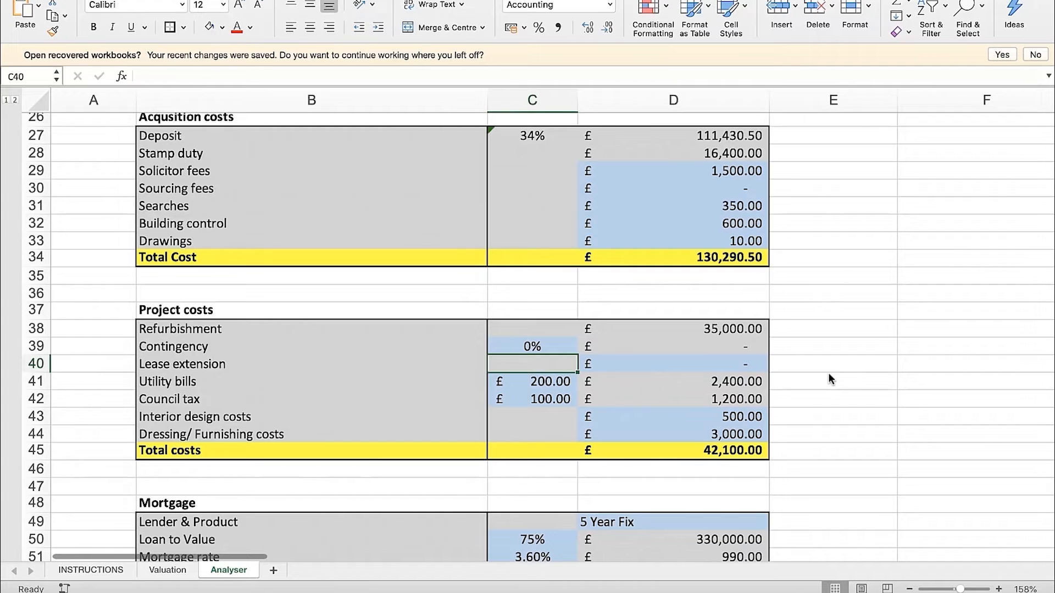
key(Down)
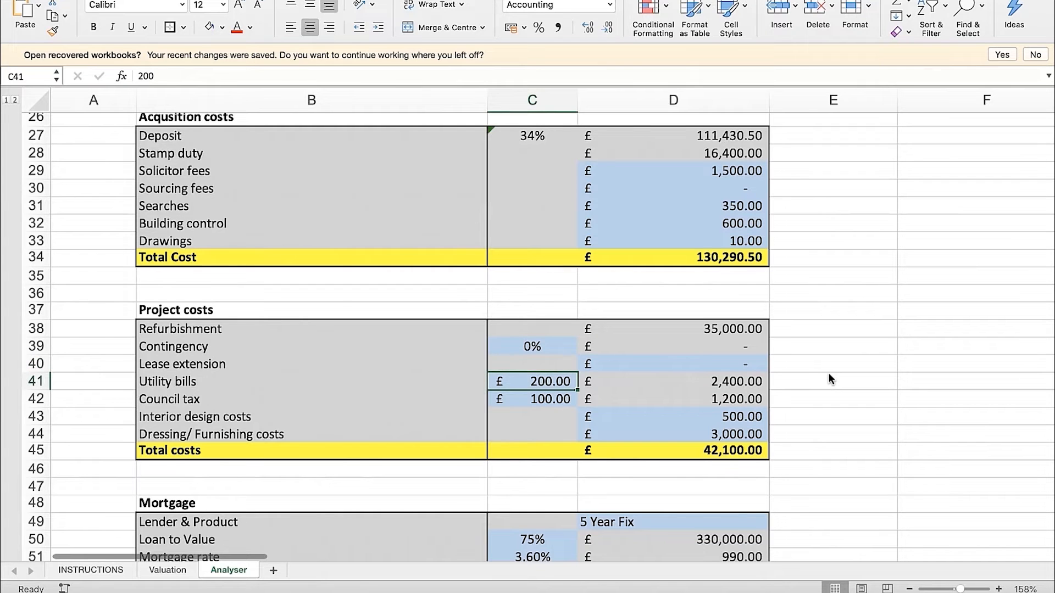
key(Down)
key(Up)
key(Left)
key(Right)
key(Down)
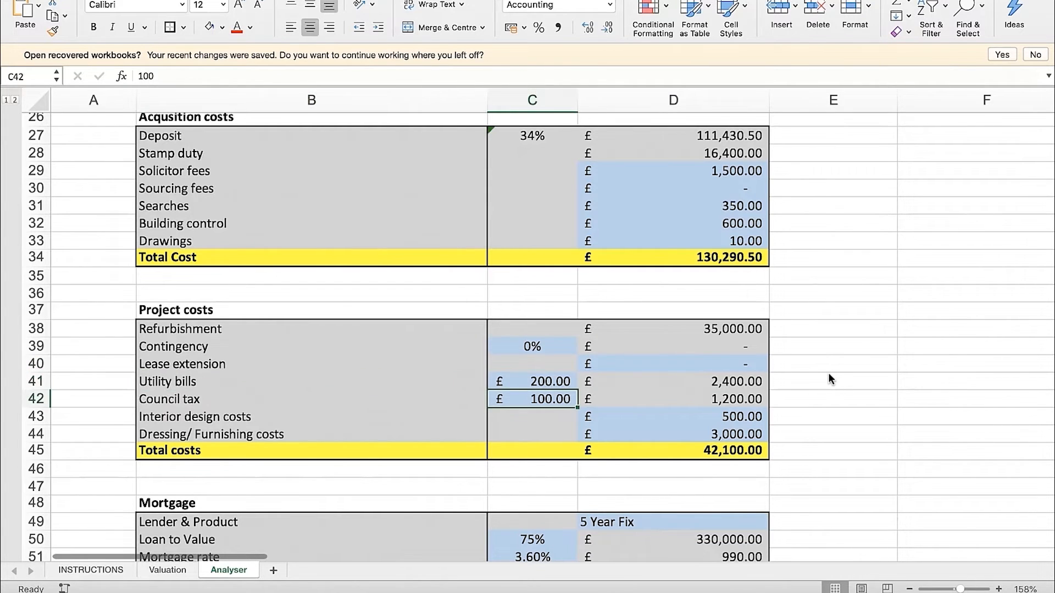
Trace how the Utility bills and Council tax totals in D41:D42 depend on the bridging loan's Months in row 17
scroll(547, 392, up, 5)
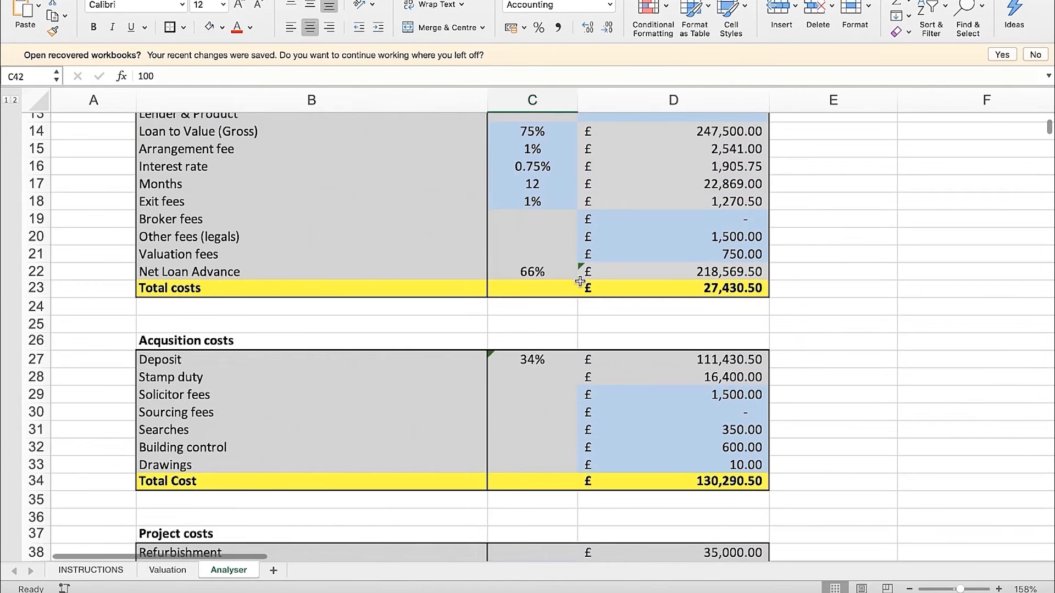
click(489, 222)
drag(327, 226, 529, 221)
scroll(626, 415, down, 5)
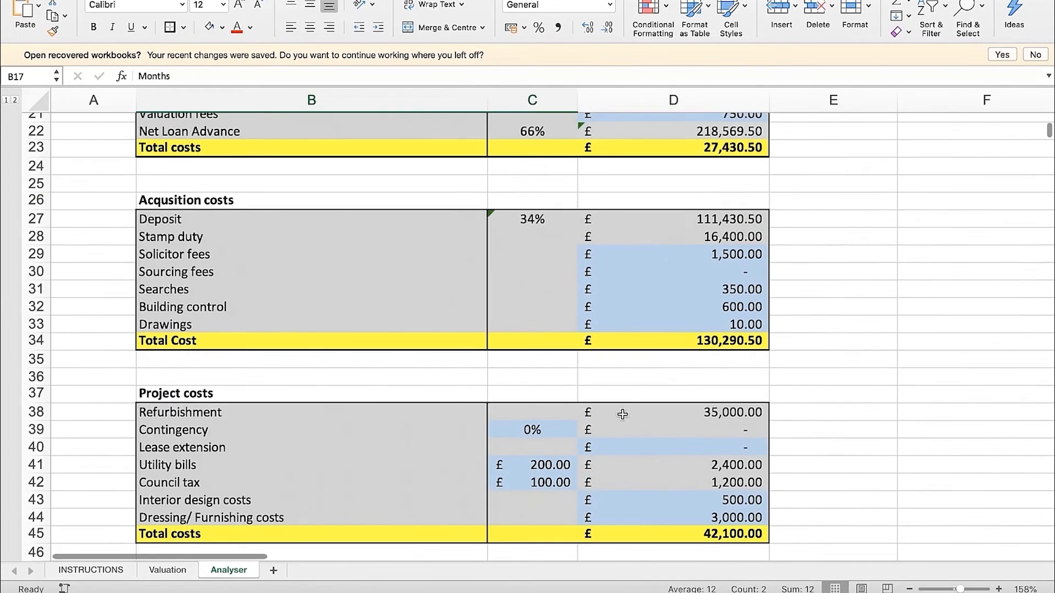
drag(718, 404, 719, 429)
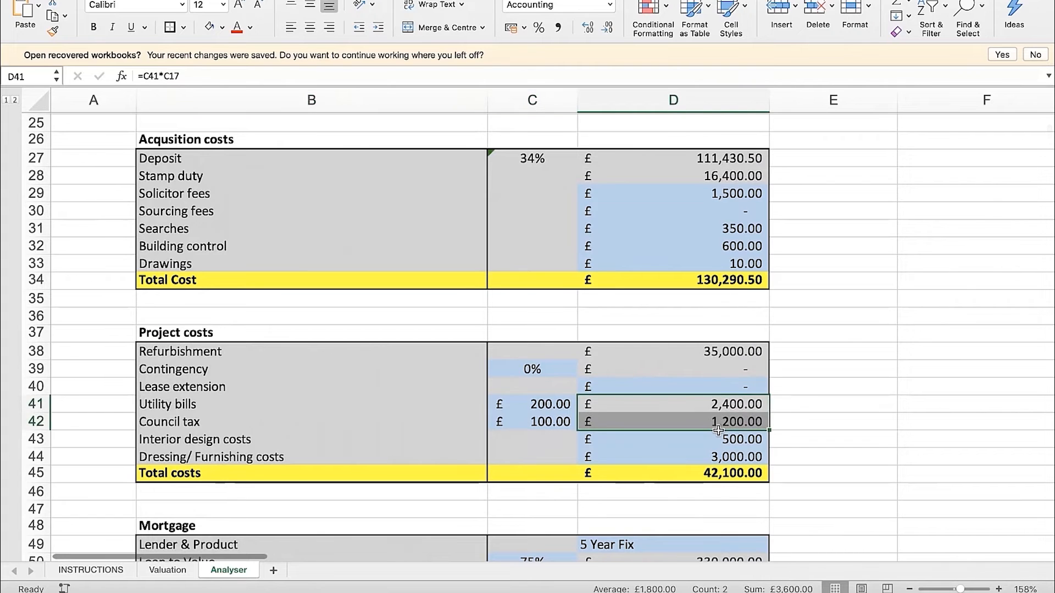
click(271, 409)
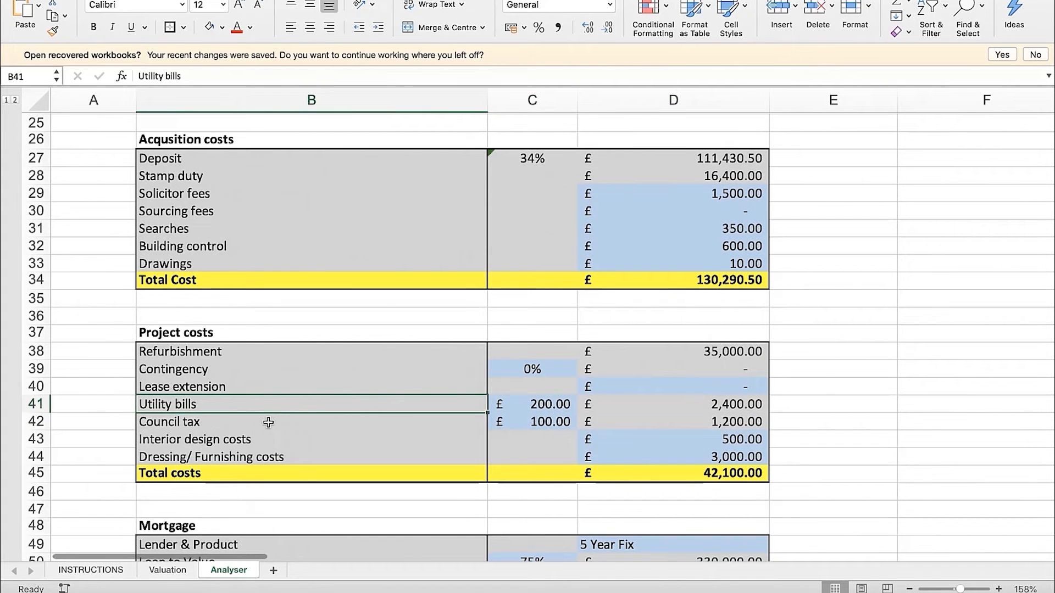
click(774, 422)
Review the Interior design and Dressing/Furnishing costs in D43 and D44 and the project Total costs formula in D45
click(306, 439)
key(Right)
key(Right)
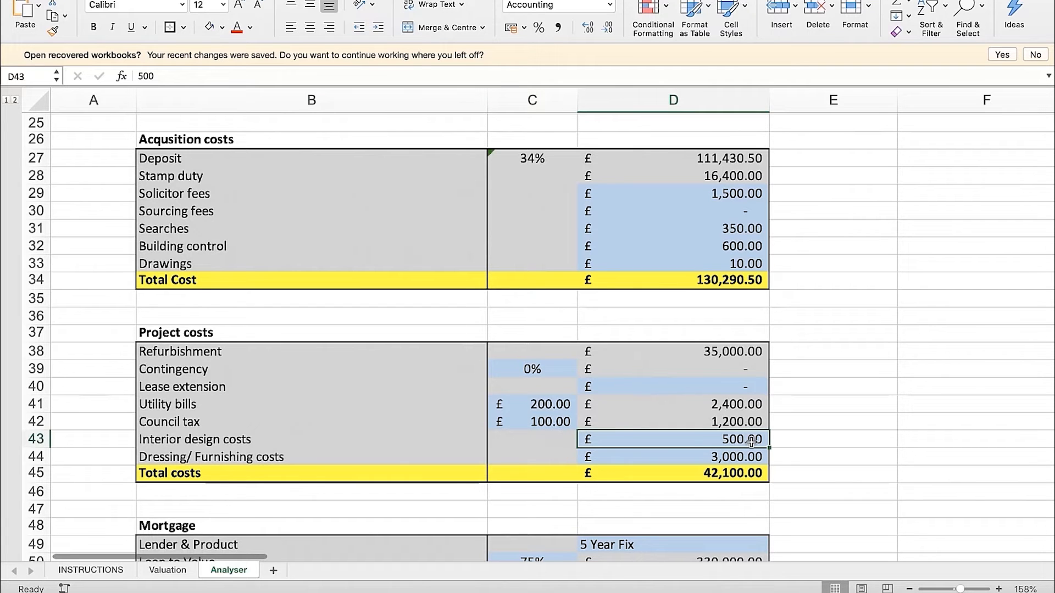
key(Down)
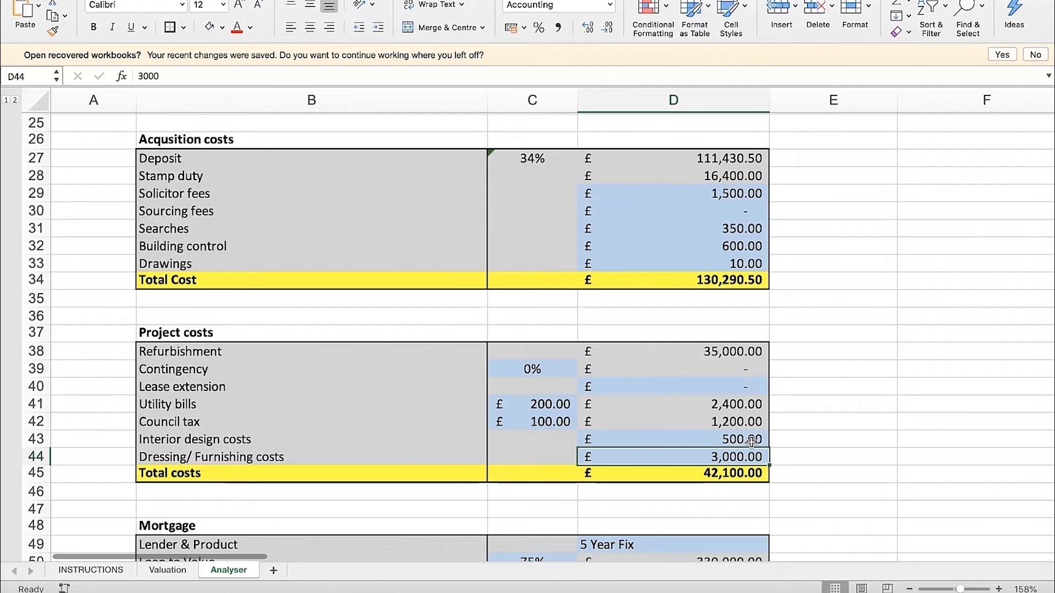
click(840, 452)
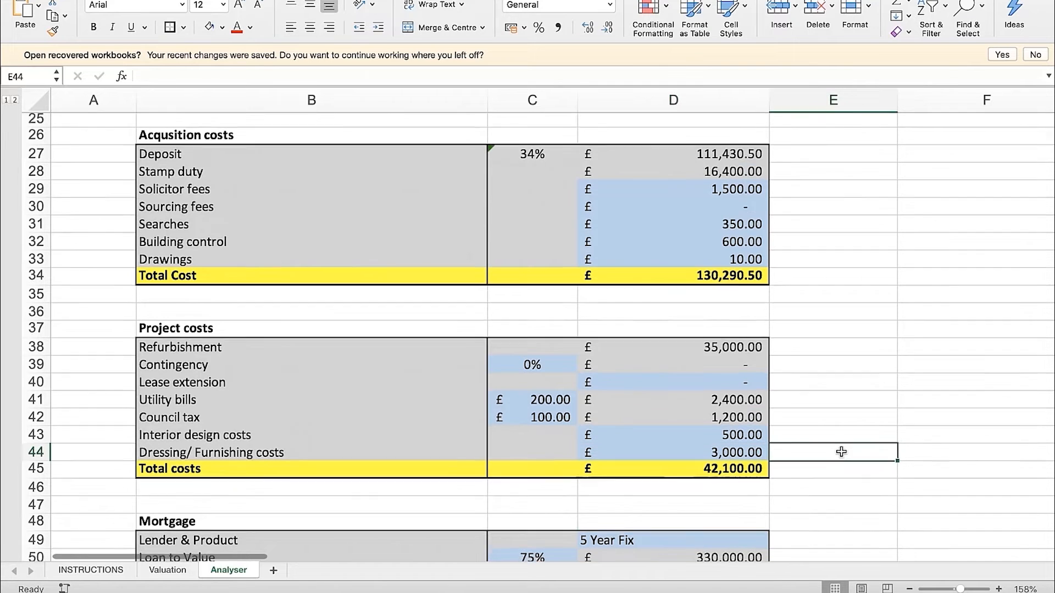
scroll(840, 452, down, 1)
click(757, 458)
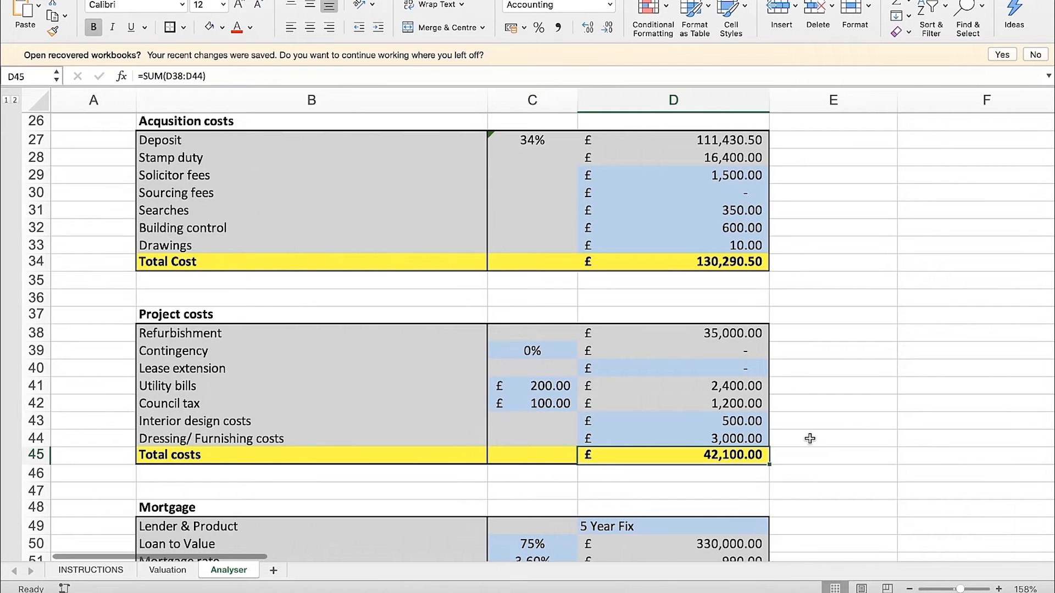
Check the Lender & Product options in D49 of the Mortgage section and keep 5 Year Fix selected
scroll(810, 438, down, 5)
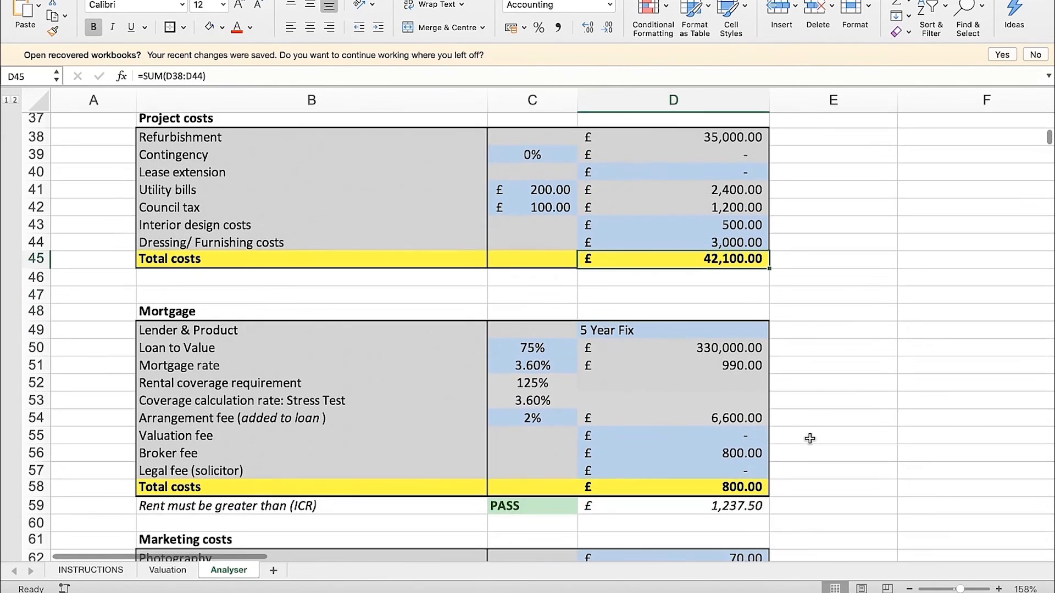
scroll(809, 438, down, 2)
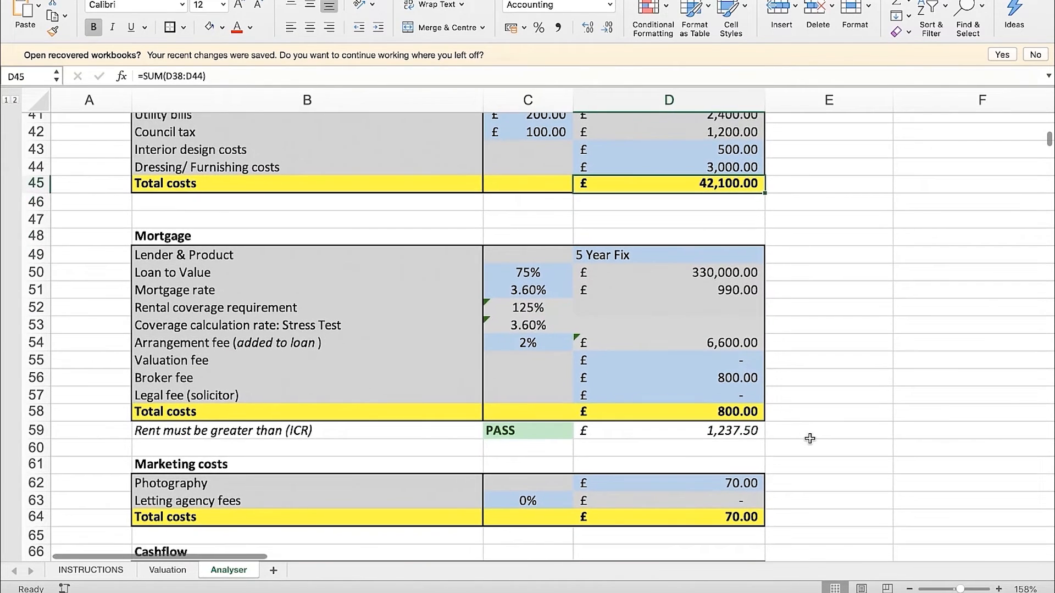
click(326, 251)
click(635, 254)
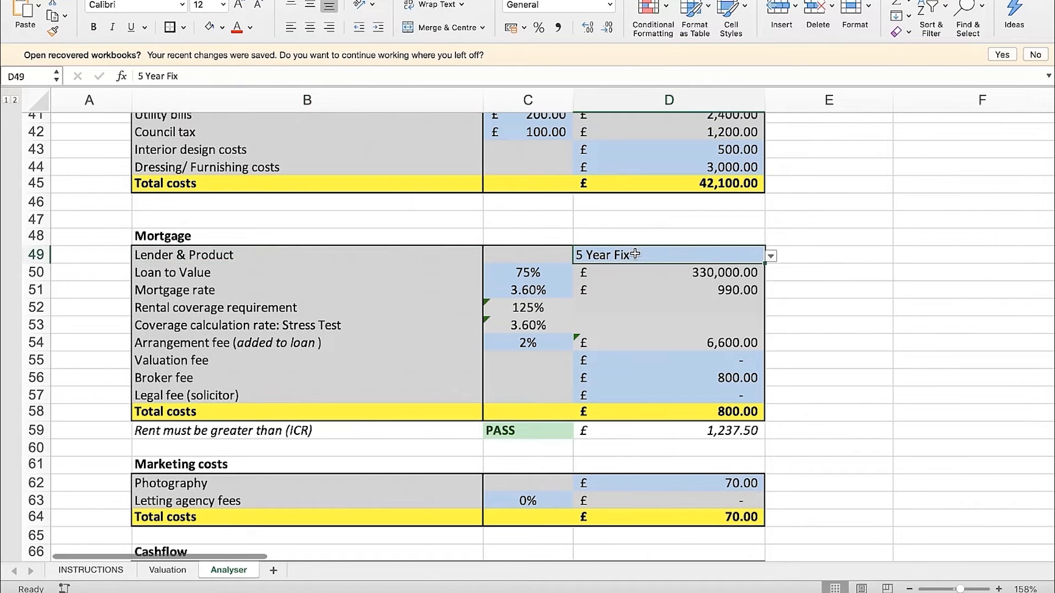
click(772, 256)
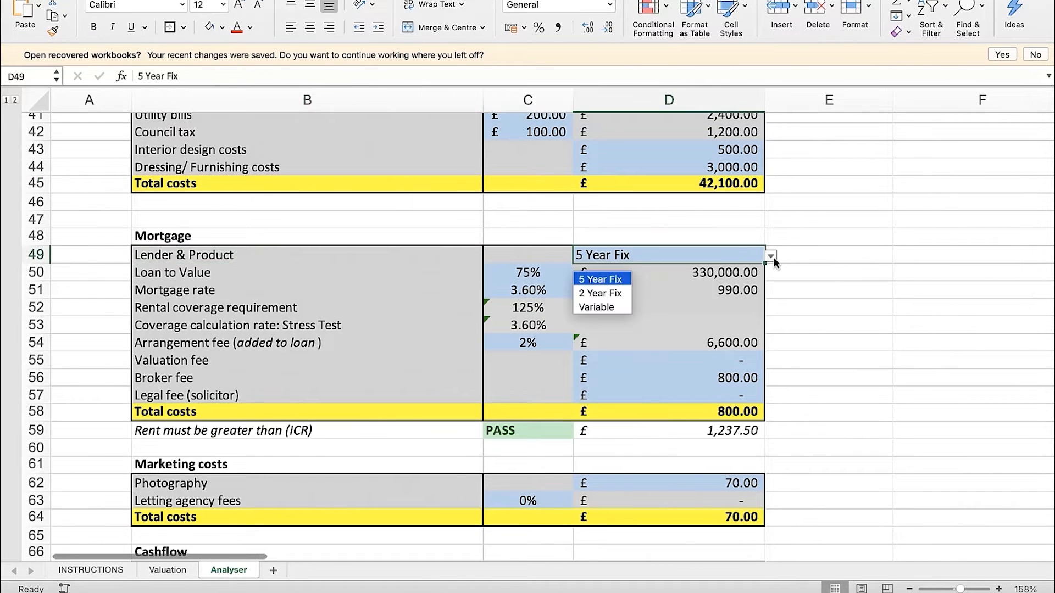
click(601, 281)
click(808, 270)
click(722, 260)
click(839, 261)
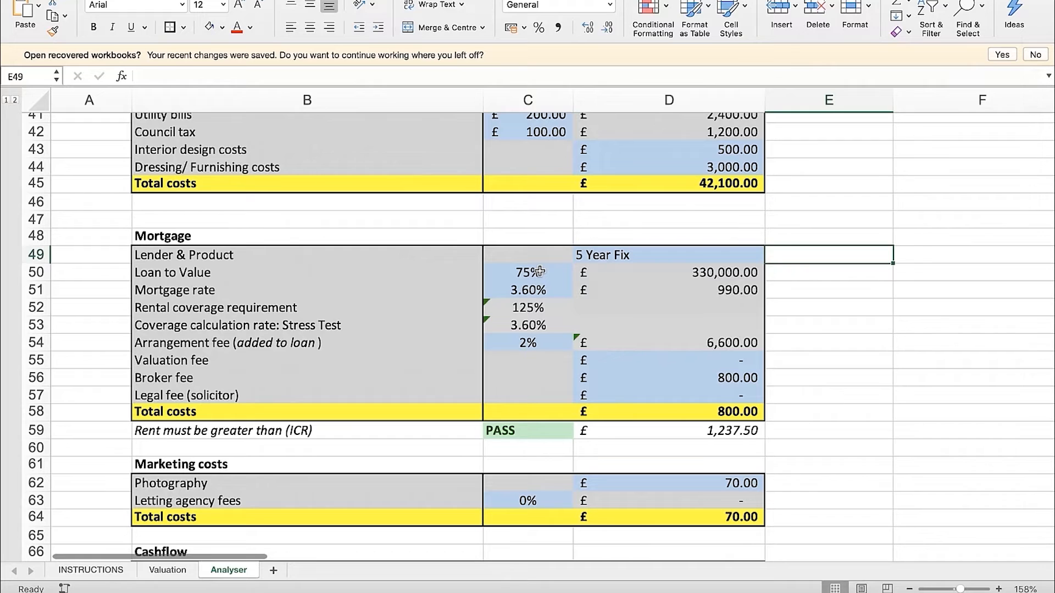
Review the mortgage Loan to Value and rate inputs in C50:C51 and the Rental coverage requirement formula in C52
click(563, 273)
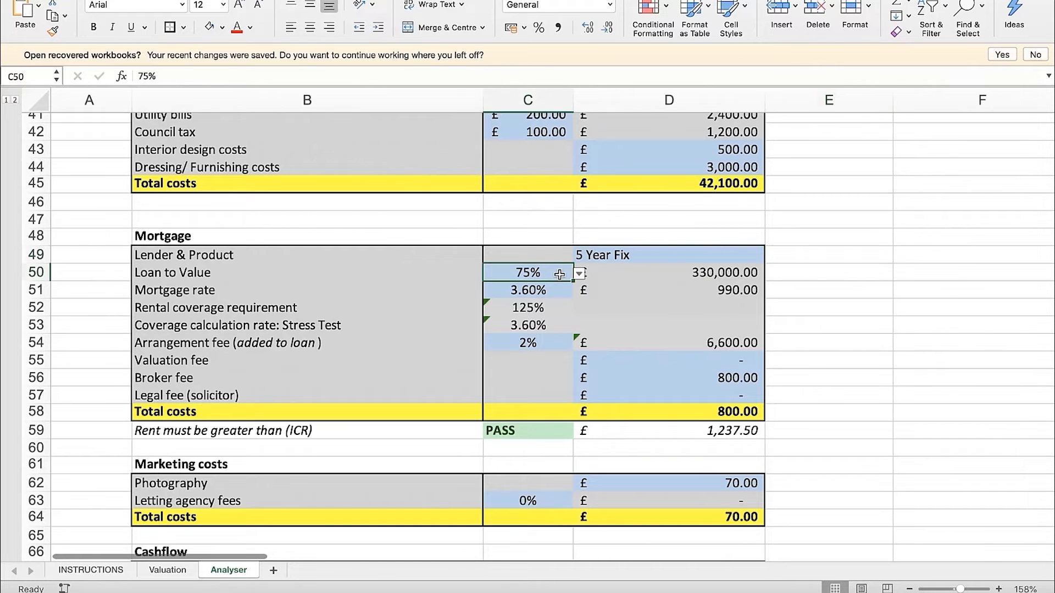
click(550, 291)
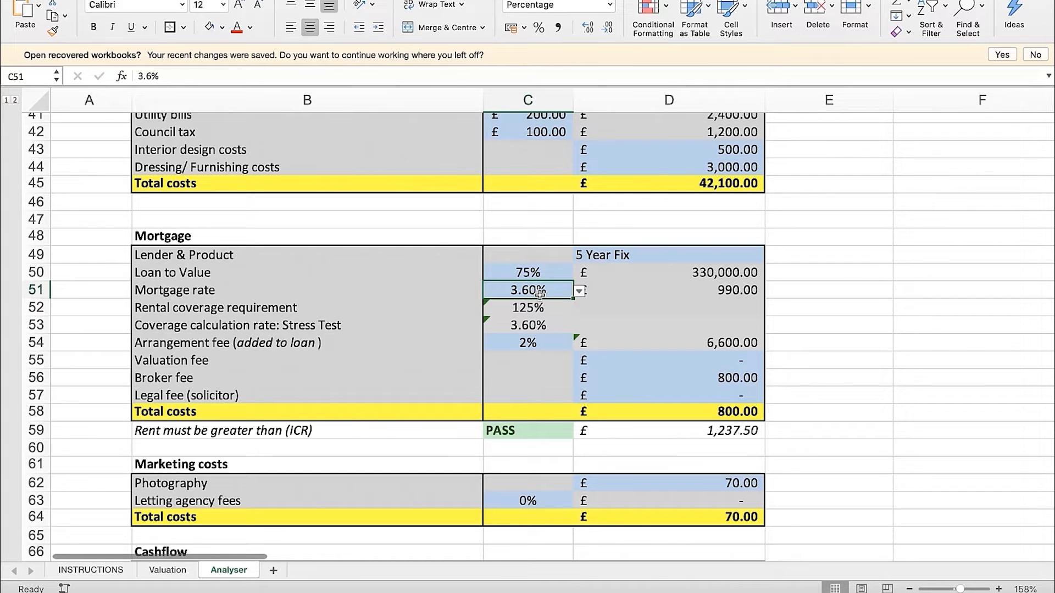
click(542, 306)
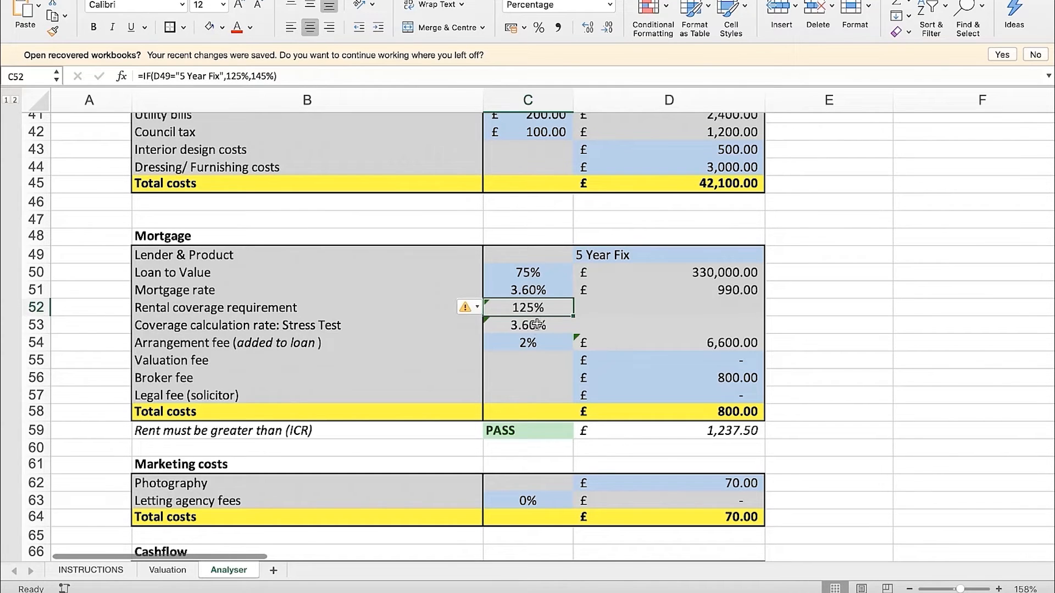
Switch the mortgage product in D49 to 2 Year Fix to test the coverage figures, and return it to 5 Year Fix
click(650, 259)
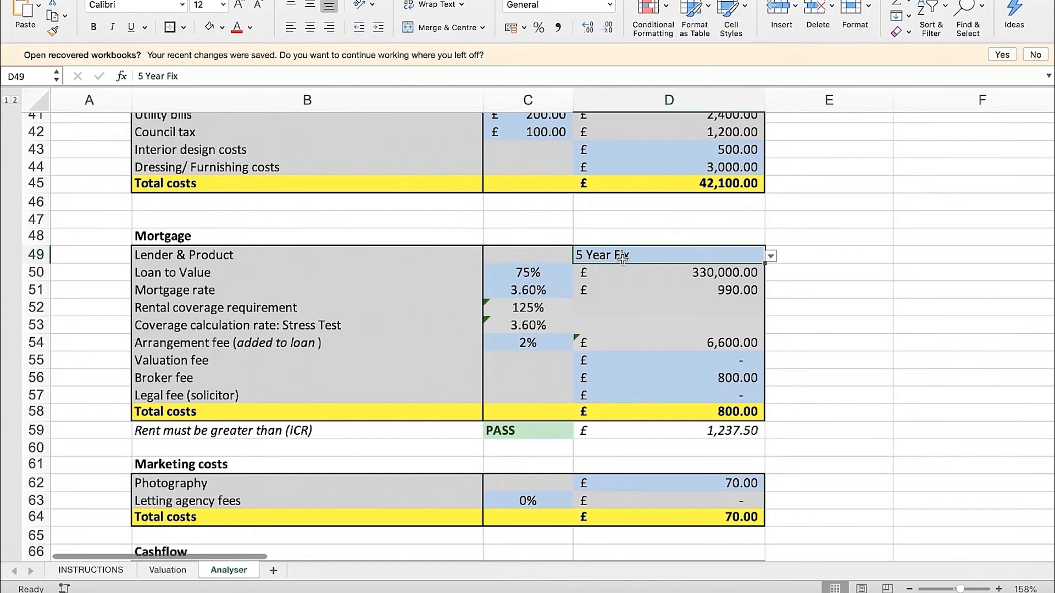
click(771, 258)
click(605, 295)
click(771, 256)
click(602, 279)
click(816, 302)
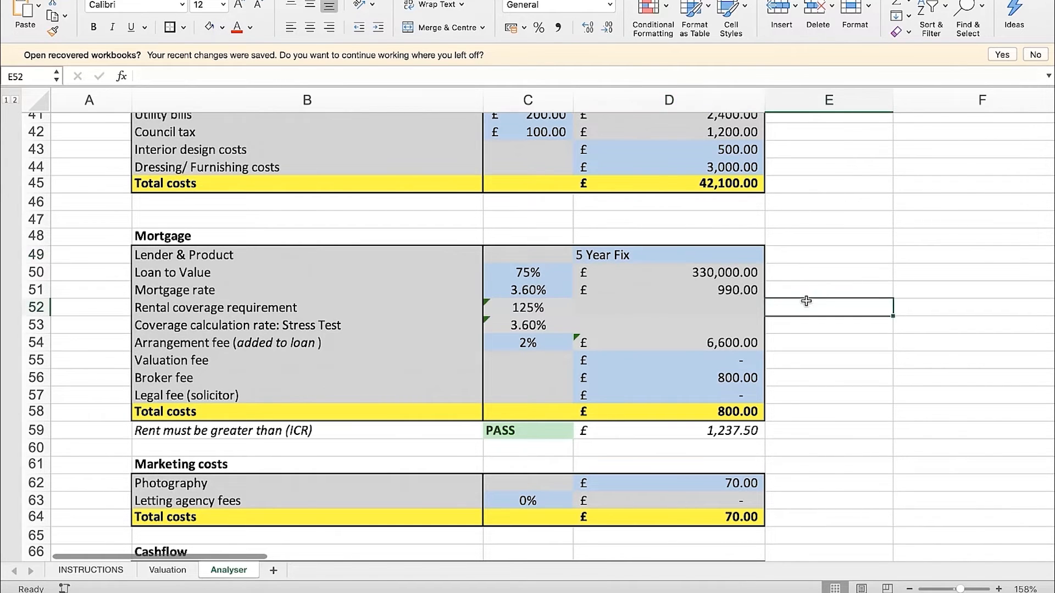
Review the rental coverage and stress test rows 52:53 and the minimum rent (ICR) check in row 59
drag(405, 303, 401, 328)
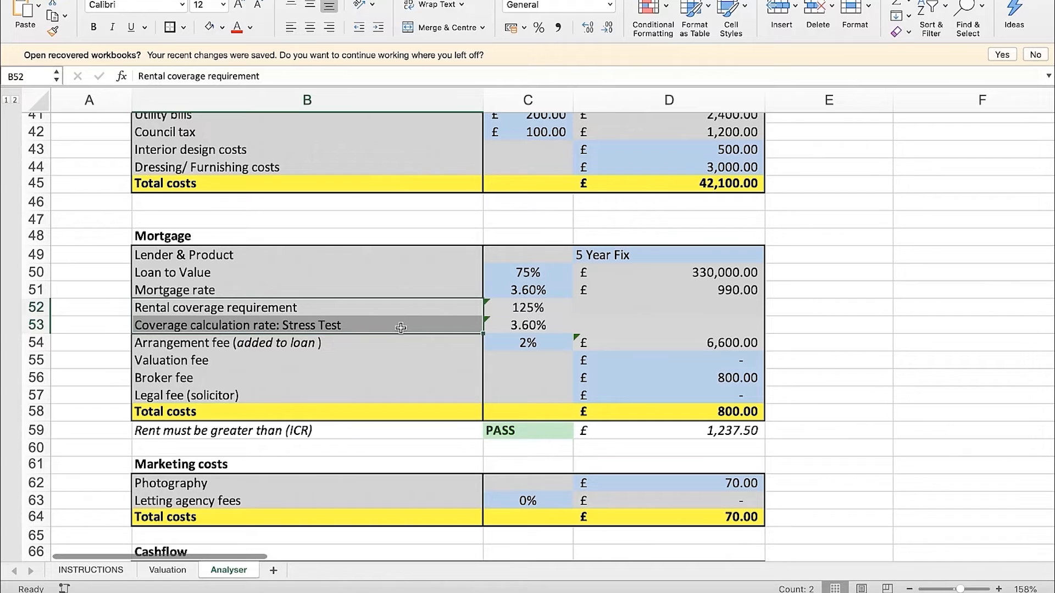
drag(258, 437, 621, 434)
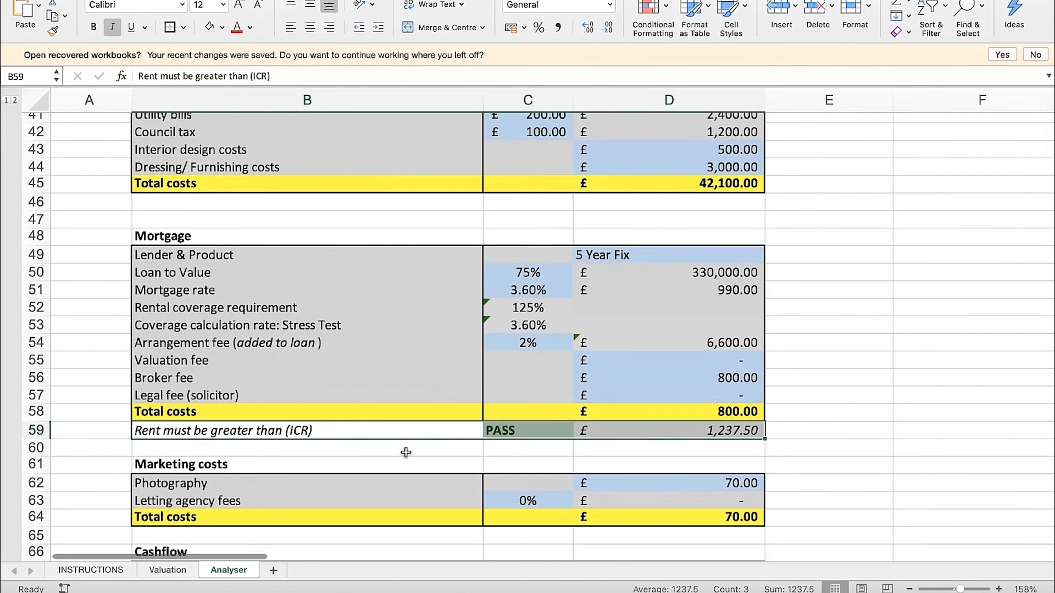
click(296, 444)
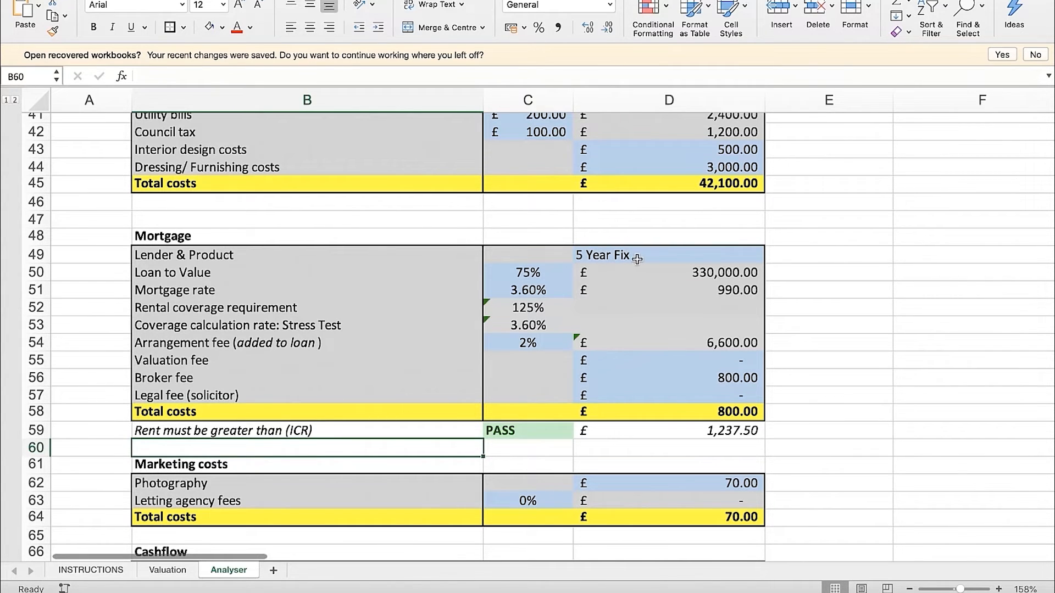
click(834, 366)
click(733, 434)
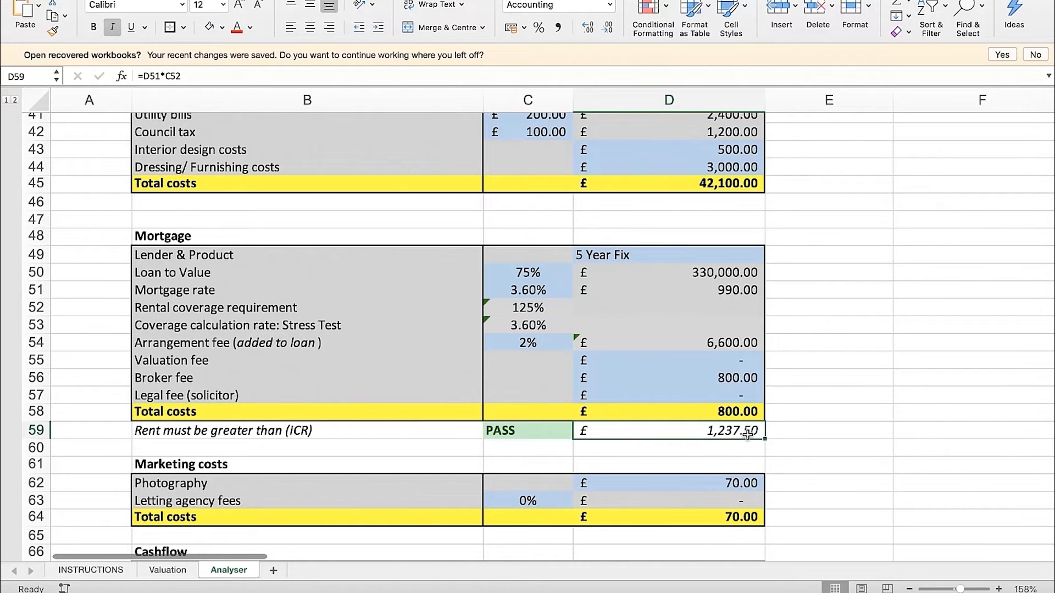
Try the 2 Year Fix and Variable products in D49 and check the minimum rent (ICR) in D59
click(740, 258)
click(770, 257)
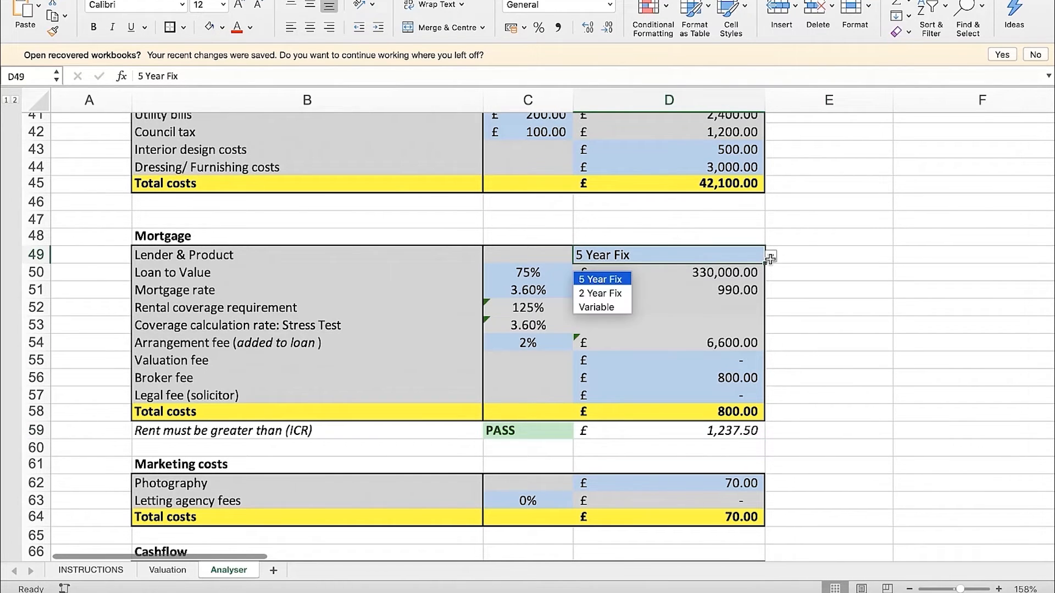
click(616, 292)
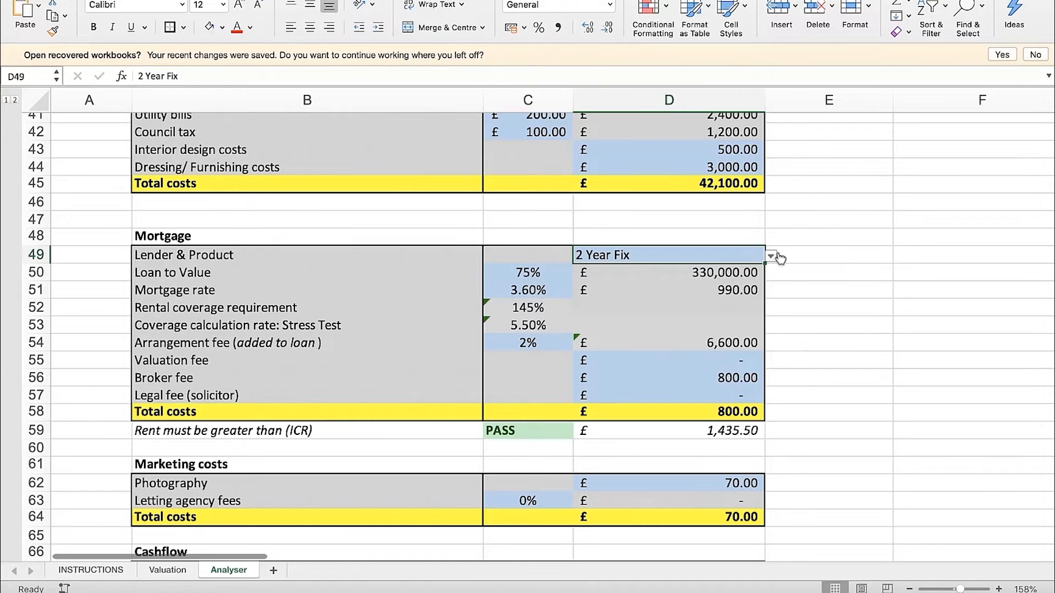
click(770, 256)
click(615, 305)
click(755, 432)
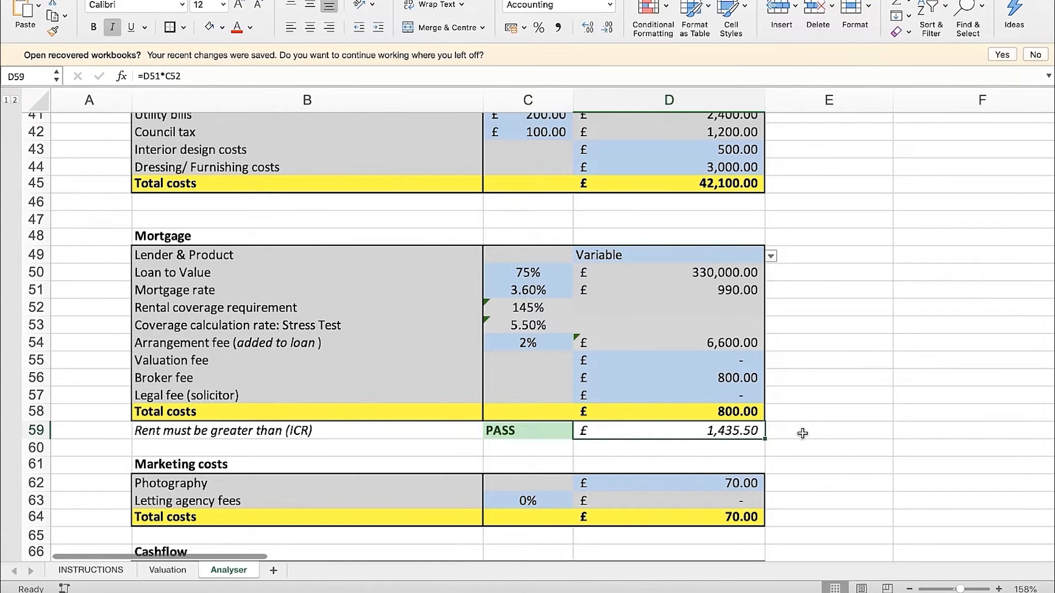
Compare the rental coverage requirement in row 52 and the minimum rent in D59 with the property's Rent in D9
click(374, 325)
click(386, 309)
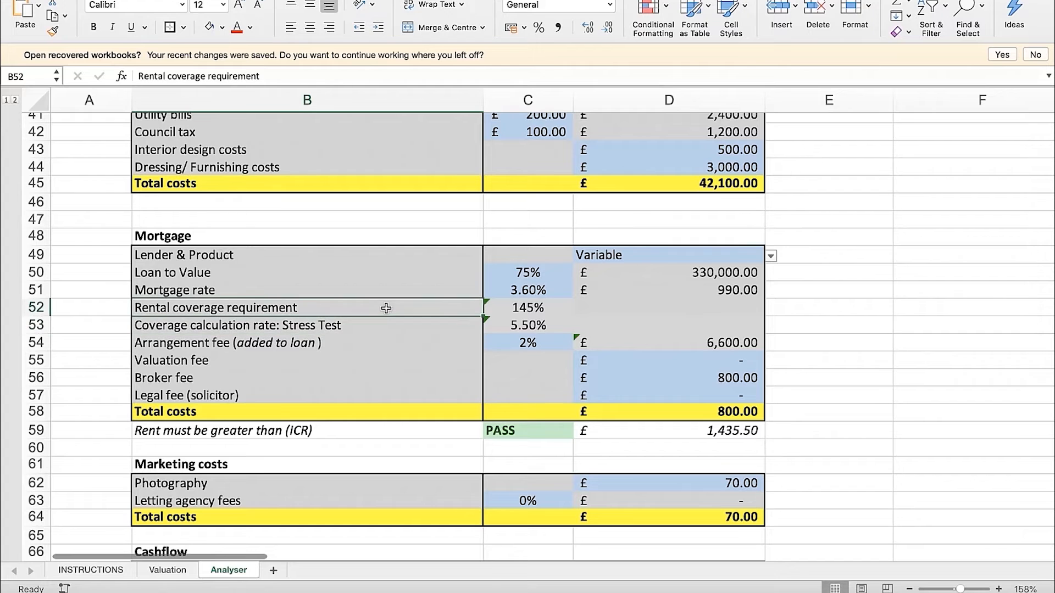
click(814, 378)
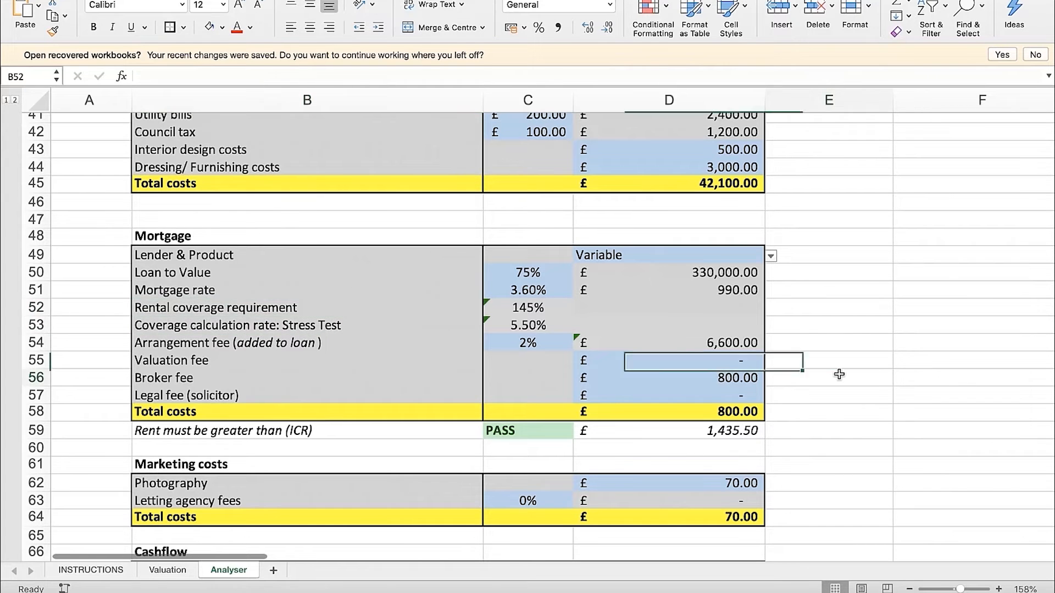
scroll(813, 341, up, 8)
scroll(817, 336, down, 6)
scroll(751, 447, down, 3)
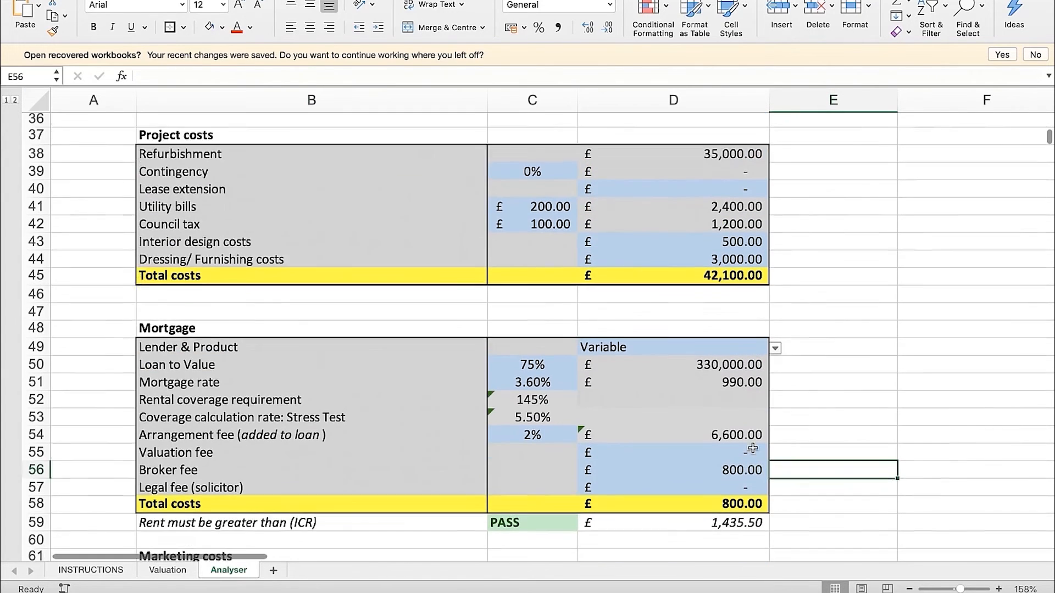
click(744, 441)
scroll(819, 391, up, 12)
scroll(819, 390, up, 5)
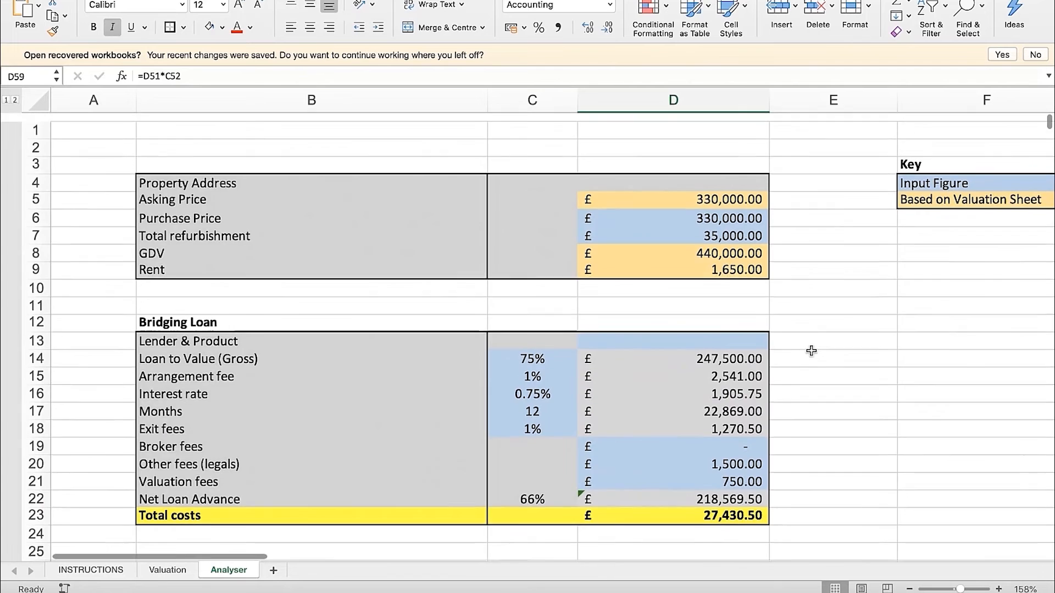
click(746, 252)
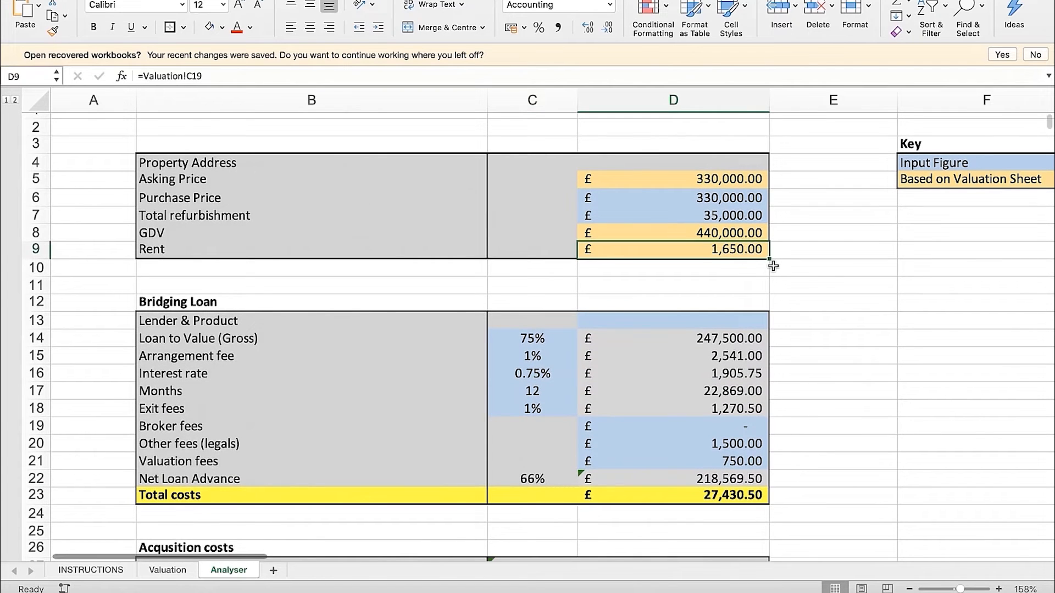
Set the mortgage Lender & Product in D49 to 5 Year Fix and inspect the ICR formulas in C59 and D59
scroll(773, 266, down, 15)
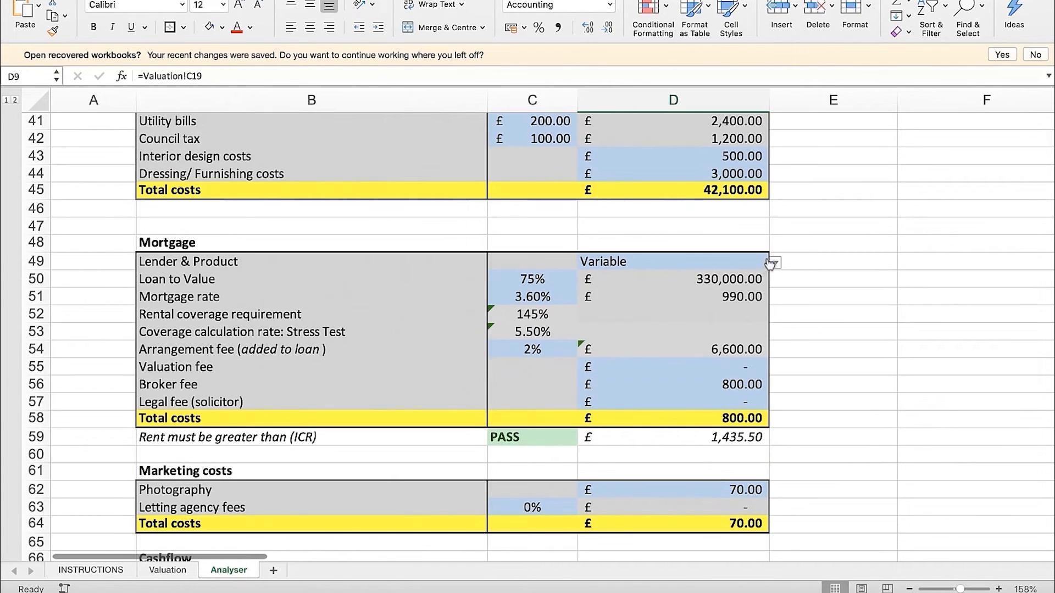
click(681, 264)
click(774, 263)
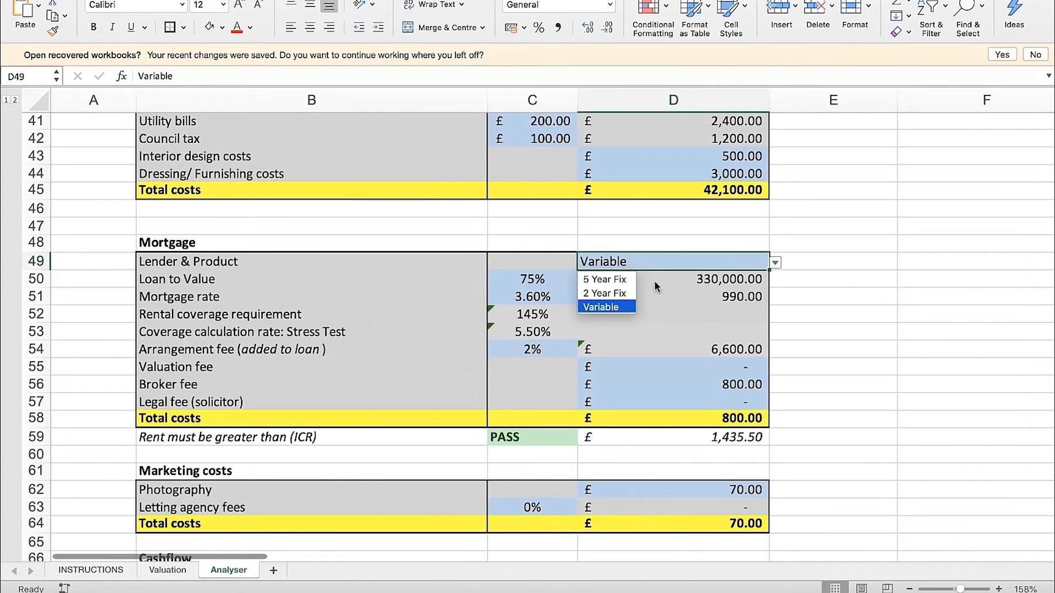
click(616, 281)
click(541, 435)
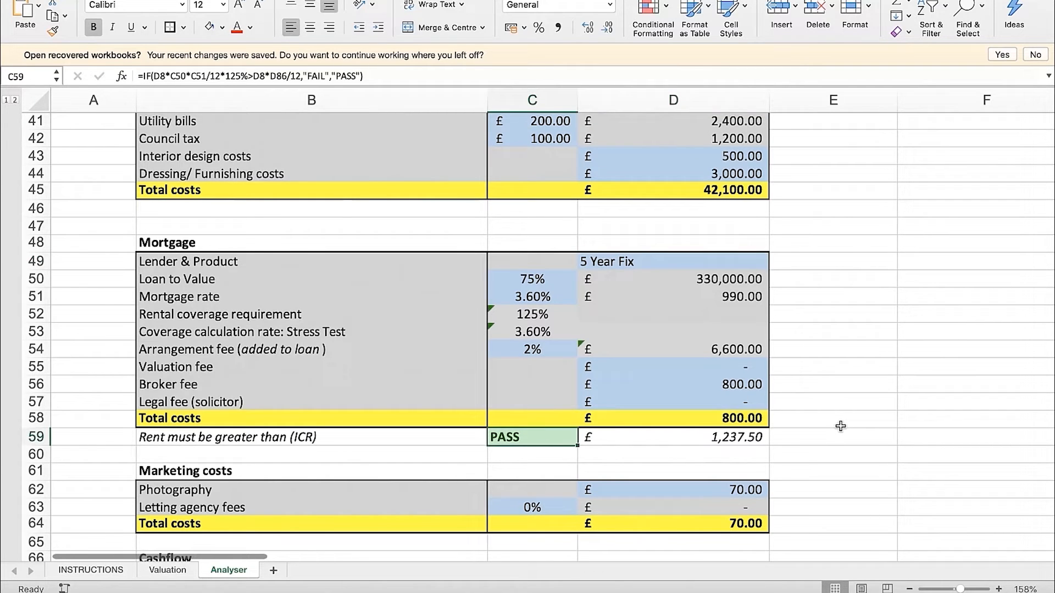
click(837, 404)
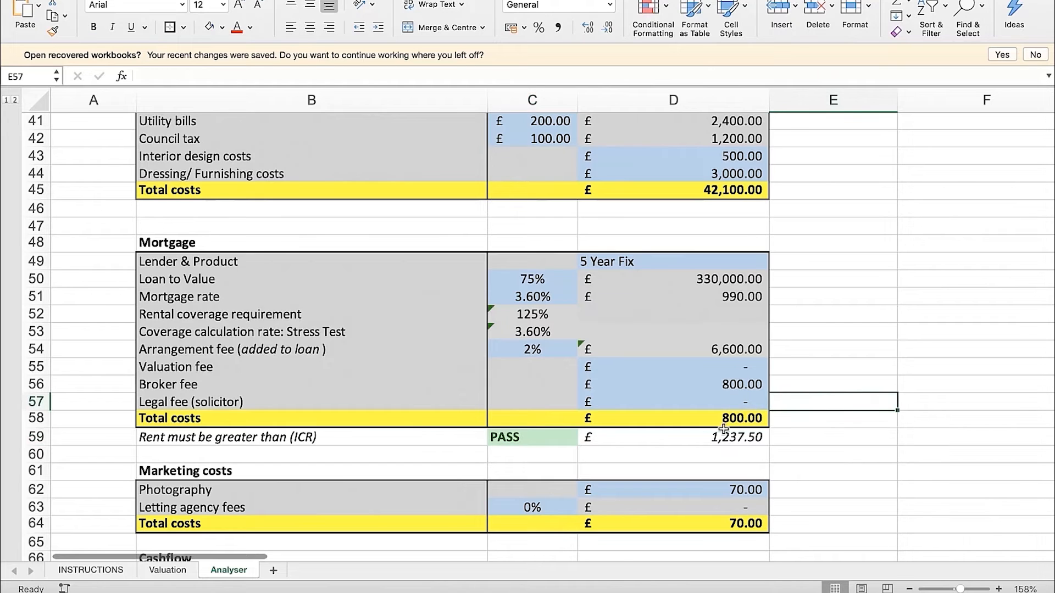
click(747, 264)
click(777, 264)
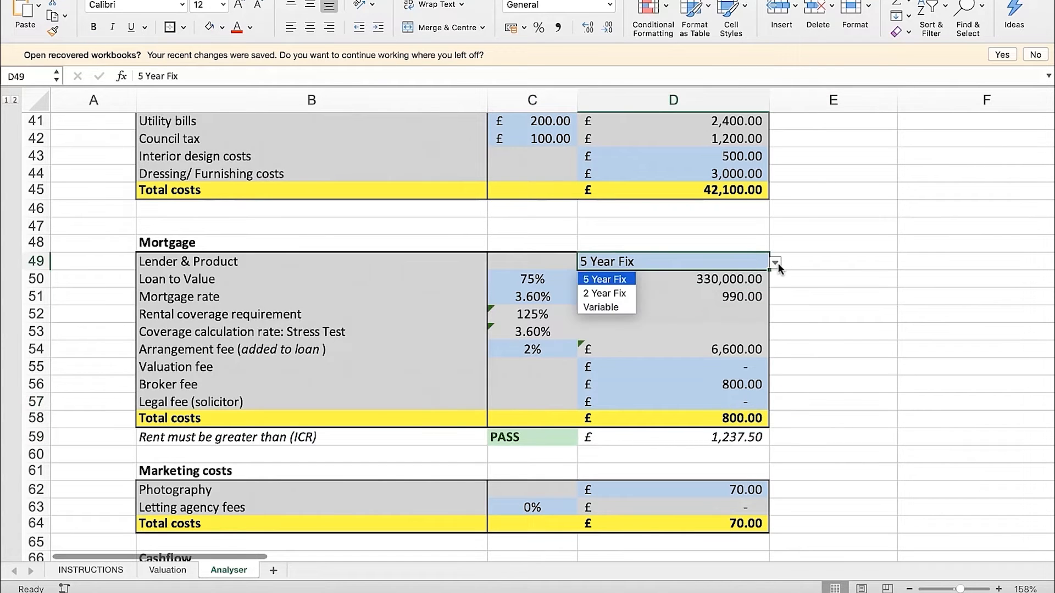
click(614, 280)
click(768, 437)
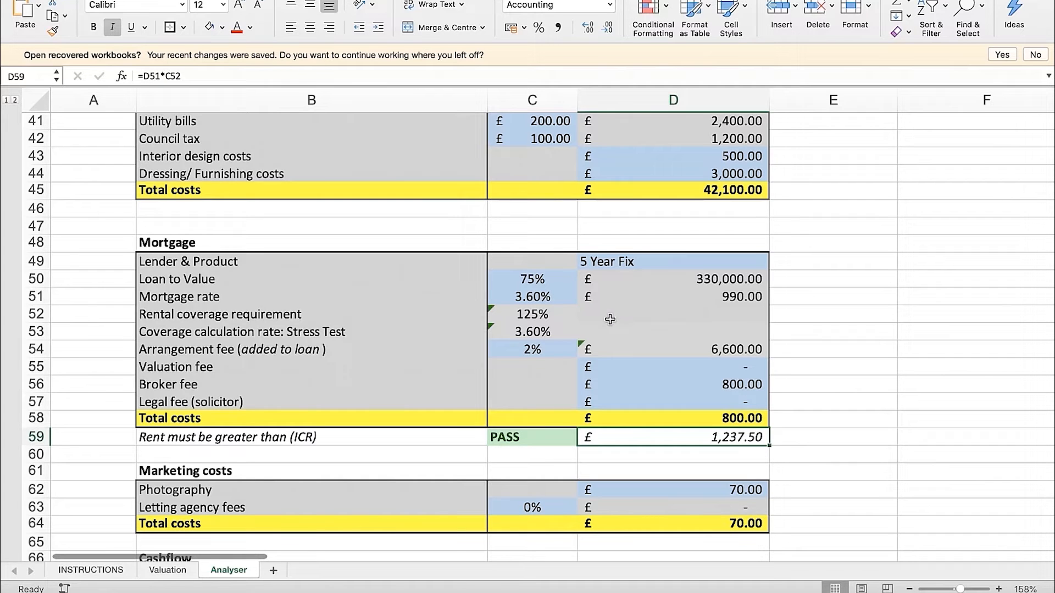
Trace how the Arrangement fee in D54 depends on the percentage in C54 and the loan amount in D50
click(530, 350)
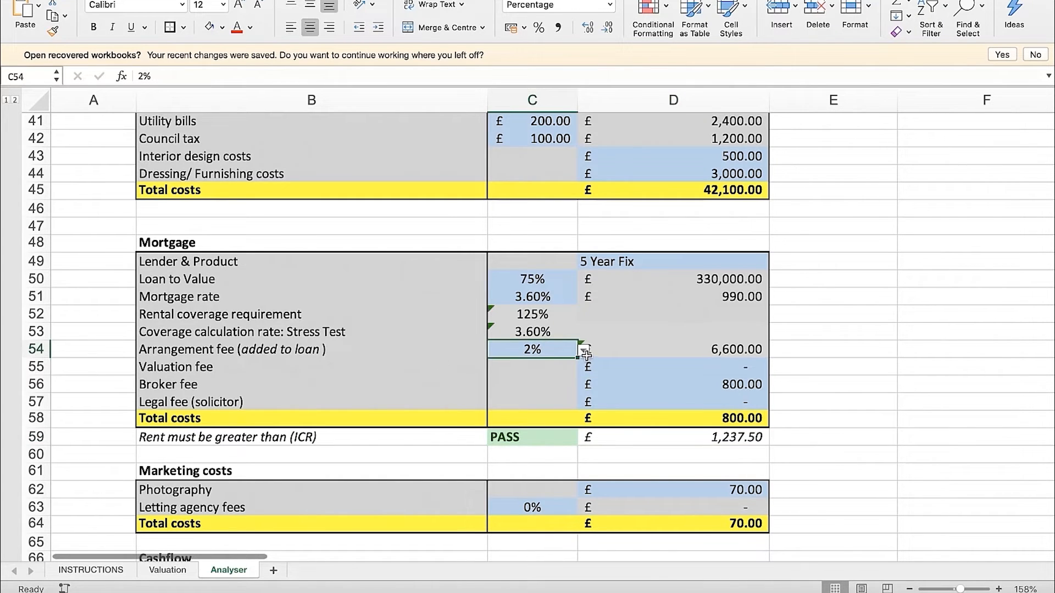
click(711, 351)
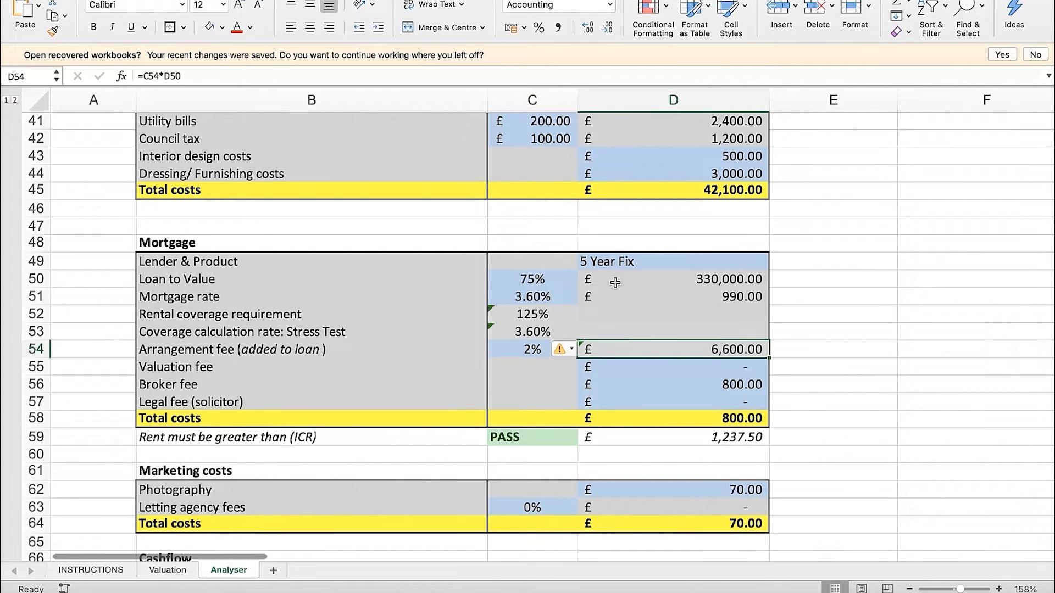
click(697, 288)
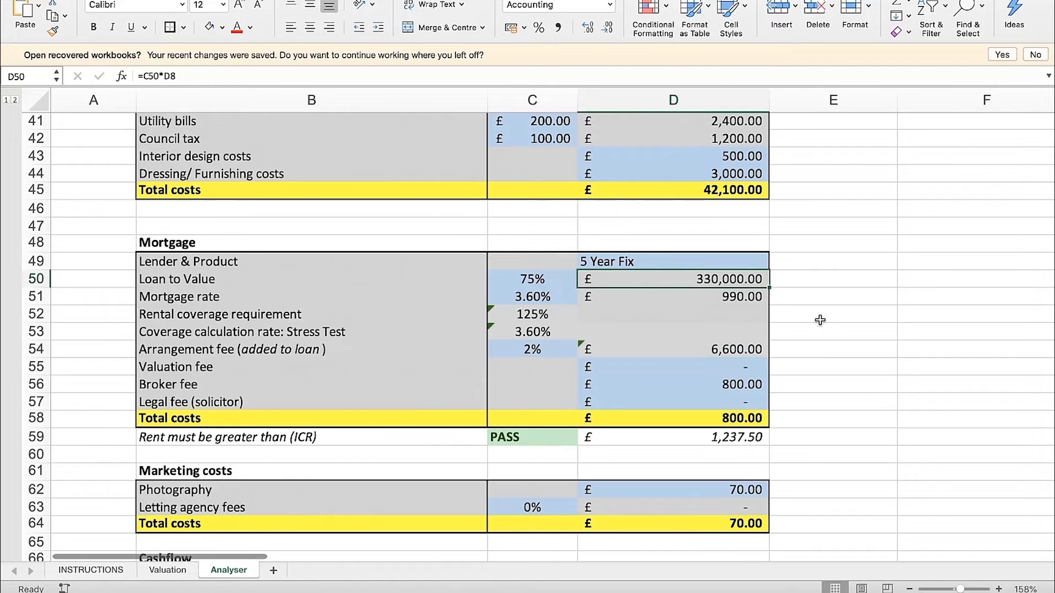
click(730, 353)
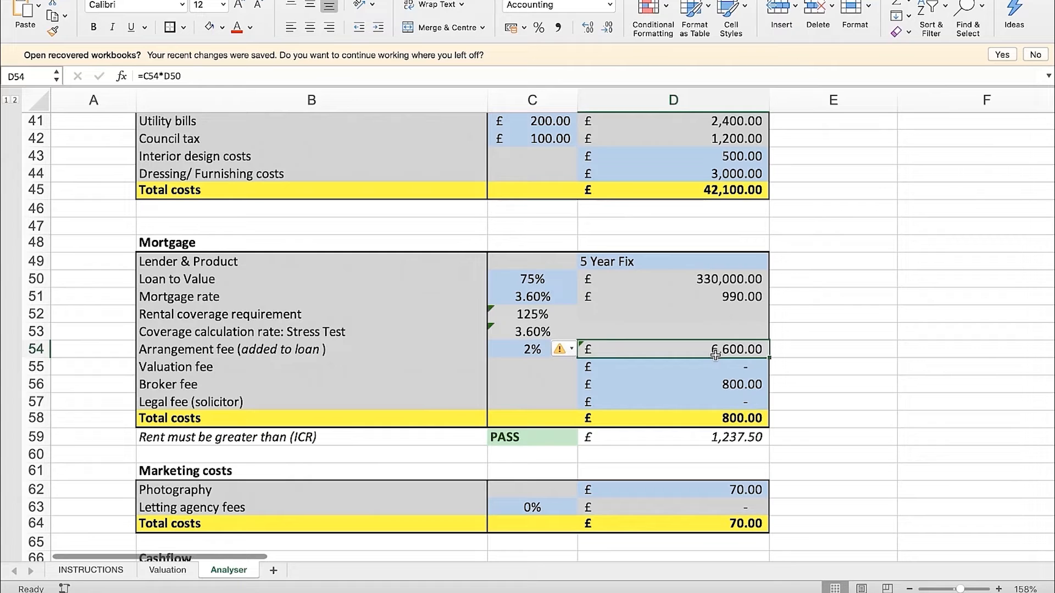
click(734, 281)
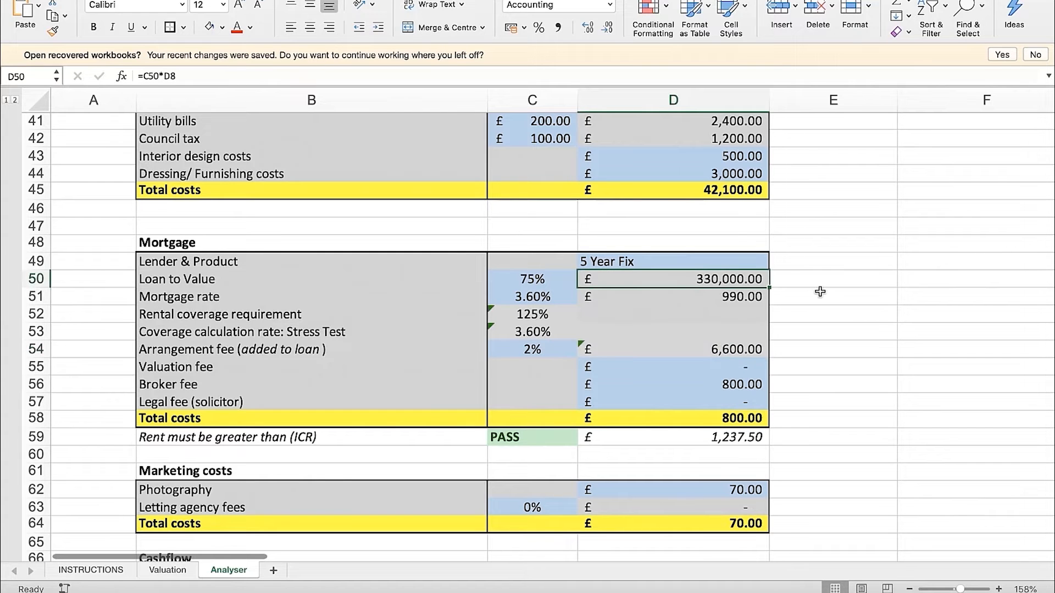
Review the mortgage Valuation fee and Broker fee inputs in D55 and D56
scroll(811, 320, down, 1)
click(285, 343)
key(Right)
key(Right)
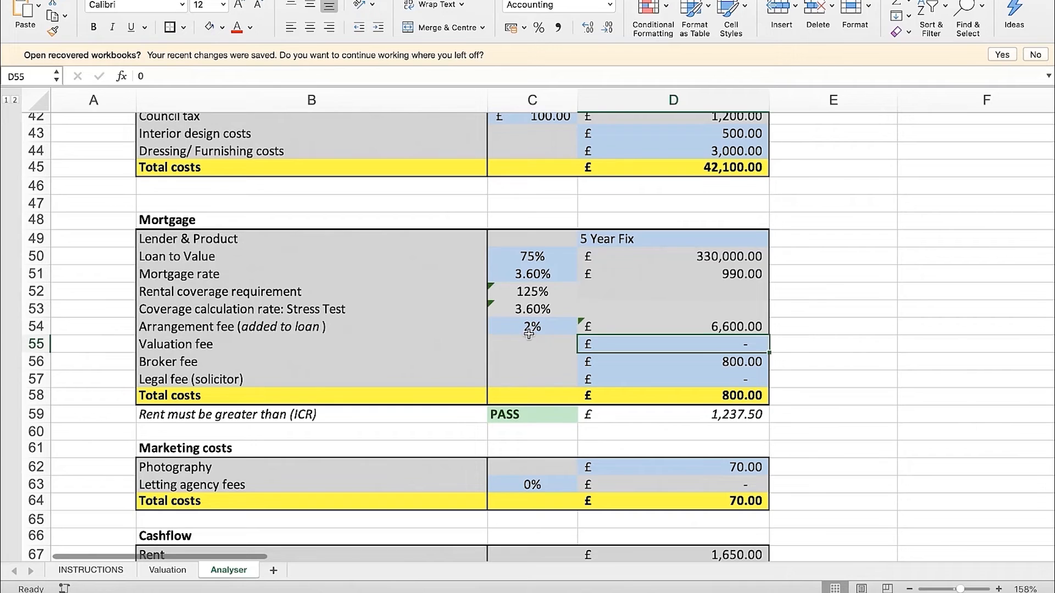
key(Down)
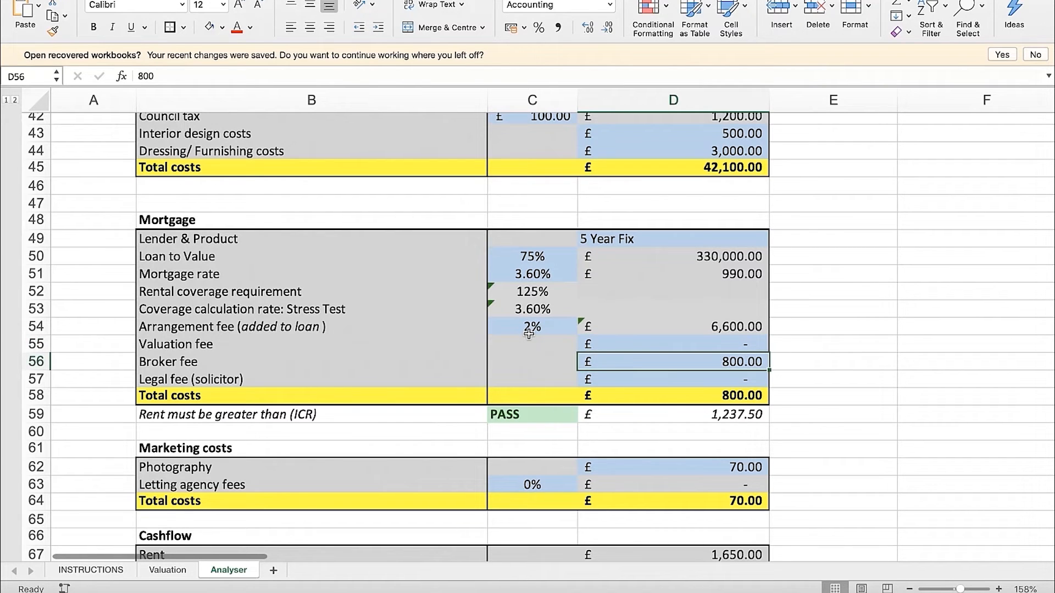
Review the mortgage Legal fee in D57 and check which fees the Total costs formula in D58 adds up
key(Down)
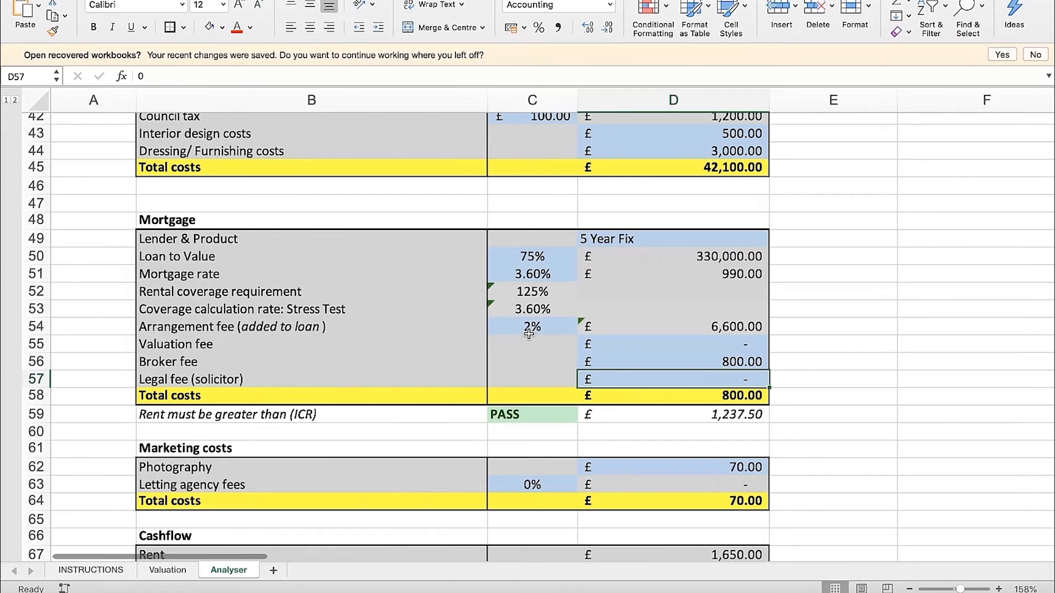
click(800, 381)
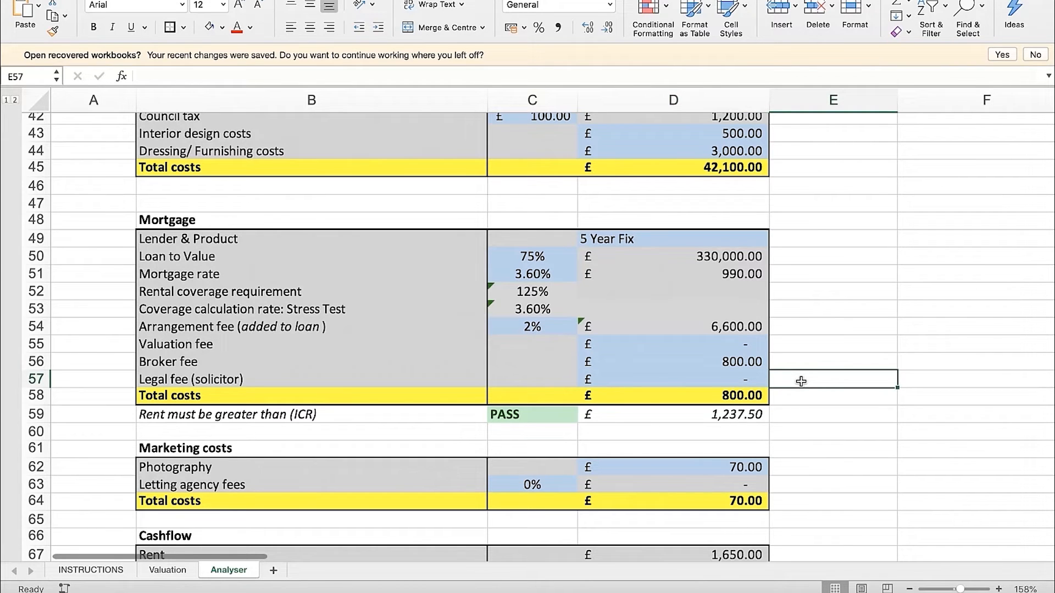
click(742, 378)
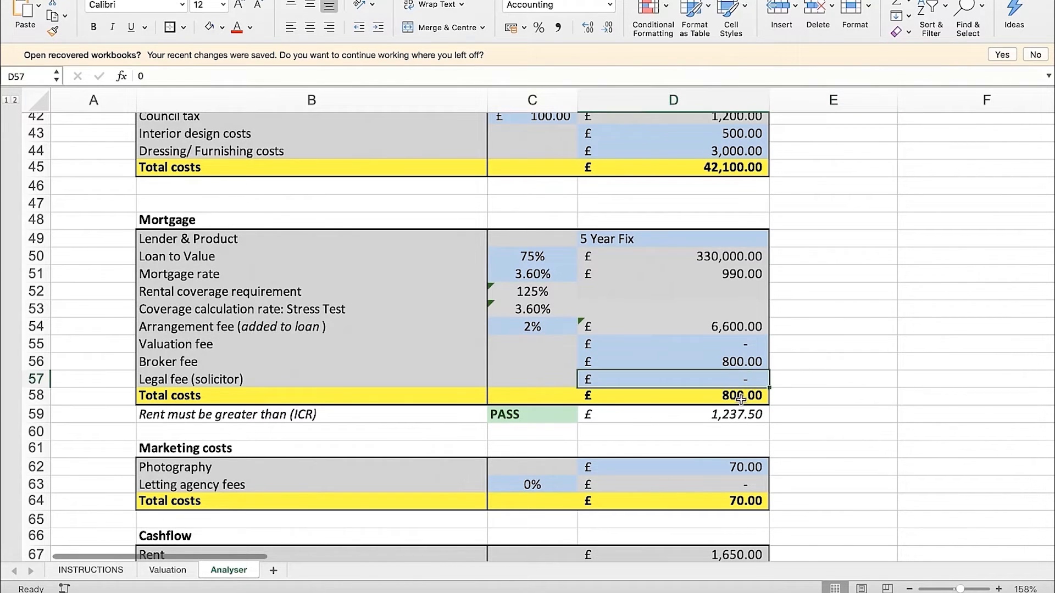
key(Down)
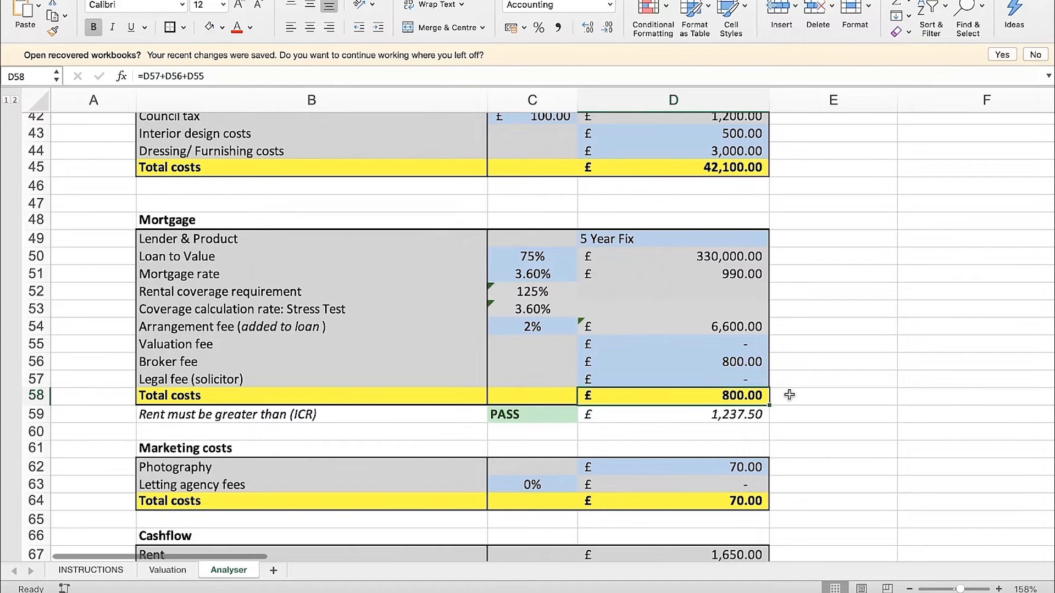
click(738, 346)
click(742, 385)
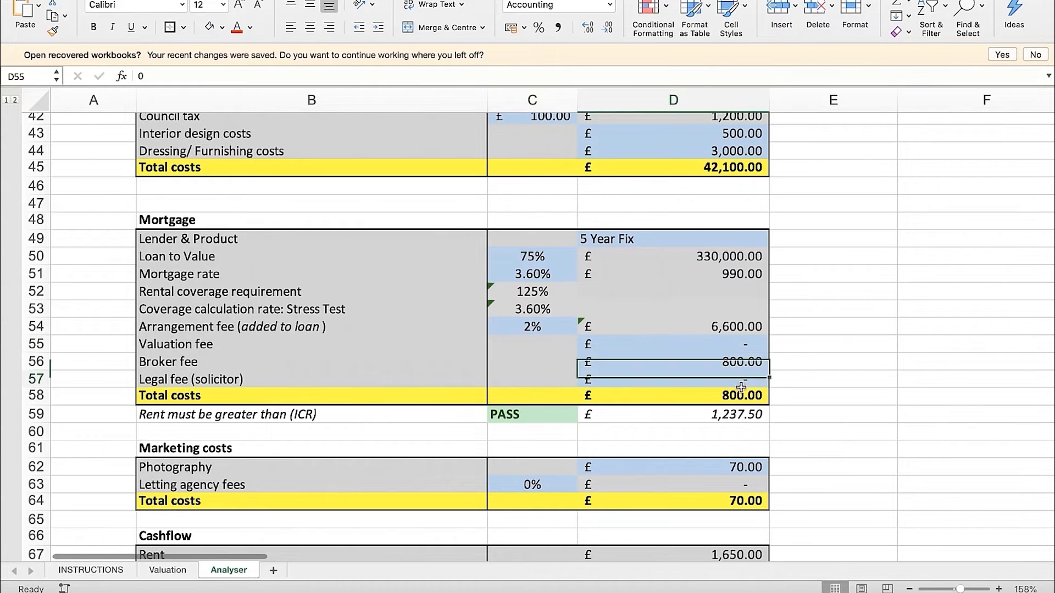
click(743, 392)
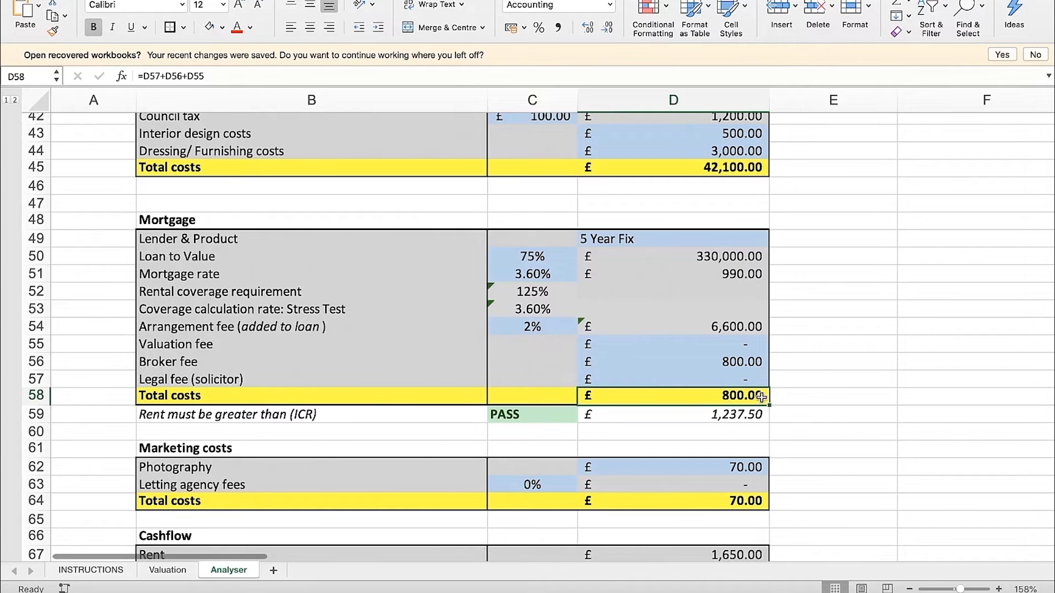
Examine the Arrangement fee row 54 and its formula in D54, which is added to the loan
drag(739, 328, 391, 326)
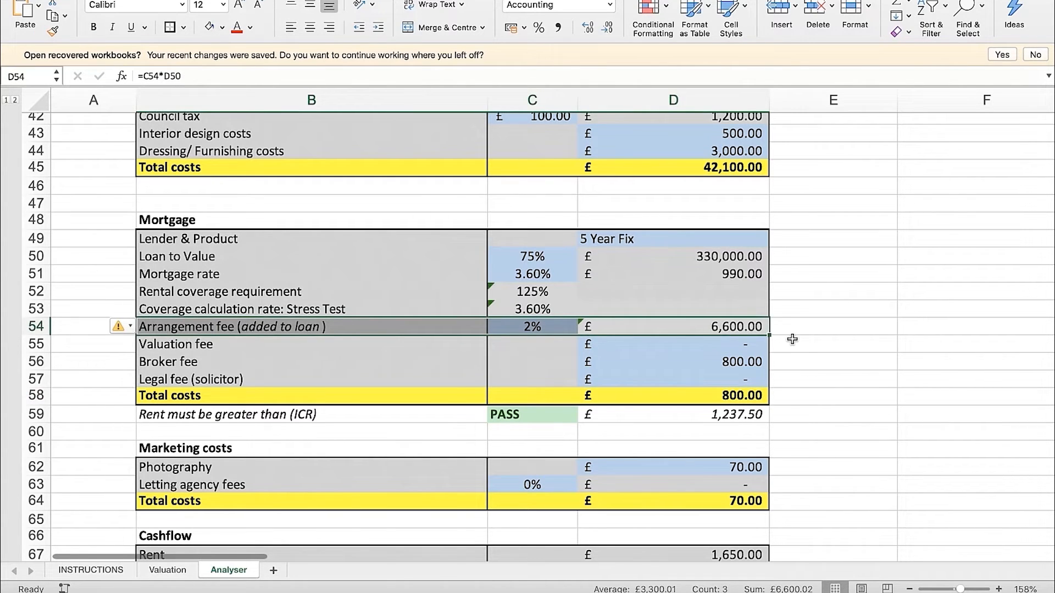
click(813, 324)
click(739, 324)
click(817, 329)
Review the Photography cost in D62 of the Marketing costs section
scroll(806, 363, down, 5)
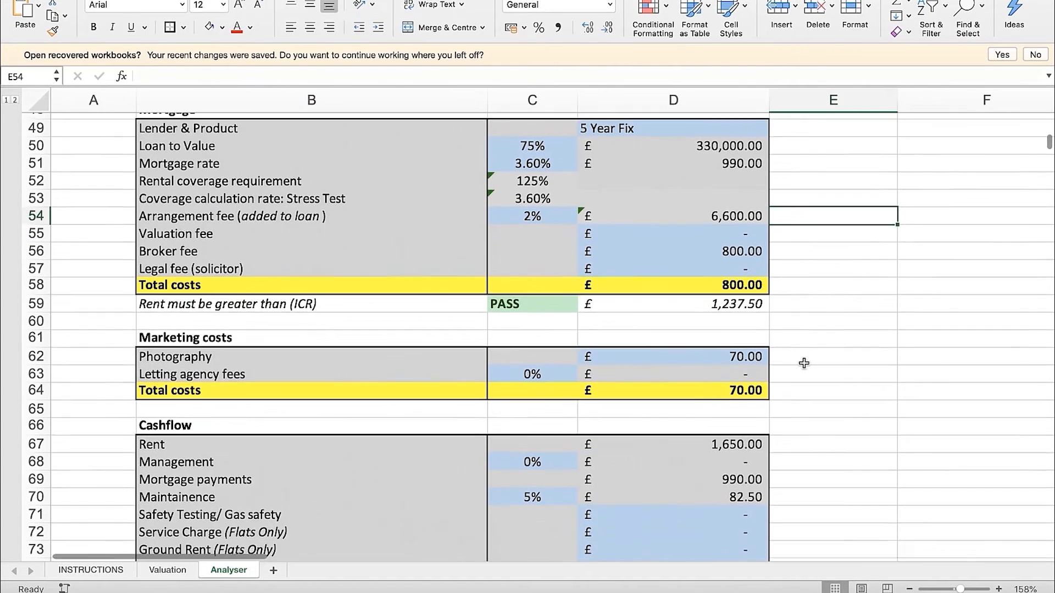
scroll(804, 363, down, 2)
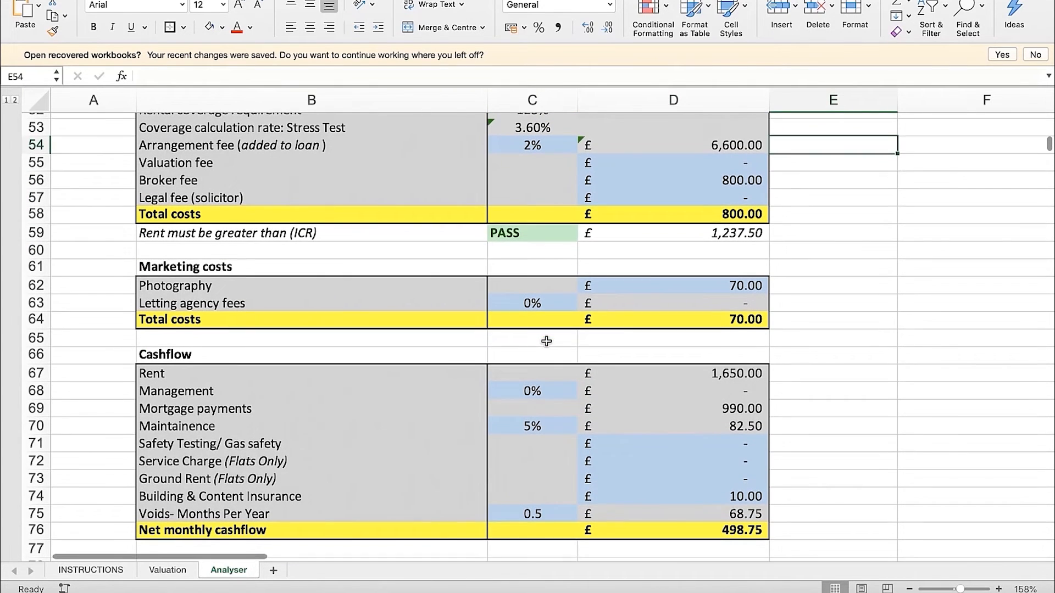
click(717, 286)
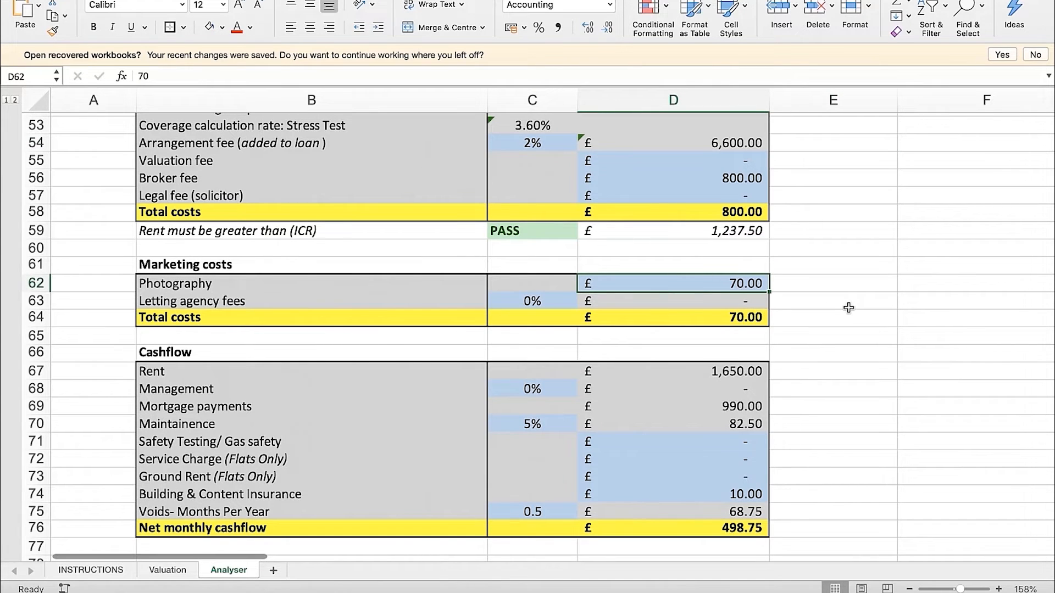
Test the Letting agency fees in C63 at 5% and 10%, and restore them to 0%
click(549, 303)
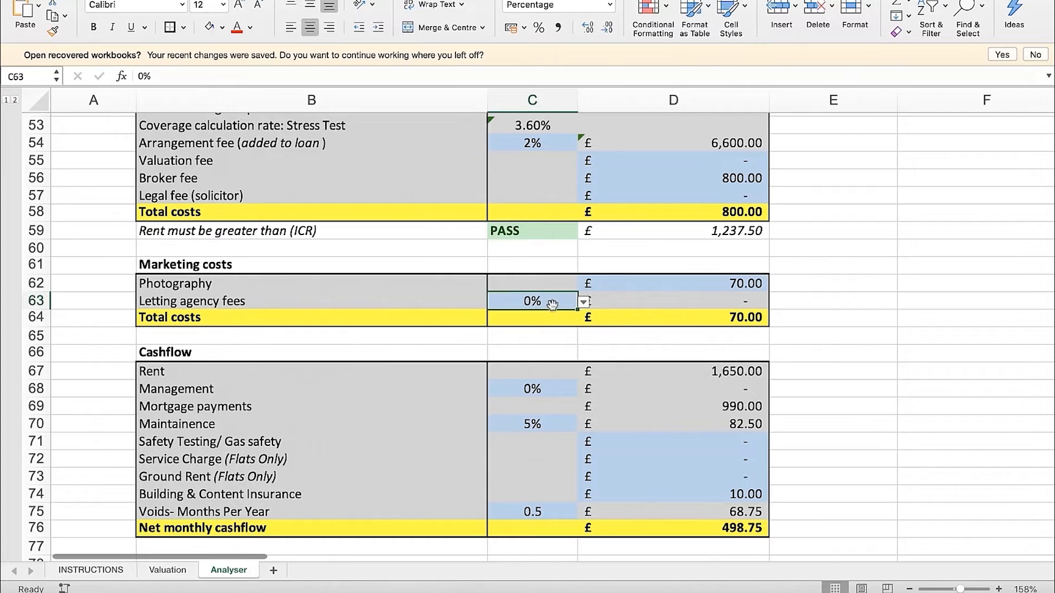
click(583, 302)
click(503, 346)
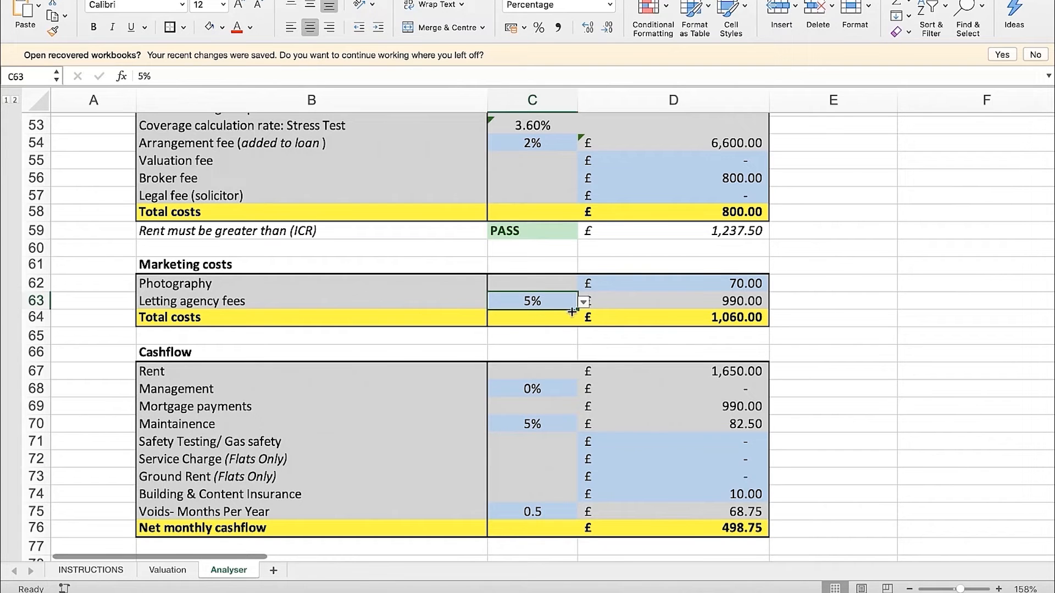
click(583, 302)
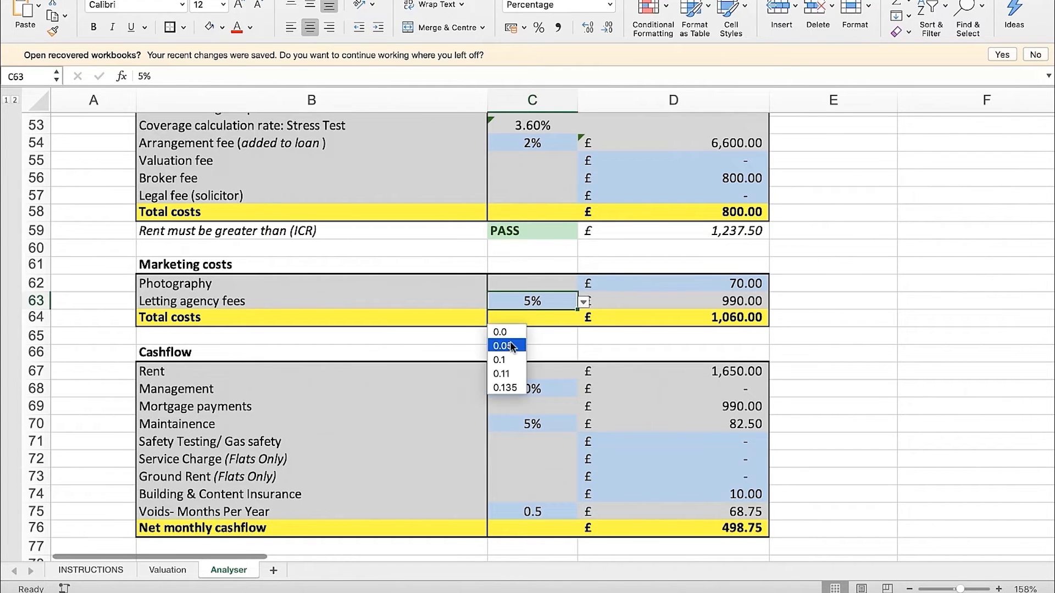
click(506, 345)
click(584, 303)
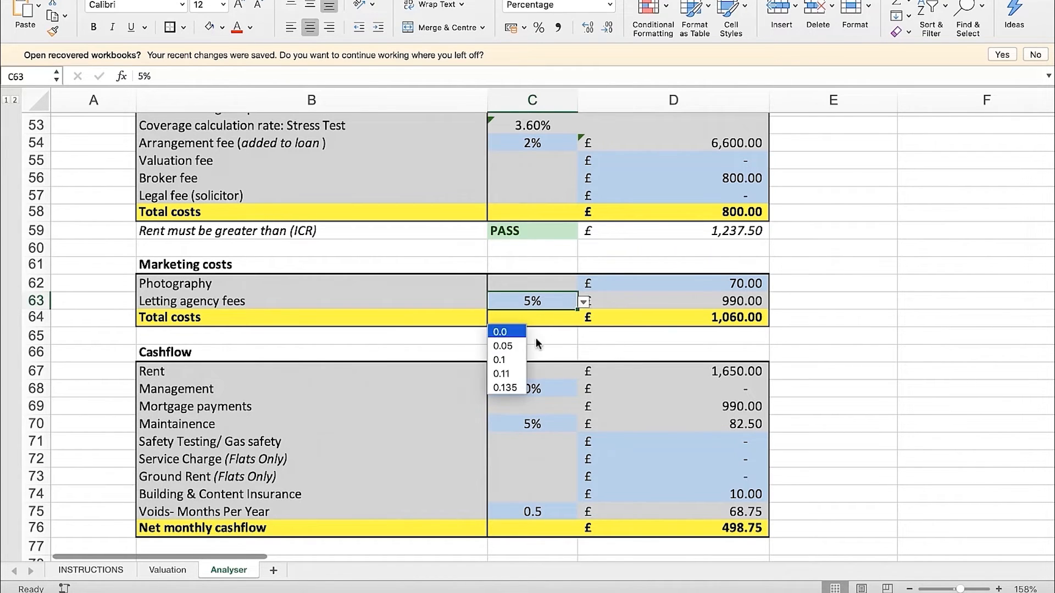
click(508, 361)
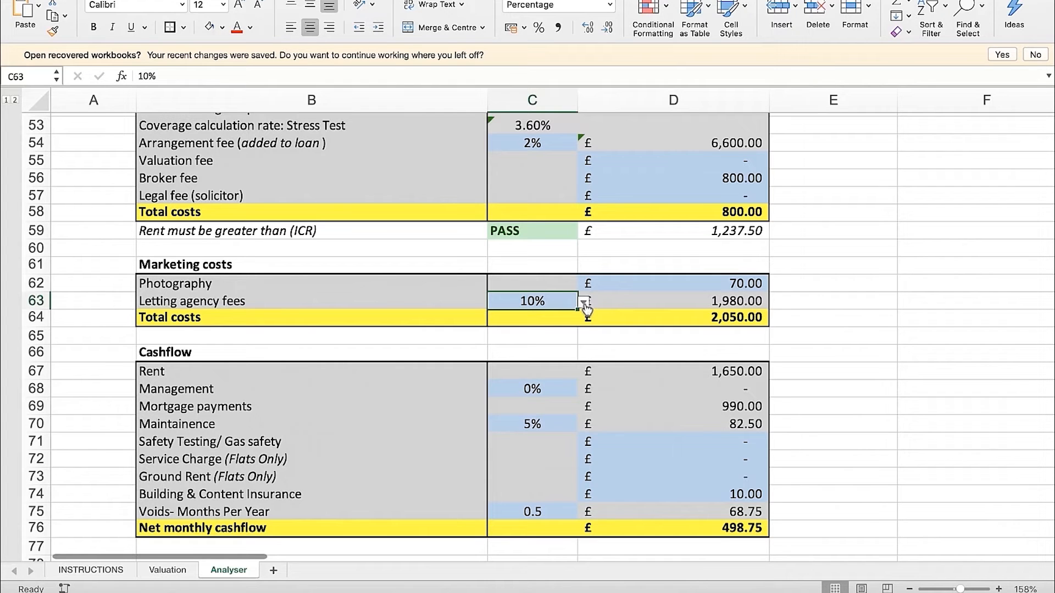
click(584, 303)
click(510, 332)
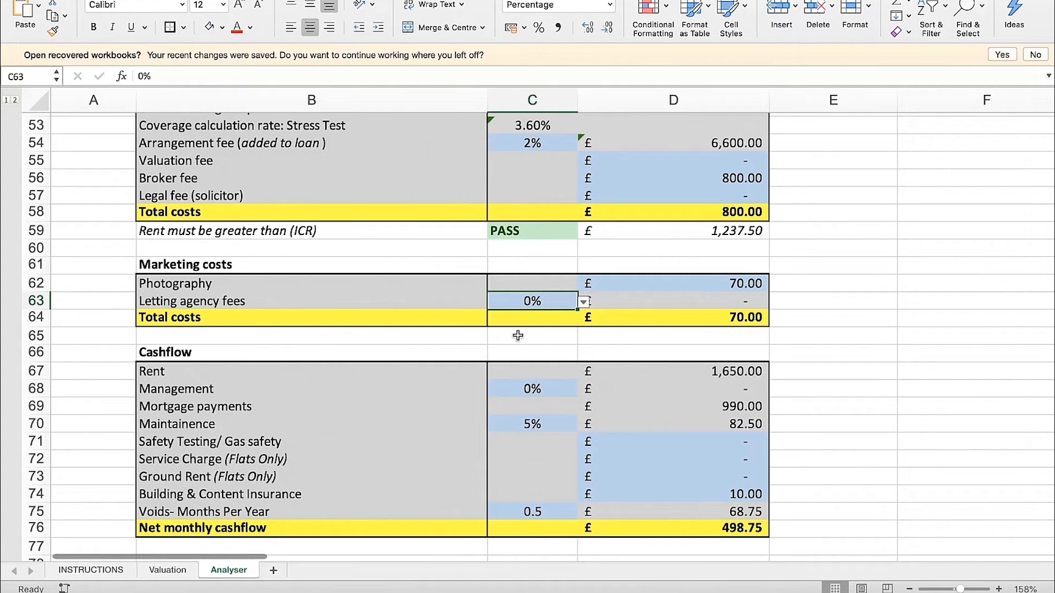
Inspect the Letting agency fees formula in D63 and the Rent in D67 of the Cashflow section
click(623, 300)
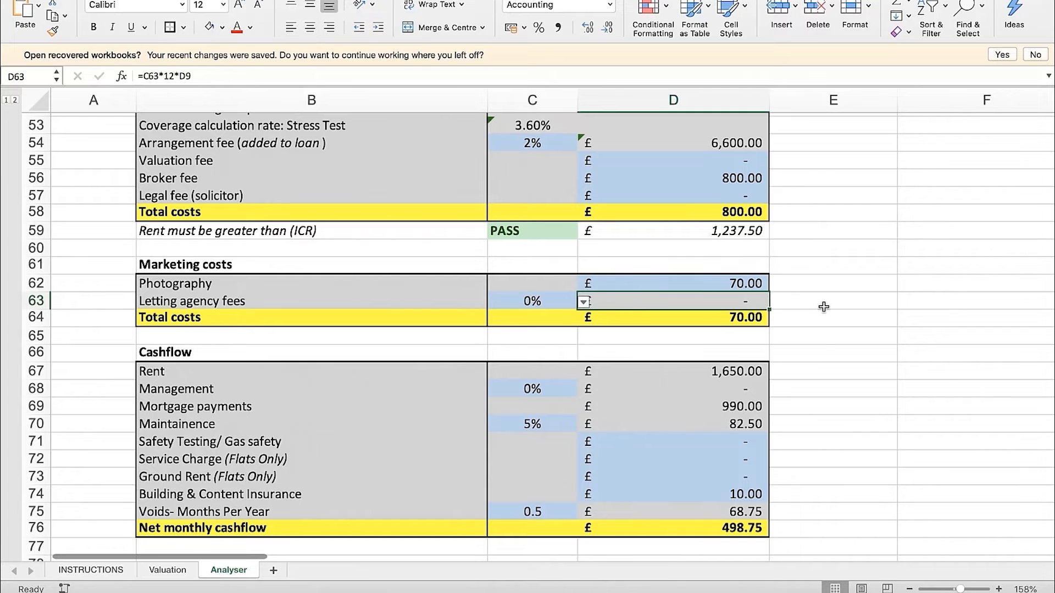
scroll(827, 349, down, 3)
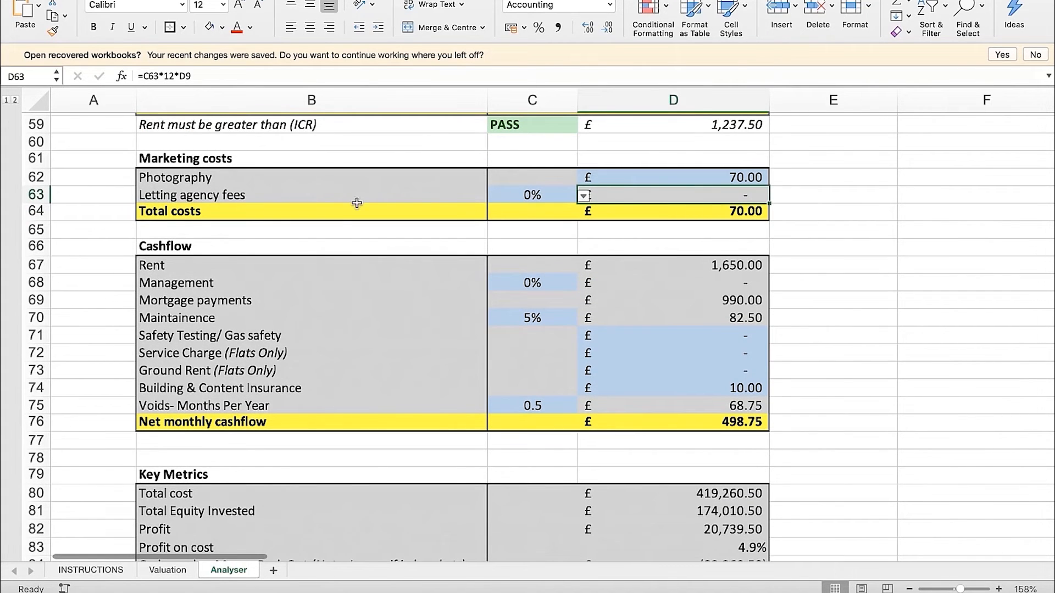
scroll(328, 247, up, 2)
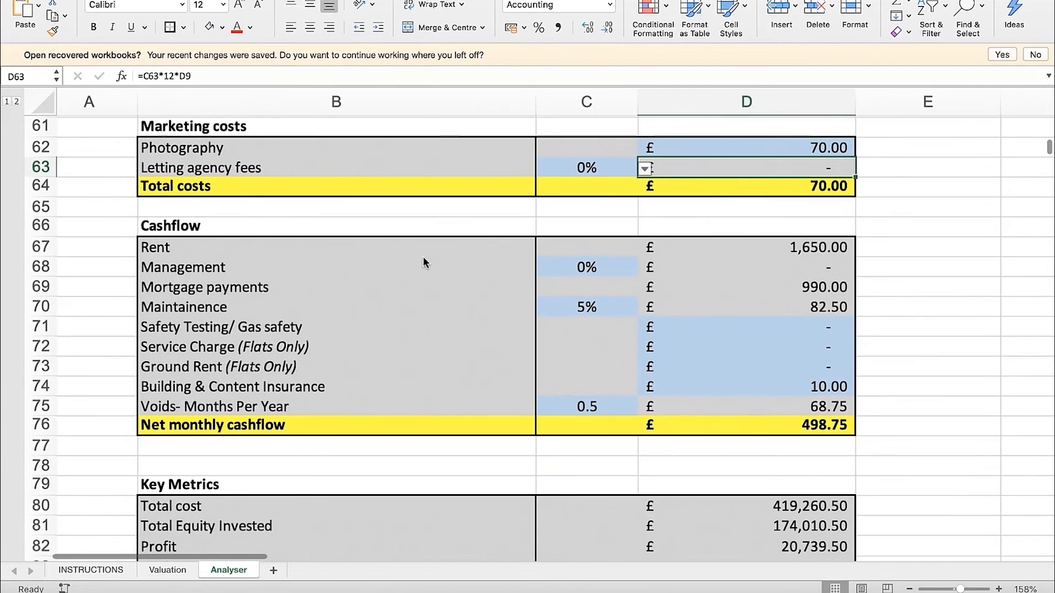
scroll(424, 263, up, 2)
click(824, 253)
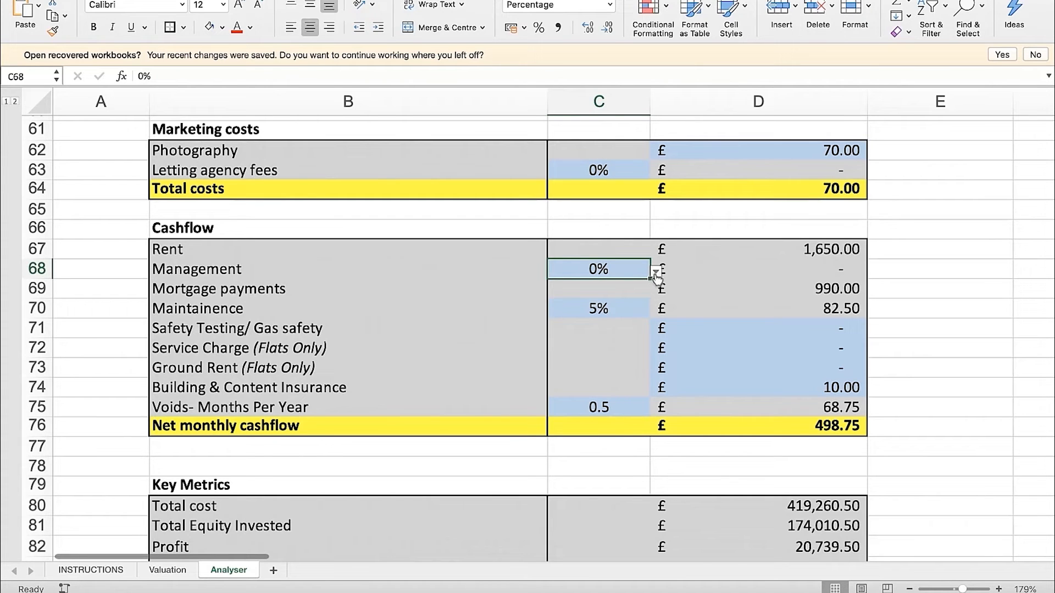
Test the Cashflow Management fee in C68 at 10% and restore it to 0%
click(655, 271)
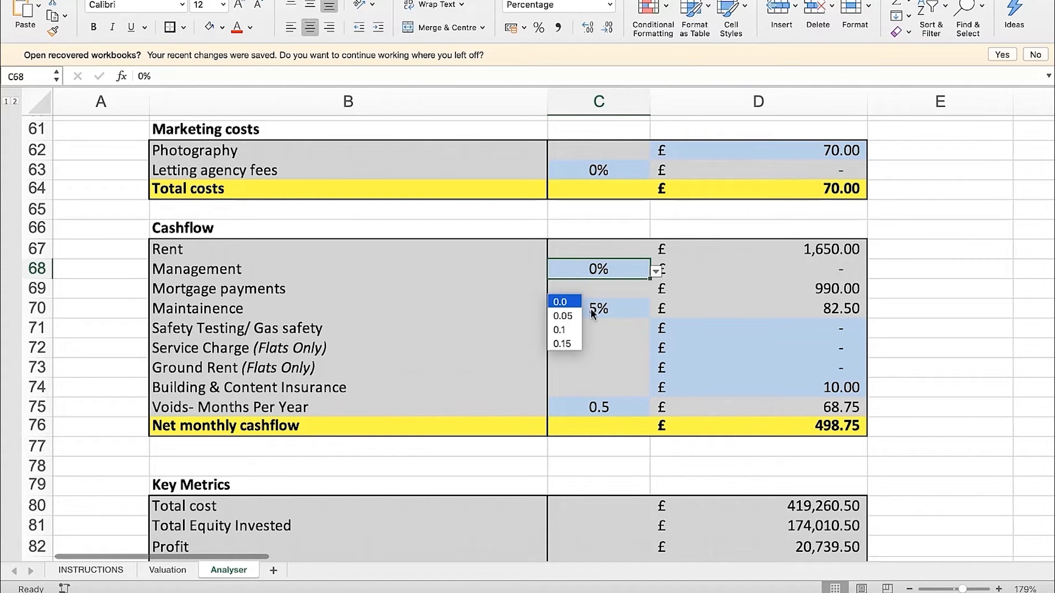
click(566, 330)
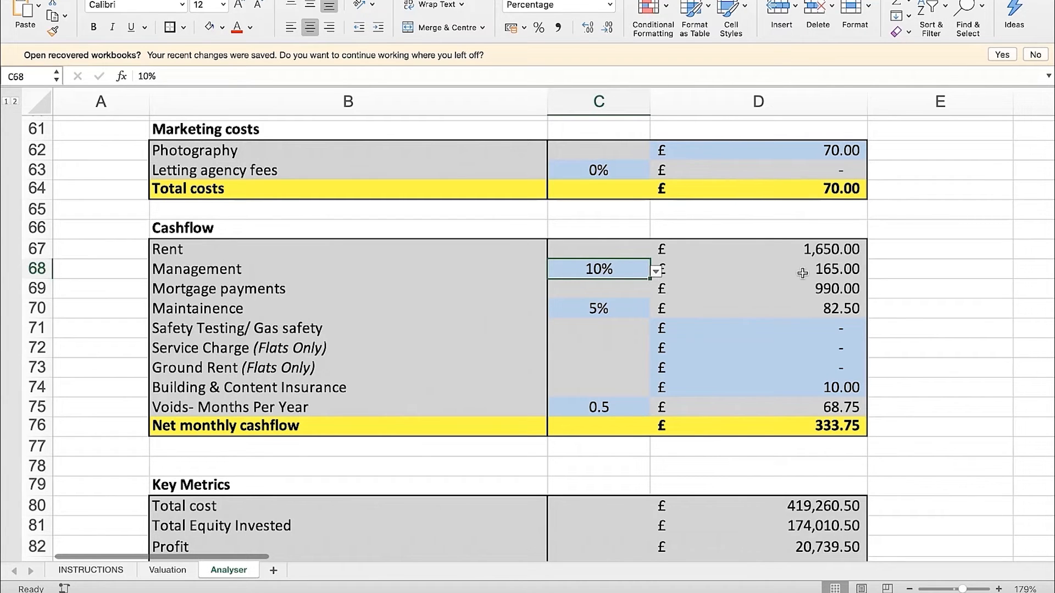
click(656, 273)
click(568, 330)
click(656, 271)
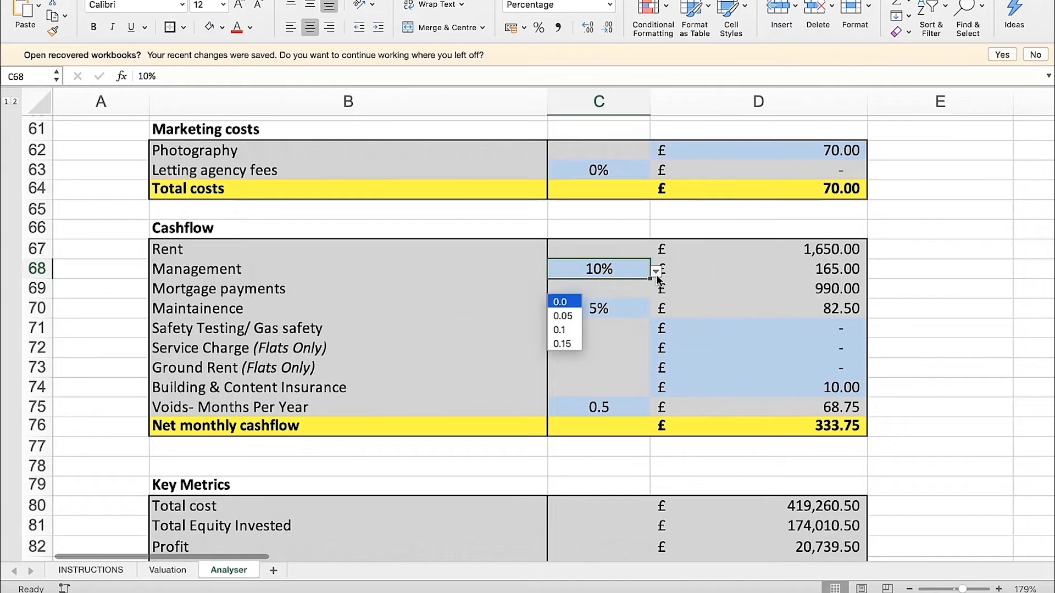
click(566, 303)
Inspect the Management formula in D68 and the Mortgage payments formula in D69
click(878, 288)
click(766, 265)
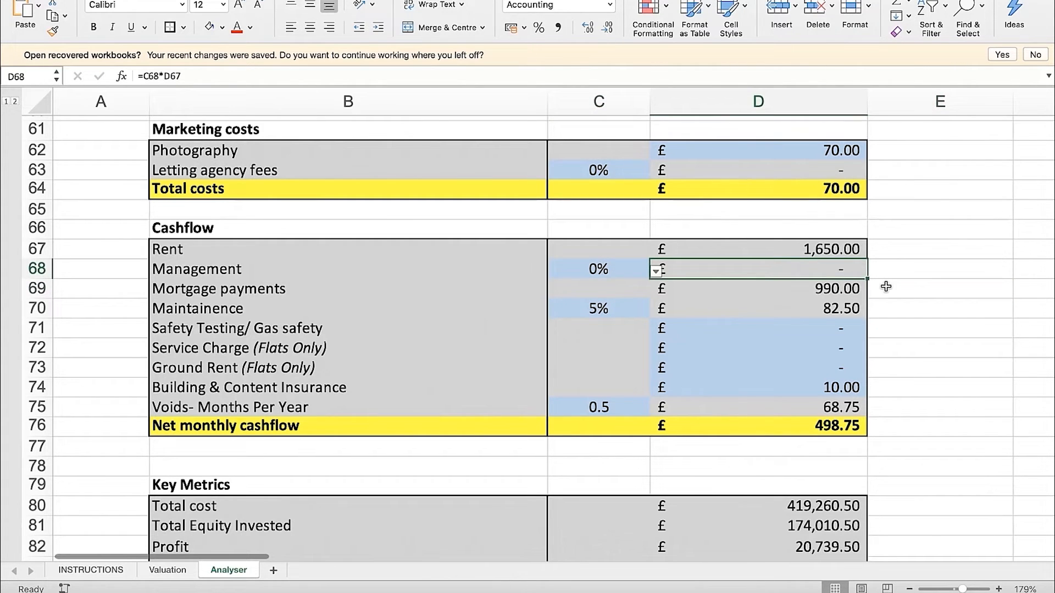
key(Down)
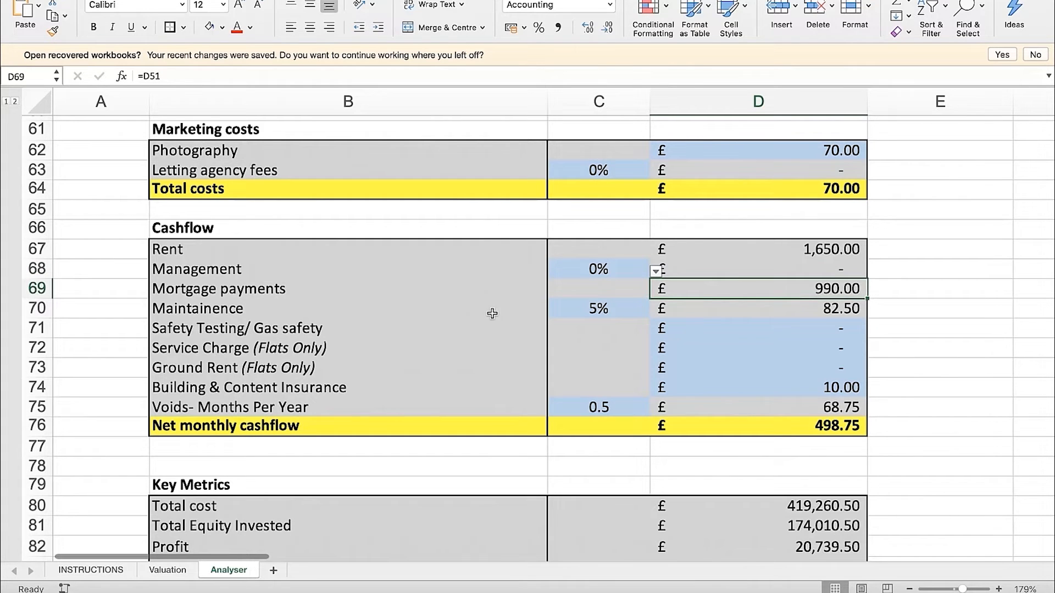
Set the Maintainence percentage in C70 to 5%
click(610, 312)
click(655, 311)
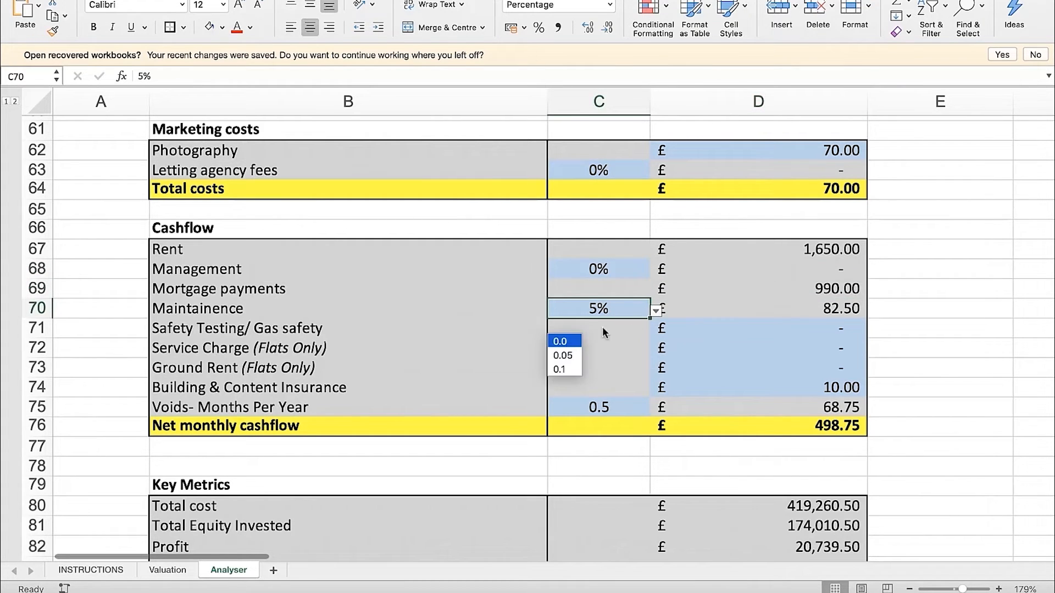
click(563, 355)
click(879, 328)
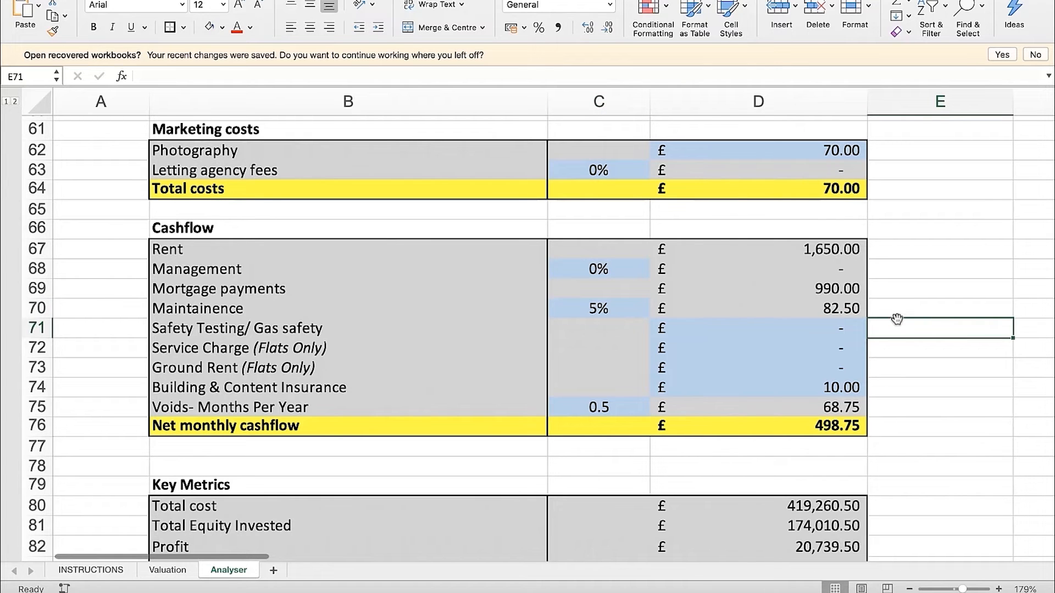
click(614, 311)
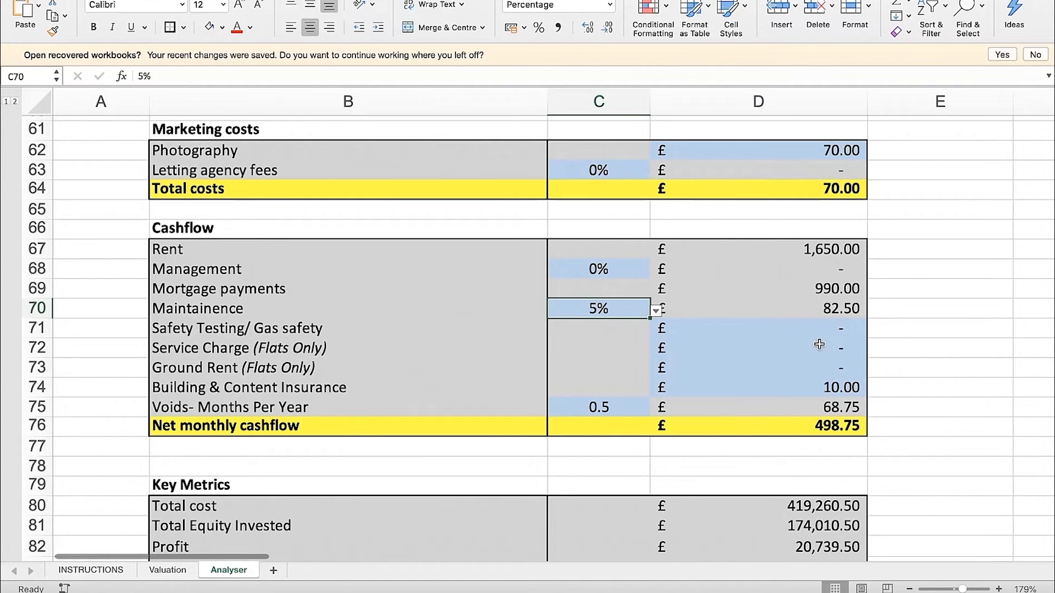
click(891, 333)
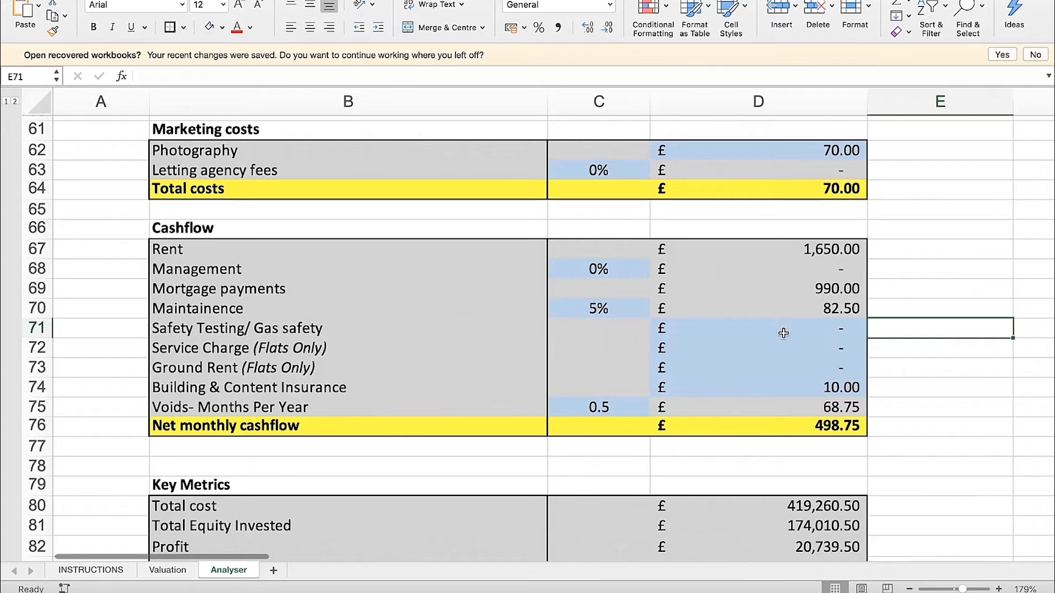
Enter 100 for the flats-only Service Charge in D72 and 1 for the Ground Rent in D73
click(765, 333)
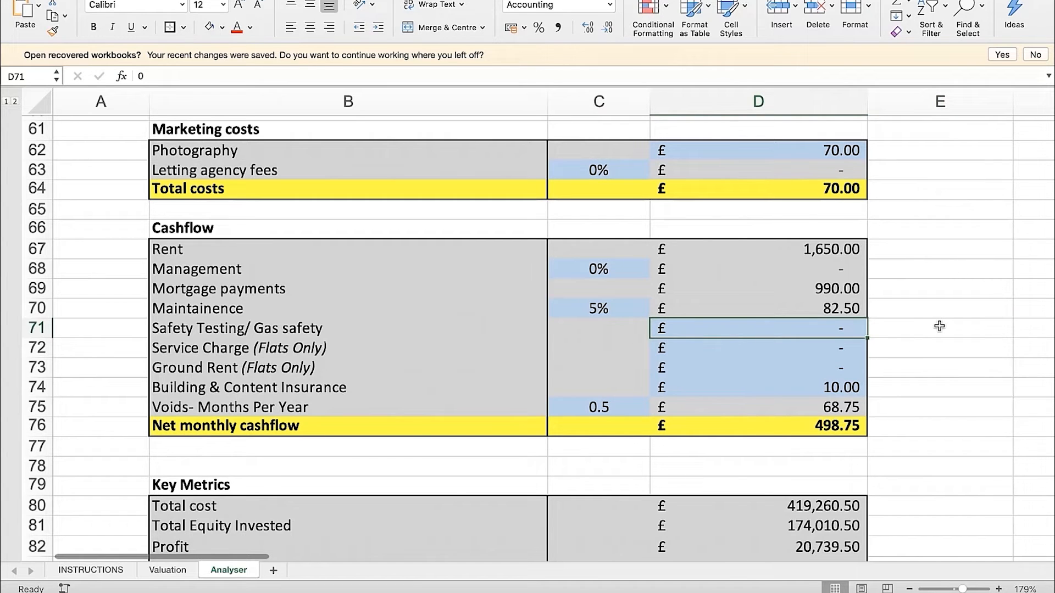
key(Down)
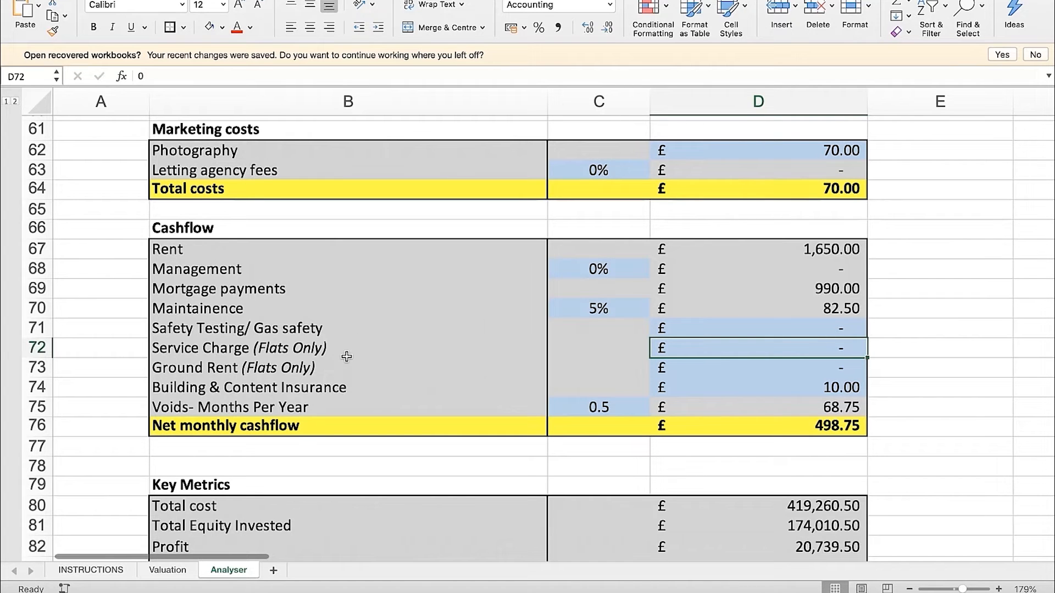
text(100)
key(Return)
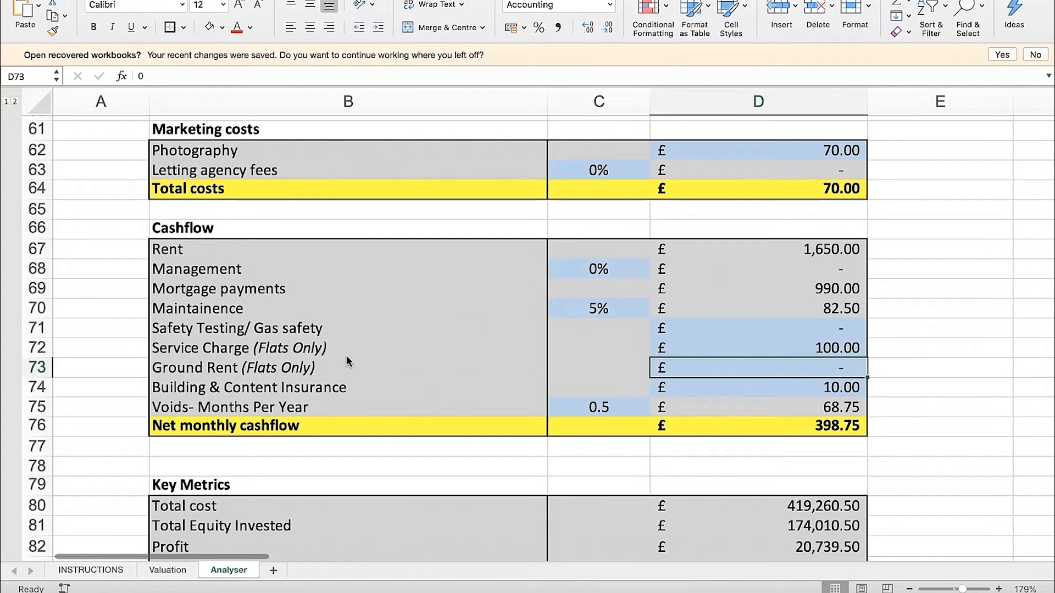
text(1)
key(Return)
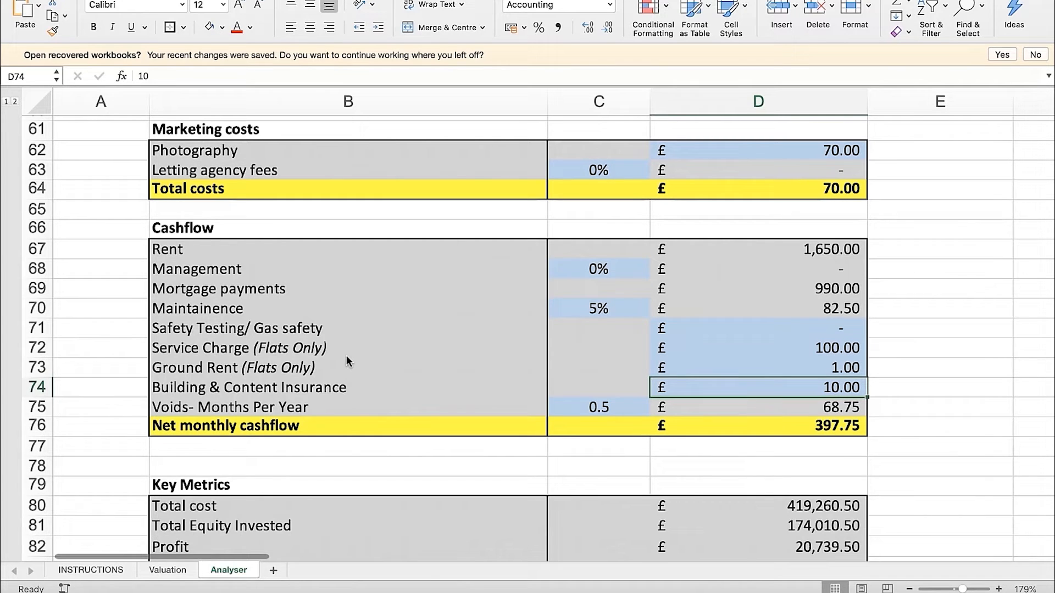
drag(367, 345, 366, 363)
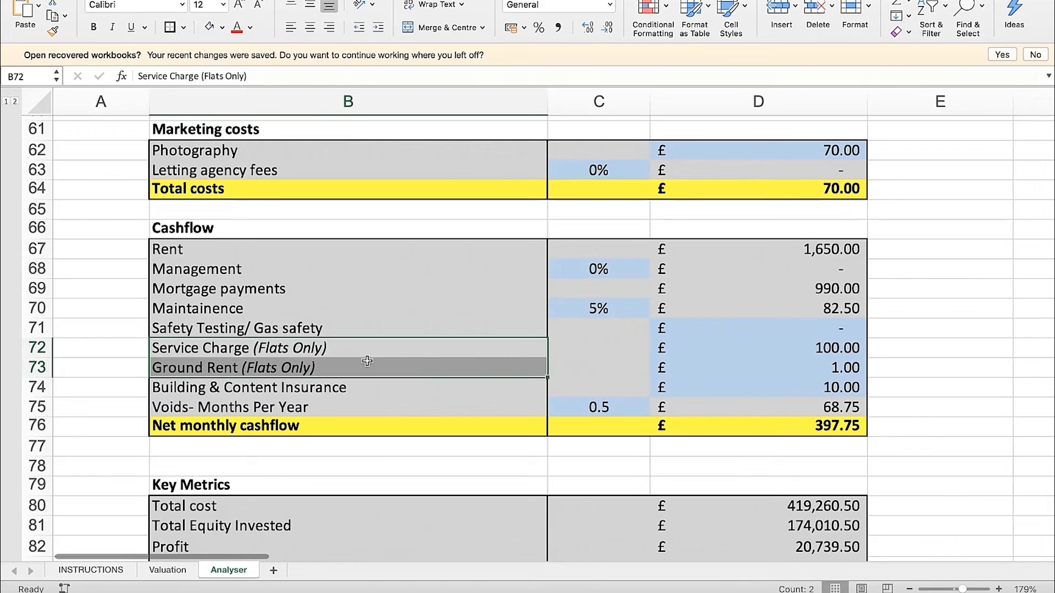
click(903, 351)
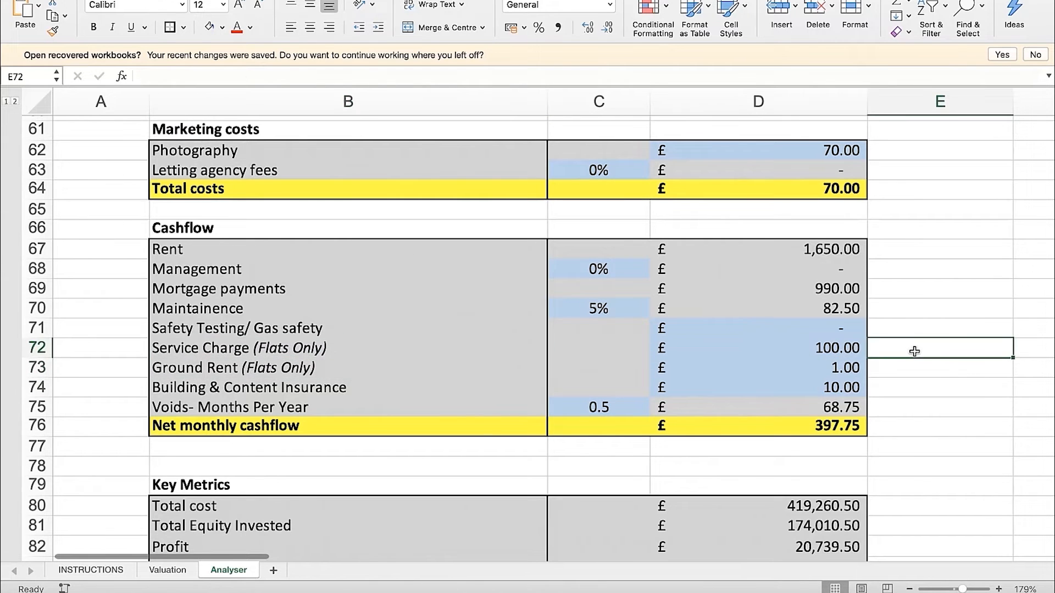
Review the Cashflow entries for Ground Rent in D73 and Building & Content Insurance in D74
click(828, 356)
key(Down)
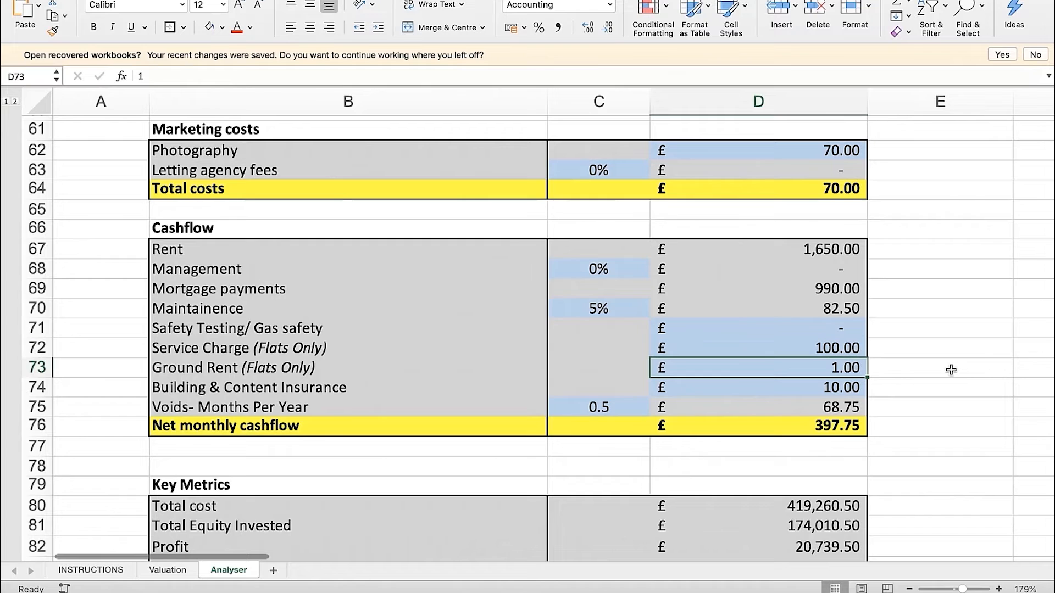
key(Left)
key(Left)
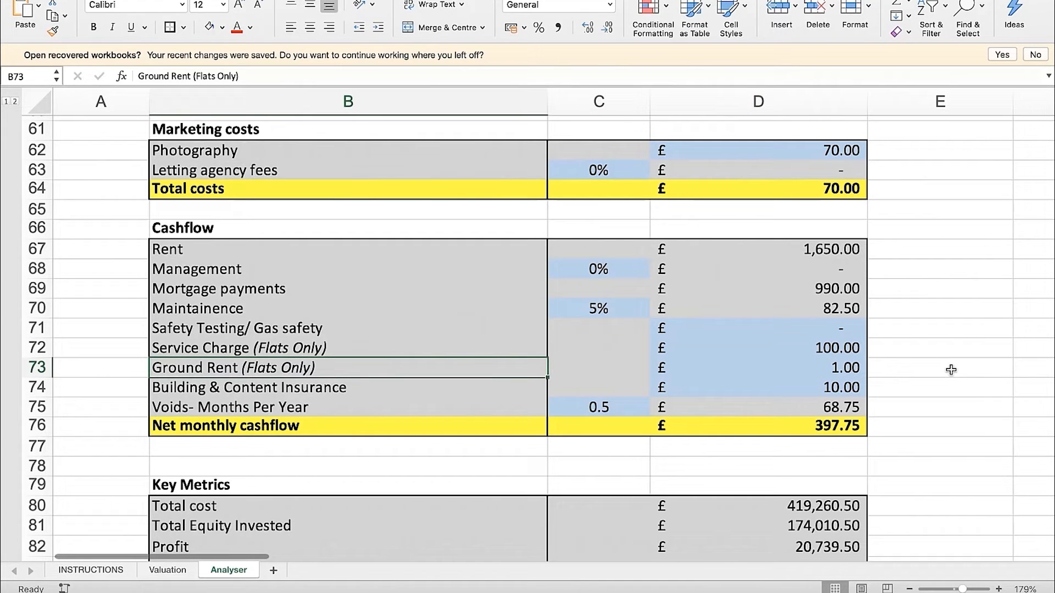
key(Down)
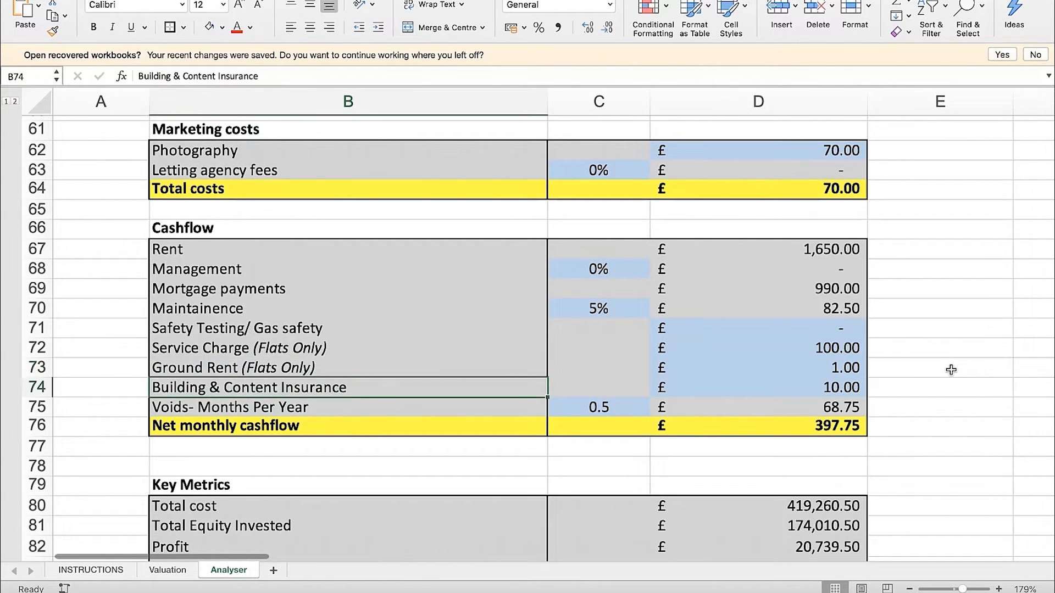
key(Right)
key(Right)
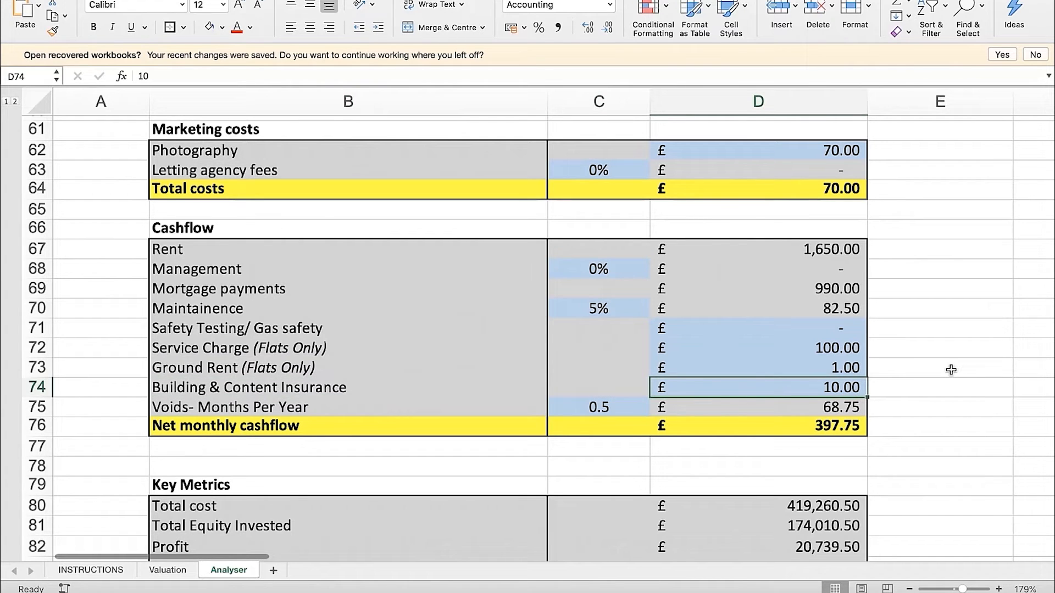
Test the Voids- Months Per Year value in C75 at 0 and restore it to 0.5
click(428, 404)
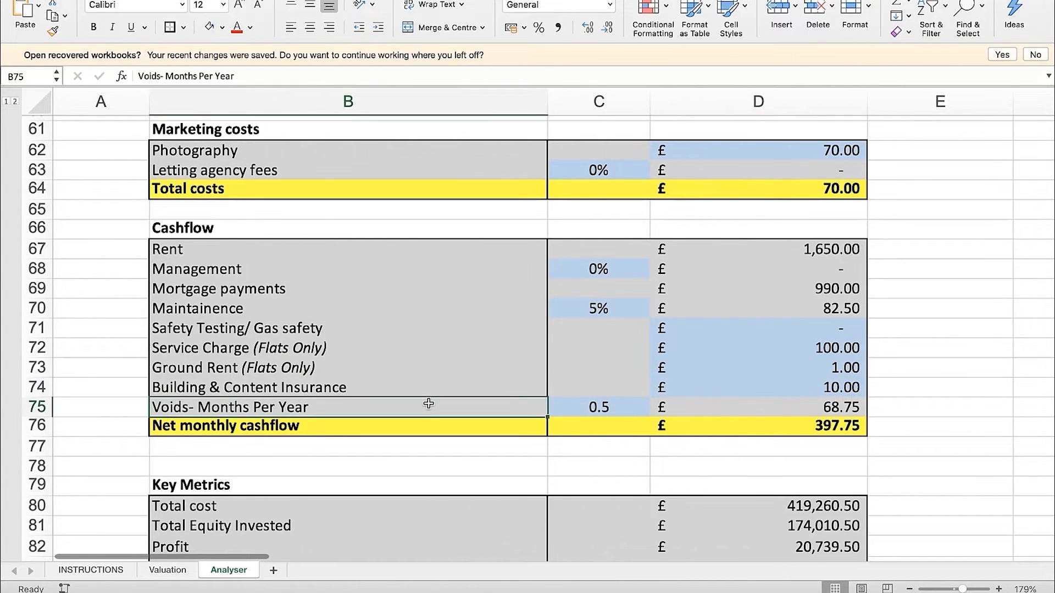
click(599, 404)
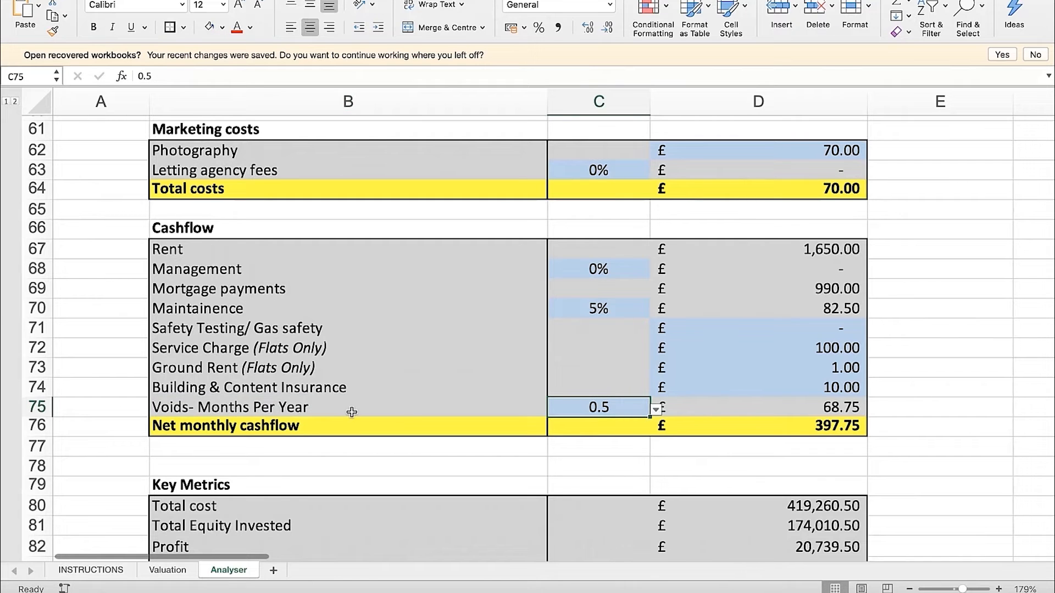
click(330, 407)
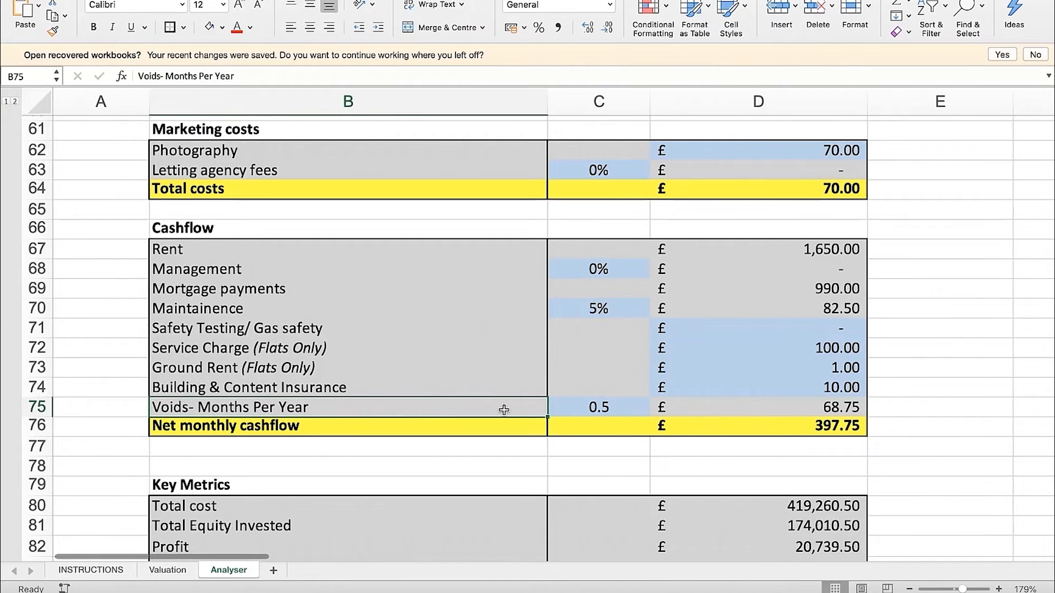
click(608, 407)
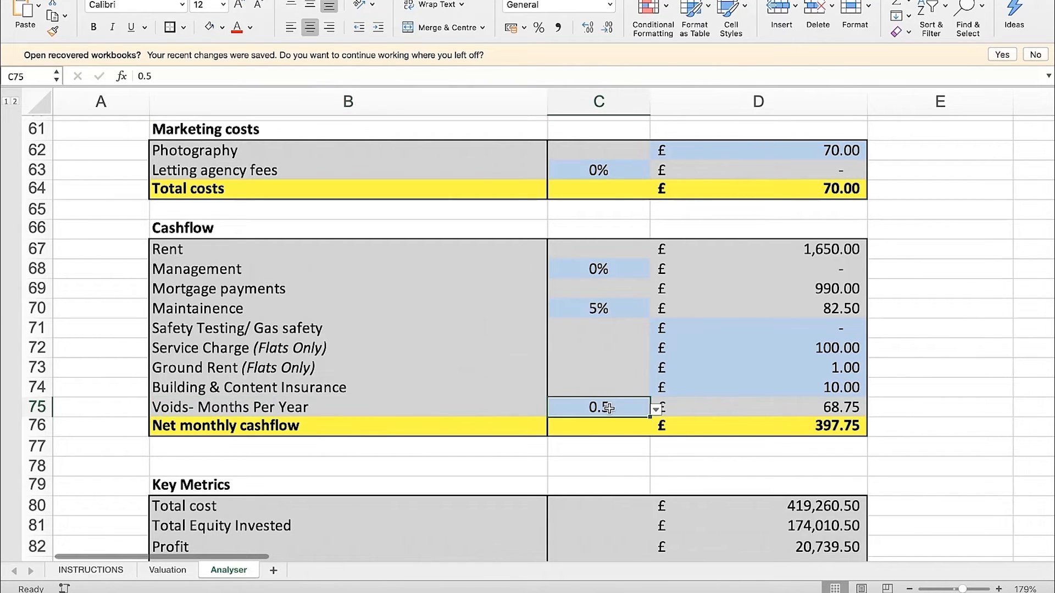
click(655, 409)
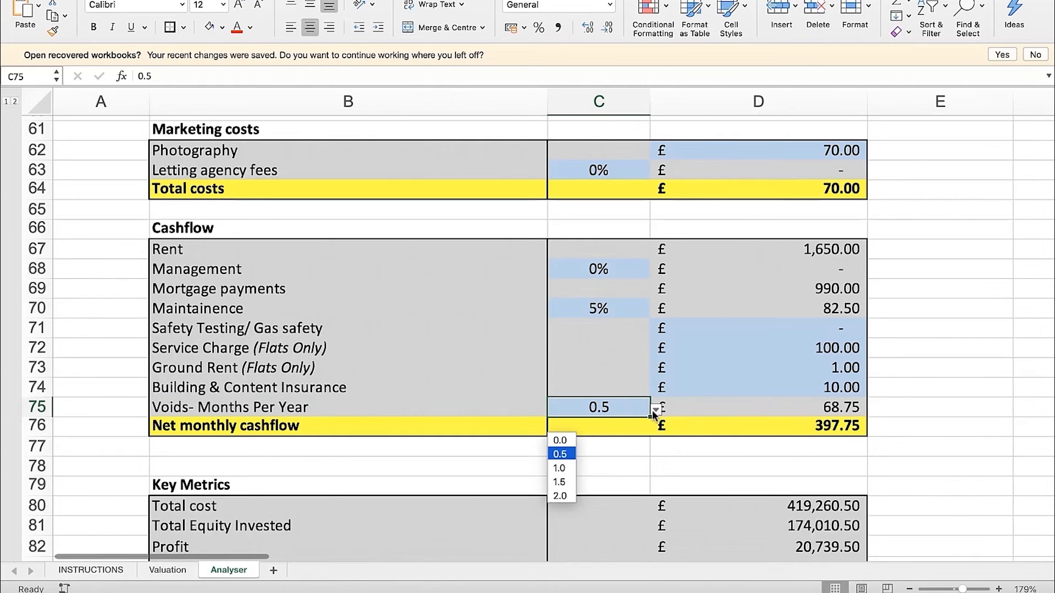
click(569, 440)
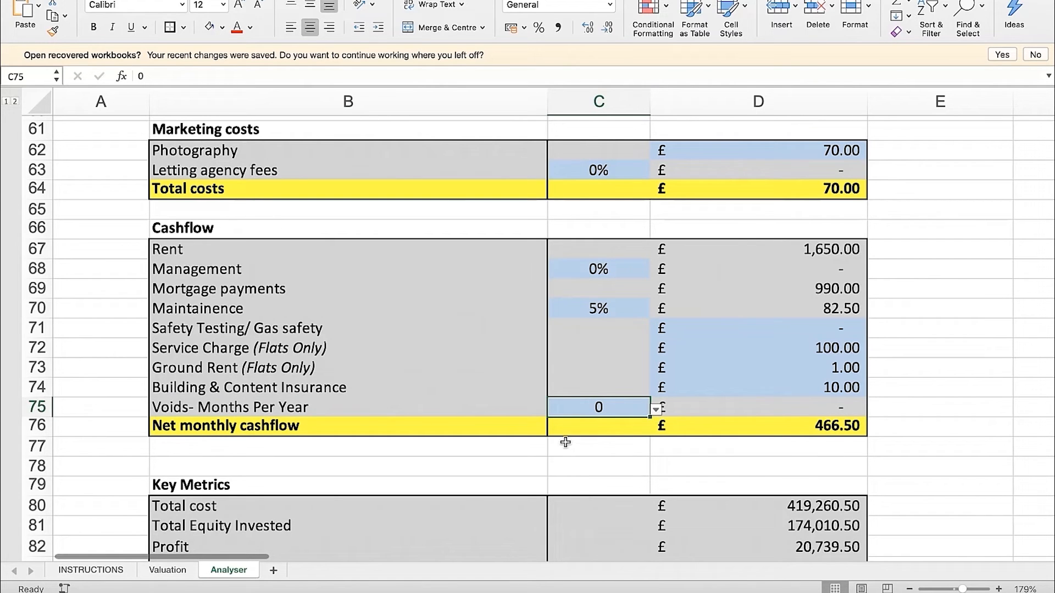
click(655, 409)
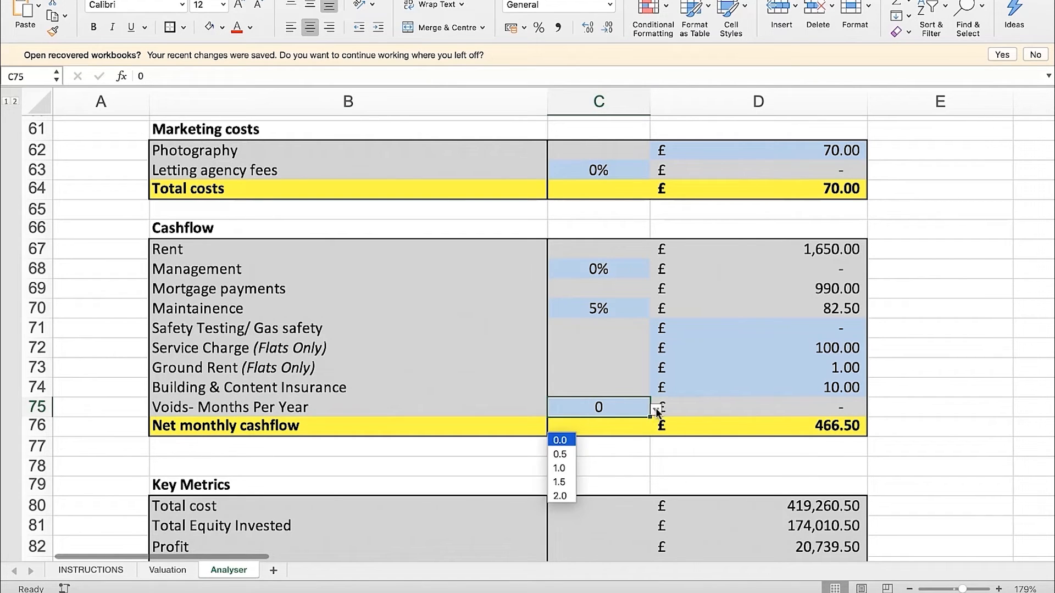
click(561, 456)
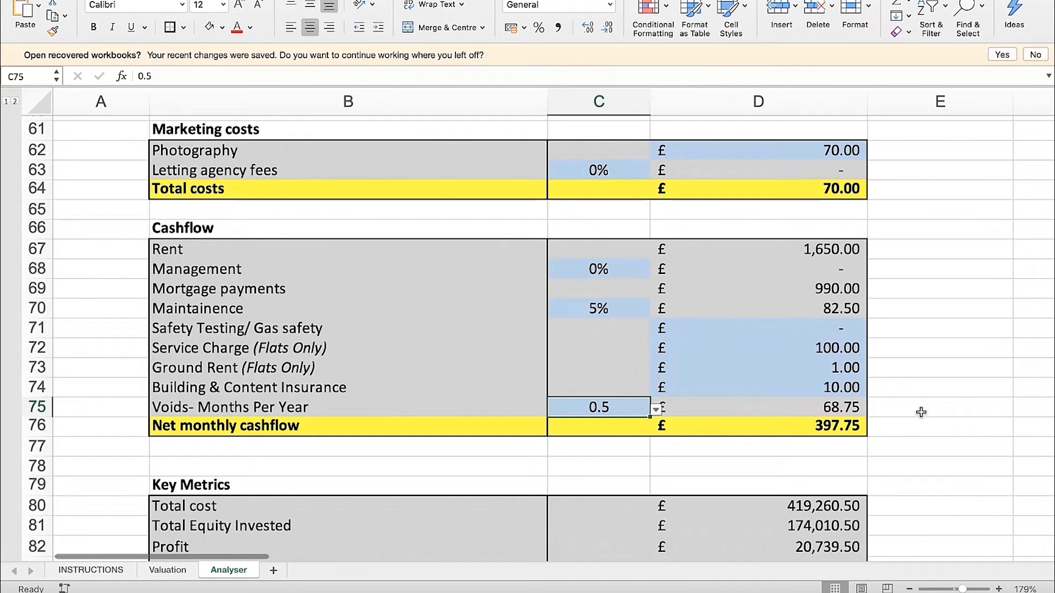
Inspect the Net monthly cashflow formula in D76 and the Key Metrics Total cost formula in D80
click(859, 425)
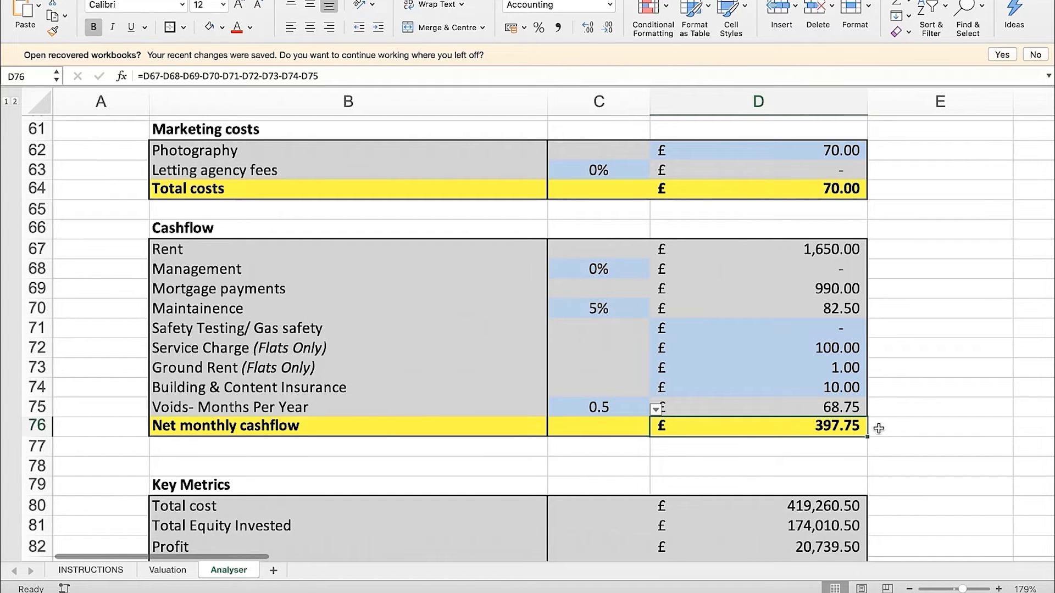
click(944, 427)
scroll(934, 434, down, 5)
scroll(903, 448, down, 3)
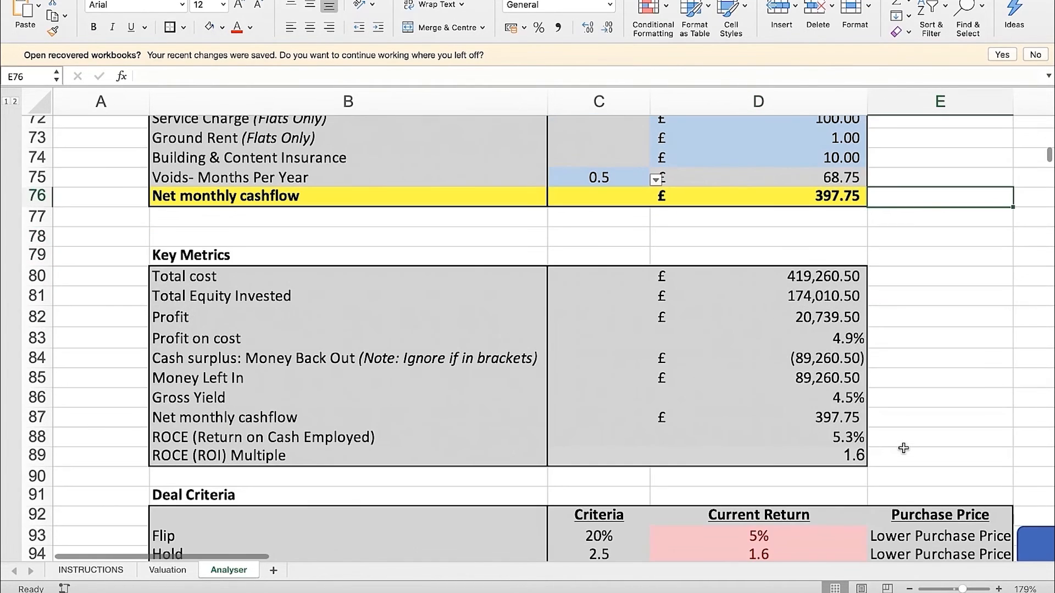
scroll(896, 409, down, 1)
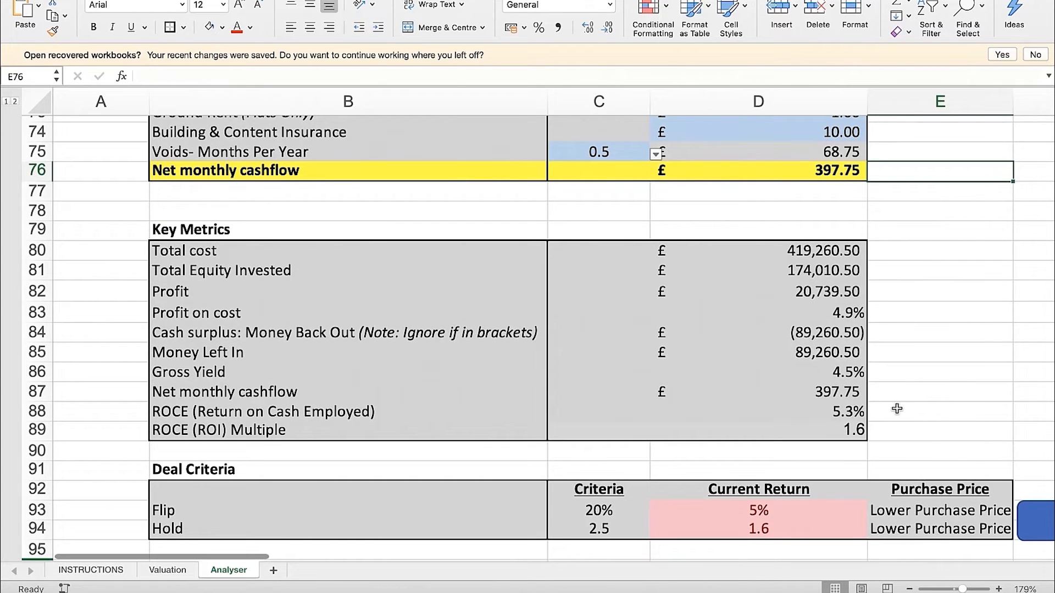
click(803, 247)
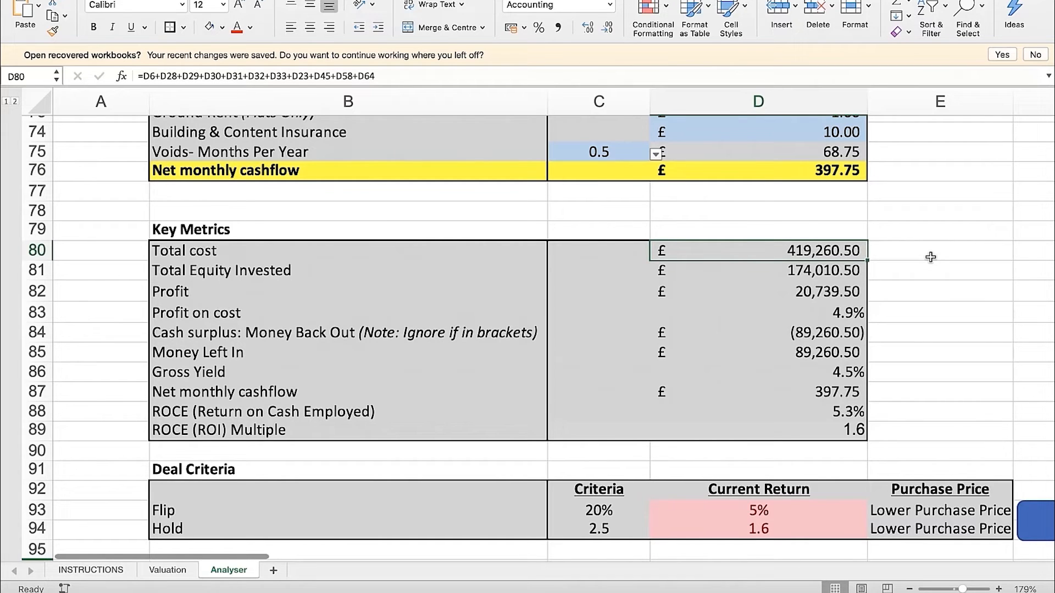
click(930, 257)
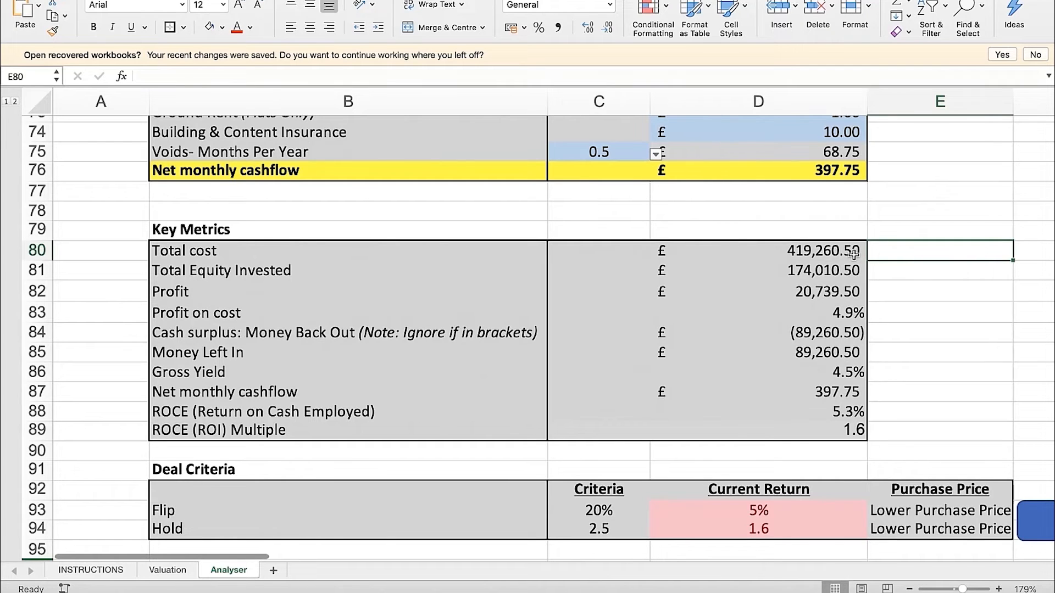
Inspect the Total Equity Invested formula in D81 of the Key Metrics
click(374, 273)
click(765, 267)
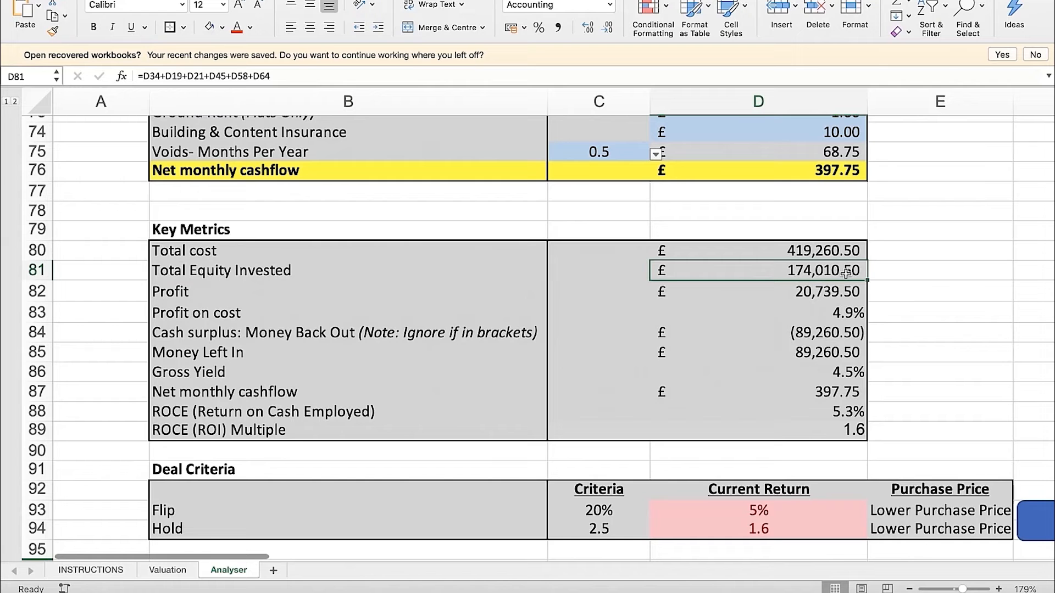
drag(867, 270, 846, 274)
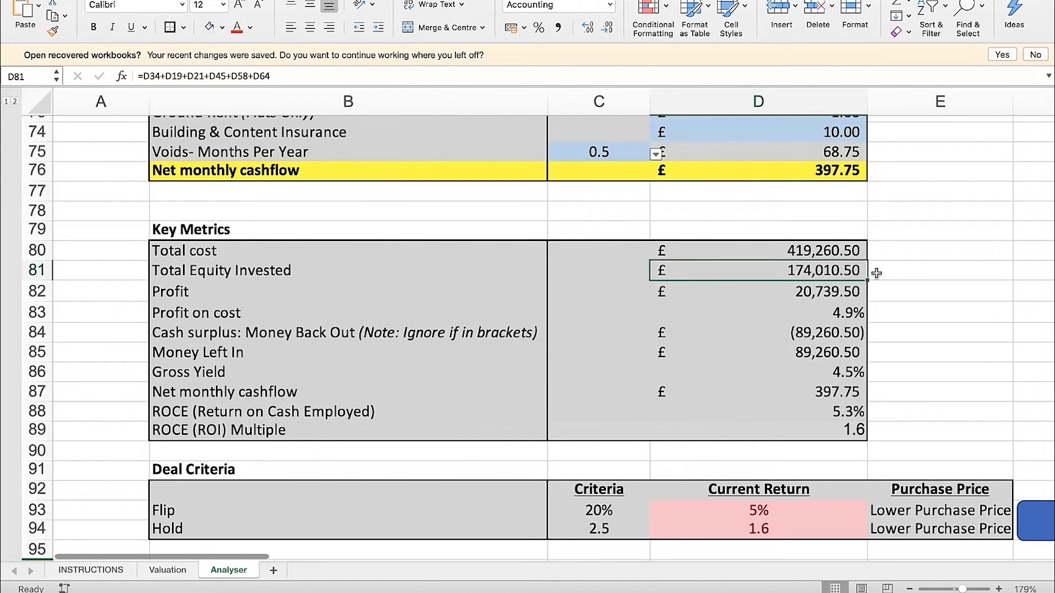
click(906, 274)
Examine the Acquisition costs total in D34 and the Project costs total in D45 as parts of the Total Equity Invested in D81
scroll(906, 275, up, 8)
scroll(906, 275, down, 5)
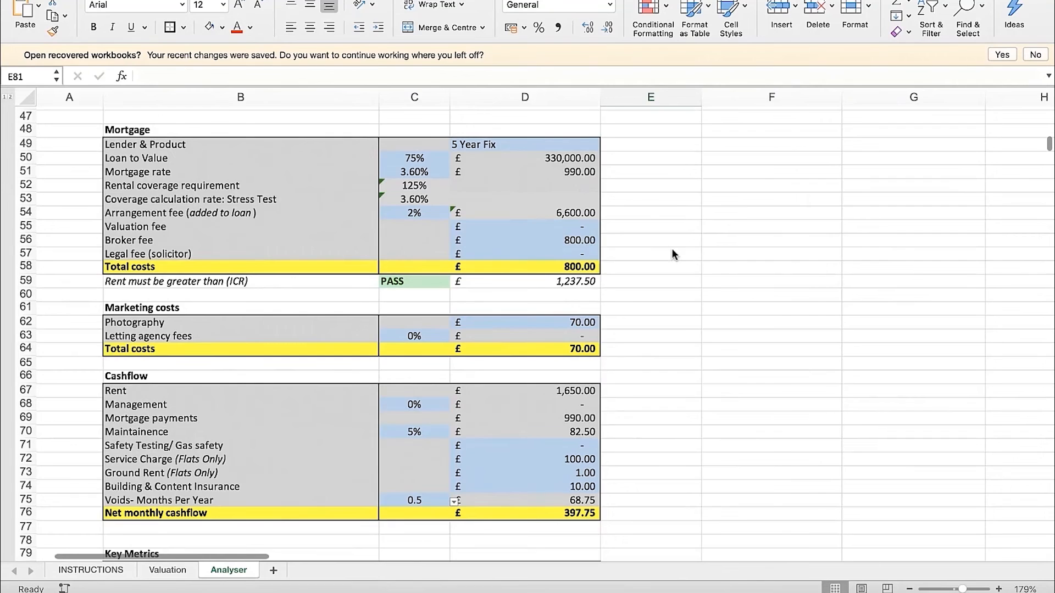
scroll(673, 253, up, 1)
scroll(665, 248, up, 3)
scroll(665, 250, up, 4)
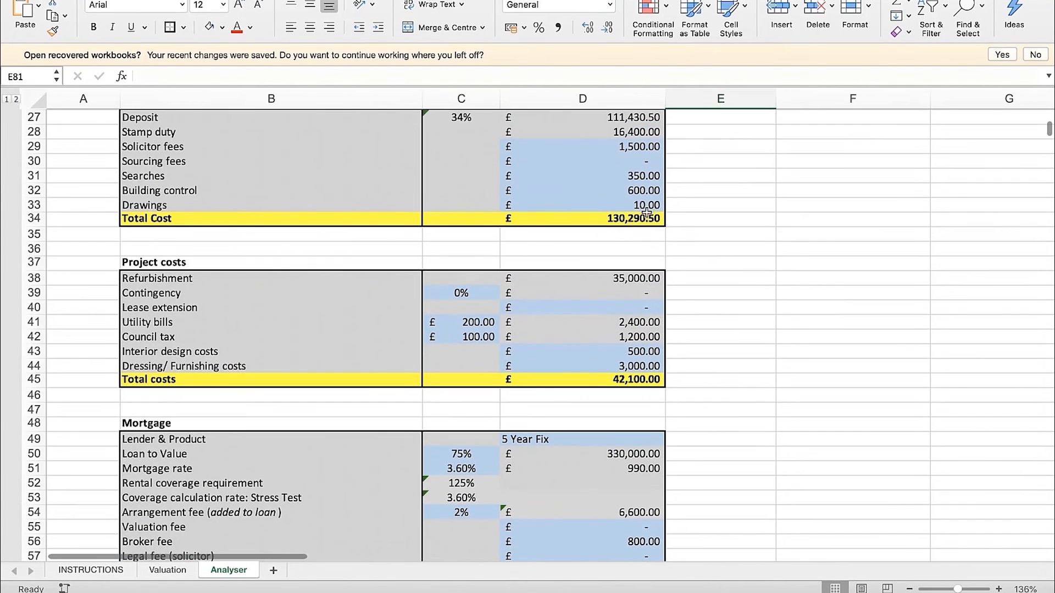
click(652, 217)
scroll(742, 224, up, 2)
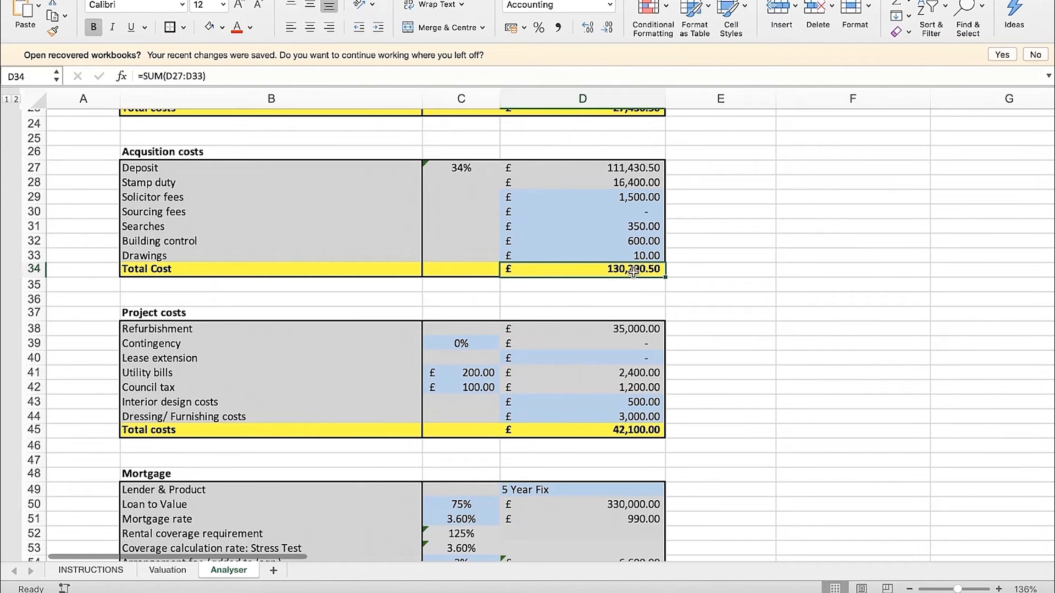
click(645, 433)
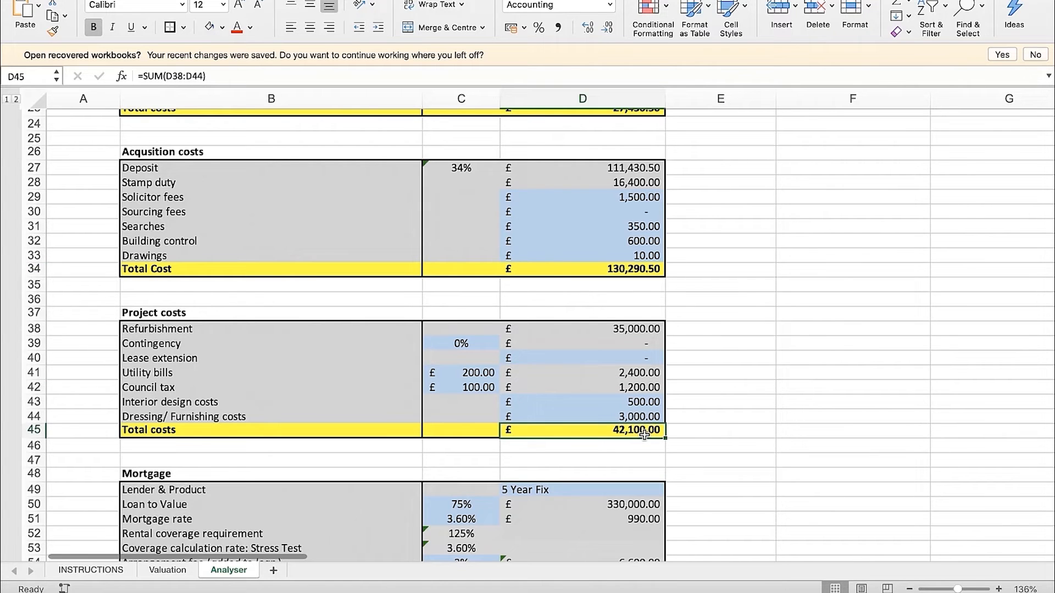
click(626, 270)
click(637, 436)
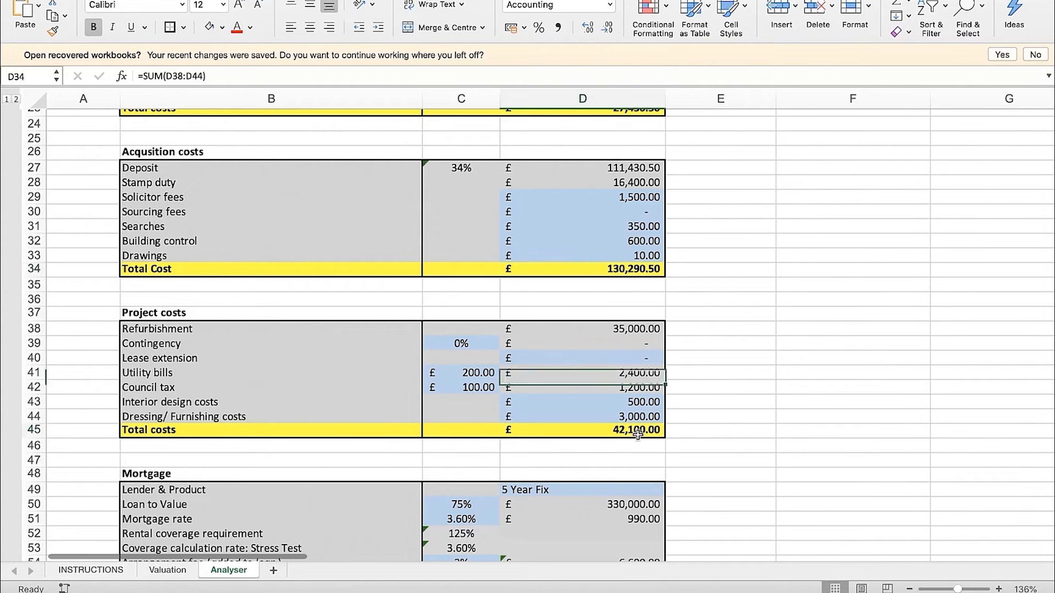
click(706, 434)
click(627, 431)
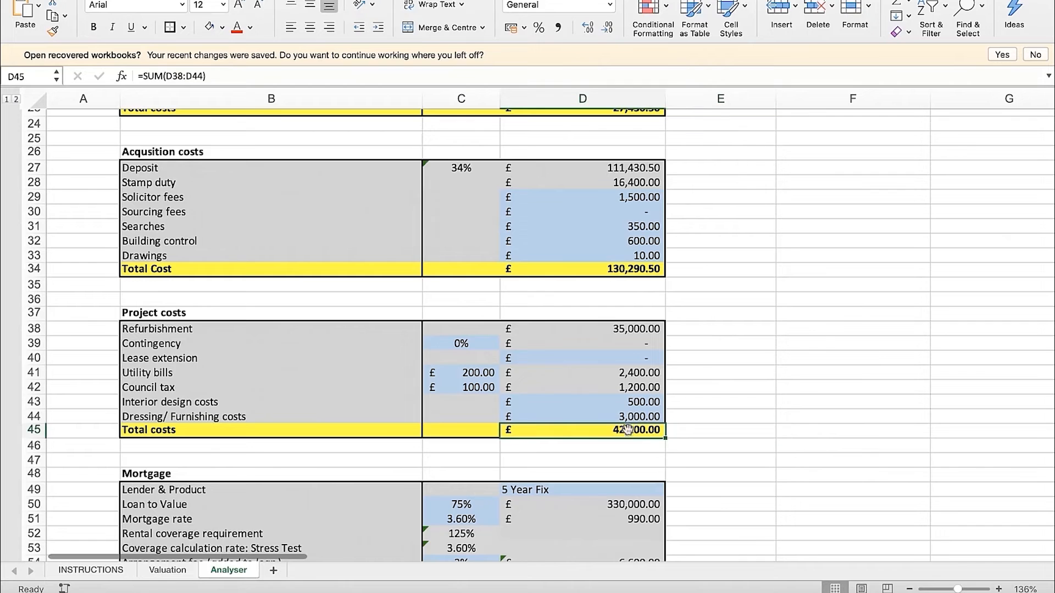
click(708, 434)
click(641, 435)
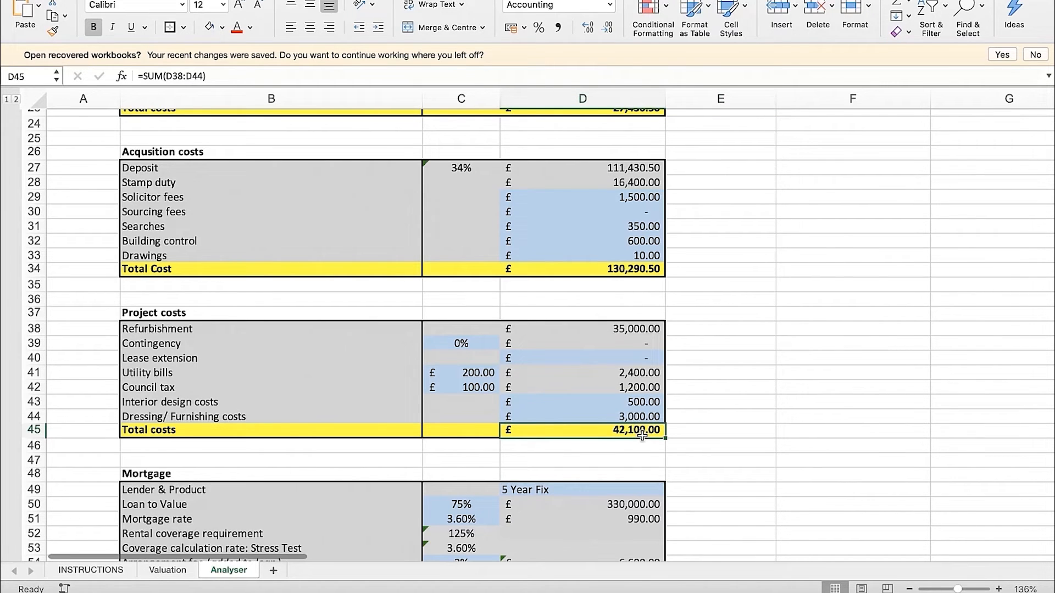
click(637, 270)
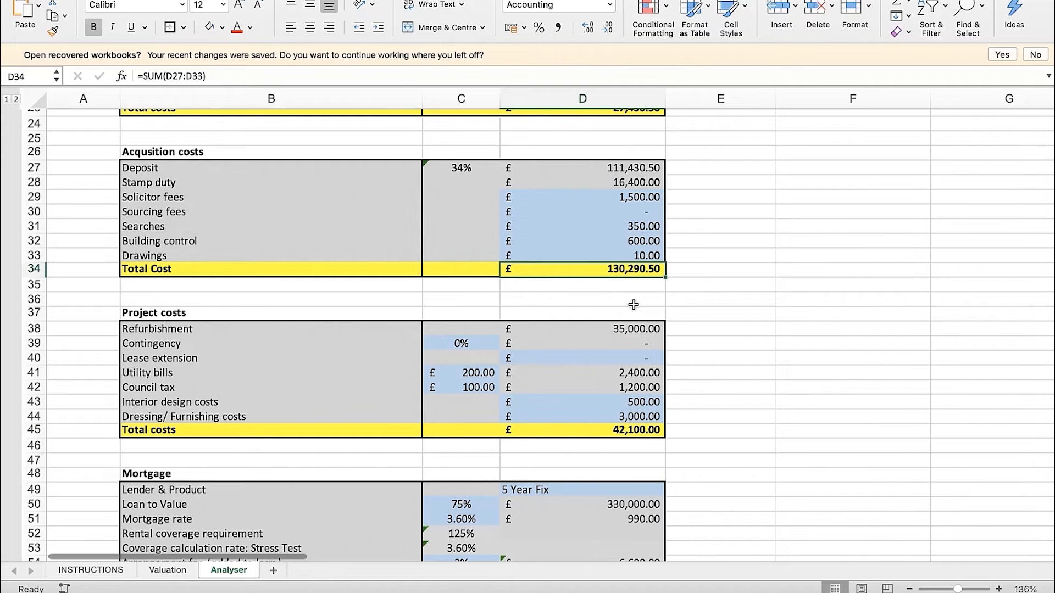
click(619, 434)
scroll(676, 430, down, 12)
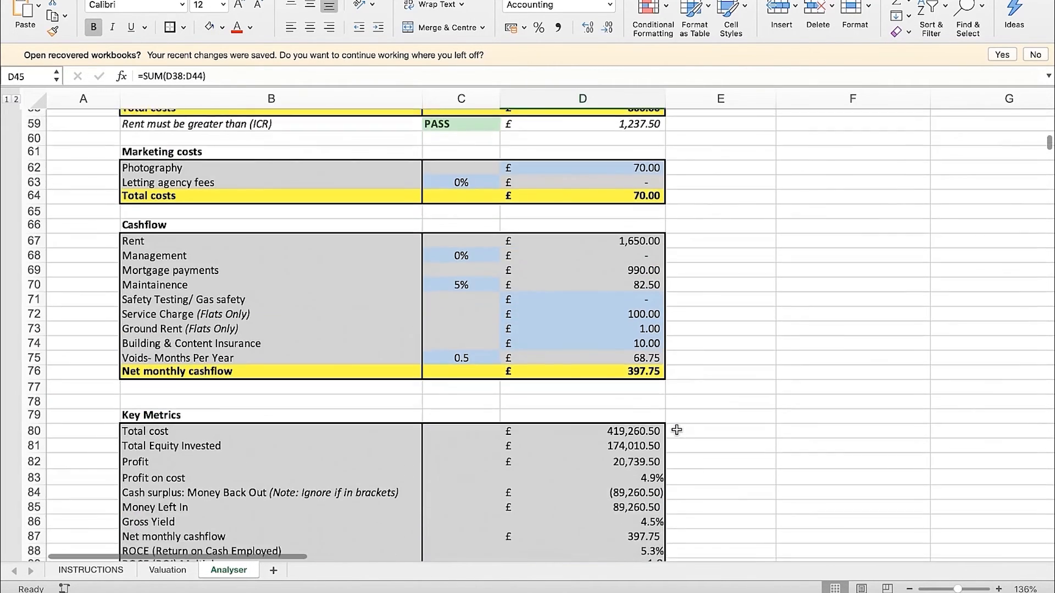
scroll(676, 430, down, 2)
click(648, 384)
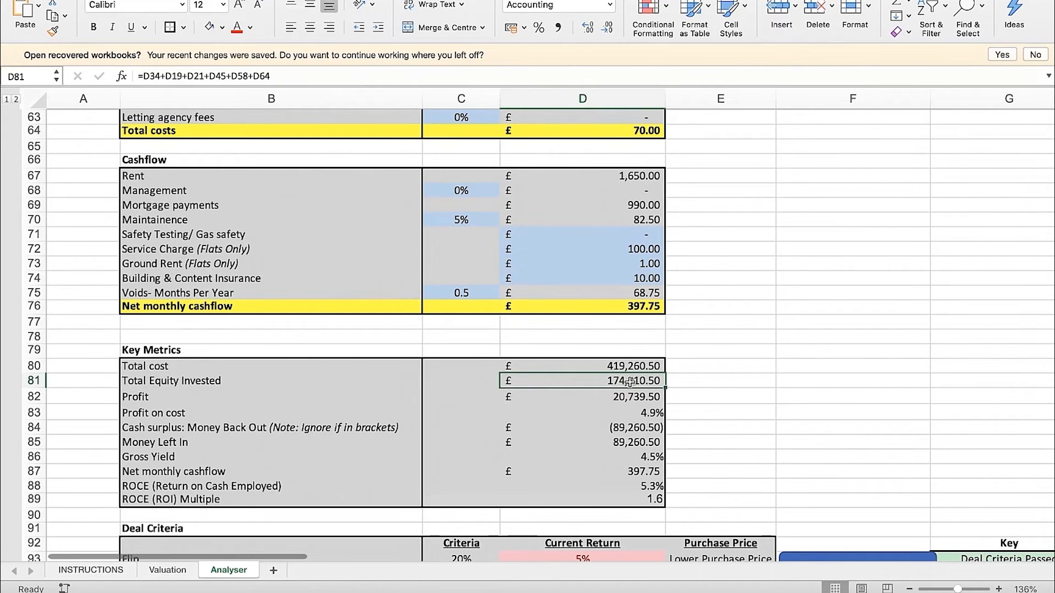
Extend the Key Metrics label in B81 to read "Total Equity Invested (refurb incl.)"
click(270, 379)
click(252, 82)
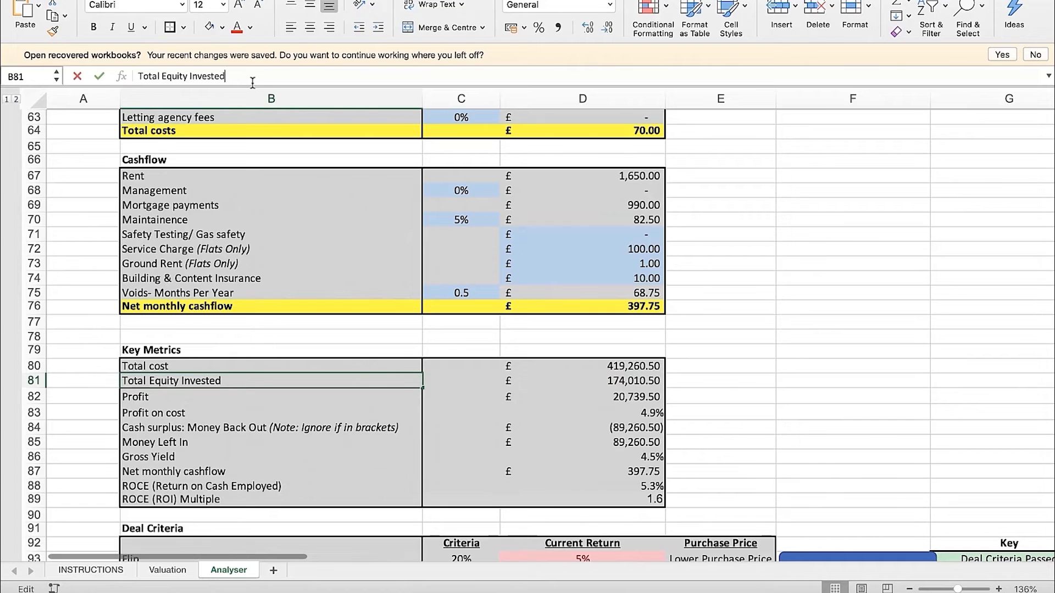
text((re)
text(fur)
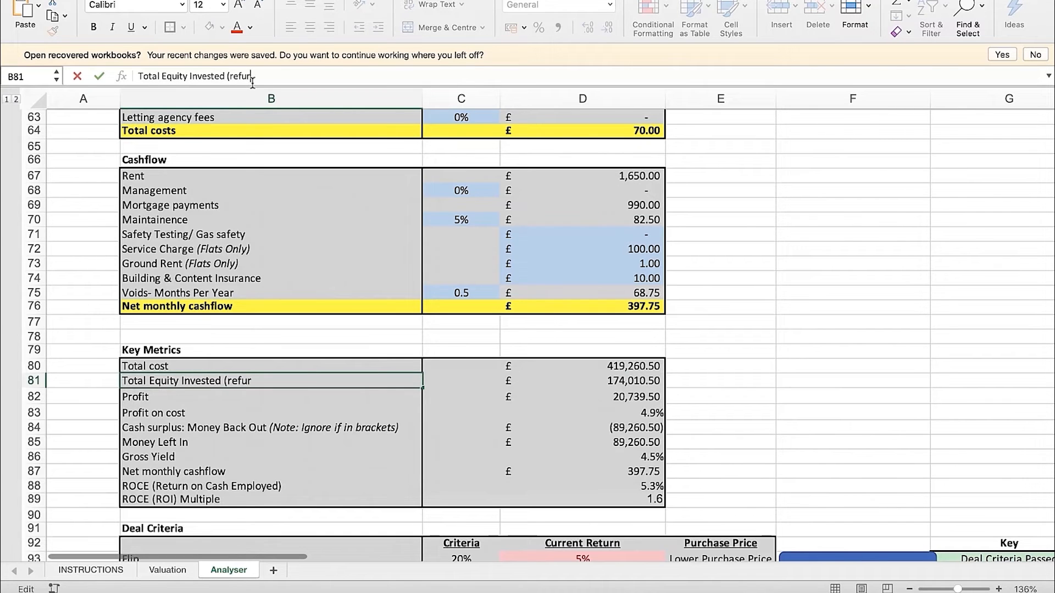
text(b incl.))
key(Return)
Trace the Total Equity Invested formula in D81 back to the Acquisition, Project, Mortgage and Marketing cost totals
key(Up)
key(Right)
key(Left)
key(Right)
key(Left)
key(Right)
key(Right)
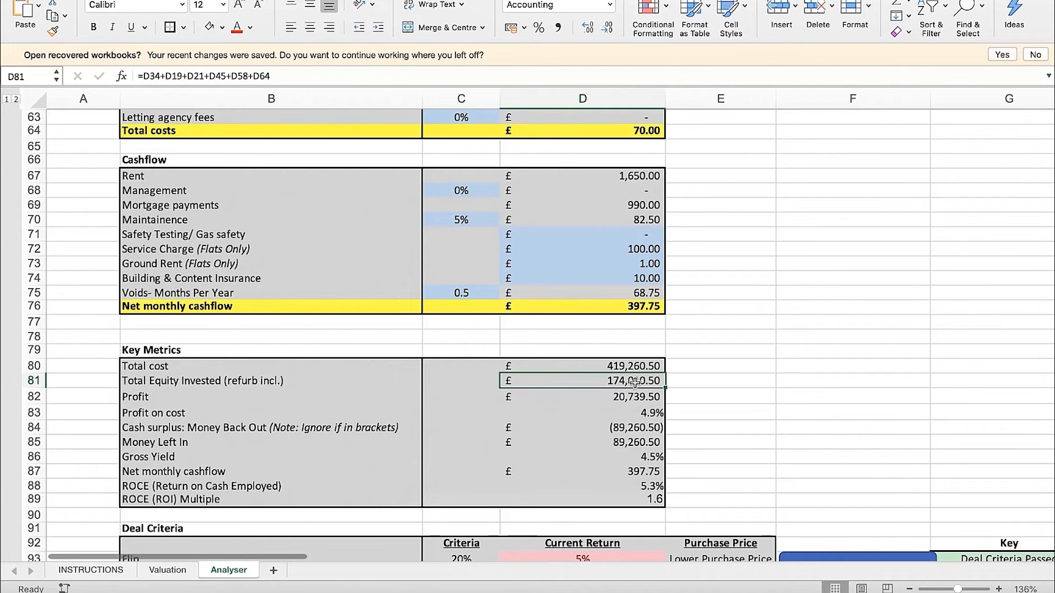
scroll(642, 380, up, 10)
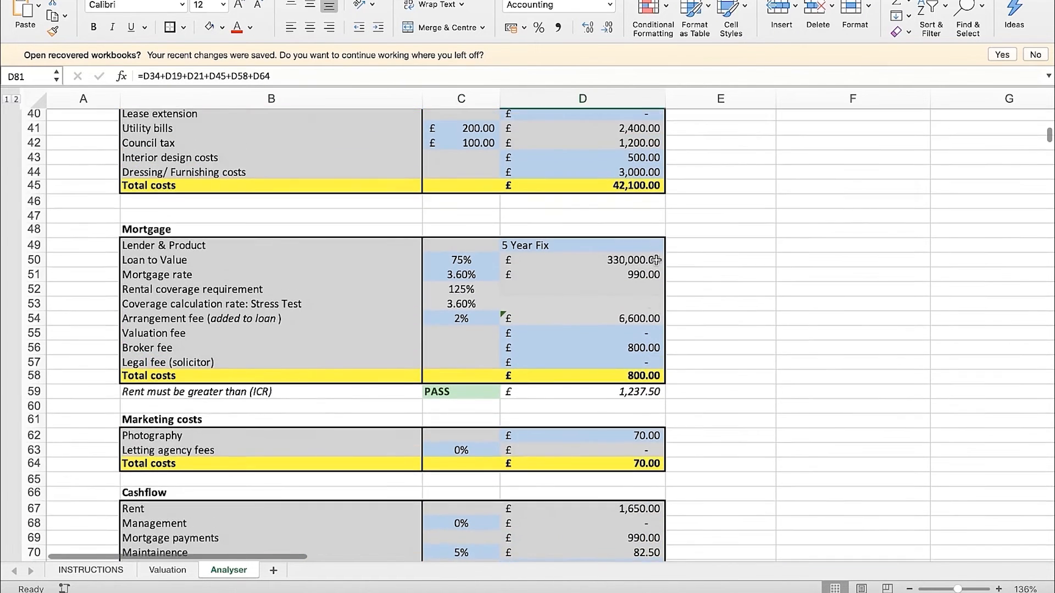
click(636, 157)
scroll(685, 181, up, 3)
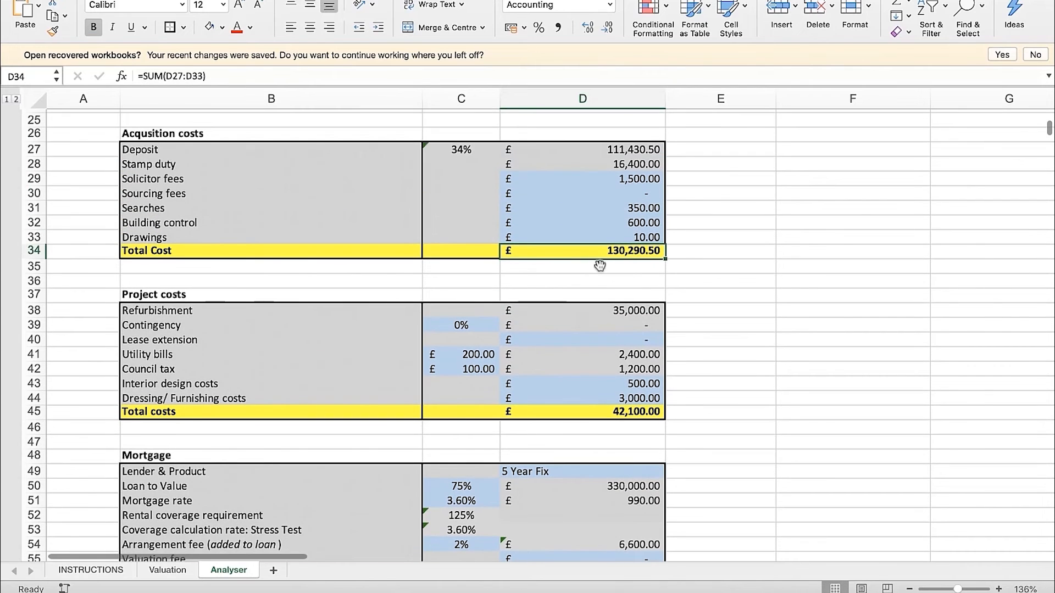
scroll(651, 255, down, 8)
click(644, 337)
click(652, 424)
scroll(687, 426, down, 6)
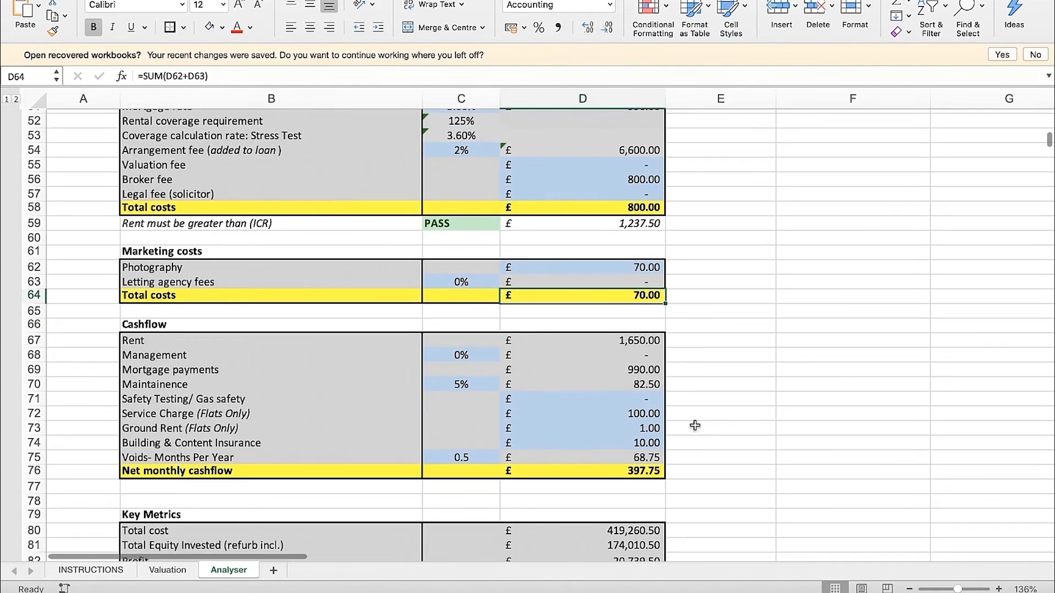
scroll(697, 426, up, 8)
scroll(690, 305, up, 2)
click(637, 294)
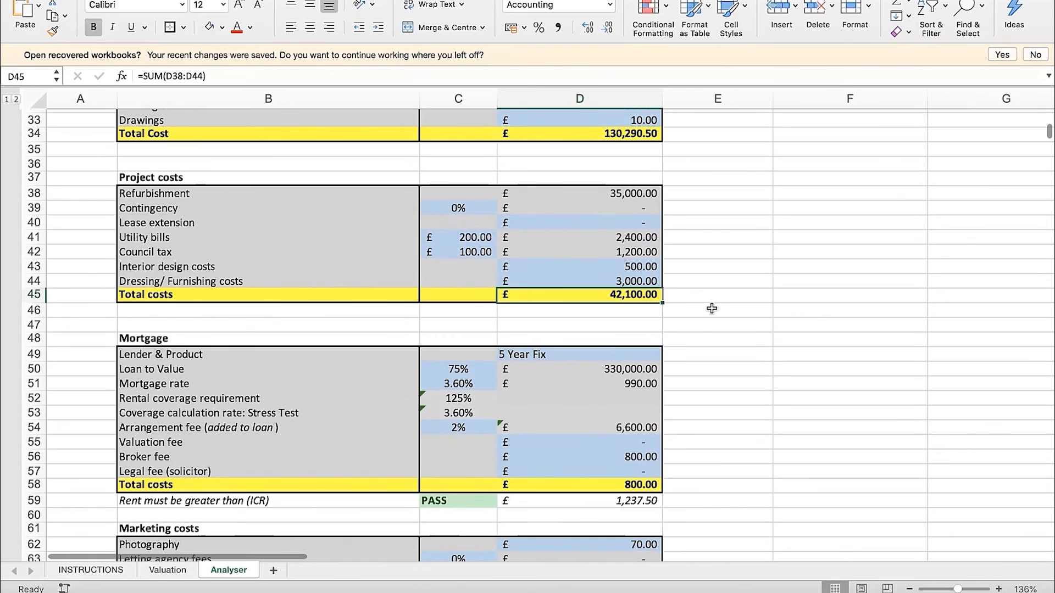
scroll(709, 314, down, 15)
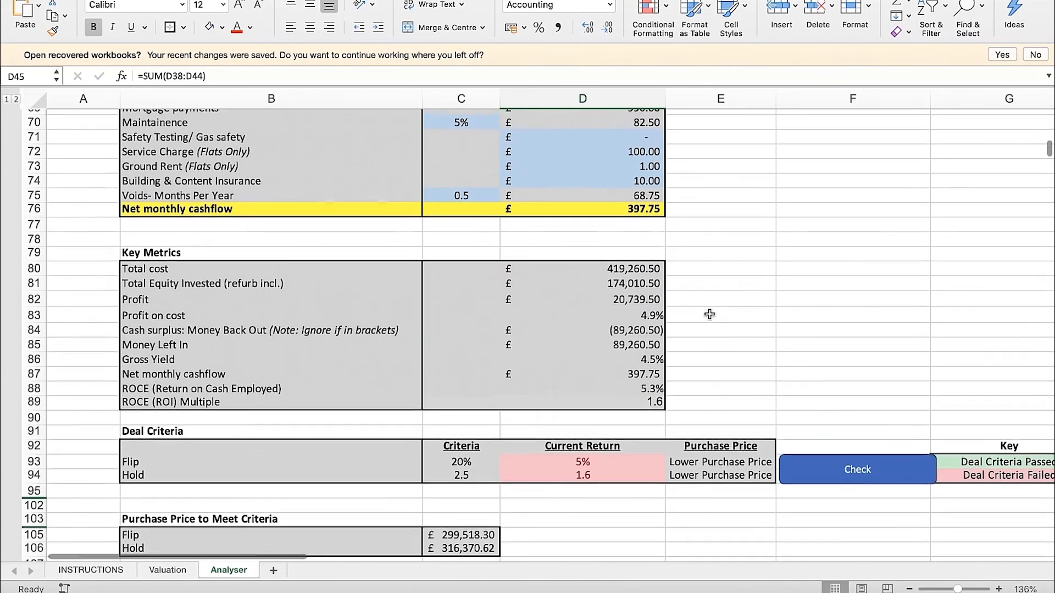
Examine the Profit formula in D82 and Profit on cost in D83 against the Total cost in D80
click(632, 299)
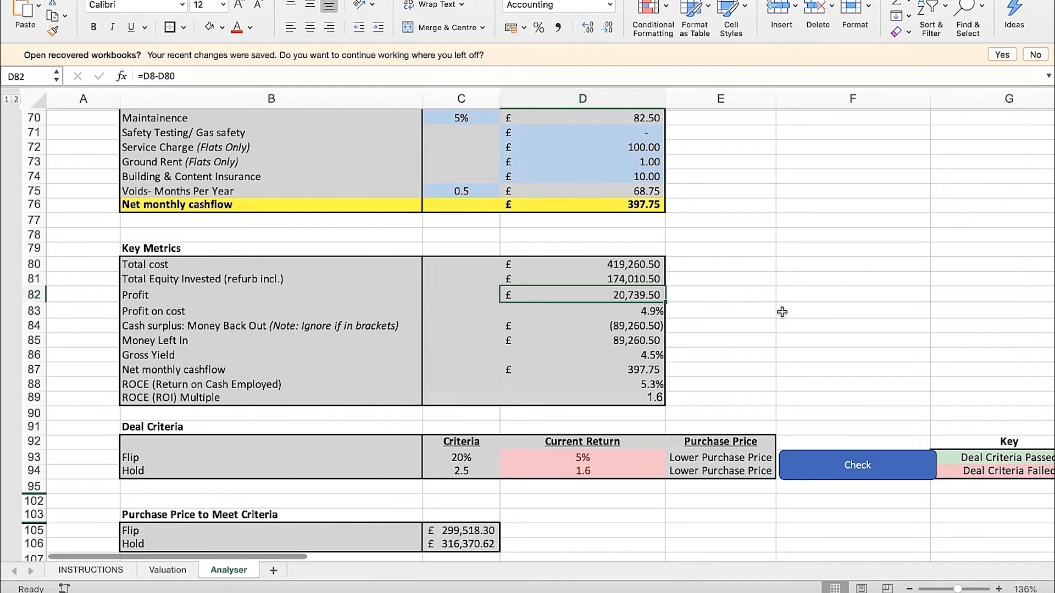
key(Down)
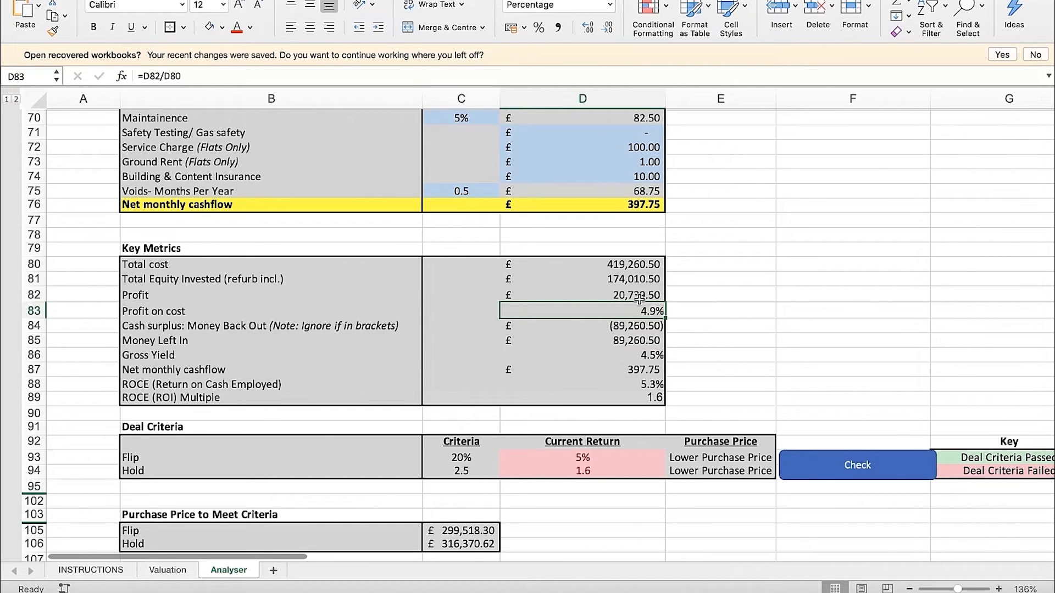
key(Up)
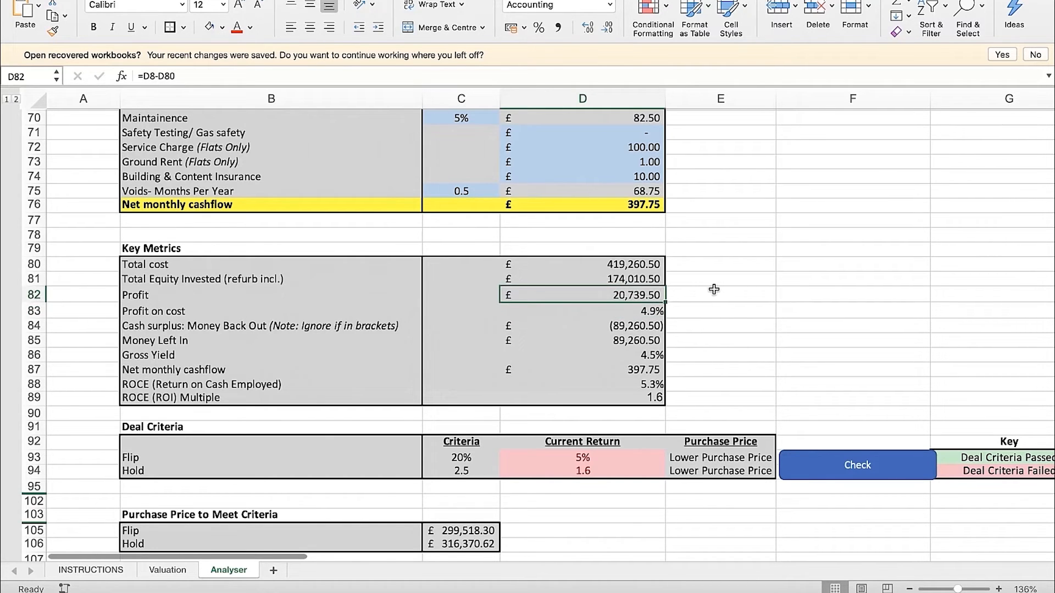
click(648, 267)
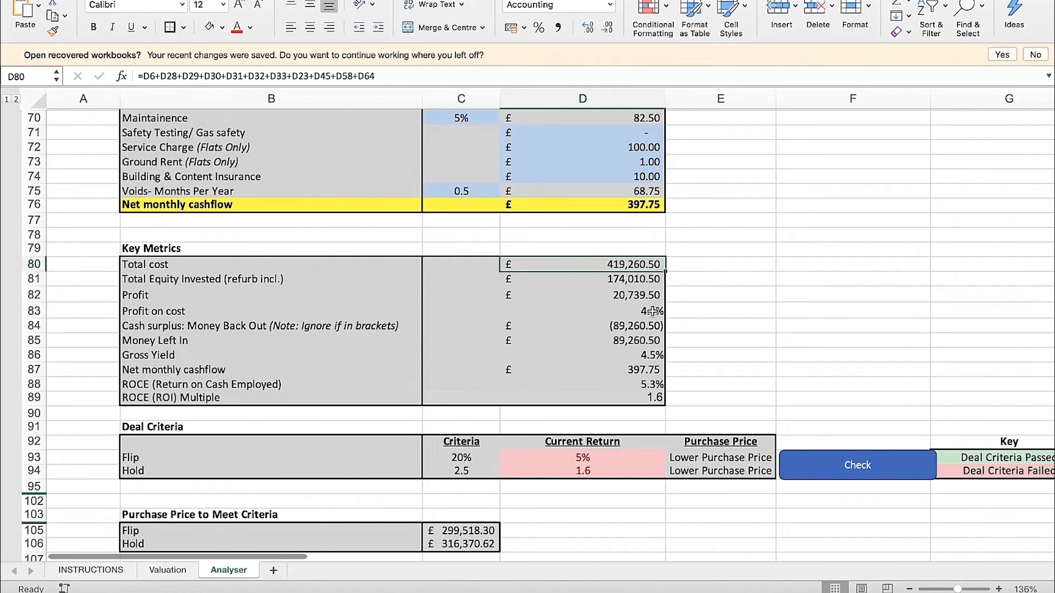
click(653, 311)
click(641, 297)
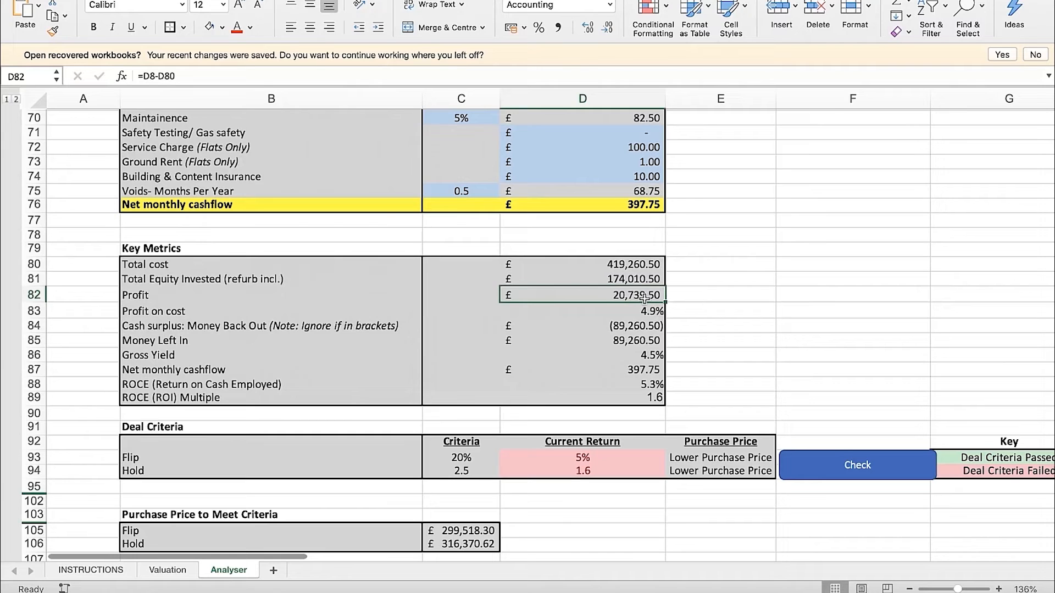
click(627, 268)
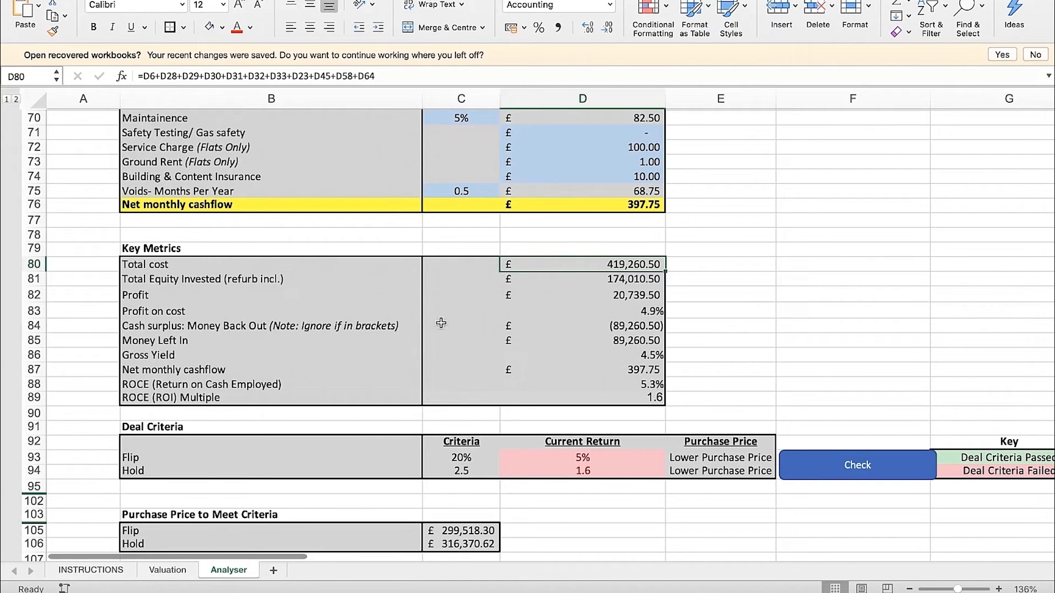
Inspect the Cash surplus: Money Back Out label in B84 and its formula in D84
click(361, 325)
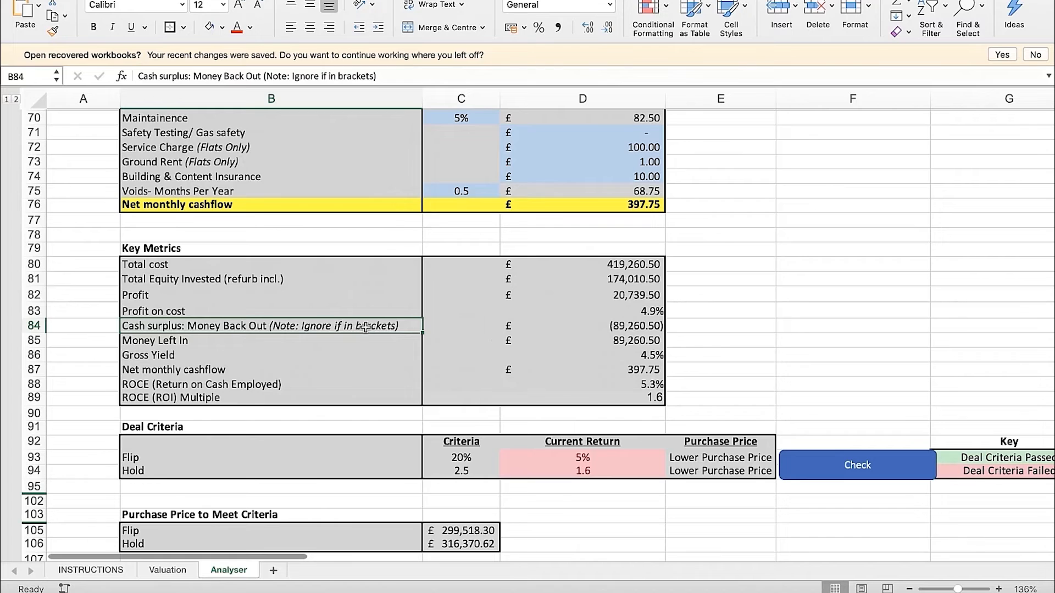
key(Right)
key(Right)
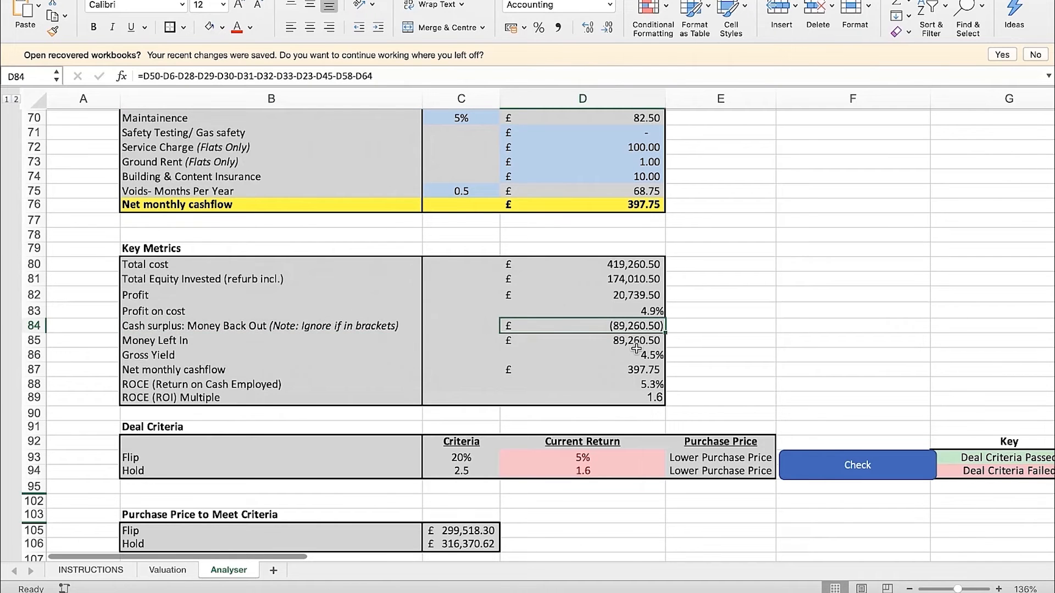
key(Left)
key(Left)
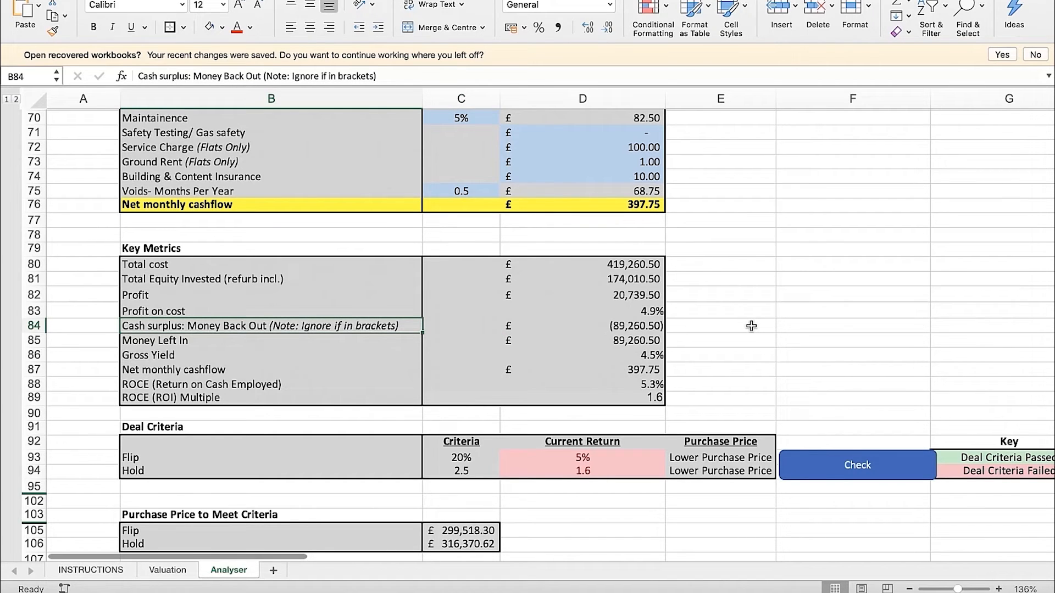
Examine the Cash surplus (Money Back Out) and Money Left In rows in Key Metrics, including the formulas in D84 and D85
key(Right)
key(Right)
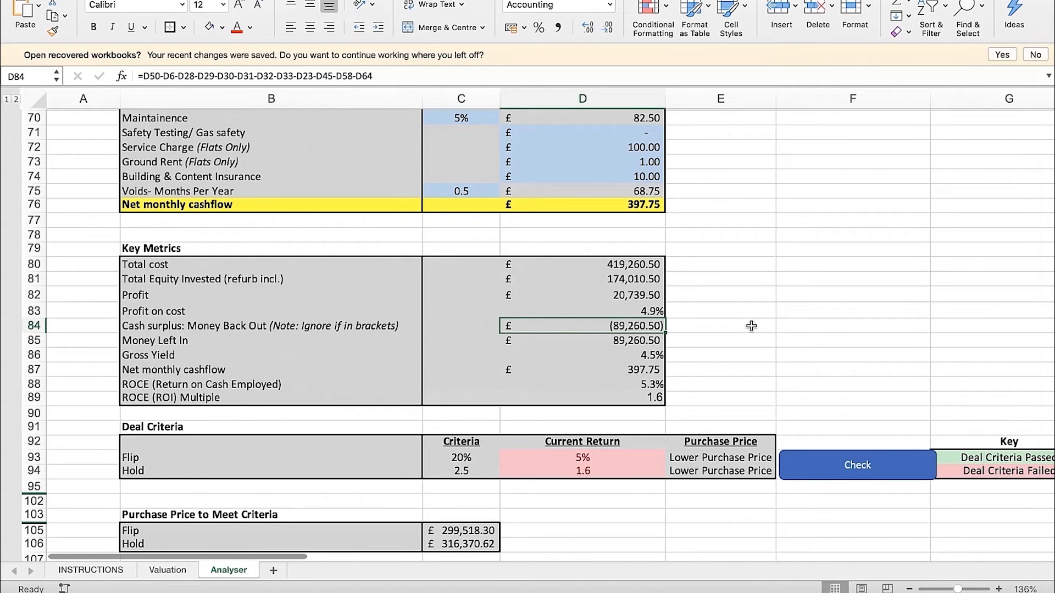
click(321, 325)
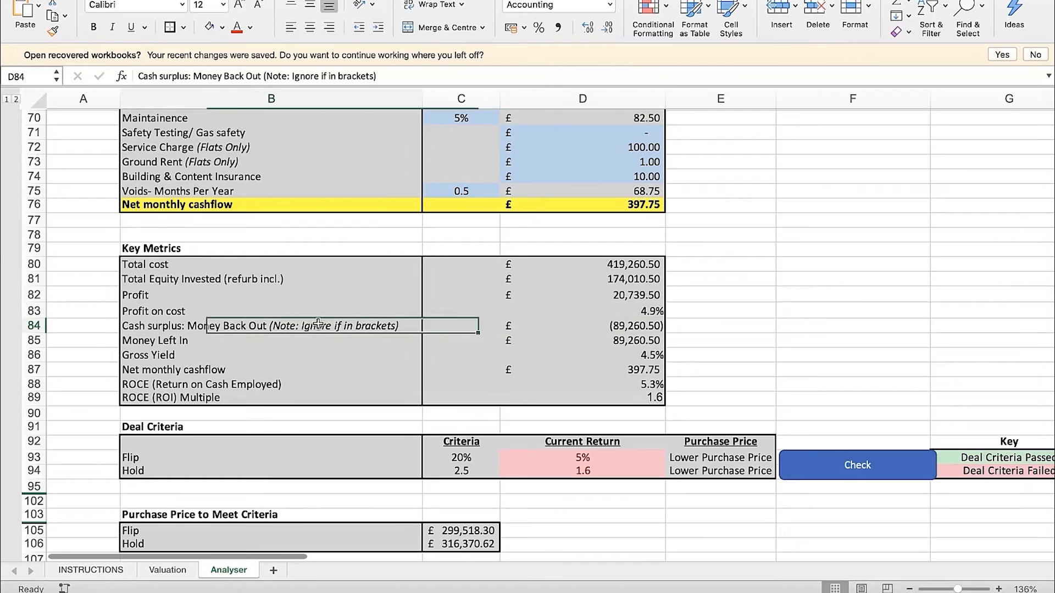
click(220, 344)
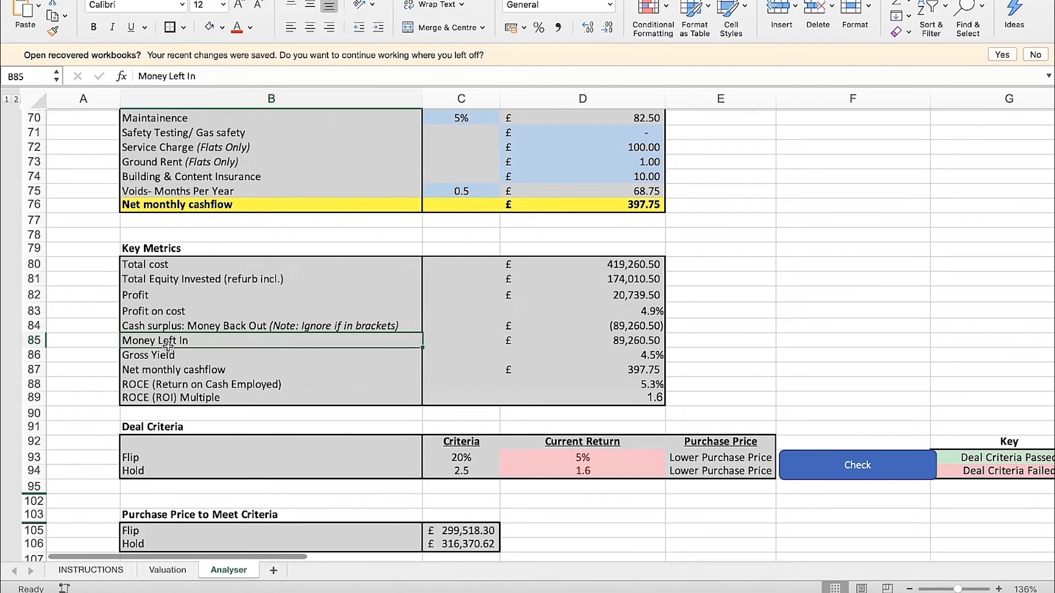
drag(638, 326, 637, 341)
click(736, 341)
click(654, 342)
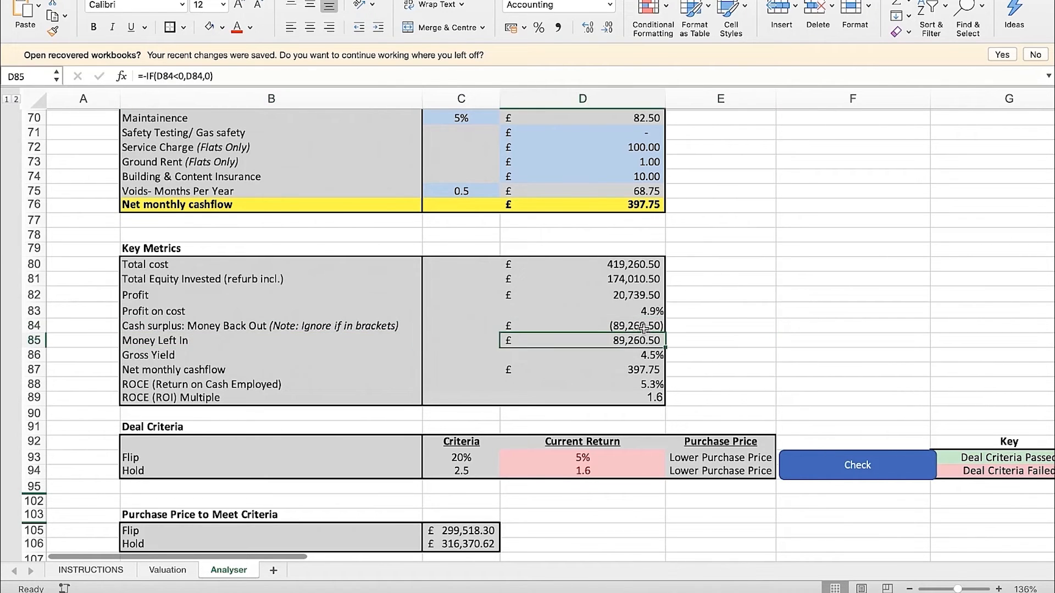
click(644, 327)
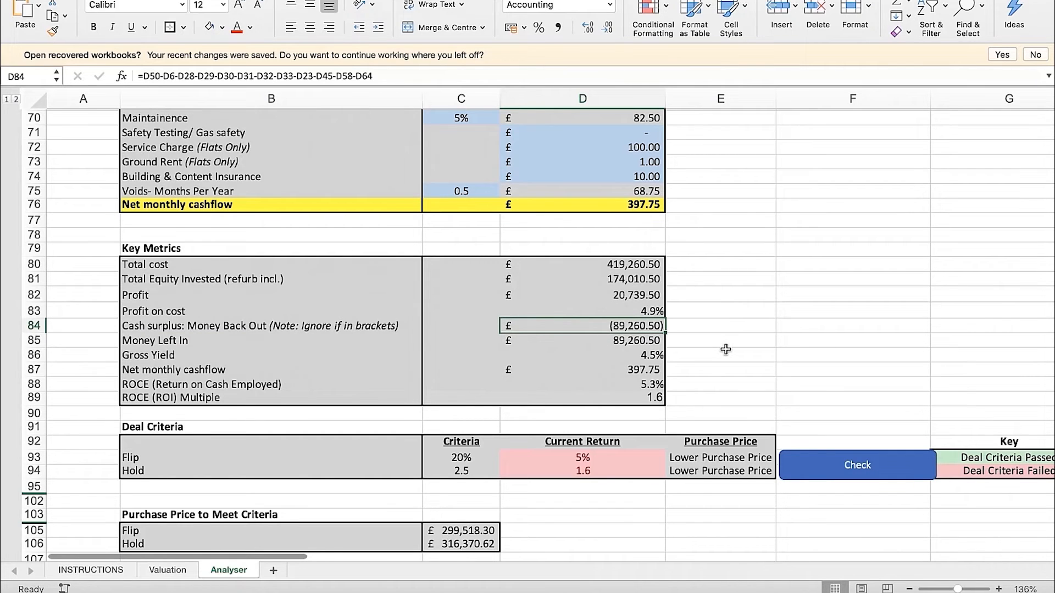
key(Down)
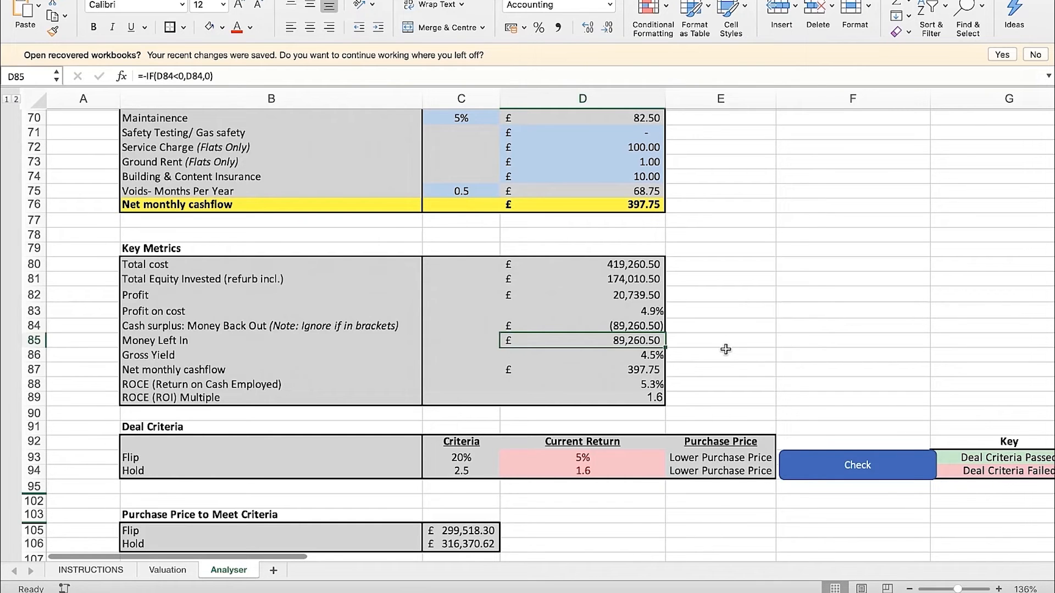
key(Up)
key(Down)
key(Down)
key(Down)
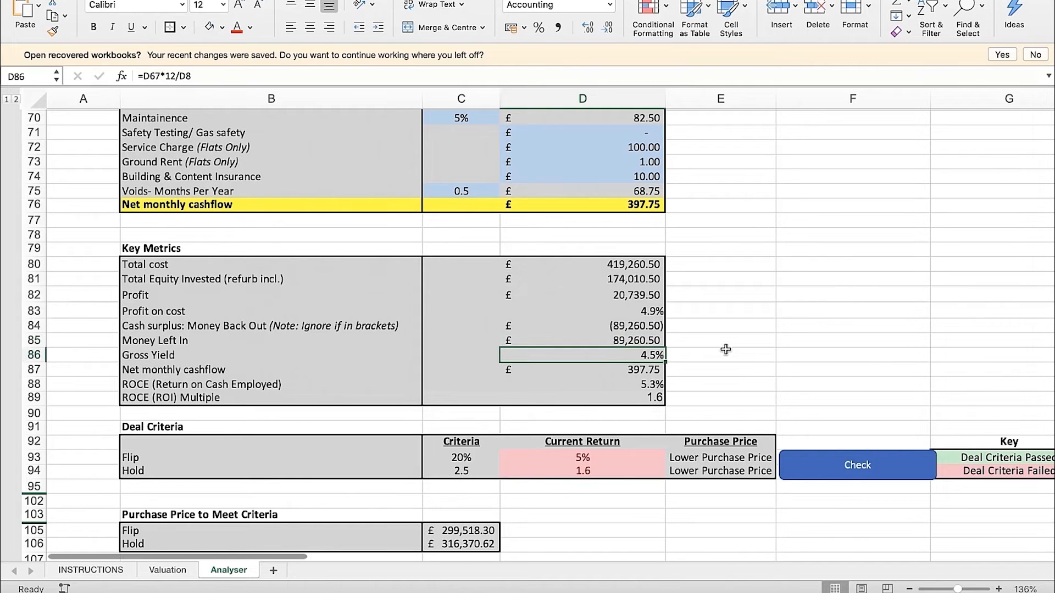
key(Up)
key(Up)
key(Up)
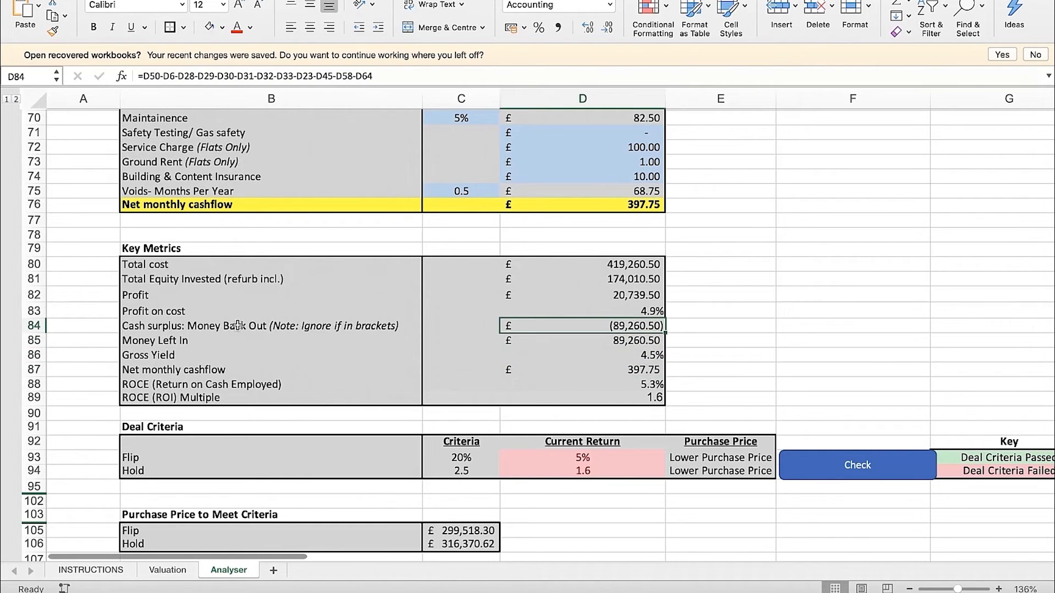
drag(223, 329, 241, 340)
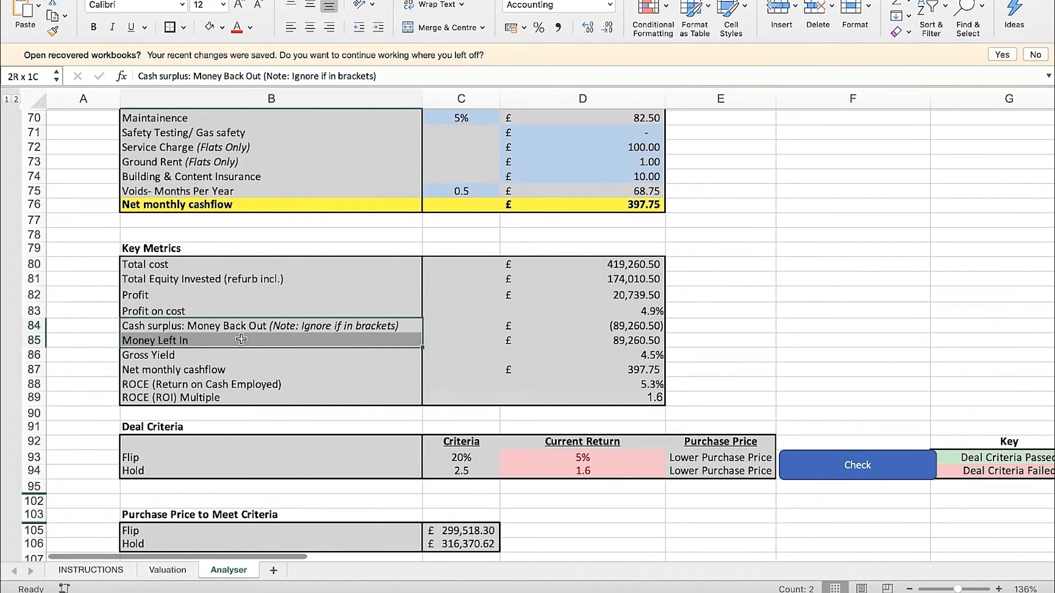
click(641, 340)
click(640, 328)
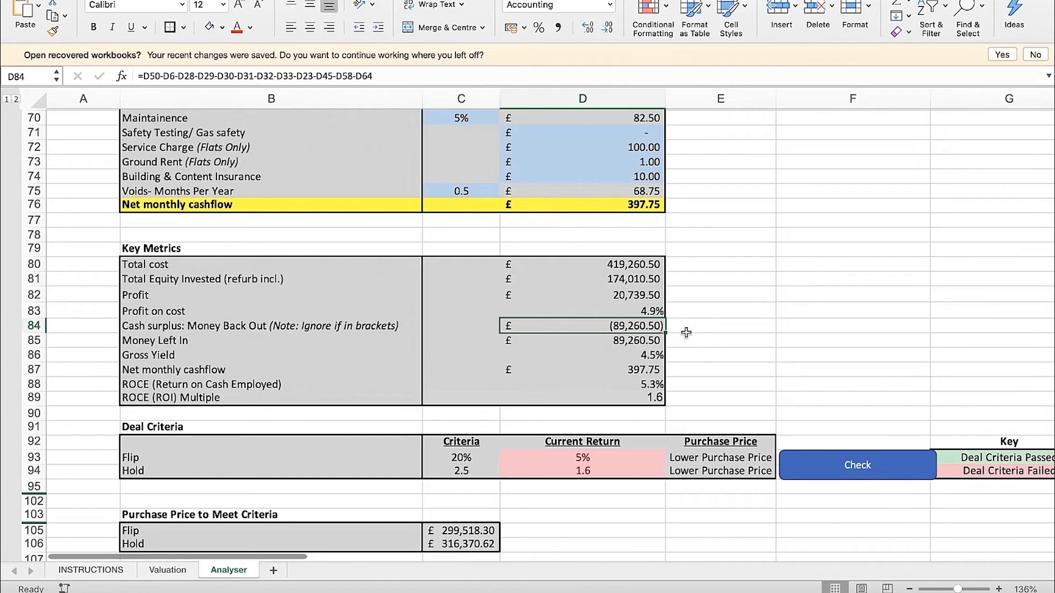
key(Down)
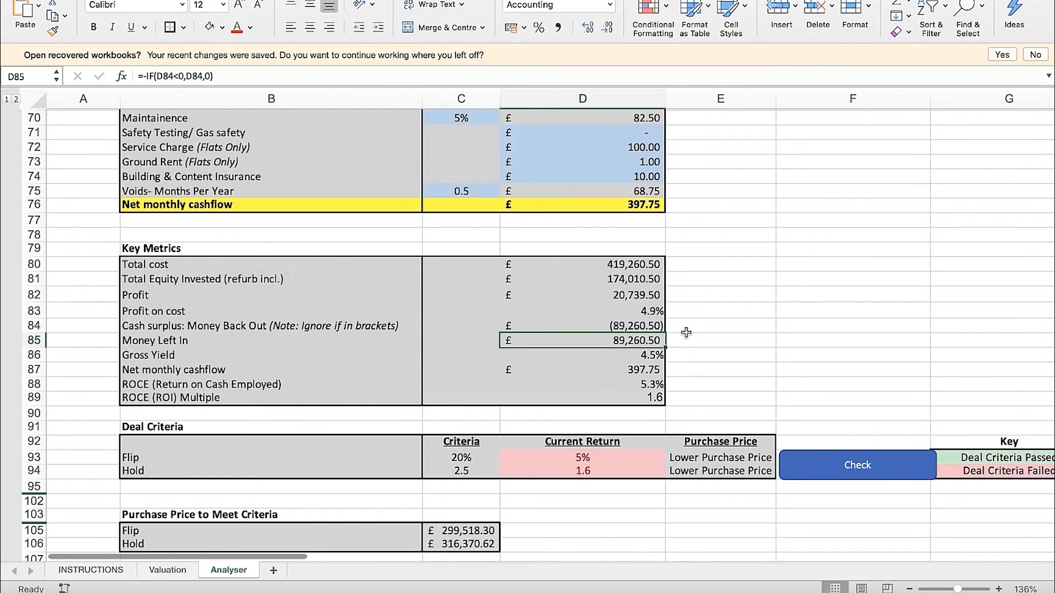
key(Up)
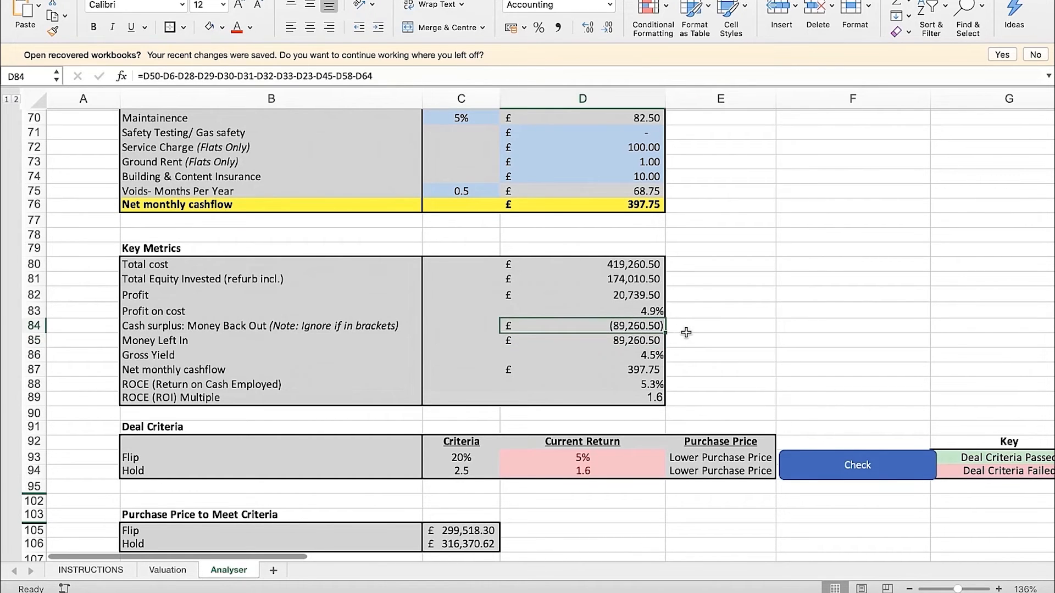
key(Left)
key(Right)
key(Down)
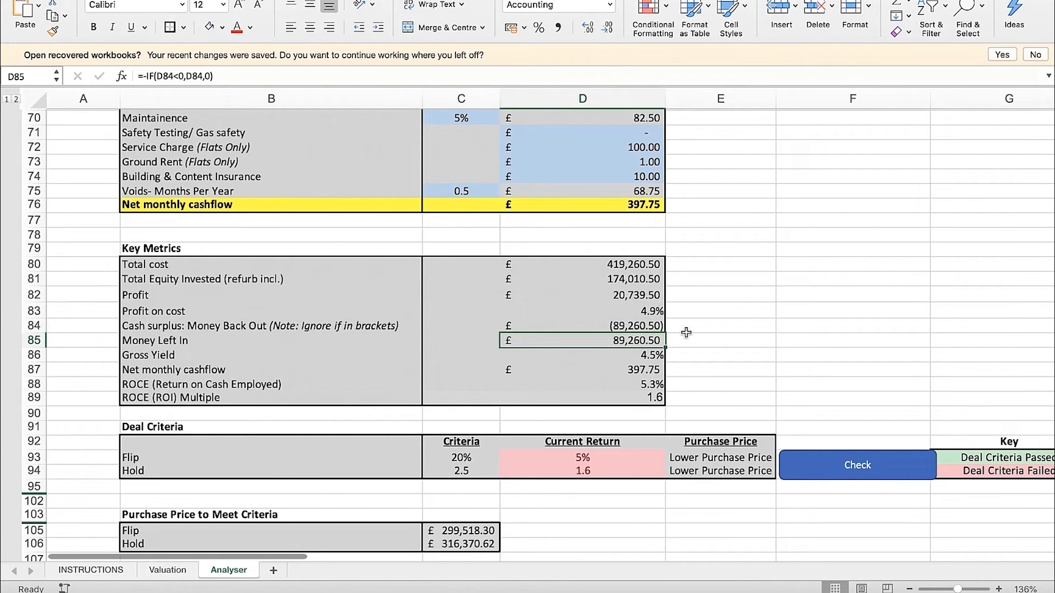
key(Left)
Examine the formulas behind Gross Yield, Net monthly cashflow and ROCE in Key Metrics, including the source cashflow total in D76
key(Left)
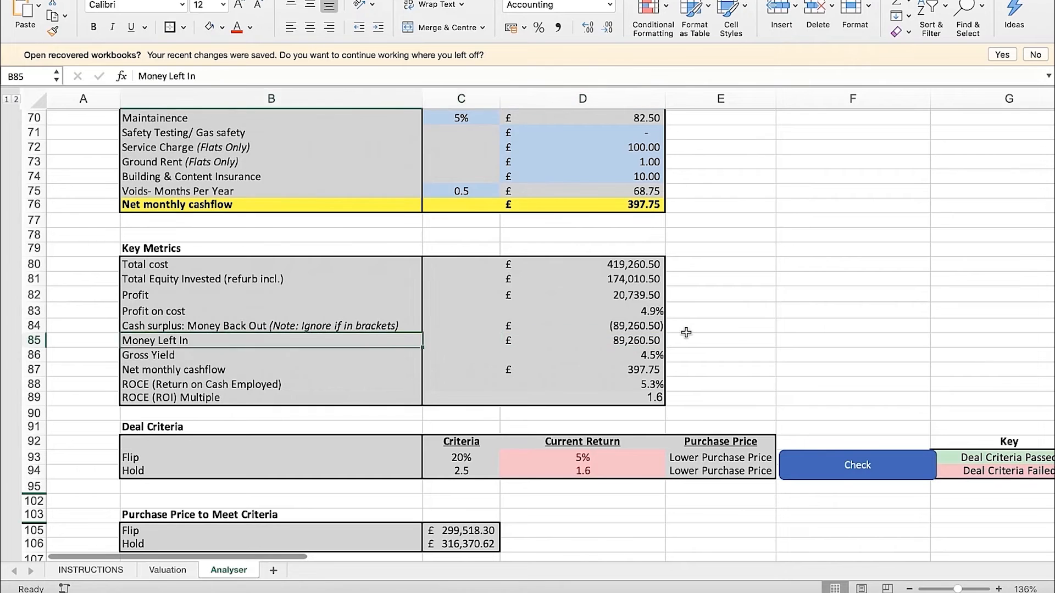
key(Right)
key(Down)
key(Left)
key(Right)
key(Right)
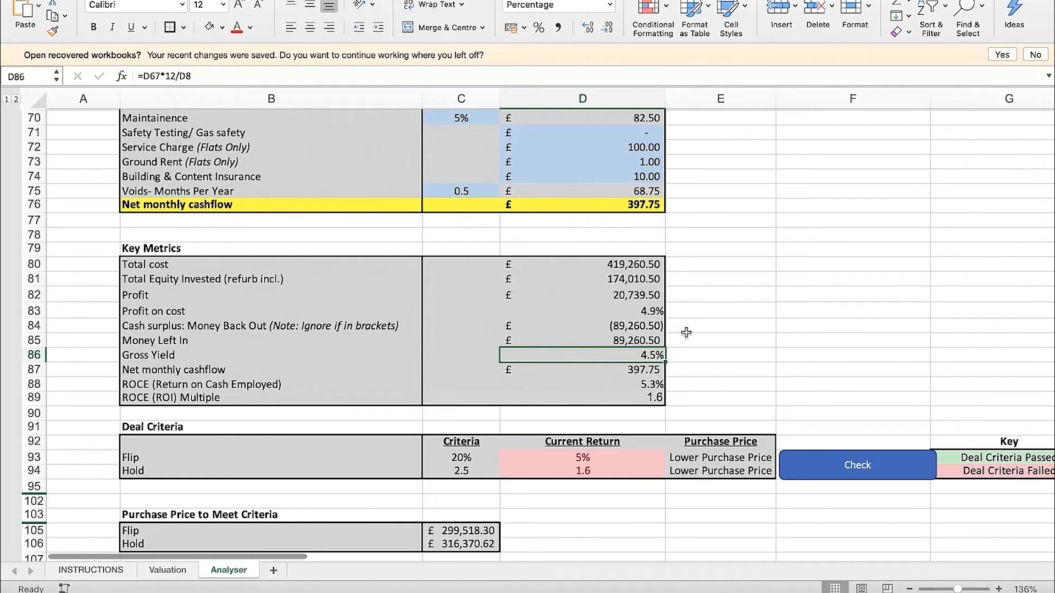
key(Down)
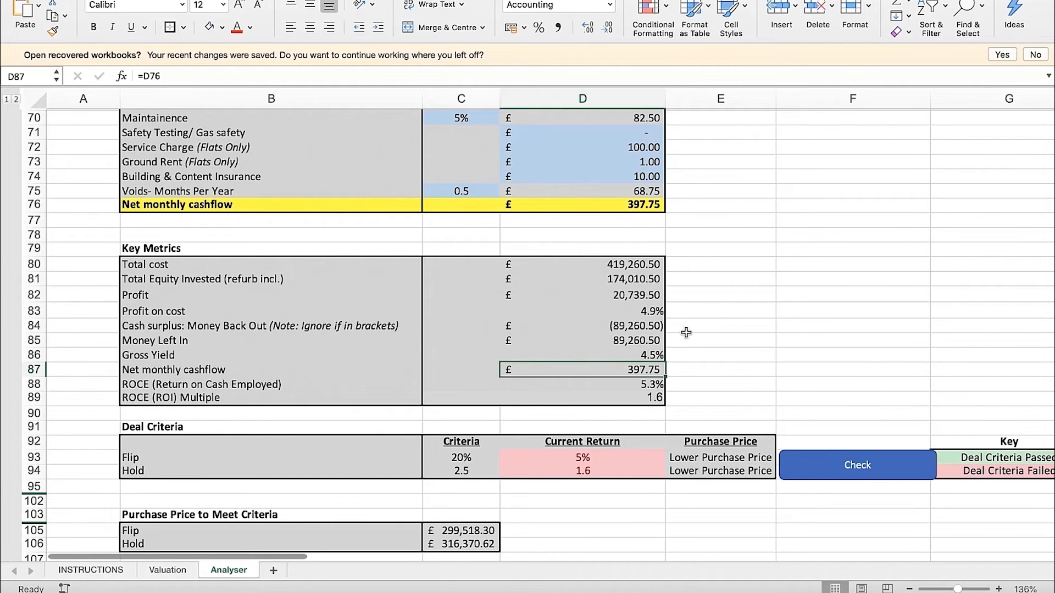
scroll(686, 332, up, 1)
click(633, 230)
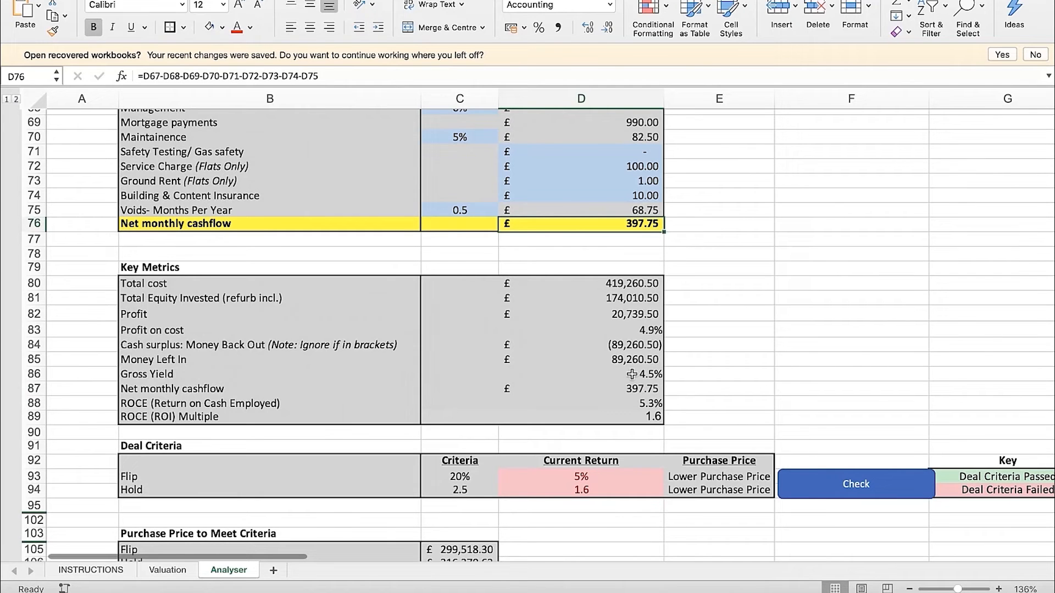
click(584, 405)
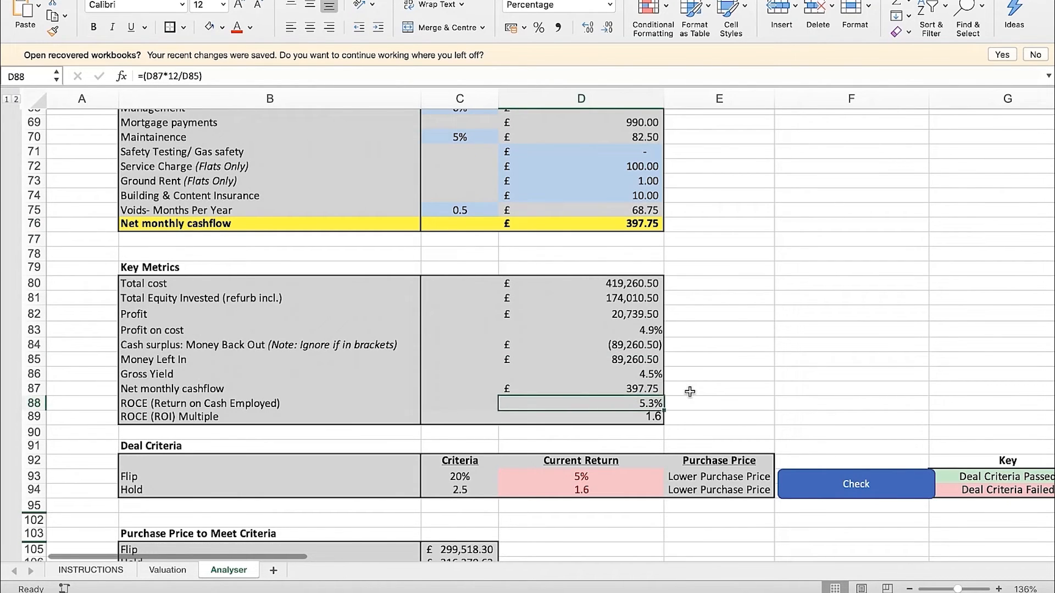
Calculate the annual net cashflow in cell F87 with the formula =12*D87
key(Up)
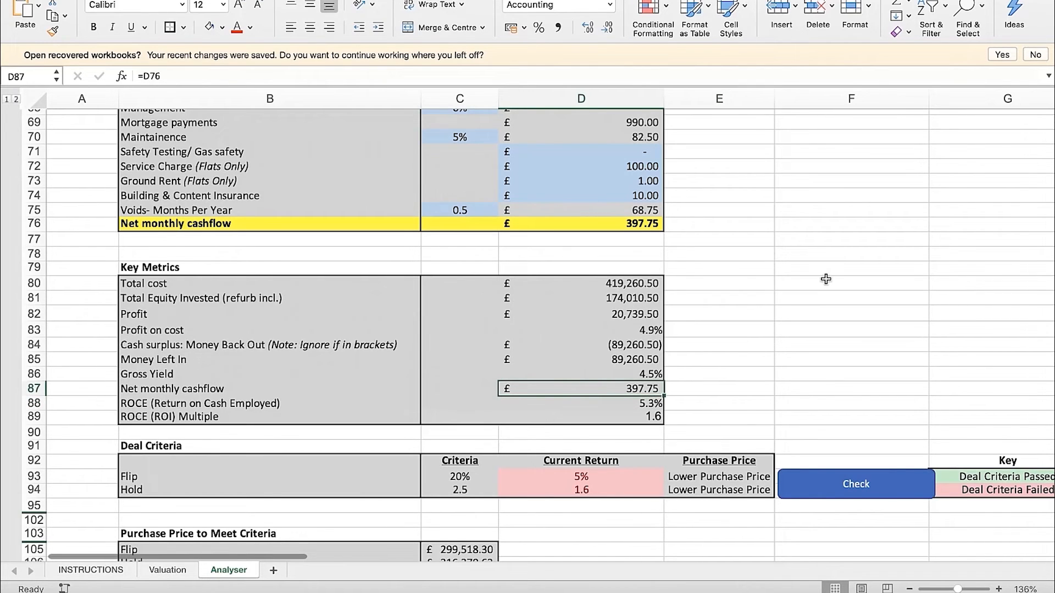
key(Right)
key(Right)
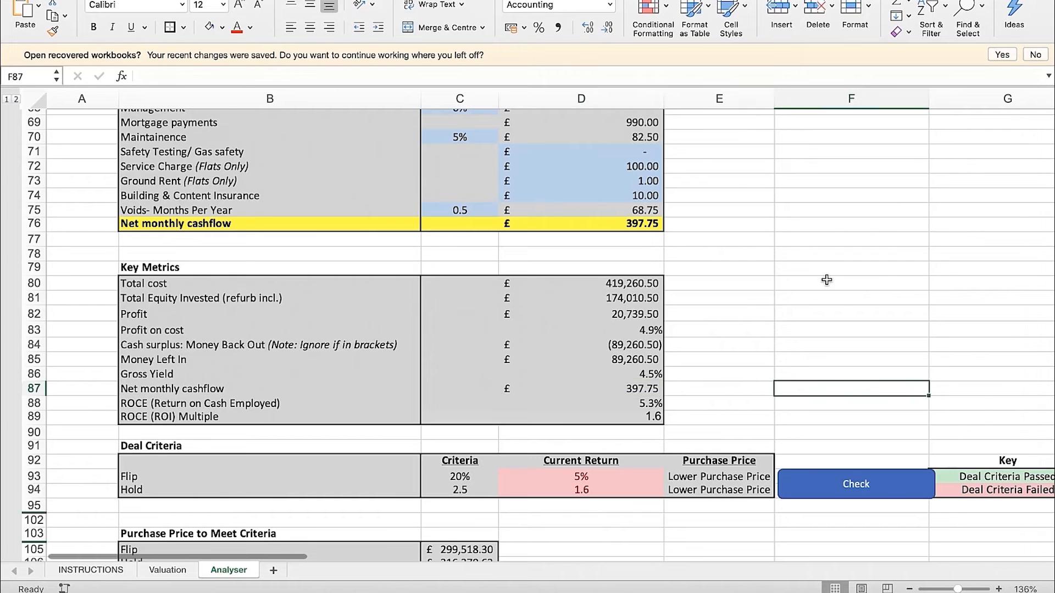
text(=12*)
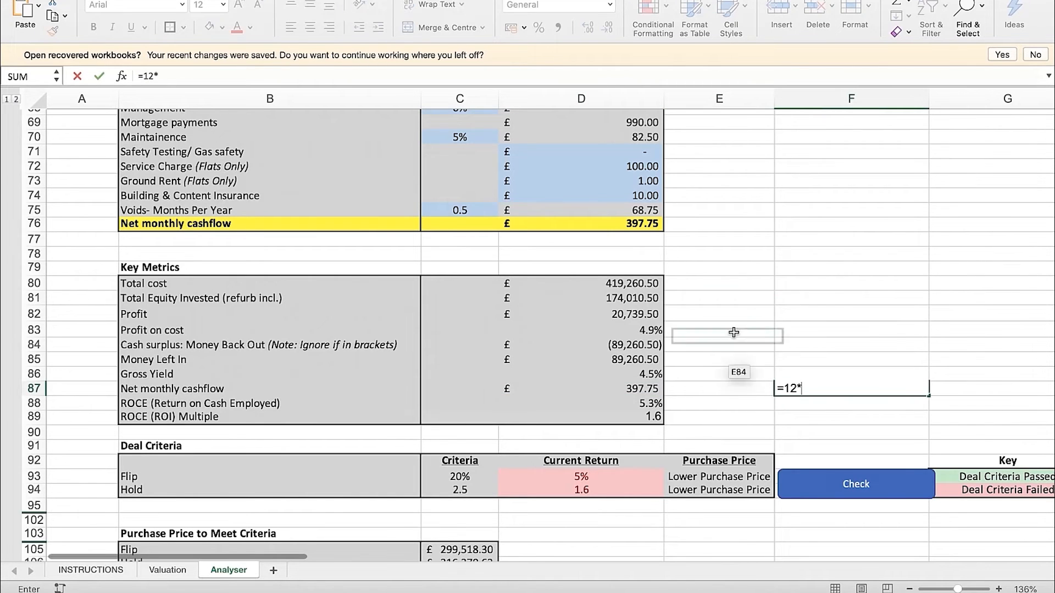
click(640, 390)
key(Return)
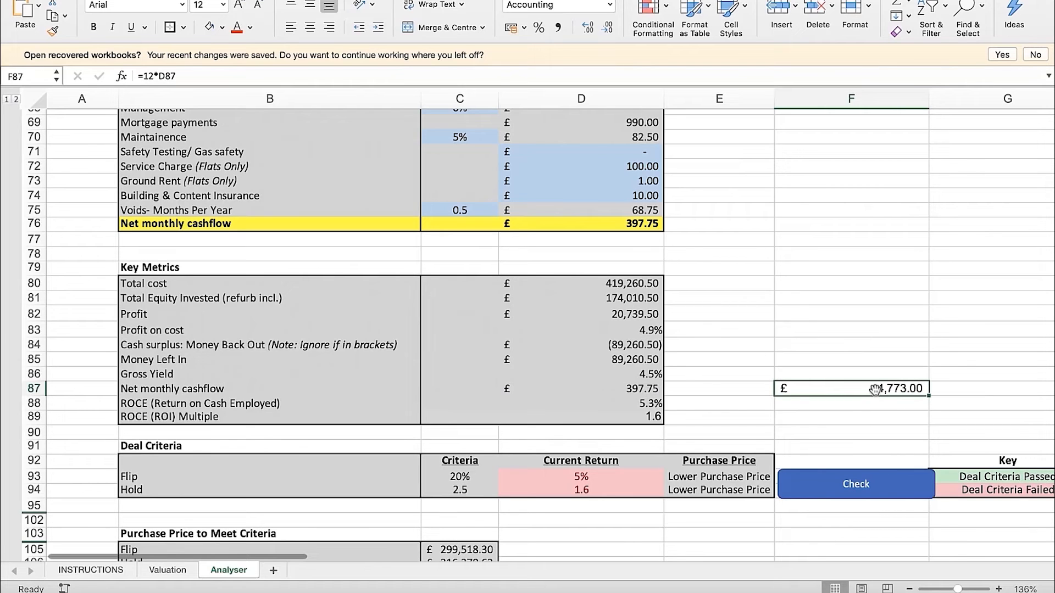
Compare the annual cashflow in F87 with Money Left In and the ROCE formula in D88
click(647, 366)
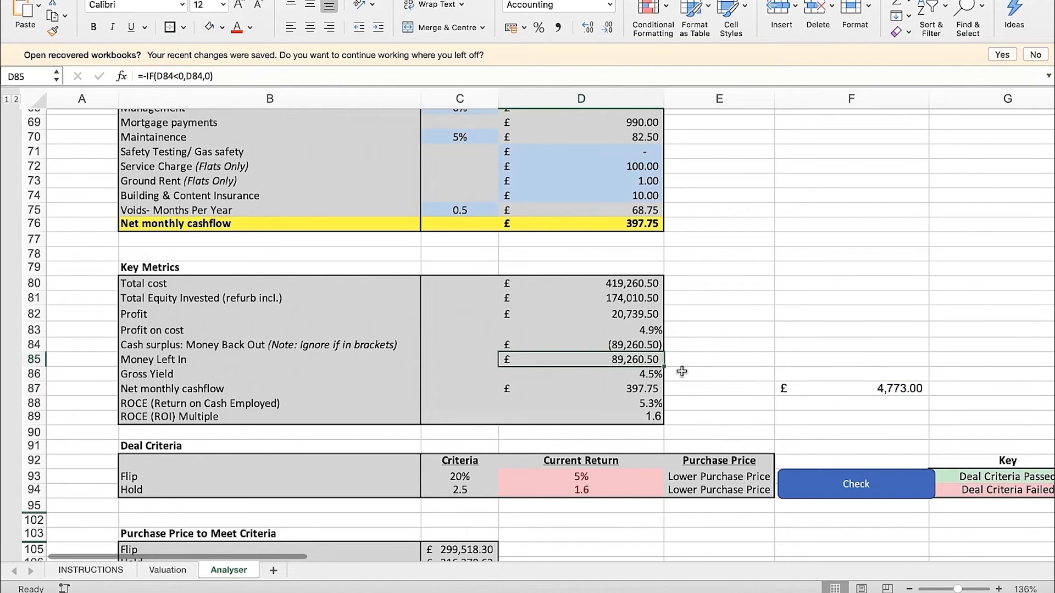
click(828, 399)
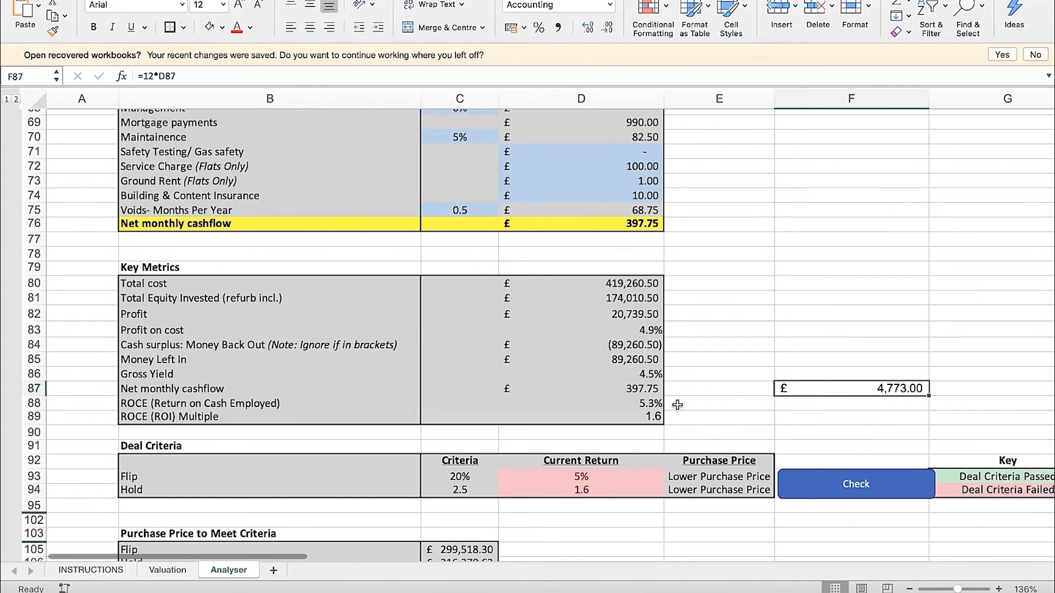
click(657, 405)
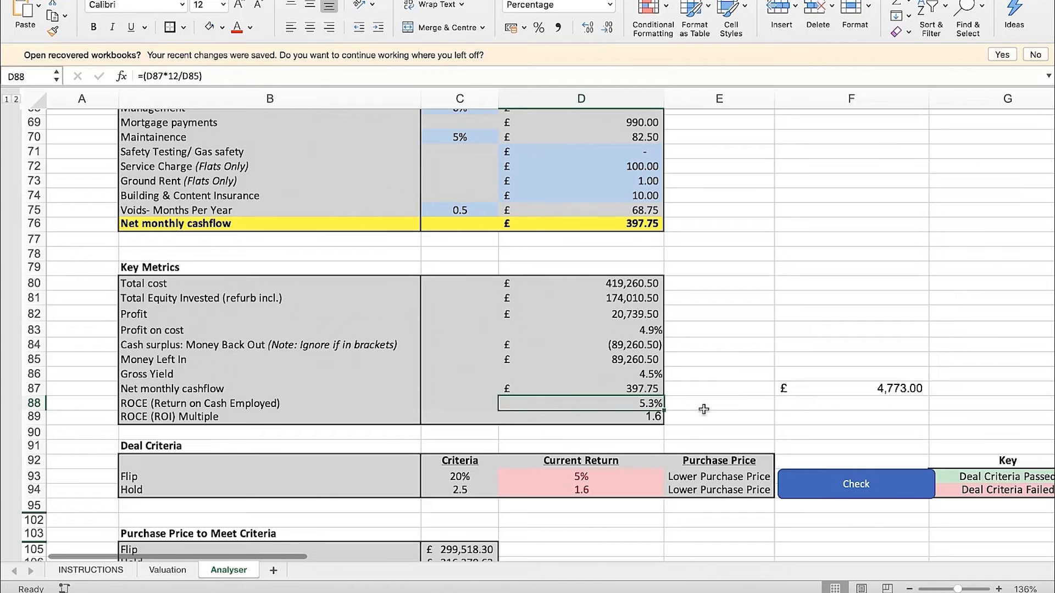
click(250, 403)
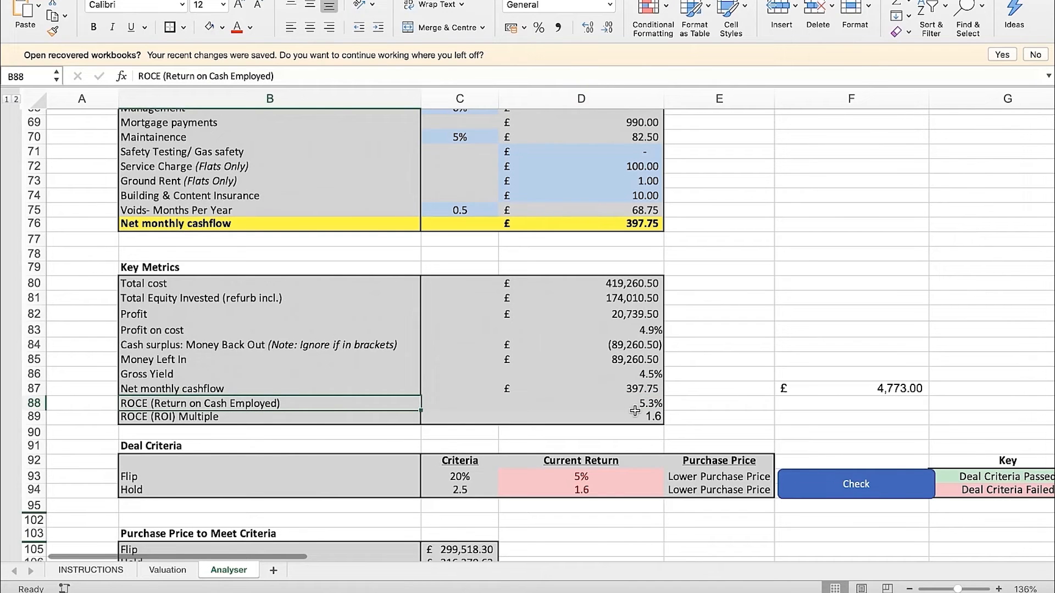
click(640, 361)
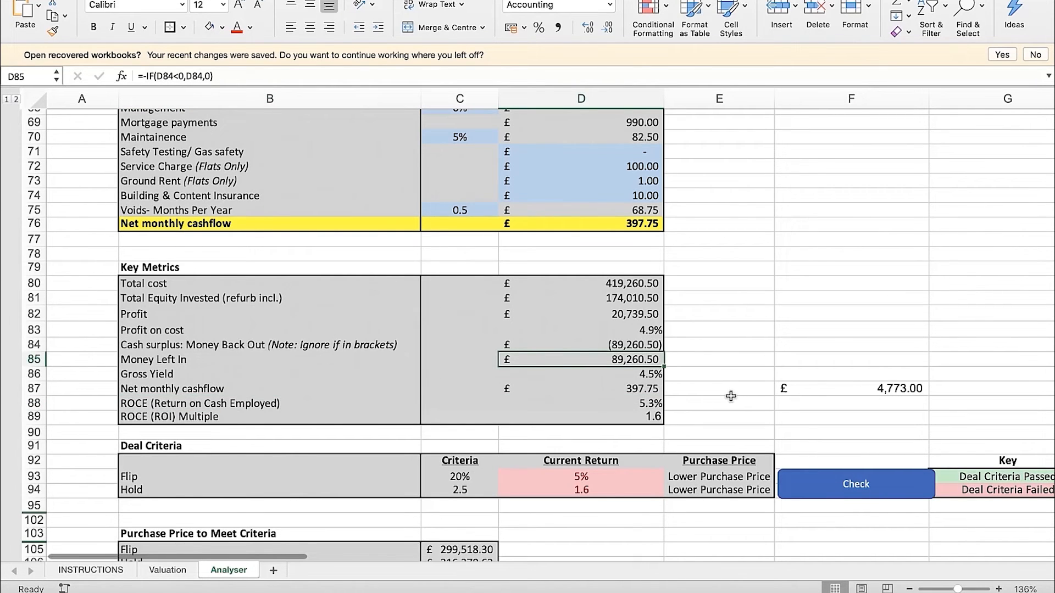
click(651, 404)
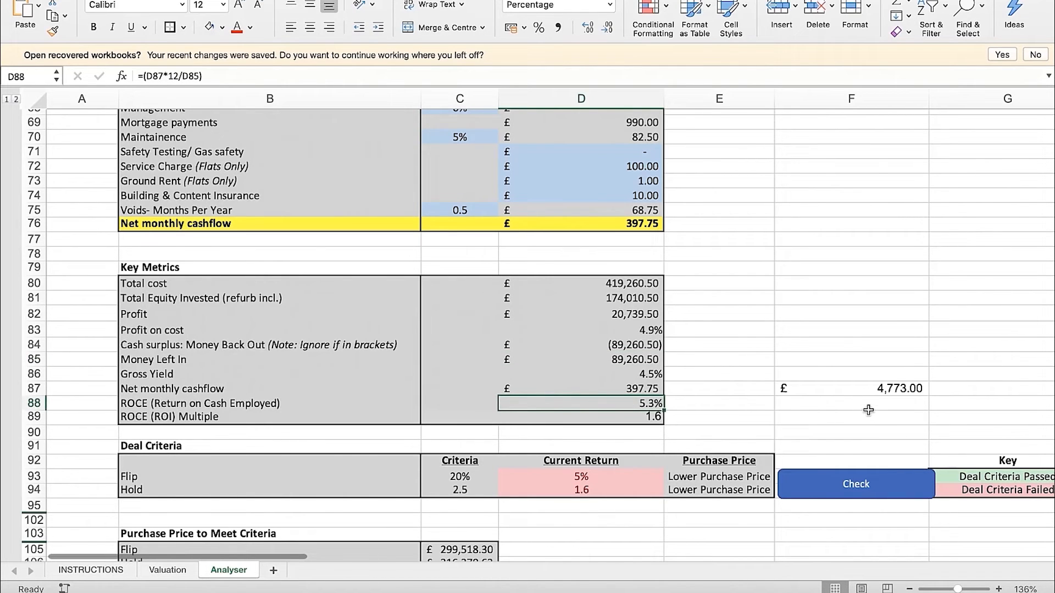
click(889, 390)
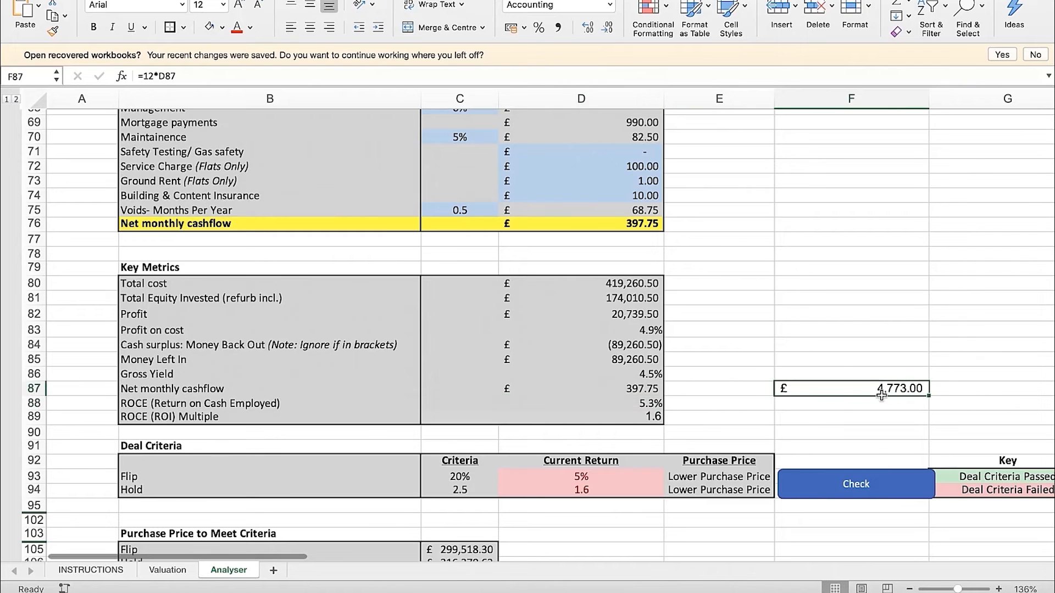
click(653, 364)
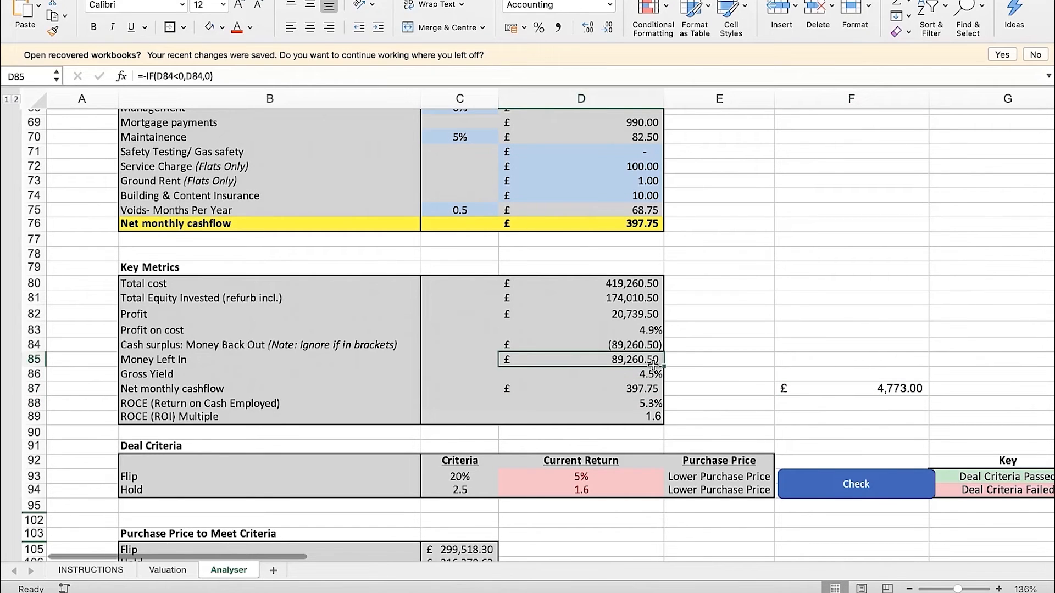
click(875, 388)
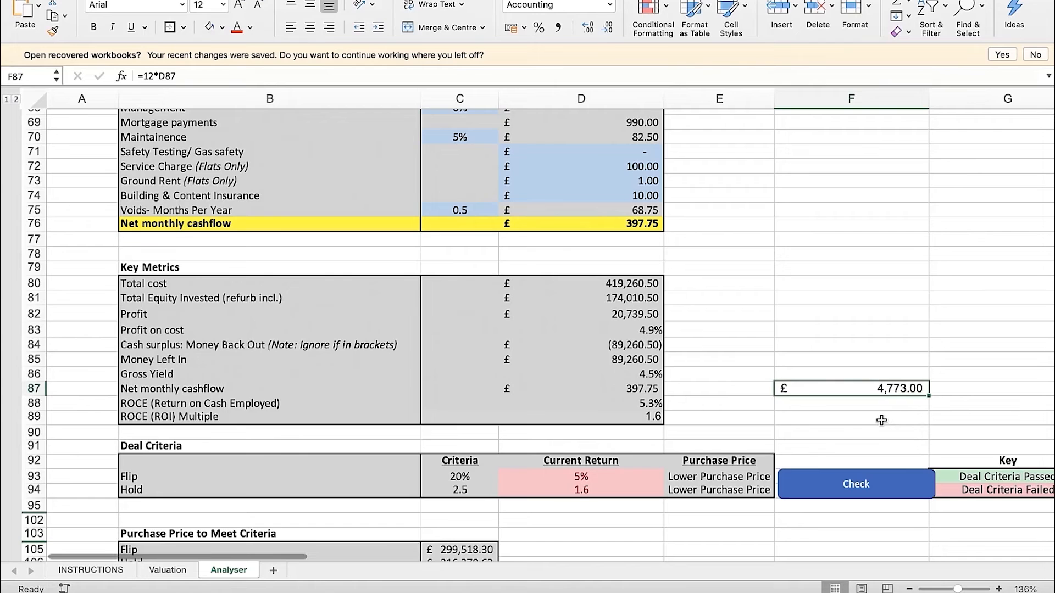
click(647, 376)
click(640, 362)
click(643, 404)
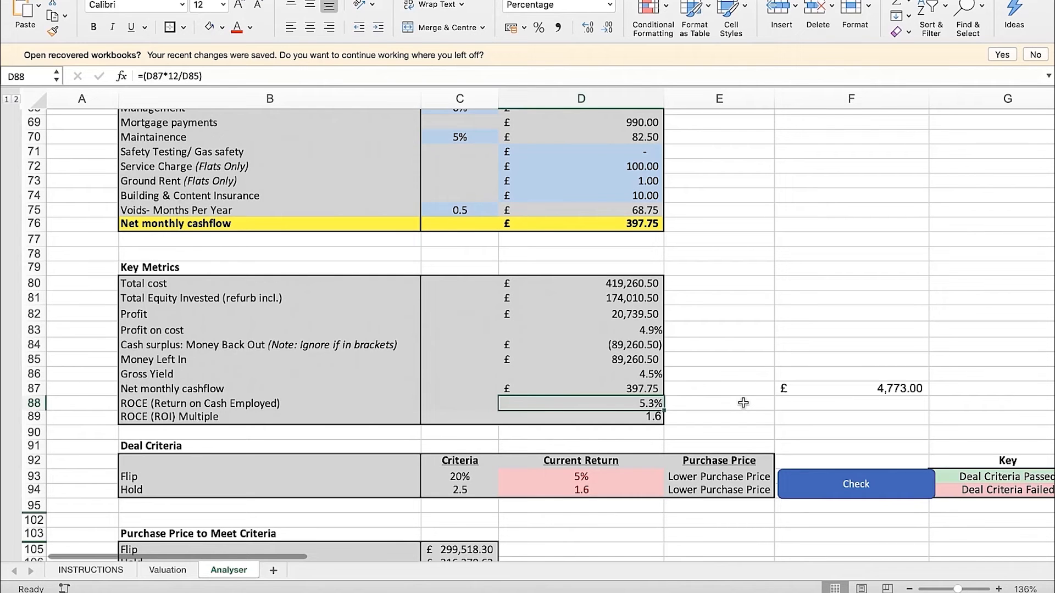
Examine the ROCE (ROI) Multiple row and its formula in D89, and select the empty cell F82
click(175, 418)
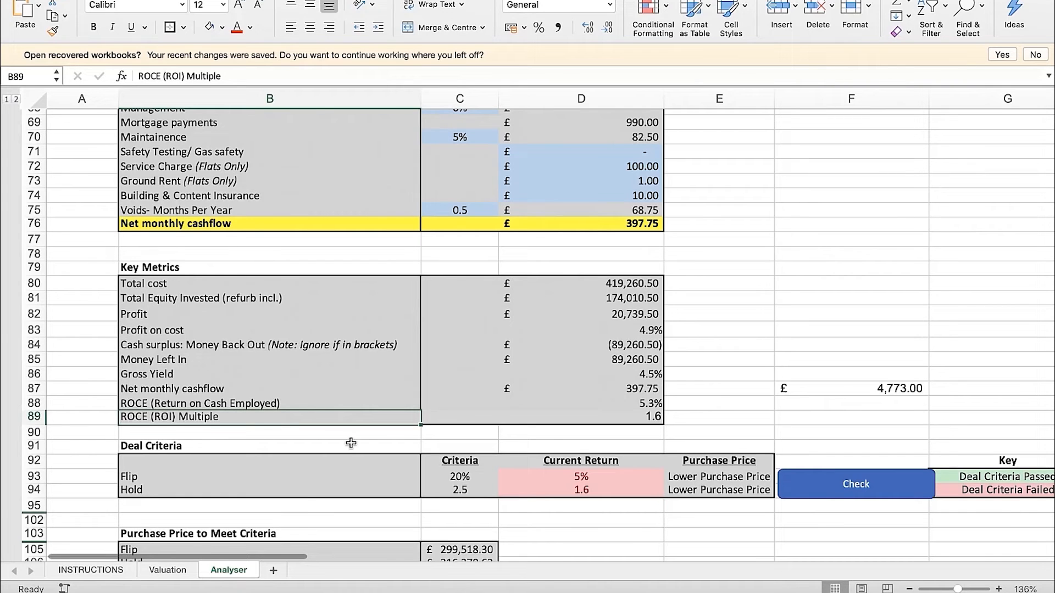
click(638, 418)
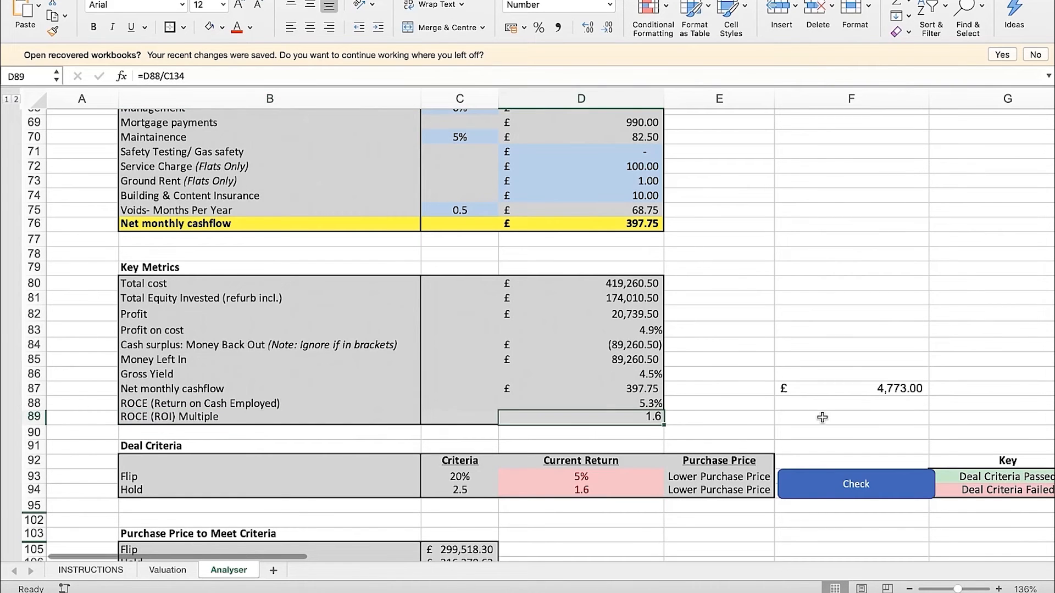
click(836, 313)
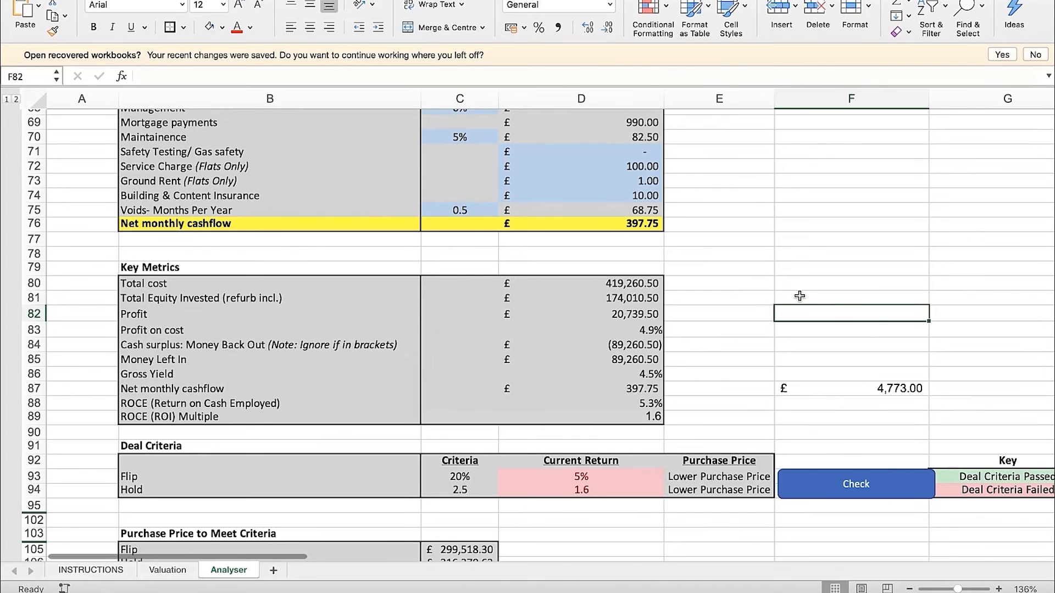
Examine the source formulas of GDV in D8 and Rent in D9, and return to Key Metrics
scroll(799, 296, up, 20)
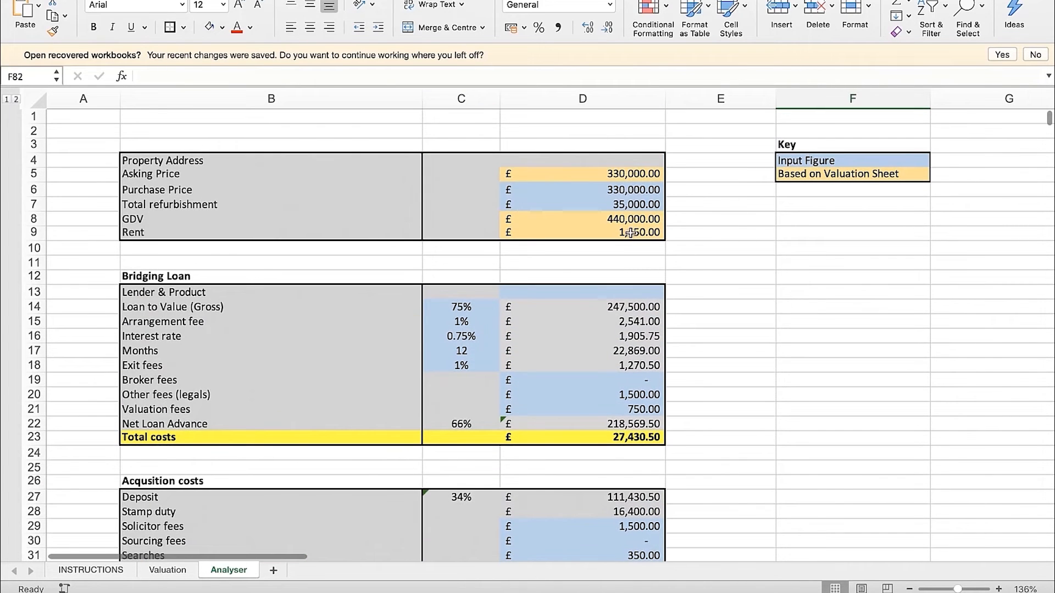
click(654, 219)
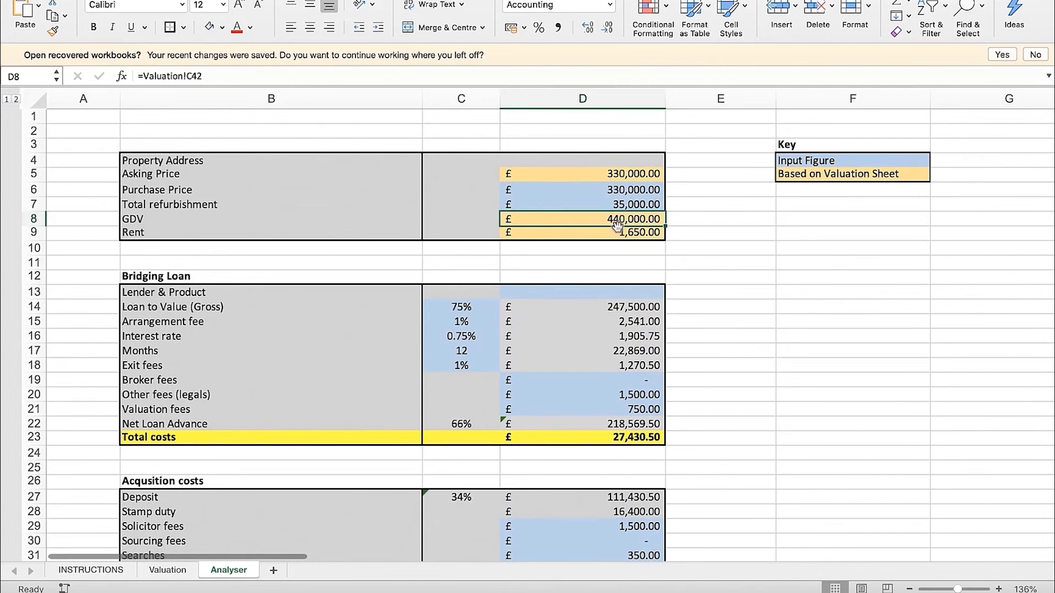
scroll(683, 323, down, 15)
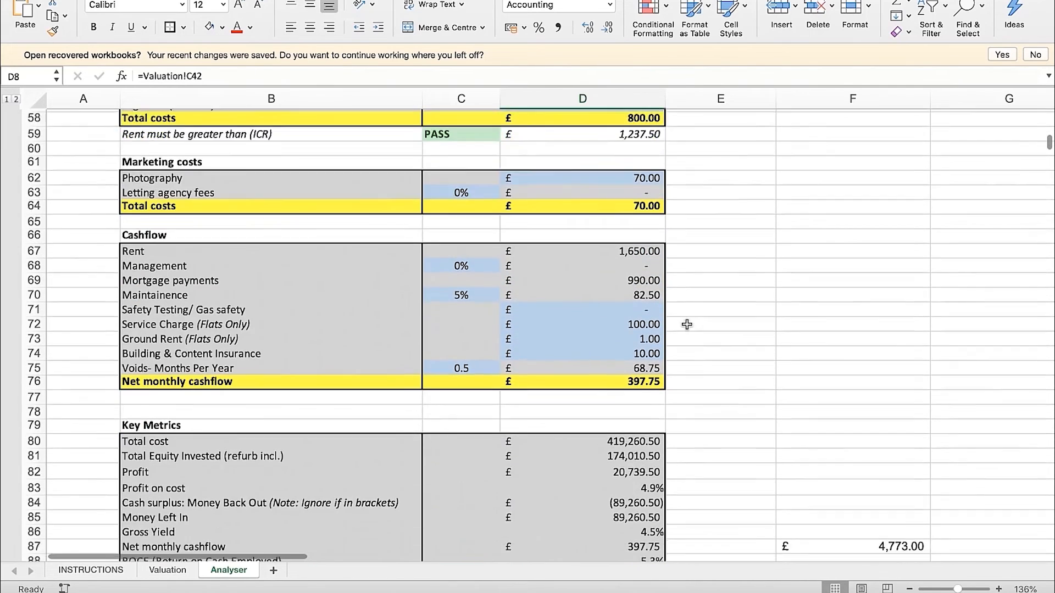
scroll(687, 324, down, 5)
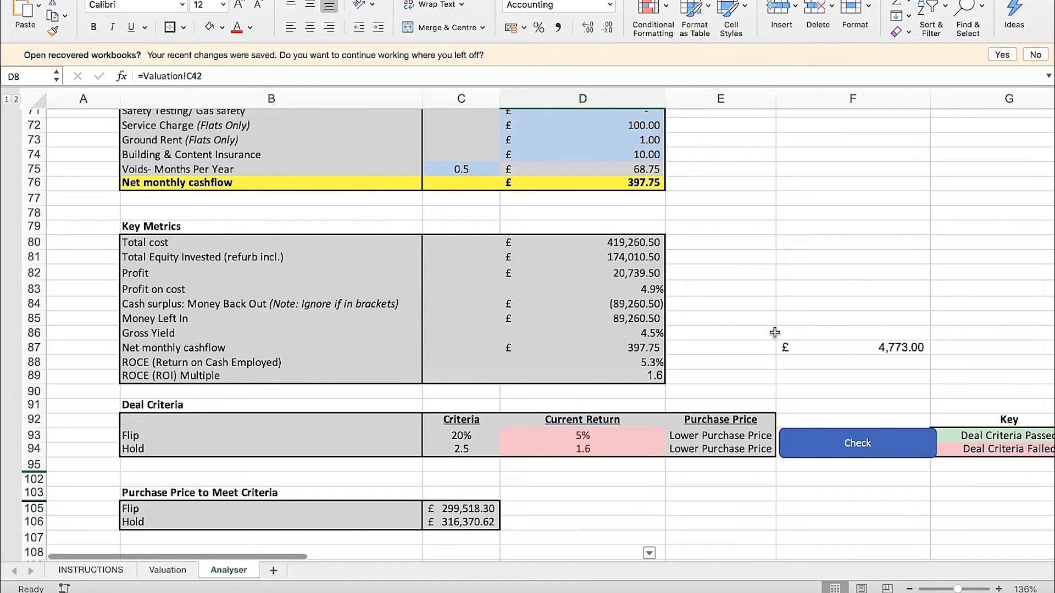
click(813, 299)
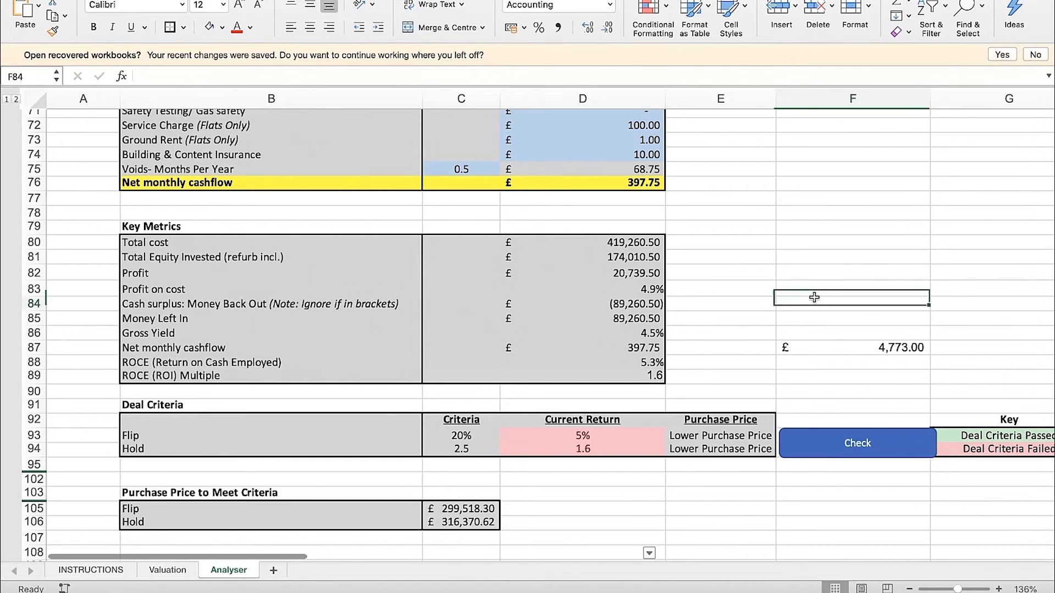
scroll(813, 296, up, 20)
click(645, 233)
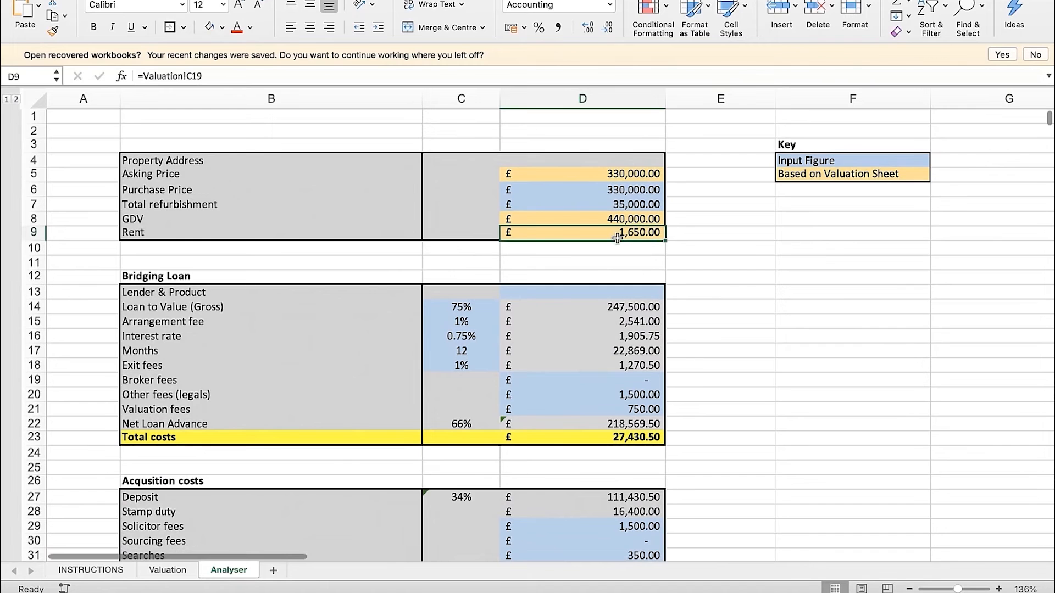
scroll(703, 379, down, 20)
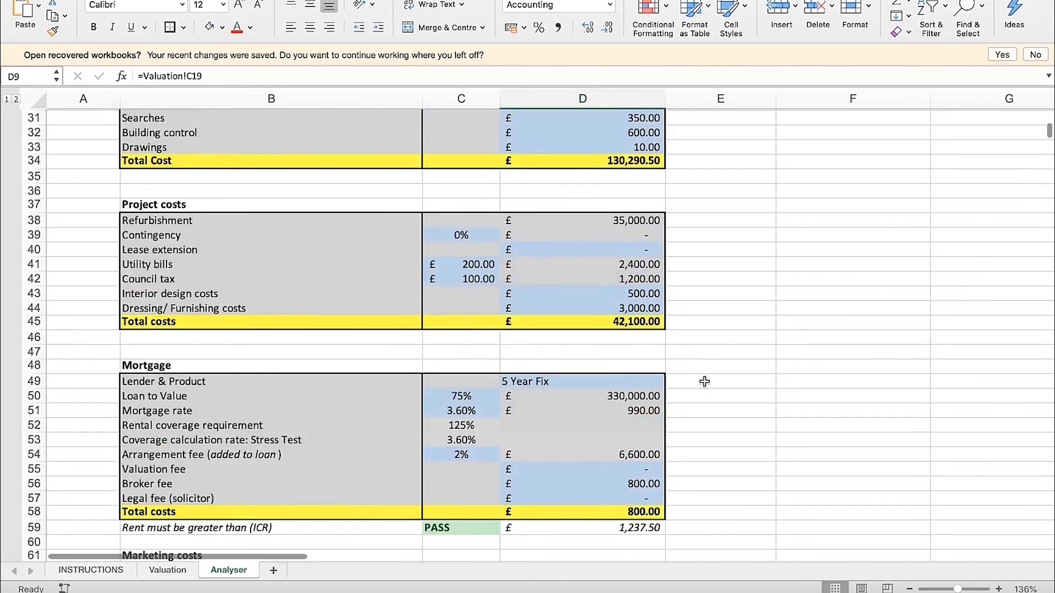
scroll(704, 381, down, 2)
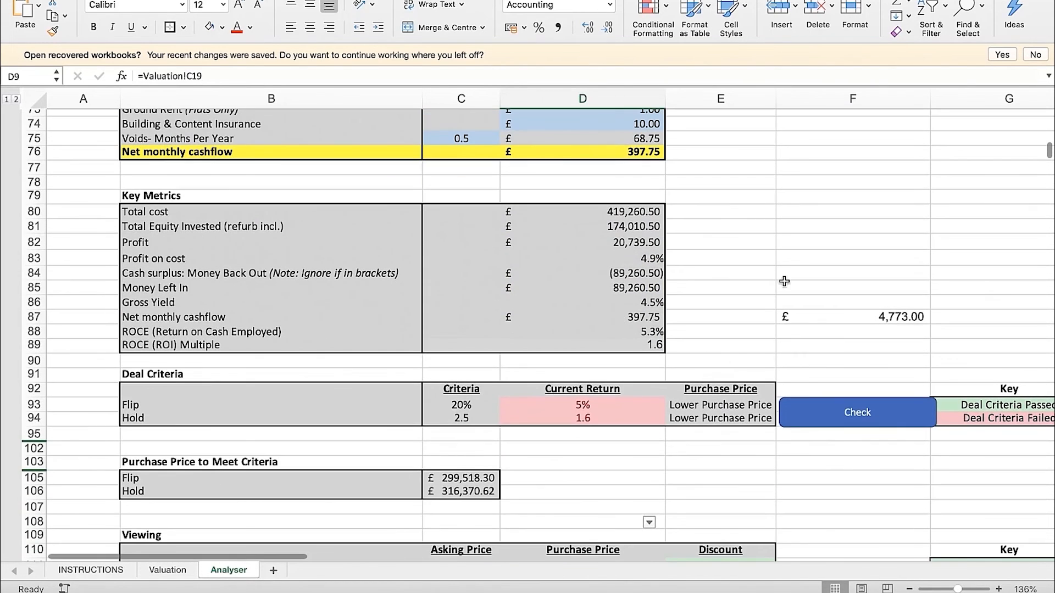
click(784, 280)
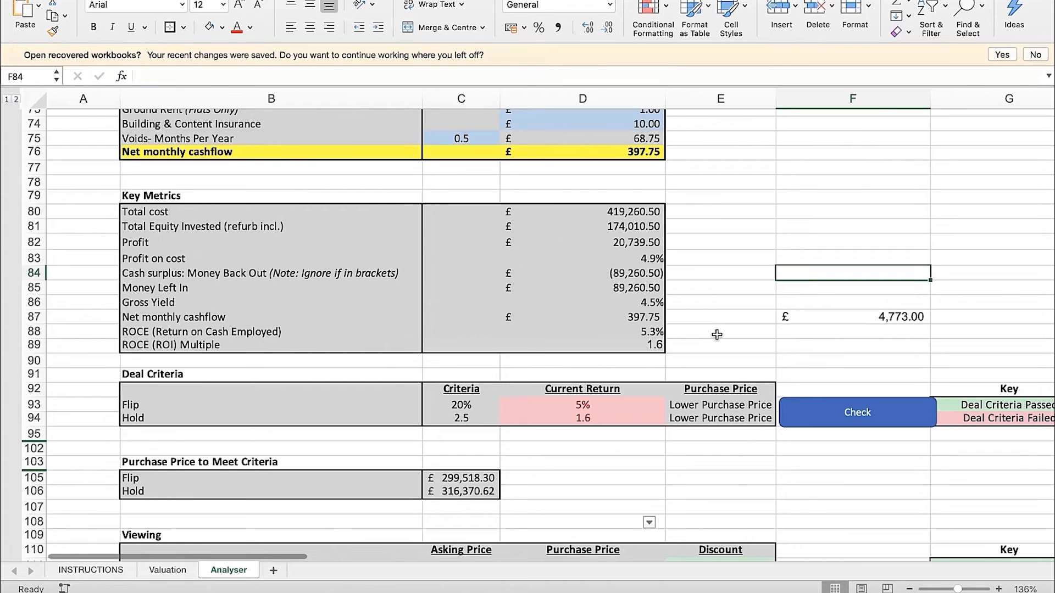
Review the ROCE (ROI) Multiple in D89 and its formula, and select the empty cell F84
click(654, 344)
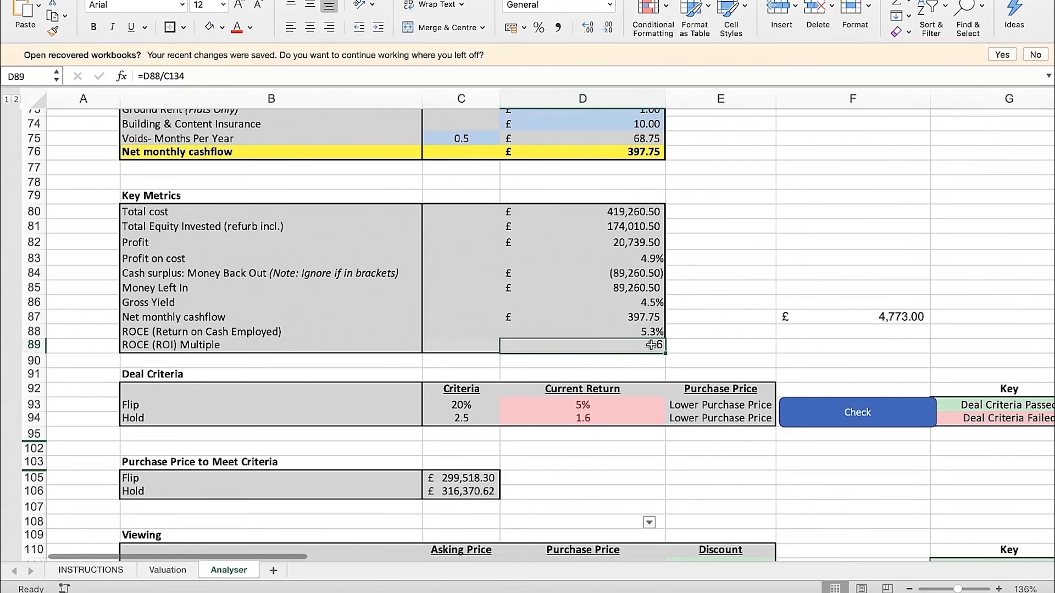
click(740, 349)
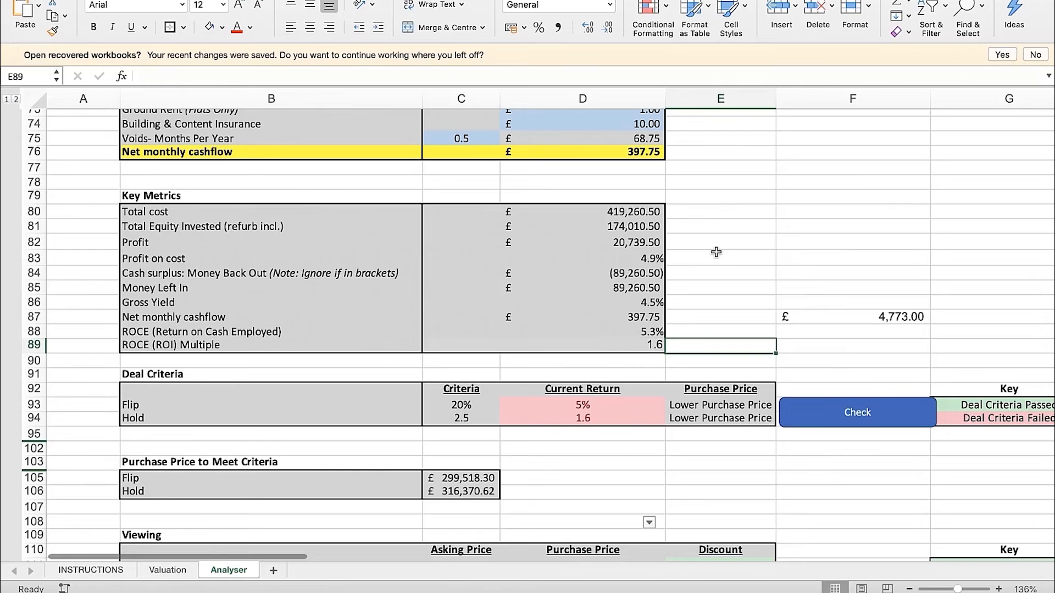
click(626, 348)
click(701, 348)
click(655, 348)
click(695, 350)
scroll(760, 276, down, 1)
click(777, 258)
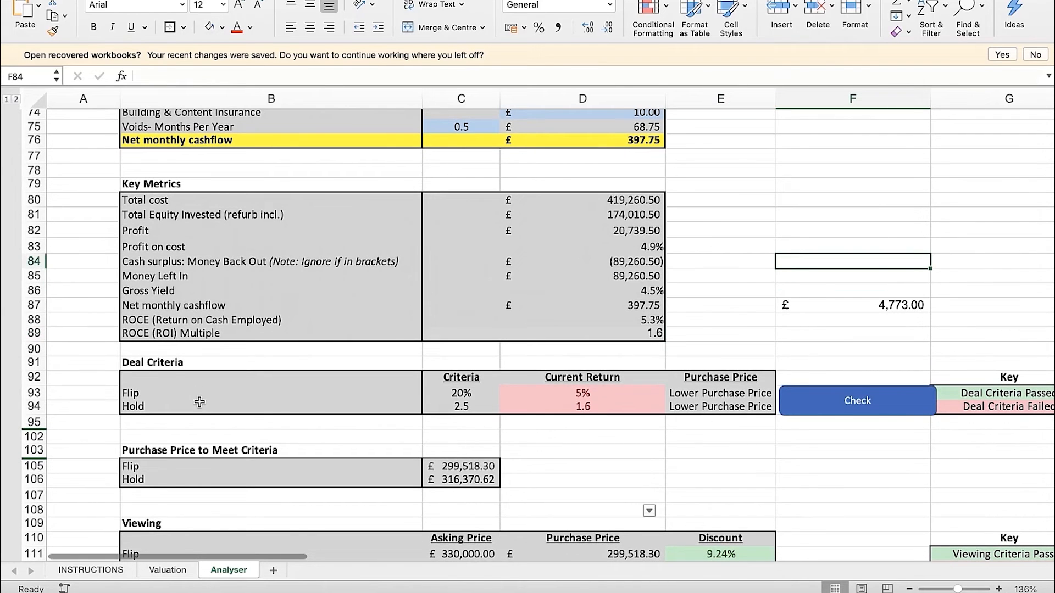
Examine the Flip and Hold thresholds in Deal Criteria, relating the Flip threshold to Profit on cost in Key Metrics
click(184, 363)
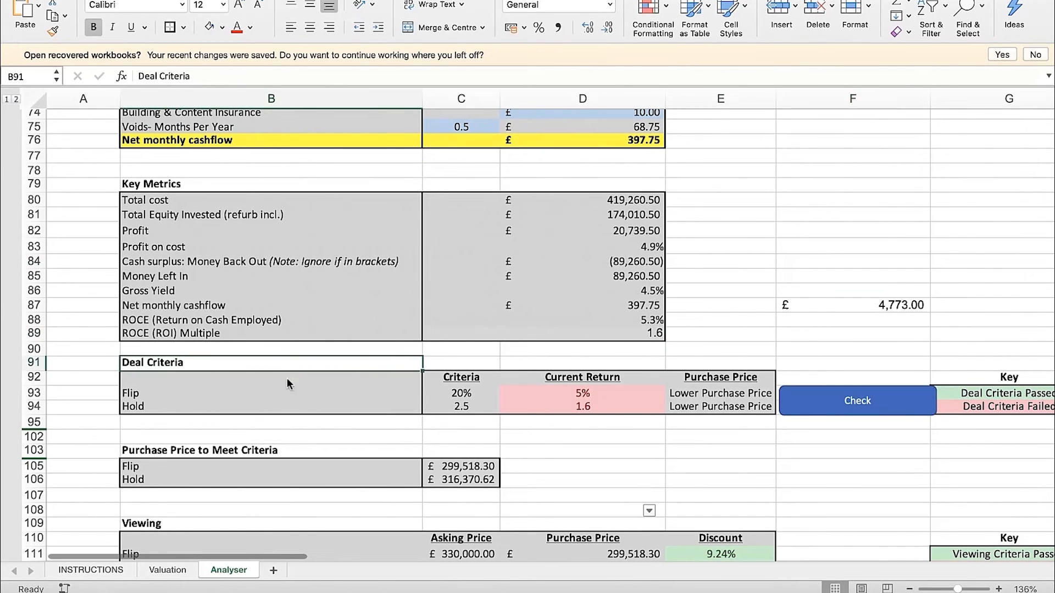
click(208, 394)
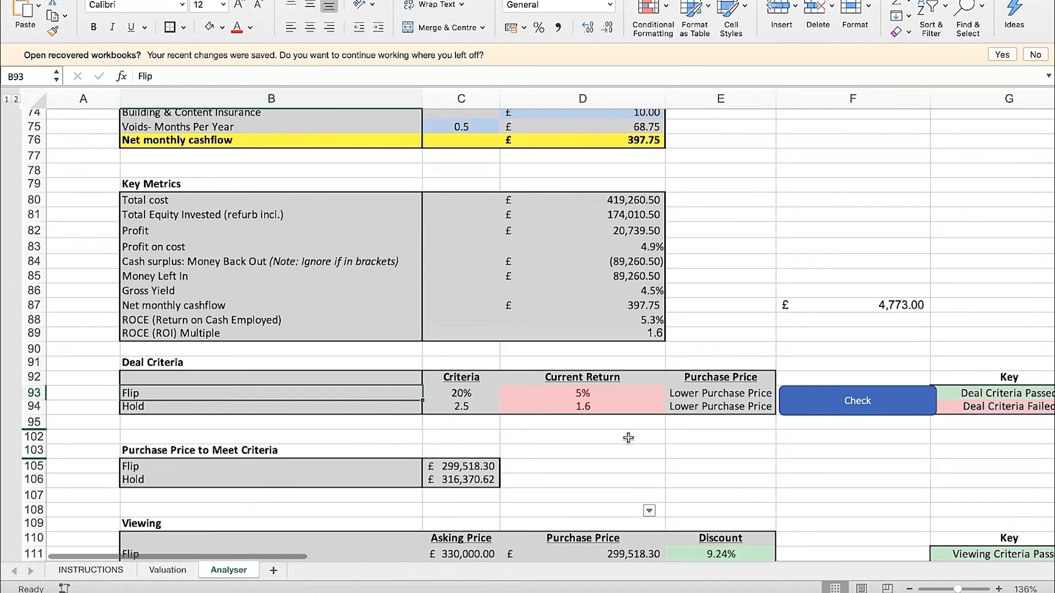
key(Right)
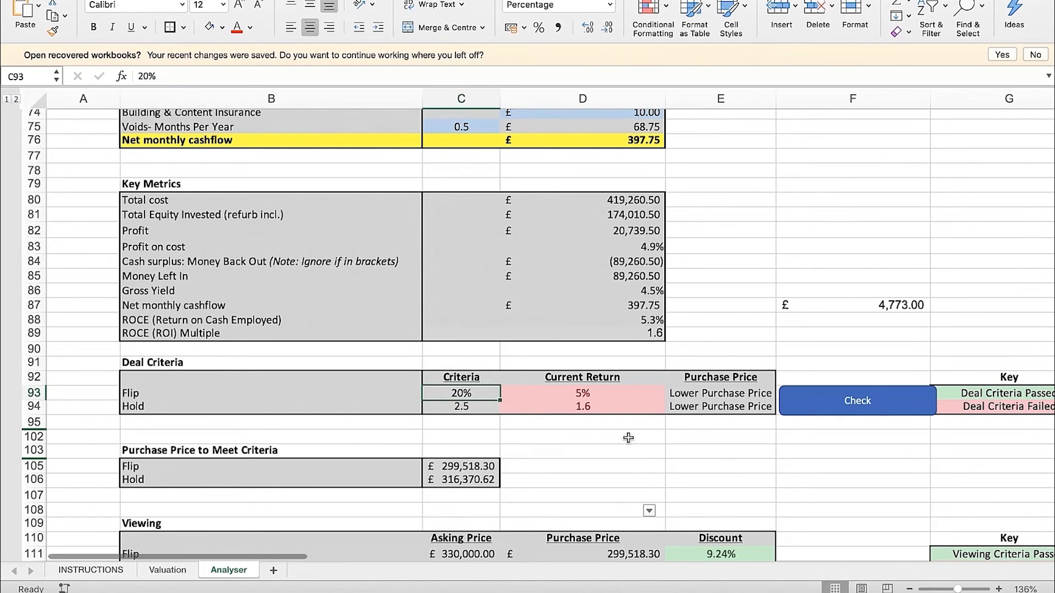
click(645, 248)
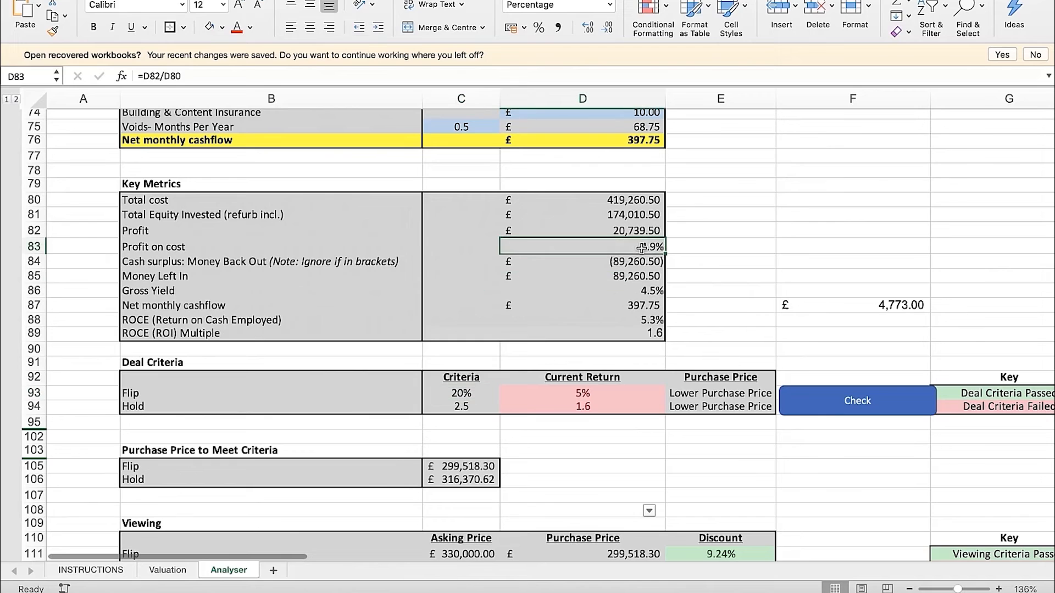
drag(291, 250, 567, 251)
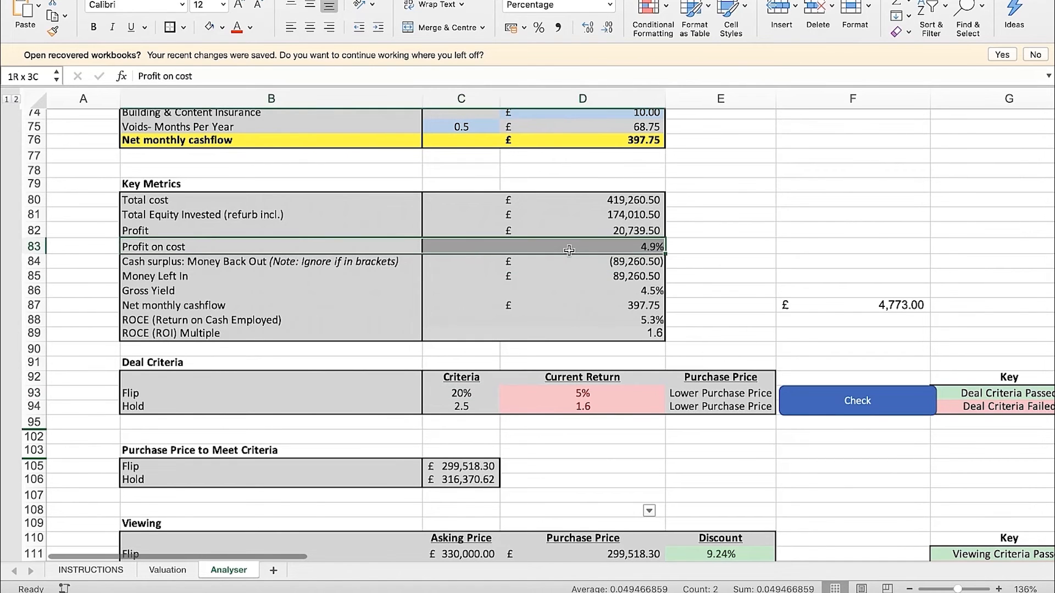
click(465, 395)
click(261, 402)
click(439, 409)
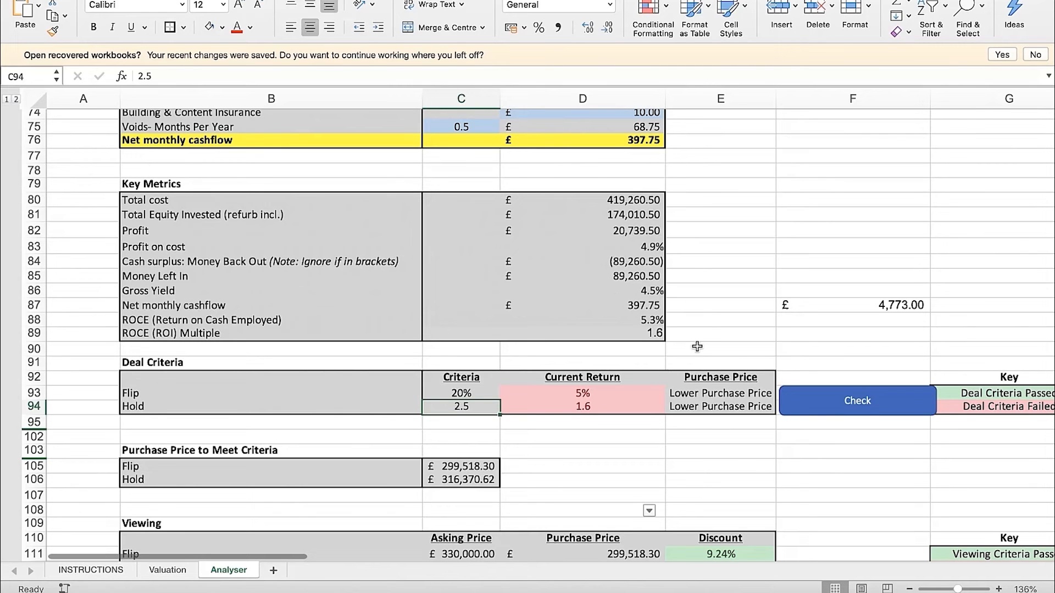
Calculate the required ROCE in cell F82 with the formula =4%*2.5, formatted as a percentage
click(811, 233)
text(=)
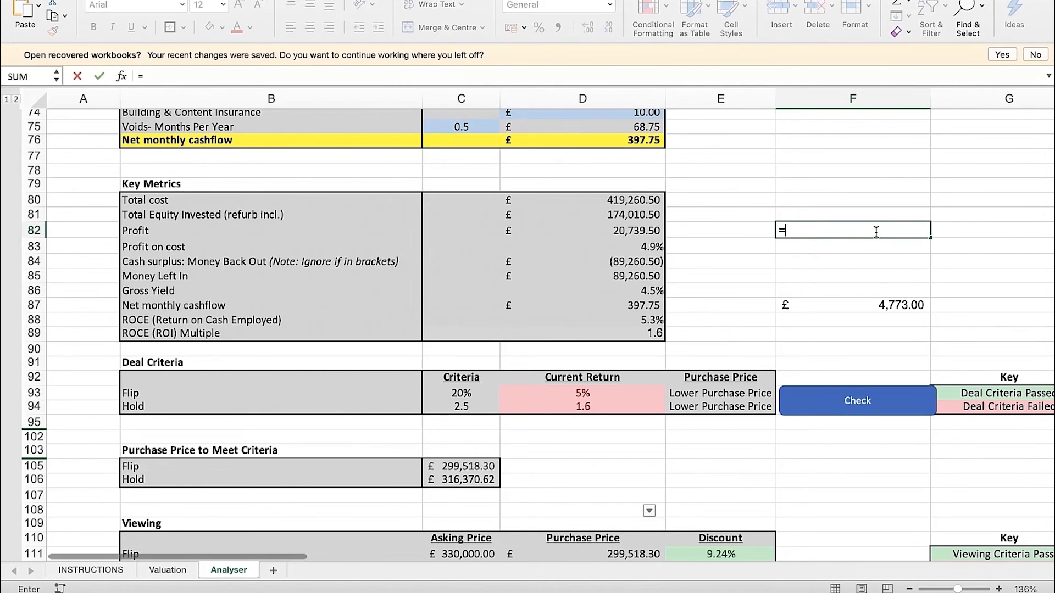
text(4%)
key(Return)
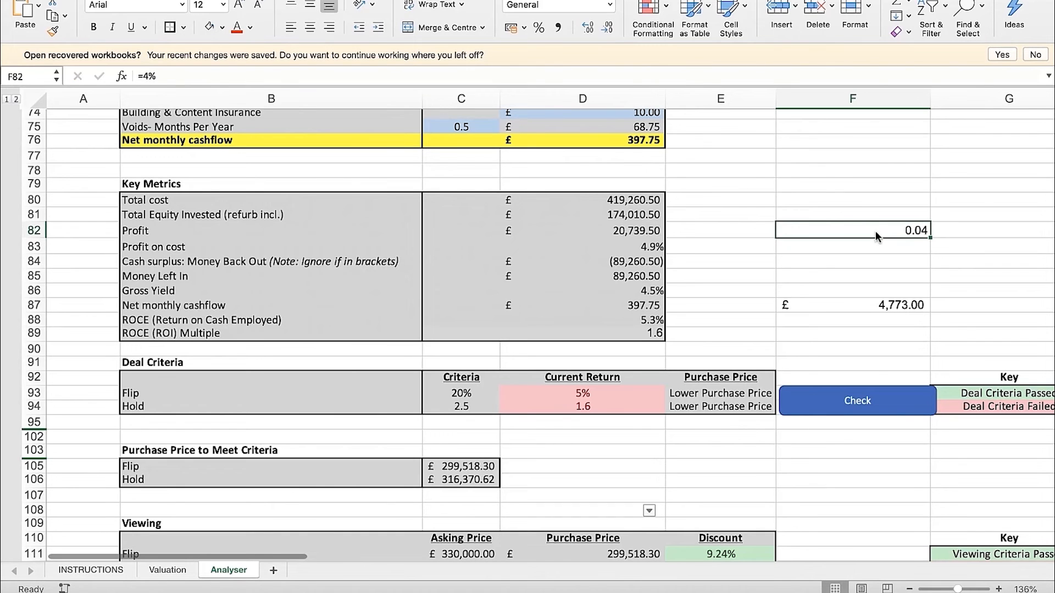
click(537, 29)
click(589, 77)
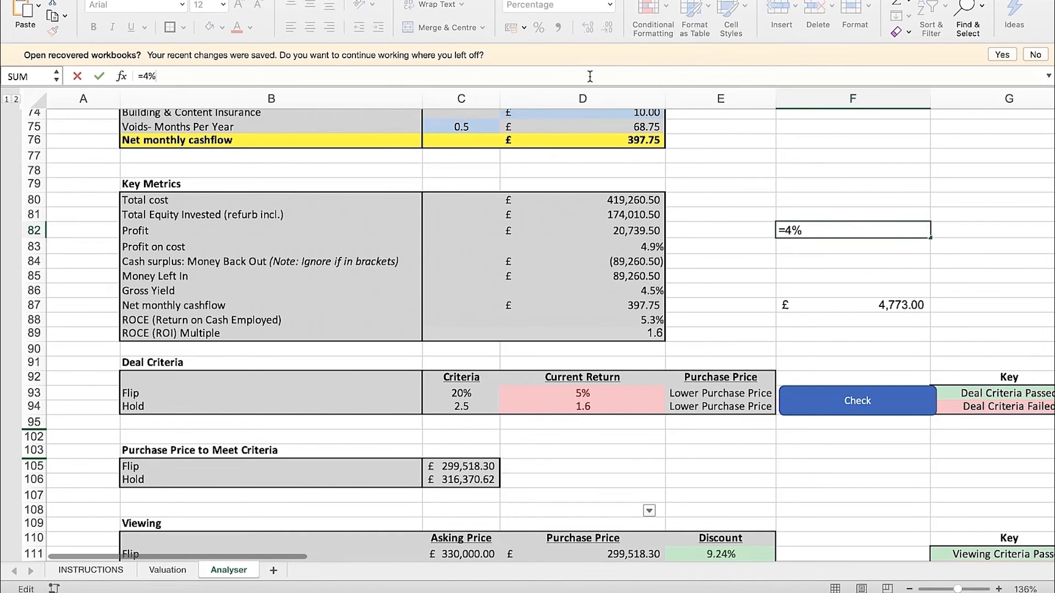
text(*2.5)
key(Return)
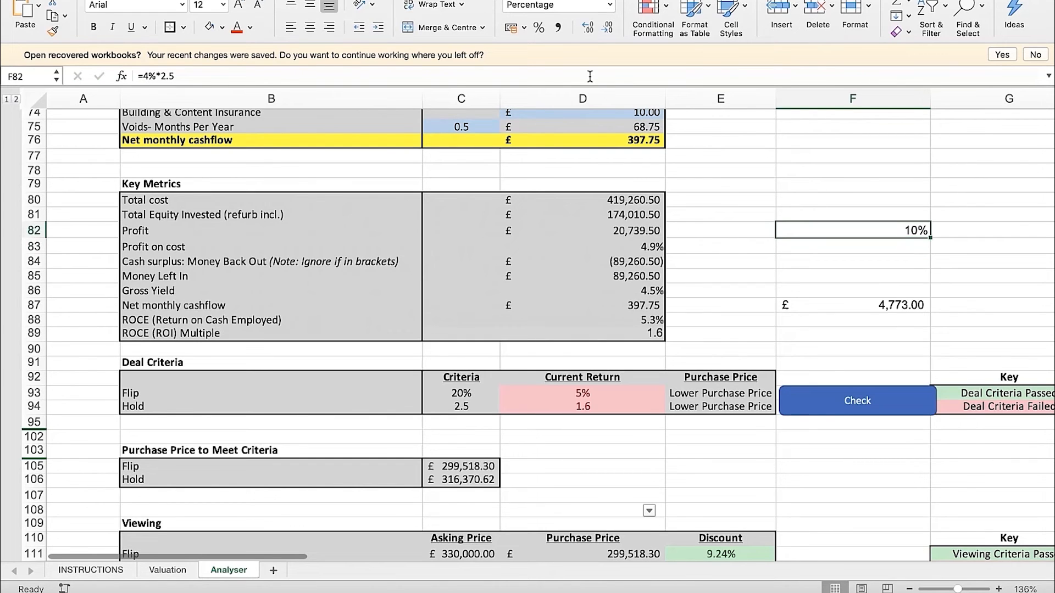
Clear the ROCE calculation from cell F82
click(891, 246)
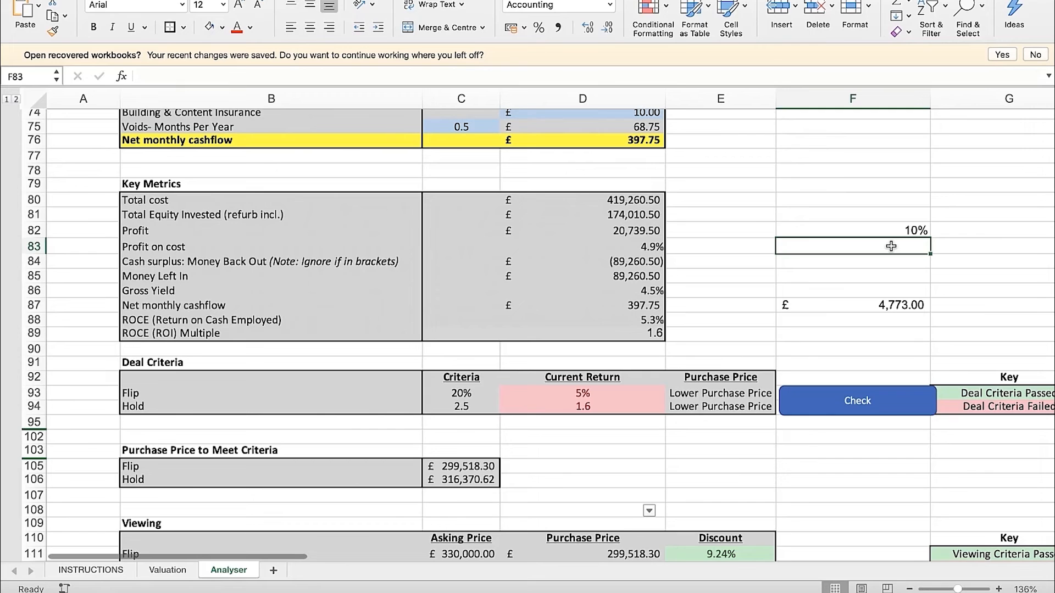
key(Up)
key(Delete)
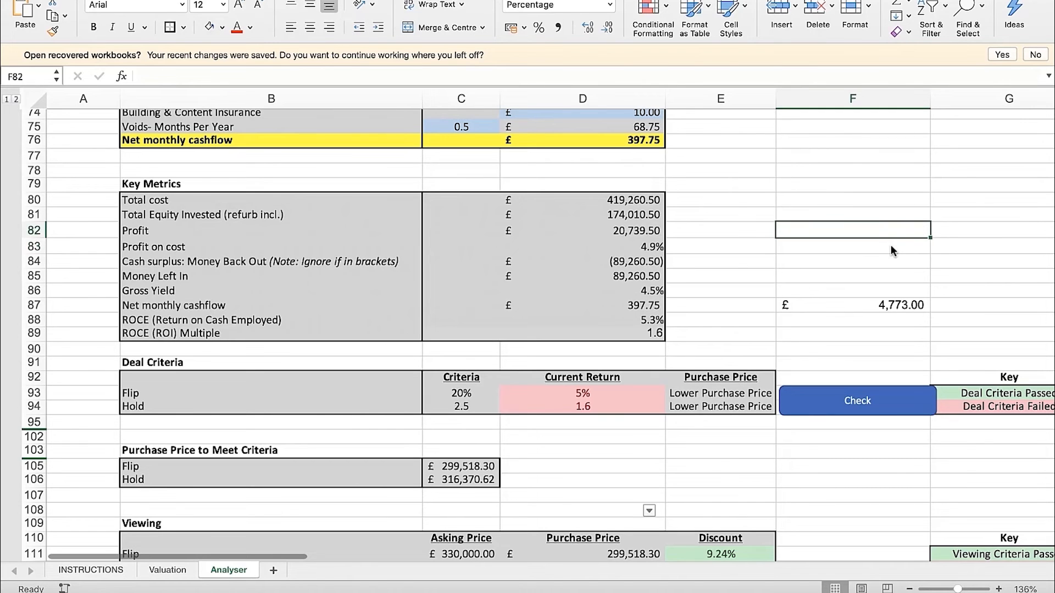
Show the Flip current return in D93 with one decimal place to match Profit on cost in D83
click(468, 412)
key(Right)
key(Left)
key(Up)
key(Right)
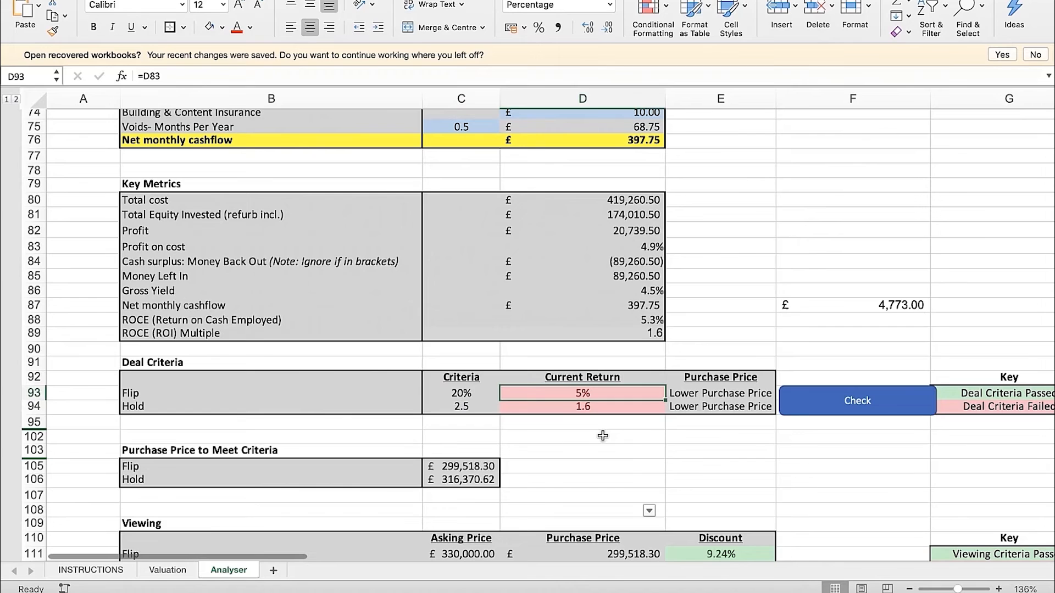
click(646, 247)
click(598, 392)
click(586, 31)
click(648, 246)
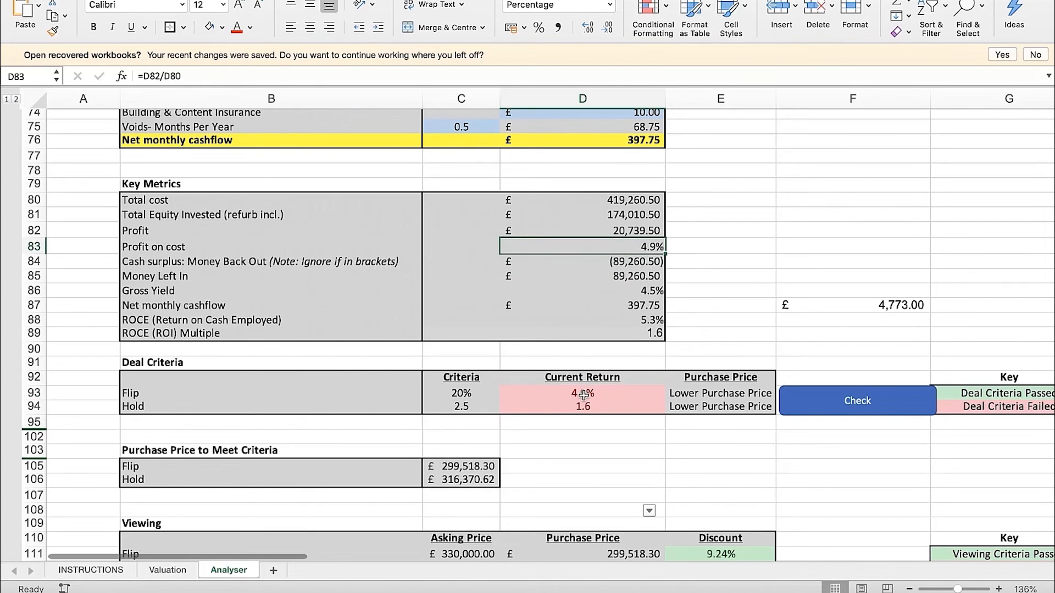
Compare the Hold current return formula in D94 with the ROCE (ROI) Multiple formula in D89
click(549, 393)
click(549, 407)
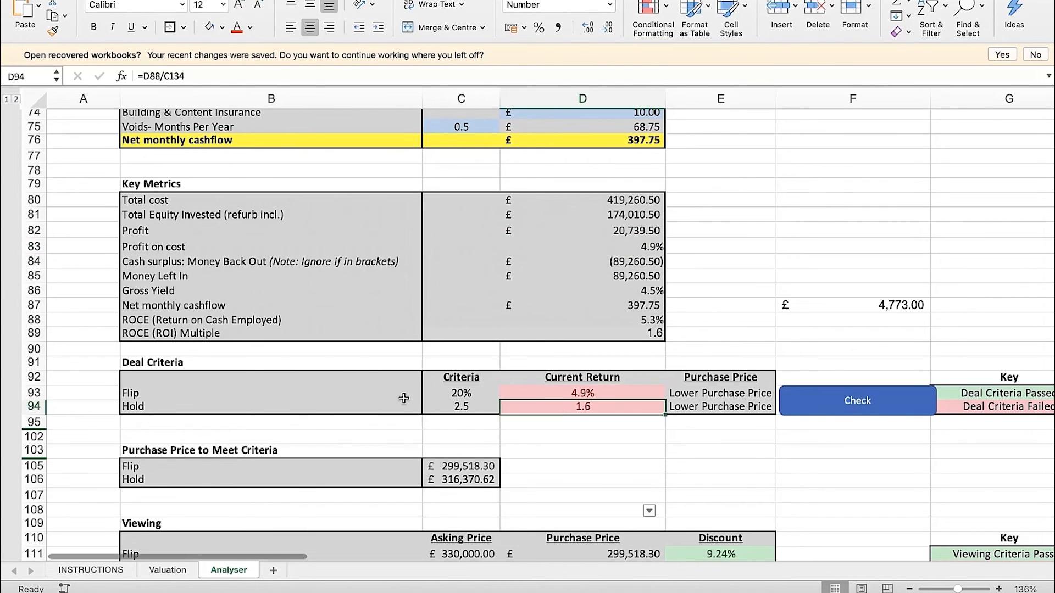
click(640, 334)
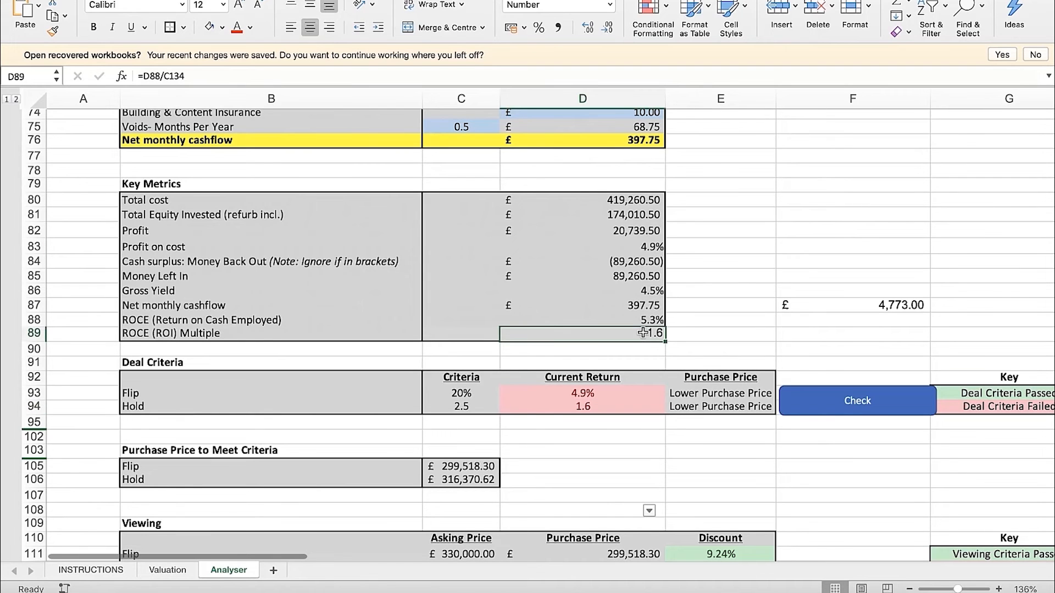
click(716, 330)
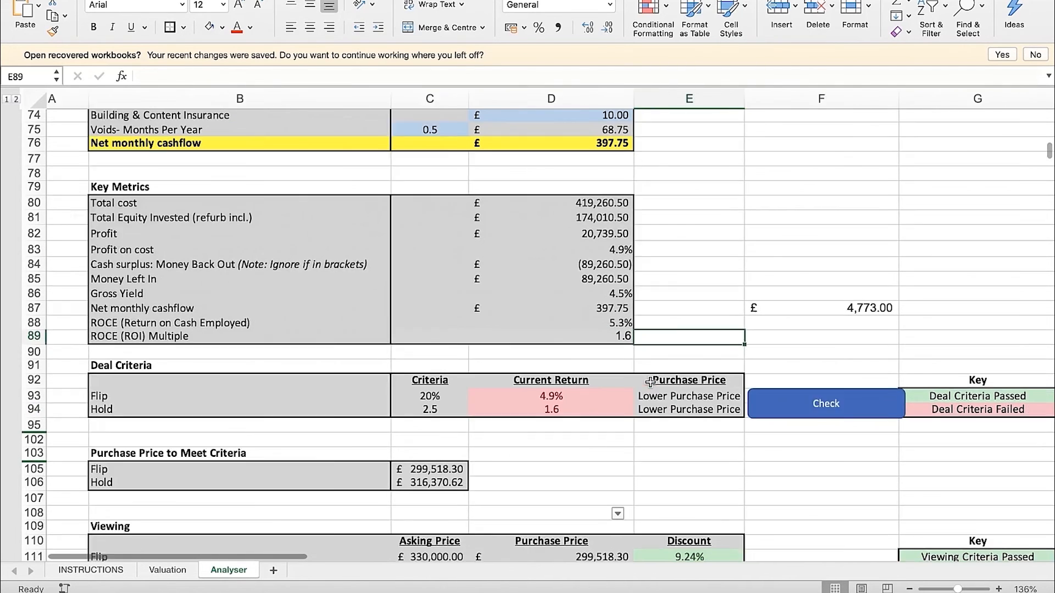
Check the Deal Criteria colour key for passed and failed deals
scroll(649, 382, right, 3)
click(906, 409)
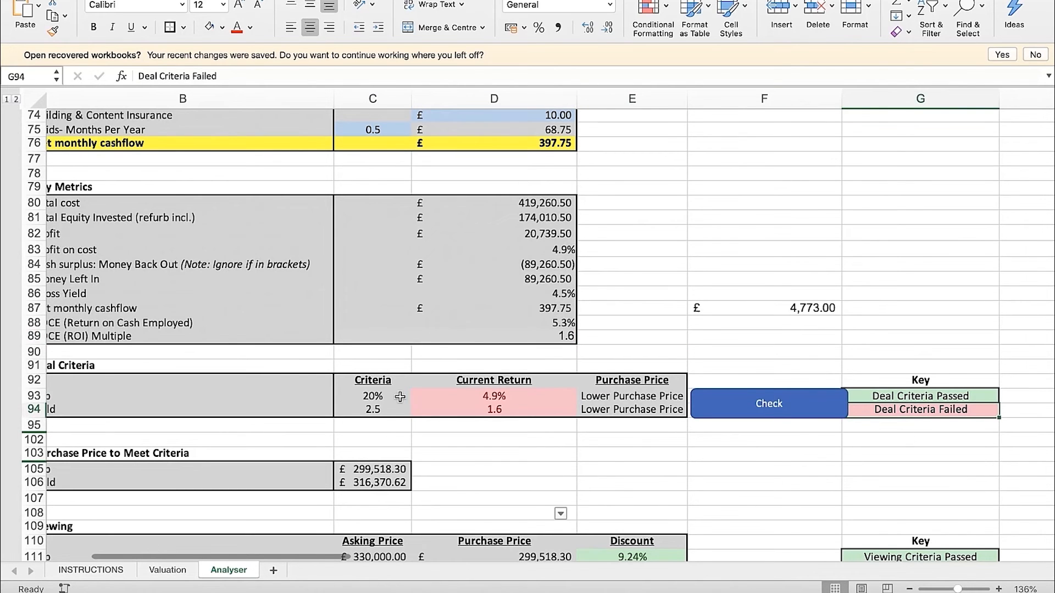
scroll(441, 412, left, 1)
scroll(441, 412, left, 1)
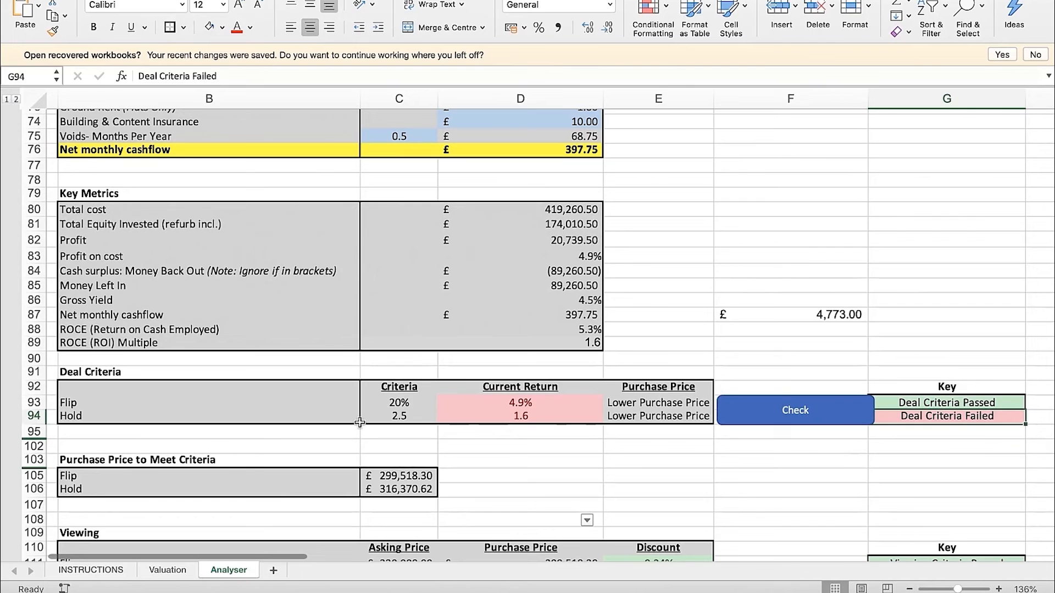
Compare the Flip and Hold criteria with their current returns in C93:D94
drag(339, 405, 506, 417)
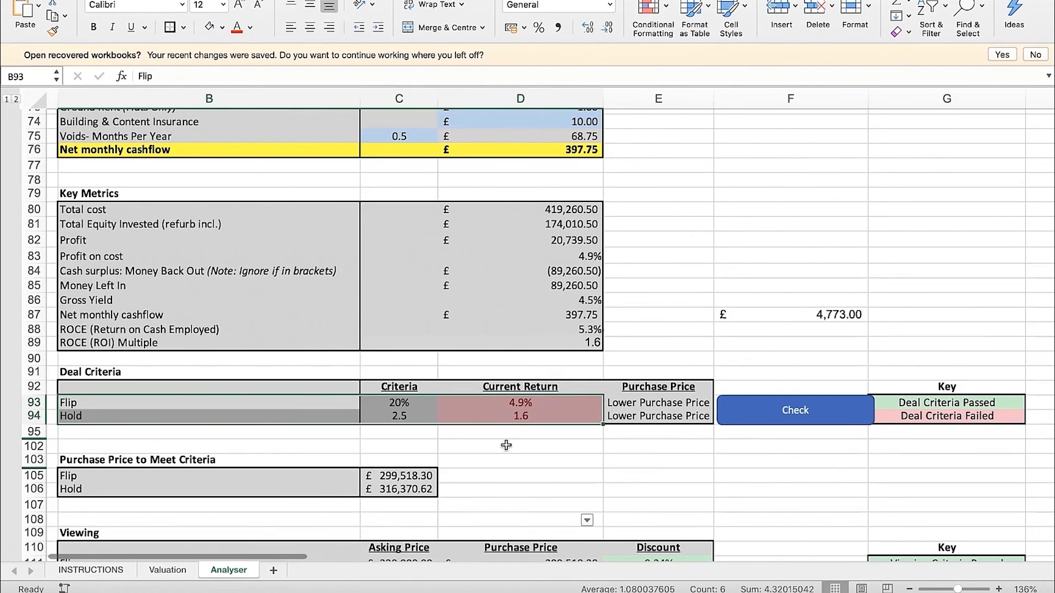
click(506, 445)
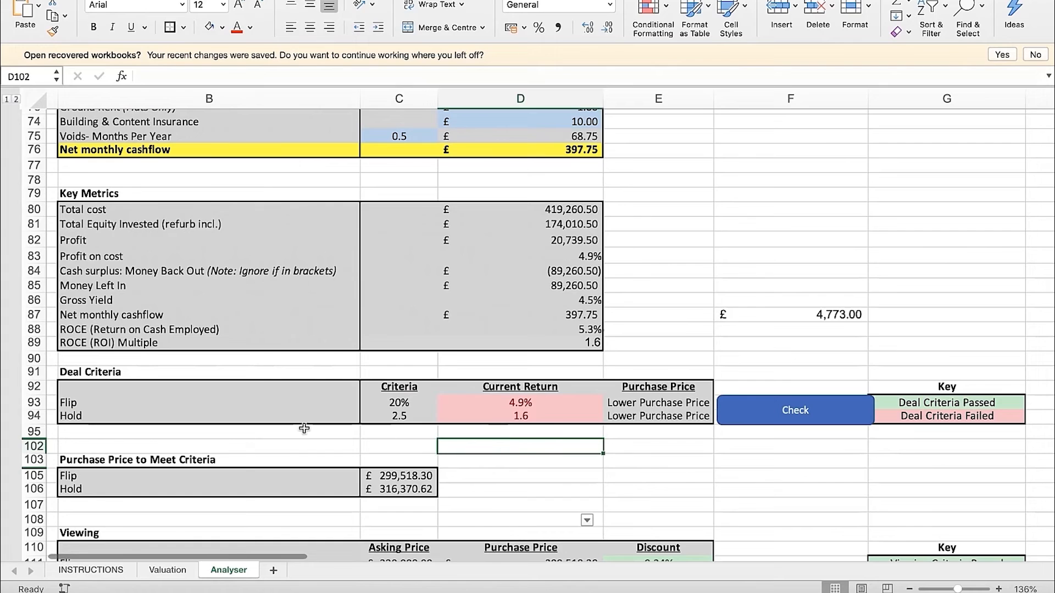
drag(393, 406, 506, 410)
click(528, 442)
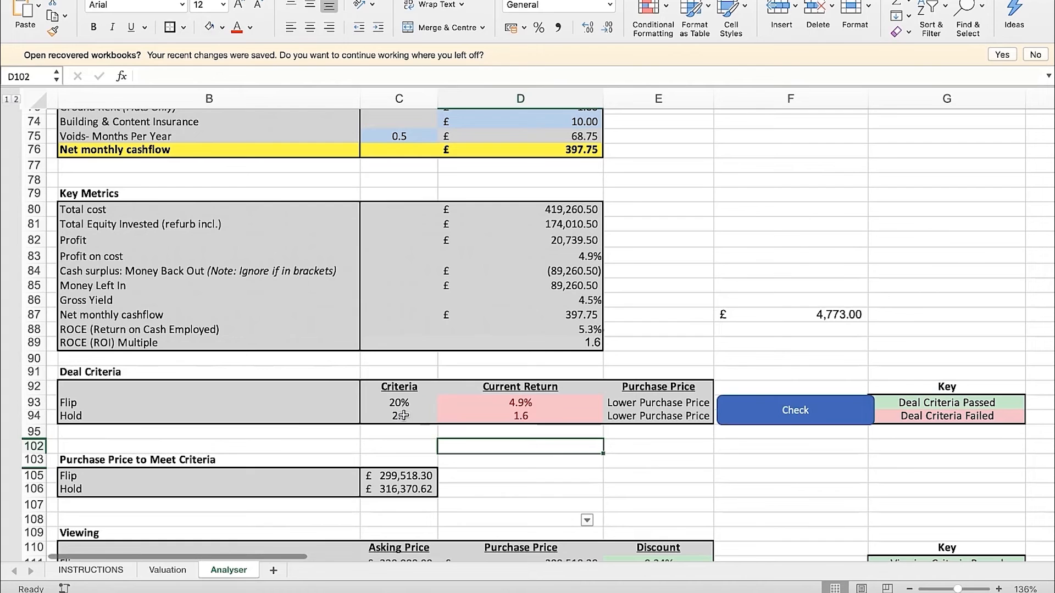
drag(388, 415, 514, 416)
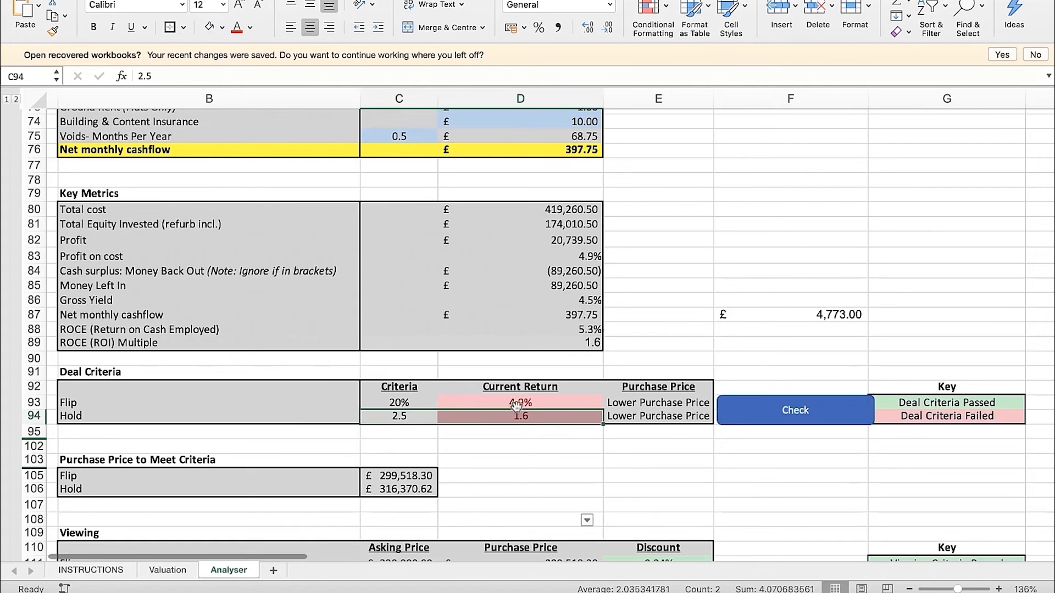
Run the Deal Criteria check to recalculate the Flip and Hold purchase prices that meet the criteria
click(509, 446)
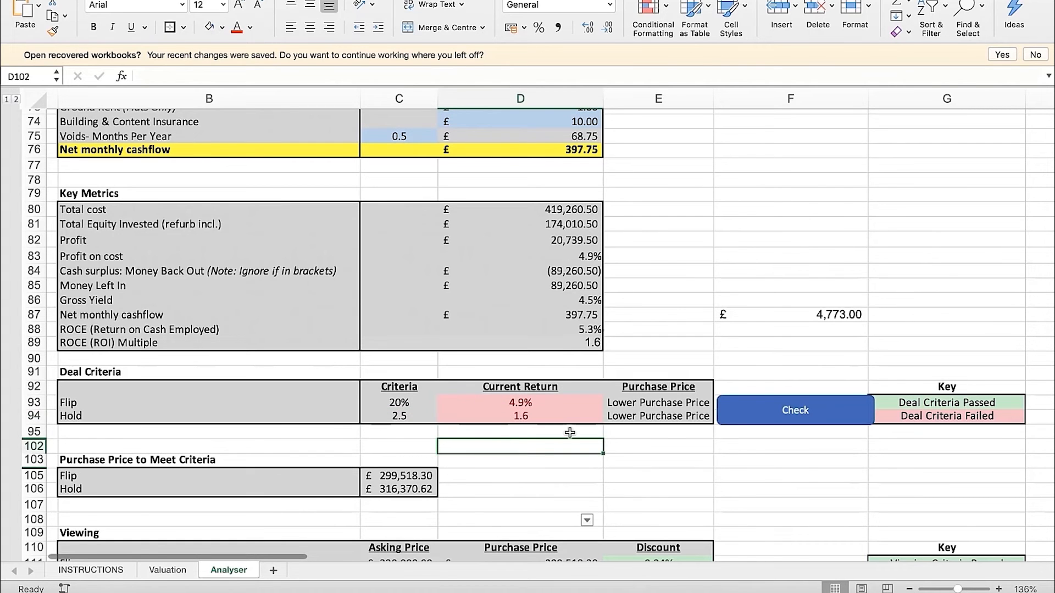
scroll(735, 457, down, 1)
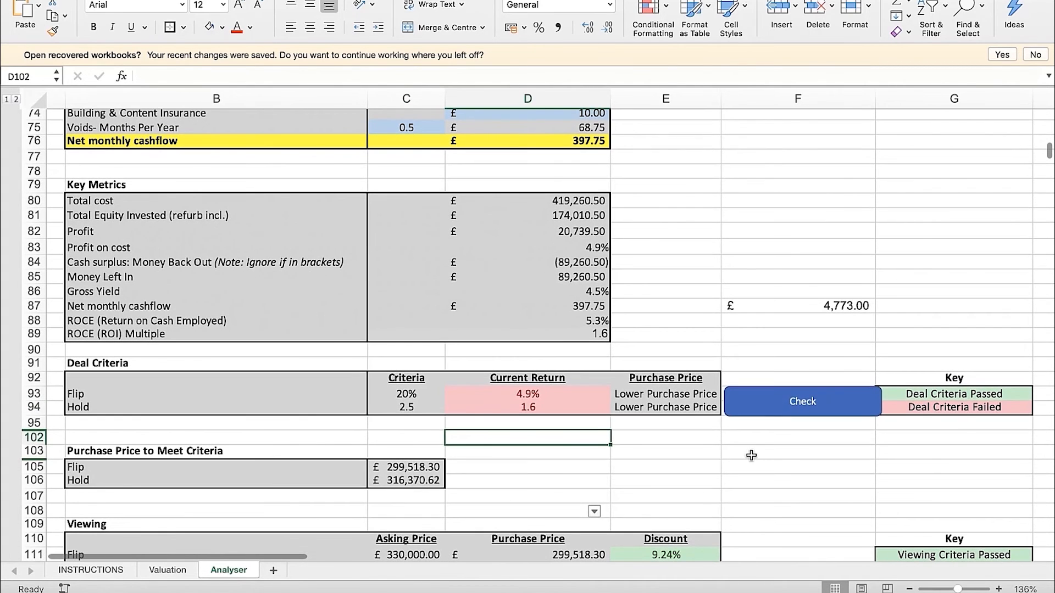
scroll(725, 457, down, 1)
click(695, 430)
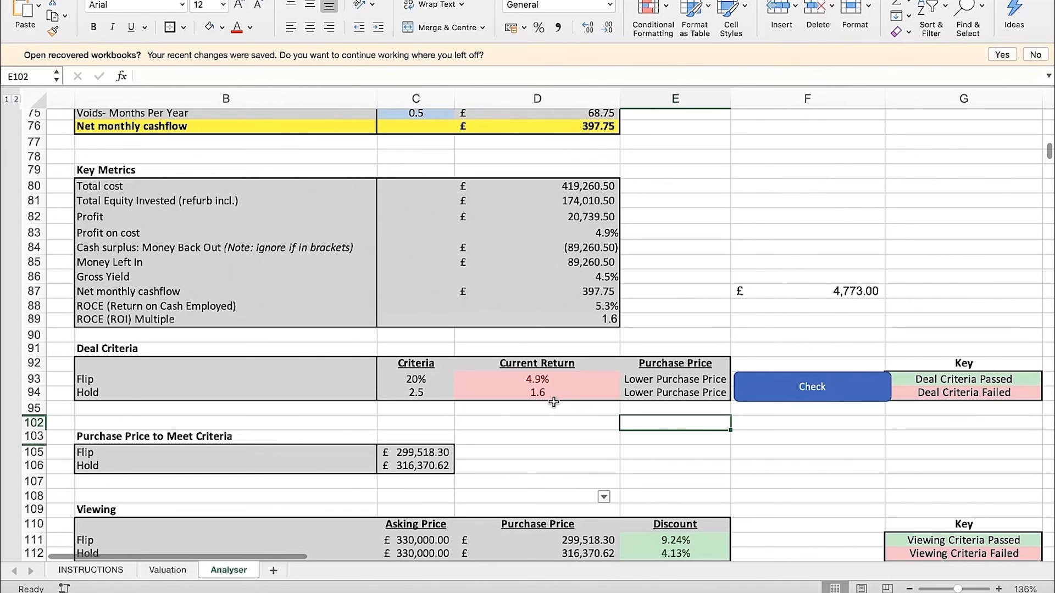
click(562, 422)
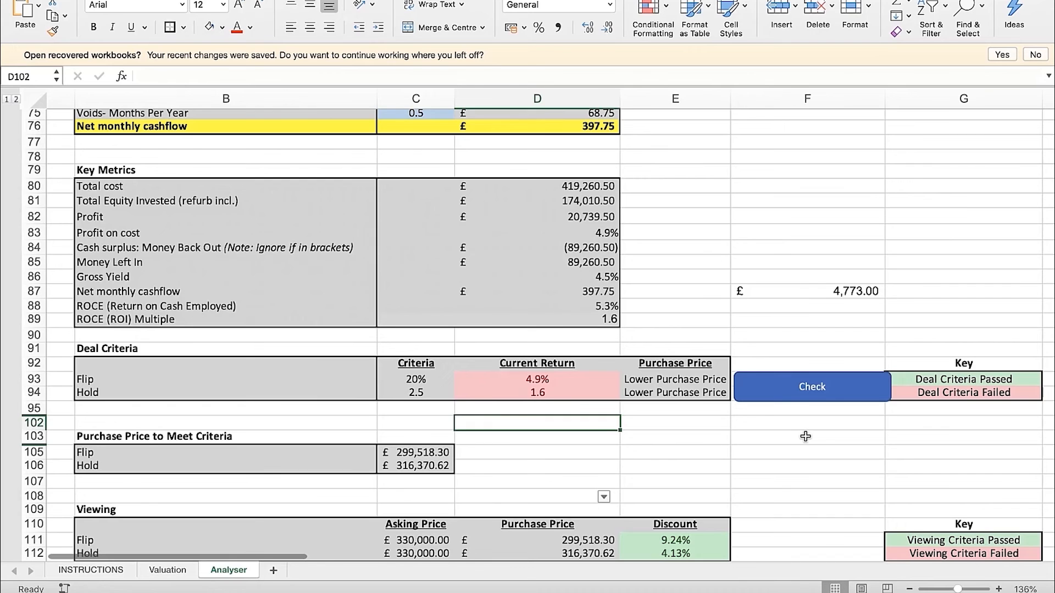
scroll(804, 435, down, 1)
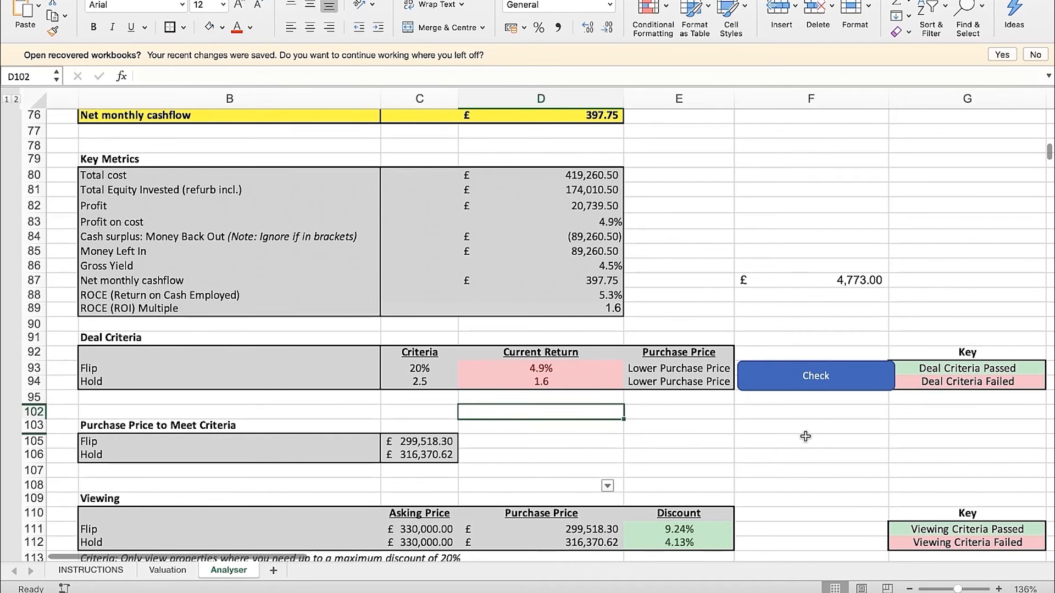
click(811, 379)
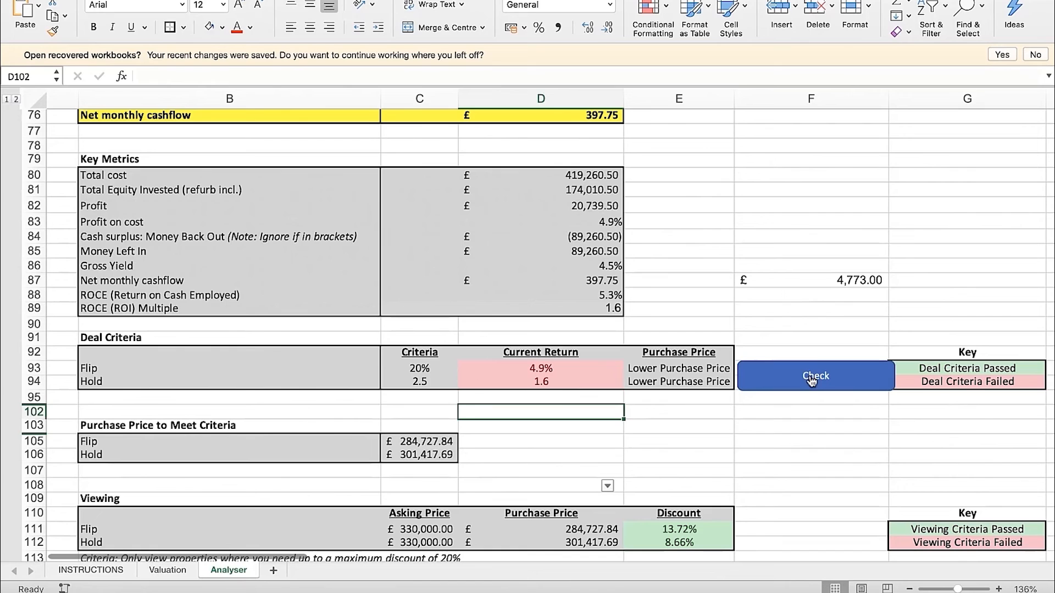
Review the Flip and Hold figures under Purchase Price to Meet Criteria in C105:C106
mouse_move(439, 442)
mouse_down()
mouse_move(435, 455)
mouse_move(449, 454)
mouse_up()
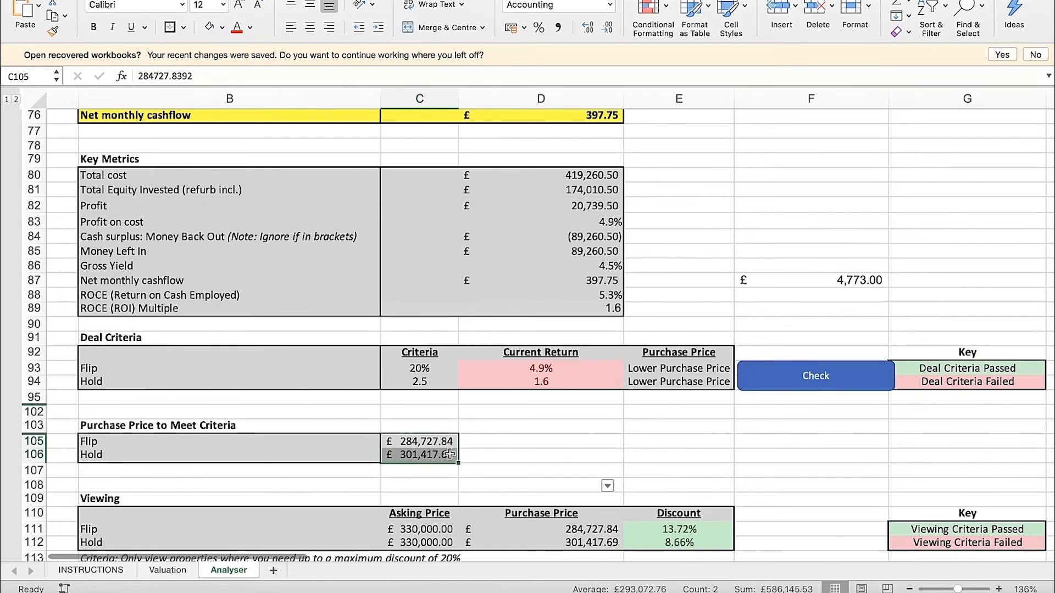
click(530, 443)
click(288, 442)
drag(347, 442, 404, 452)
click(474, 448)
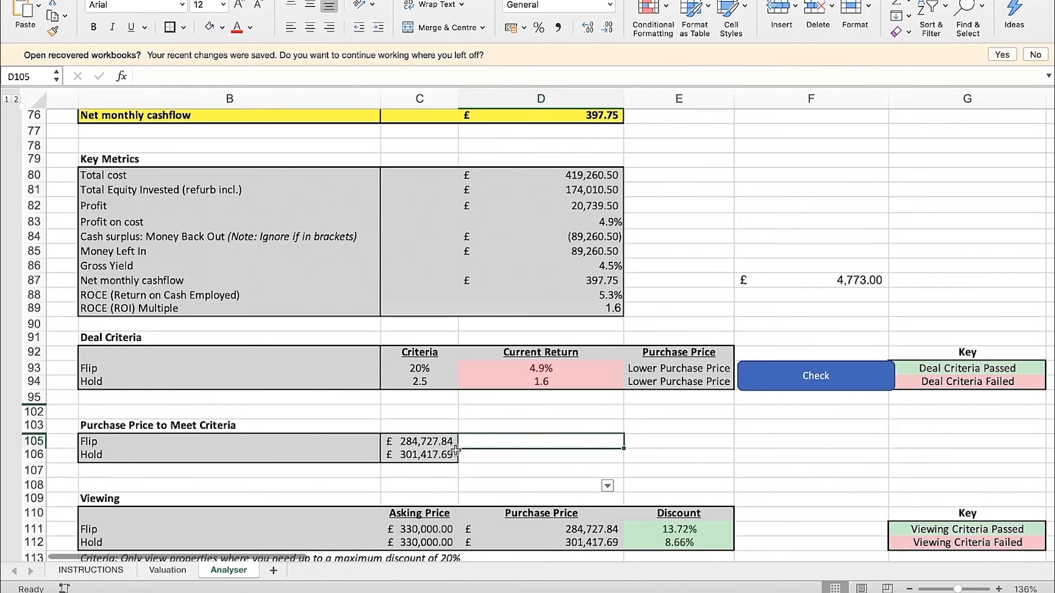
click(513, 426)
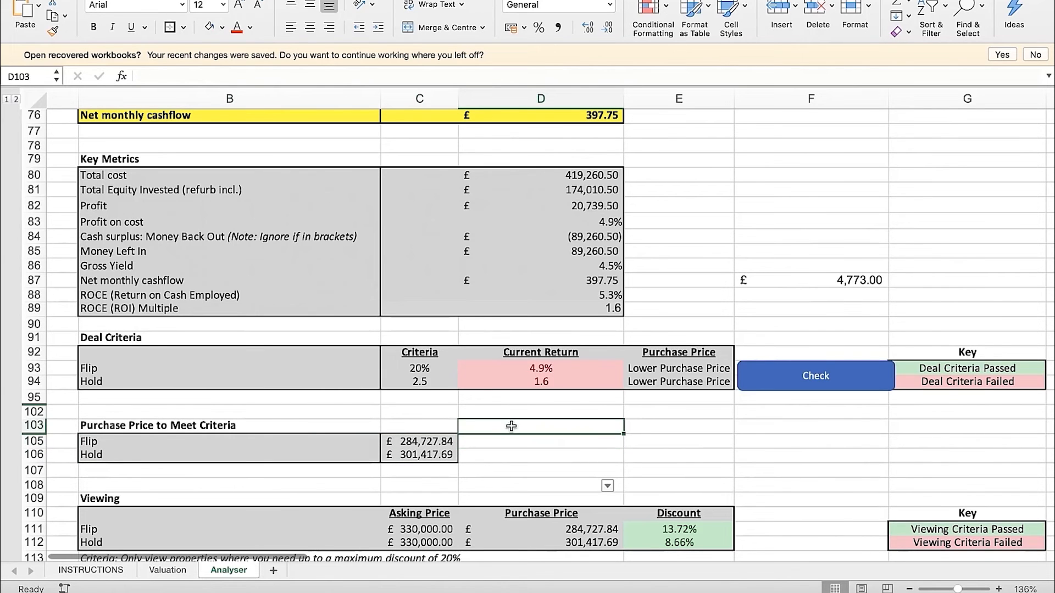
scroll(483, 436, down, 1)
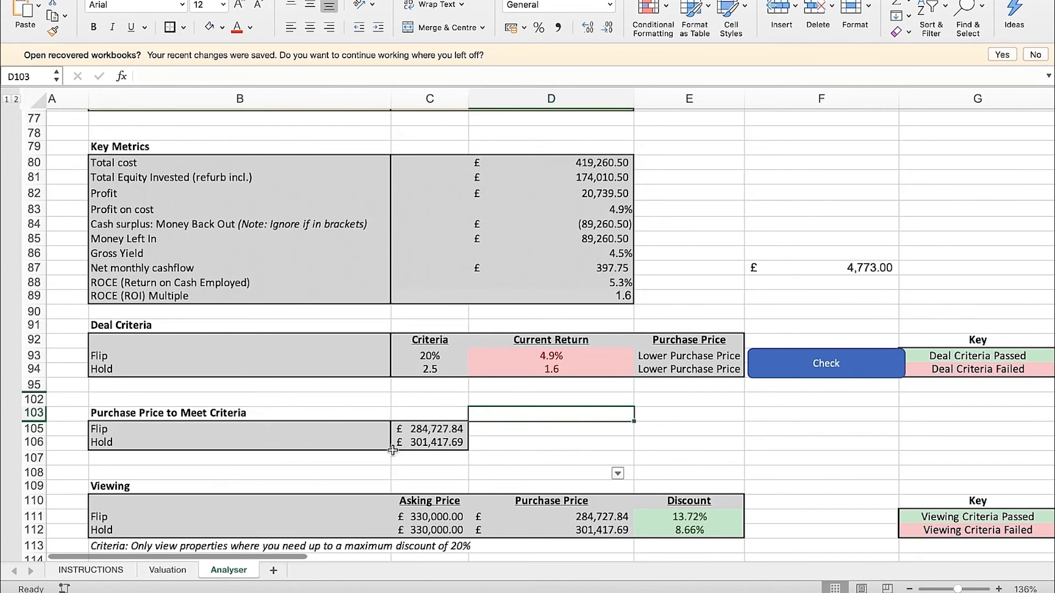
Compare the Hold purchase price in C106 with the Hold row of the Deal Criteria table
click(438, 446)
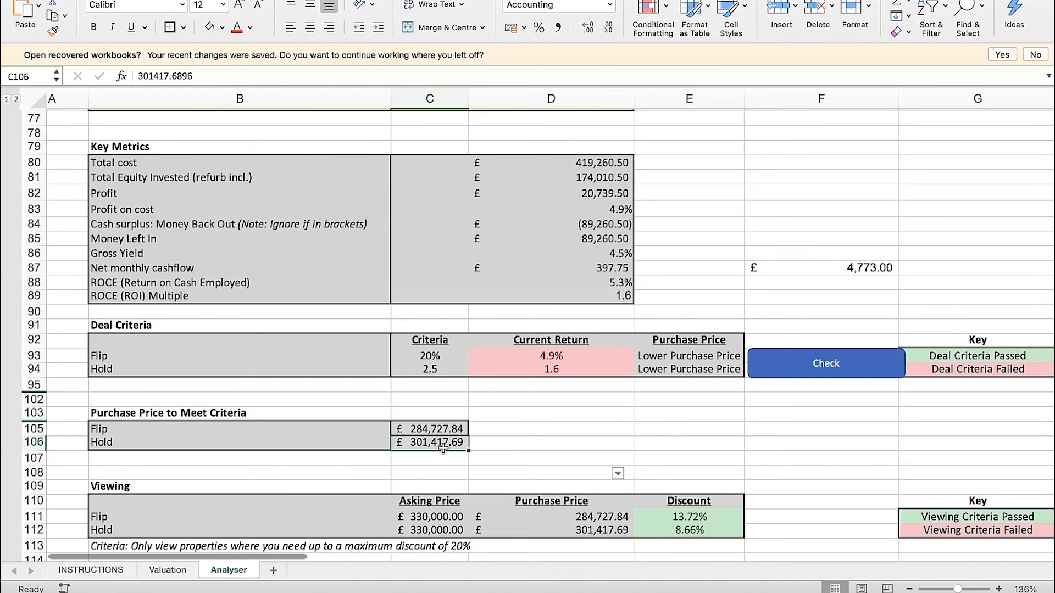
click(552, 370)
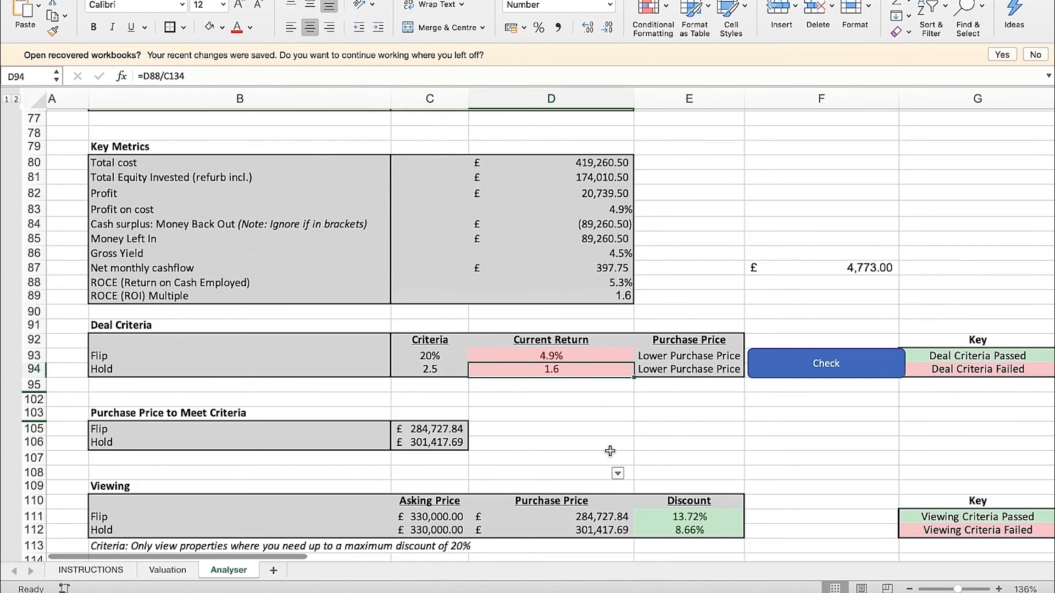
drag(246, 366, 643, 379)
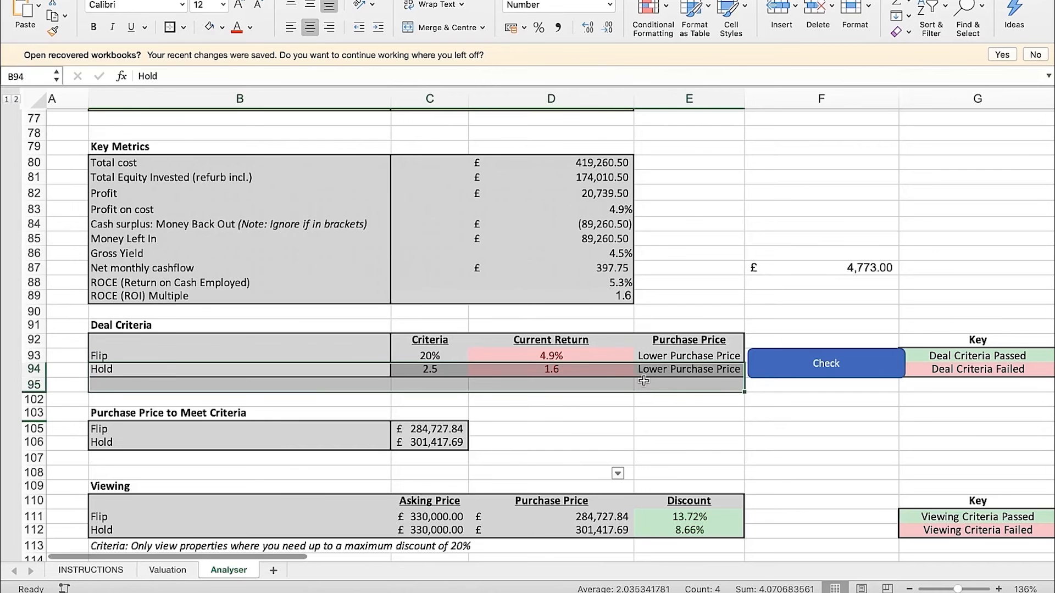
click(643, 410)
scroll(534, 429, down, 1)
click(454, 438)
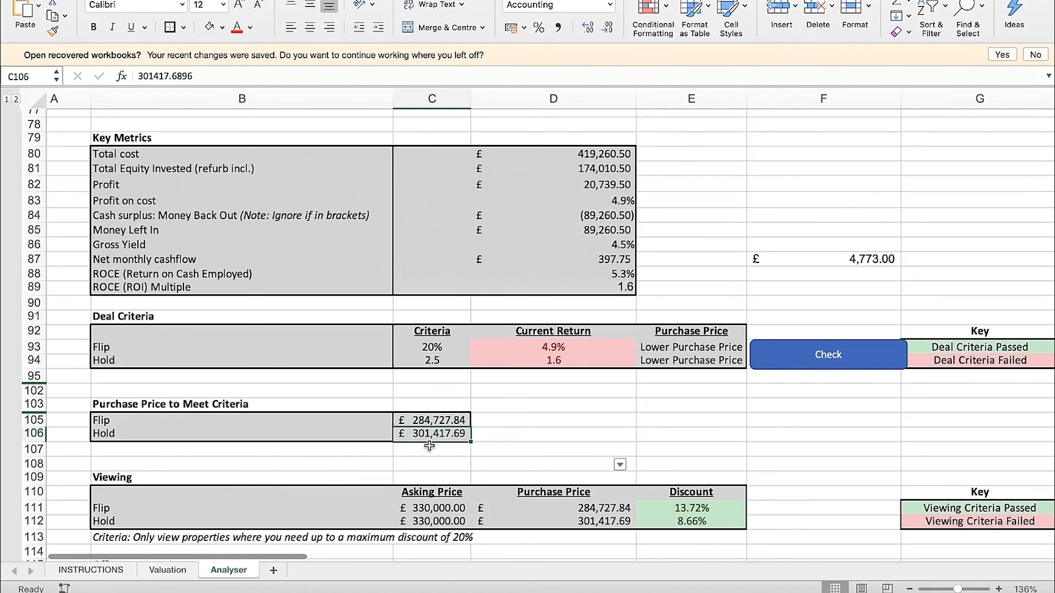
click(529, 427)
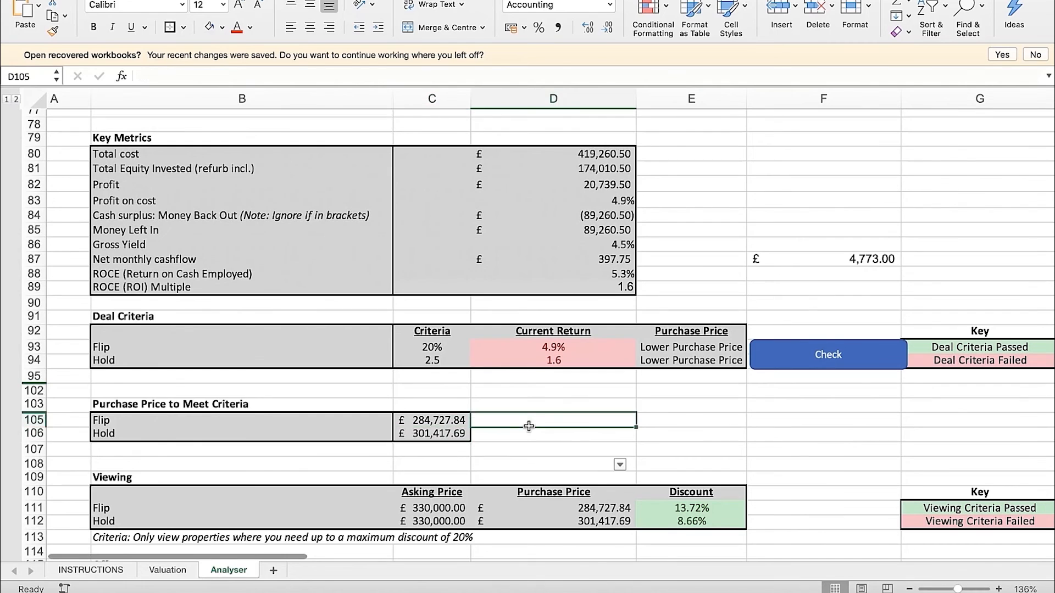
Check the asking and purchase prices in D5:D6 against the prices needed to meet the criteria
scroll(555, 352, up, 15)
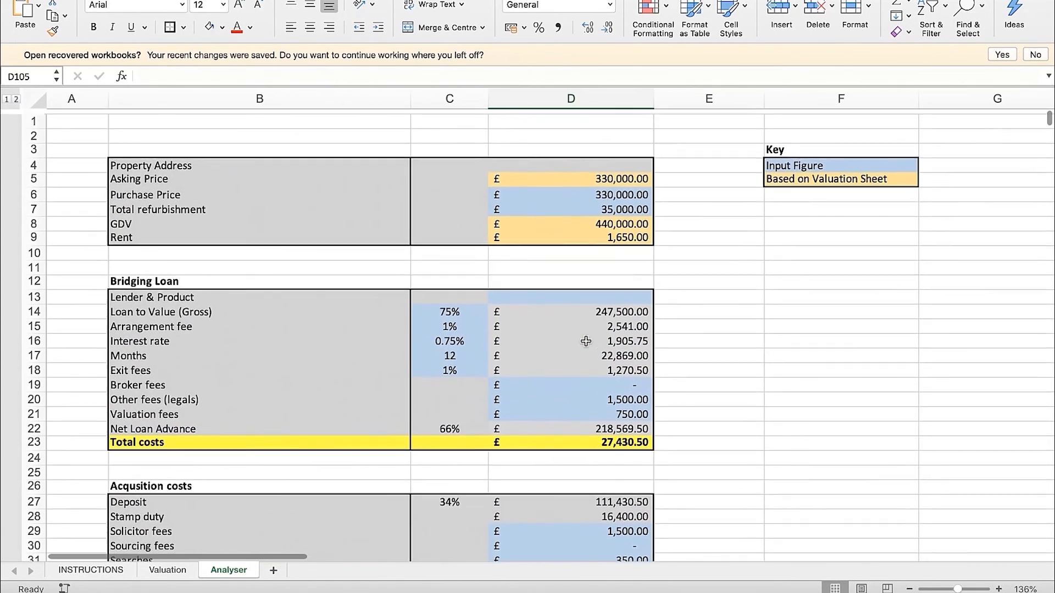
click(593, 192)
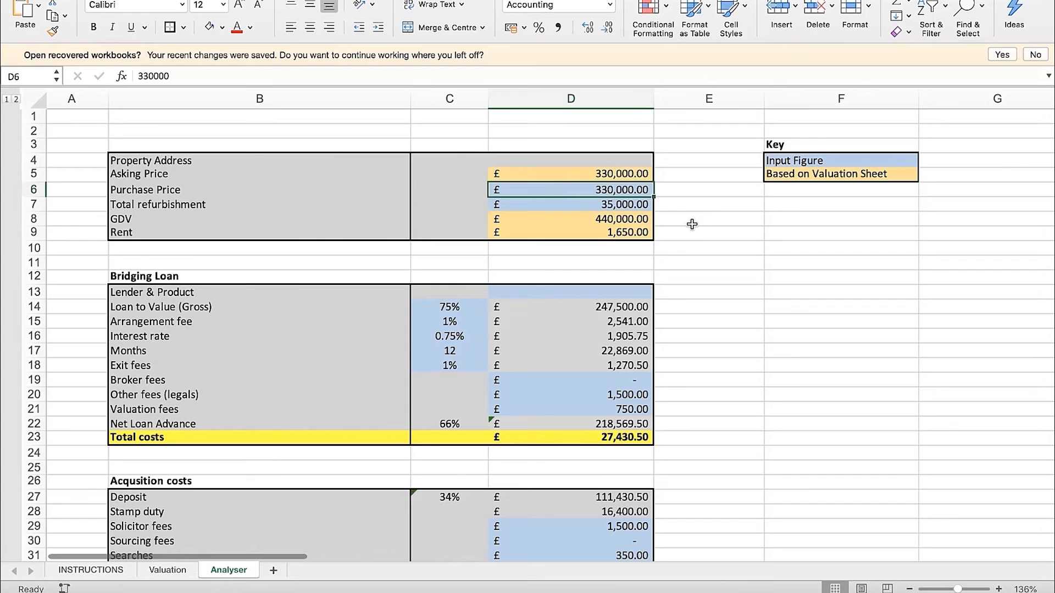
key(Up)
key(Down)
scroll(661, 292, down, 7)
scroll(661, 291, down, 20)
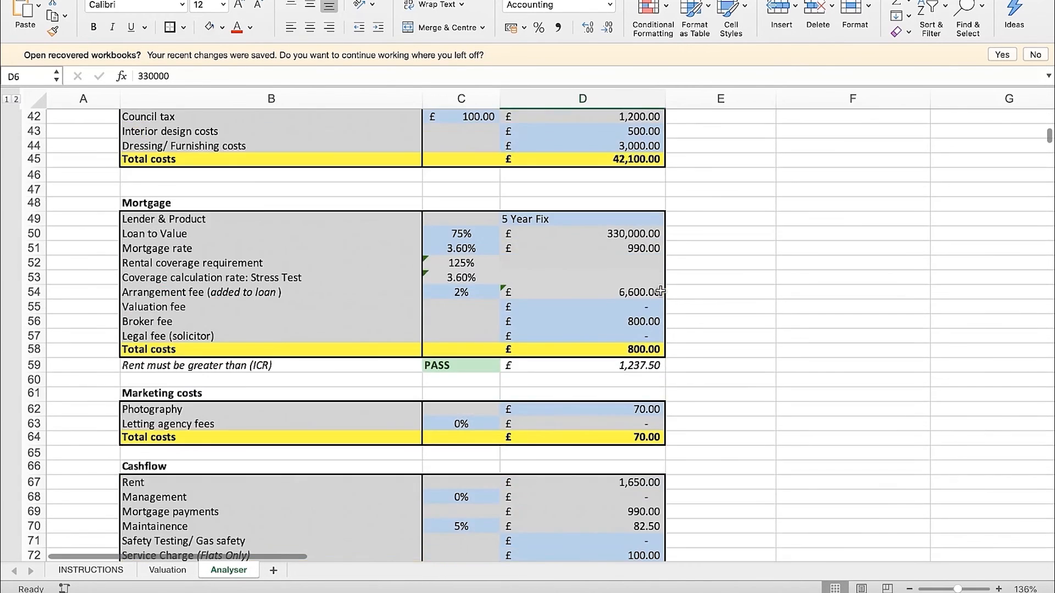
scroll(506, 410, down, 3)
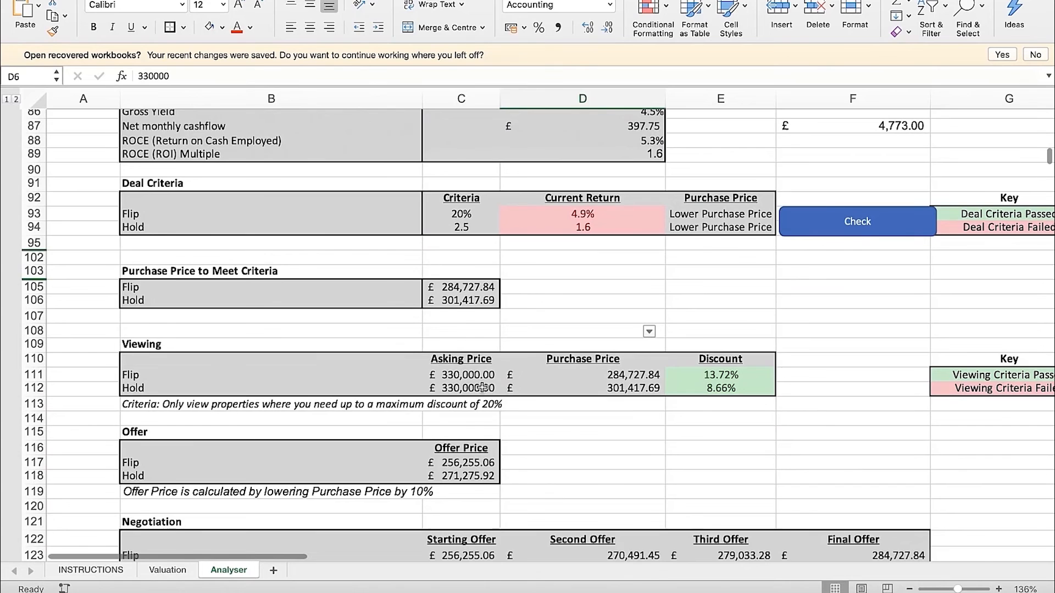
Set the Purchase Price in D6 to 301417, taken from the Hold price in C106
scroll(482, 345, up, 1)
click(467, 319)
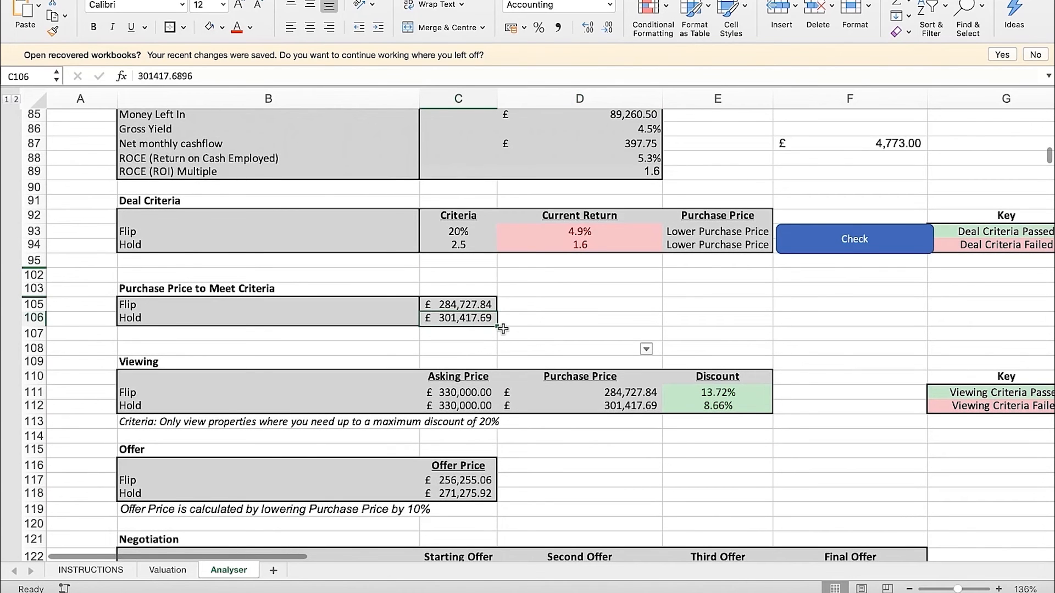
scroll(538, 314, up, 20)
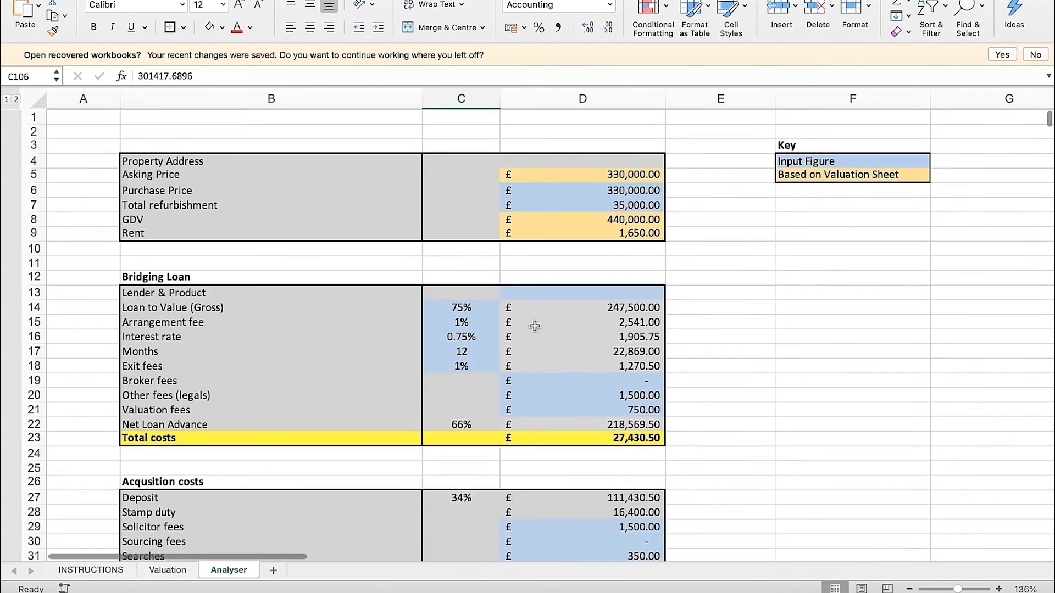
click(611, 192)
text(30)
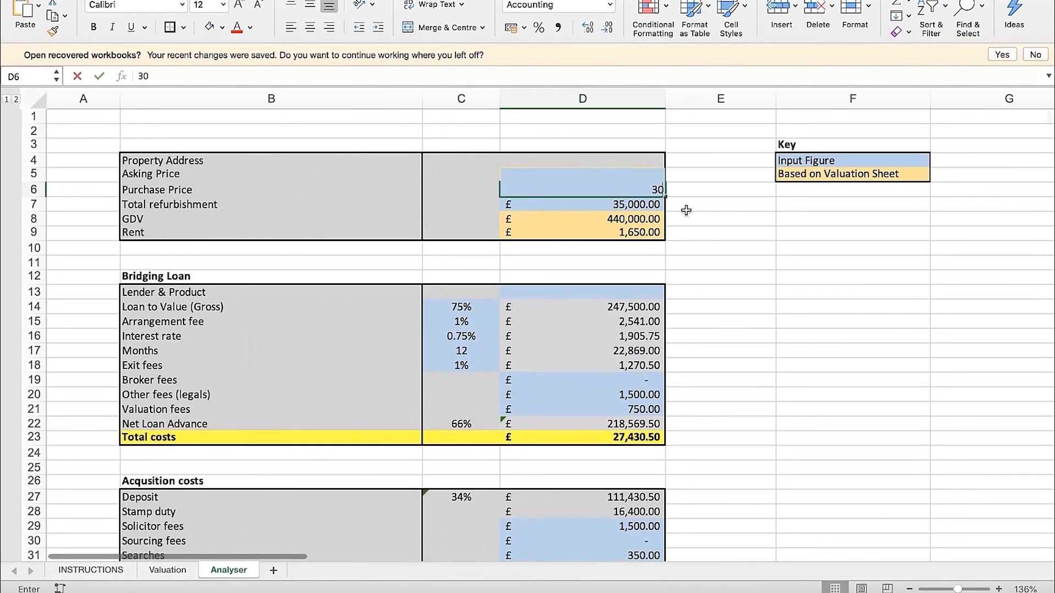
text(1,417)
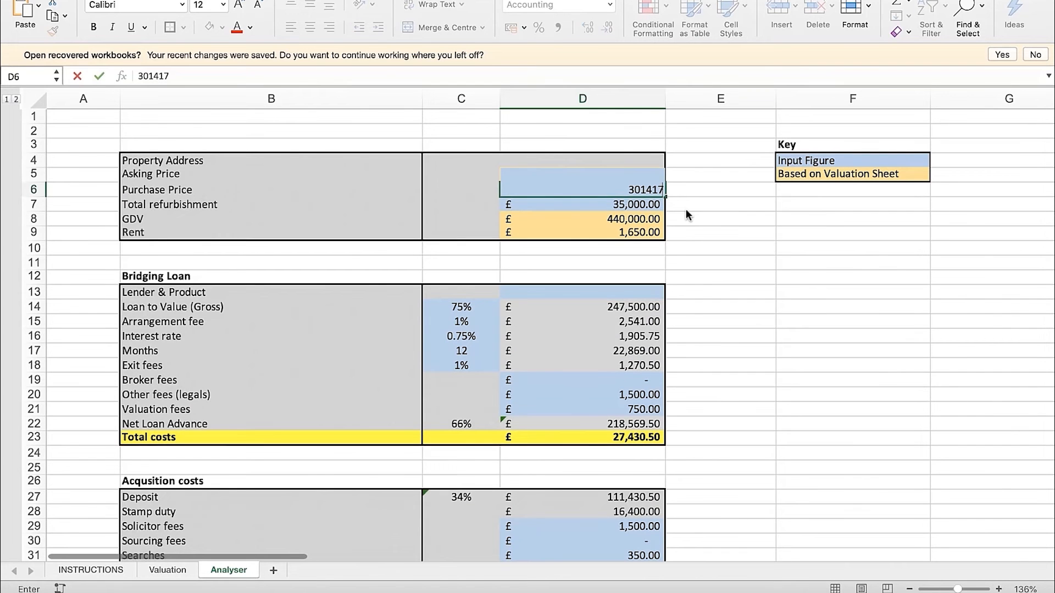
key(Return)
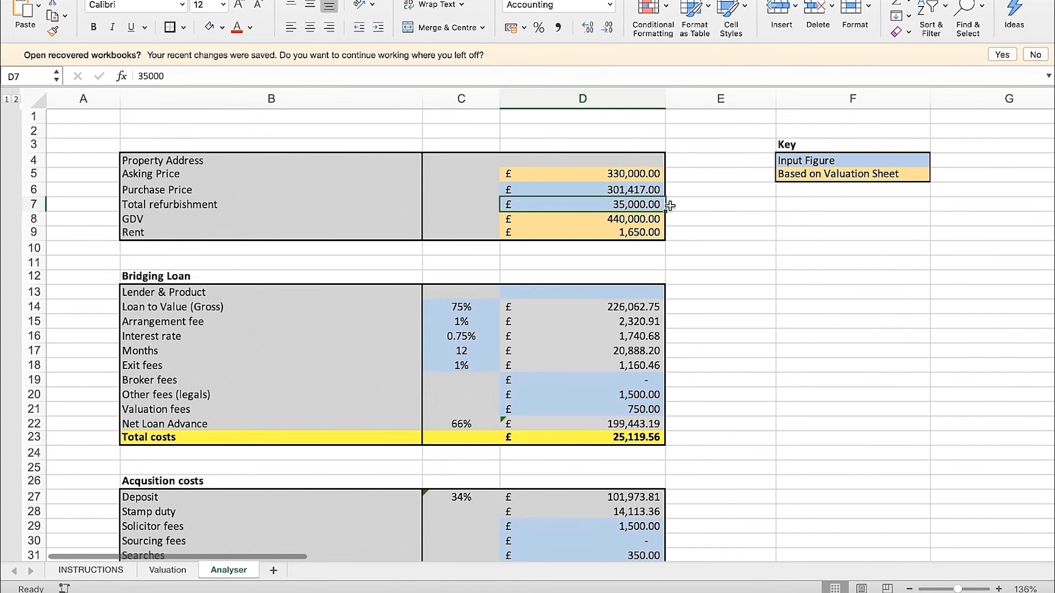
Check the ROCE (ROI) Multiple in D89 against the Hold criterion at the new purchase price
scroll(679, 258, down, 3)
scroll(680, 261, down, 20)
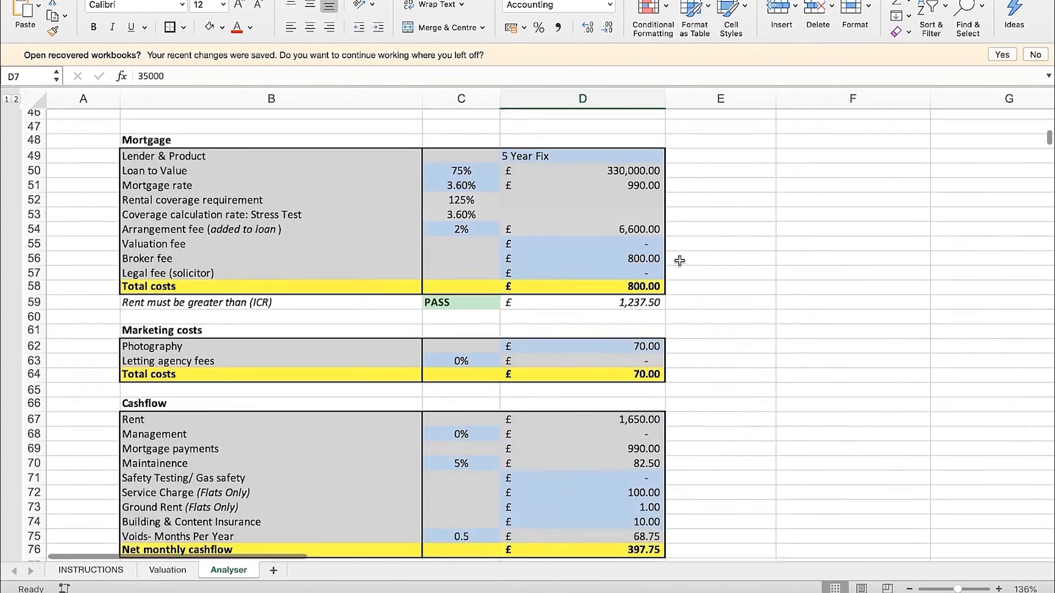
scroll(680, 261, down, 3)
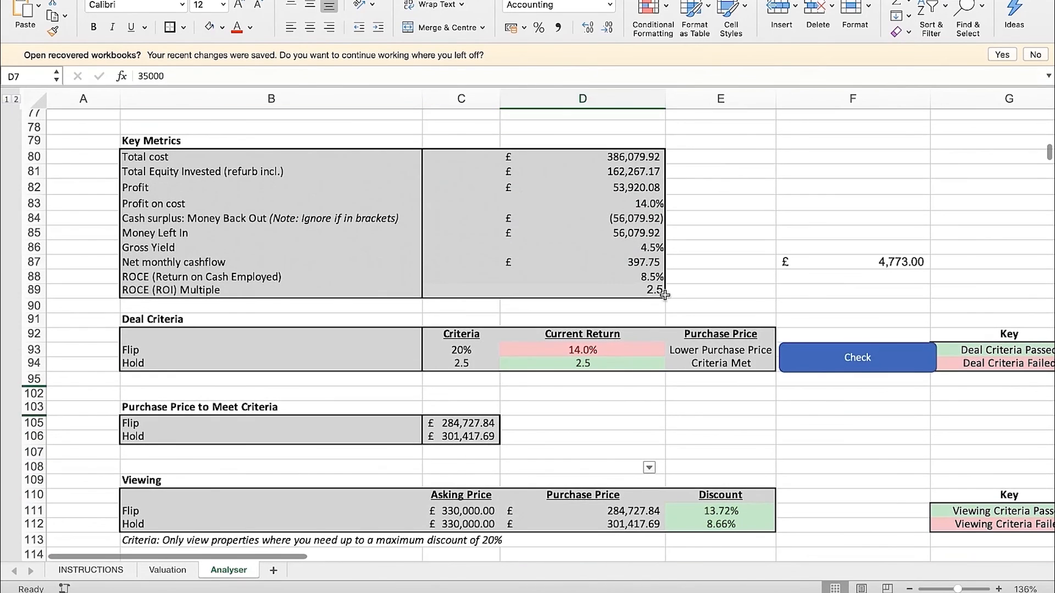
click(638, 294)
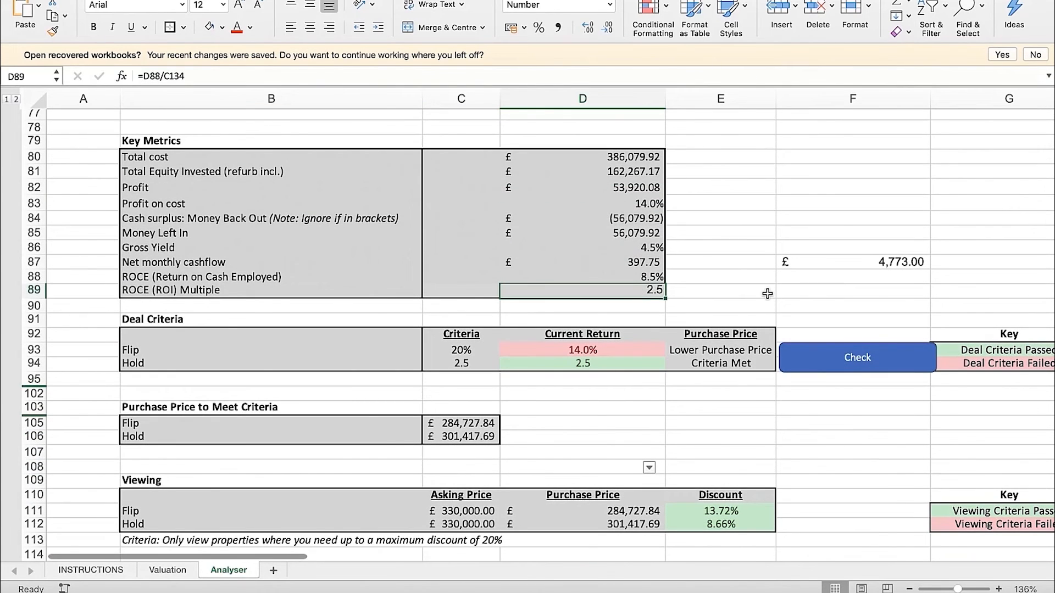
click(693, 291)
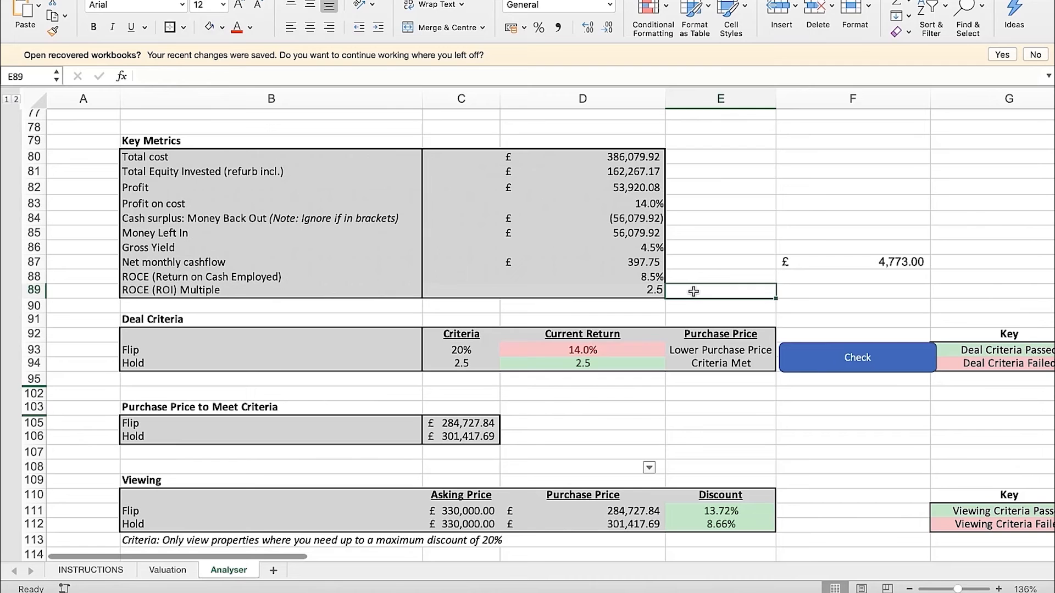
key(Left)
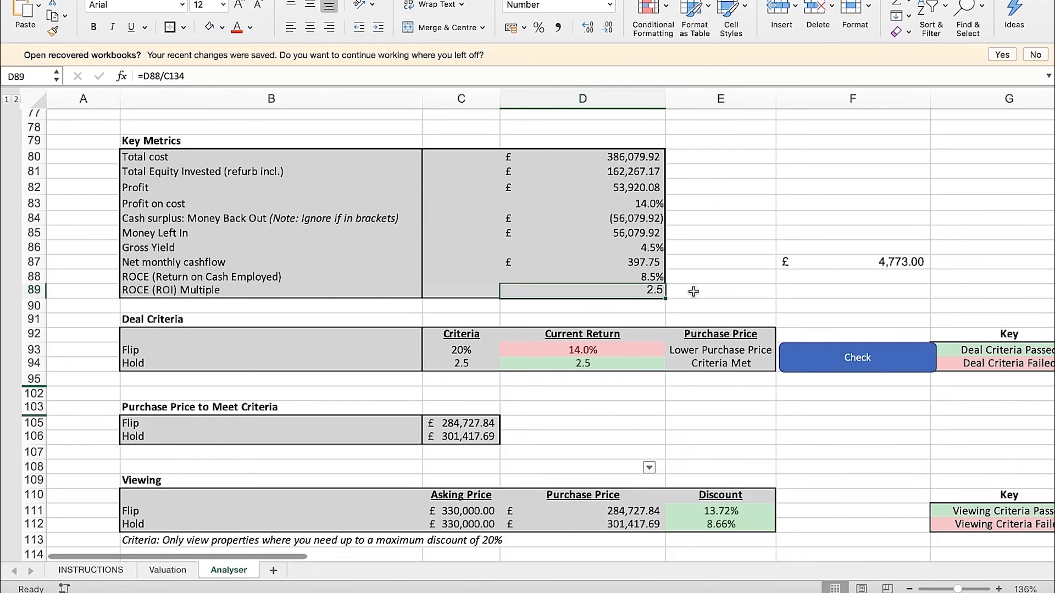
scroll(607, 388, down, 1)
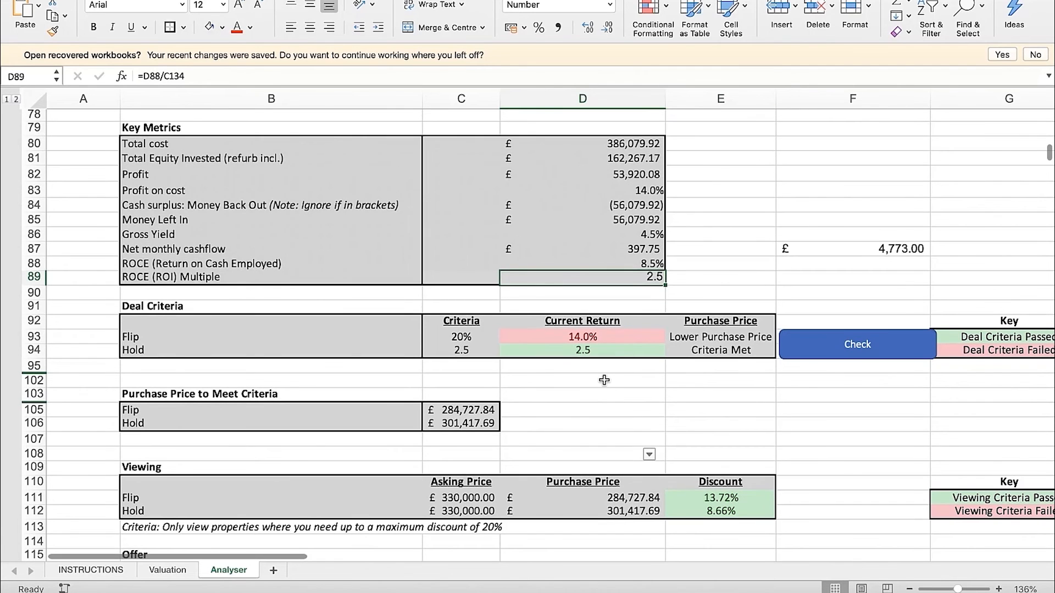
Review the Hold purchase price in C106 and the Flip and Hold current returns in D93:D94
click(480, 428)
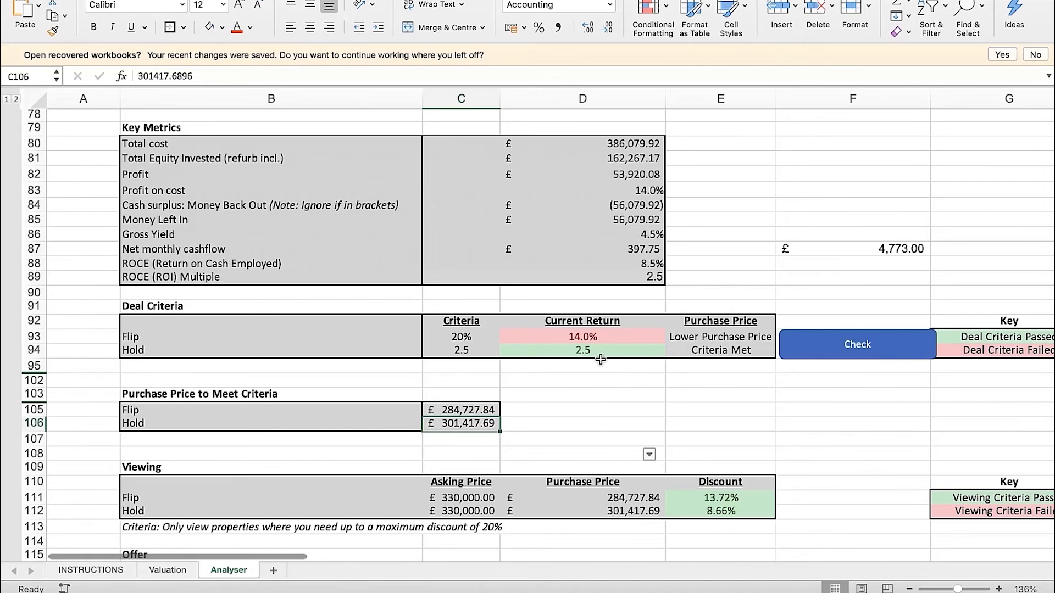
click(604, 340)
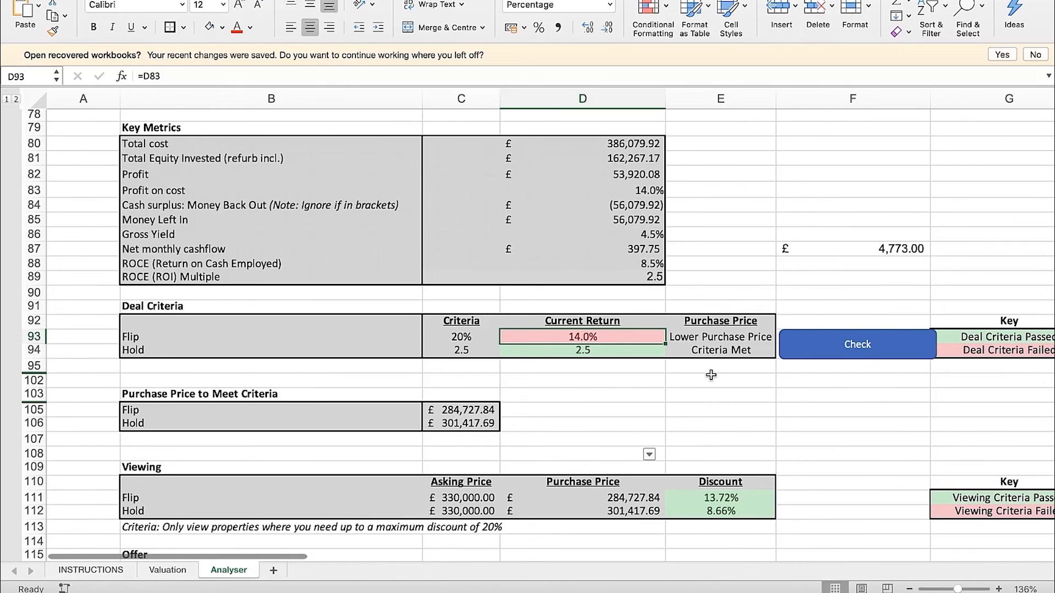
scroll(710, 375, down, 2)
click(797, 364)
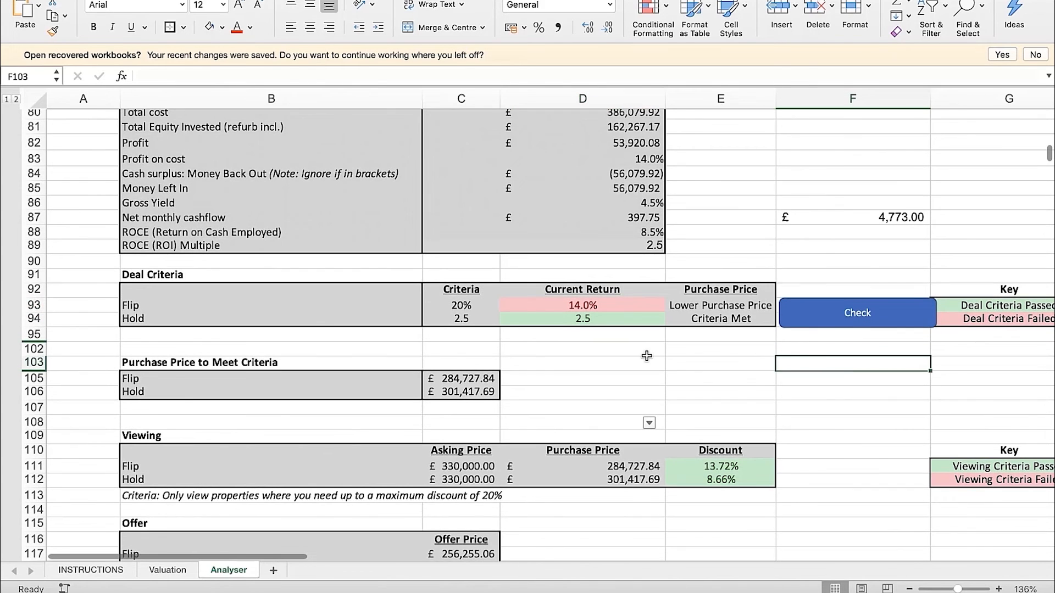
scroll(646, 351, up, 1)
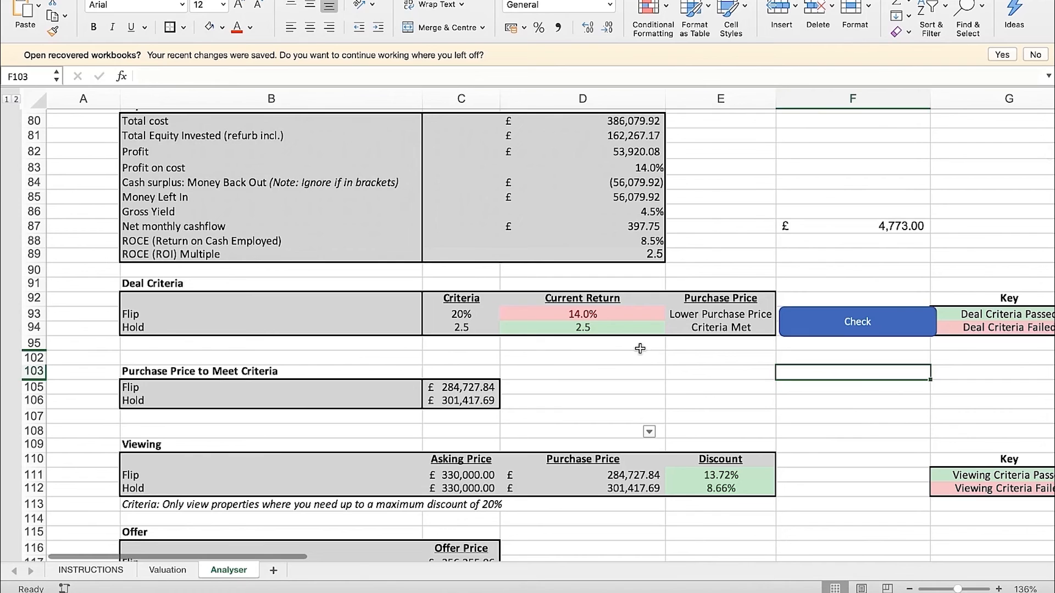
click(622, 328)
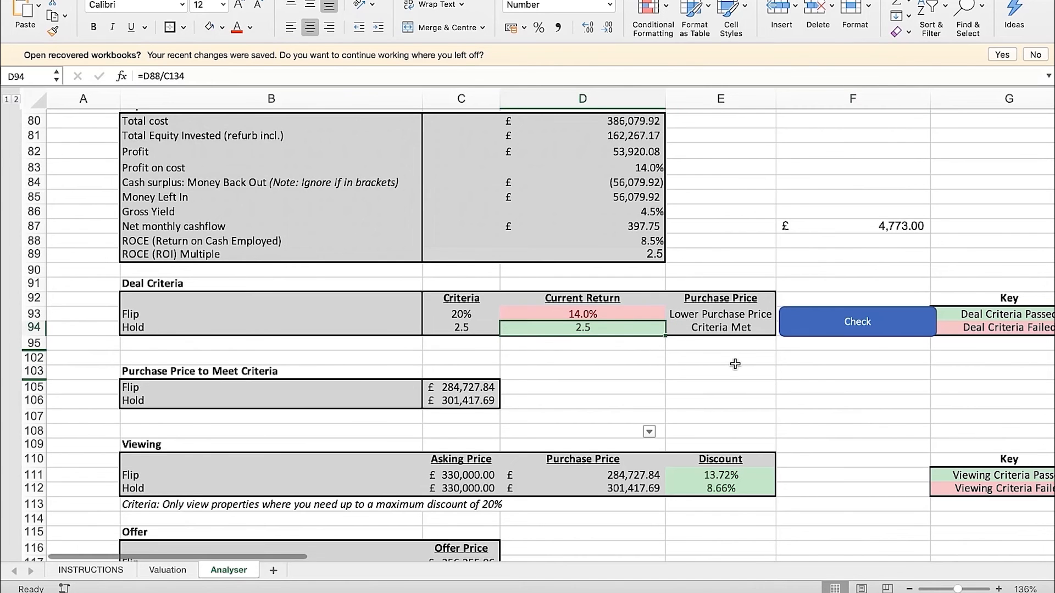
Compare the Flip and Hold purchase prices needed to meet the criteria in C105:C106
scroll(735, 363, up, 1)
click(734, 366)
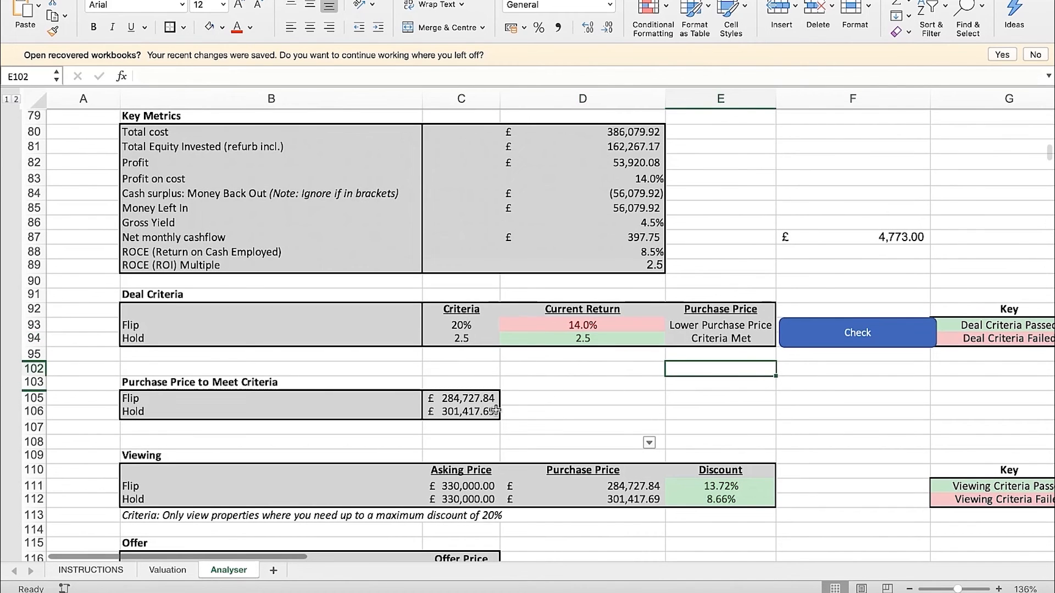
click(469, 413)
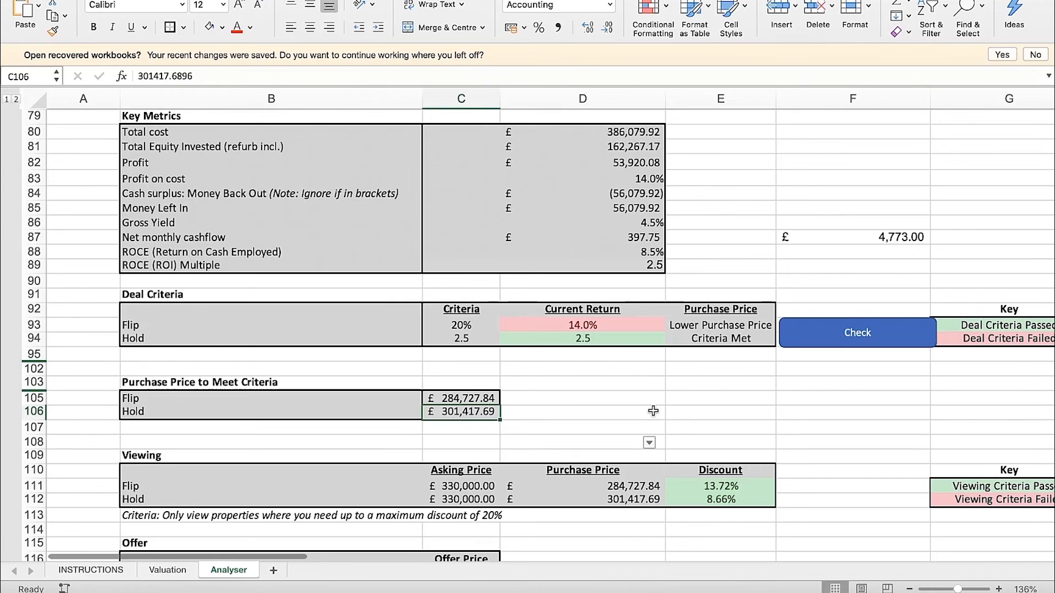
key(Up)
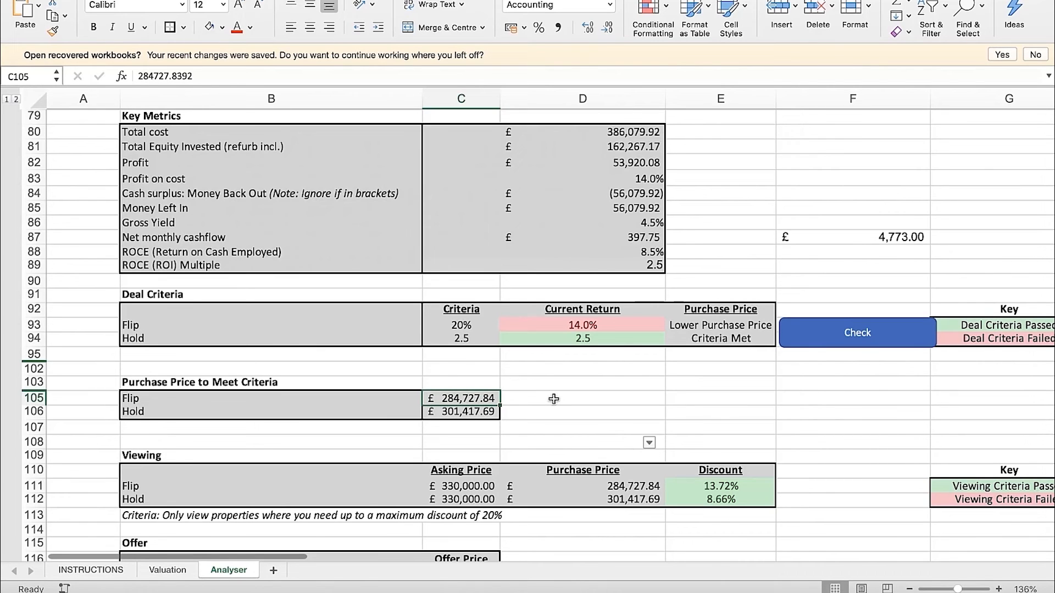
click(460, 412)
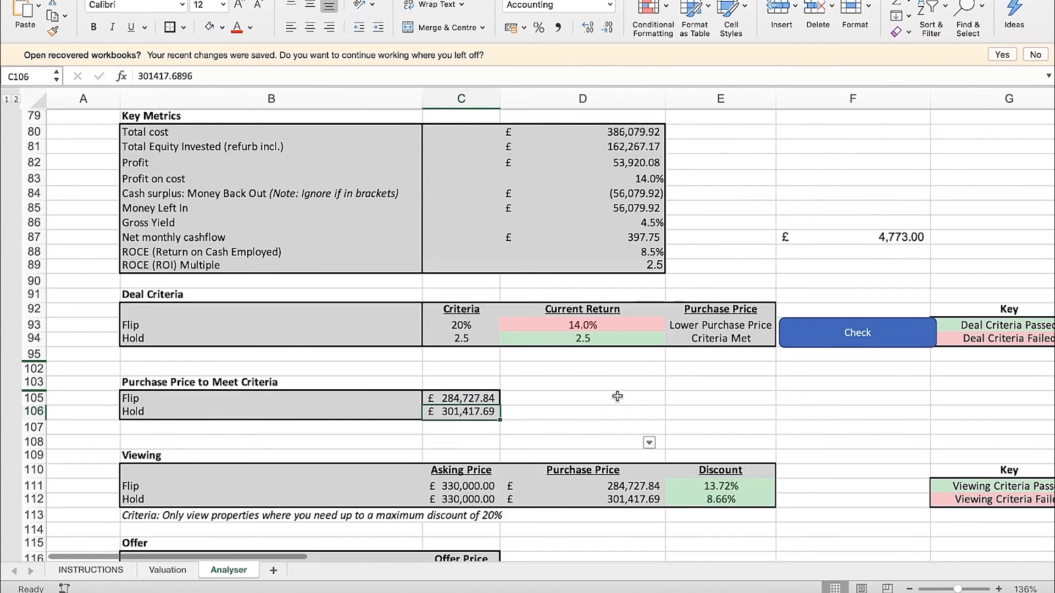
click(541, 411)
scroll(540, 409, down, 1)
click(374, 394)
click(464, 395)
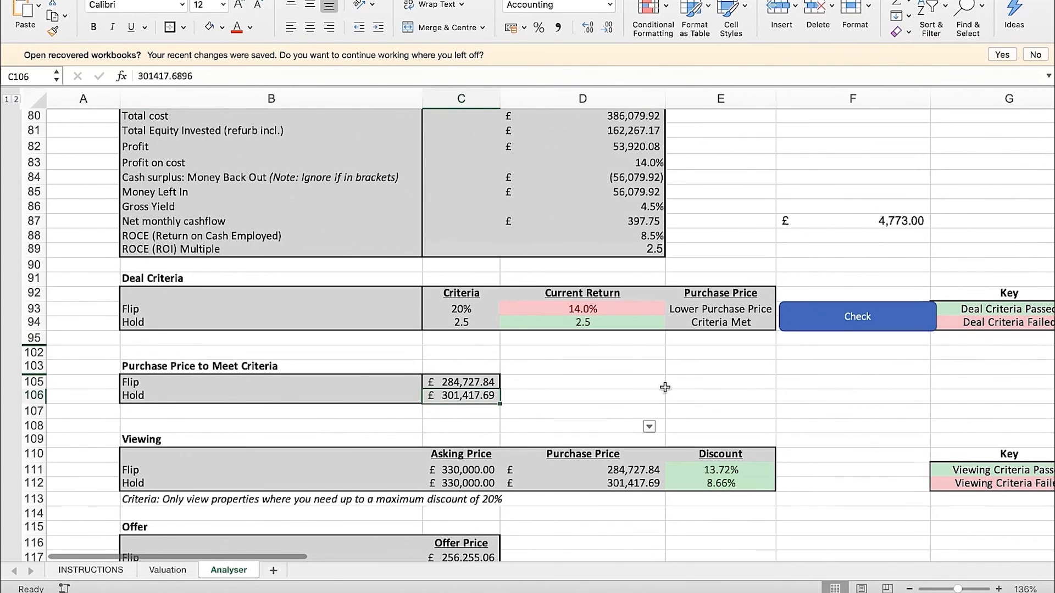
Examine the Flip and Hold asking prices in C111:C112 of the Viewing section
scroll(630, 426, down, 1)
scroll(592, 391, down, 4)
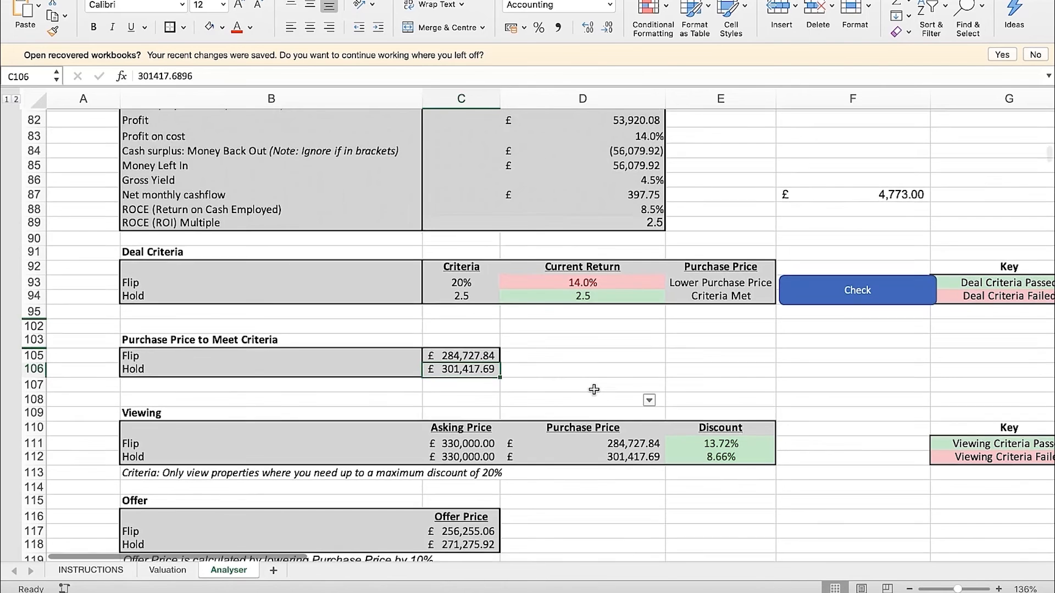
scroll(517, 399, down, 1)
scroll(516, 399, right, 2)
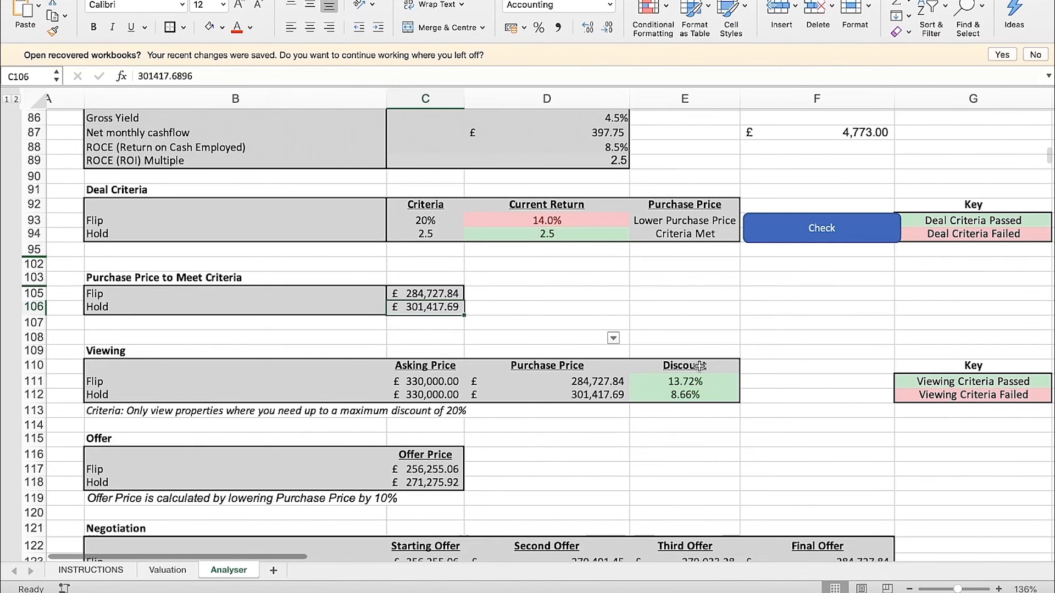
click(272, 350)
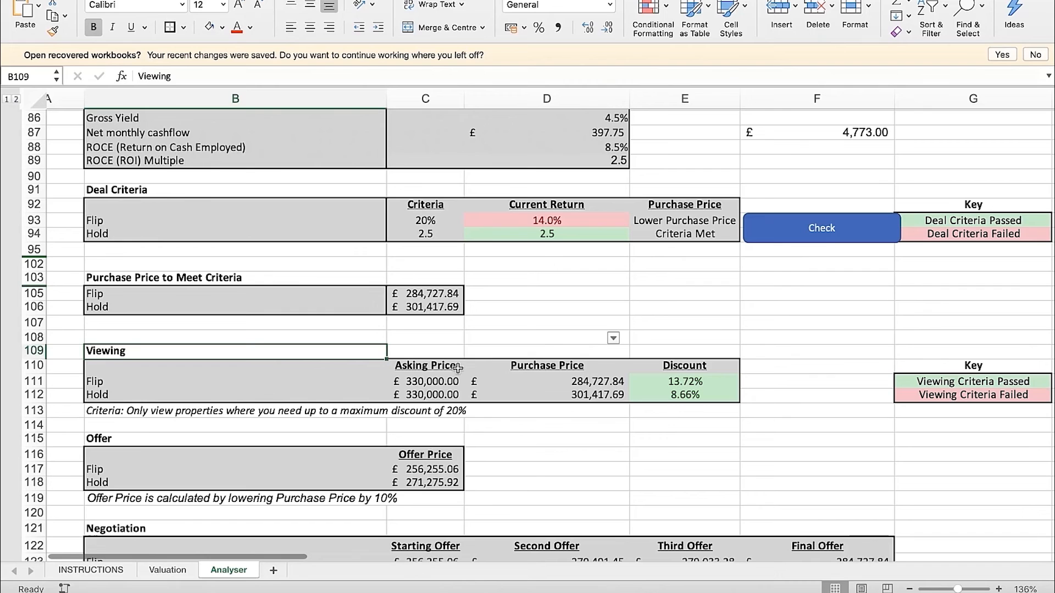
click(312, 381)
click(426, 383)
key(Down)
key(Up)
key(Down)
key(Up)
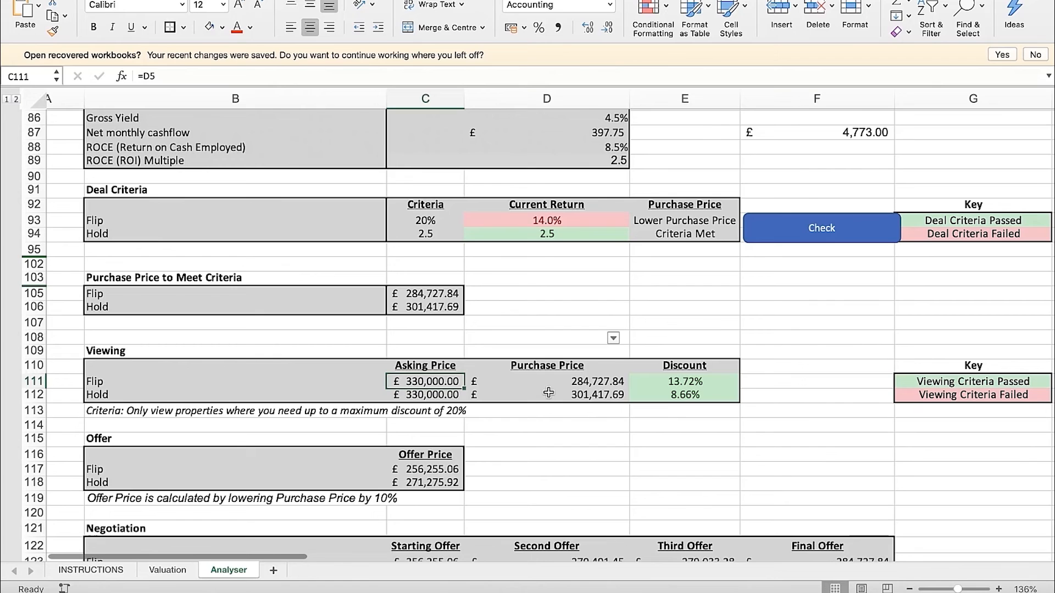
Check the Flip and Hold purchase prices in D111:D112 against their source prices in C105:C106
click(548, 392)
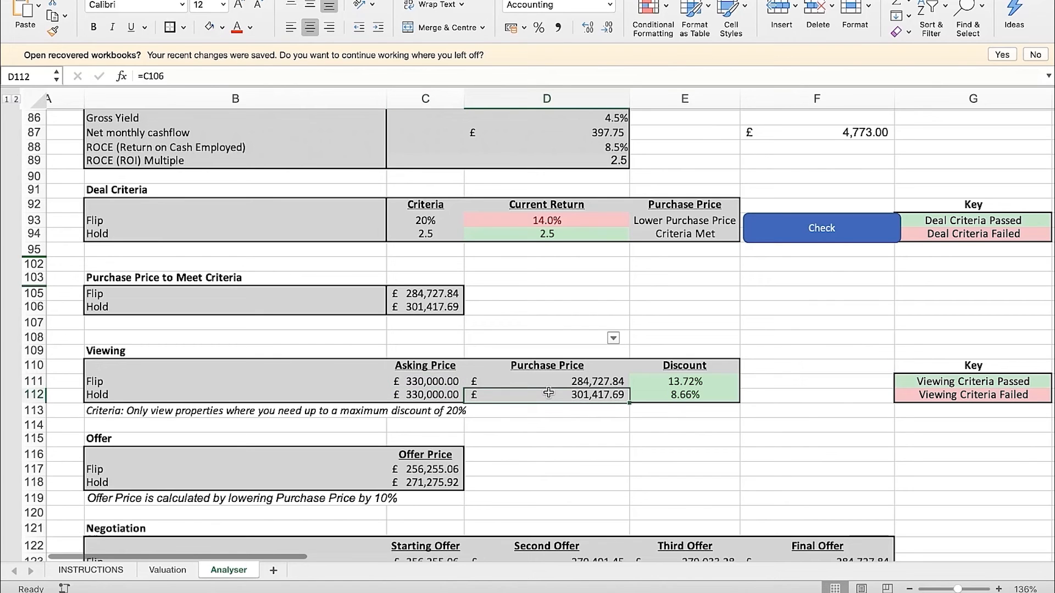
key(Up)
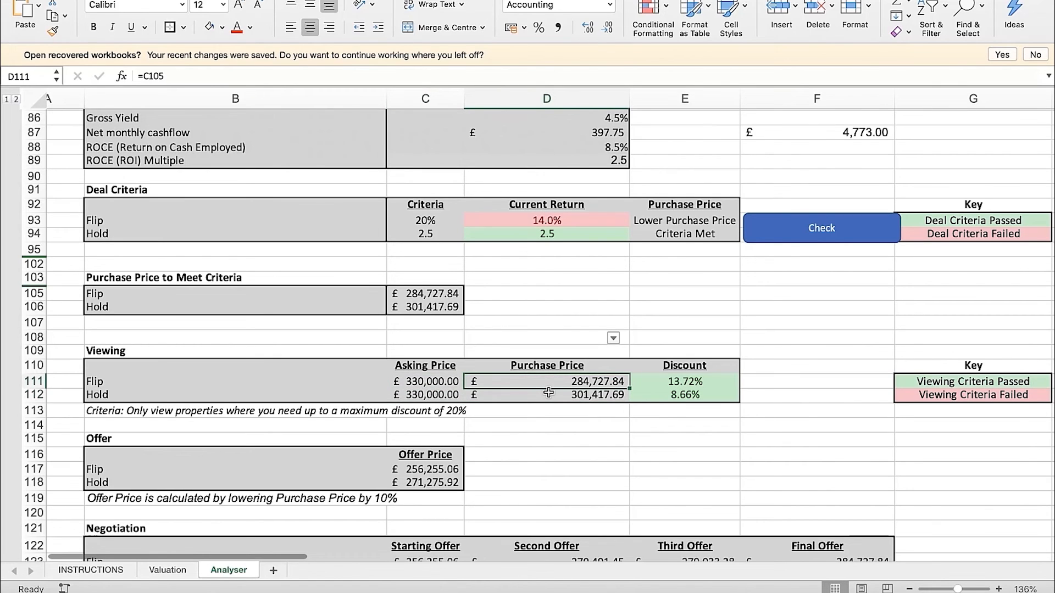
click(548, 392)
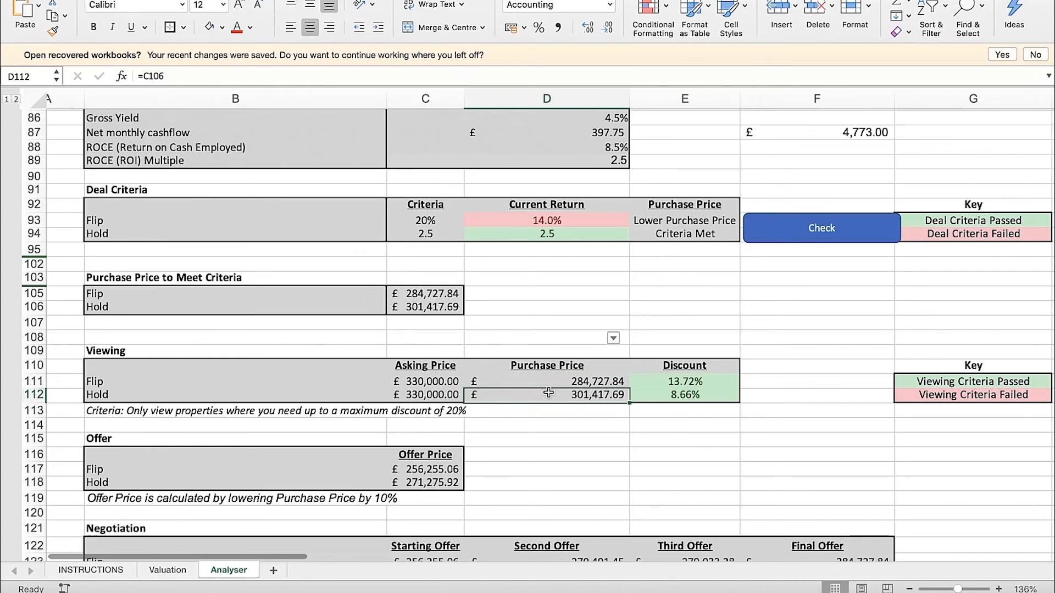
key(Up)
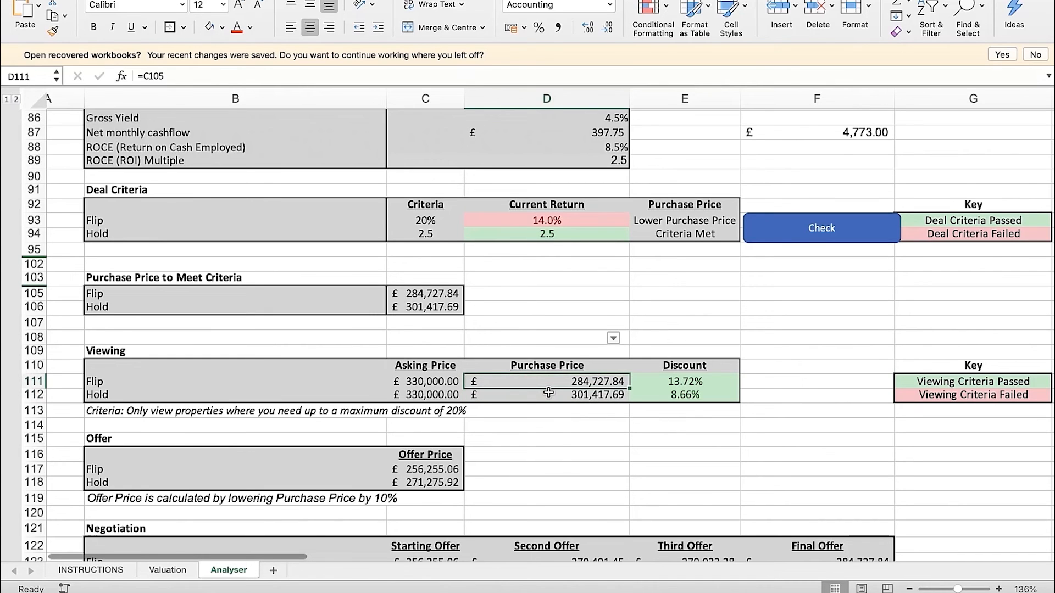
Check the discounts in E111:E112 against the viewing key and the 20% maximum discount criterion in B113
key(Right)
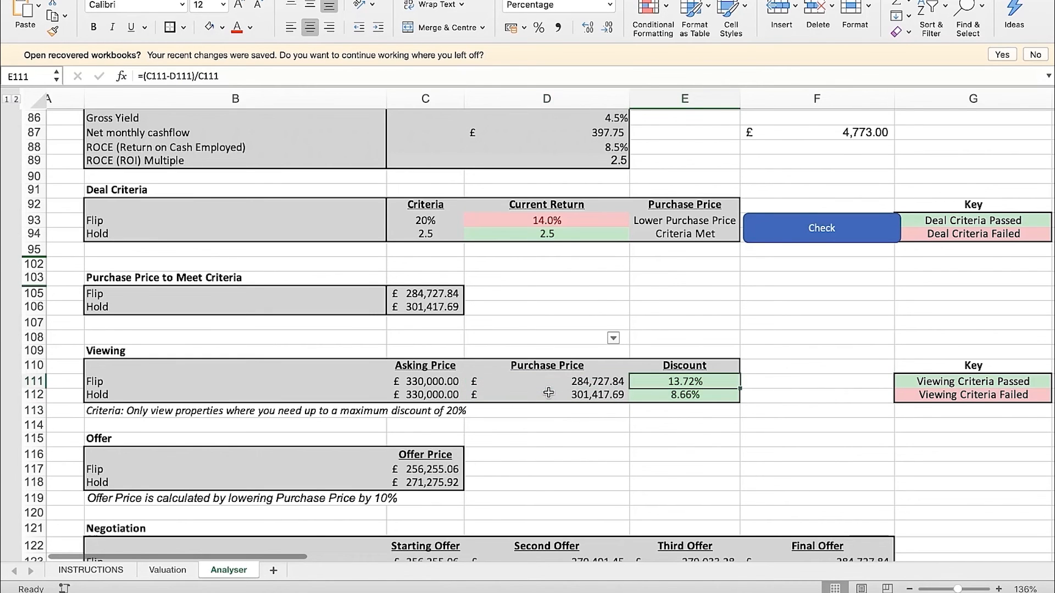
key(Down)
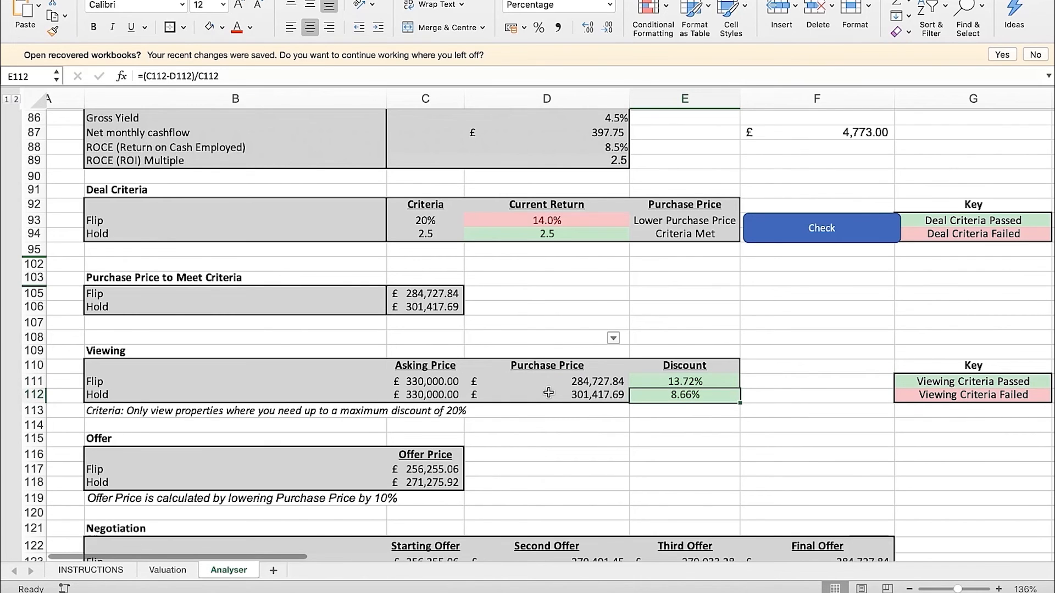
click(1022, 383)
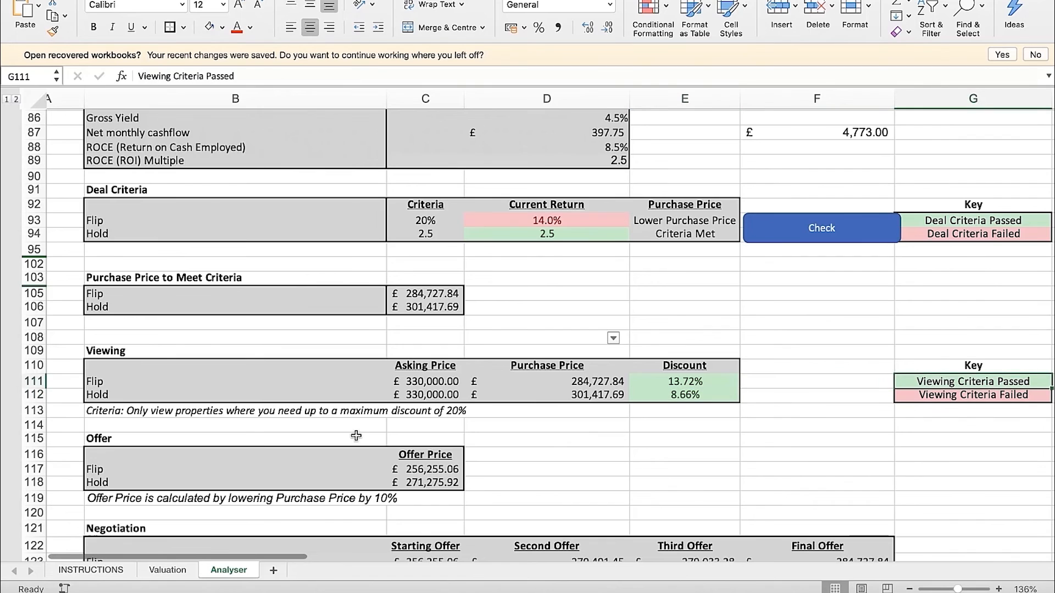
click(148, 416)
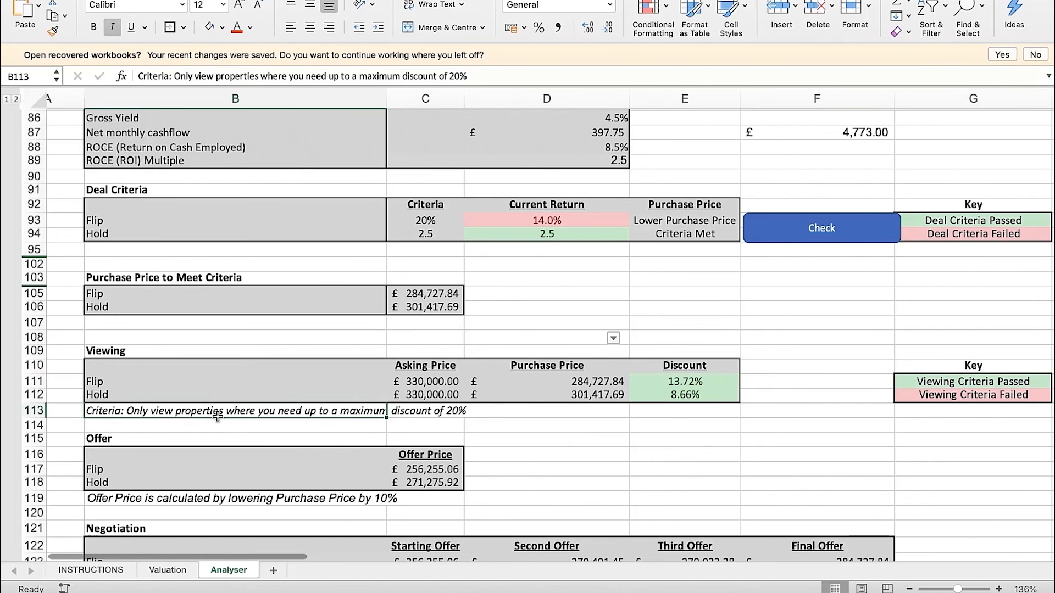
click(410, 416)
click(496, 422)
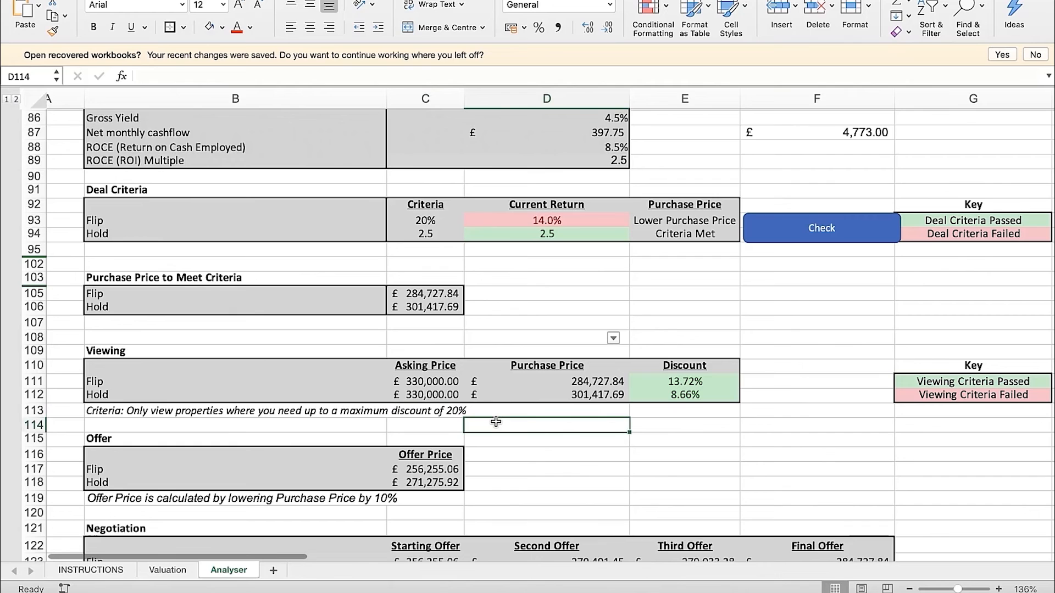
Compare the asking prices in C111:C112 and the Hold purchase price in D112 with the discounts in E111:E112
click(451, 385)
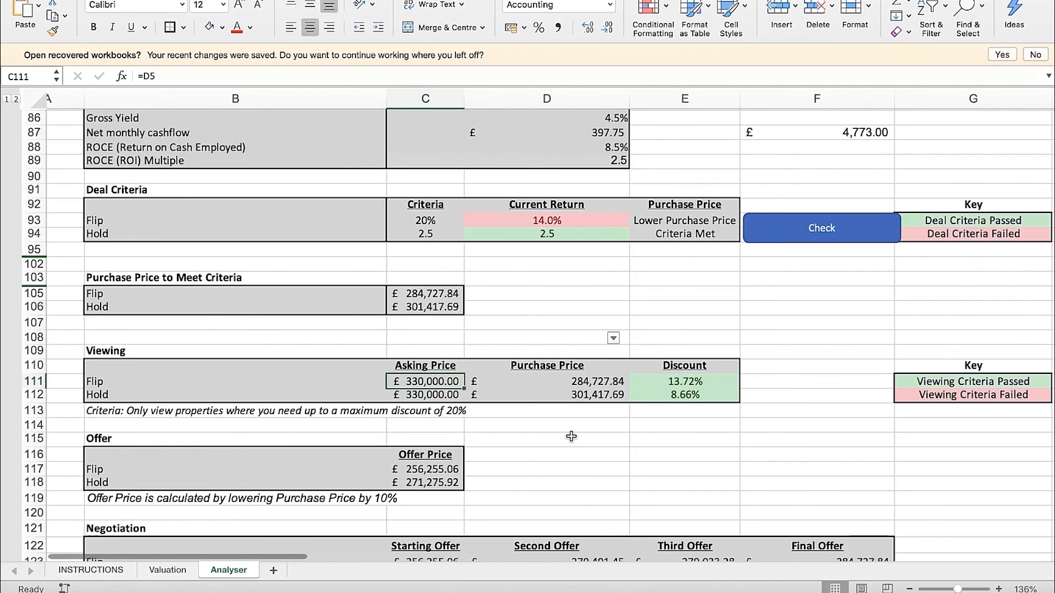
key(Down)
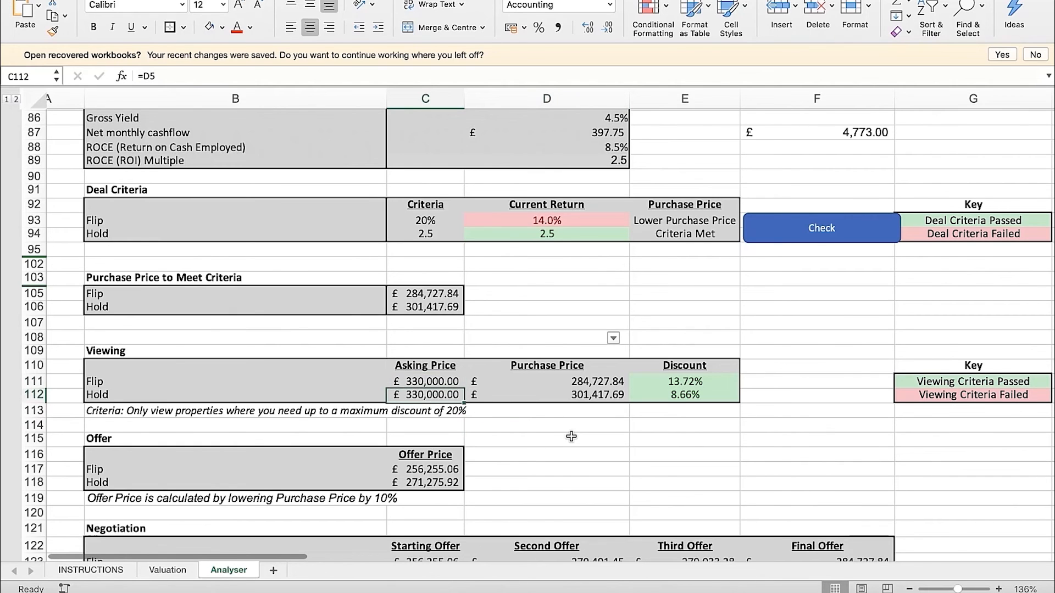
key(Right)
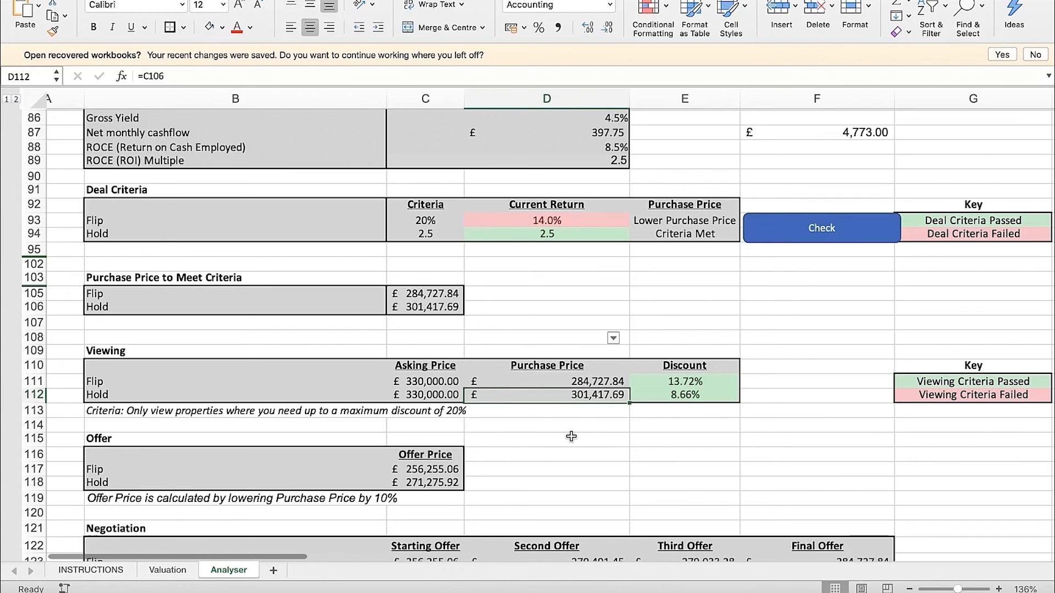
click(681, 394)
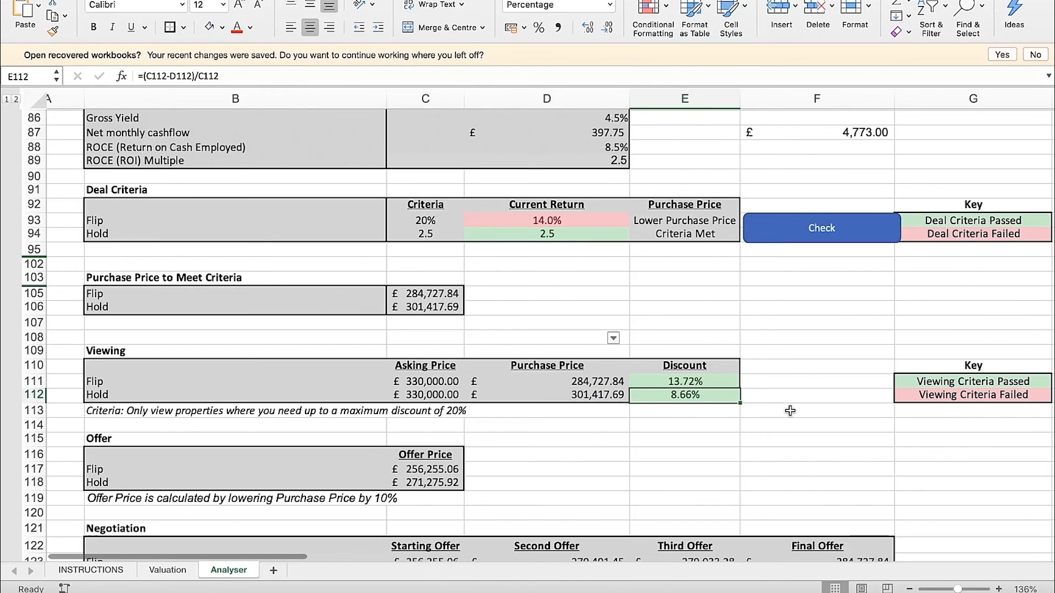
key(Up)
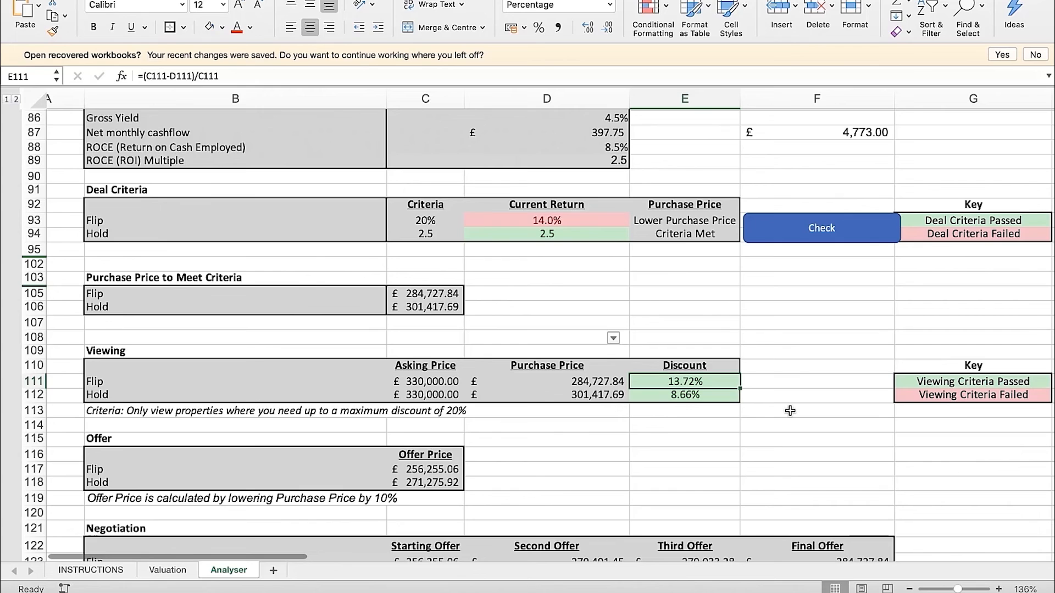
key(Down)
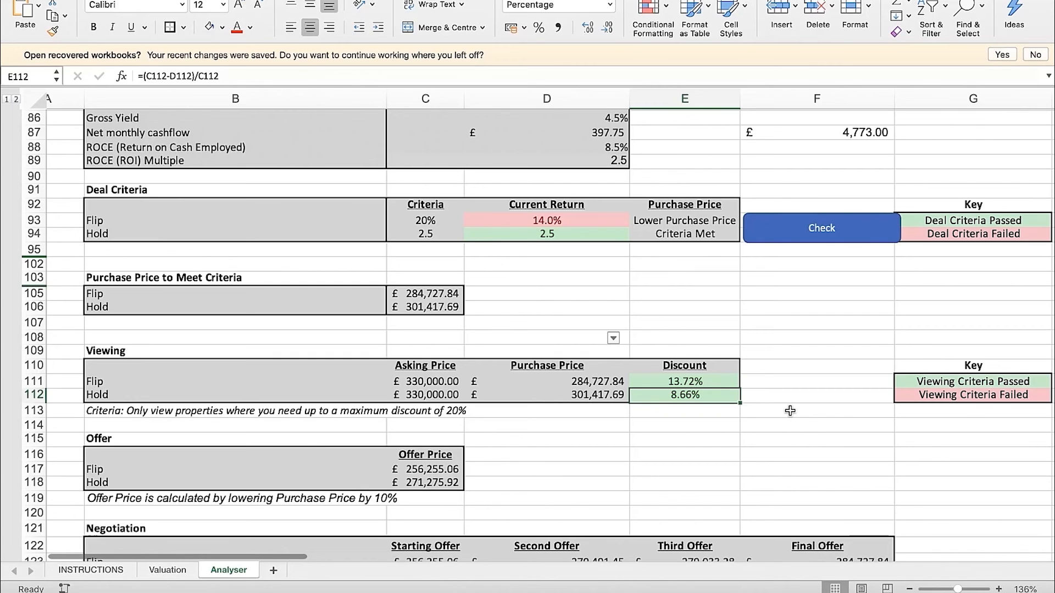
key(Up)
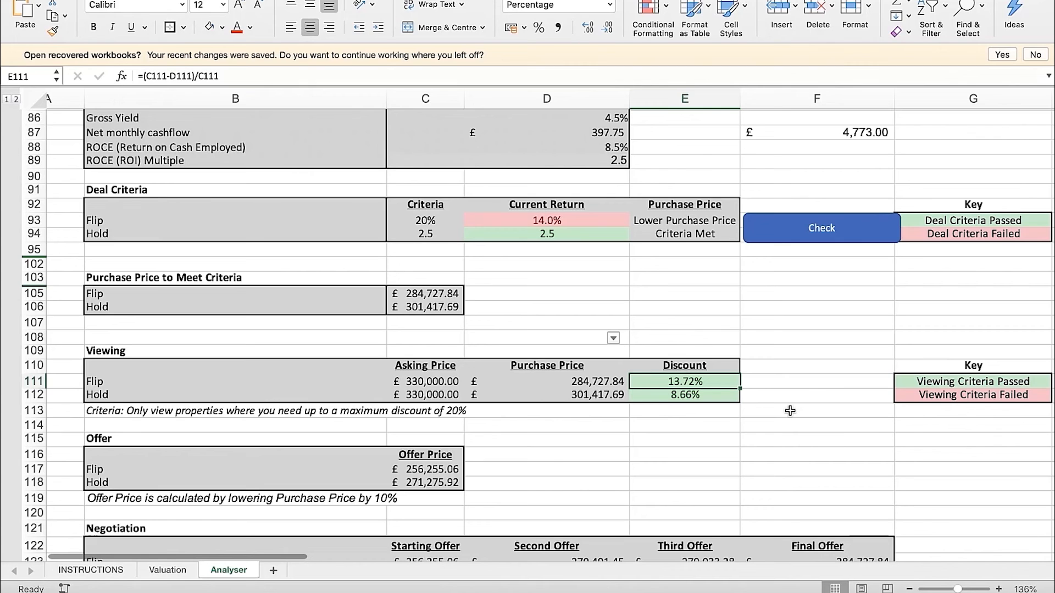
Review the Flip discount and purchase price in row 111 and the whole Hold row B112:E112
click(655, 434)
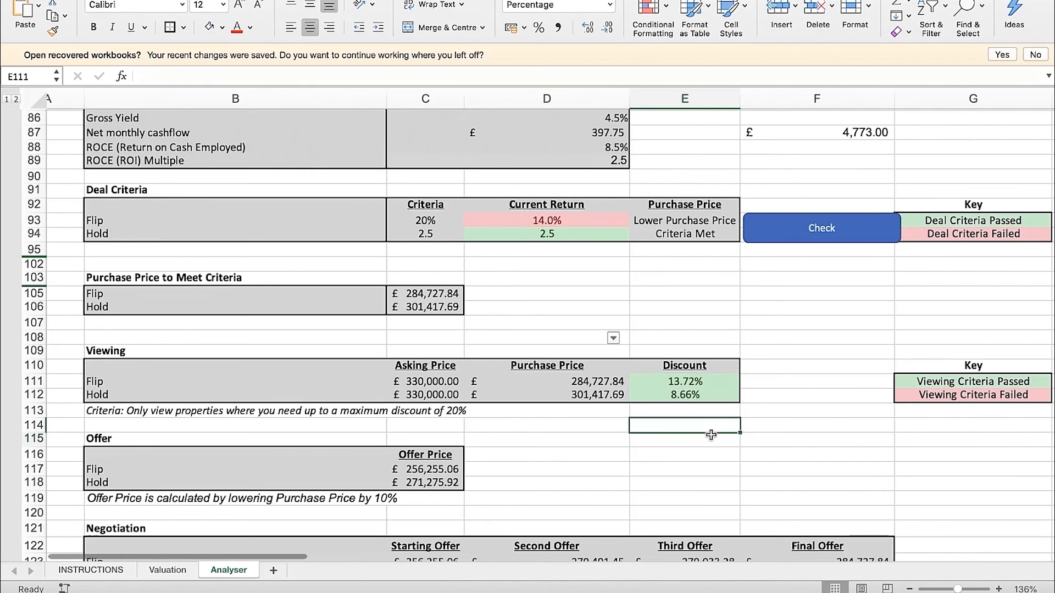
click(659, 383)
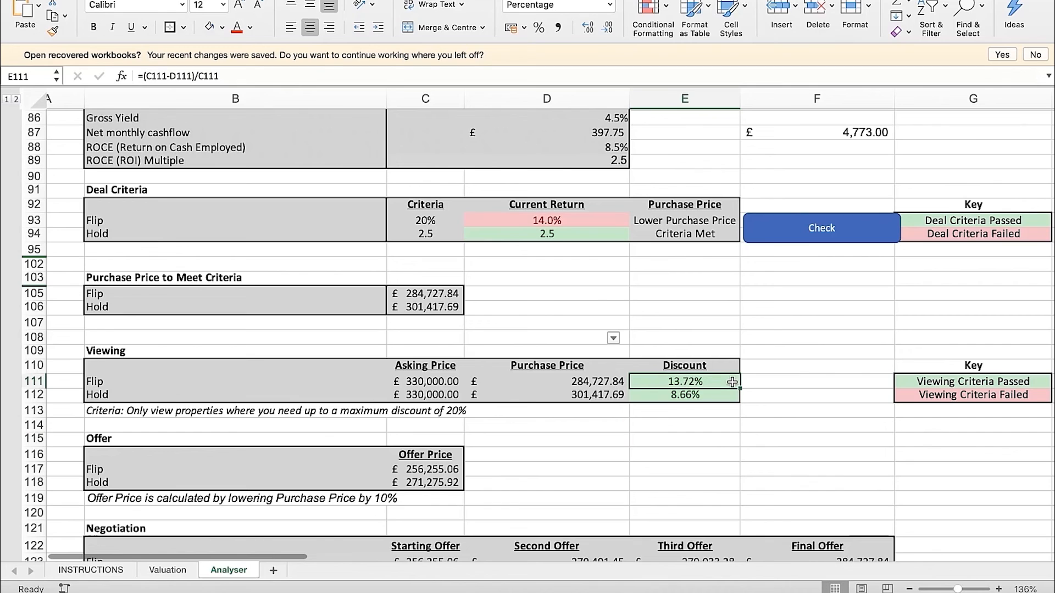
key(Left)
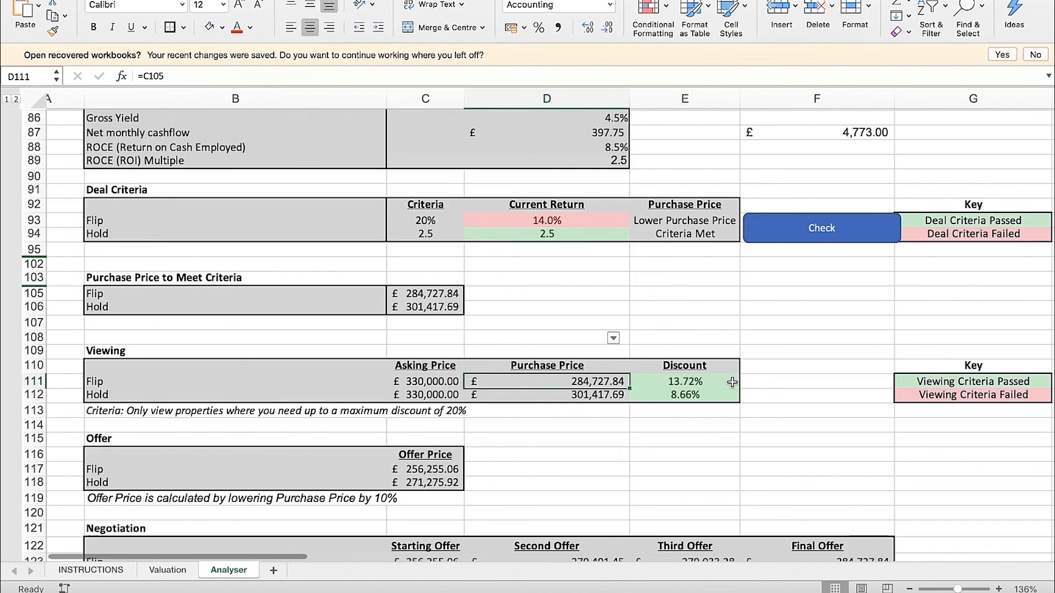
click(796, 382)
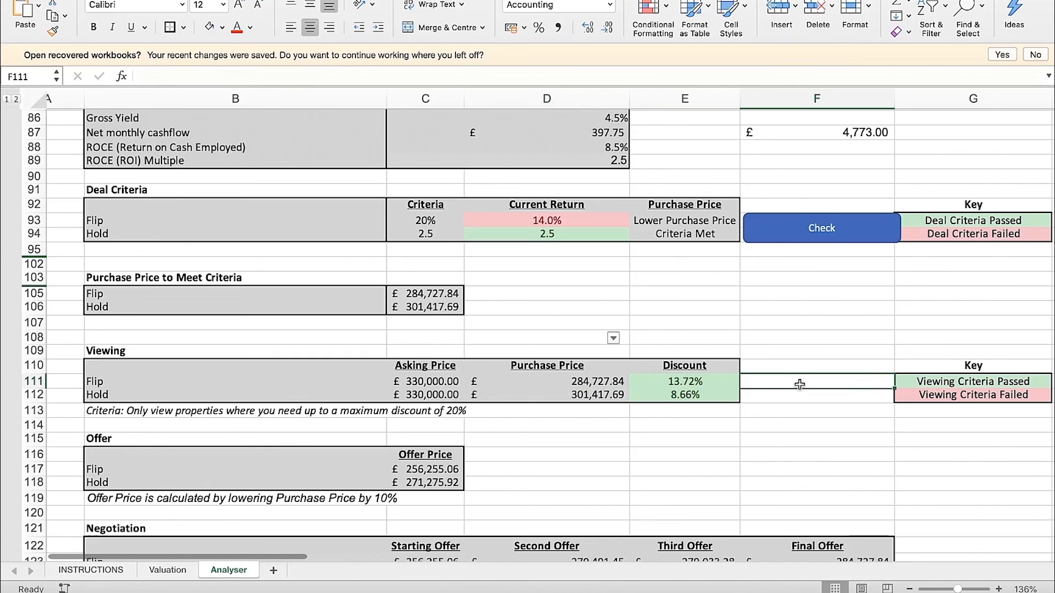
drag(723, 396, 275, 395)
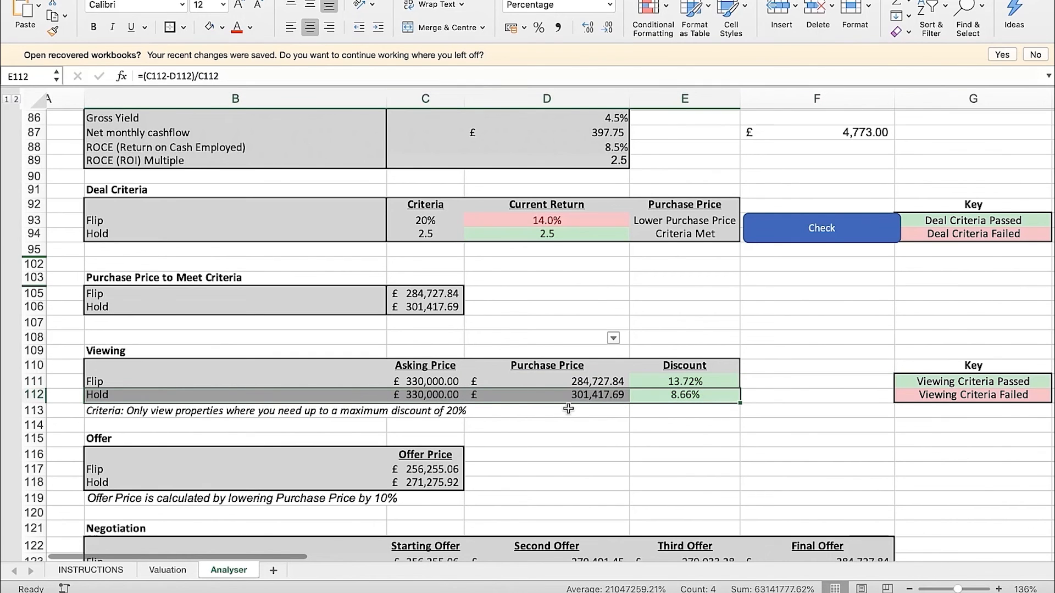
click(702, 429)
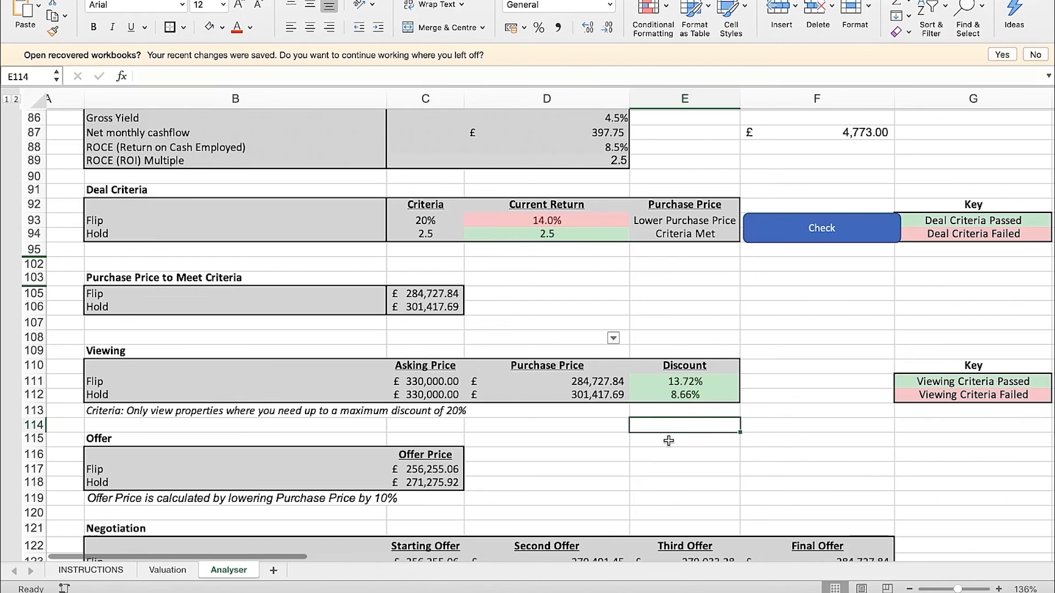
Compare the Flip and Hold purchase prices in D111:D112 of the Viewing section
click(603, 382)
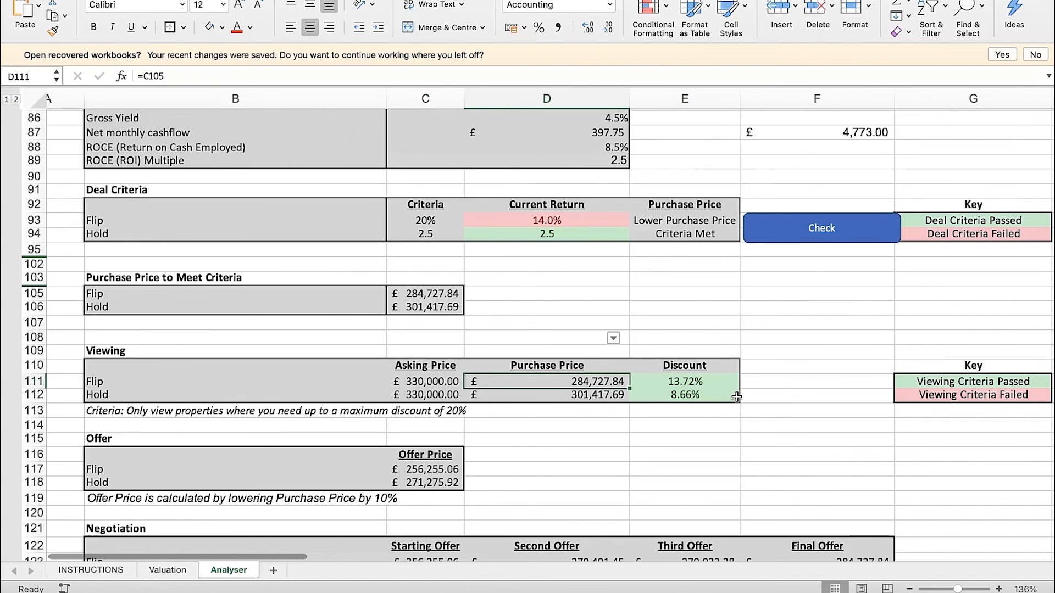
click(552, 396)
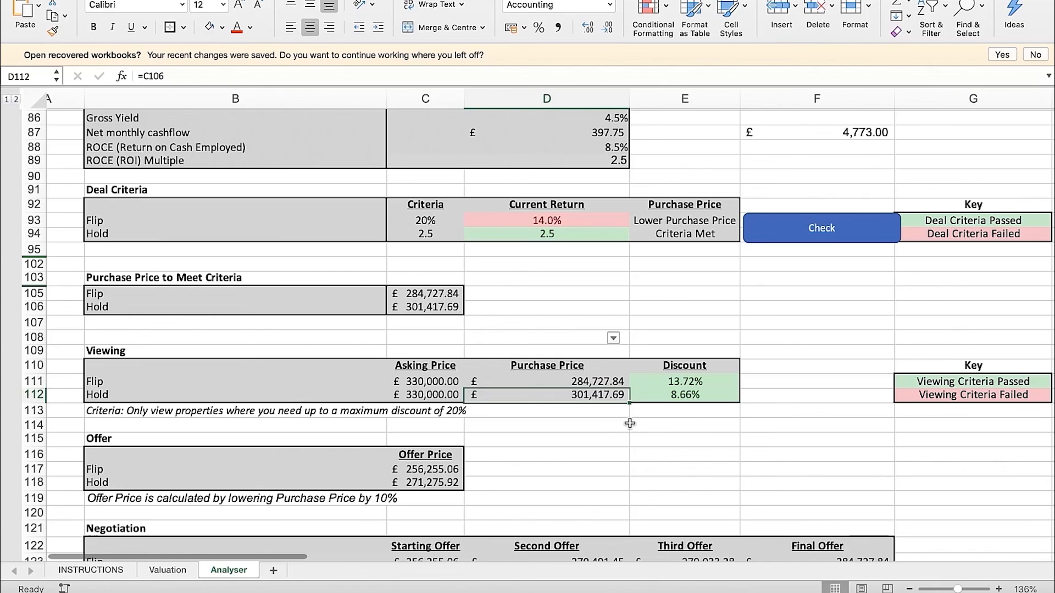
key(Up)
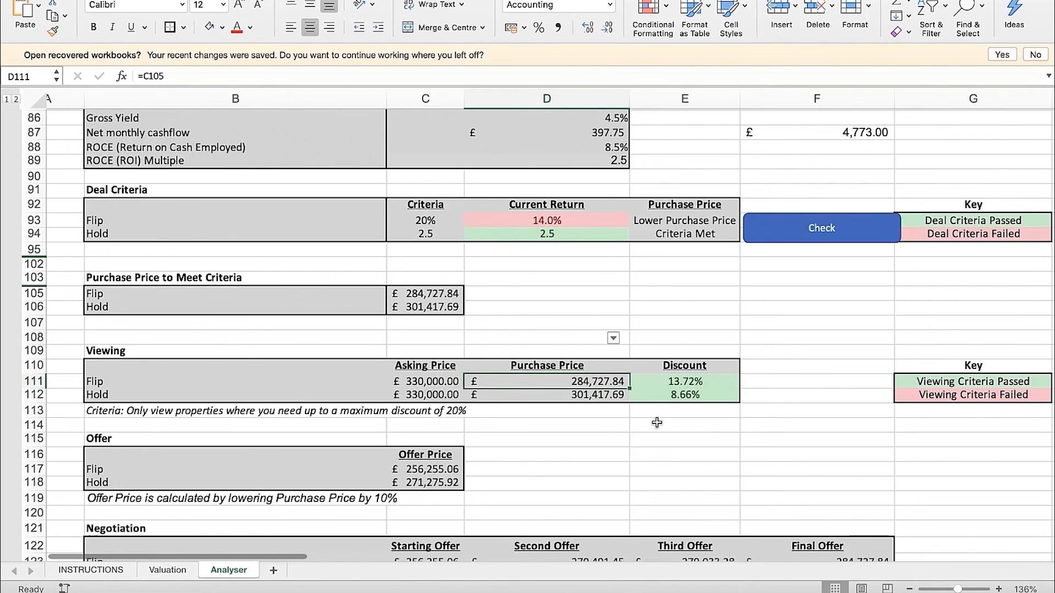
click(684, 424)
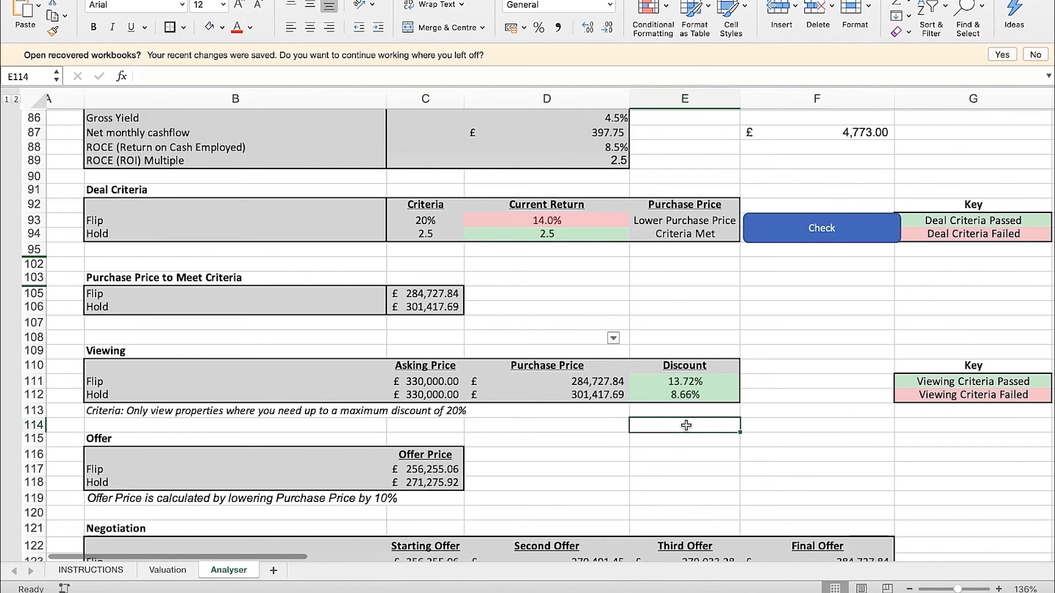
Check the Hold current return in D94 of the Deal Criteria section
click(749, 341)
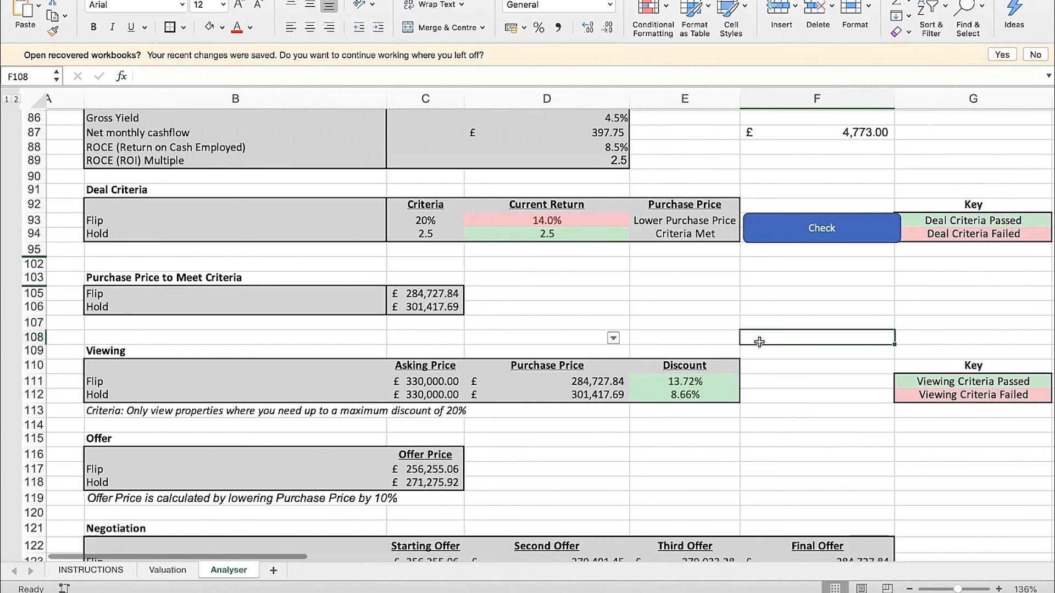
scroll(711, 381, down, 2)
scroll(711, 381, left, 1)
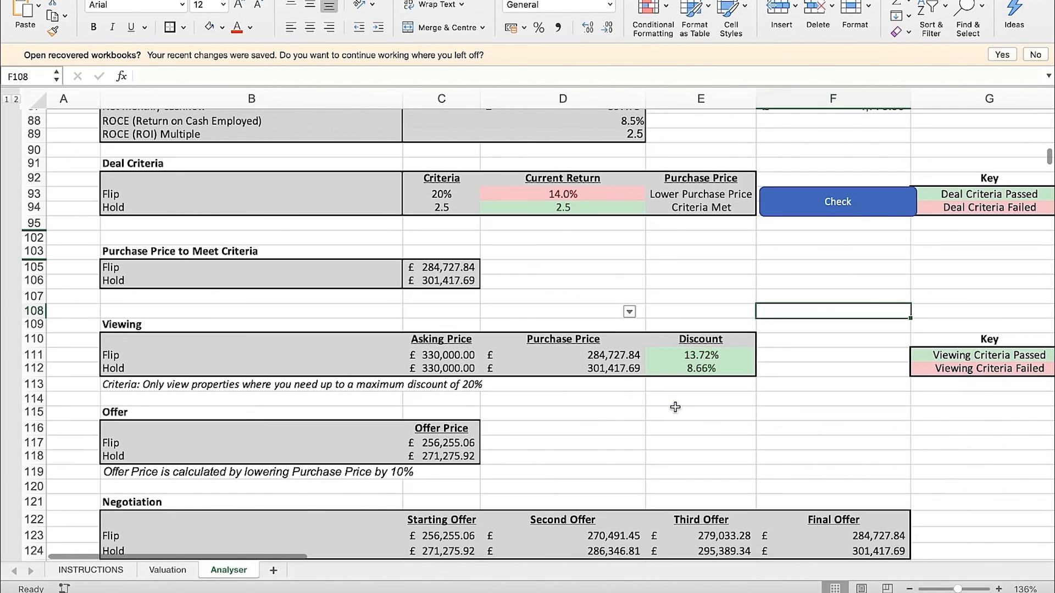
scroll(613, 363, up, 3)
scroll(613, 363, left, 1)
click(542, 274)
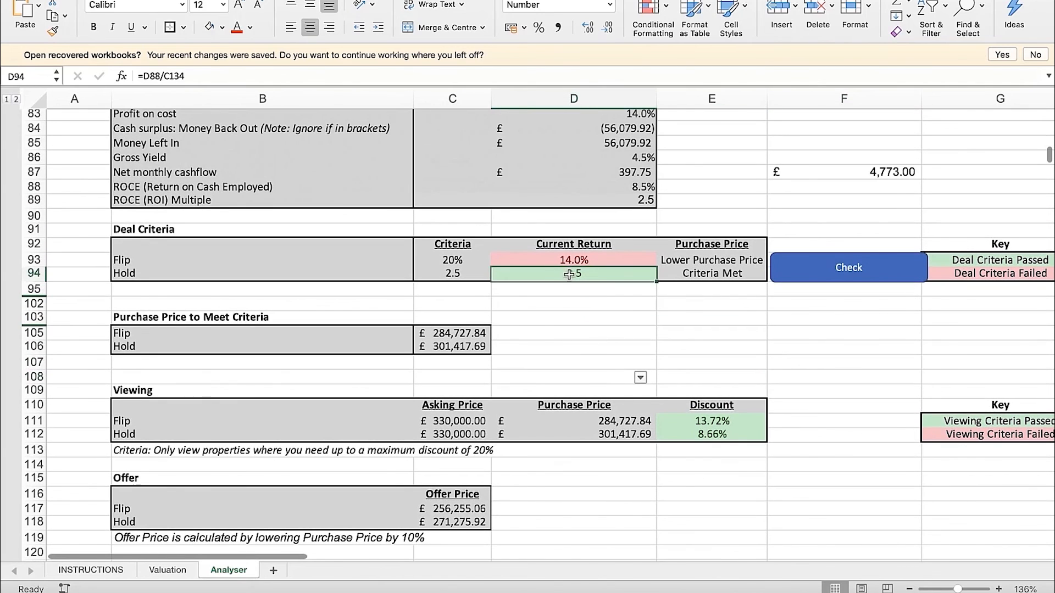
Review the Hold row and discount criterion in B112:E113, then inspect the Hold purchase price in D112
scroll(718, 285, down, 5)
scroll(718, 285, left, 1)
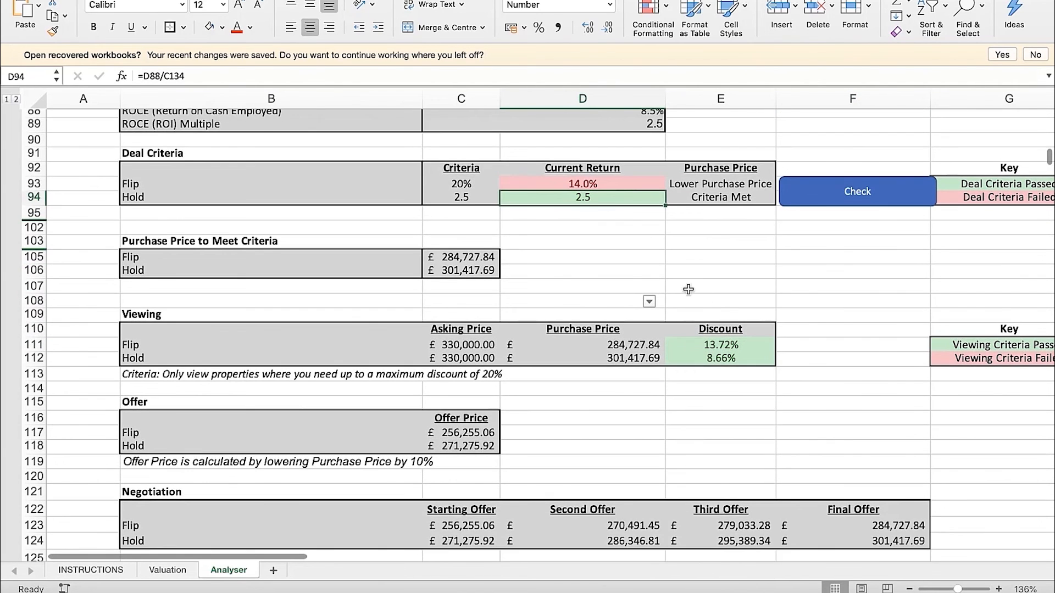
scroll(687, 288, down, 2)
drag(344, 339, 686, 344)
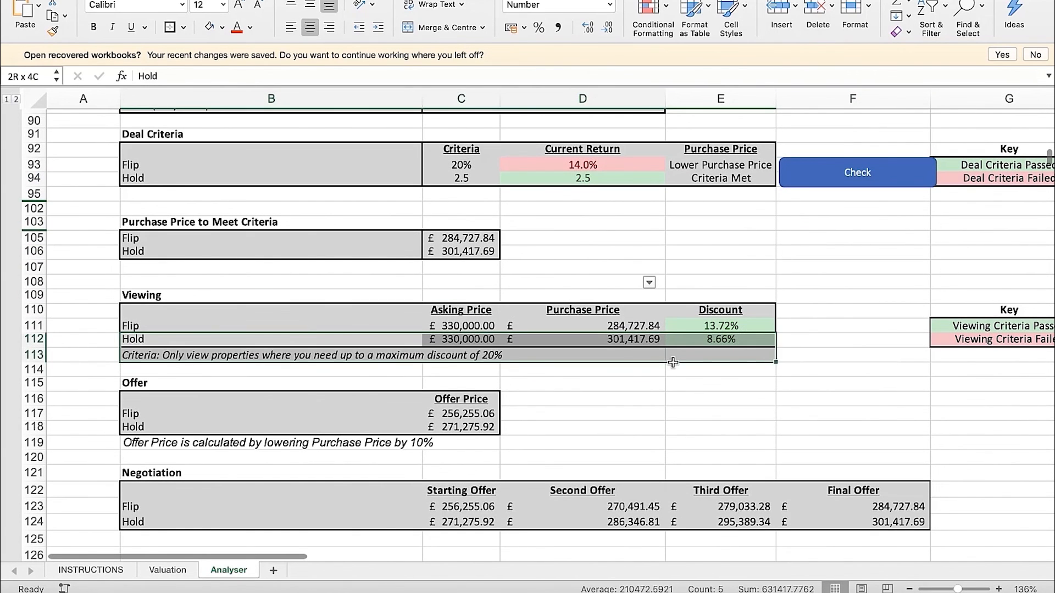
click(623, 385)
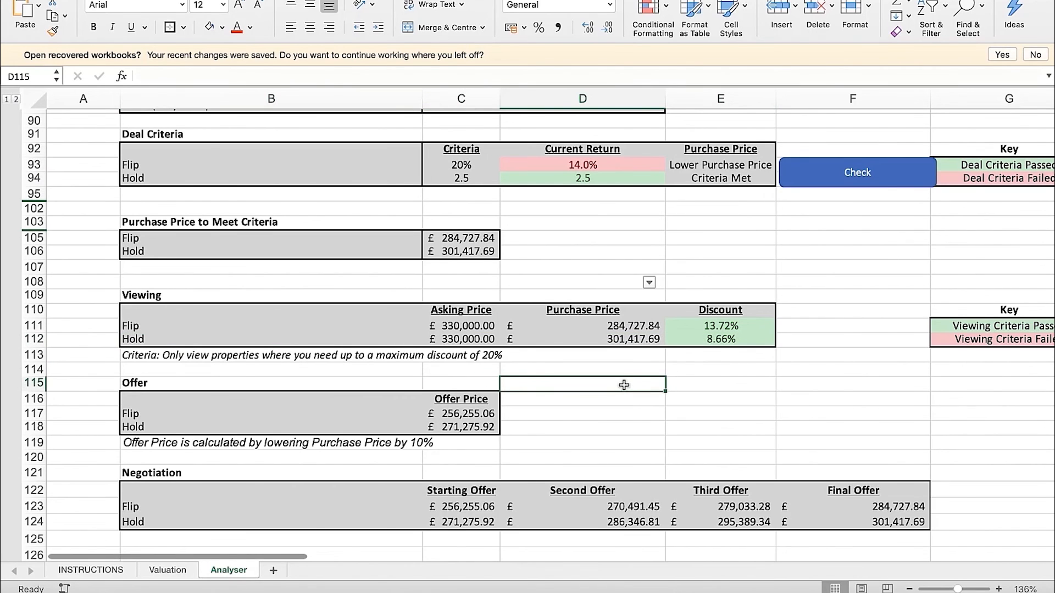
click(635, 341)
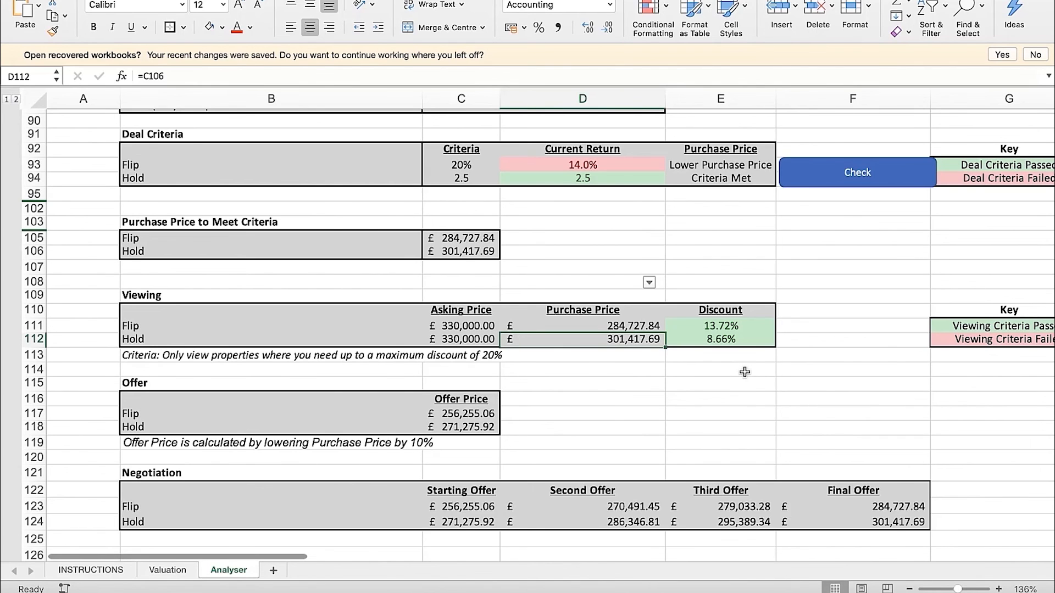
Read the offer price rule in B119 and compare the Hold offer price in C118 with the purchase price in D112
click(182, 447)
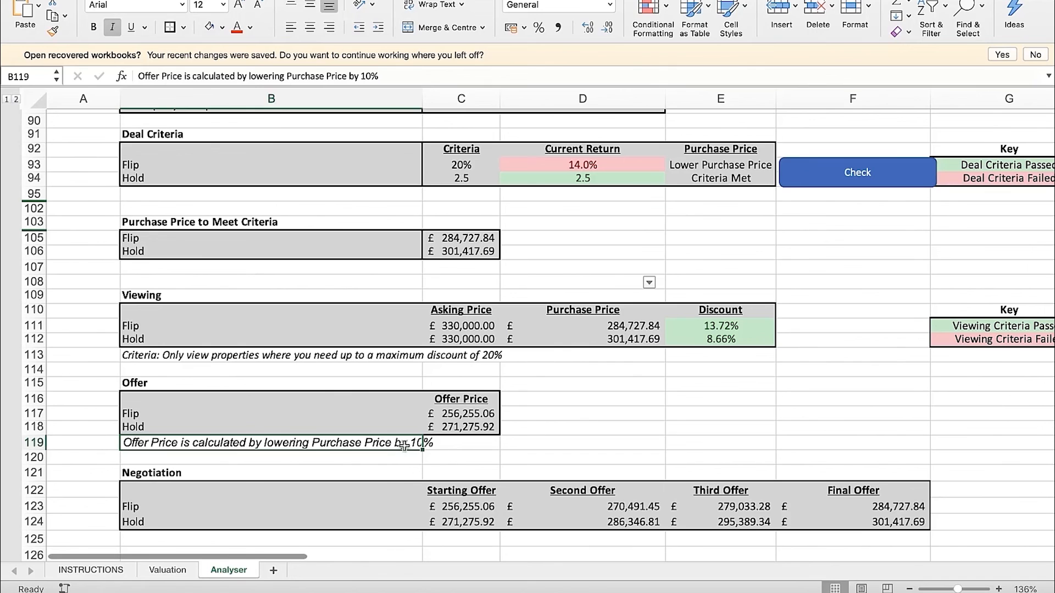
click(630, 341)
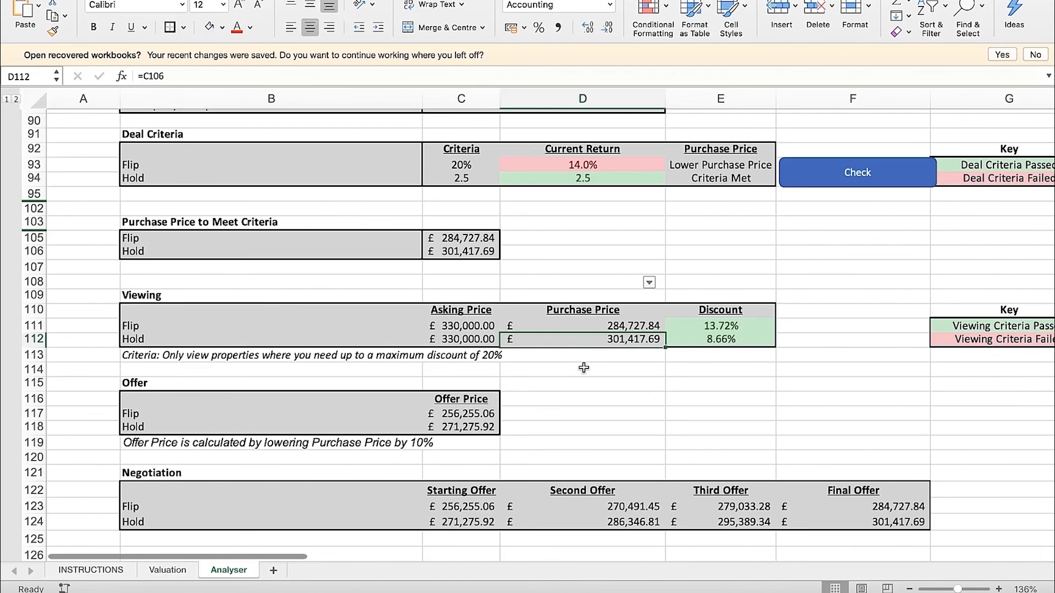
click(462, 432)
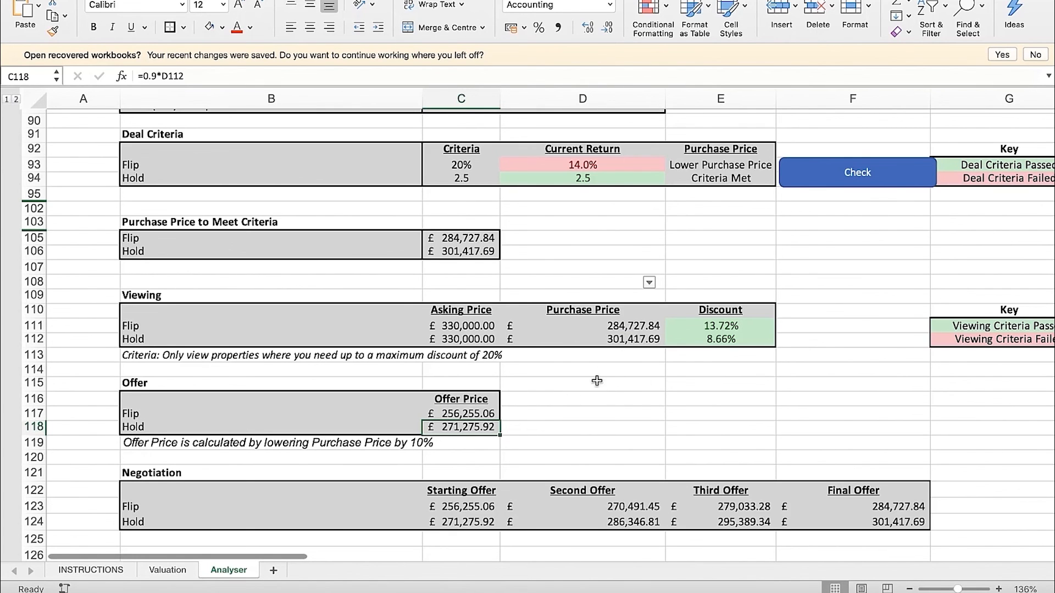
click(626, 340)
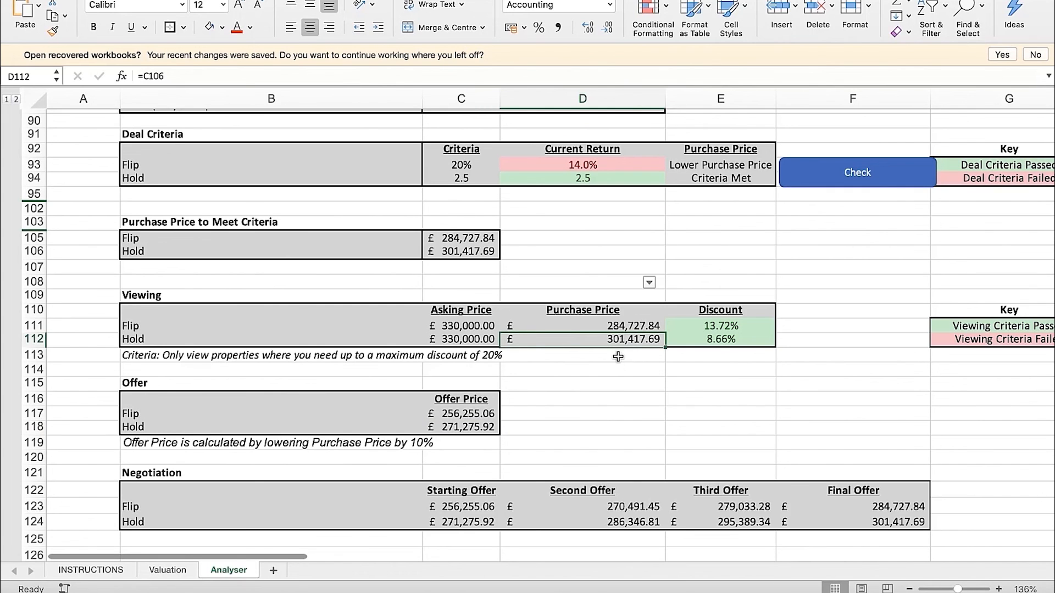
click(613, 369)
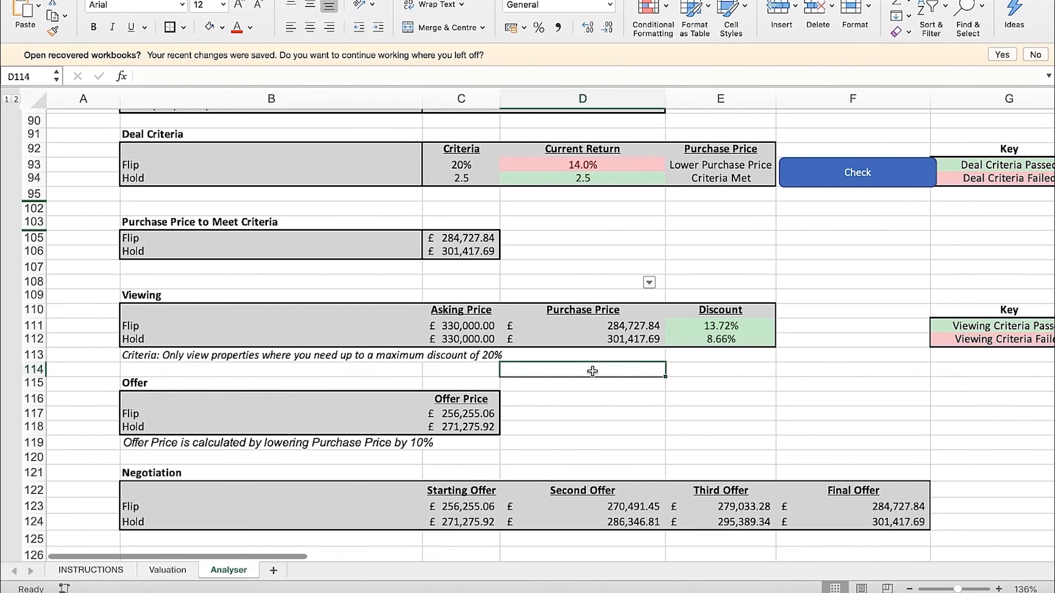
Compare the Flip purchase price in D111 with its offer price in C117, and review the Hold rows in Viewing and Offer
click(624, 328)
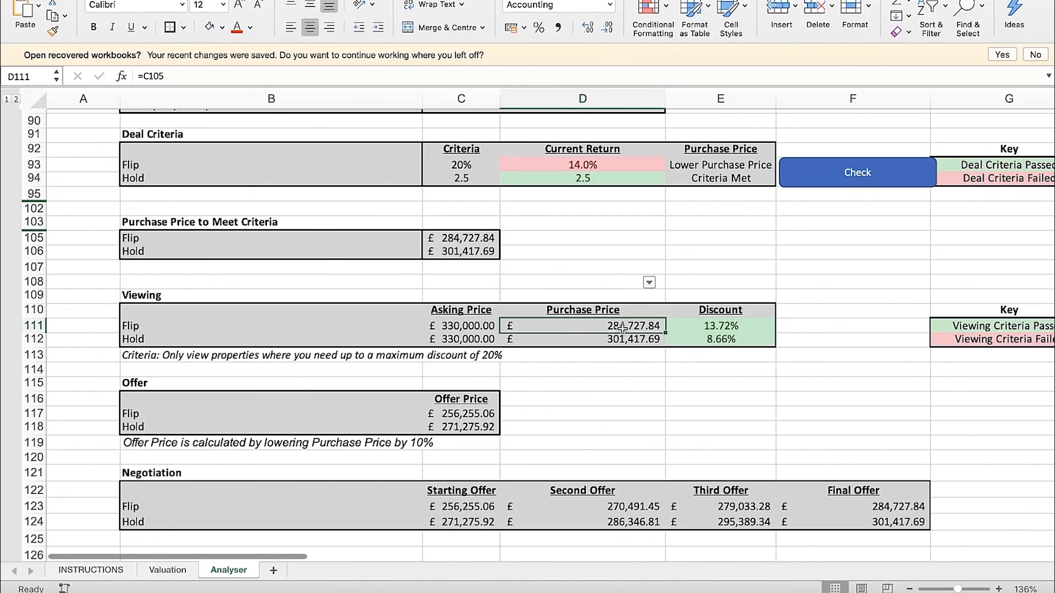
click(464, 415)
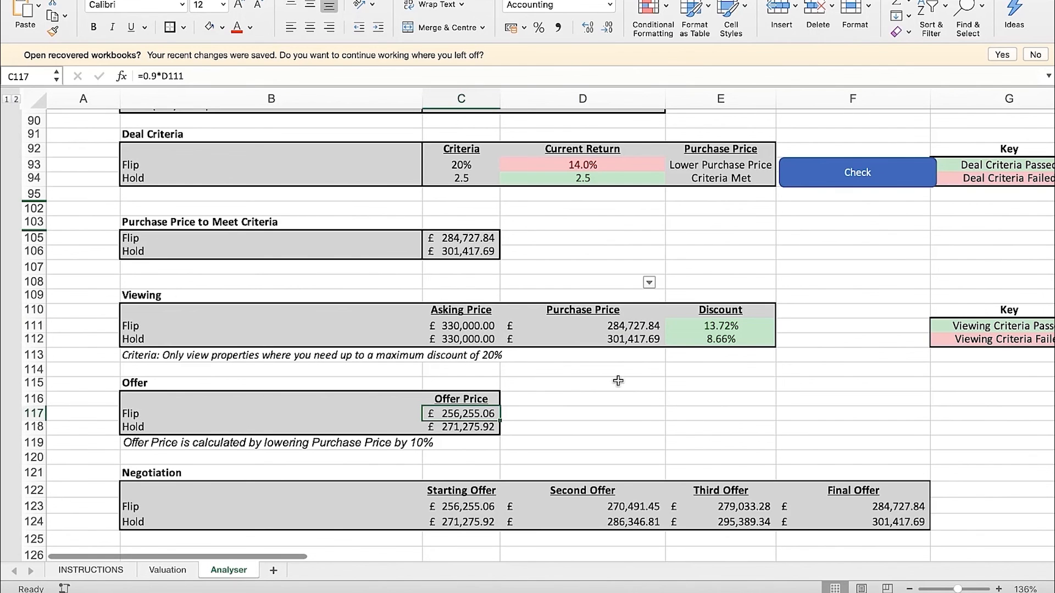
drag(681, 339, 308, 339)
click(569, 421)
drag(470, 428, 287, 432)
click(546, 432)
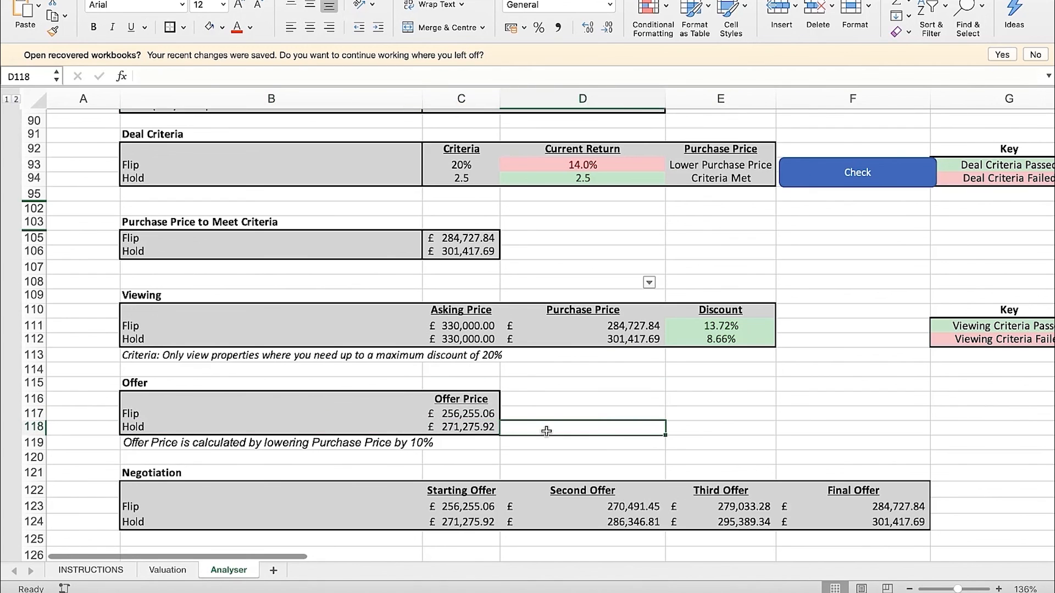
click(489, 431)
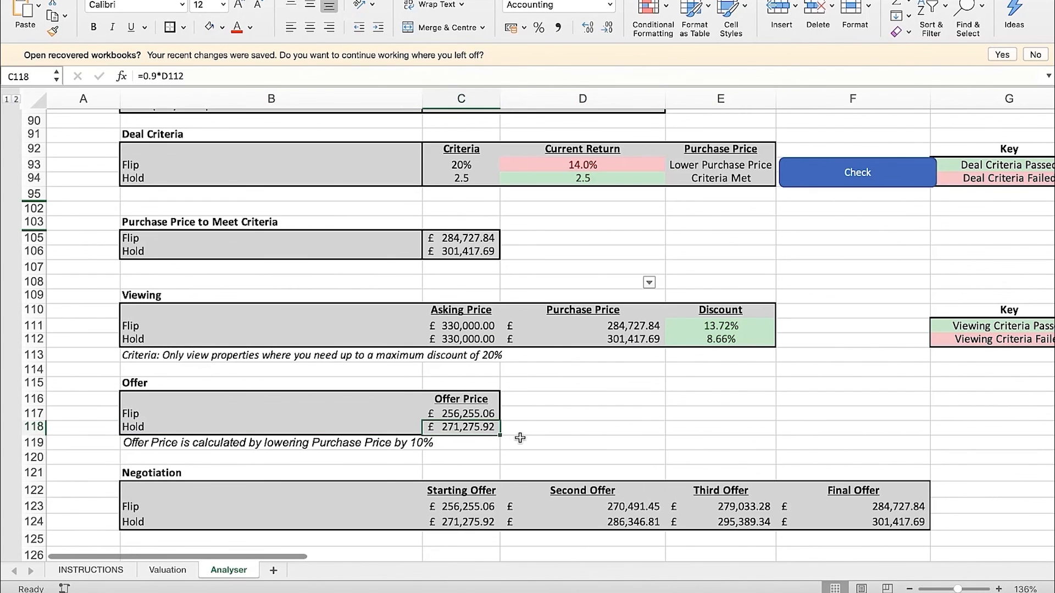
click(541, 430)
Review the Hold row of the Negotiation section and match its starting offer in C124 with the offer price in C118
scroll(471, 431, down, 1)
click(468, 411)
scroll(533, 422, down, 1)
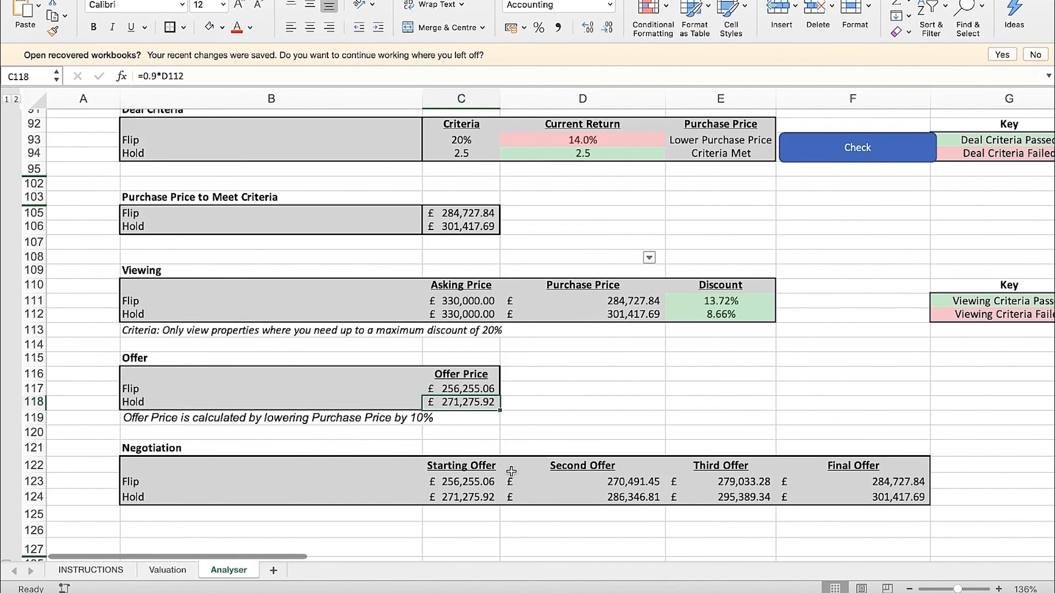
drag(262, 498, 706, 495)
click(741, 422)
click(472, 402)
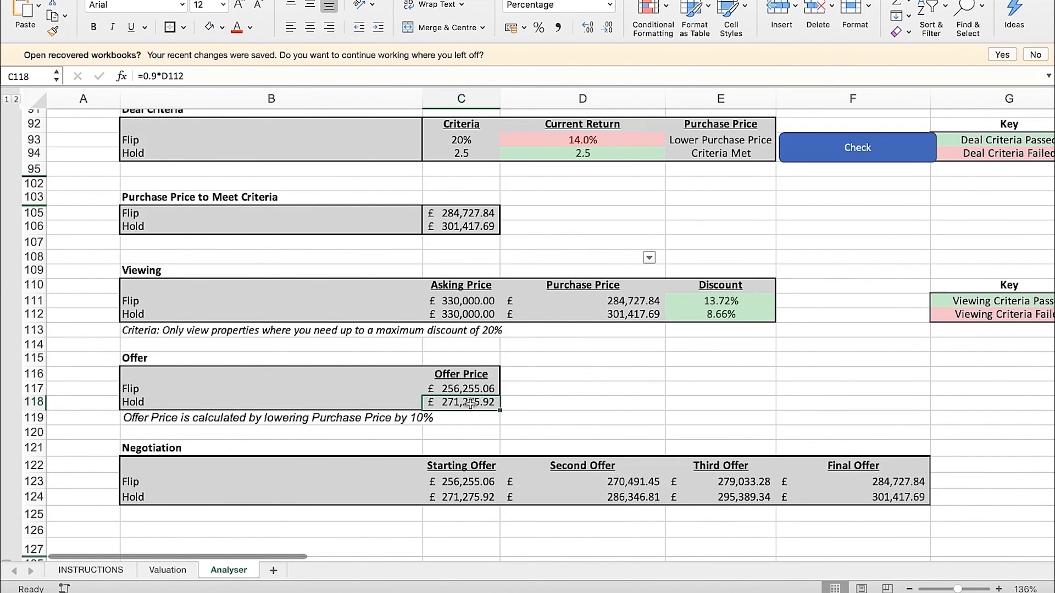
click(471, 496)
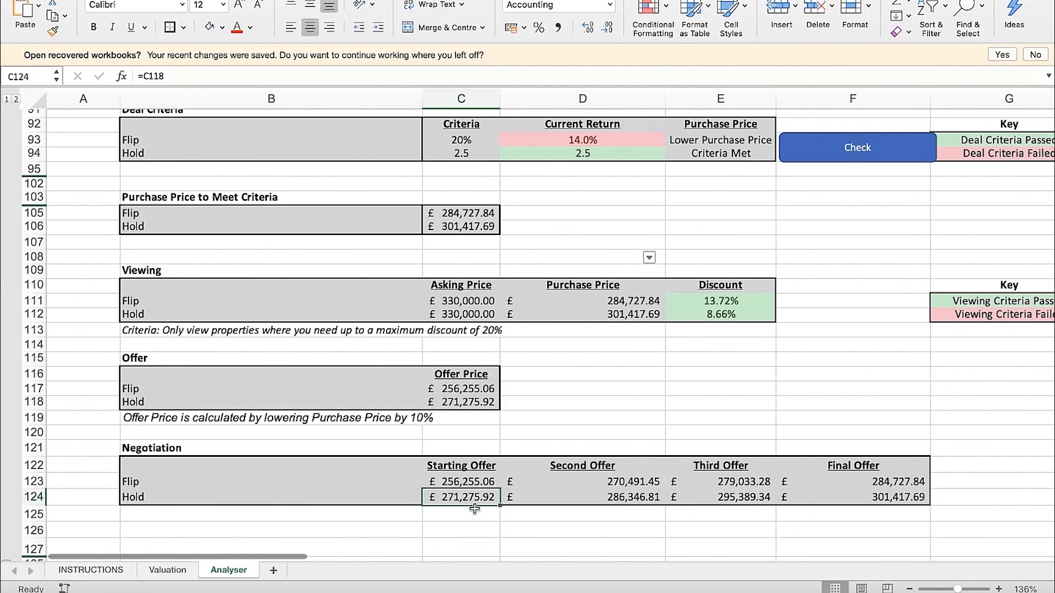
Compare the Hold final offer in F124 with the purchase price in D112 and the current return in D94
click(620, 320)
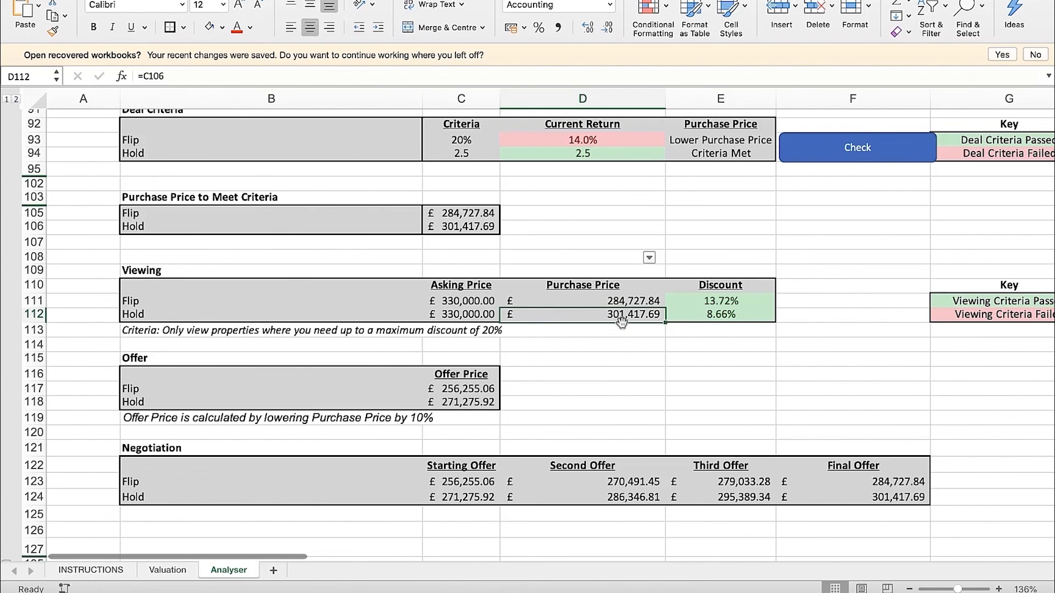
click(623, 159)
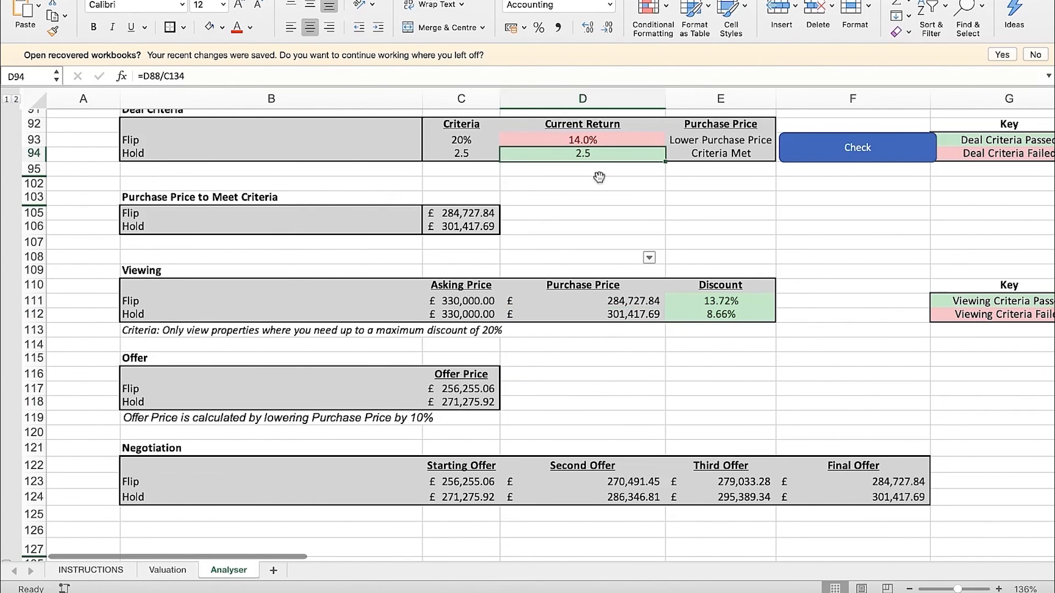
click(628, 317)
click(893, 501)
scroll(646, 482, down, 1)
Examine the Flip starting and final offers in row 123 and the four Hold offers in C124:F124
click(481, 484)
click(478, 452)
click(830, 451)
click(891, 484)
click(605, 485)
click(729, 483)
scroll(675, 463, down, 1)
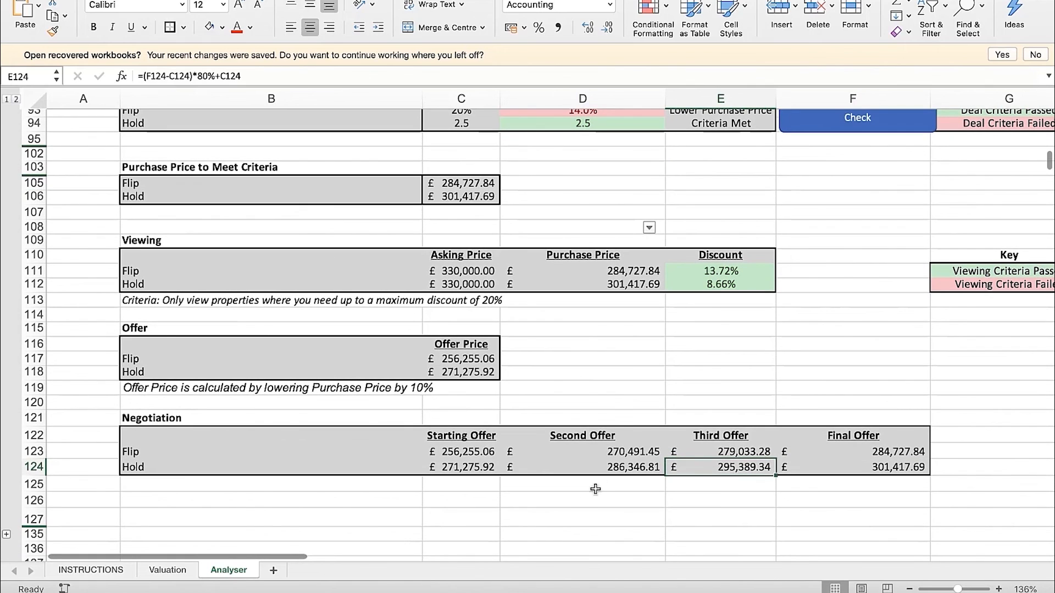
click(577, 502)
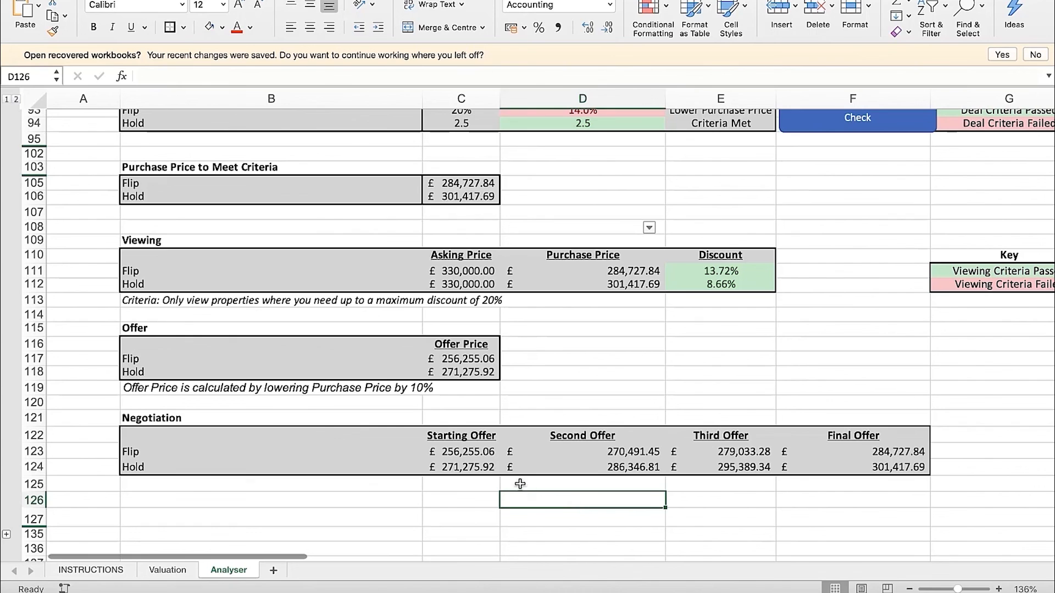
Enter example offers of 281, 291 and 301 in C126, C127 and C135, with C126 in pound accounting format
click(493, 471)
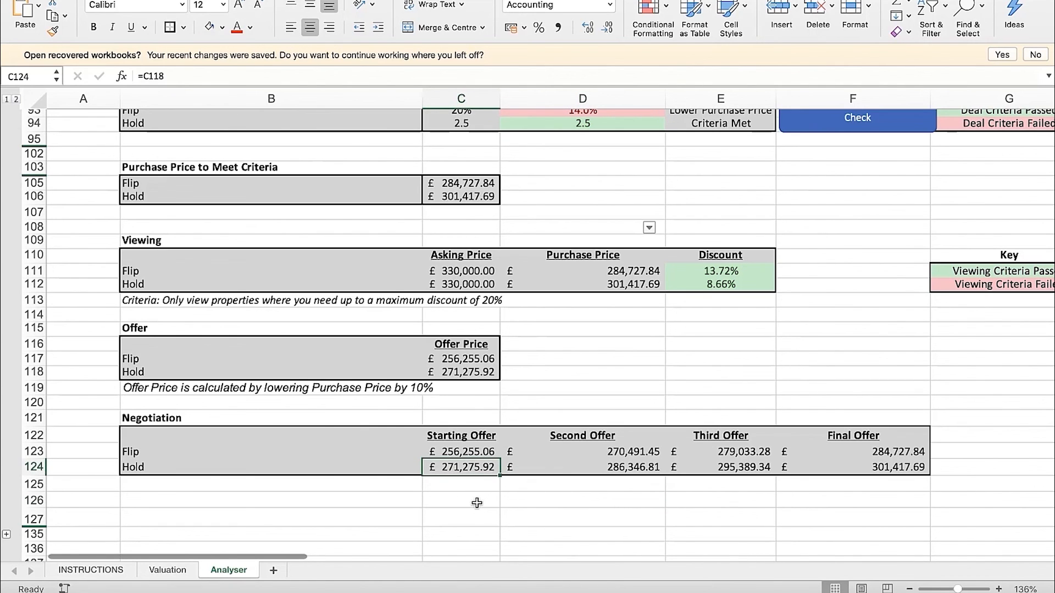
click(476, 502)
text(281)
key(Return)
click(476, 502)
click(509, 31)
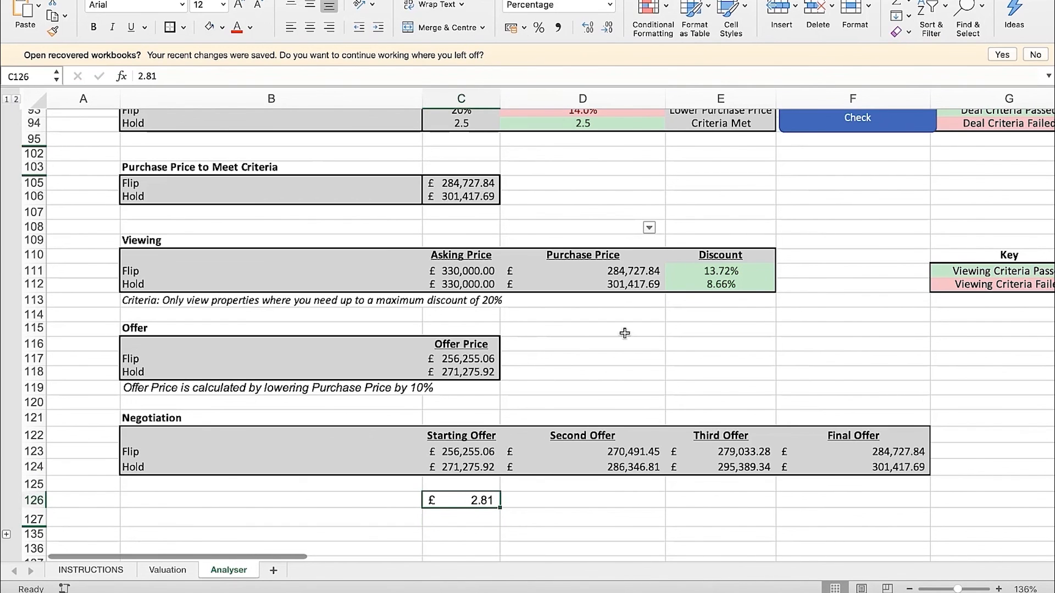
text(281)
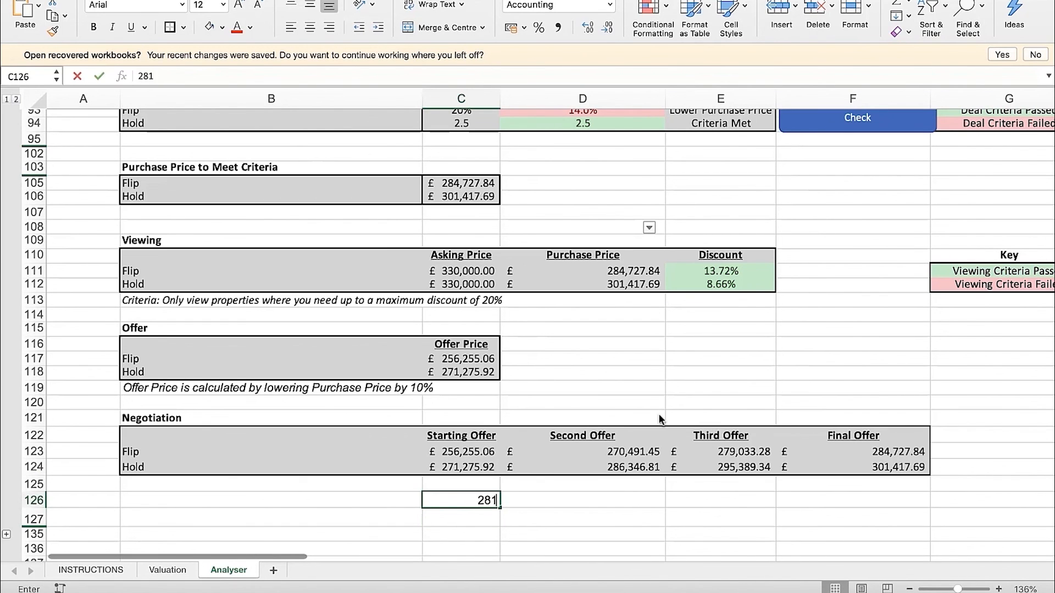
key(Return)
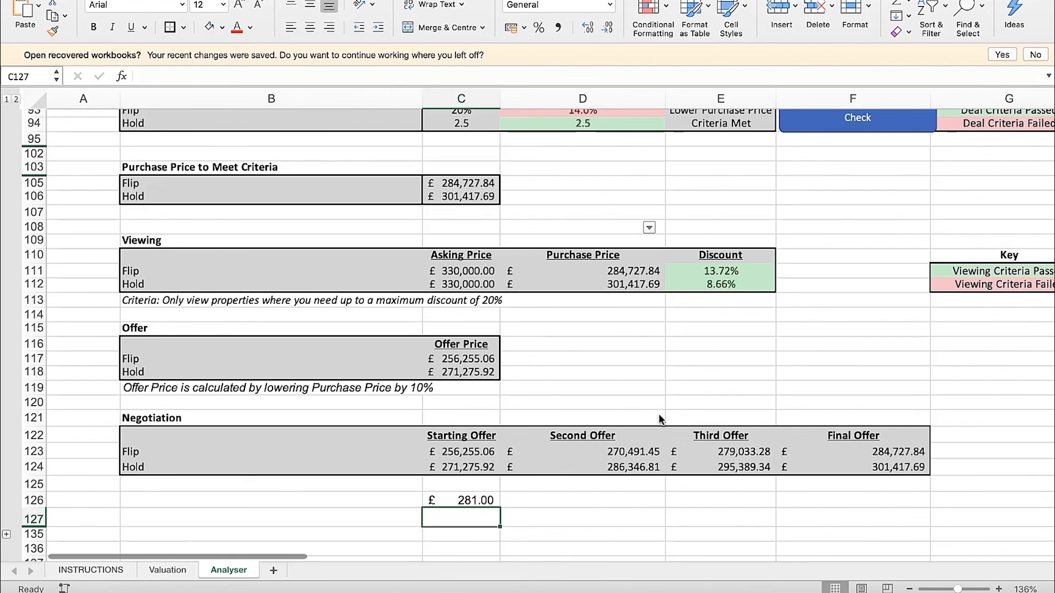
text(291)
key(Return)
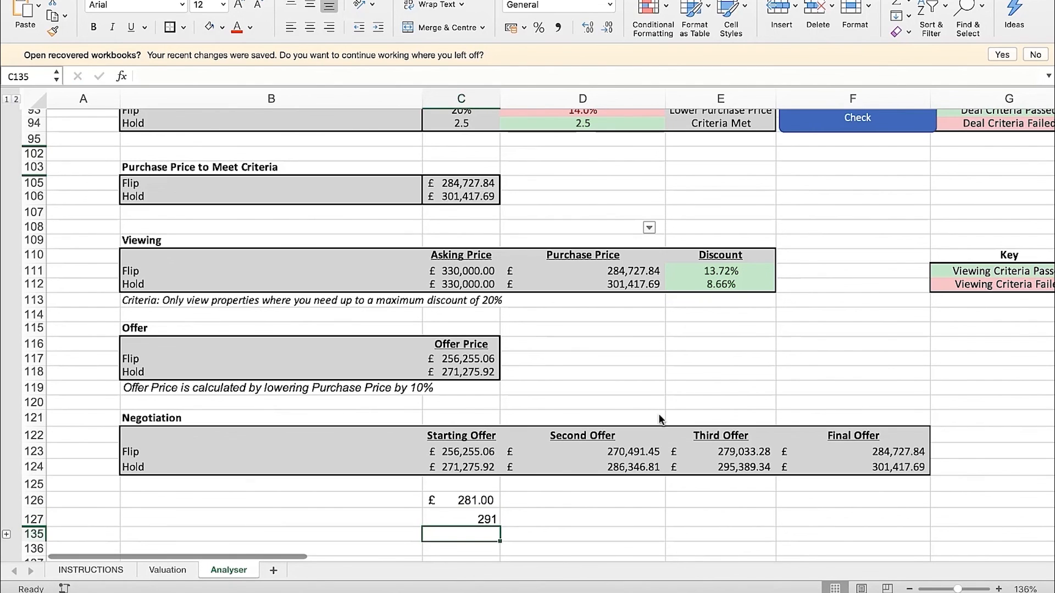
text(301)
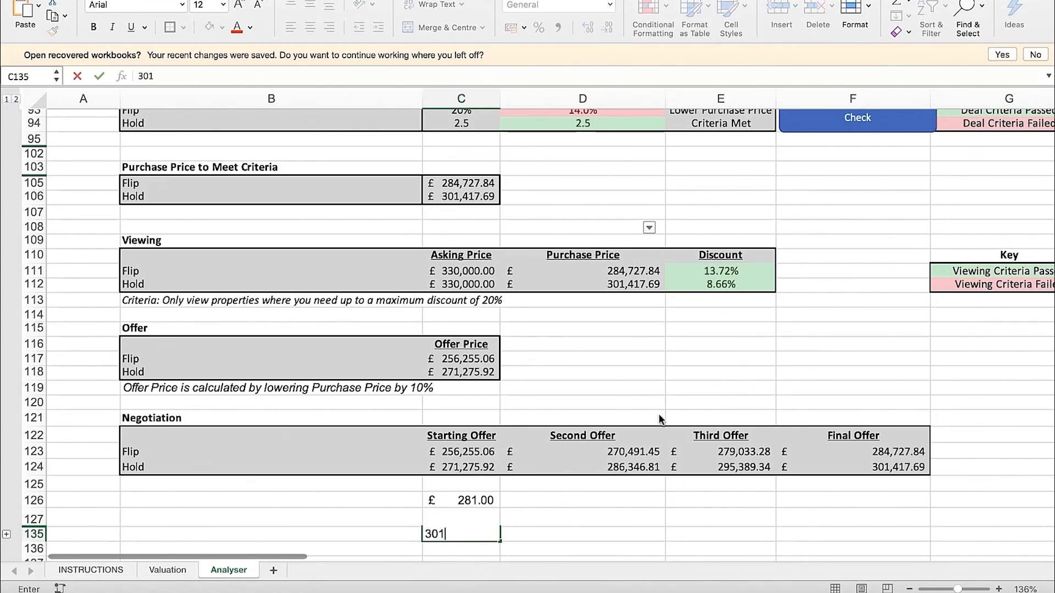
key(Return)
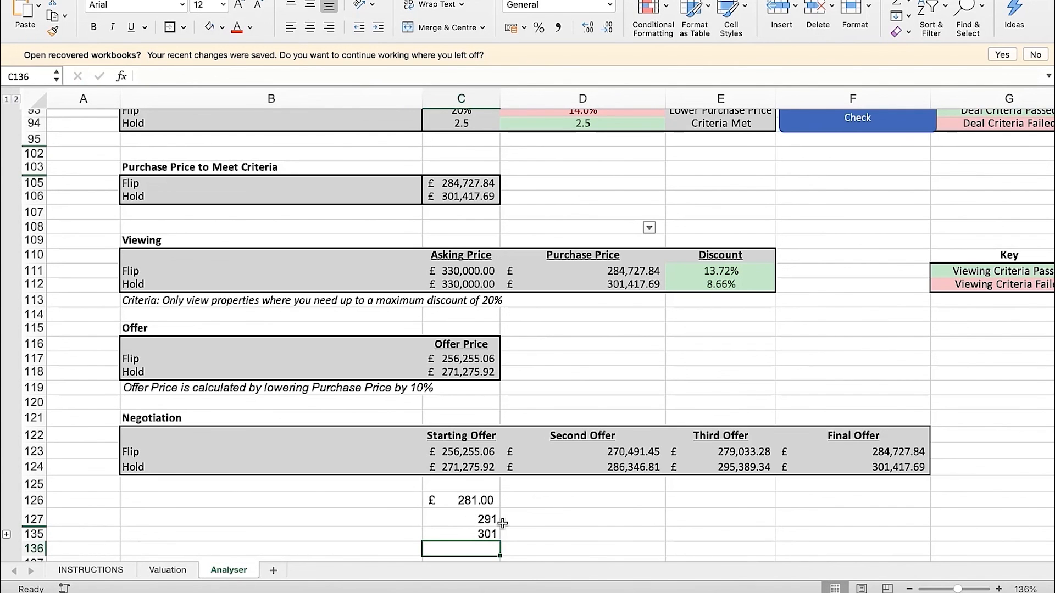
Clear the example offers from C135, C127 and C126
key(Up)
key(Delete)
key(Up)
key(Delete)
key(Up)
key(Delete)
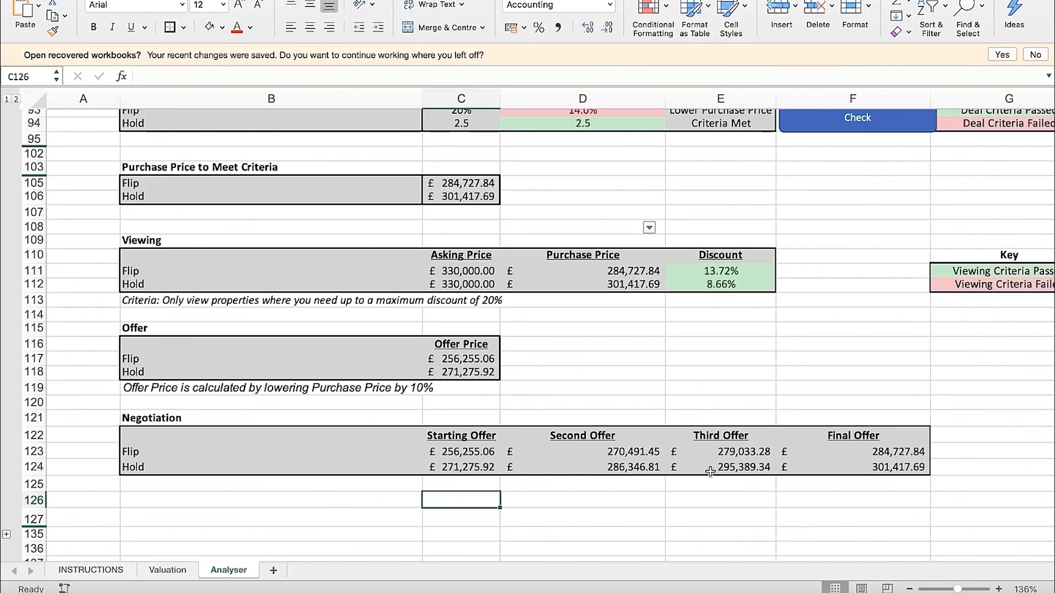
Calculate the increase from the Hold starting offer to the second offer in D126 with =D124-C124
click(462, 467)
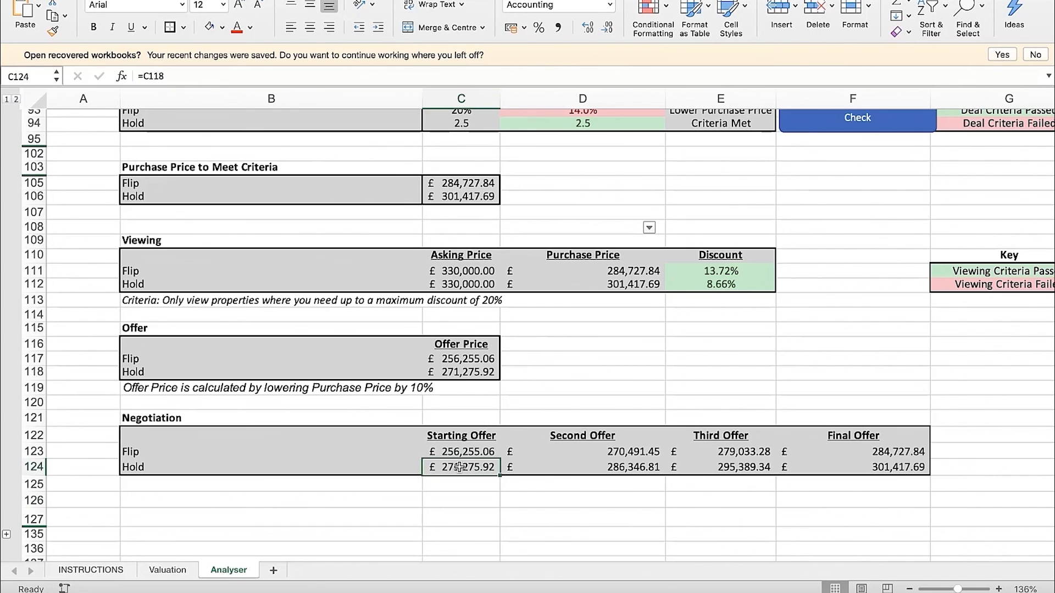
click(541, 483)
key(Down)
text(=)
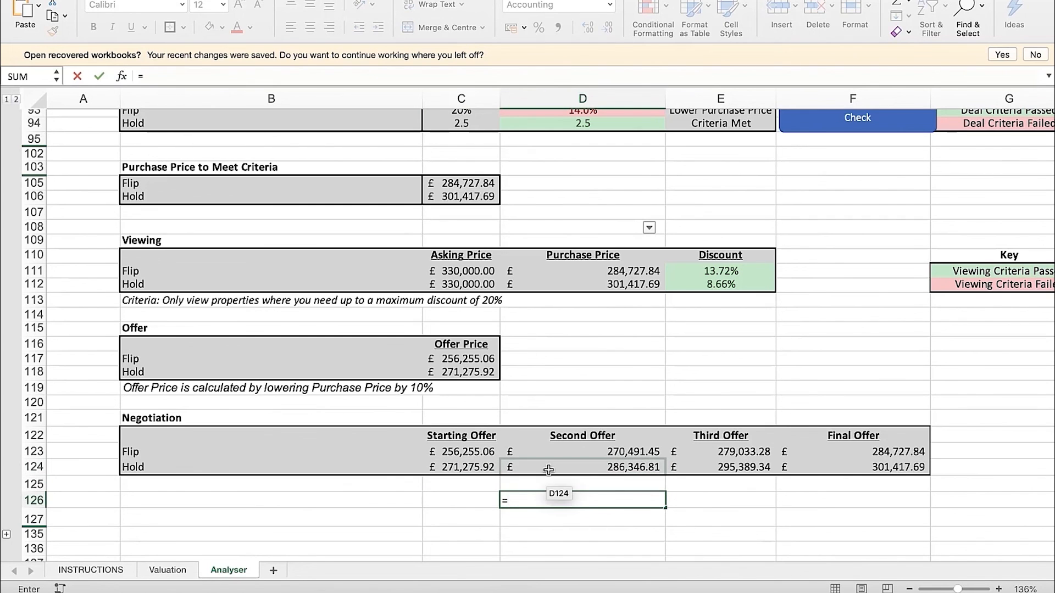
click(544, 467)
text(-)
click(461, 467)
key(Return)
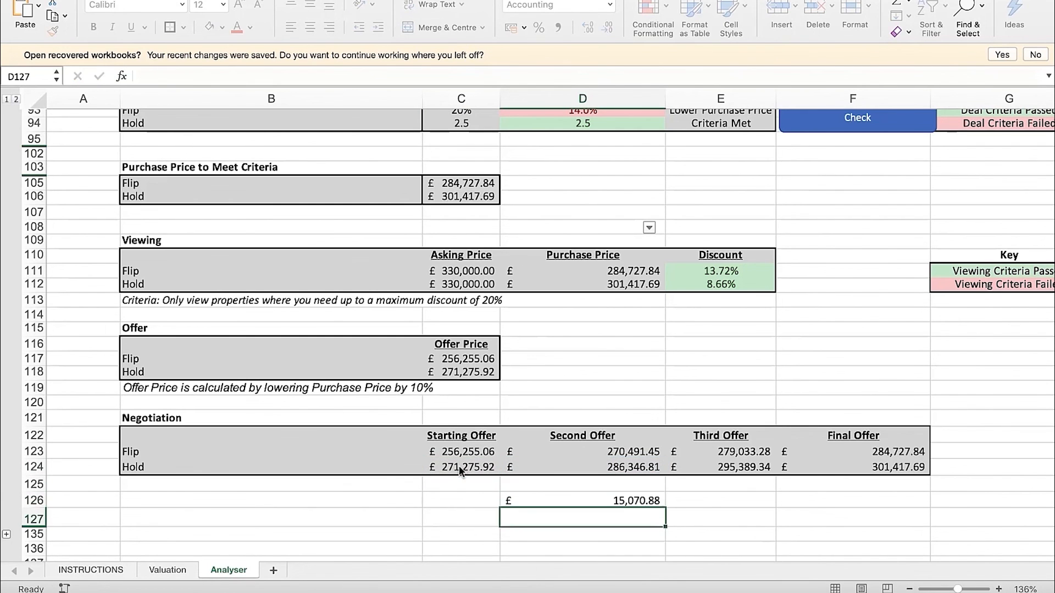
key(Up)
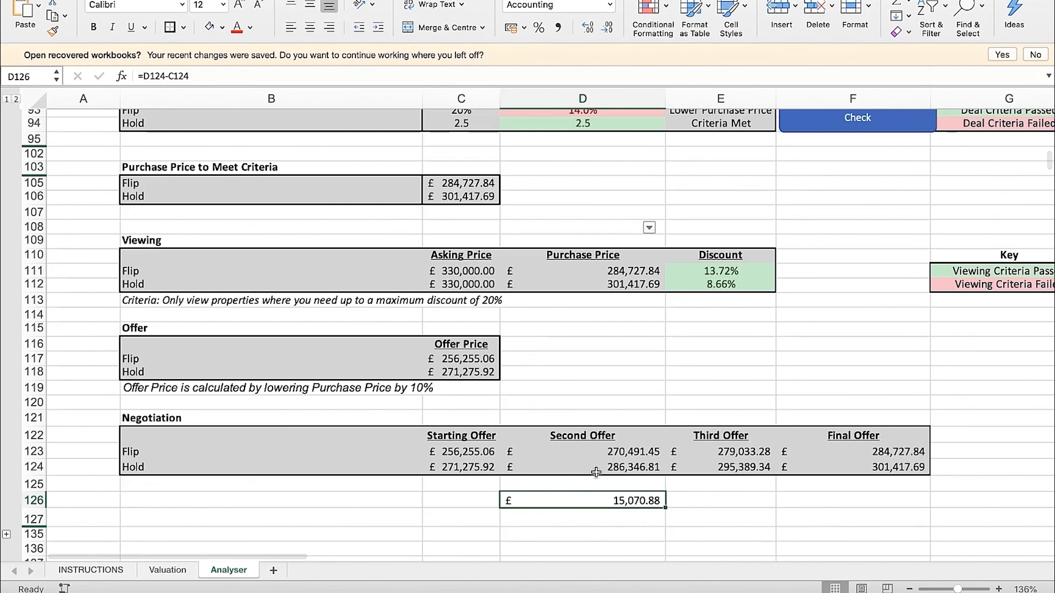
Calculate the increase from the Hold second offer to the third offer in E126 with =E124-D124
key(Right)
text(=)
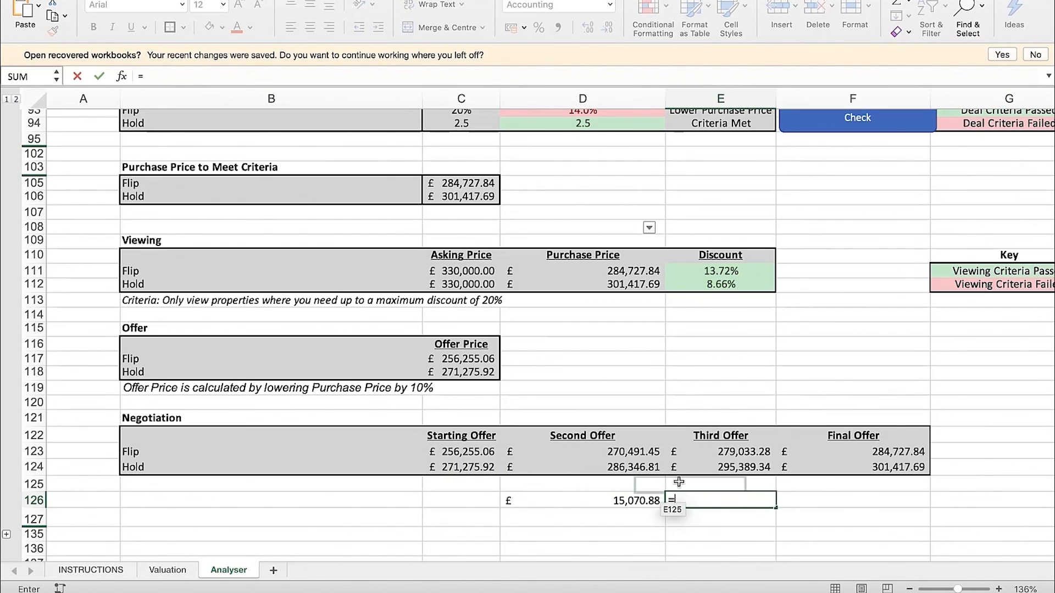
click(719, 467)
text(-)
click(631, 466)
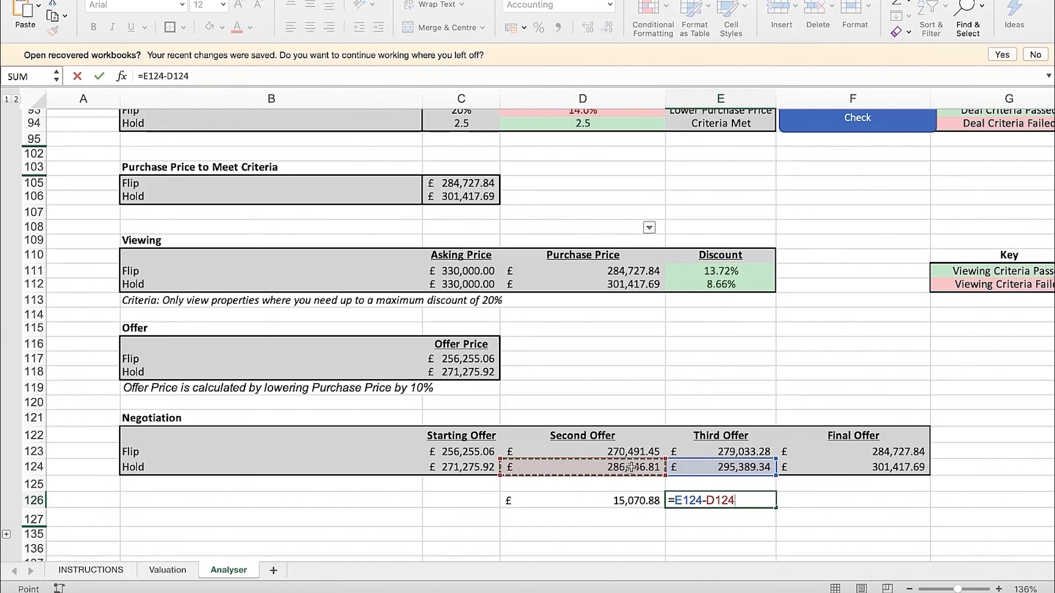
key(Return)
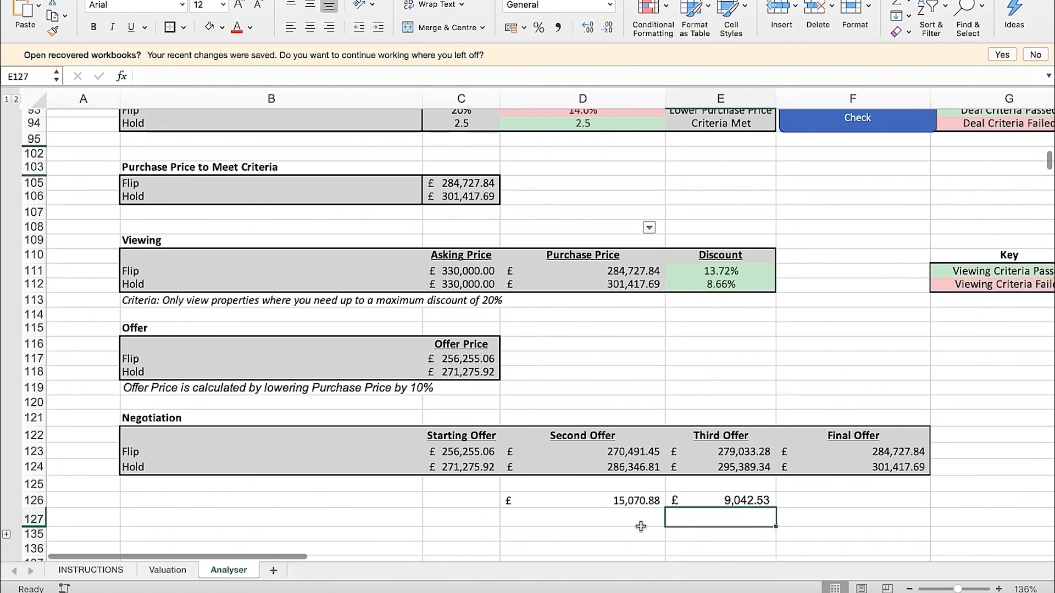
Calculate the increase from the Hold third offer to the final offer in F126 with =F124-E124
click(717, 504)
key(Right)
text(=)
click(850, 467)
text(-)
click(759, 468)
key(Return)
key(Up)
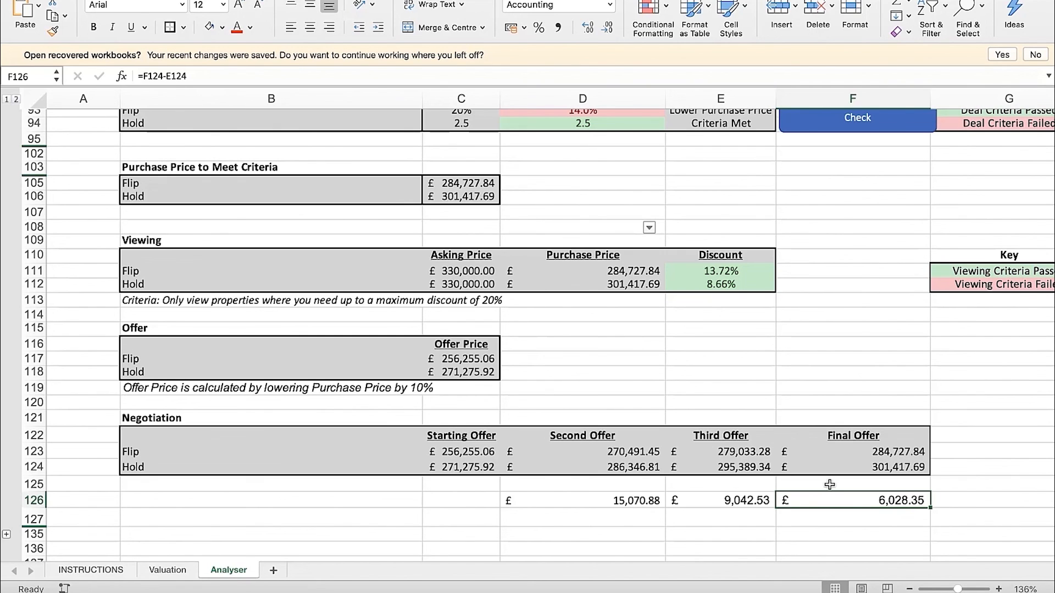
key(Left)
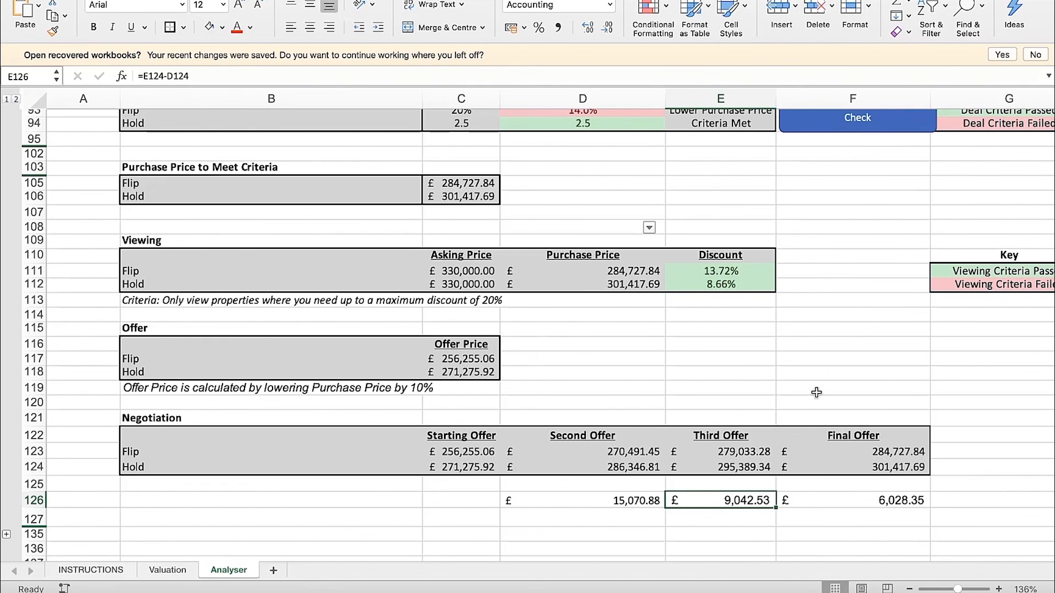
Clear the offer increase calculations from D126:F126 below the Negotiation table
click(822, 373)
scroll(822, 360, up, 10)
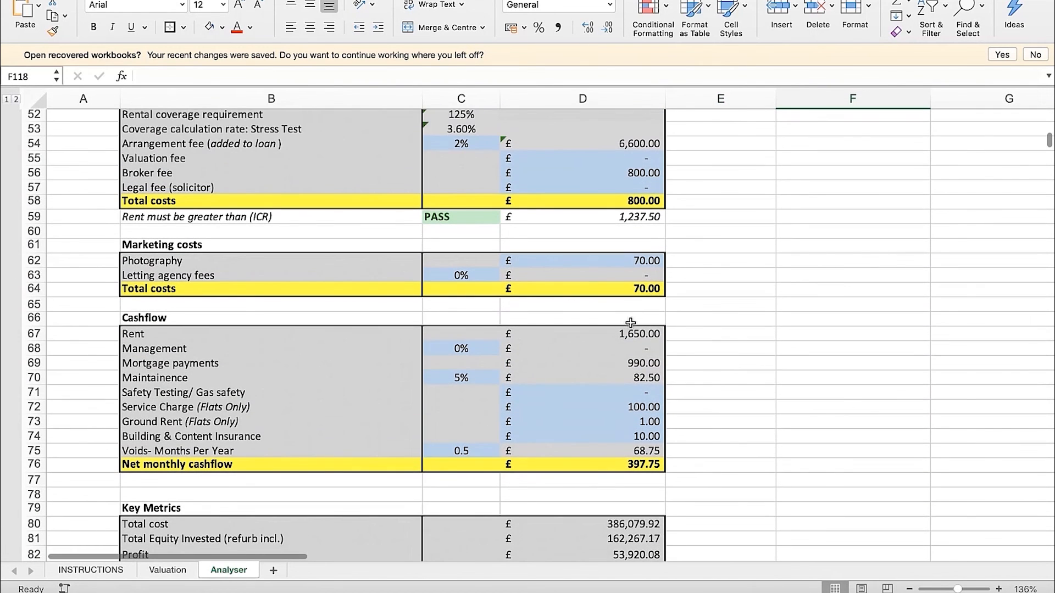
scroll(608, 425, down, 15)
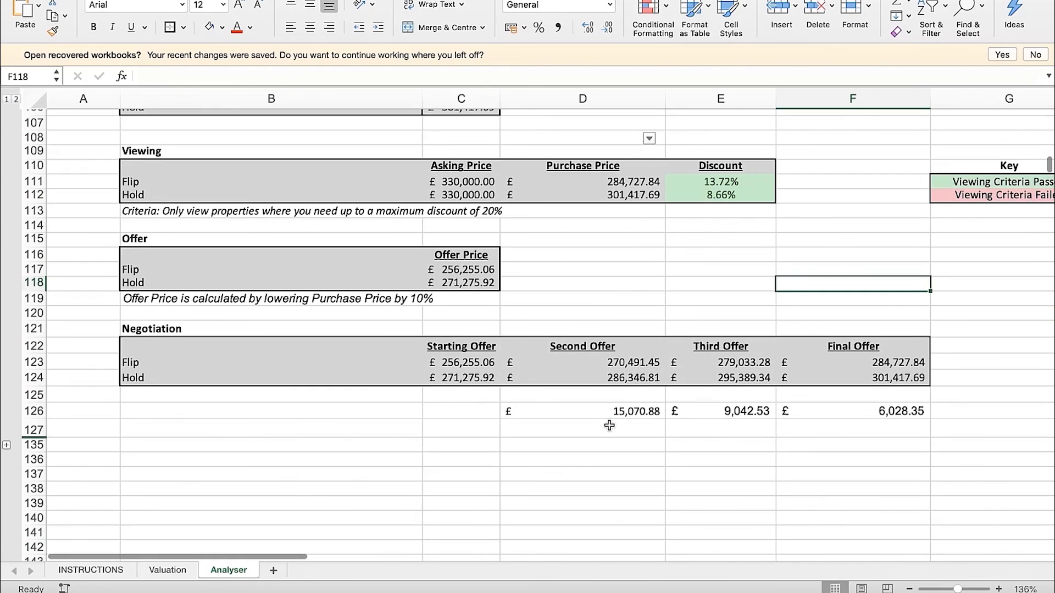
click(846, 350)
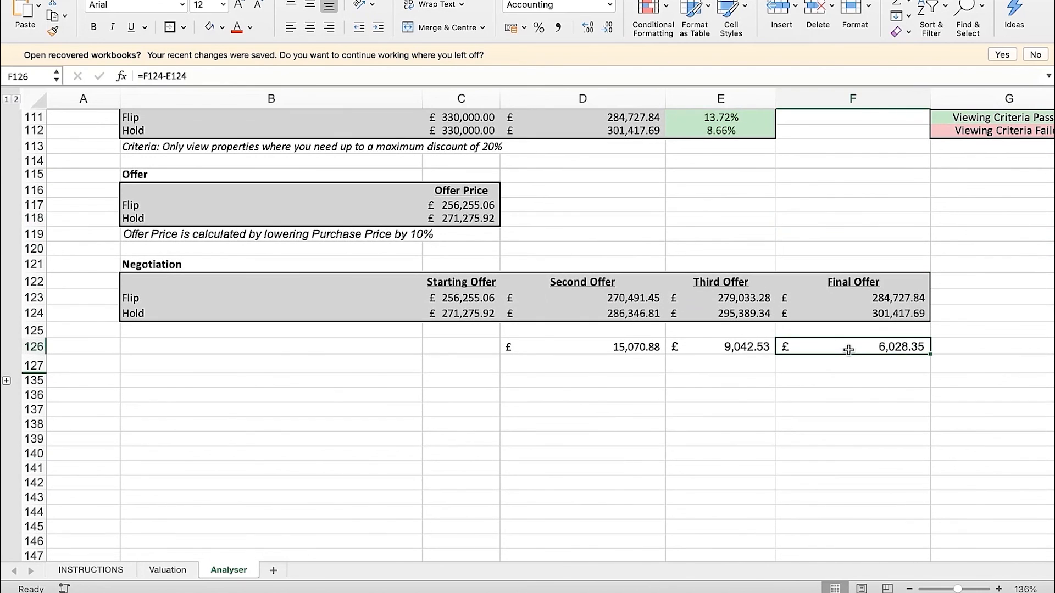
key(Delete)
key(Left)
key(Delete)
key(Left)
key(Delete)
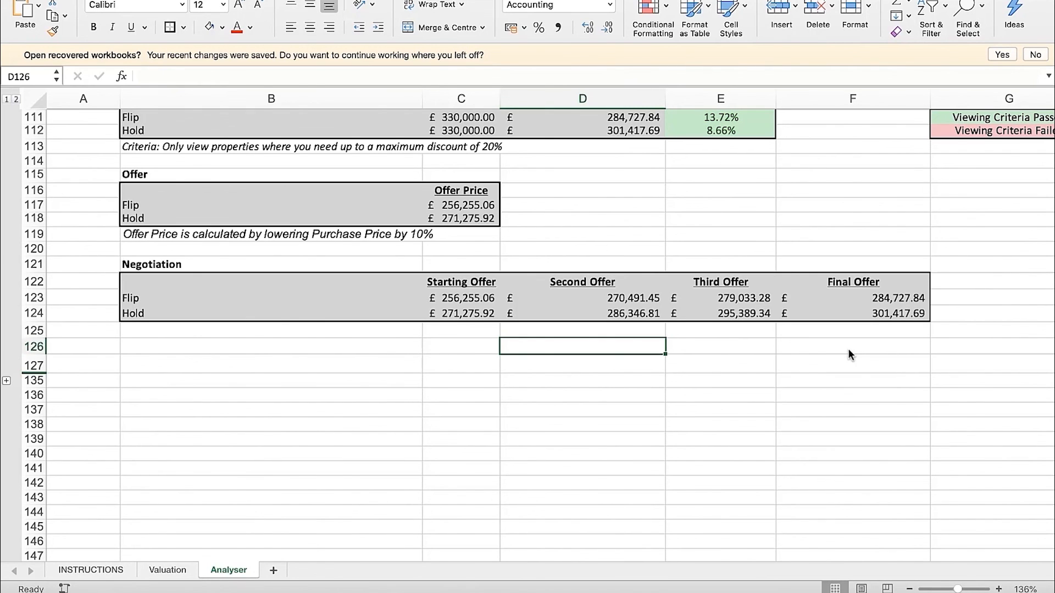
click(856, 313)
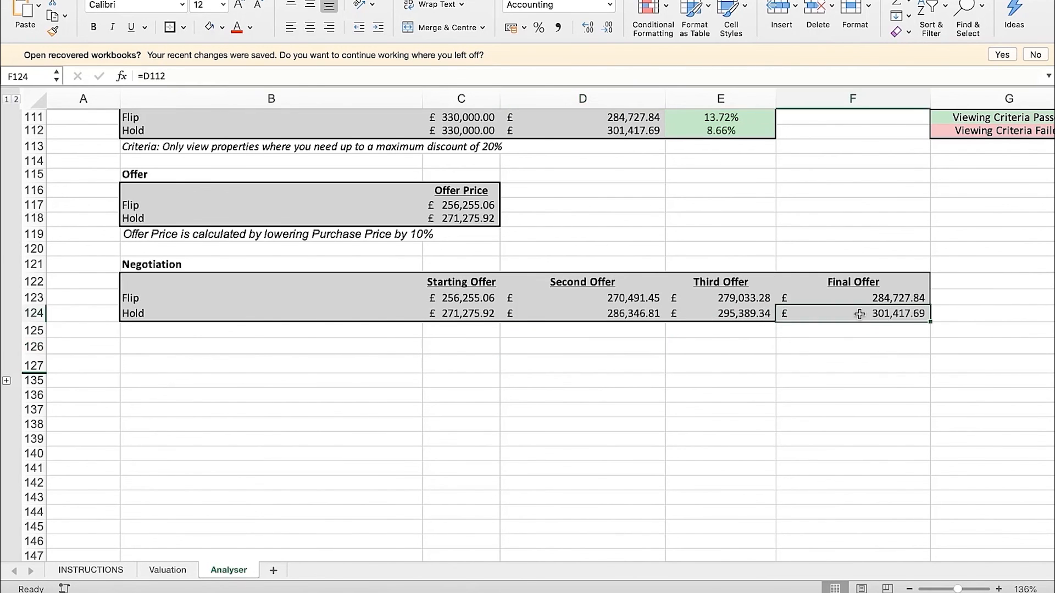
click(906, 392)
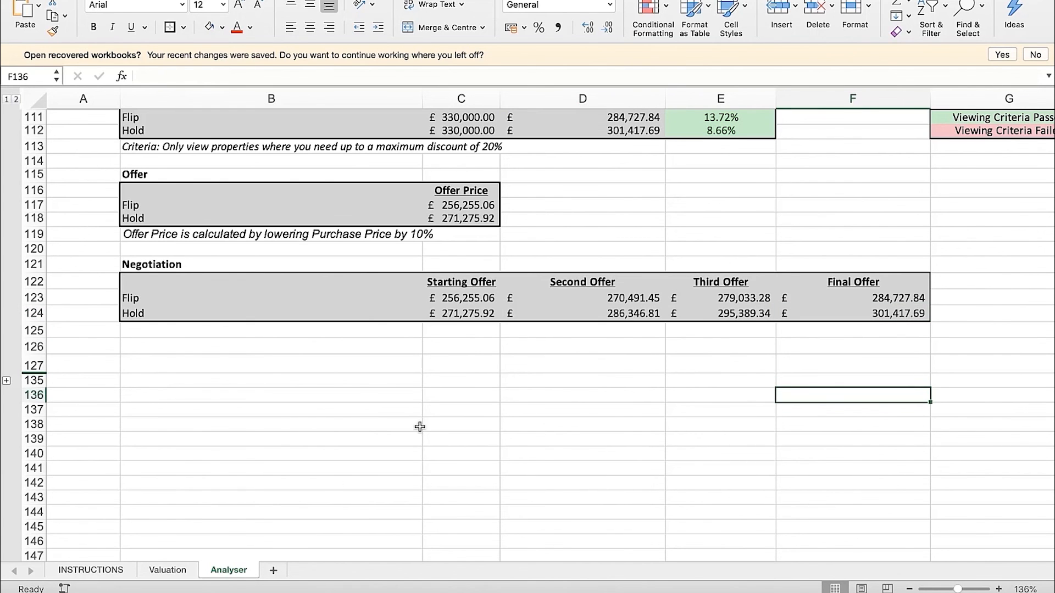
Review the rent in C19, the Agent Comparables table and the GDV in C42 on the Valuation sheet
click(167, 570)
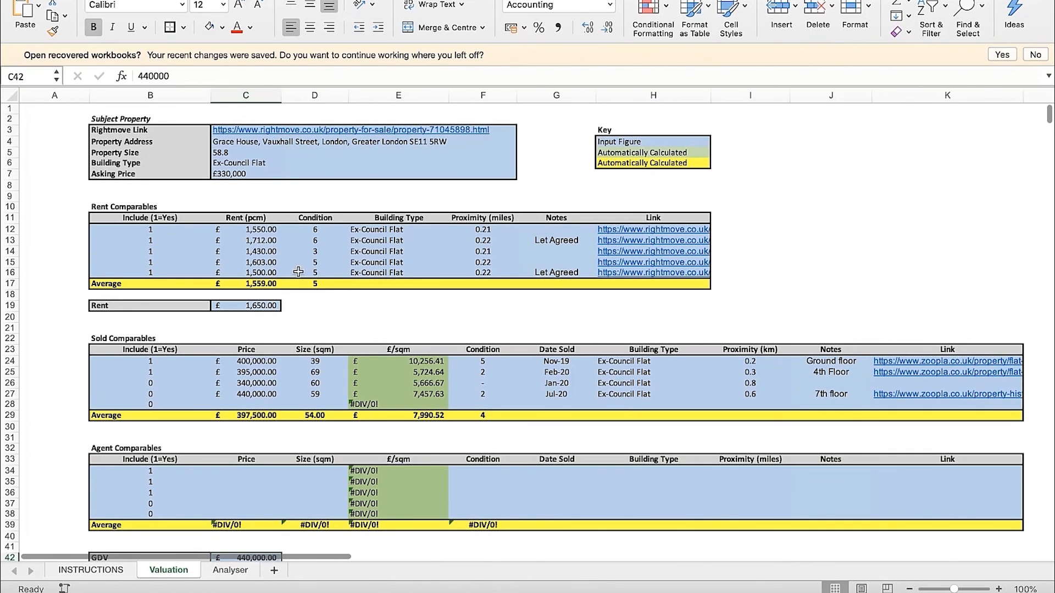
click(267, 306)
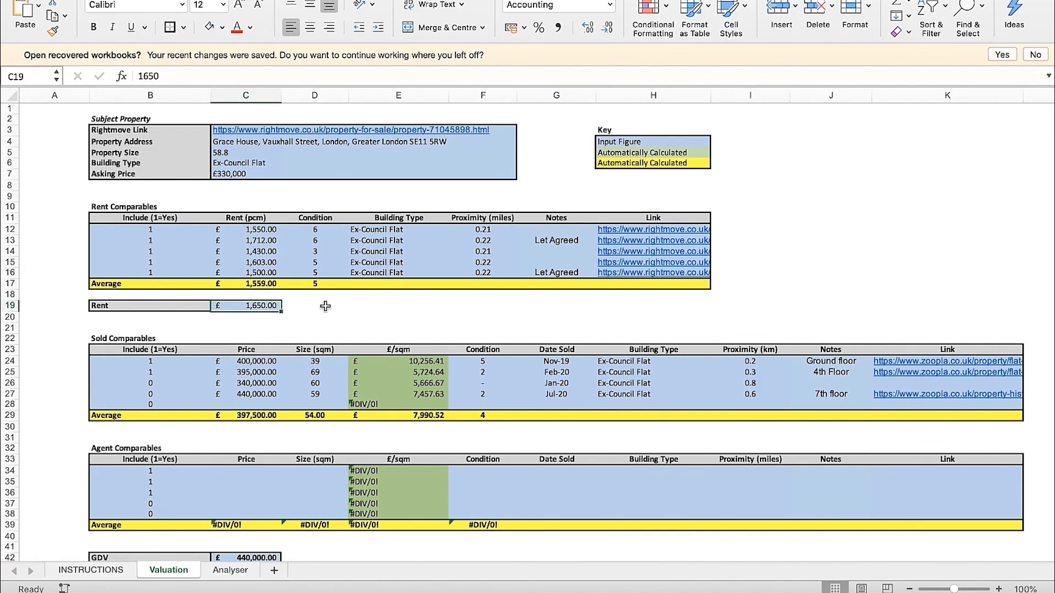
scroll(325, 306, down, 5)
click(278, 460)
scroll(354, 270, up, 1)
scroll(354, 270, up, 1)
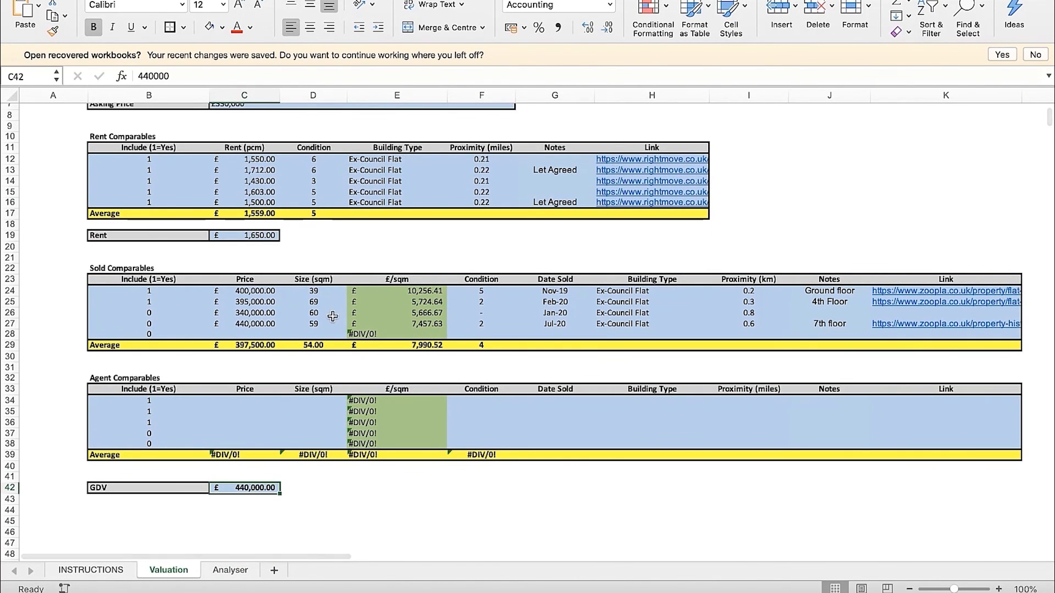
click(295, 508)
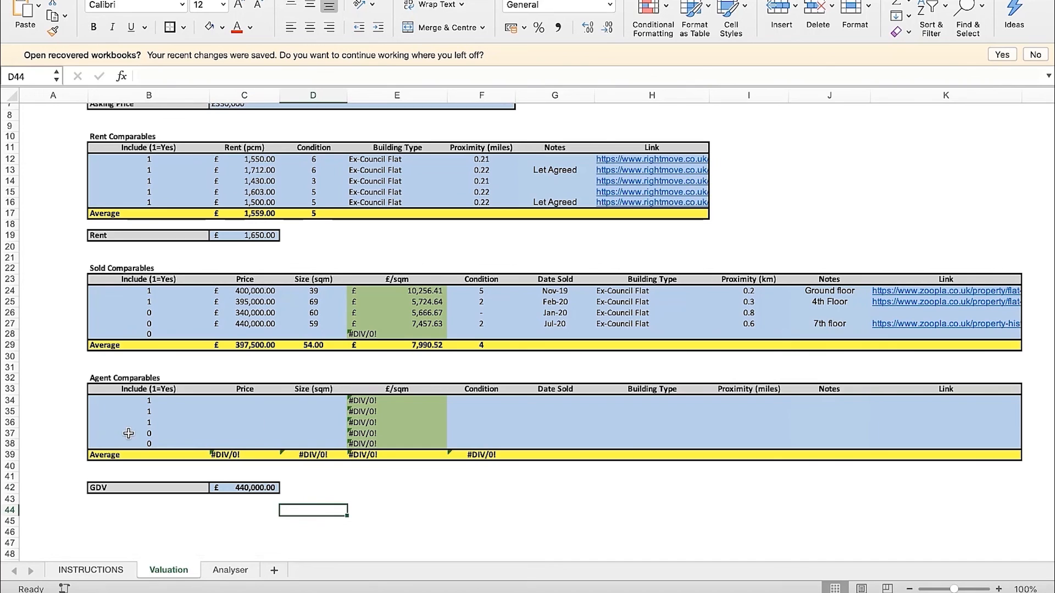
click(109, 380)
click(307, 476)
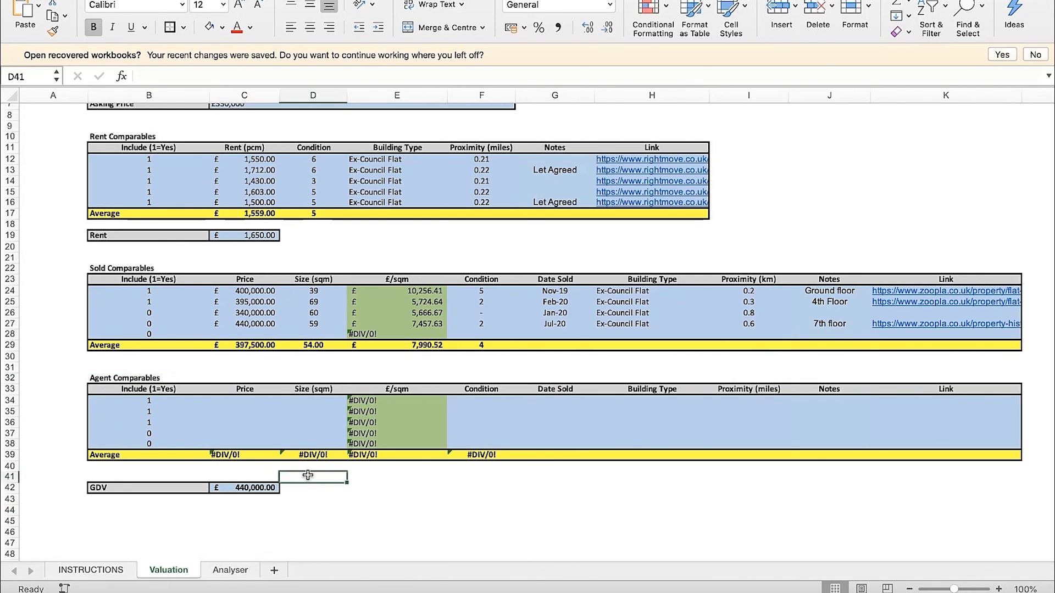
click(271, 488)
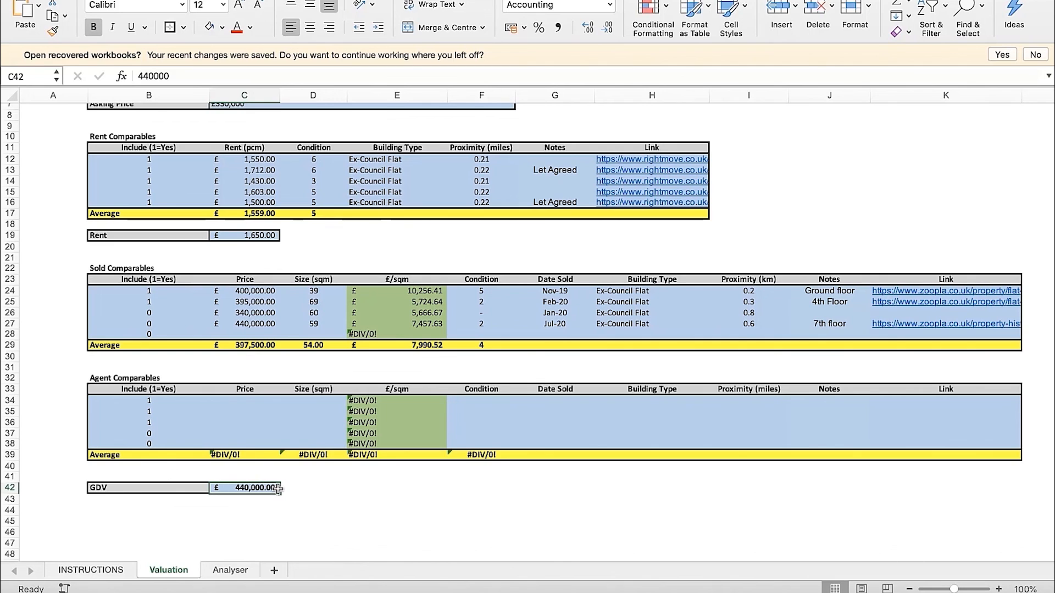
click(313, 477)
Return to the Analyser sheet and review the purchase details, the bridging loan inputs in C14:C18, the cost sections and the Deal Criteria
click(230, 570)
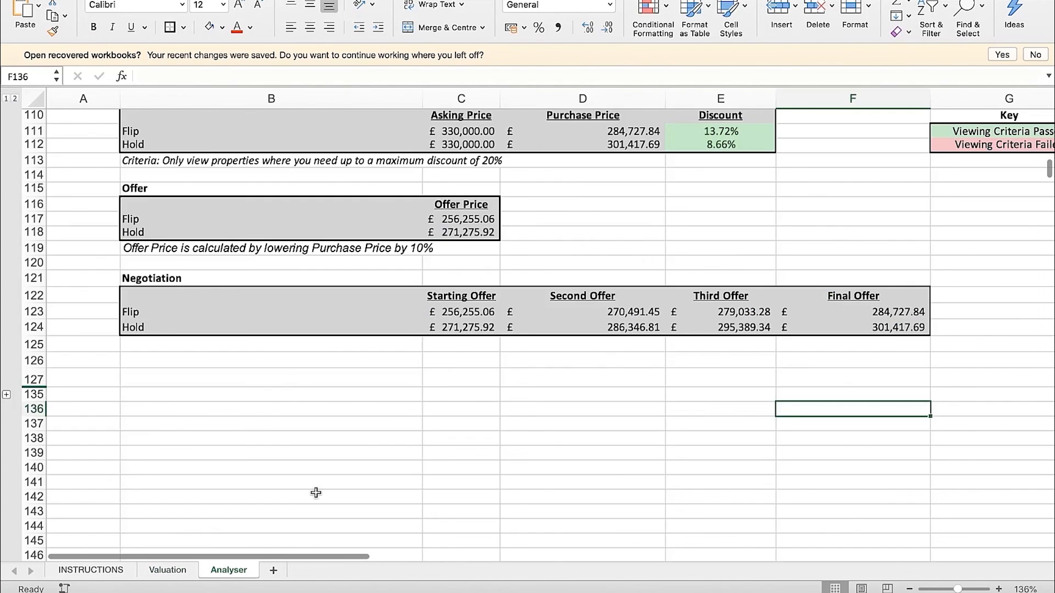
scroll(452, 369, up, 15)
scroll(452, 369, up, 10)
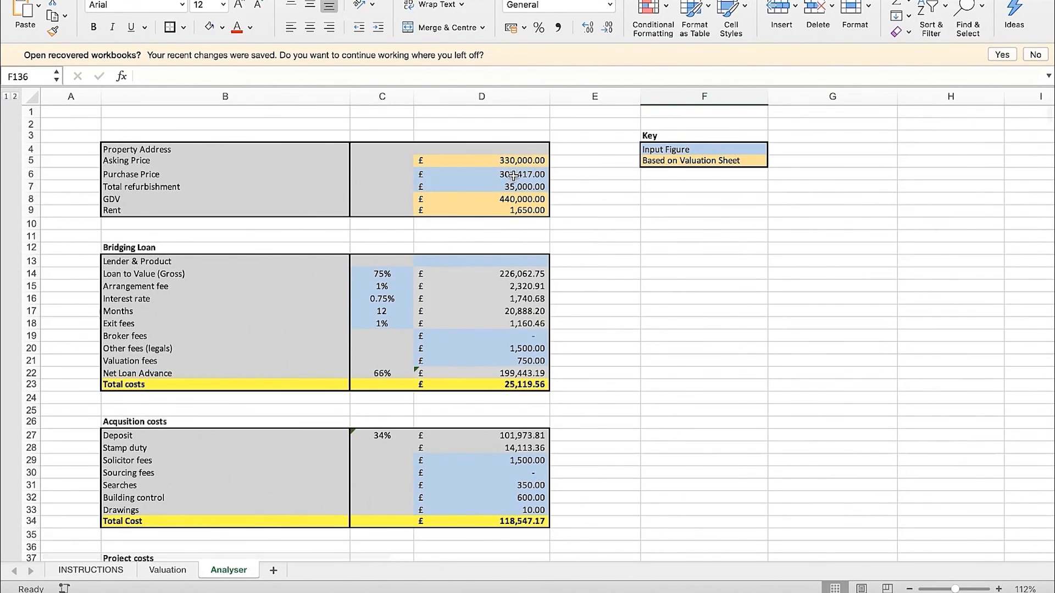
drag(394, 275, 384, 323)
click(704, 323)
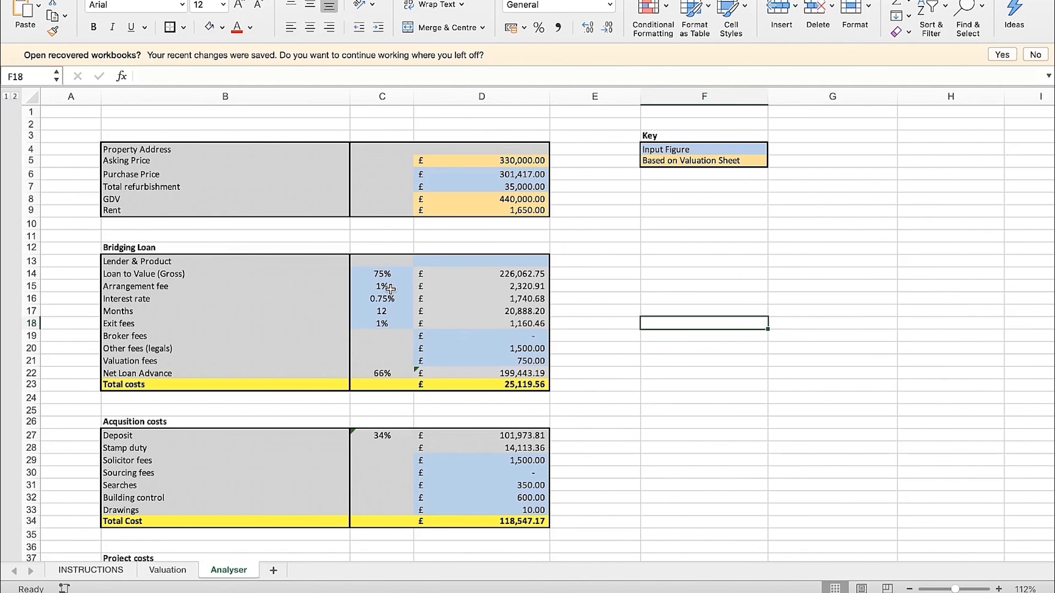
scroll(403, 328, down, 15)
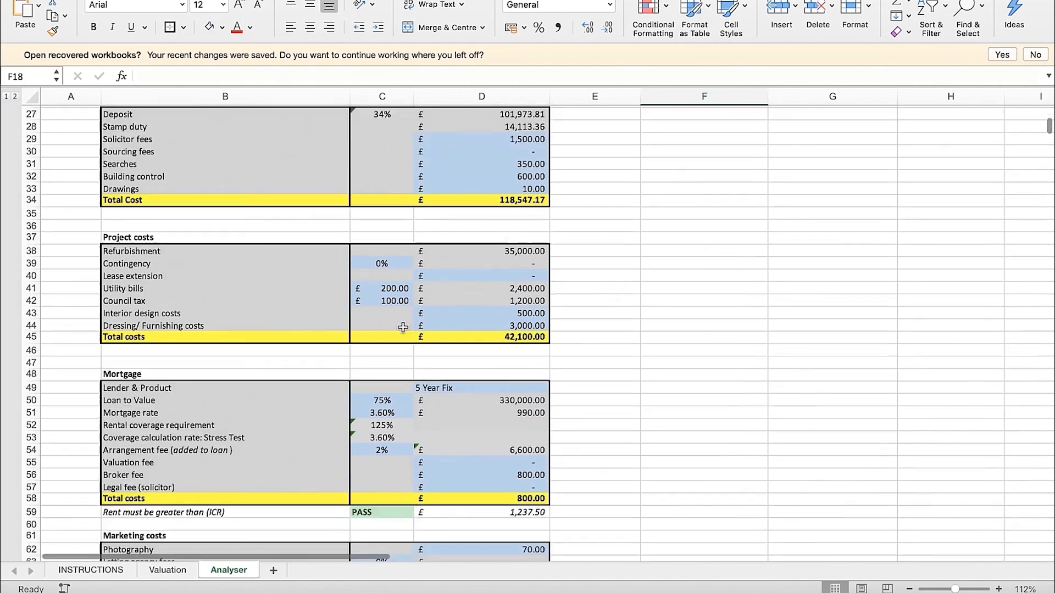
scroll(403, 327, down, 10)
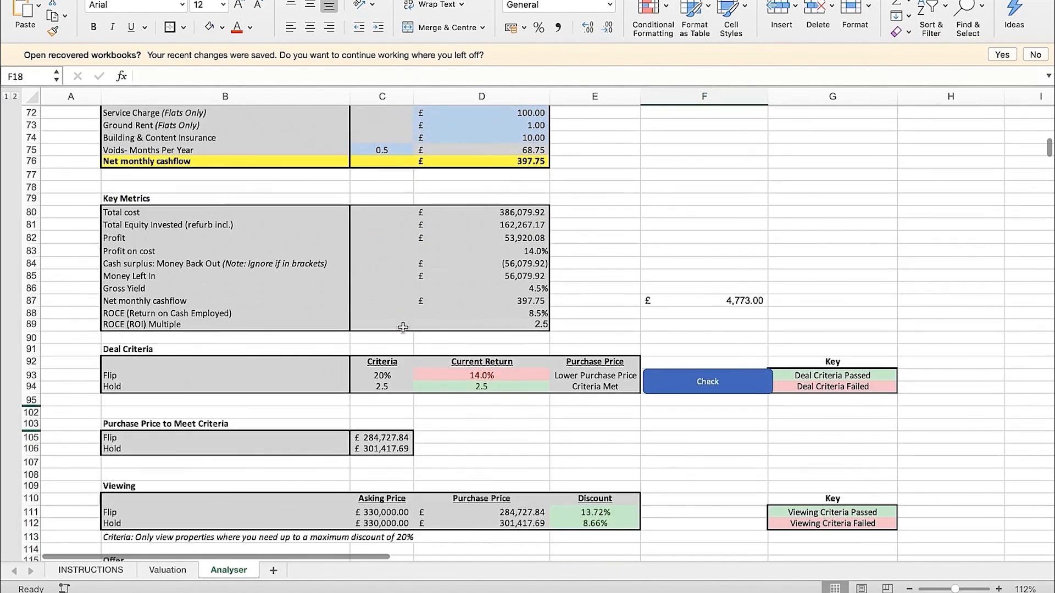
scroll(403, 327, up, 2)
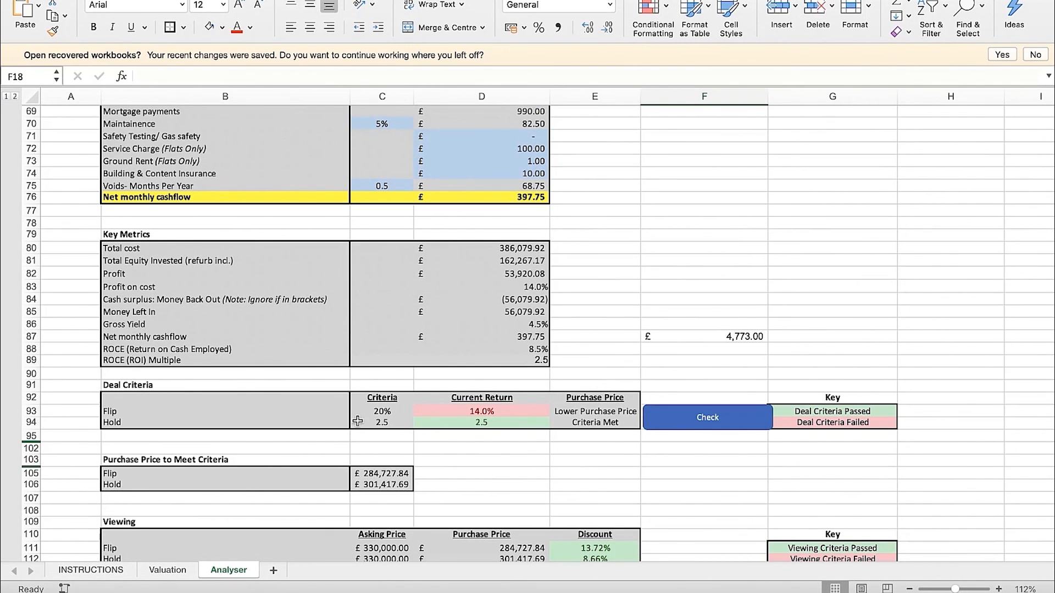
scroll(412, 434, down, 1)
Run the Deal Criteria check and compare the purchase prices in C105:C106 with the current returns in D93:D94
click(707, 404)
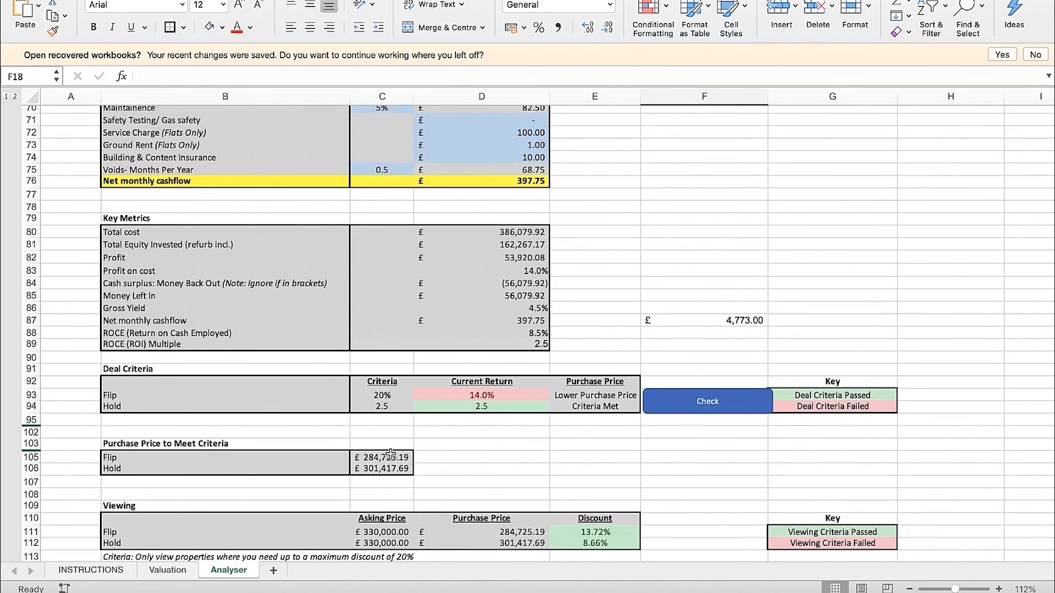
drag(390, 453, 385, 468)
click(478, 457)
click(481, 407)
click(489, 395)
click(492, 407)
Examine the Viewing discounts, the offer prices in C117:C118 and the Hold starting and final offers in row 124
scroll(501, 441, down, 2)
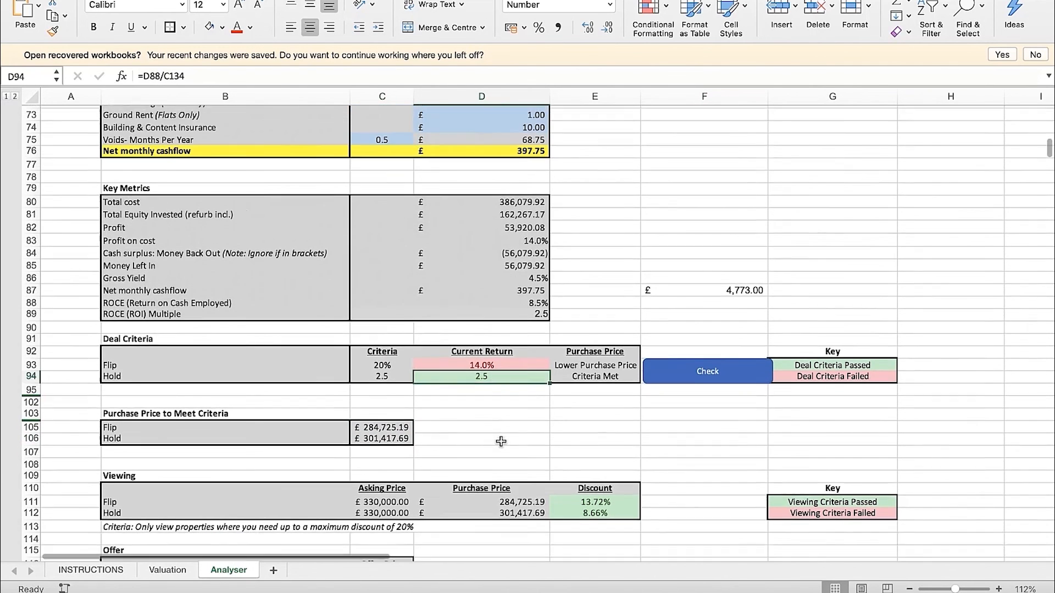
scroll(501, 441, down, 1)
scroll(501, 442, down, 3)
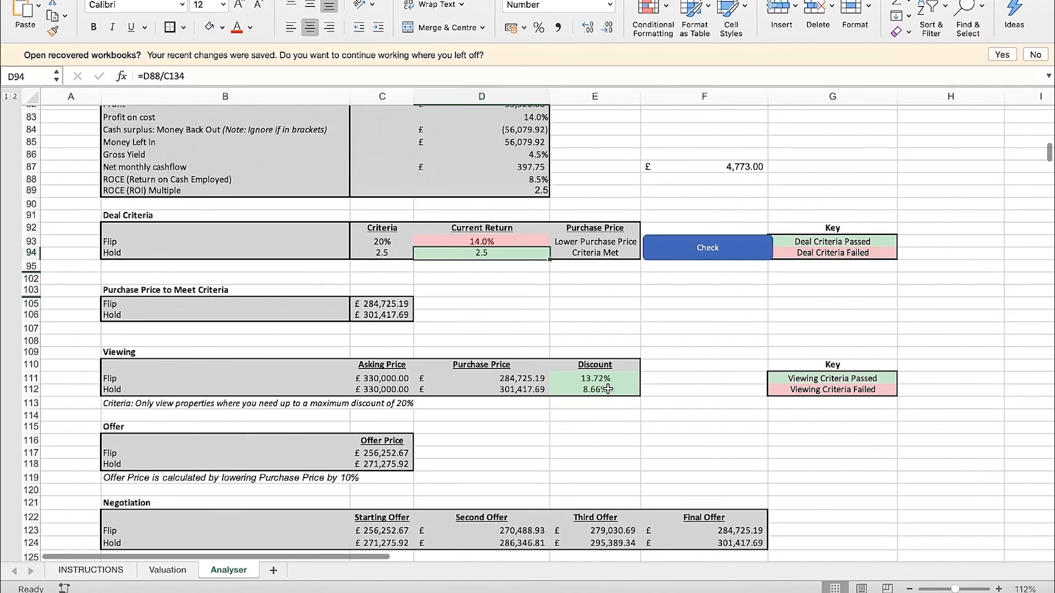
scroll(597, 417, down, 2)
drag(389, 399, 389, 410)
click(552, 426)
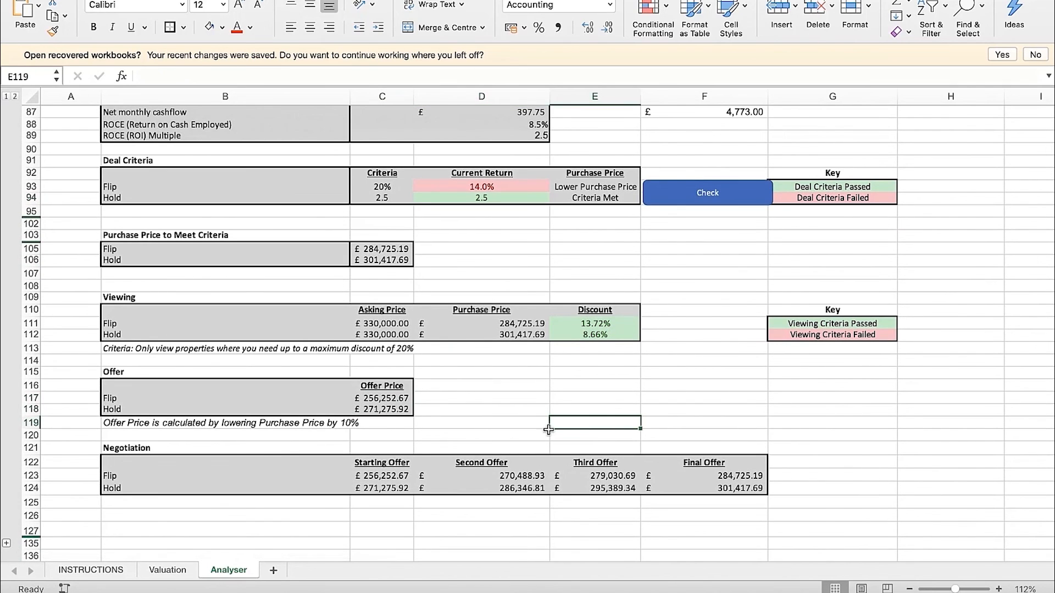
click(383, 488)
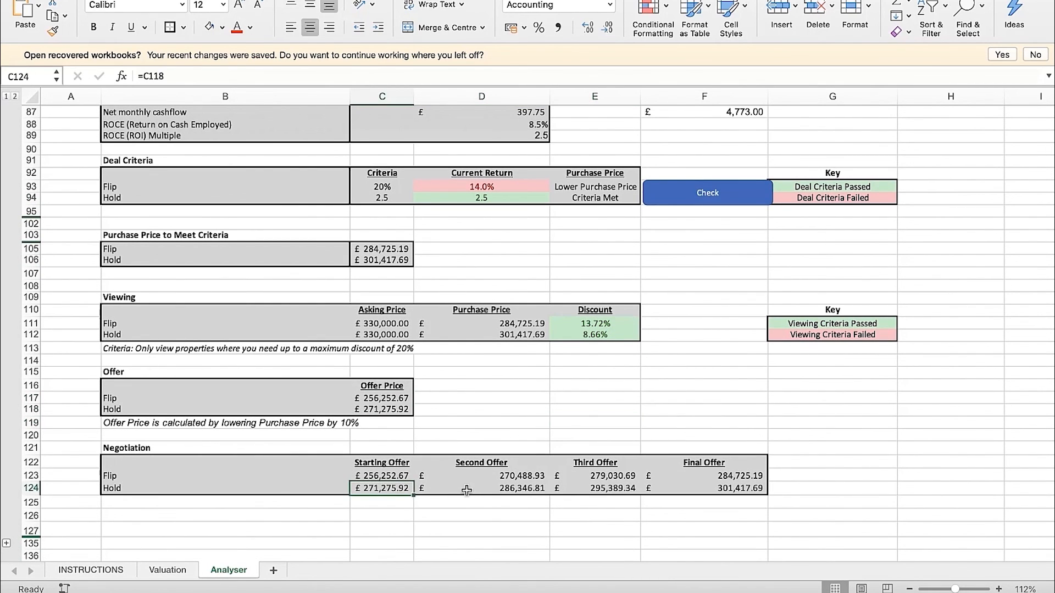
click(747, 487)
click(837, 461)
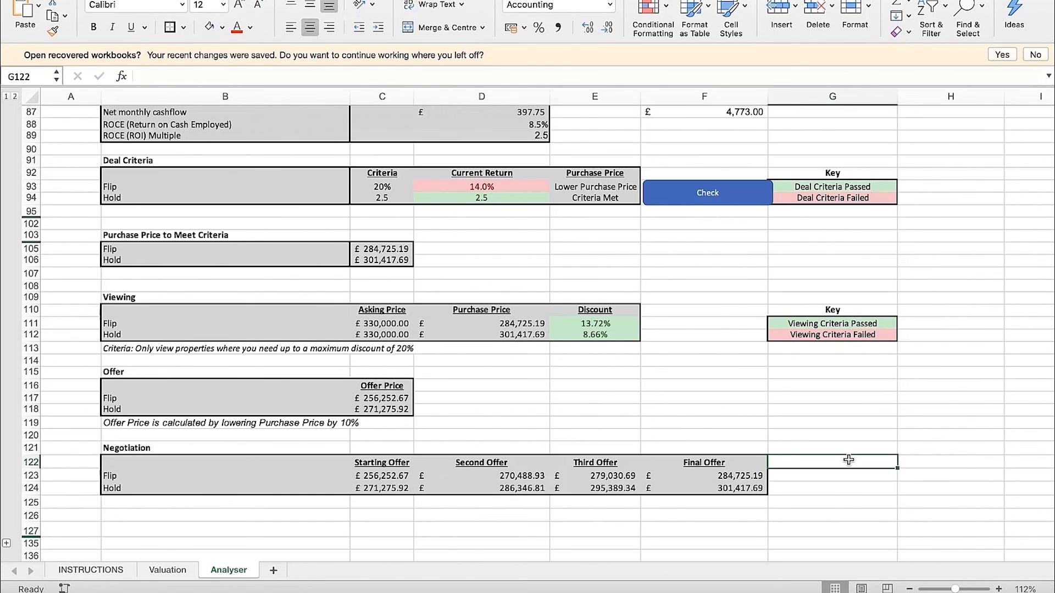
Examine the Hold discount in E112 against the viewing criteria and the Hold current return in D94
scroll(729, 394, up, 1)
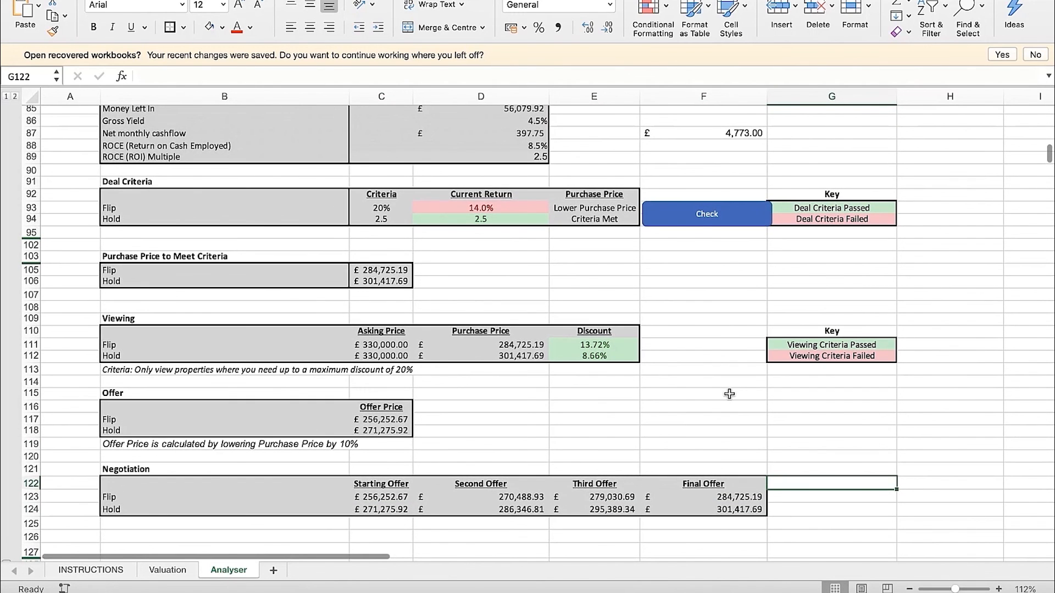
click(652, 405)
click(602, 354)
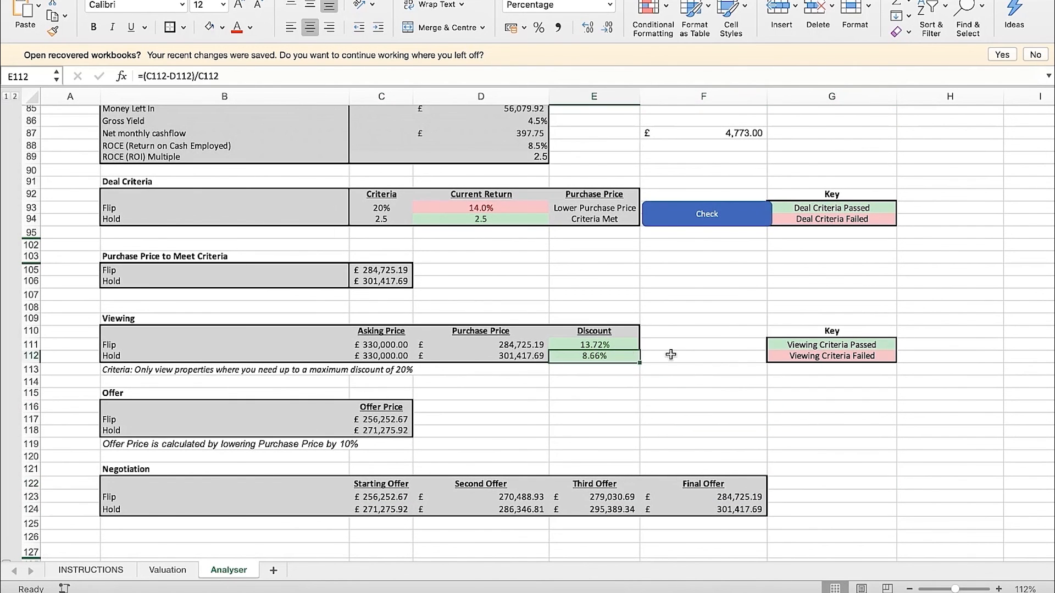
click(693, 357)
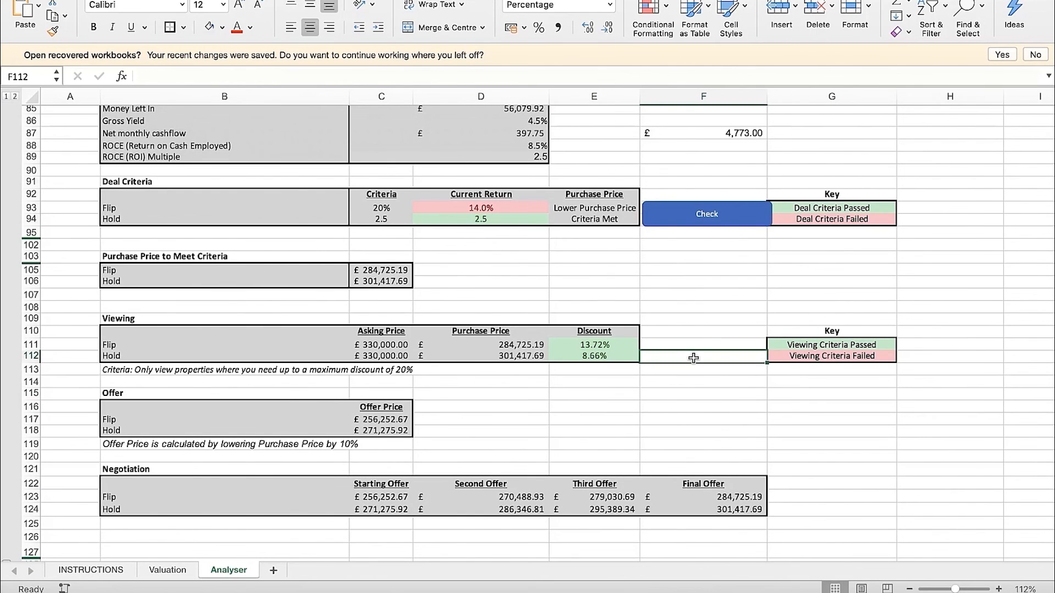
scroll(608, 292, up, 1)
click(514, 248)
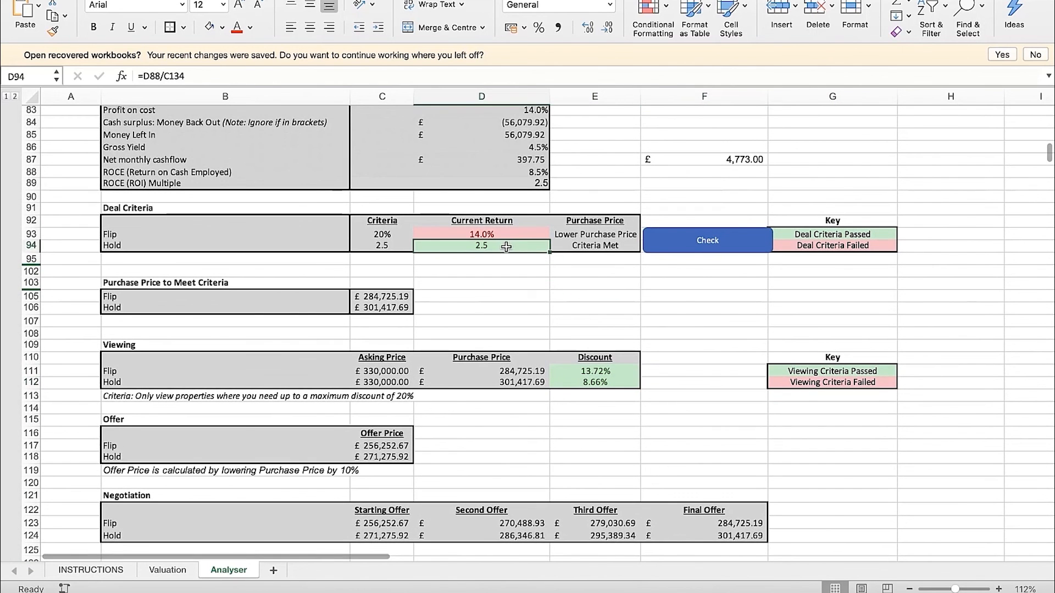
scroll(561, 281, up, 1)
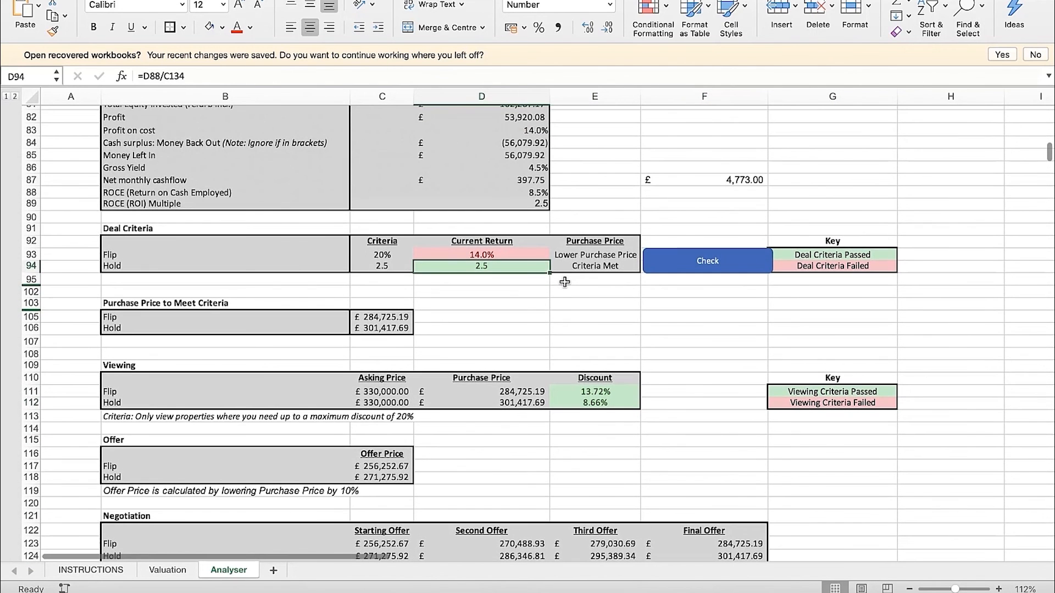
click(596, 293)
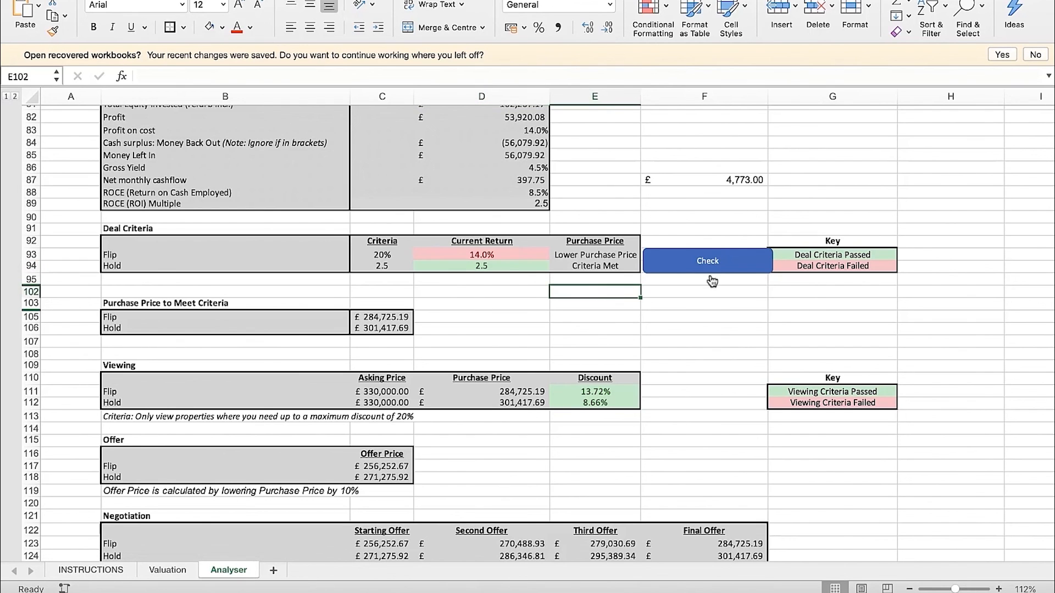
Clear the leftover figure from F87 beside the Key Metrics table
click(733, 184)
key(Delete)
click(776, 190)
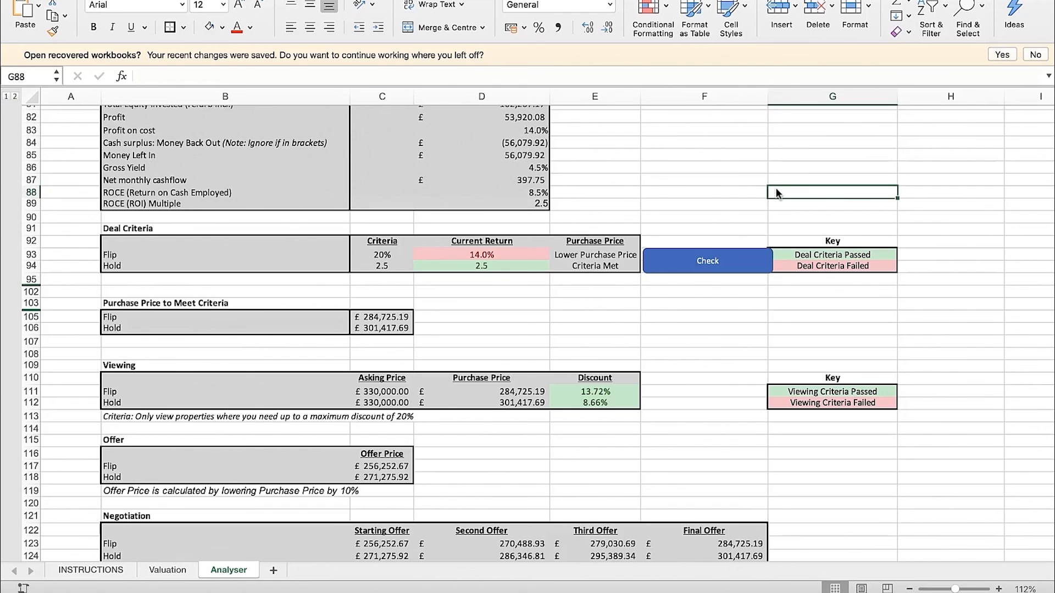
Examine the Flip and Hold criteria in C93:C94 and the Hold current return in D94
scroll(500, 409, down, 2)
drag(395, 264, 394, 278)
click(481, 275)
scroll(594, 321, up, 3)
click(595, 336)
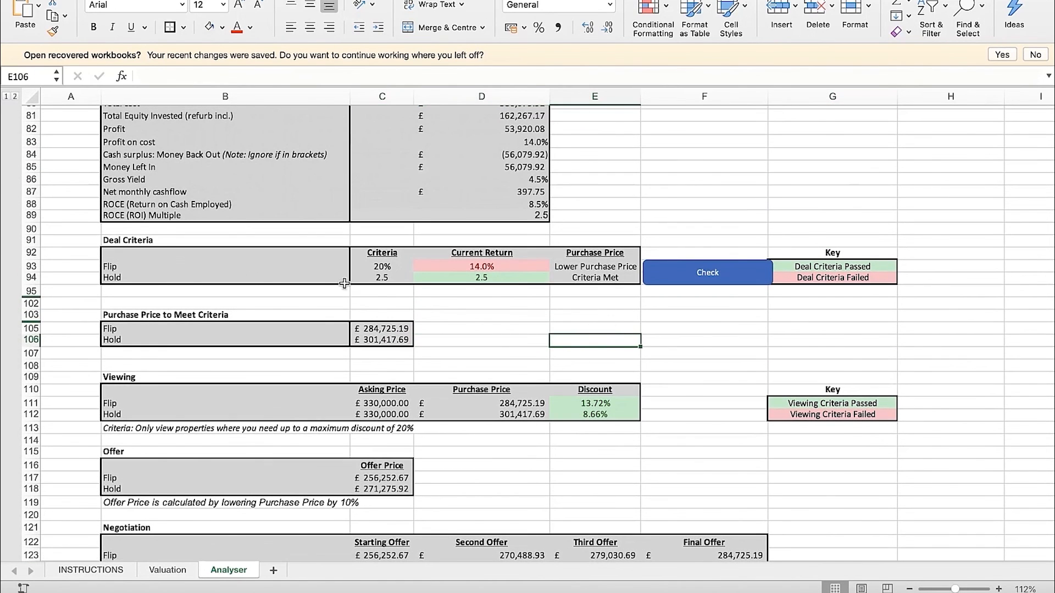